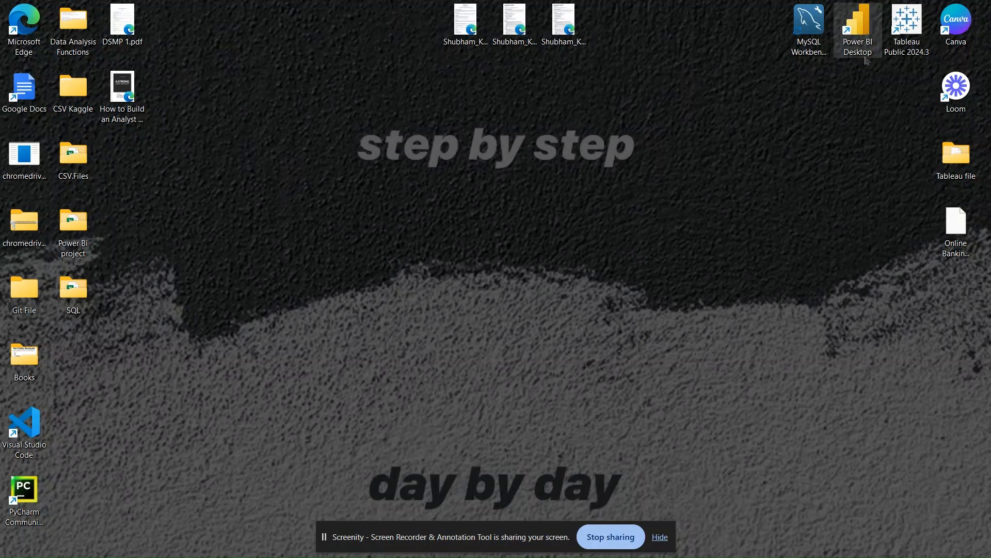
- Open the Global Education Cost.pbix report in Power BI Desktop and collapse the Build and Data panes
double_click(860, 35)
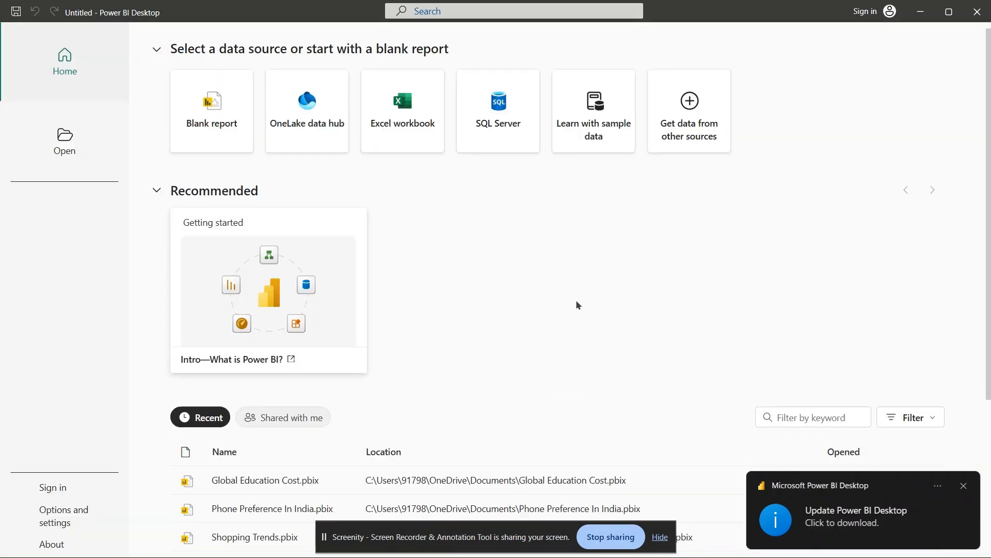
scroll(577, 305, "down", 3)
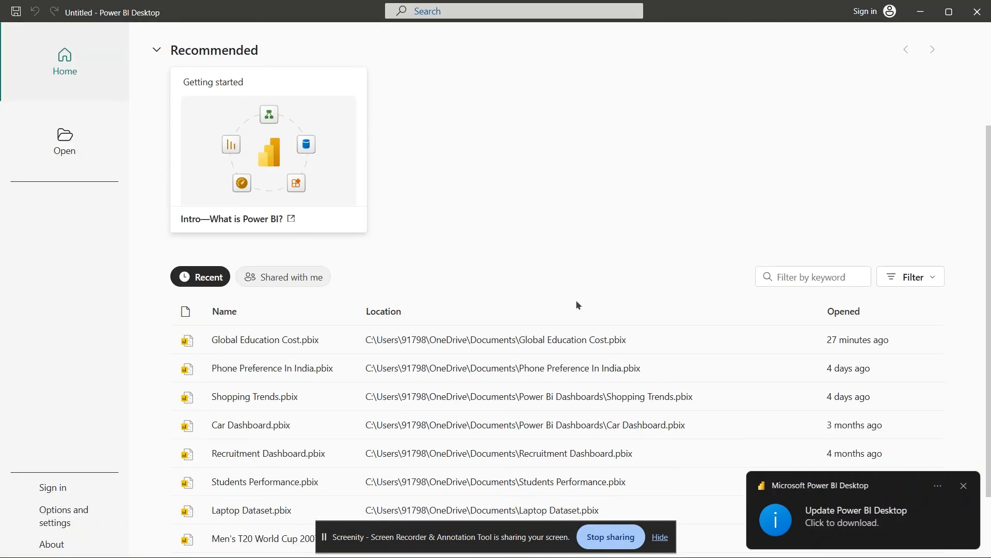
left_click(263, 340)
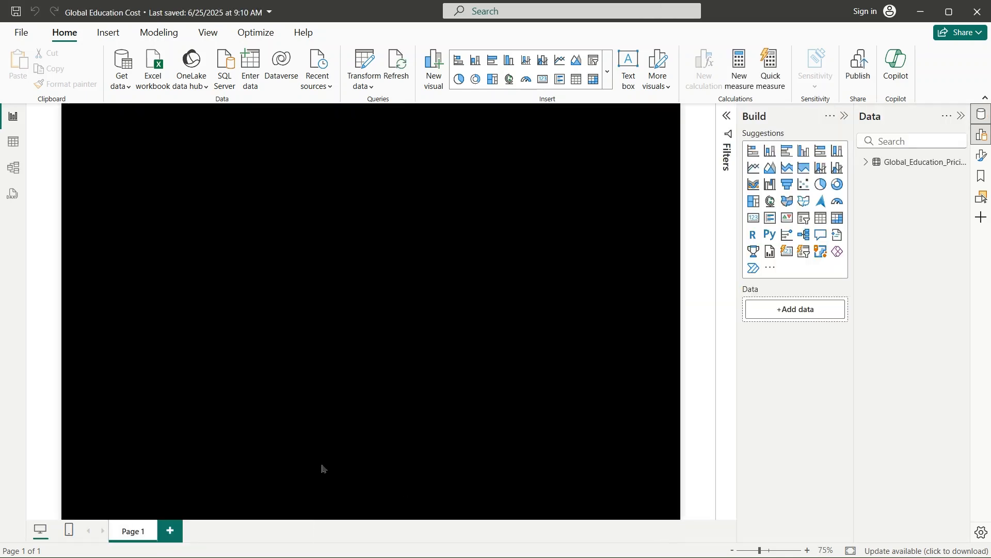
left_click(844, 116)
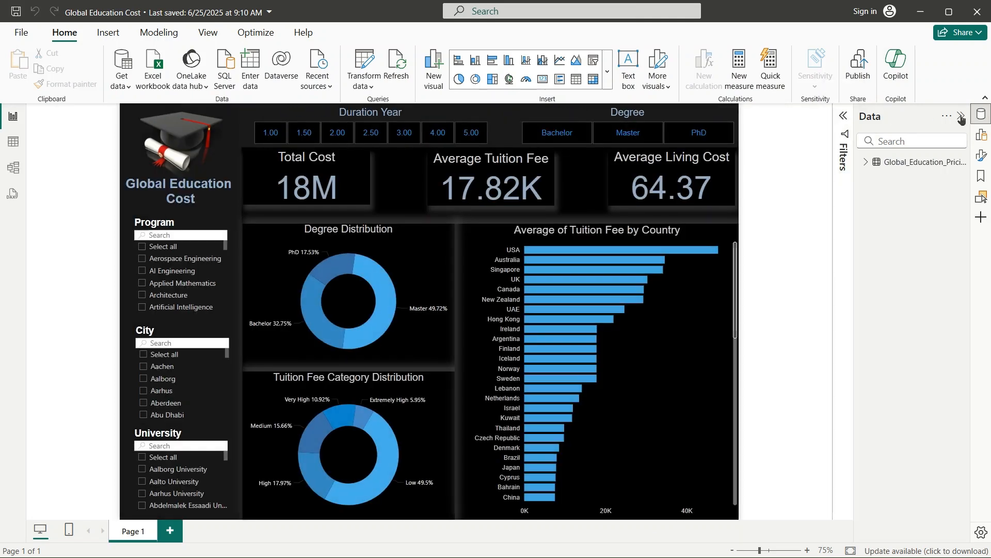
left_click(961, 117)
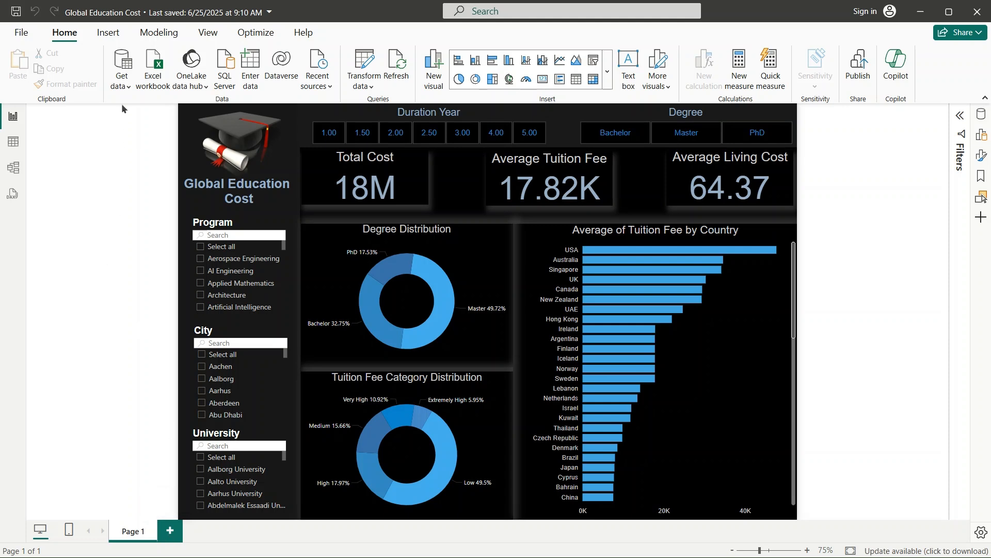
- Get data from the text/CSV file International_Education_Costs.csv in Desktop > Power Bi project > Global_Education_Cost.csv
left_click(123, 66)
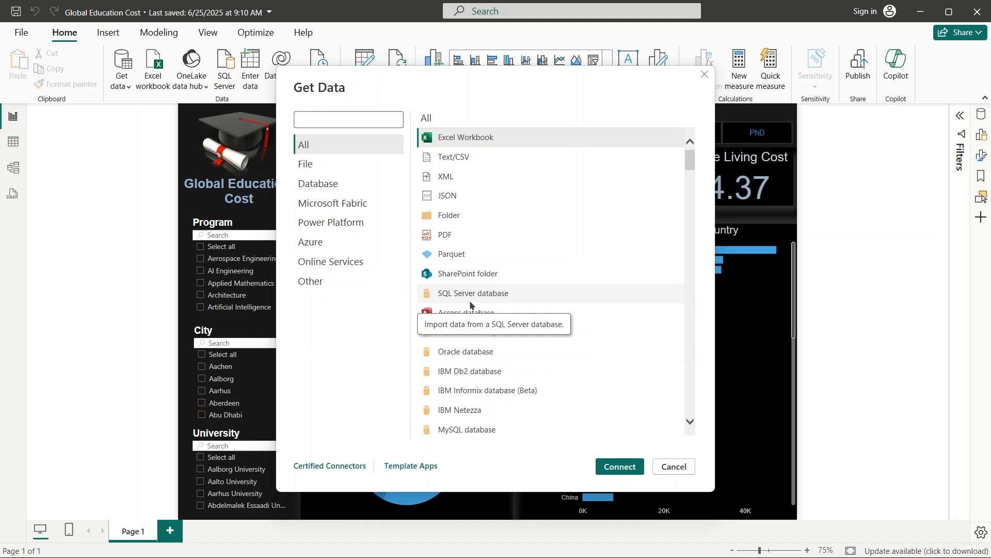
left_click(454, 161)
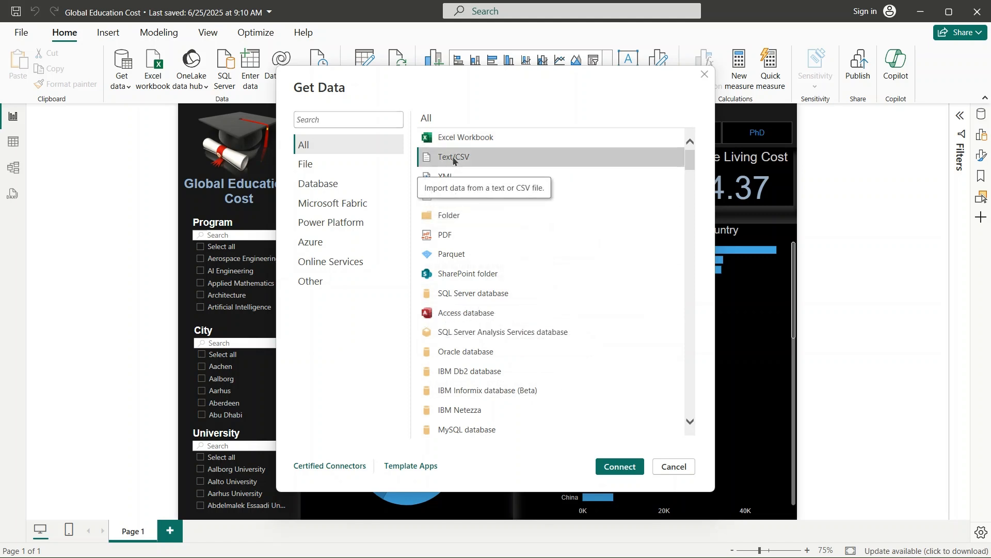
double_click(454, 161)
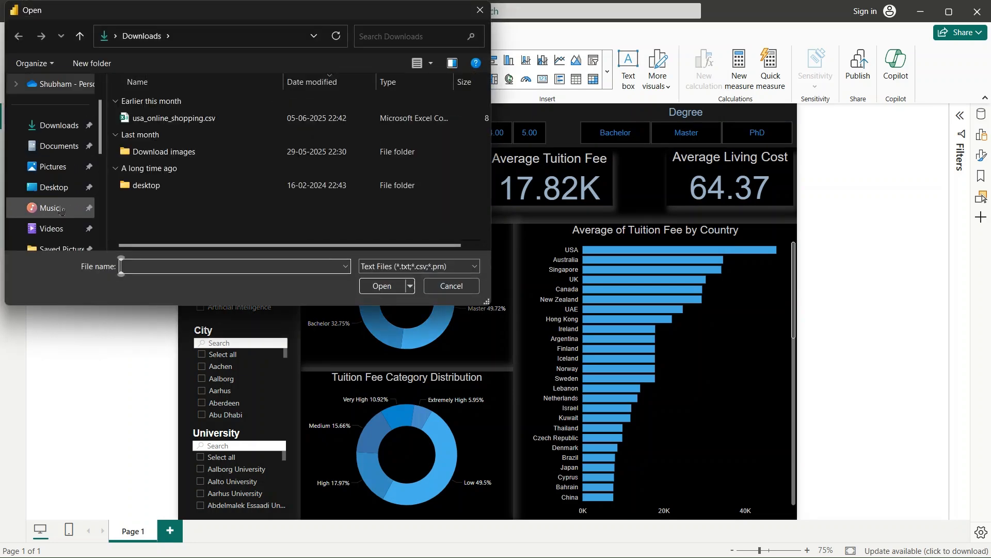
left_click(58, 124)
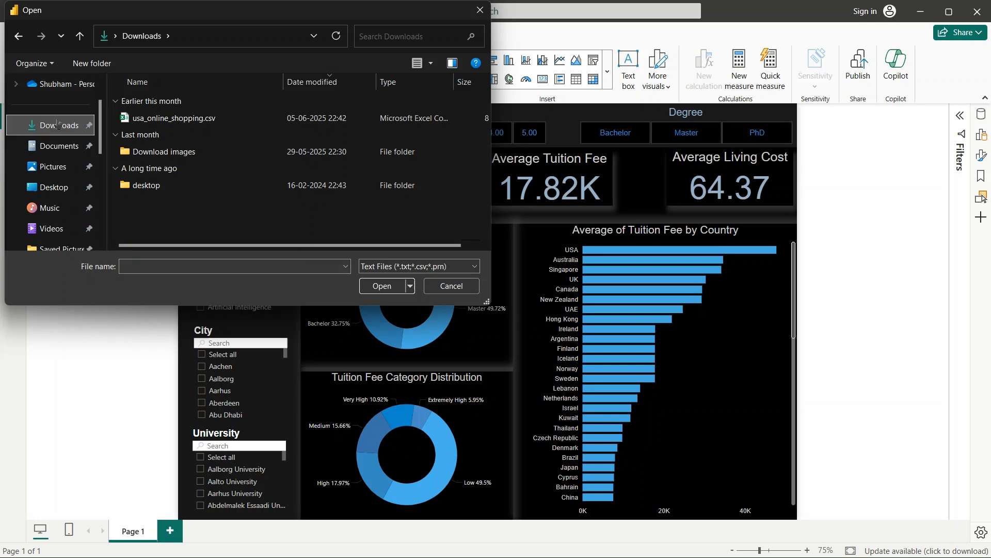
left_click(54, 187)
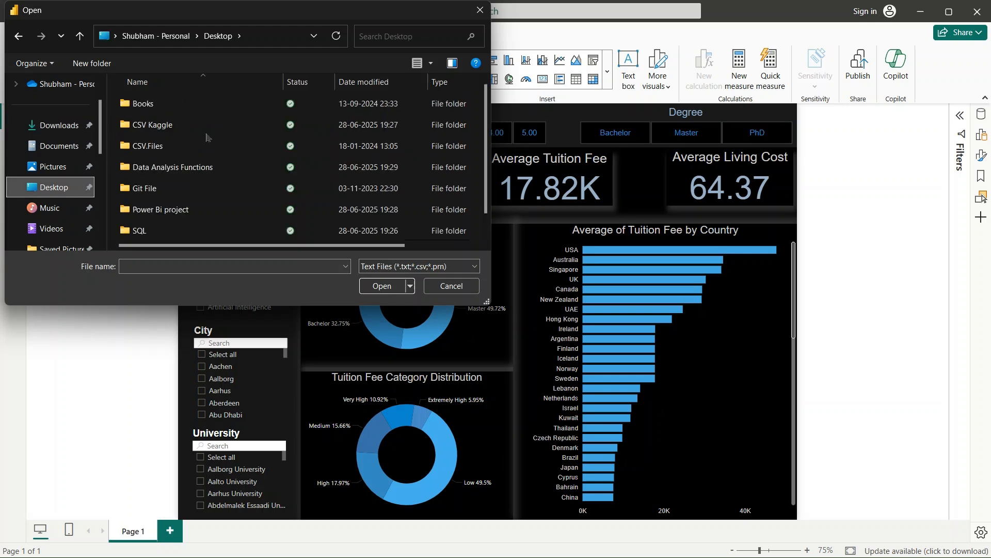
double_click(194, 209)
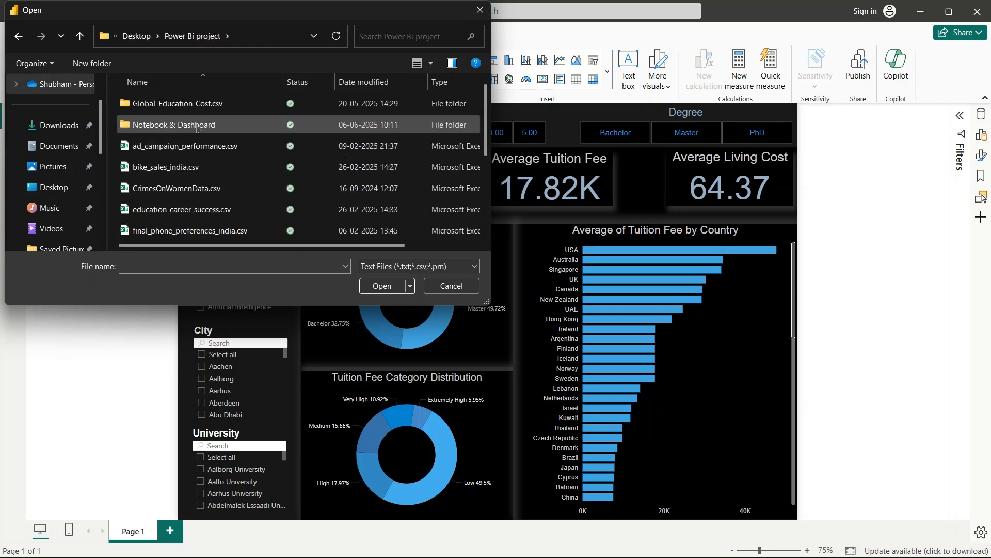
double_click(189, 105)
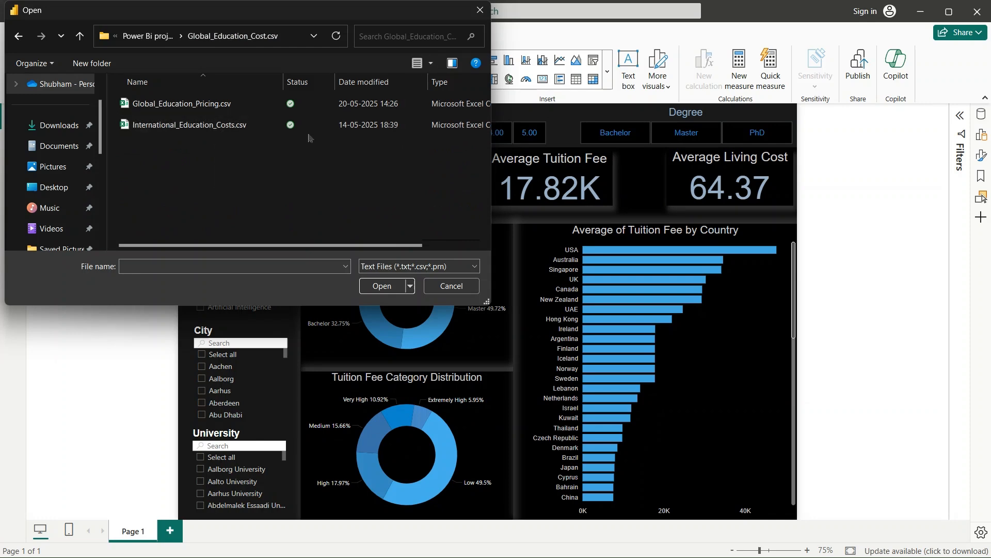
double_click(195, 125)
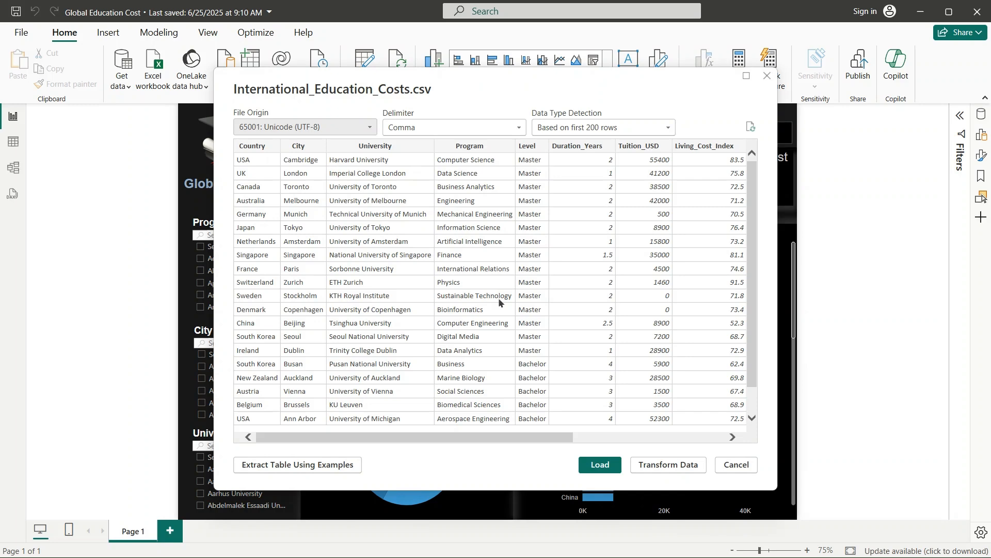
- Preview the imported columns, open the data for transformation in Power Query Editor, and maximize the editor window
scroll(498, 297, "right", 5)
scroll(502, 279, "left", 5)
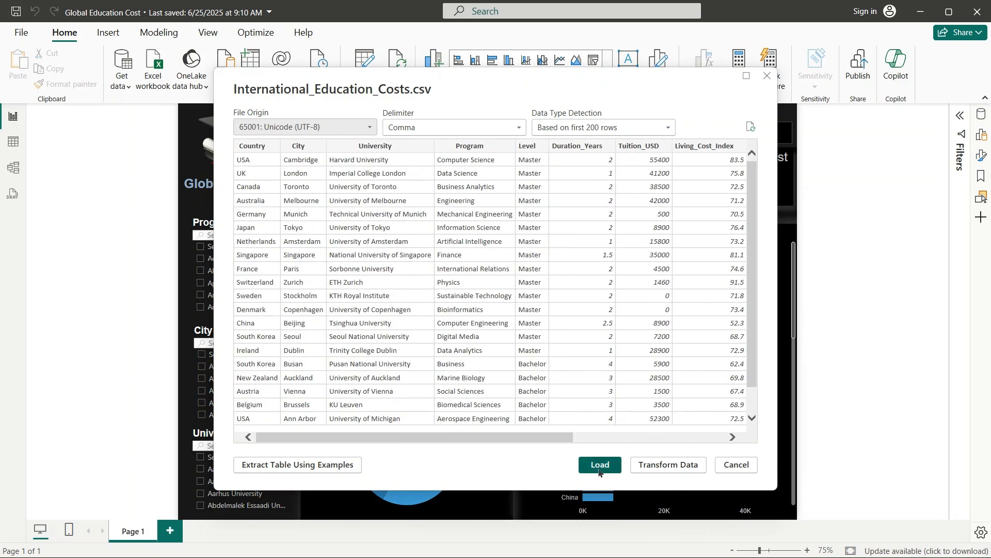
left_click(653, 466)
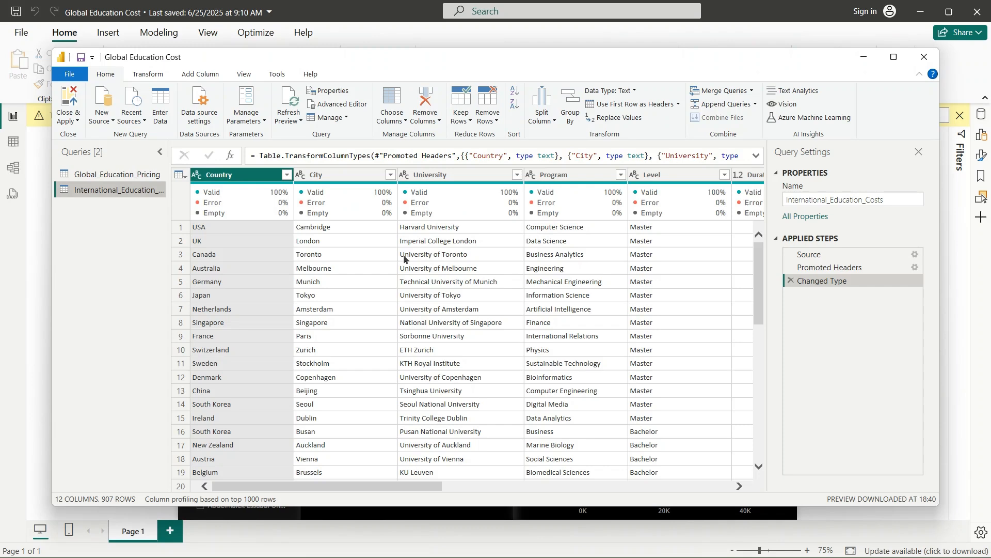
scroll(404, 254, "right", 5)
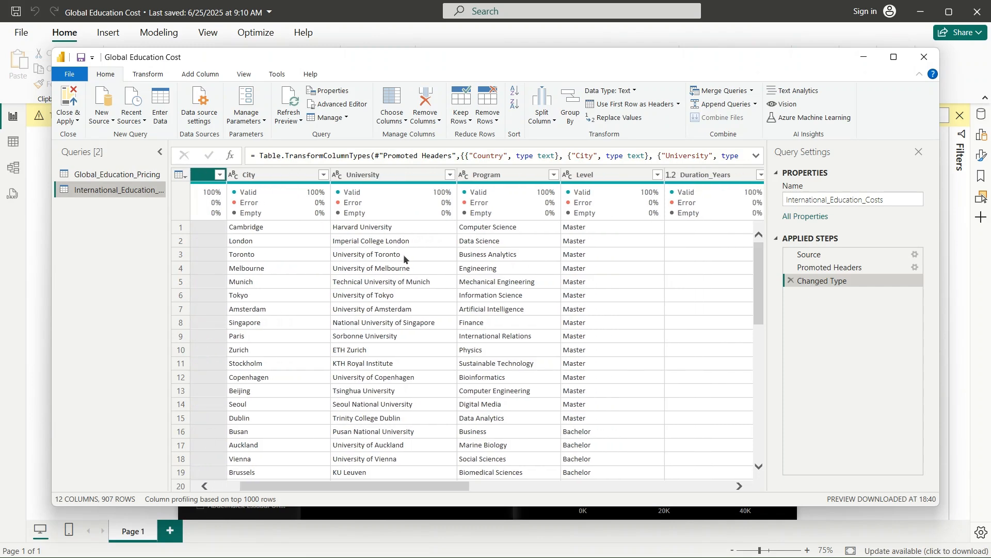
scroll(403, 254, "right", 5)
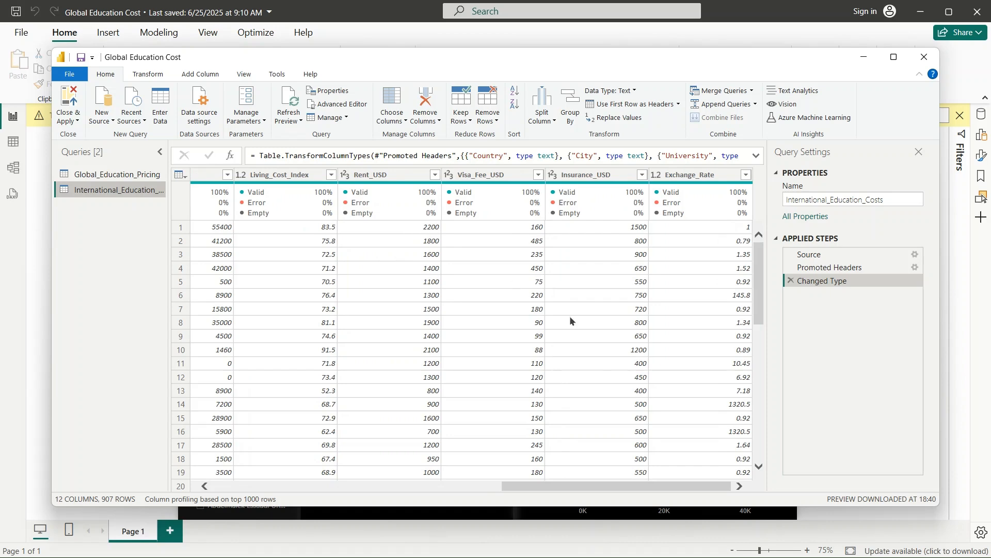
scroll(570, 321, "left", 10)
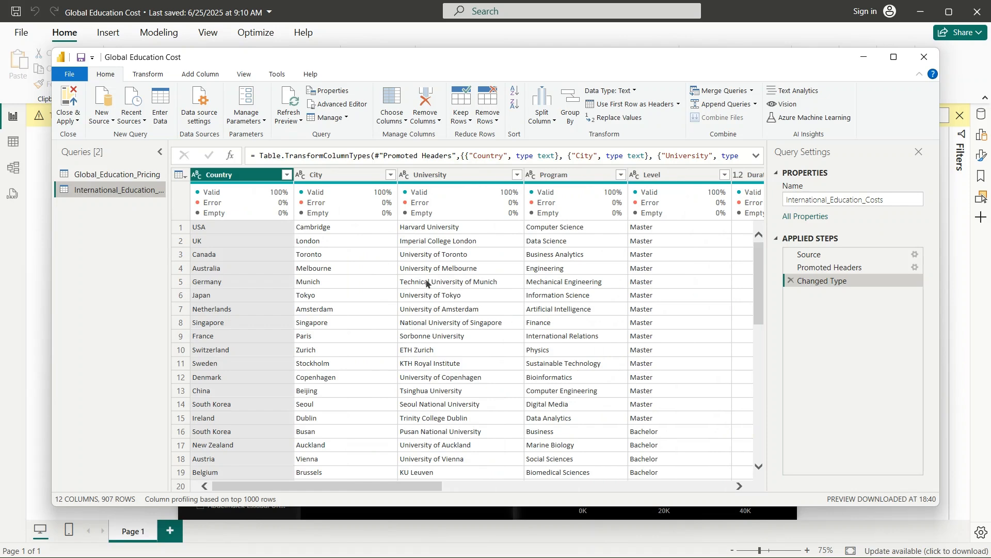
left_click(894, 57)
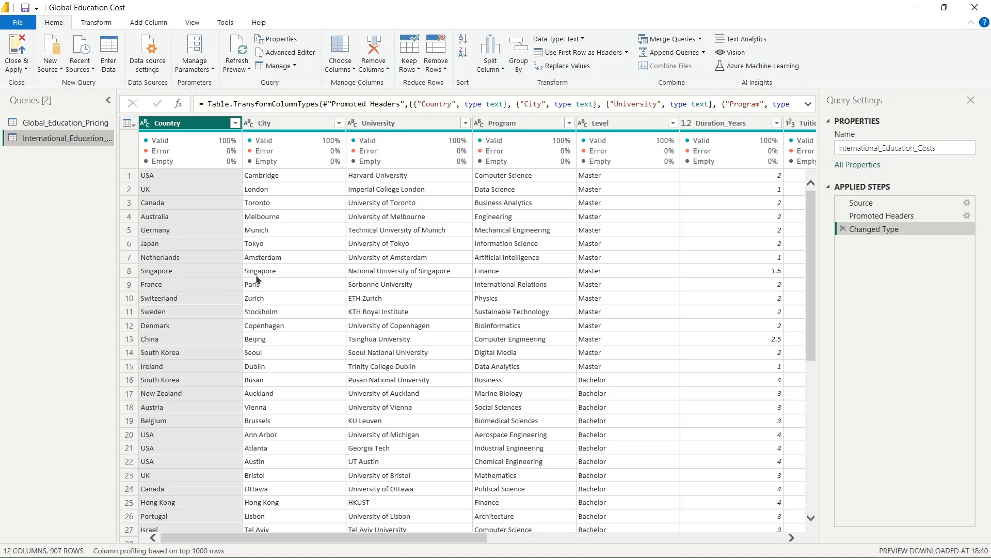
- Examine the International_Education_Costs rows and columns, the transform and add-column commands, and the applied steps of the Global_Education_Pricing query
left_click(99, 25)
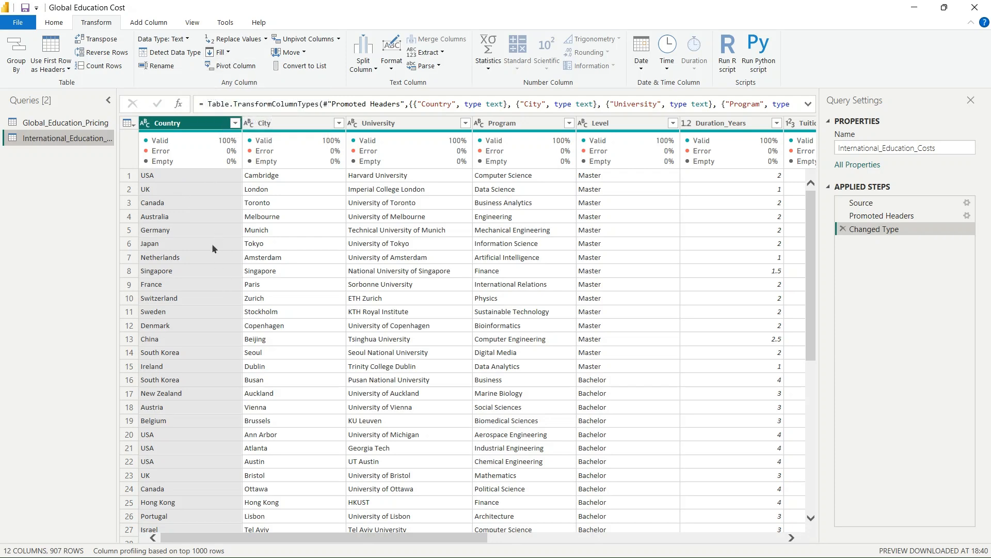
scroll(213, 248, "down", 8)
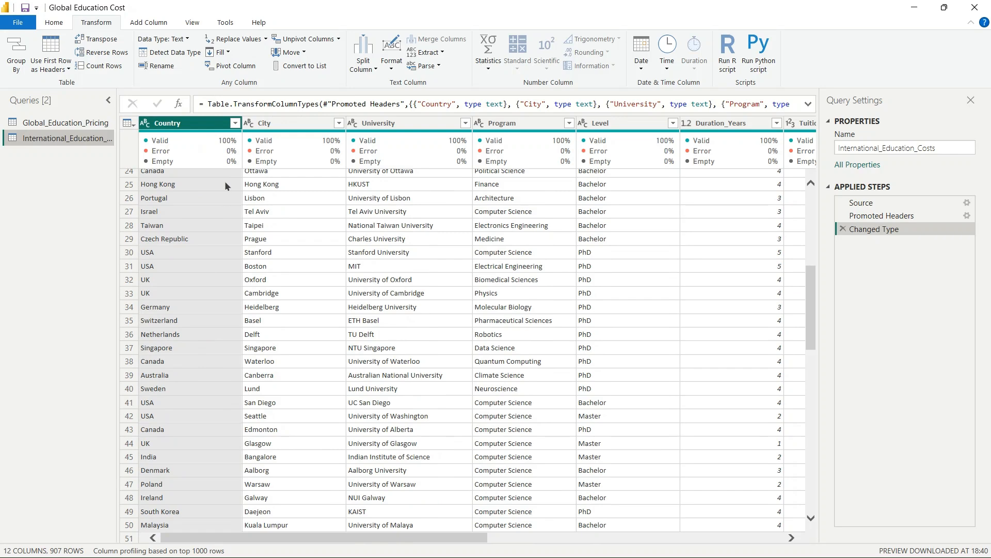
scroll(224, 186, "up", 8)
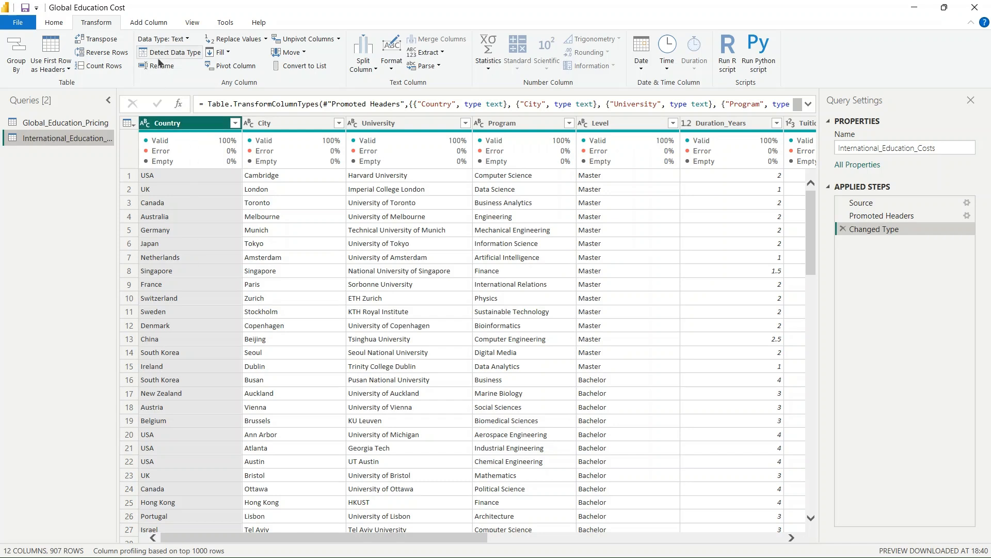
left_click(155, 25)
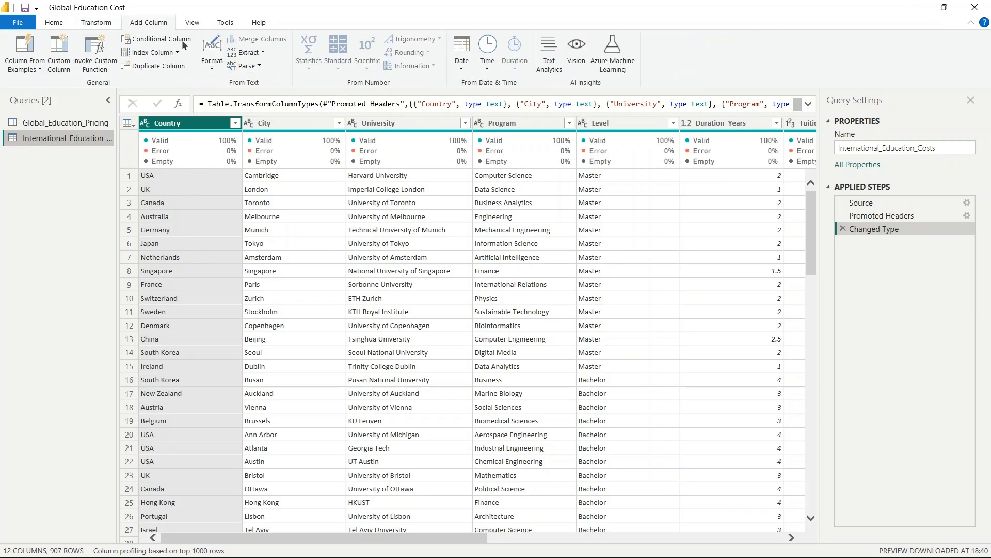
scroll(451, 283, "right", 10)
scroll(452, 283, "right", 2)
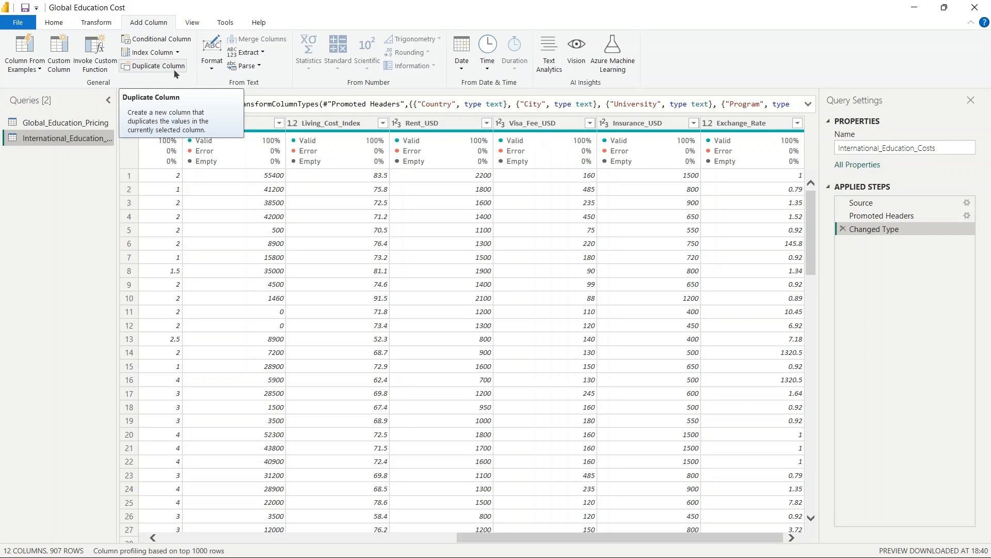
left_click(96, 23)
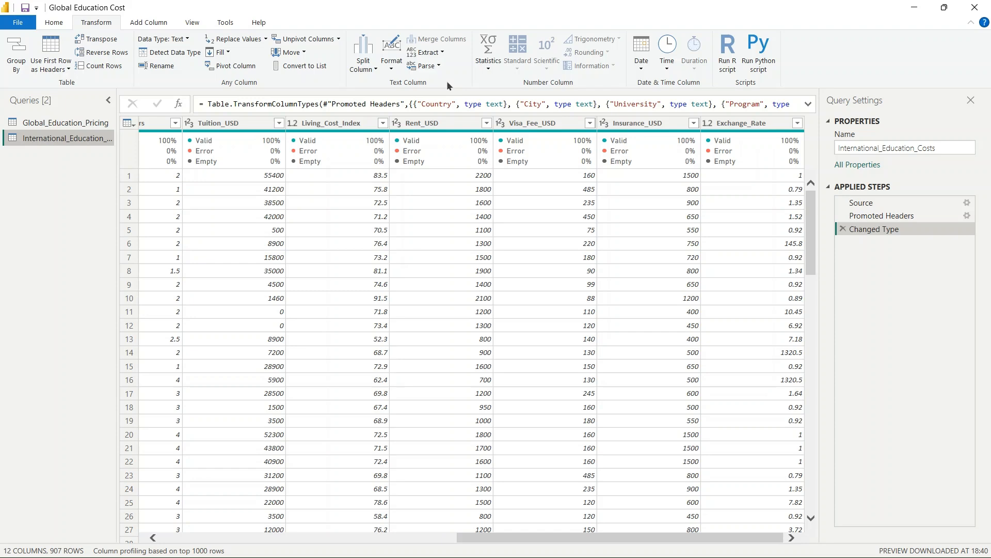
scroll(362, 264, "left", 10)
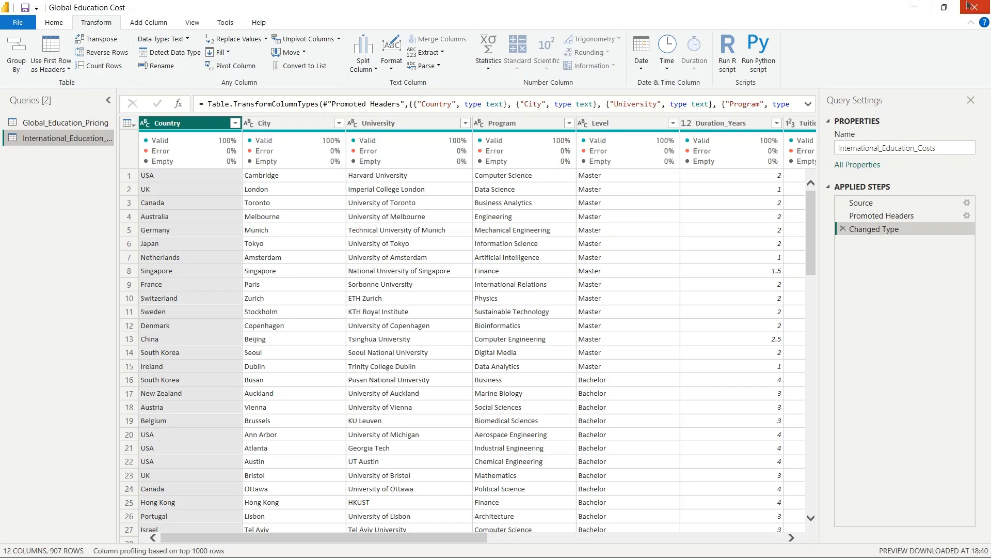
left_click(53, 125)
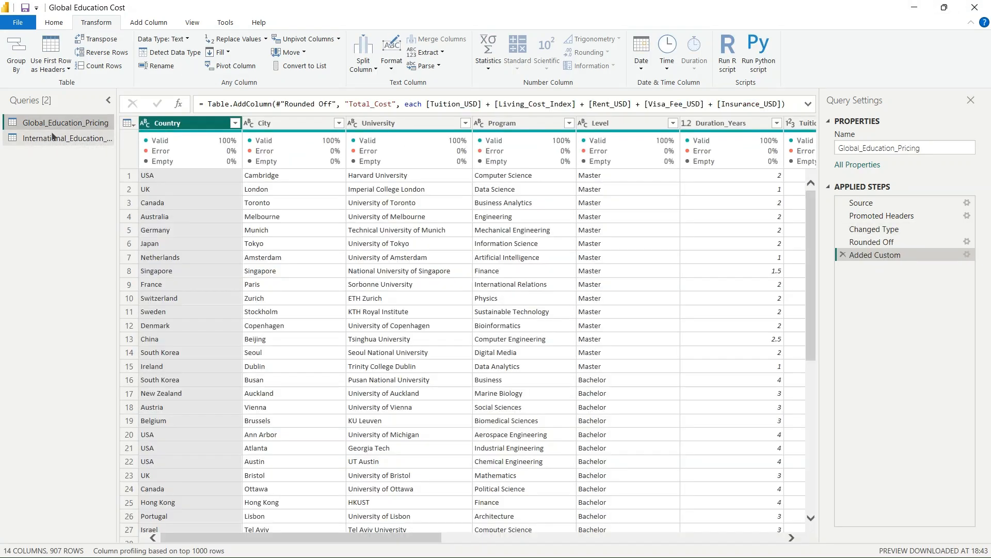
left_click(53, 136)
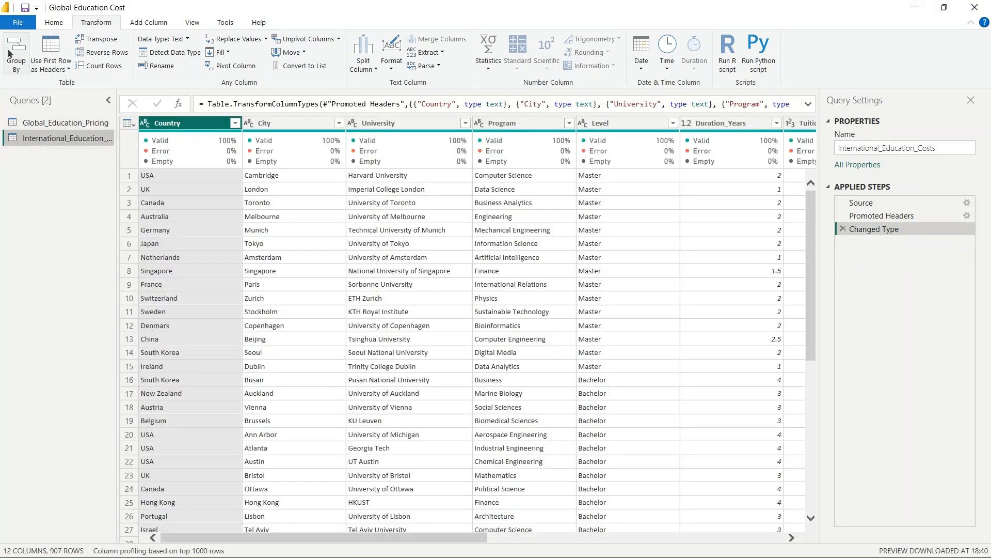
- Close Power Query Editor without applying the query changes and dismiss the pending-changes notice
left_click(975, 7)
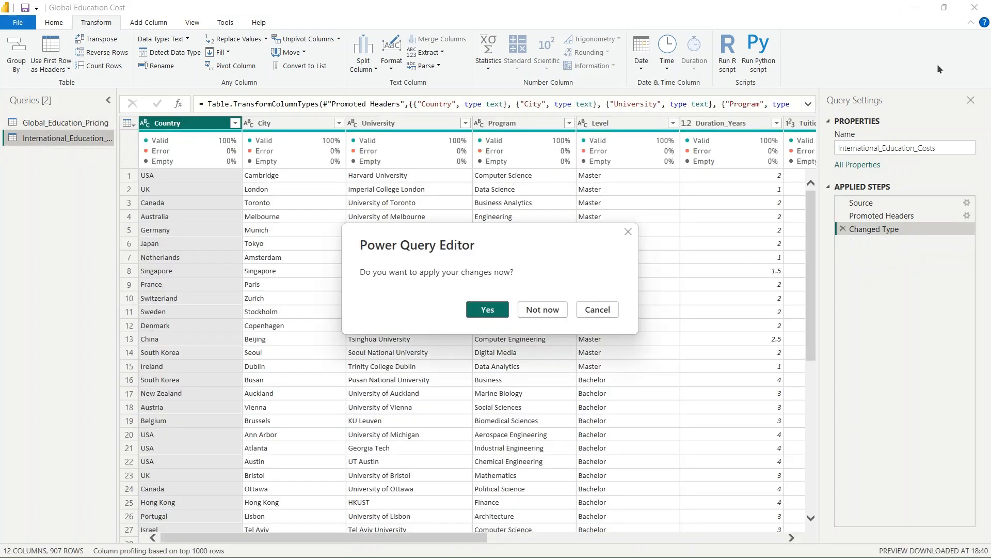
left_click(548, 314)
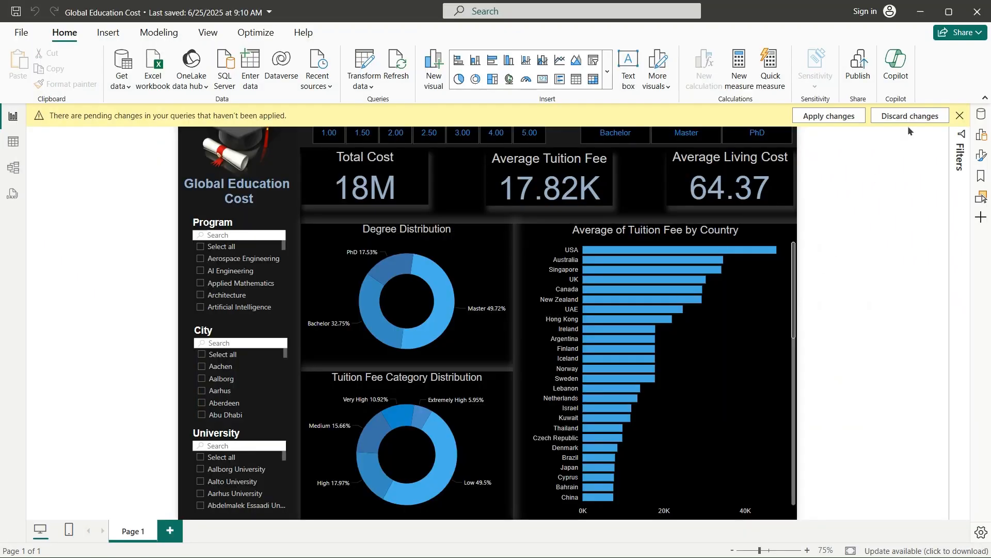
left_click(959, 116)
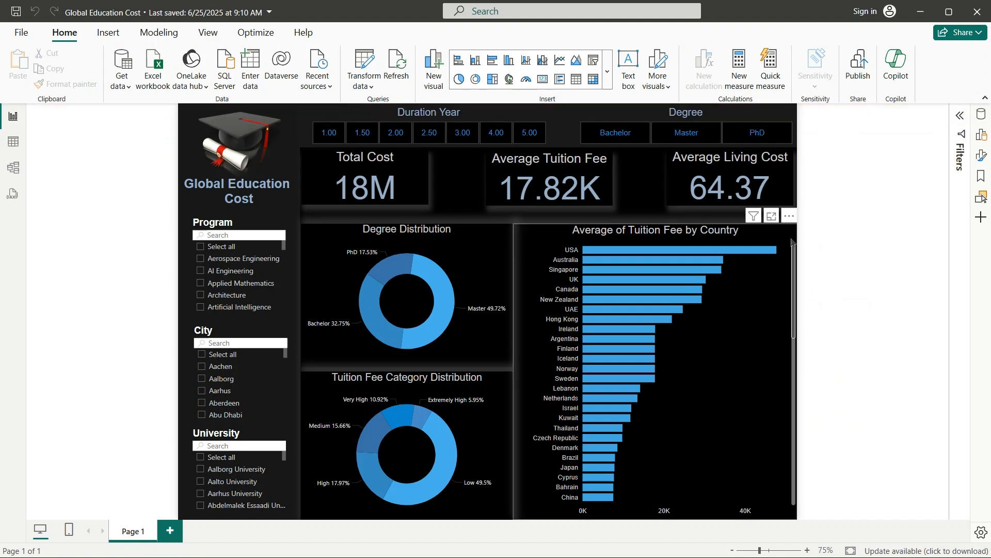
- Add a blank second page to the report and show the list of data fields
left_click(172, 532)
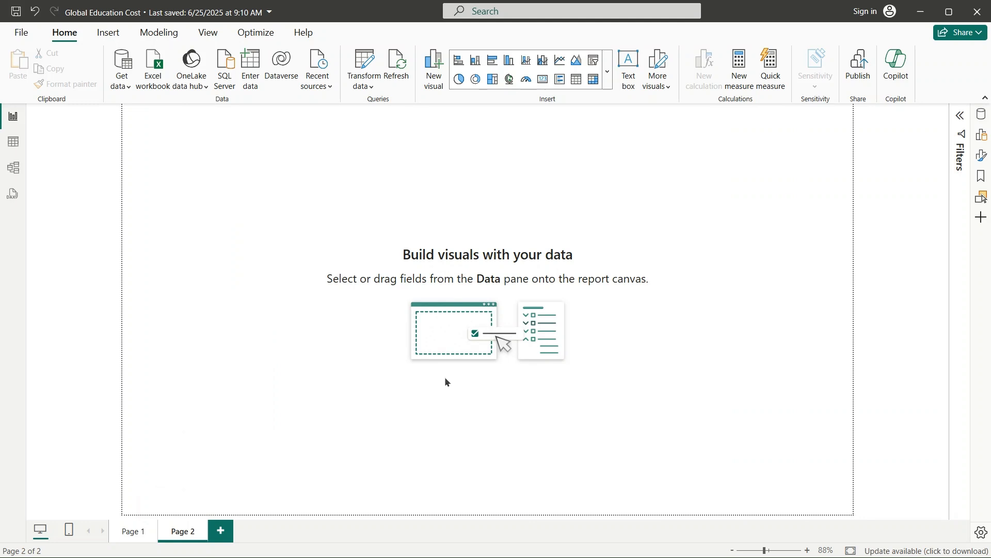
left_click(981, 114)
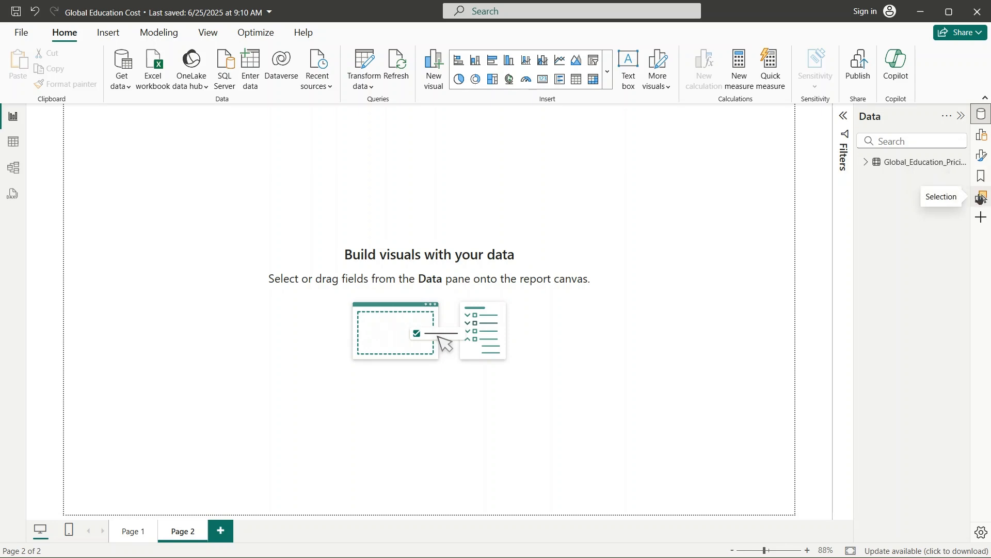
- Show the Global_Education_Pricing table's data and examine its columns through Tuition_Category, Total_Cost and Count
left_click(13, 141)
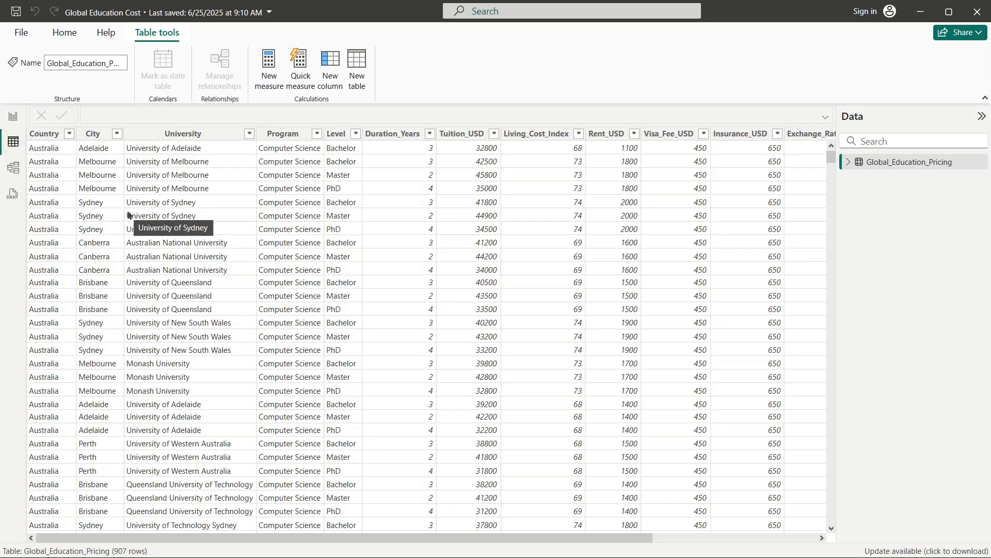
scroll(128, 215, "right", 5)
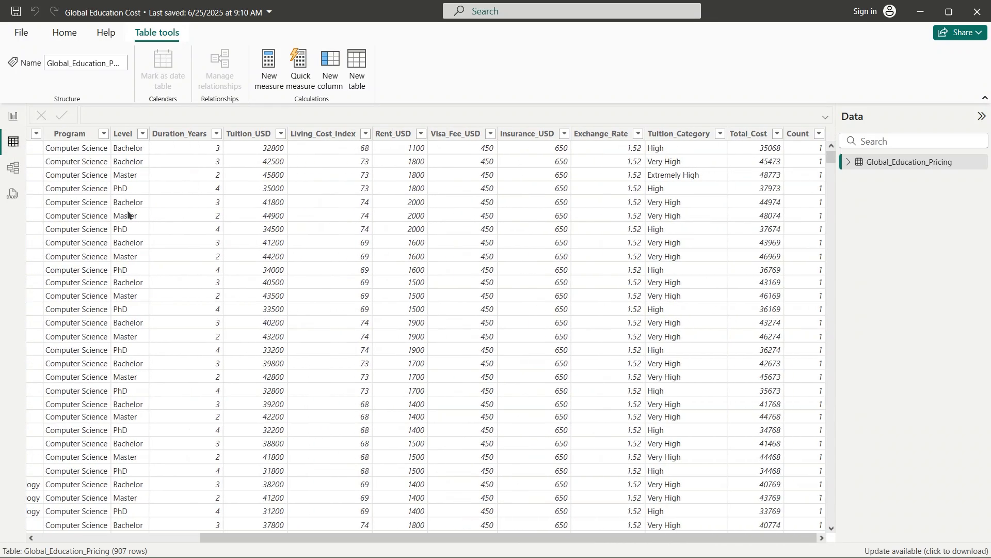
- Look through the model and DAX query views, and return to the blank report page with the Global_Education_Pricing fields listed
scroll(128, 215, "left", 5)
left_click(7, 171)
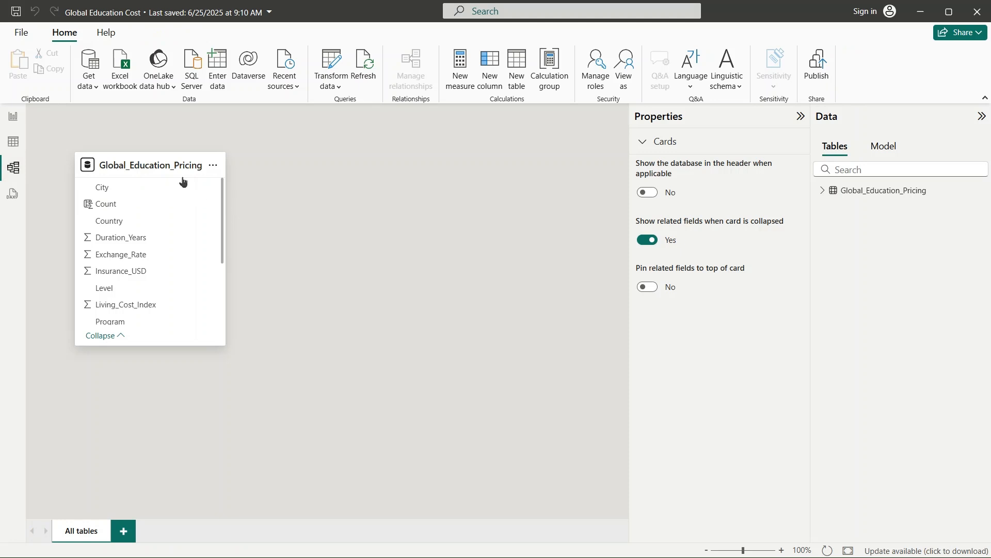
mouse_move(142, 160)
left_click(14, 194)
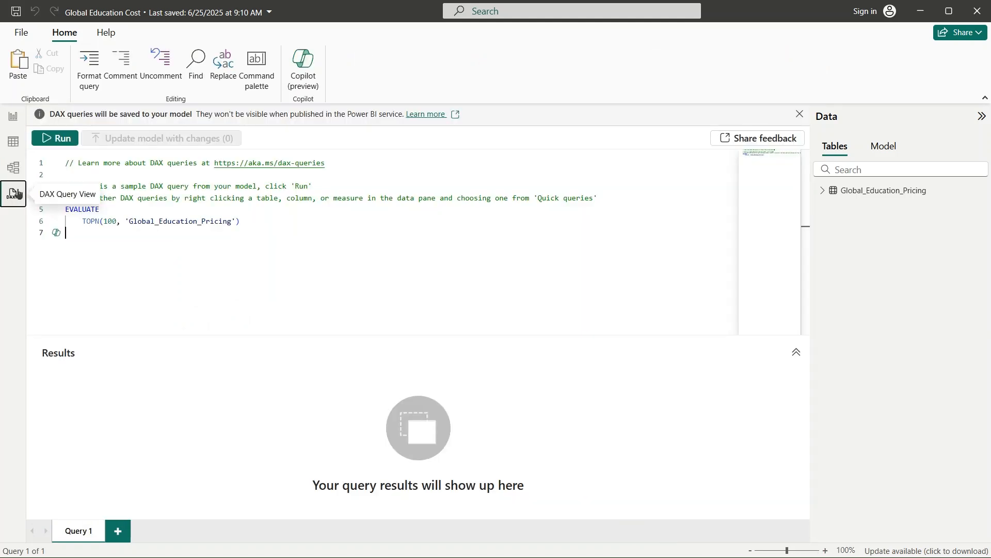
left_click(15, 119)
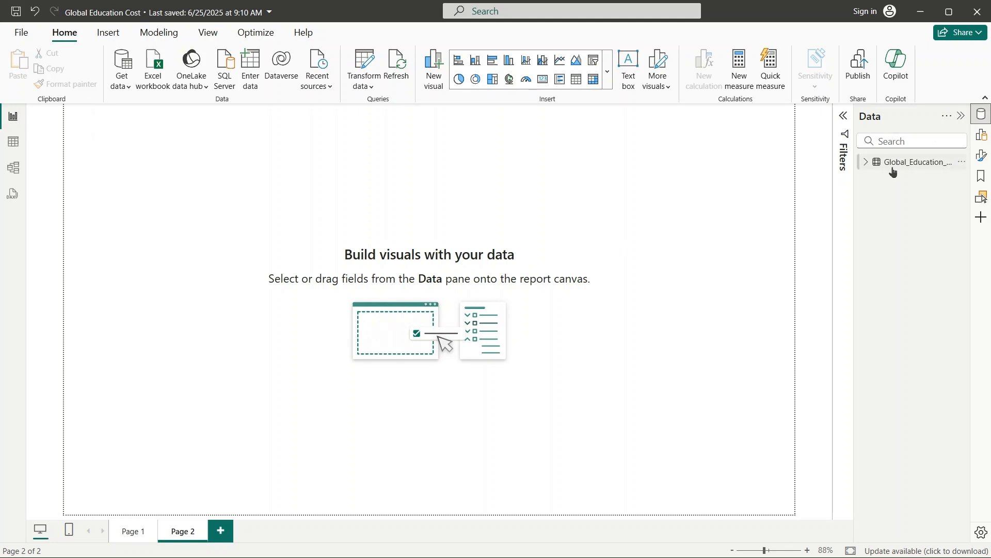
left_click(863, 163)
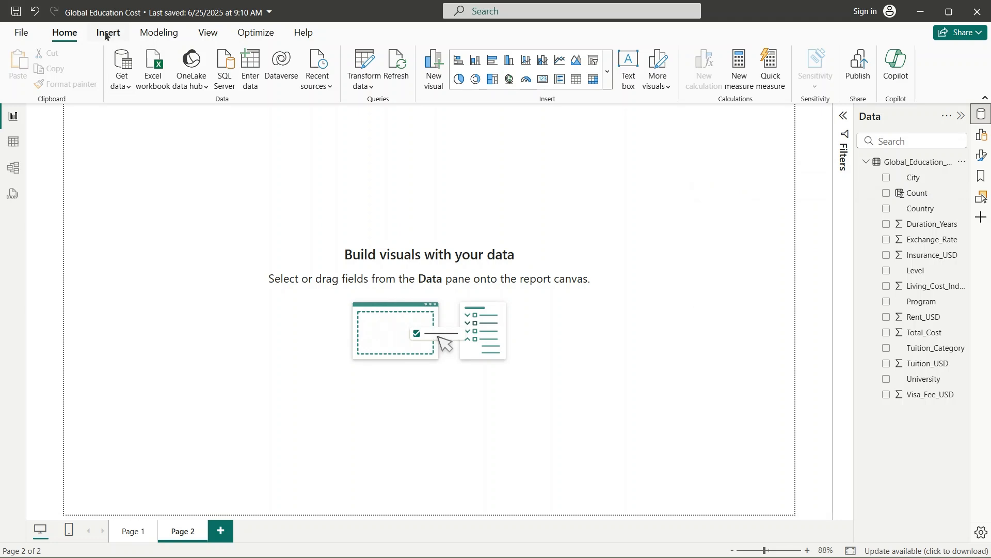
- Insert a rectangle about 177 wide and 720 high as a full-height sidebar along the page's left edge
left_click(108, 32)
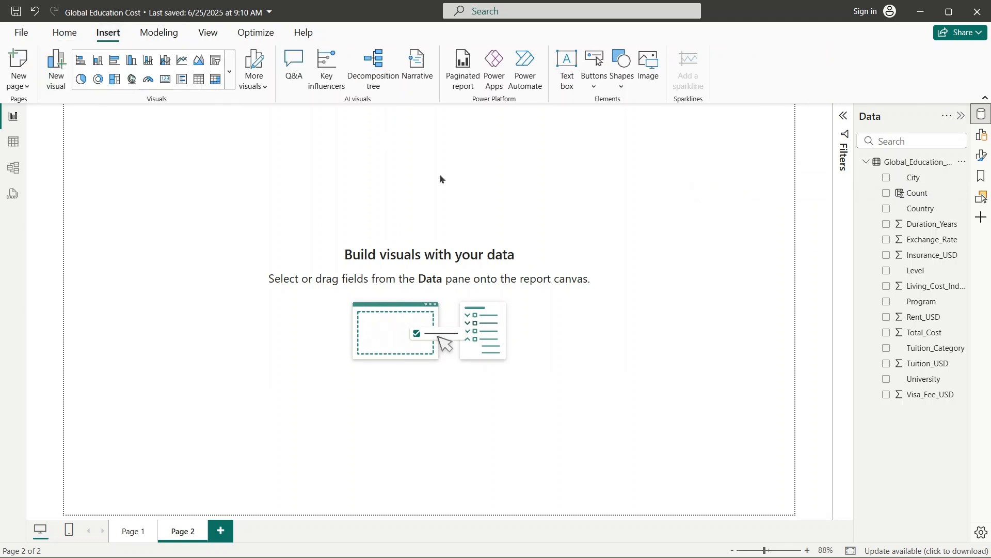
left_click(619, 79)
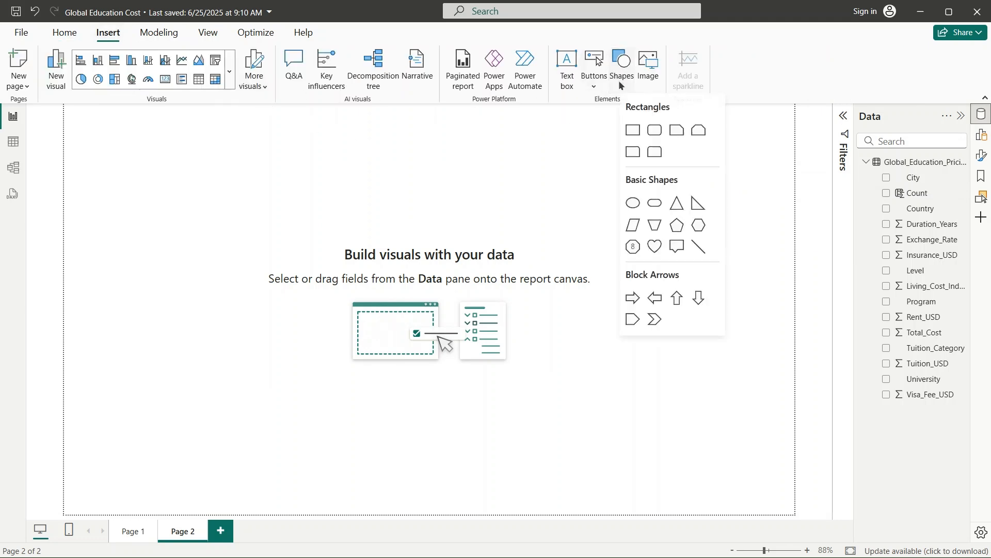
left_click(633, 131)
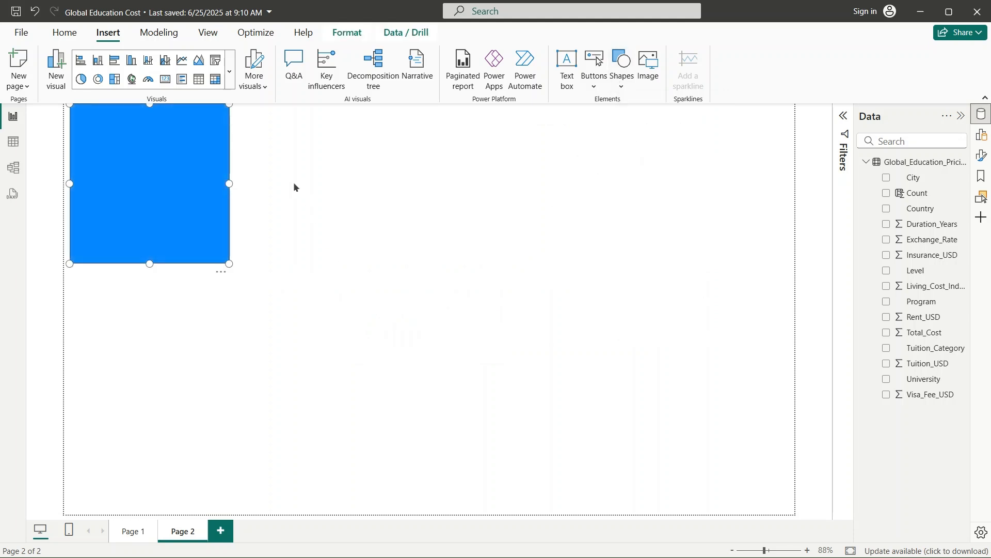
left_click_drag(228, 181, 172, 184)
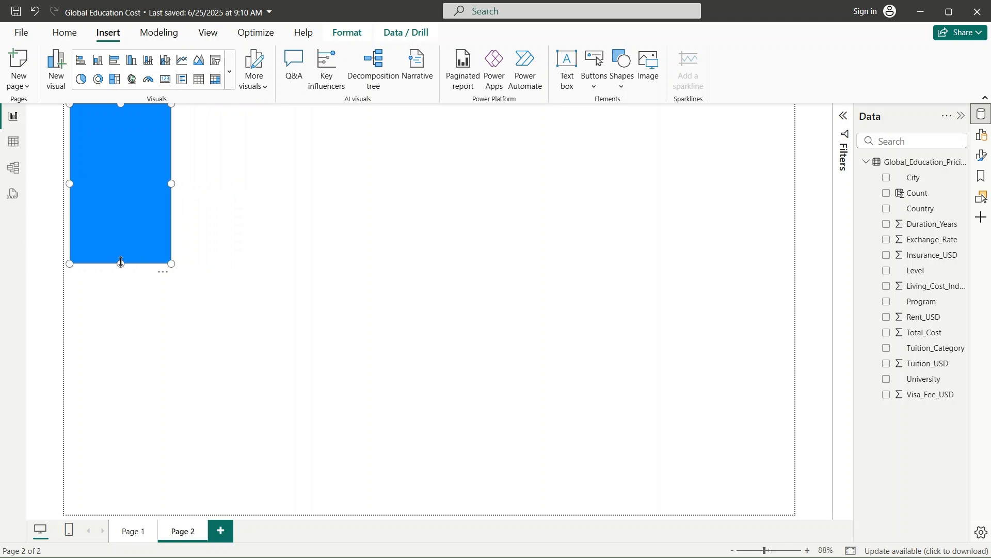
left_click_drag(123, 265, 100, 533)
left_click_drag(130, 365, 106, 351)
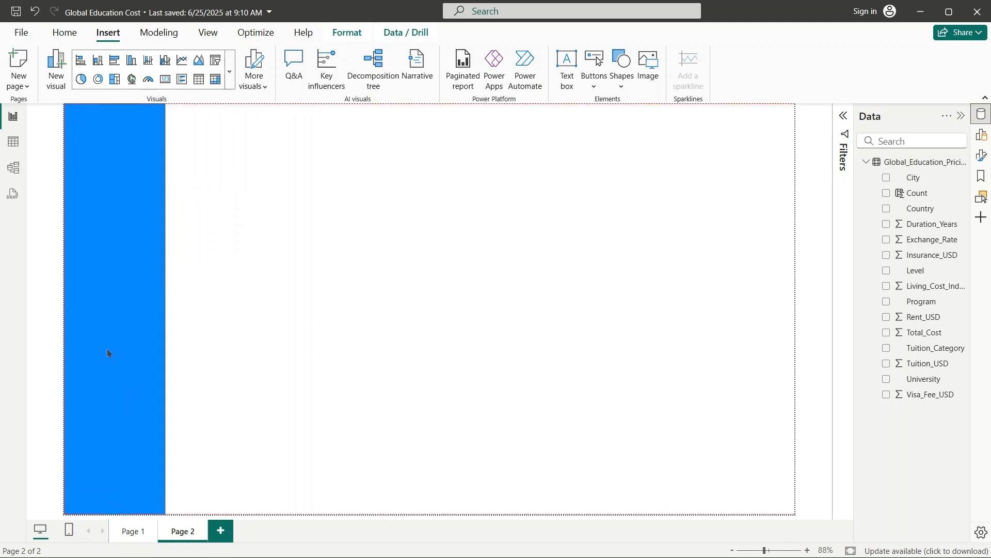
left_click(292, 294)
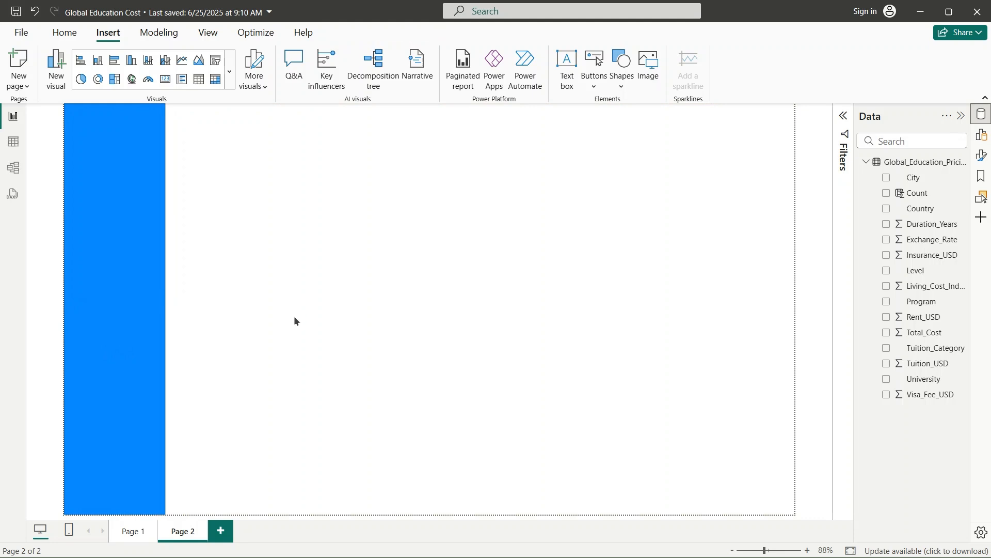
- Check the sidebar of the finished dashboard on Page 1 and open the format settings of the rectangle on Page 2
left_click(126, 531)
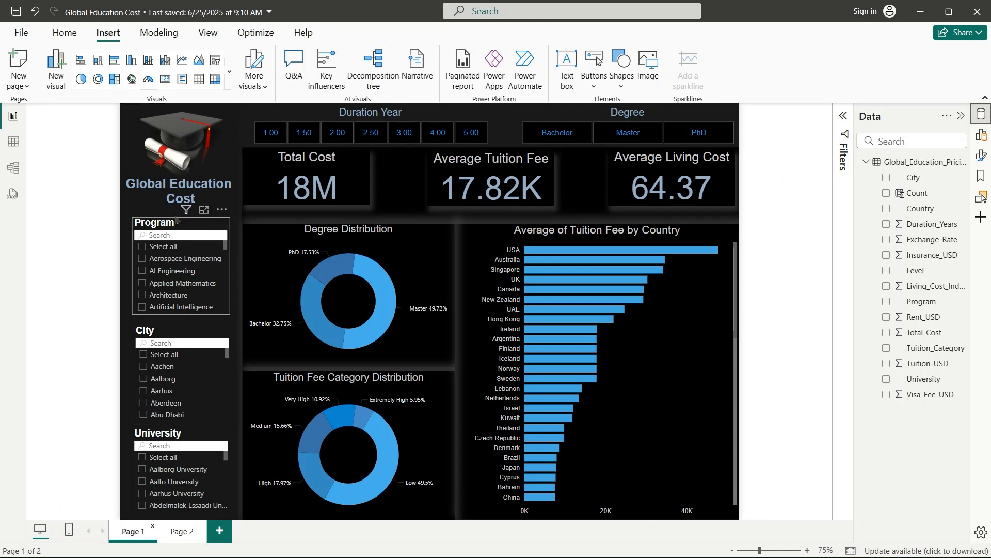
left_click(178, 530)
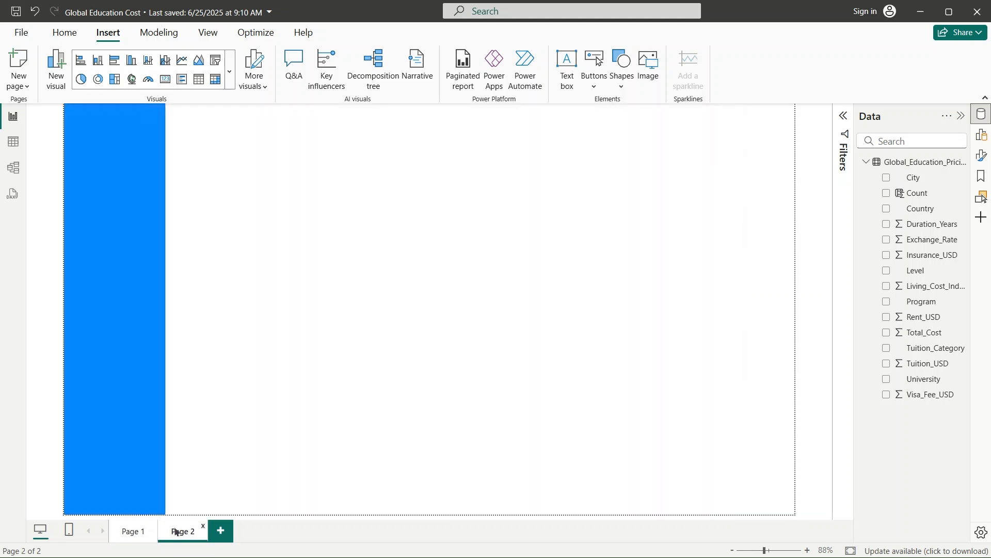
left_click(117, 220)
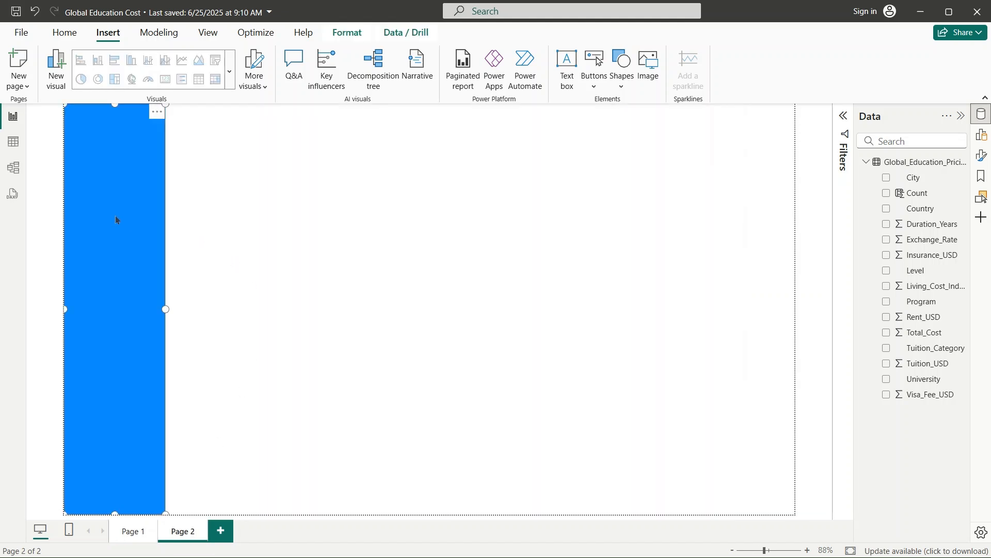
right_click(116, 220)
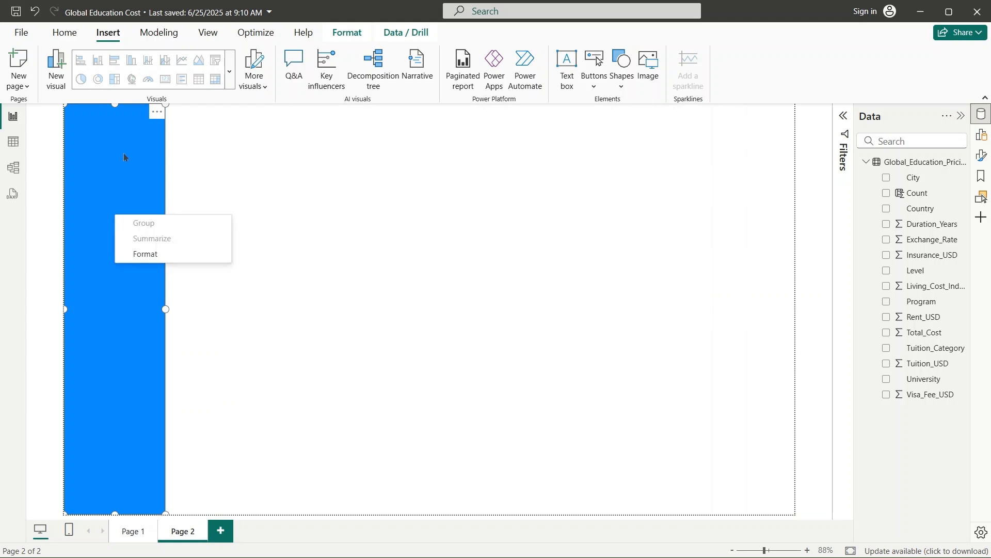
left_click(154, 113)
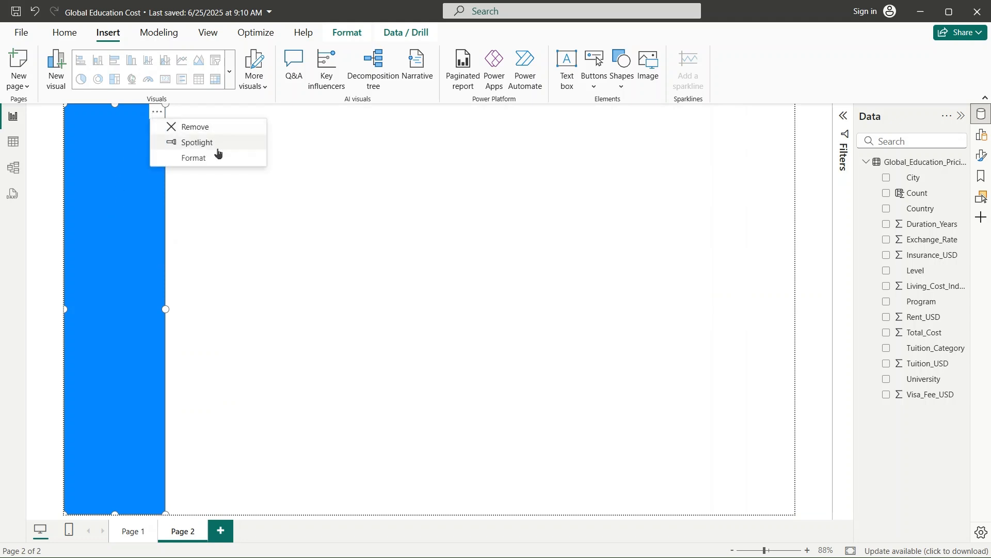
left_click(213, 156)
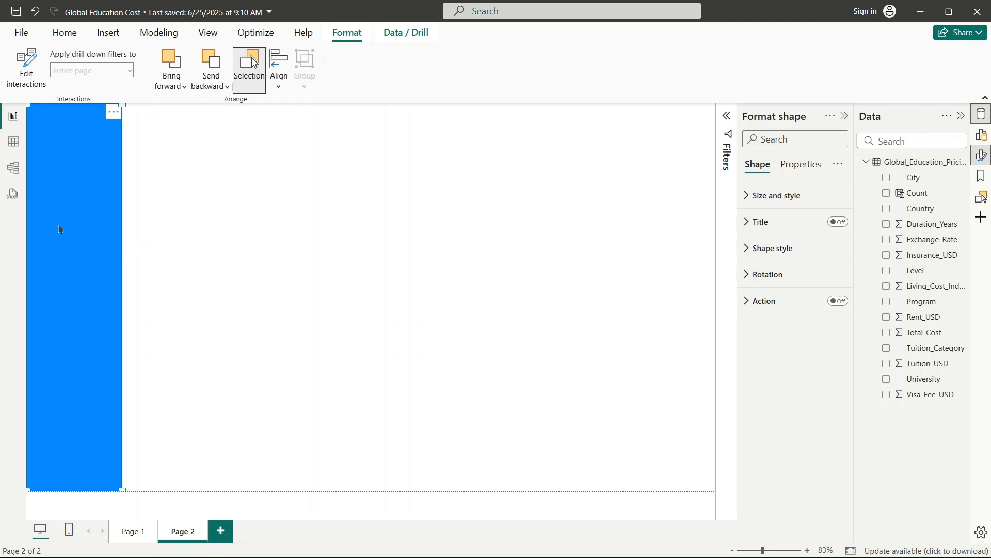
- Examine the rectangle's size, position, padding, background, visual border and shadow settings
left_click(746, 204)
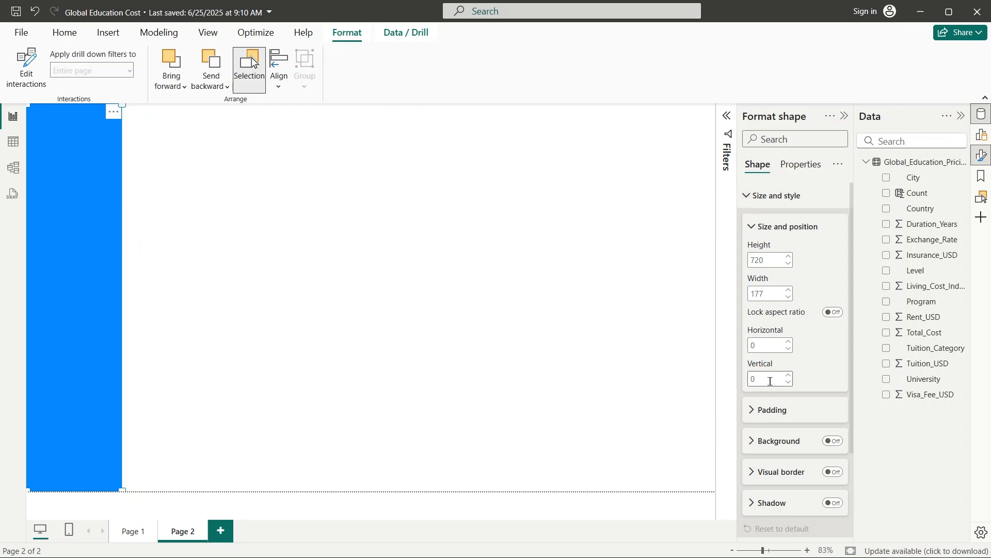
scroll(823, 300, "down", 3)
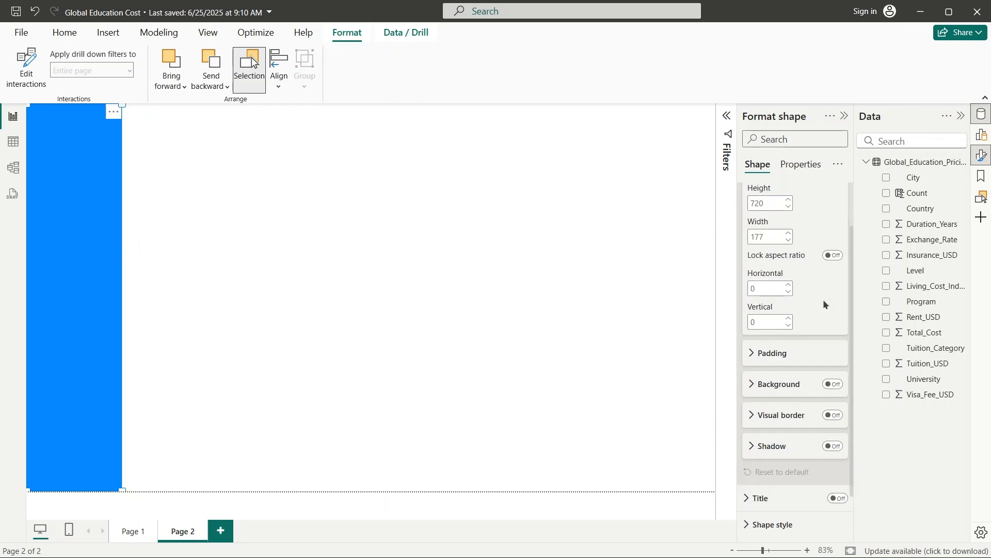
scroll(755, 316, "down", 1)
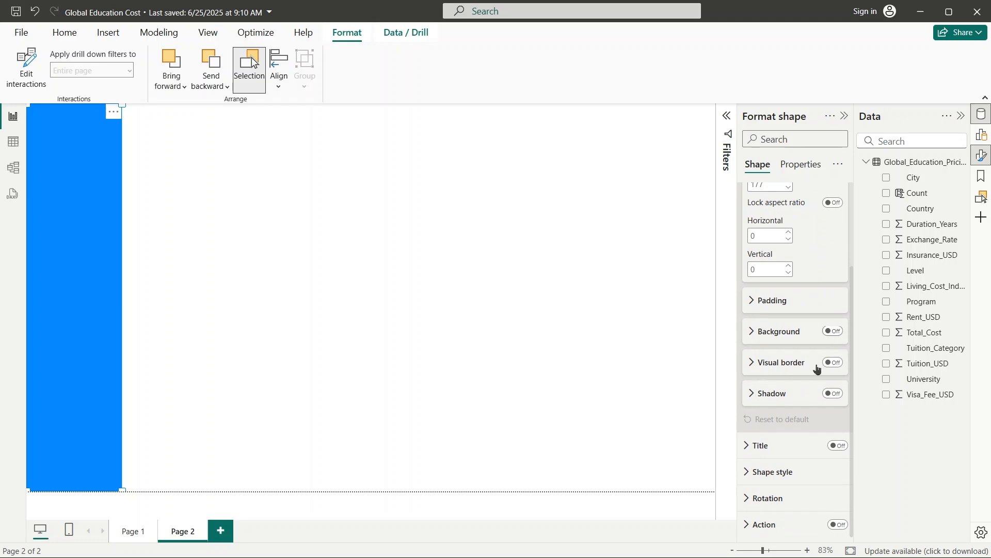
scroll(777, 376, "up", 3)
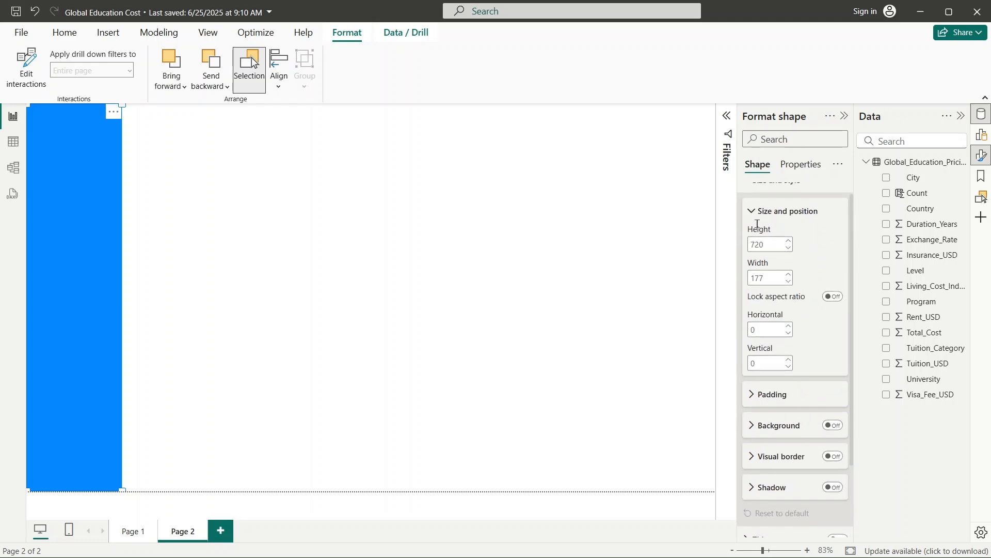
scroll(767, 289, "up", 1)
left_click(746, 202)
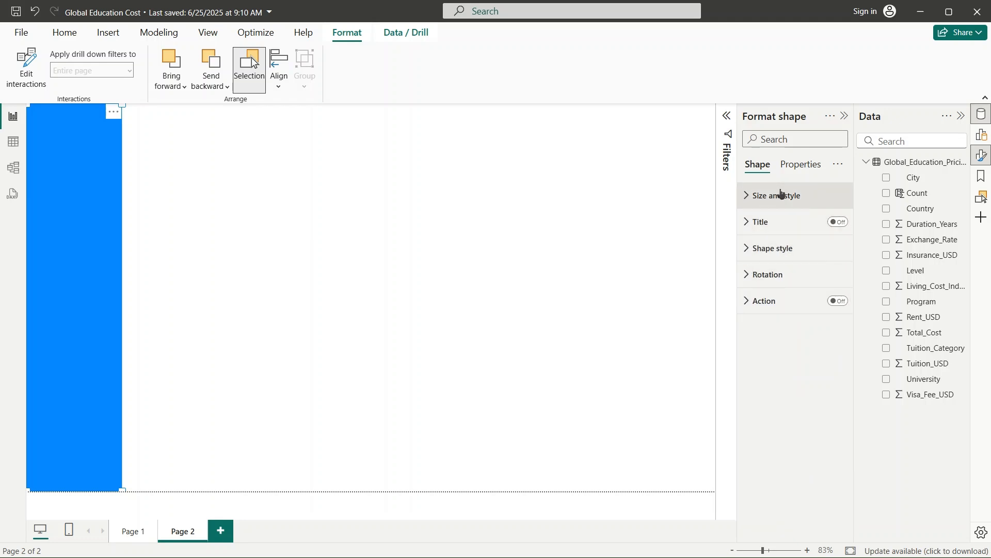
- Set the sidebar rectangle's fill color to black, keeping the fill switched on
left_click(750, 248)
scroll(751, 250, "down", 2)
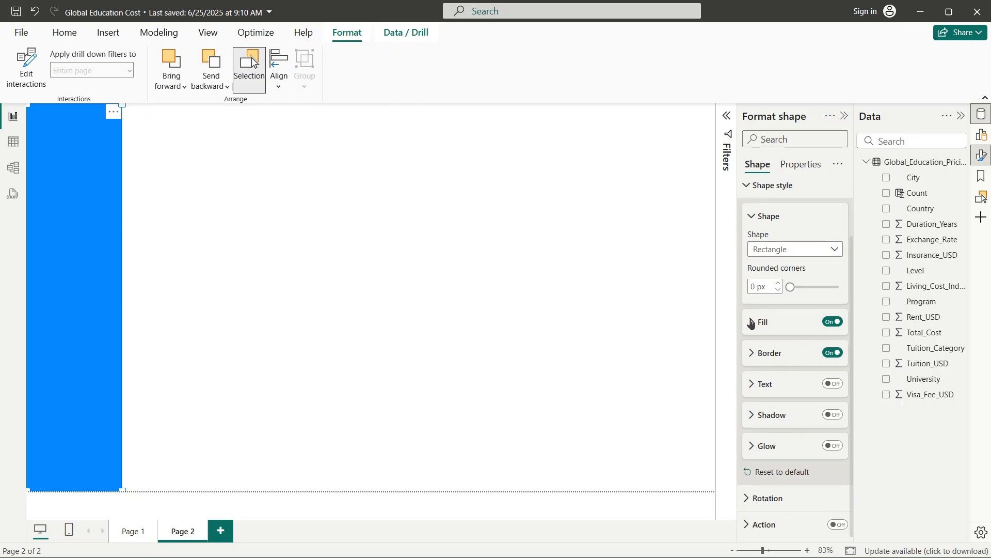
left_click(831, 322)
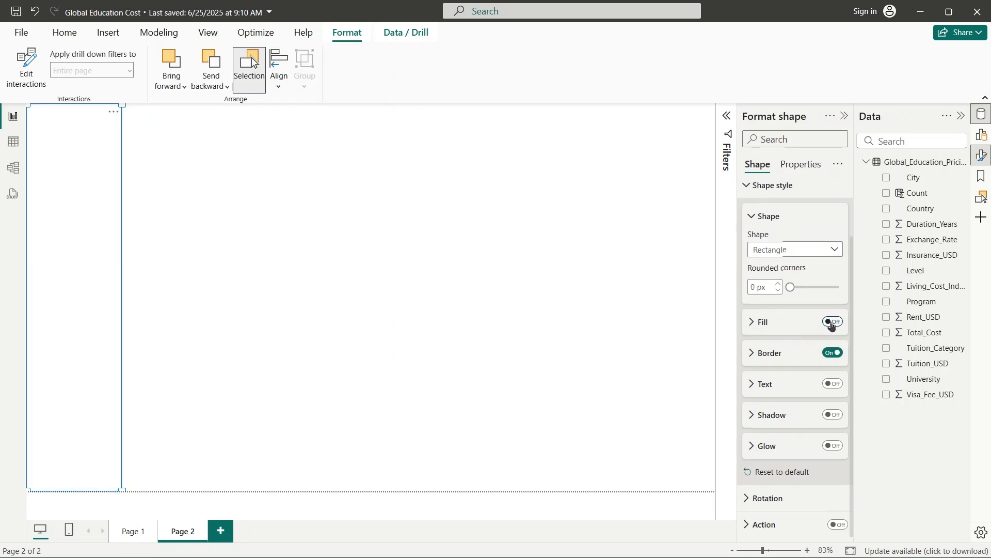
left_click(831, 323)
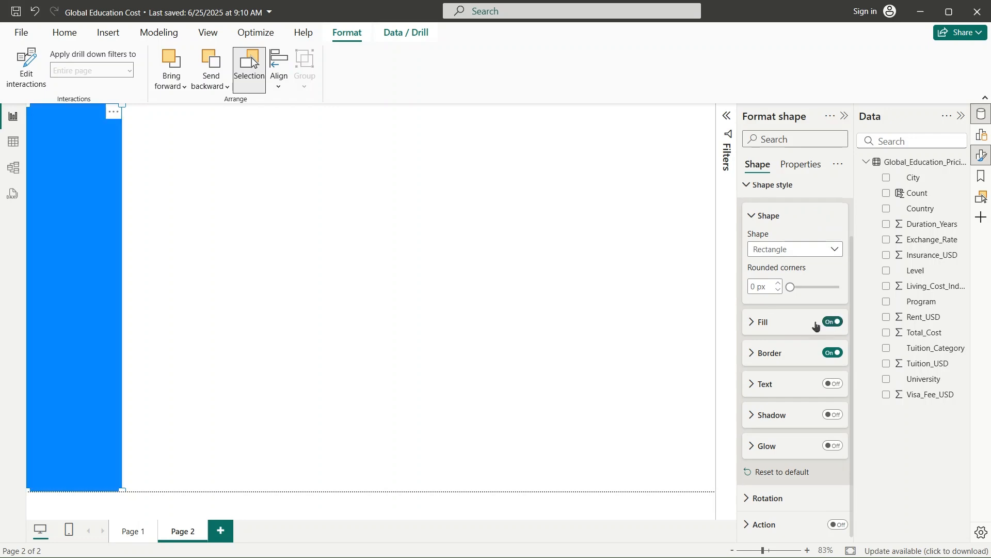
left_click(757, 322)
scroll(767, 309, "down", 2)
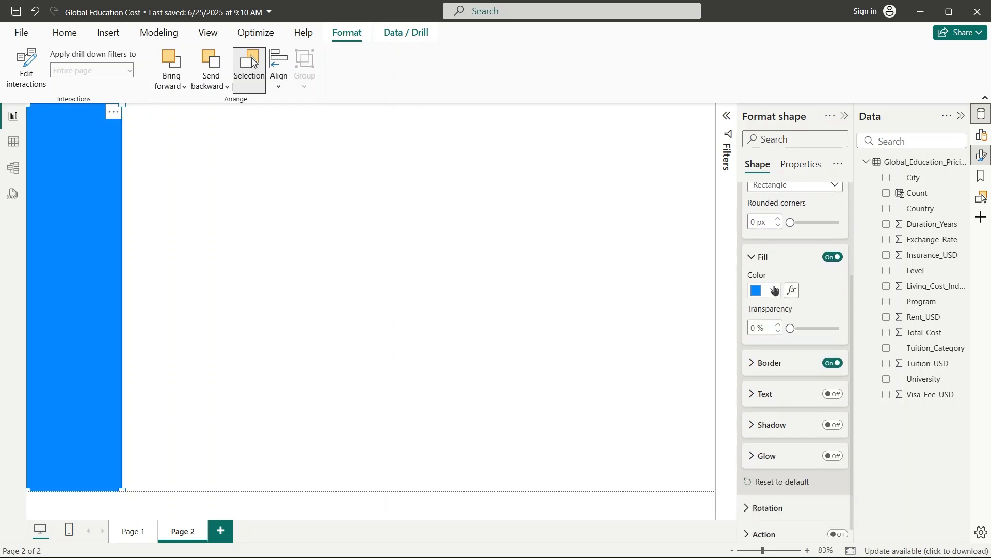
left_click(775, 291)
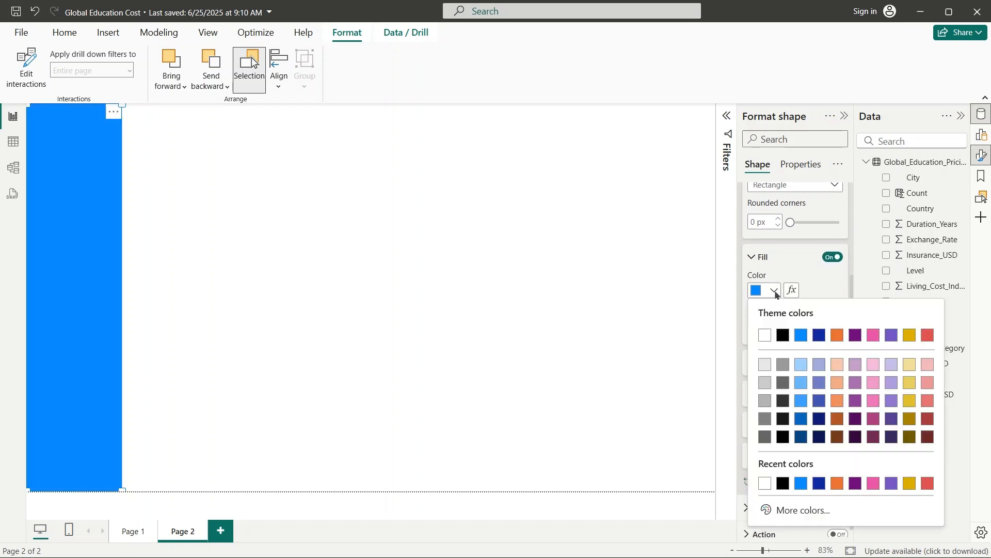
left_click(784, 337)
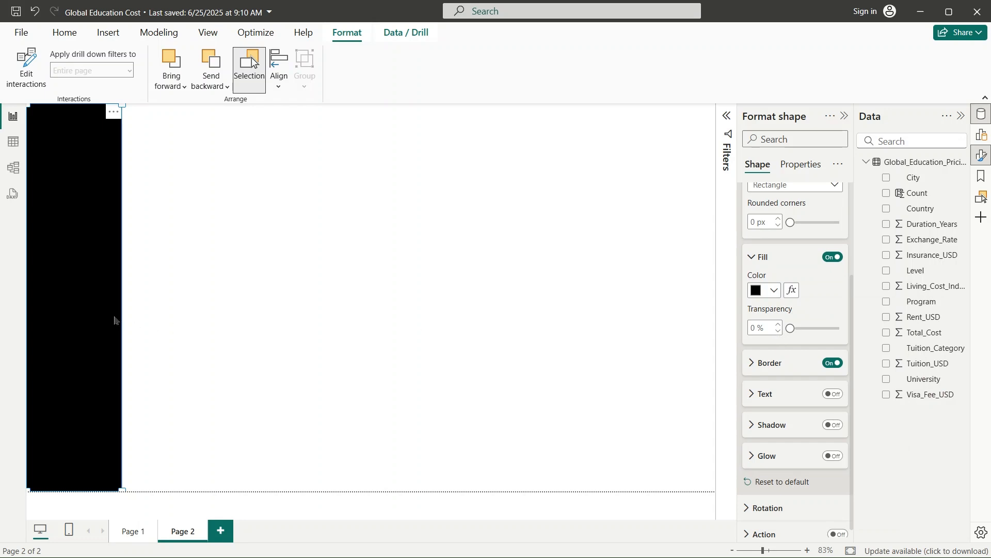
left_click(461, 389)
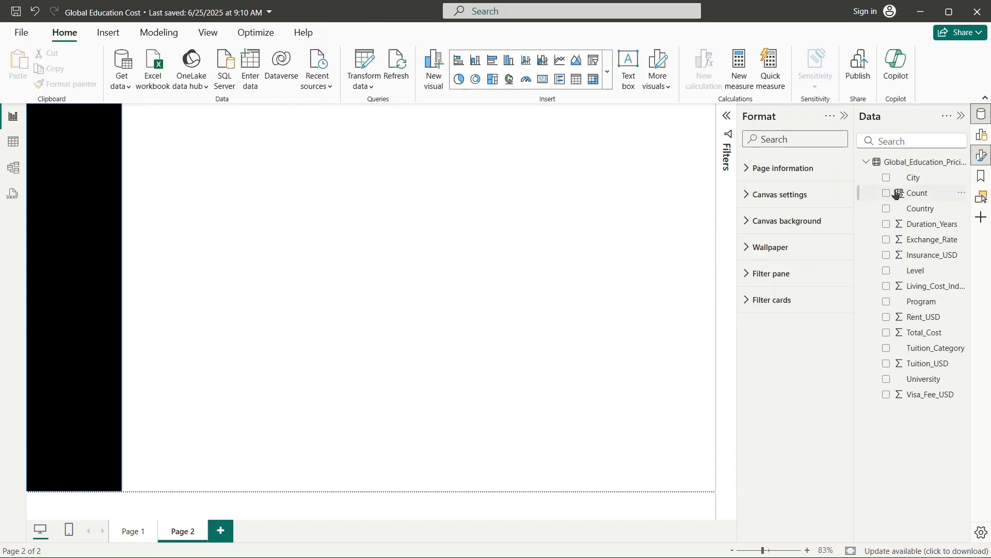
- Widen the black sidebar rectangle slightly toward the middle of the page
left_click(114, 321)
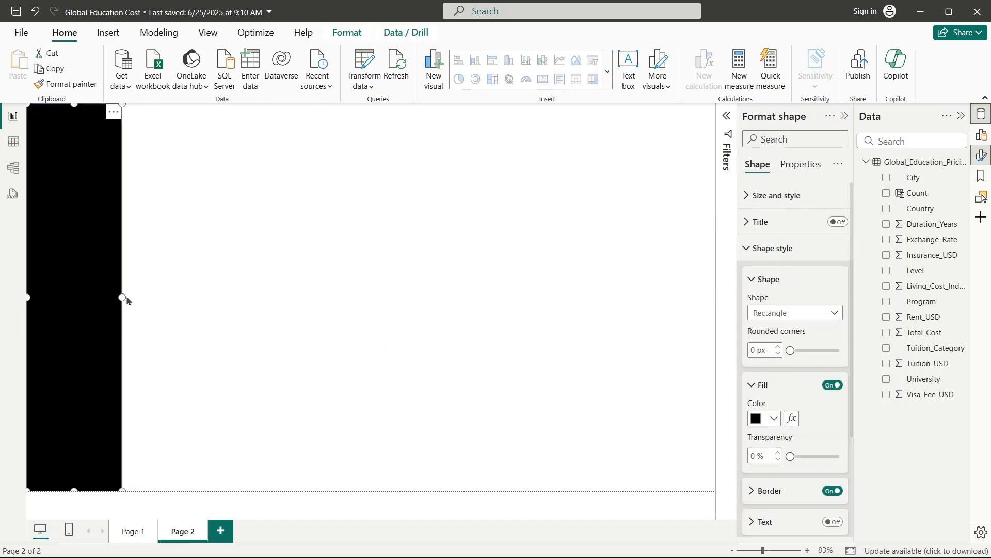
left_click_drag(127, 297, 135, 298)
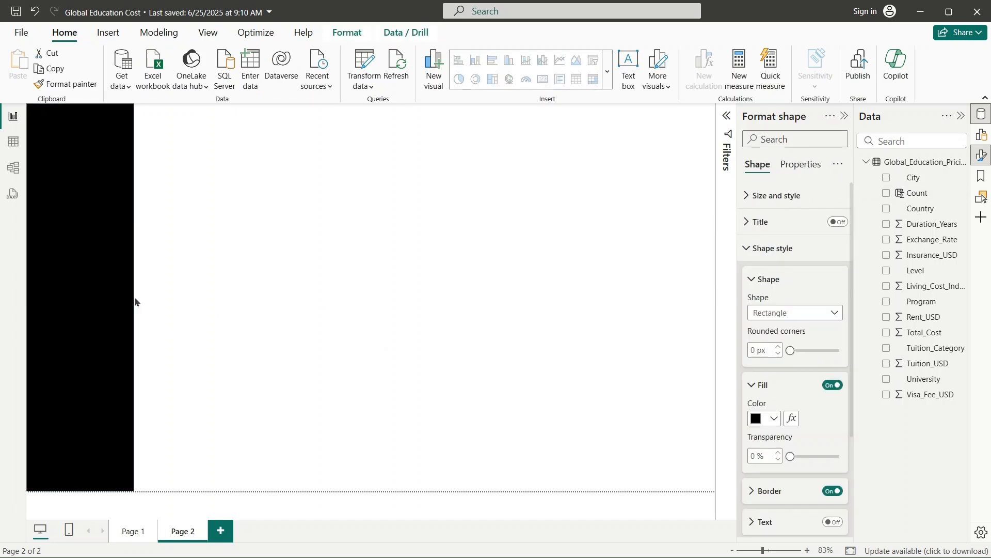
left_click(255, 320)
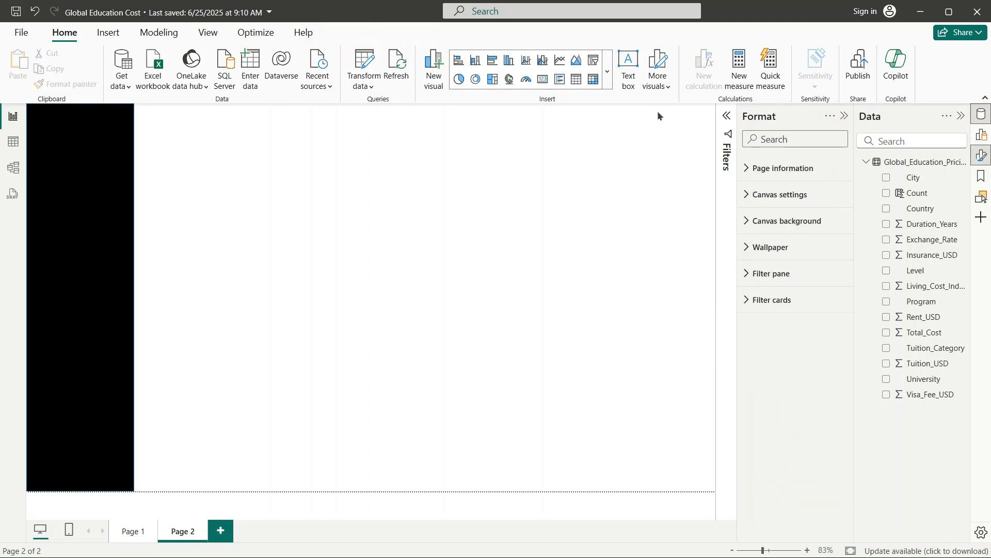
- Insert a text box reading "Global Education Pricing" beside the black sidebar and shrink it to fit the text
left_click(628, 70)
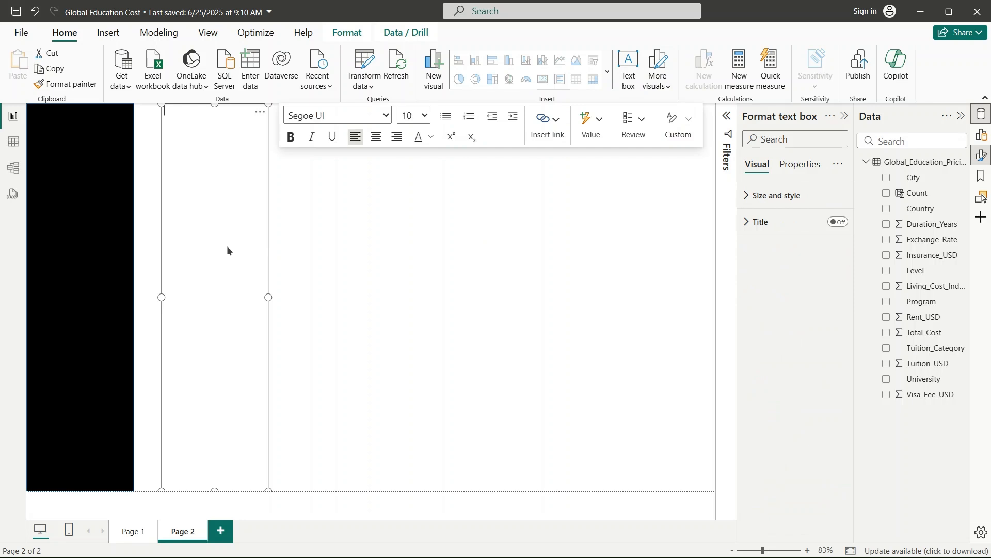
type("Glob")
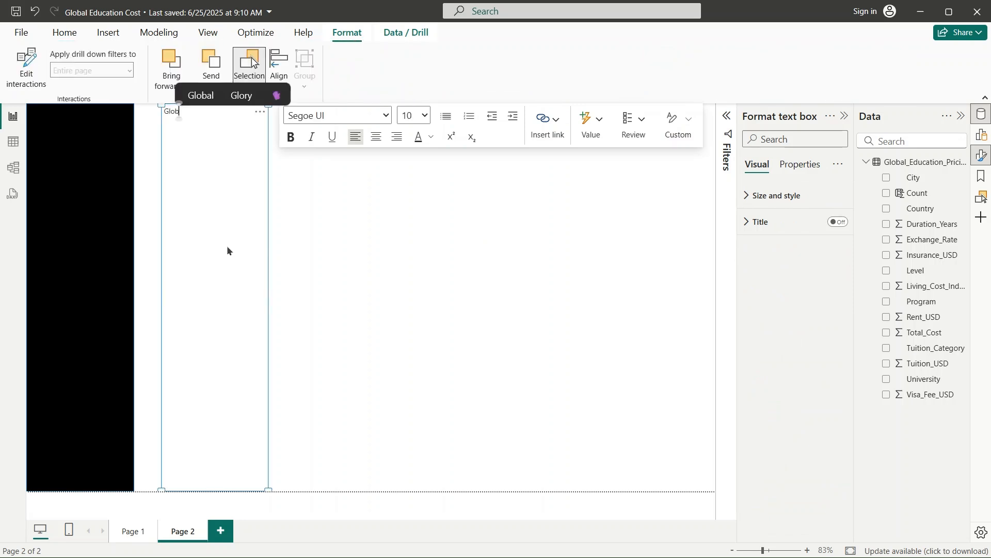
type("al Educ")
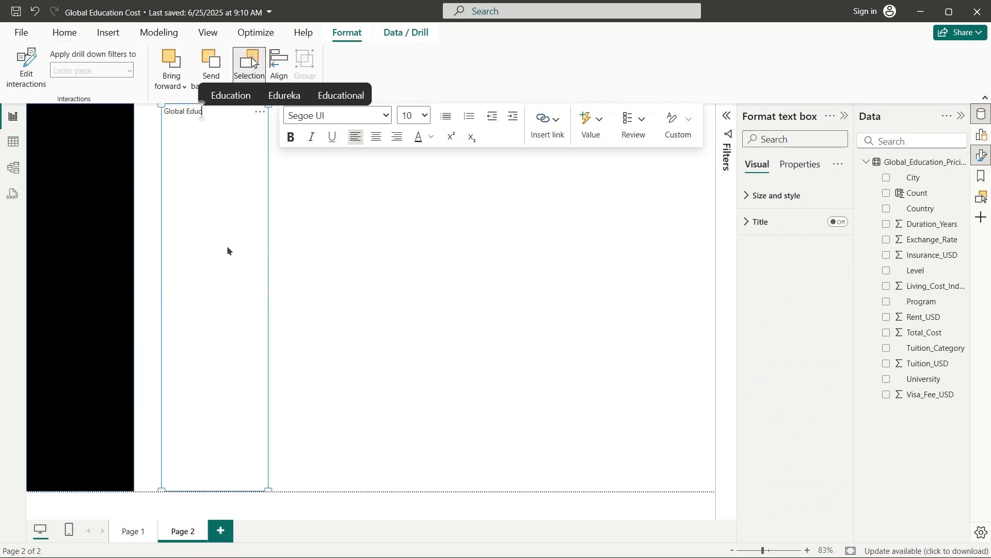
type("ation Pr")
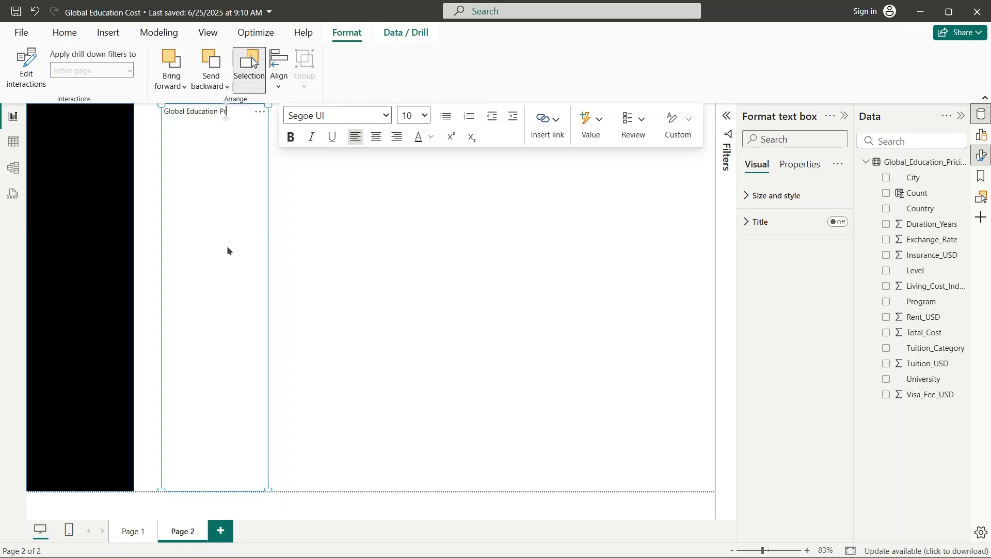
type("icin")
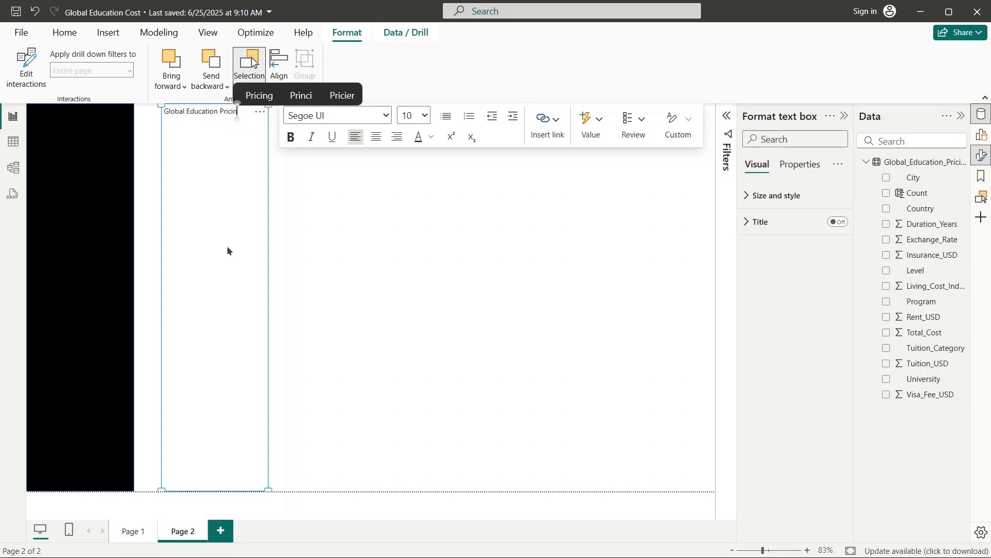
type("g")
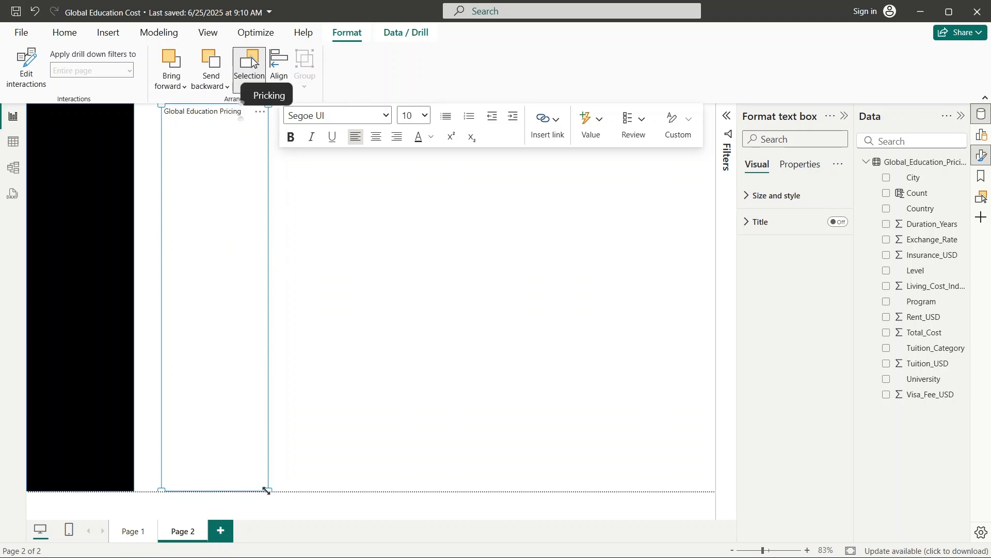
left_click_drag(267, 491, 248, 128)
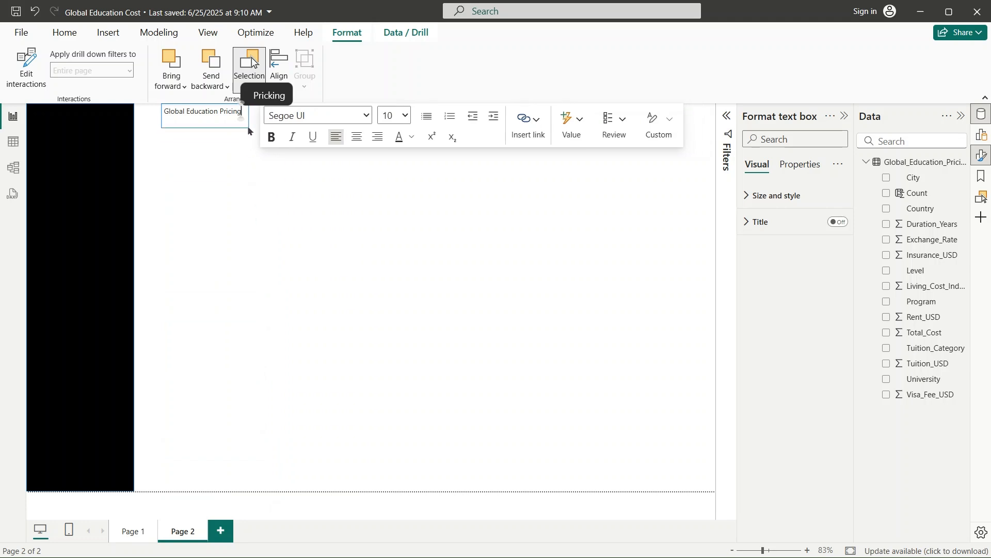
- Set the title text's font size to 16 and widen its box so the title fits on one line
left_click(405, 118)
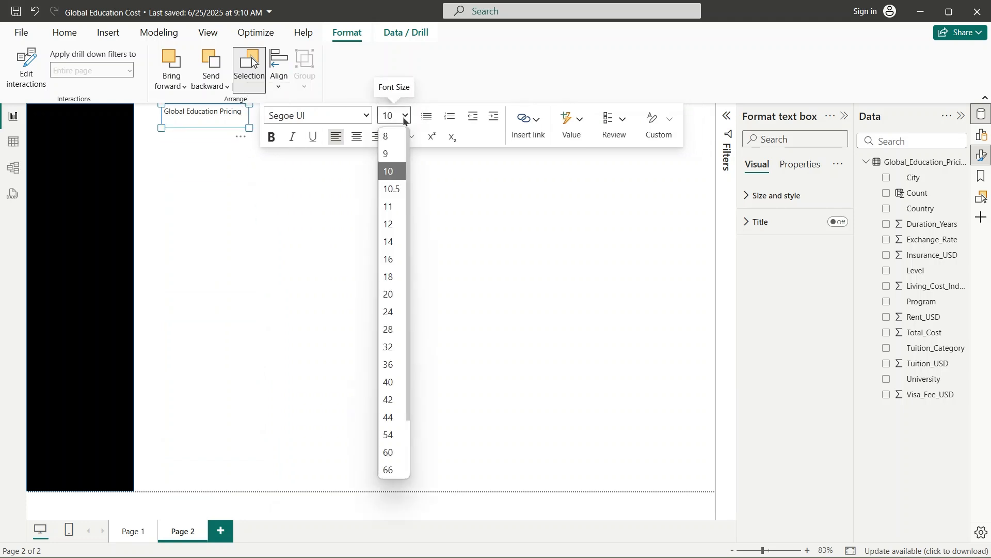
left_click(237, 122)
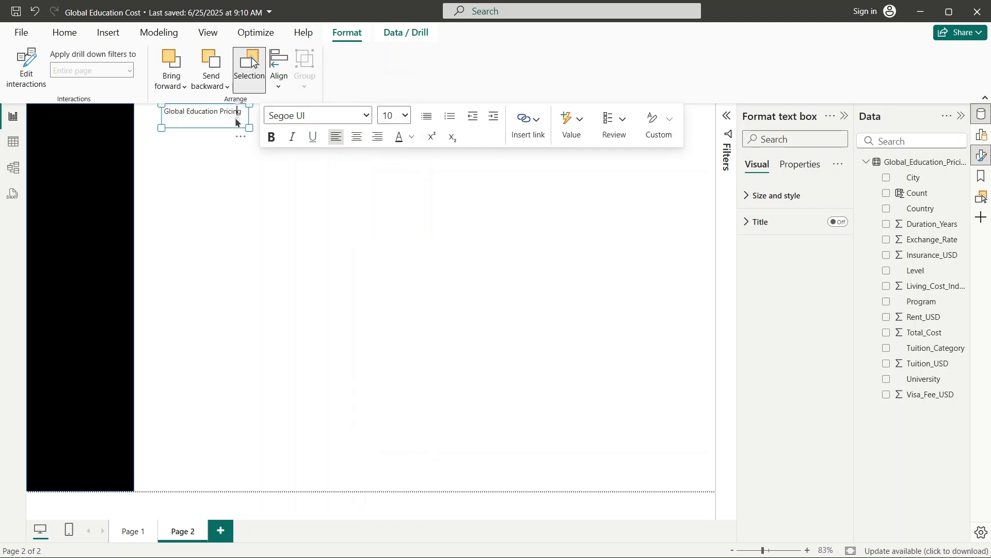
left_click_drag(241, 112, 163, 111)
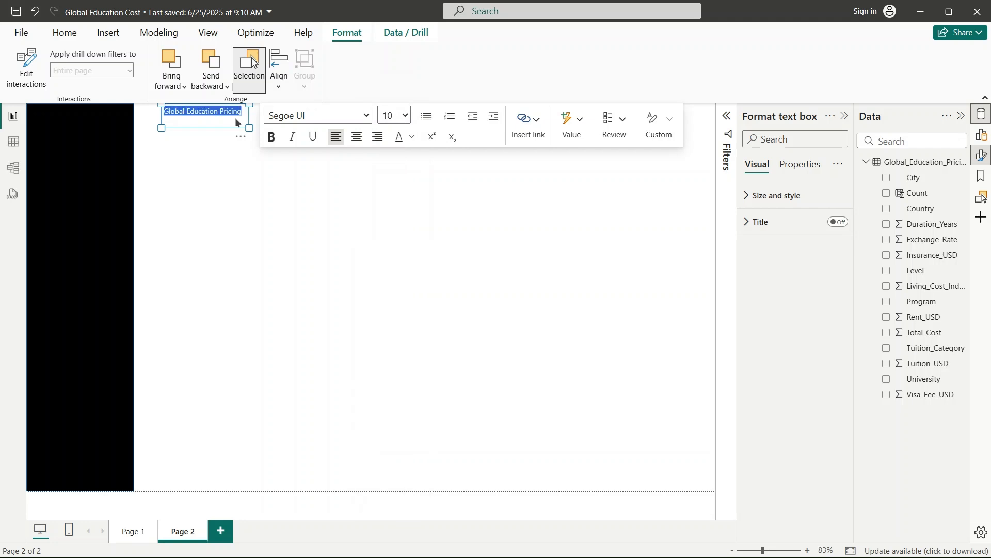
left_click(408, 118)
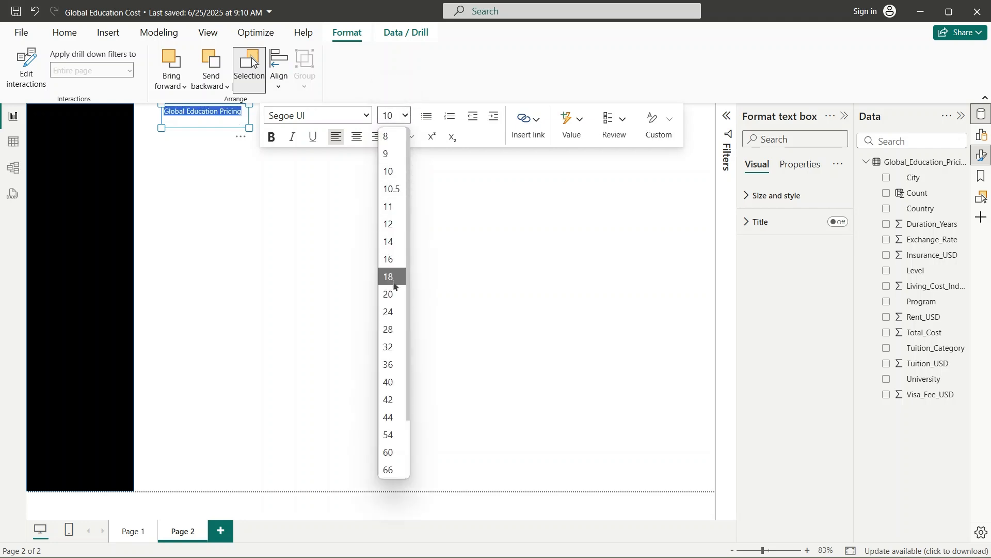
left_click(393, 259)
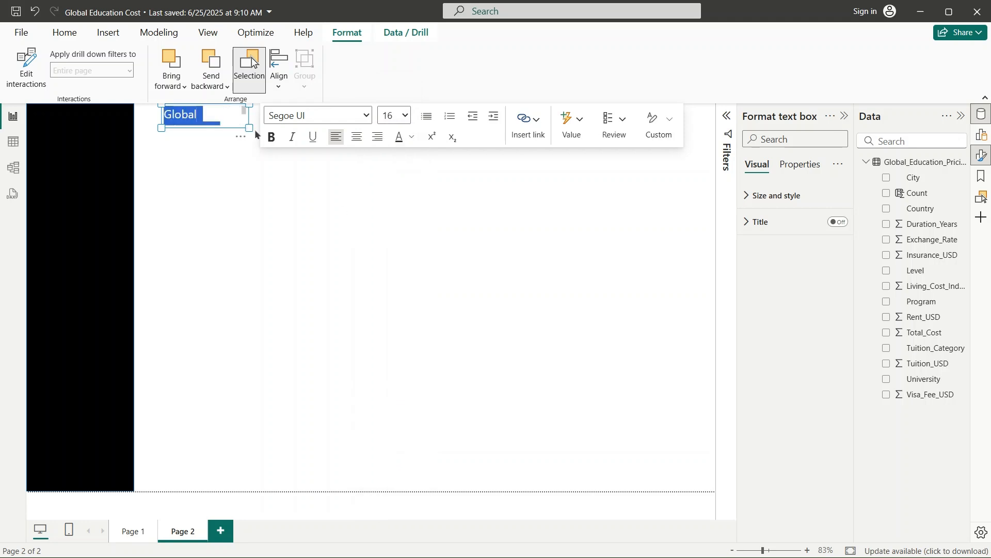
left_click_drag(248, 127, 304, 131)
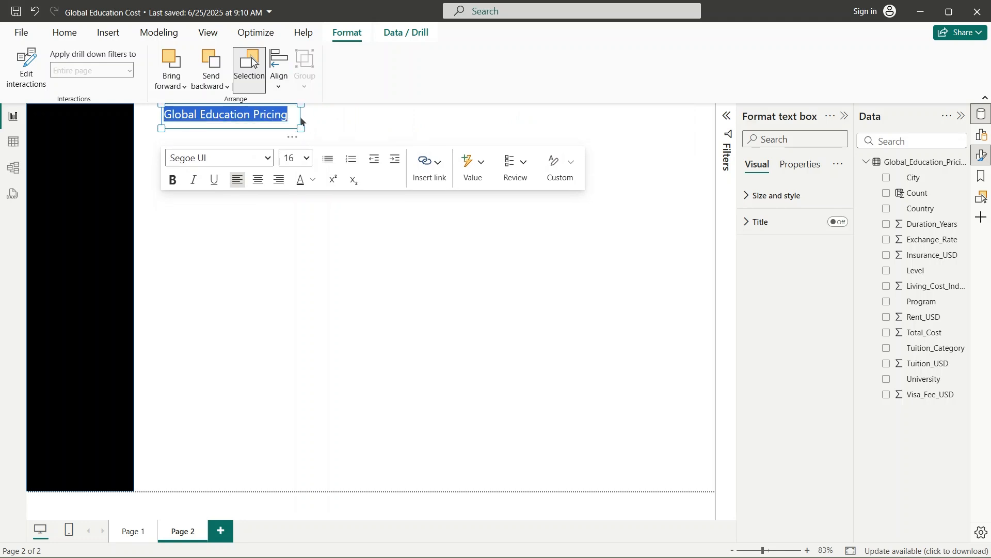
left_click(308, 256)
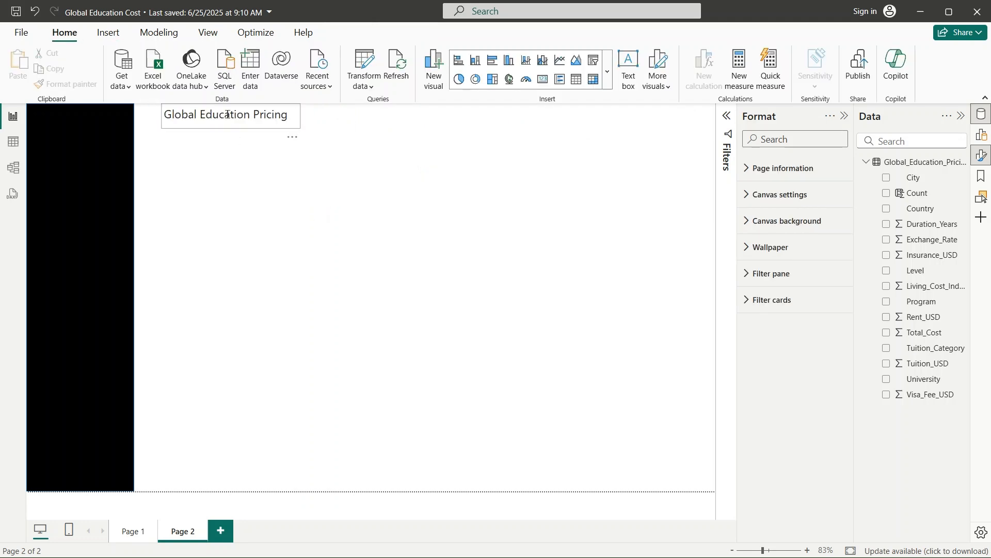
- Move the title text box to the top of the black sidebar and resize it to about 186 wide and 69 high
left_click_drag(288, 114, 267, 123)
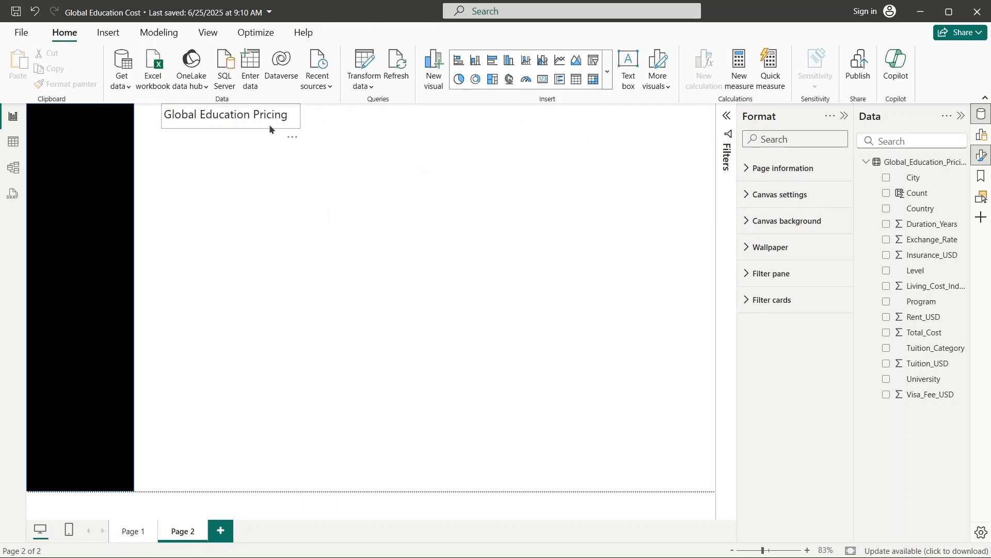
left_click(284, 152)
left_click_drag(293, 127, 142, 136)
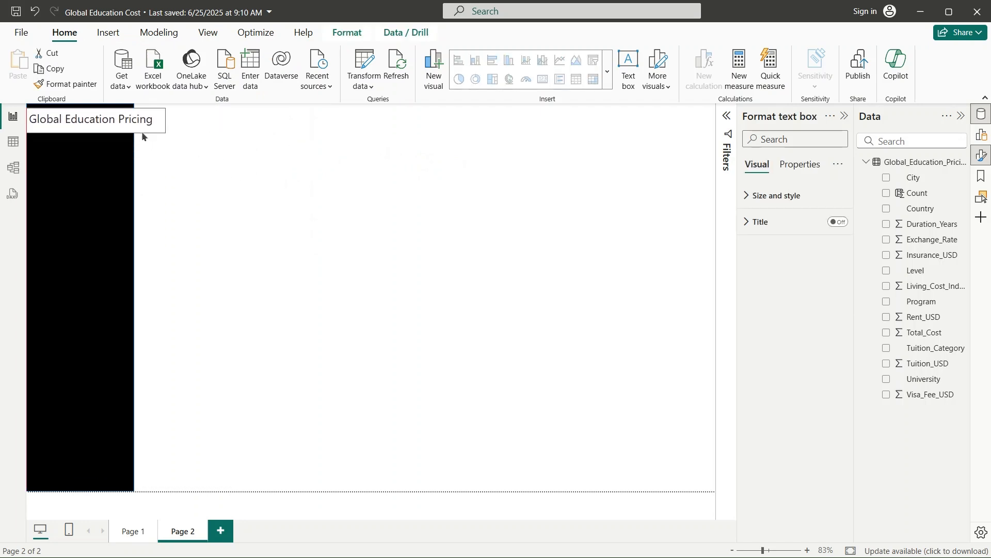
left_click(142, 131)
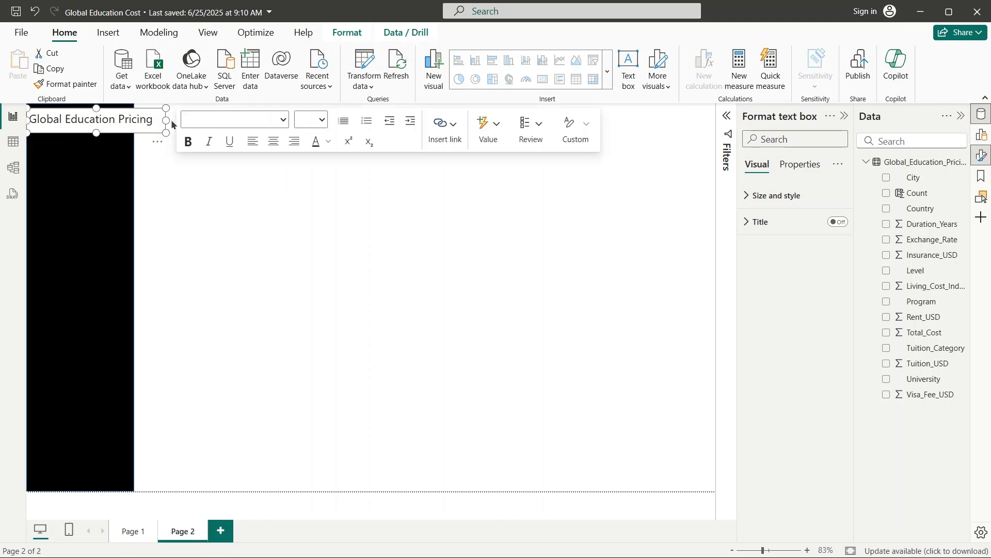
left_click_drag(165, 121, 78, 149)
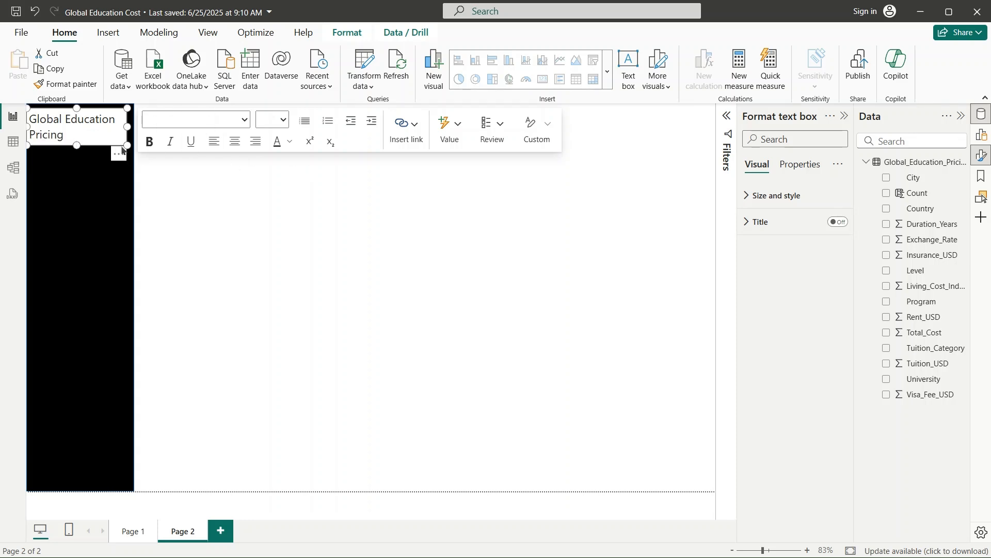
- Center the whole title text within its text box
left_click(105, 135)
key("ctrl+a")
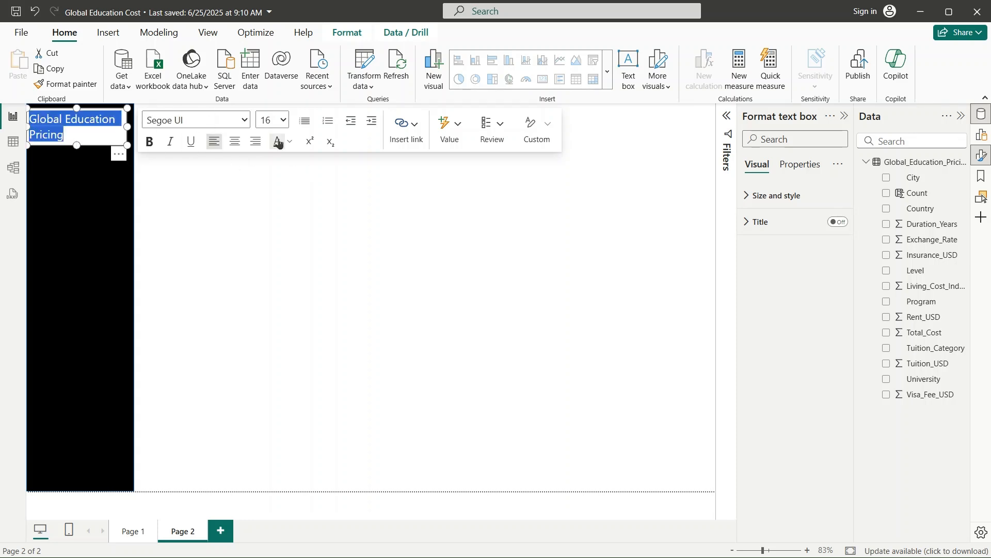
left_click(234, 142)
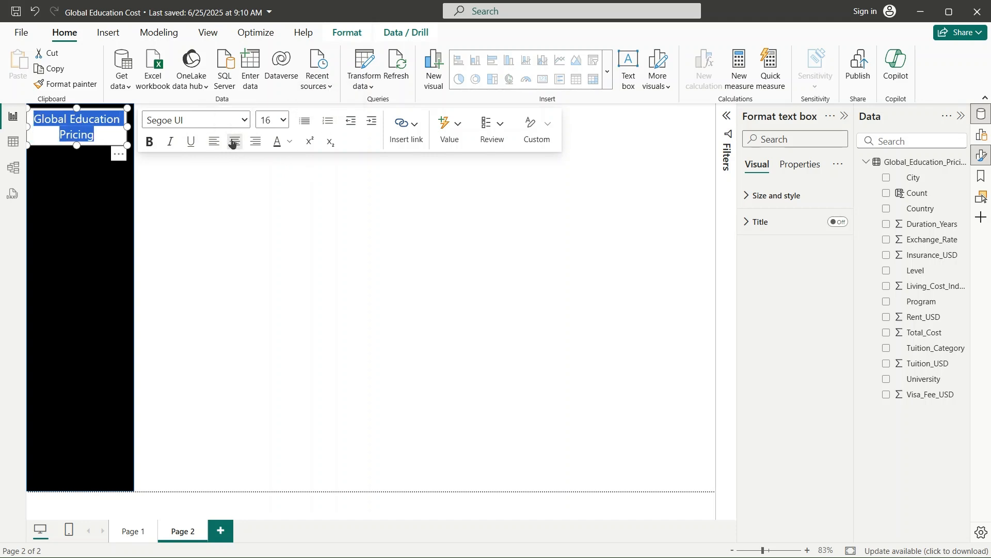
left_click(370, 252)
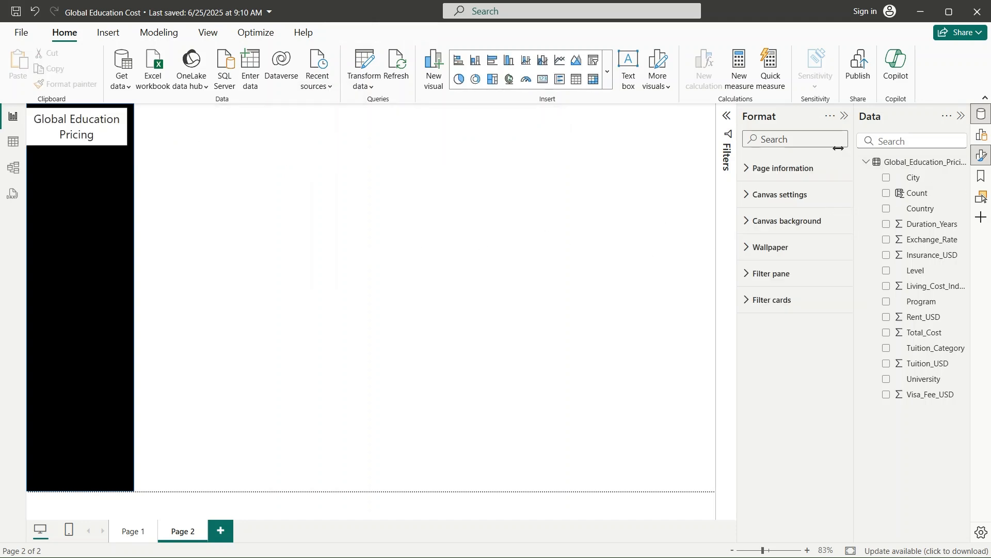
- Turn off the background of the title text box
left_click(93, 130)
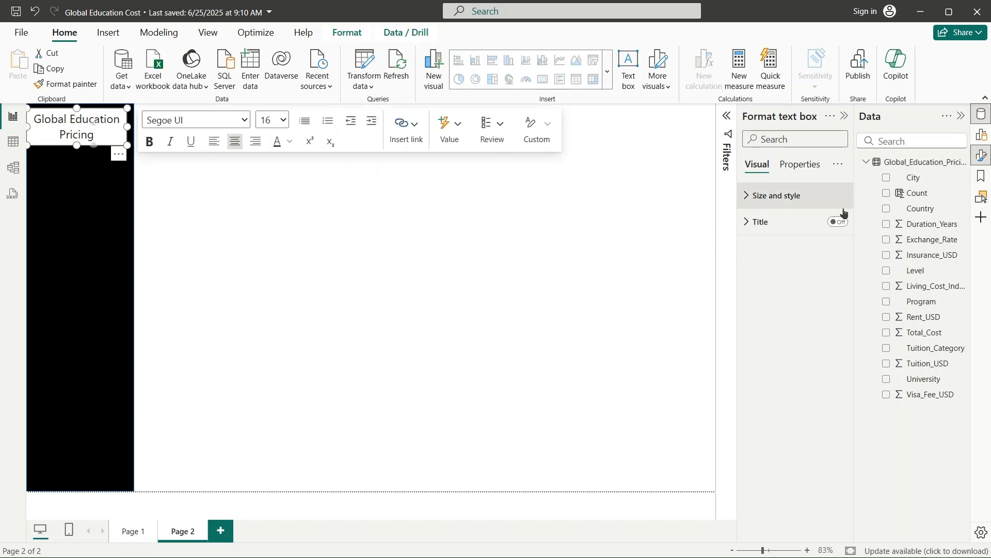
left_click(753, 200)
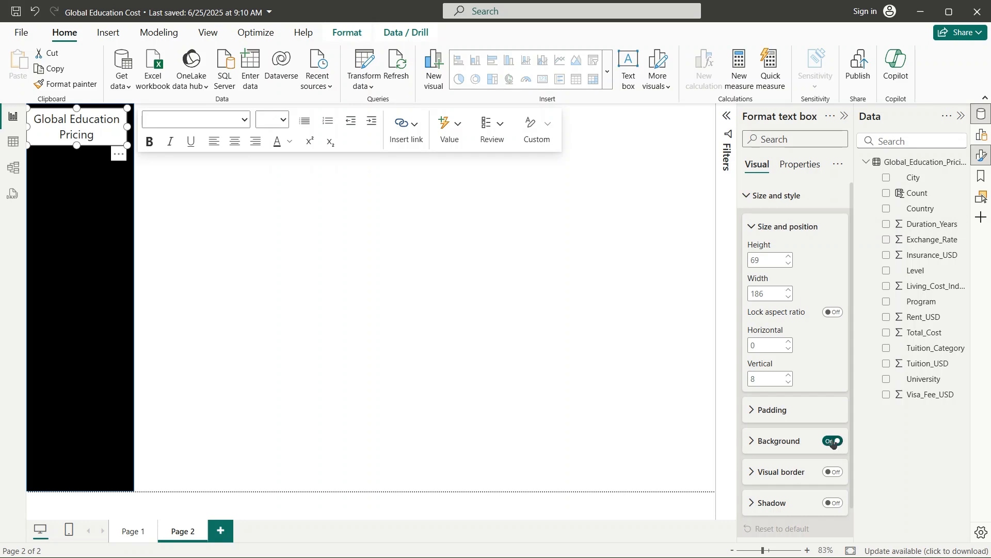
scroll(833, 444, "down", 1)
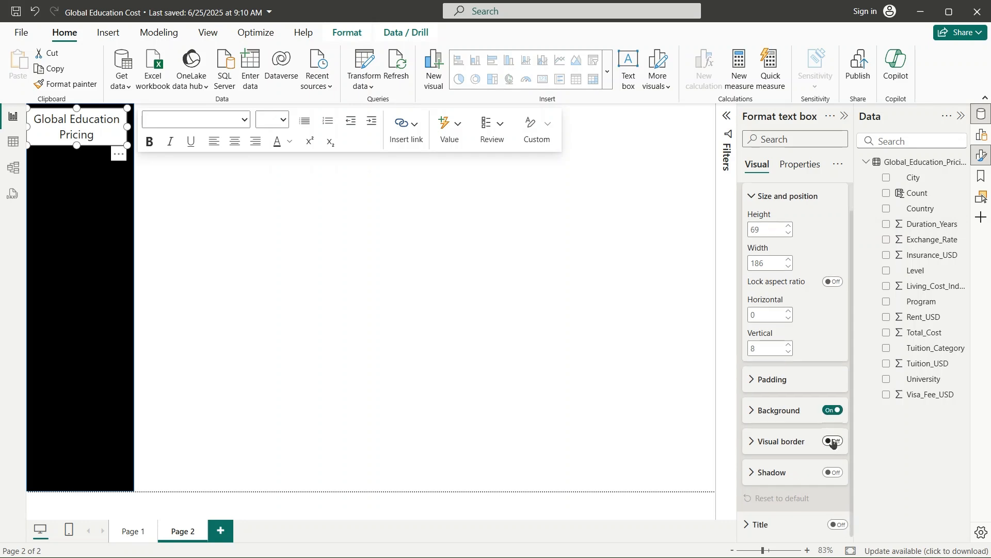
left_click(833, 410)
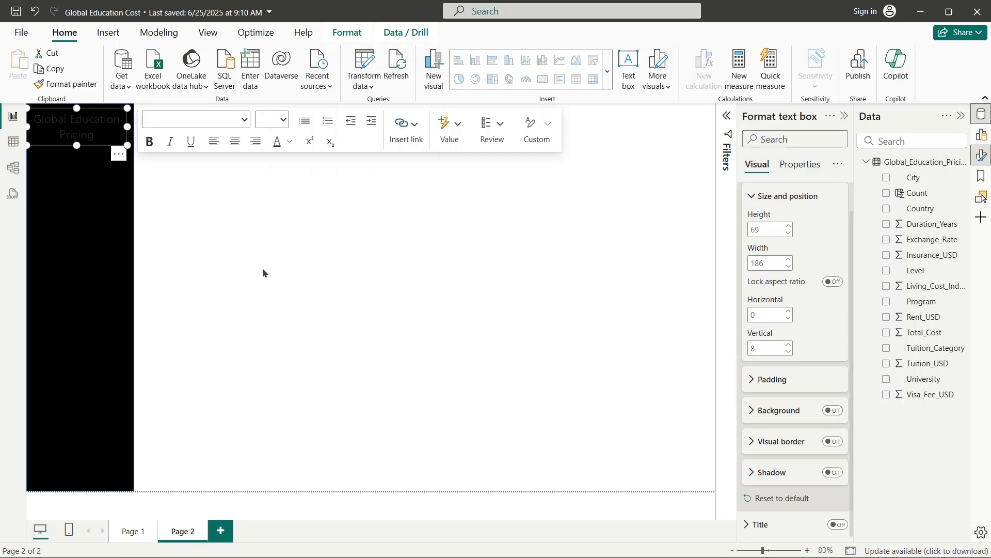
- Set the title text's font color to White, 20% darker
left_click(78, 132)
key("ctrl+a")
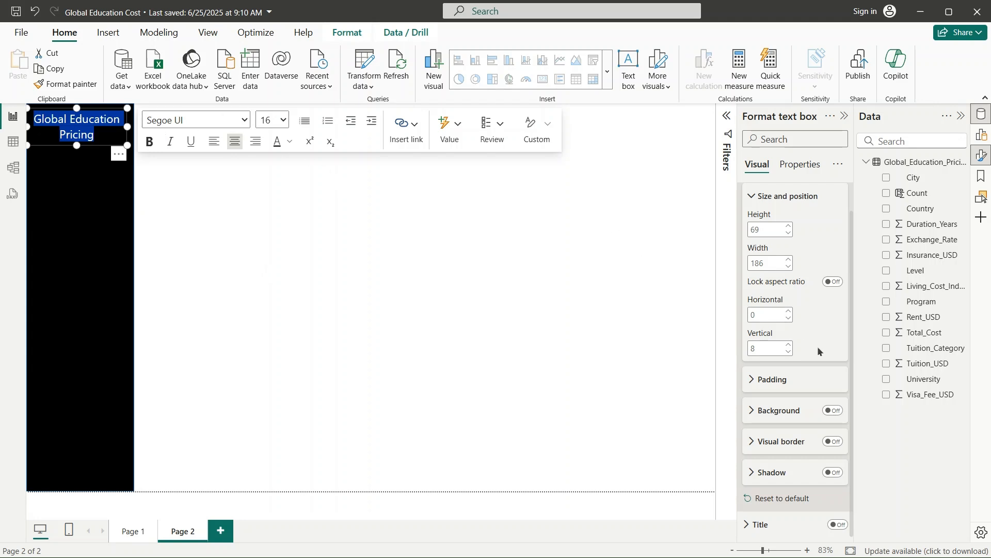
left_click(752, 198)
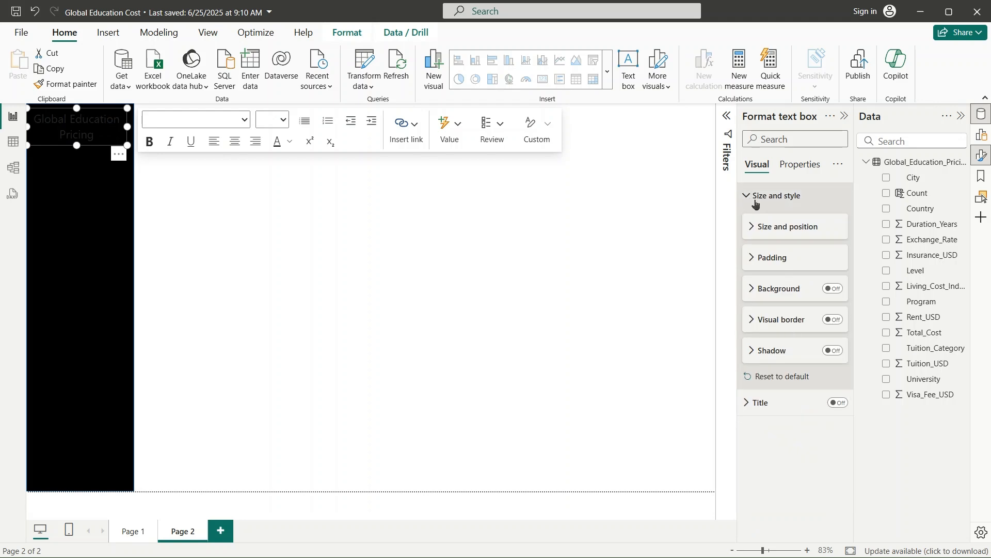
left_click(746, 197)
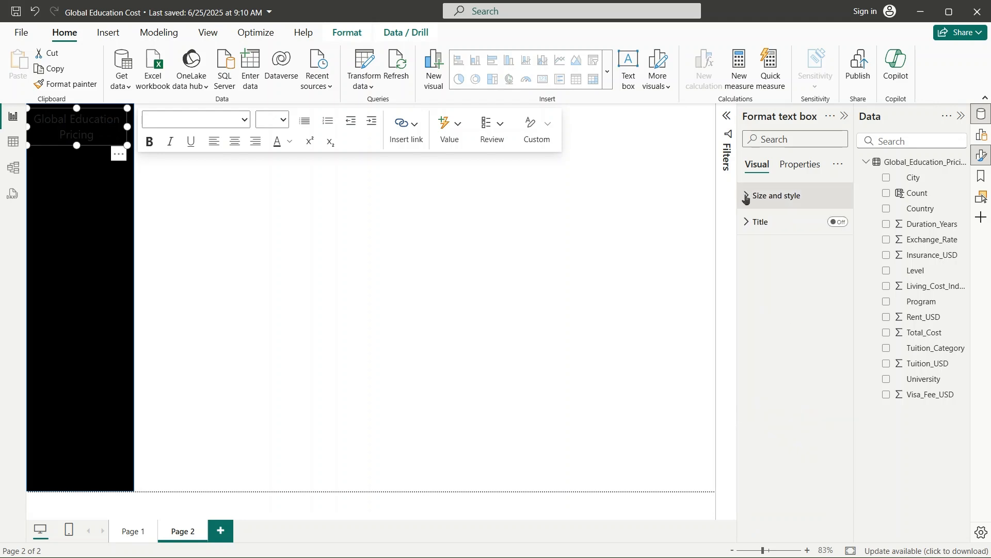
left_click(289, 142)
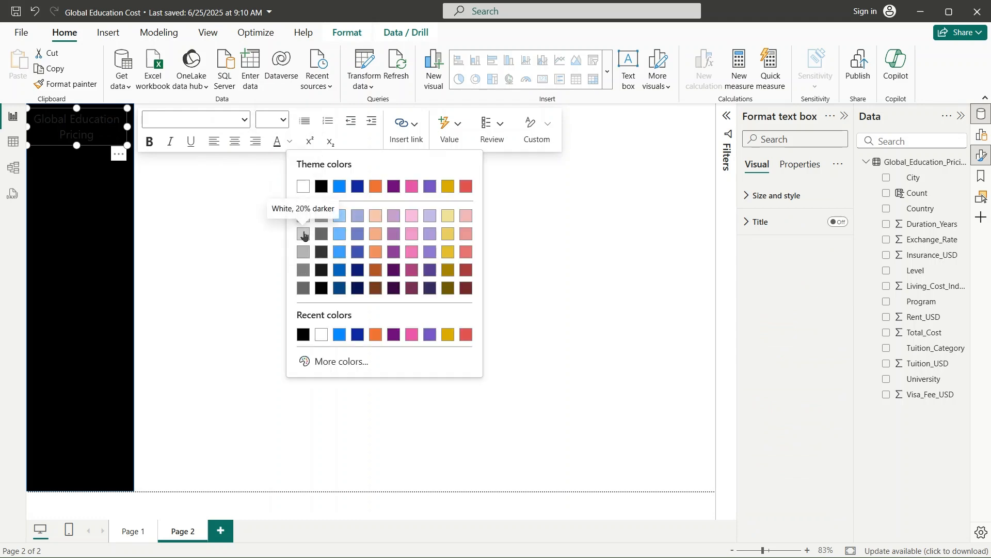
left_click(304, 233)
left_click(304, 232)
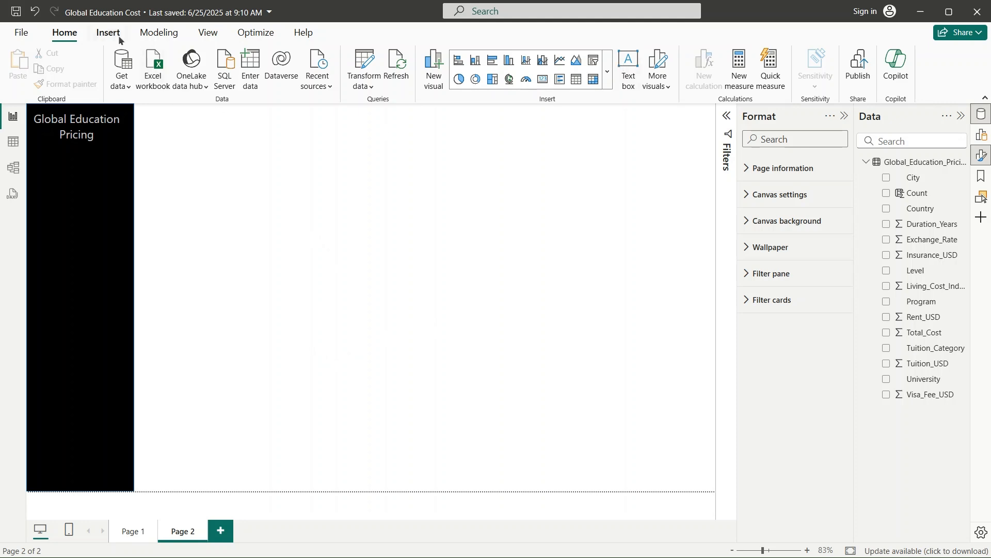
- Insert a standard slicer visual on Page 2 beside the black sidebar
left_click(608, 72)
scroll(552, 292, "down", 1)
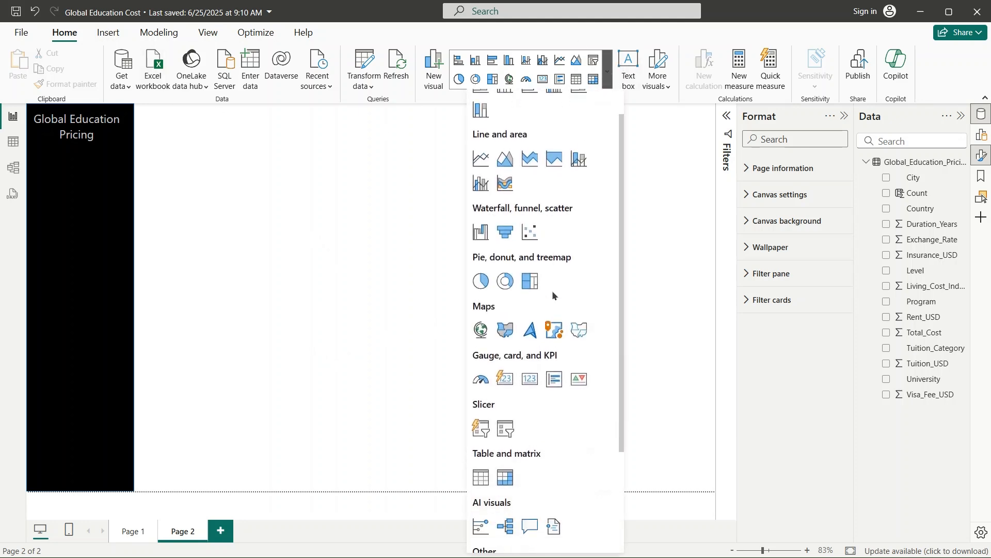
scroll(553, 295, "down", 2)
scroll(558, 325, "down", 1)
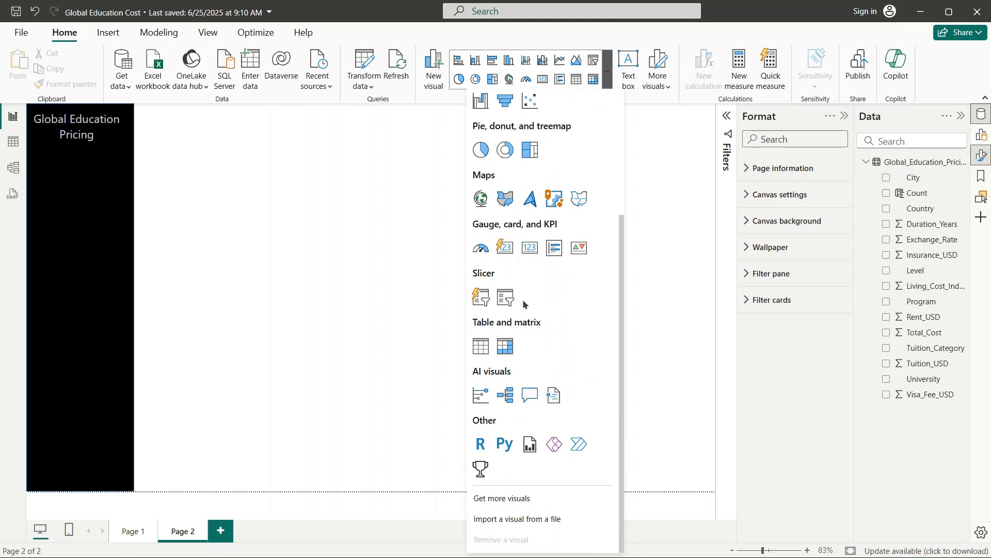
left_click(501, 299)
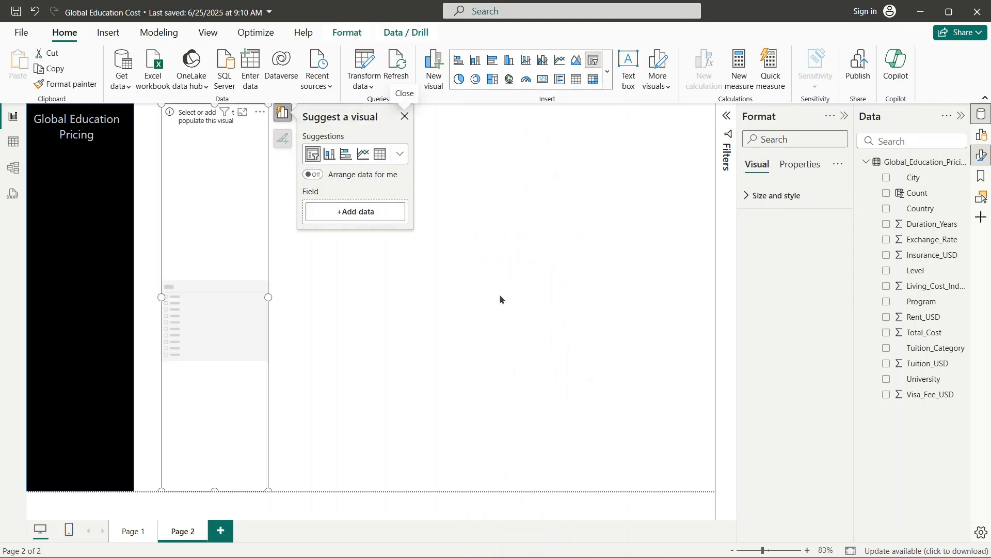
- Add the Program field to the new slicer and close the visual suggestion pop-up
left_click(378, 222)
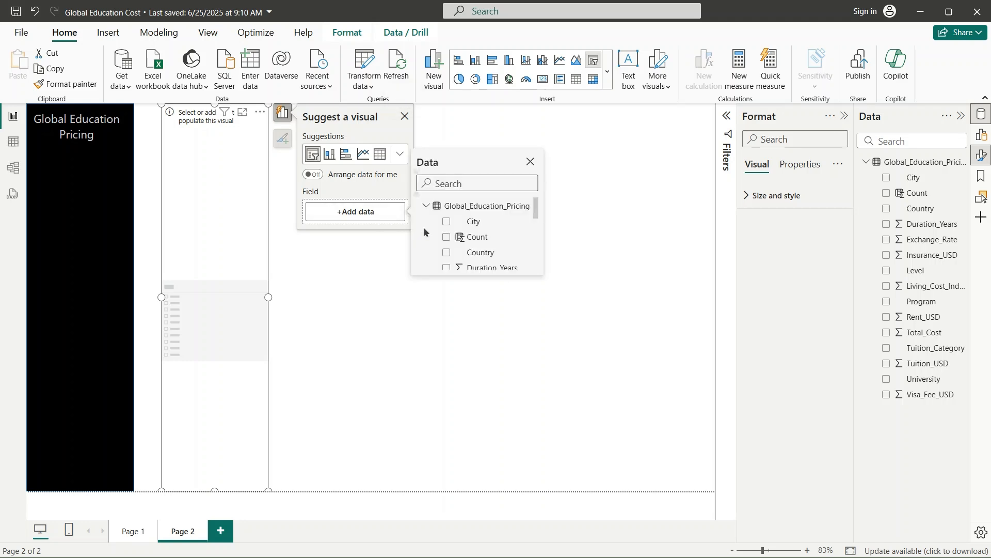
scroll(484, 238, "down", 3)
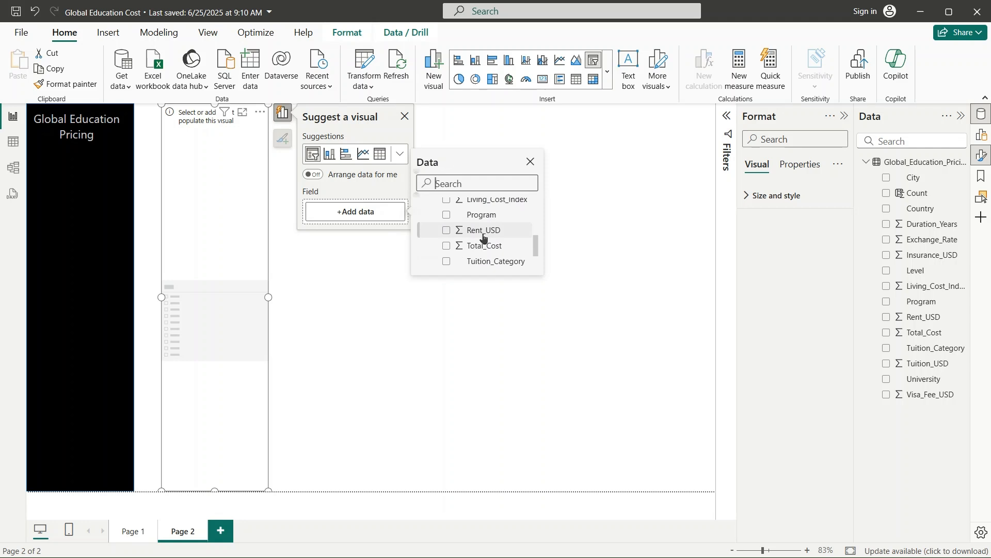
left_click(481, 213)
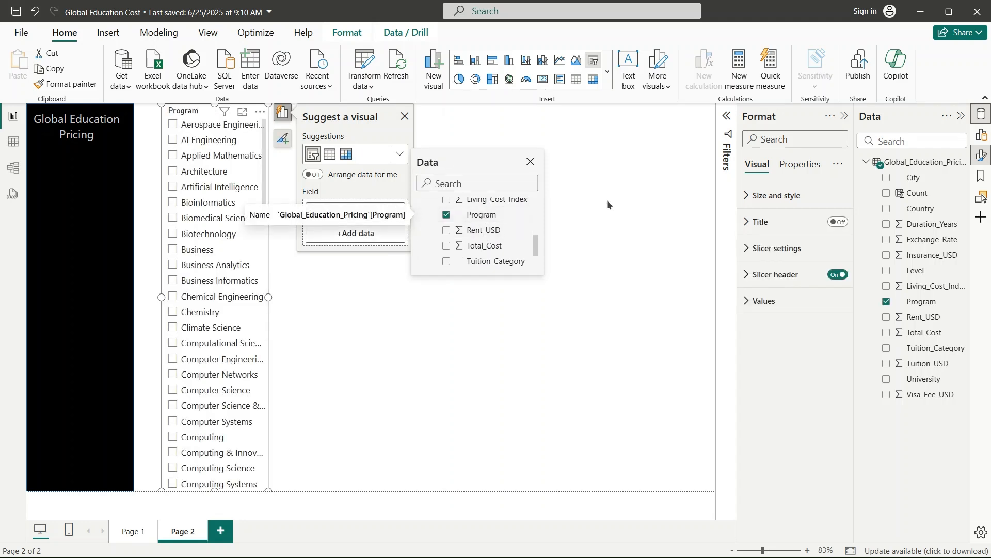
left_click(530, 162)
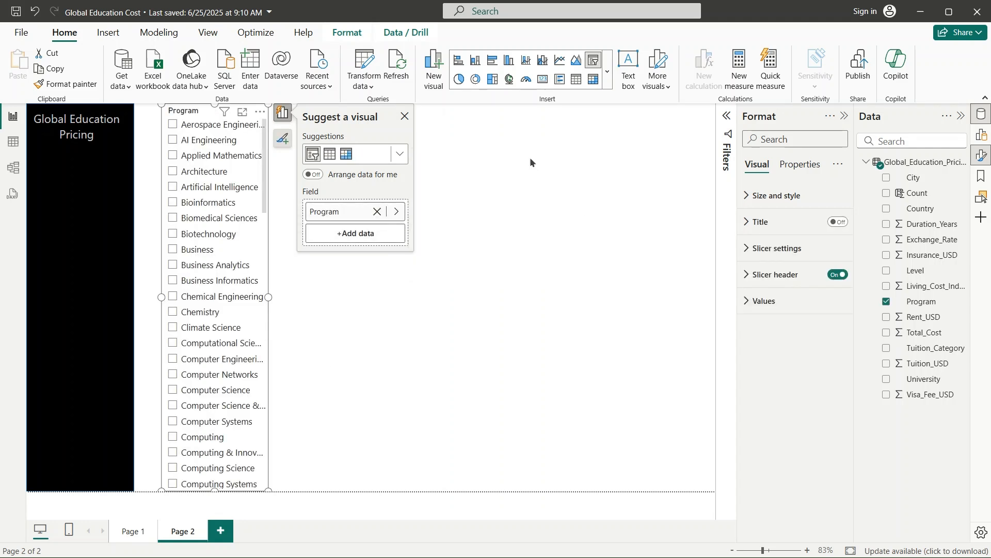
left_click(404, 117)
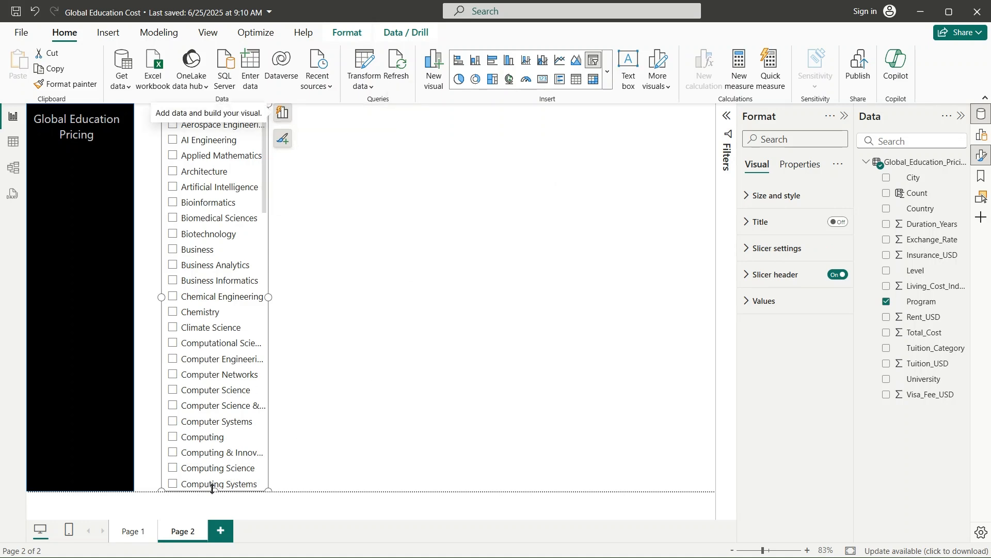
- Shorten the Program slicer and place it on the black sidebar below the title, matching the sidebar's width, with no program selected
left_click_drag(214, 488, 212, 488)
left_click(292, 458)
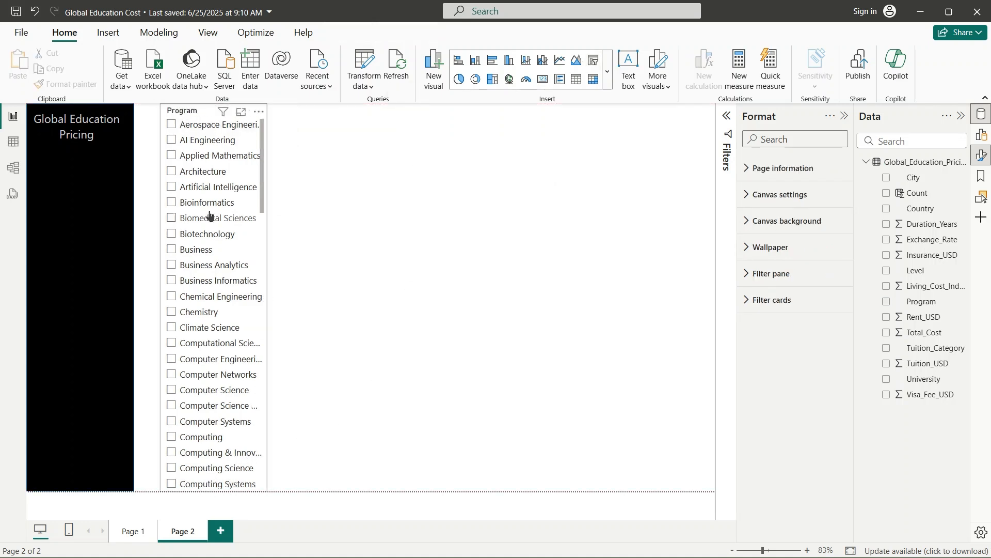
left_click(250, 285)
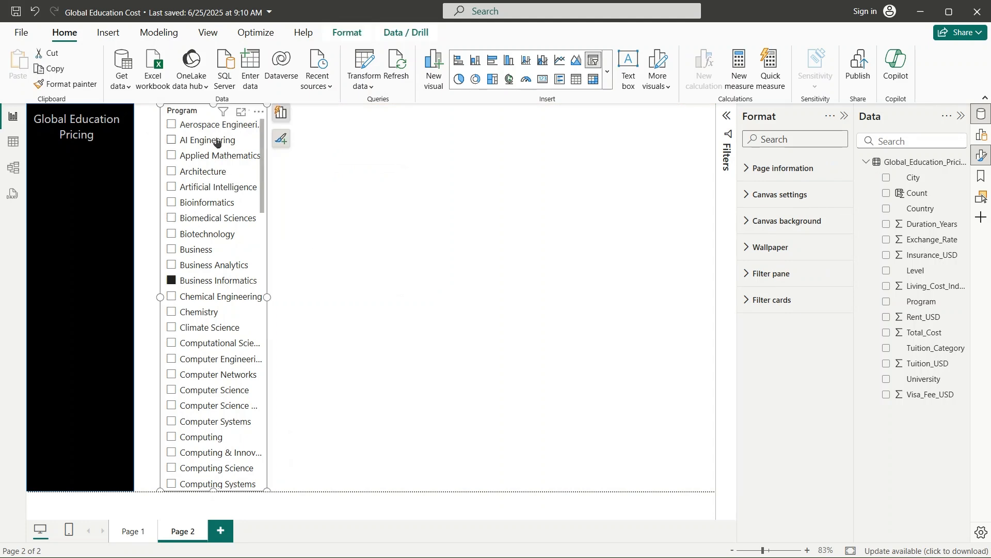
left_click_drag(213, 107, 89, 194)
left_click(281, 413)
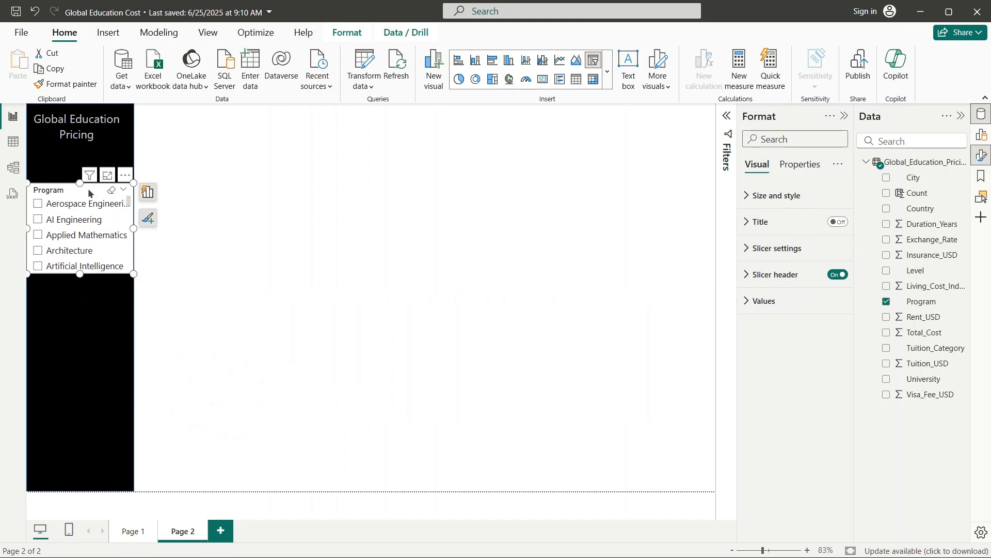
left_click(231, 314)
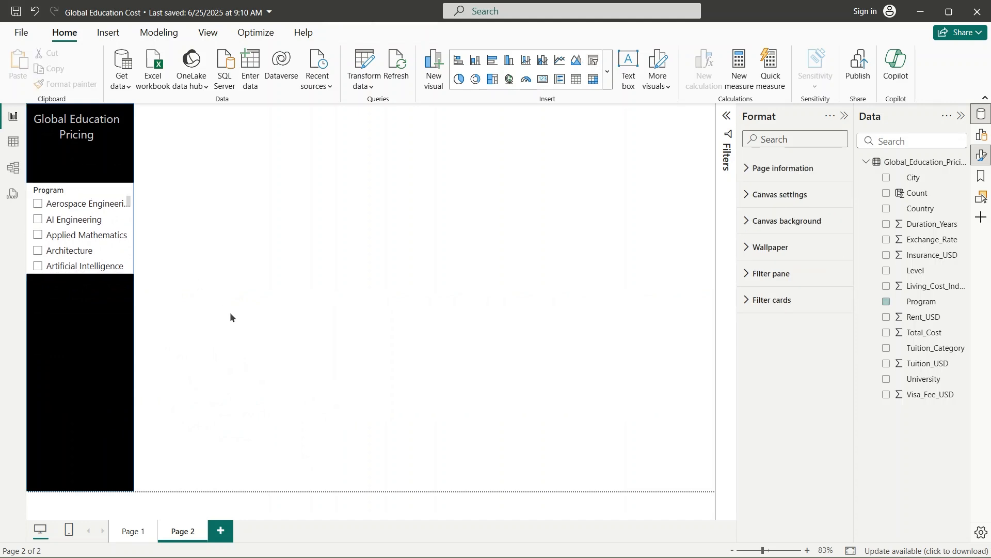
- Try the Program slicer without its background and turn the background back on
left_click(107, 189)
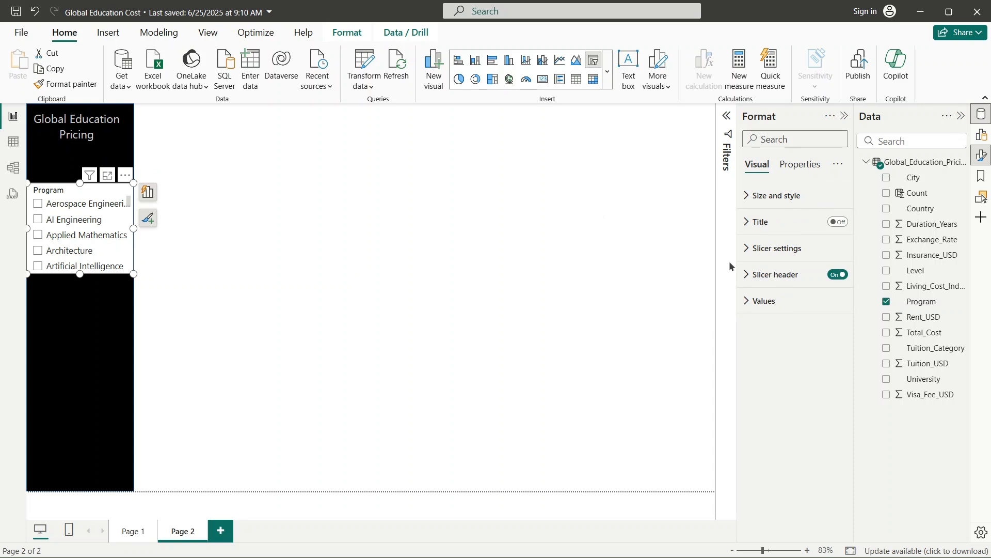
left_click(750, 199)
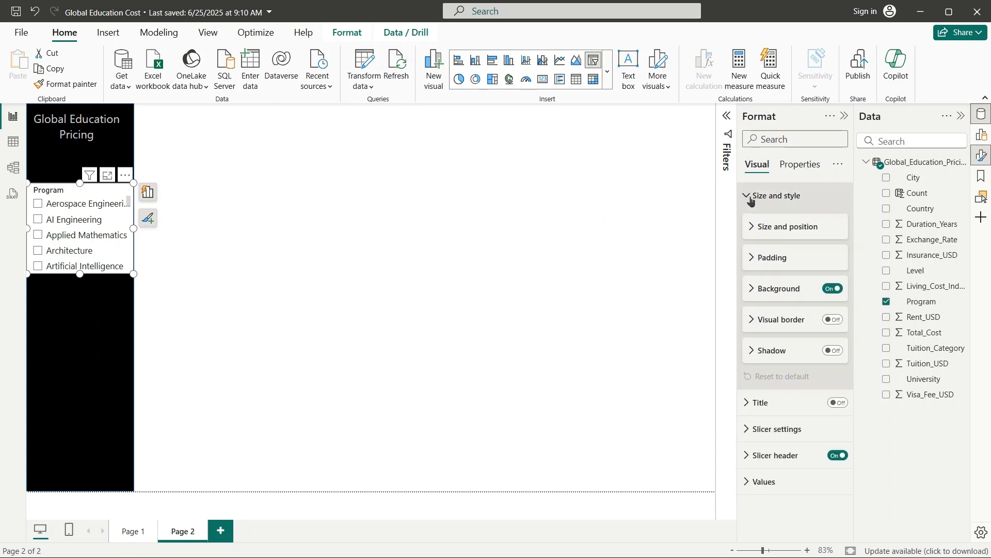
left_click(833, 289)
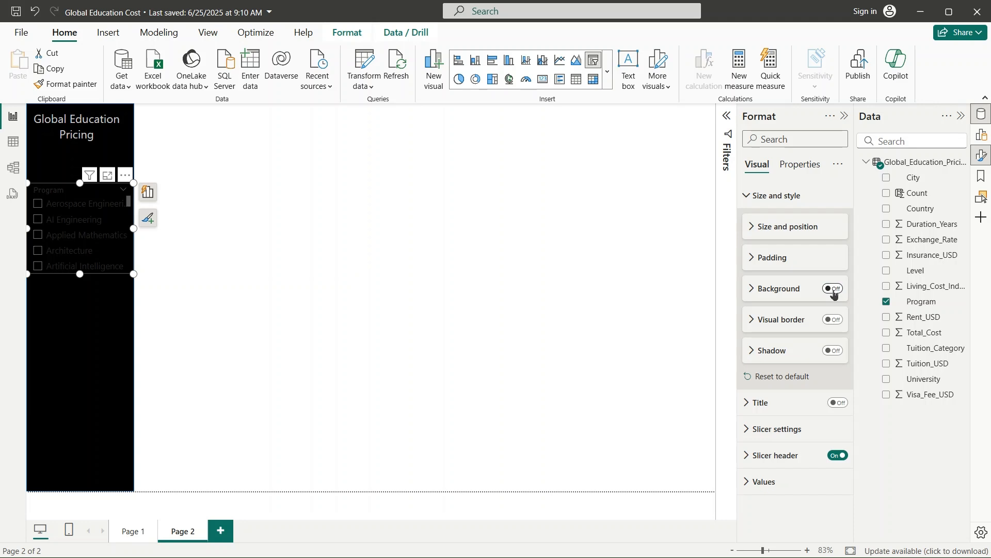
left_click(833, 289)
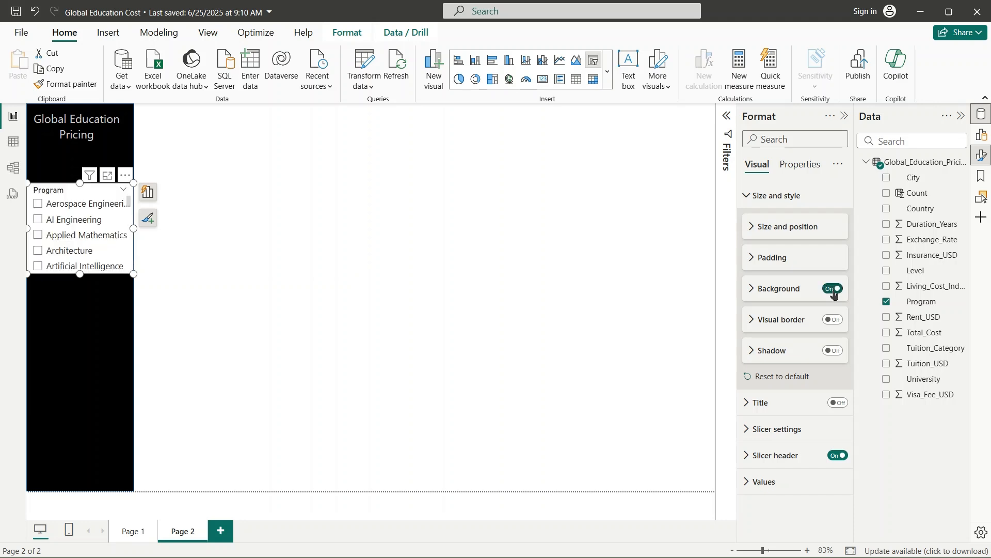
- Try showing a visual title on the Program slicer and turn it back off
left_click(750, 414)
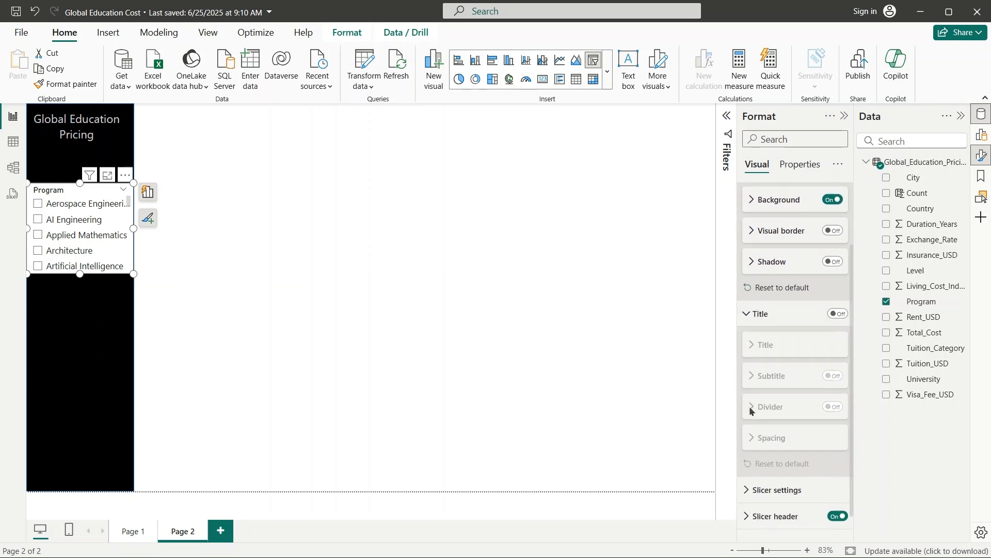
left_click(836, 296)
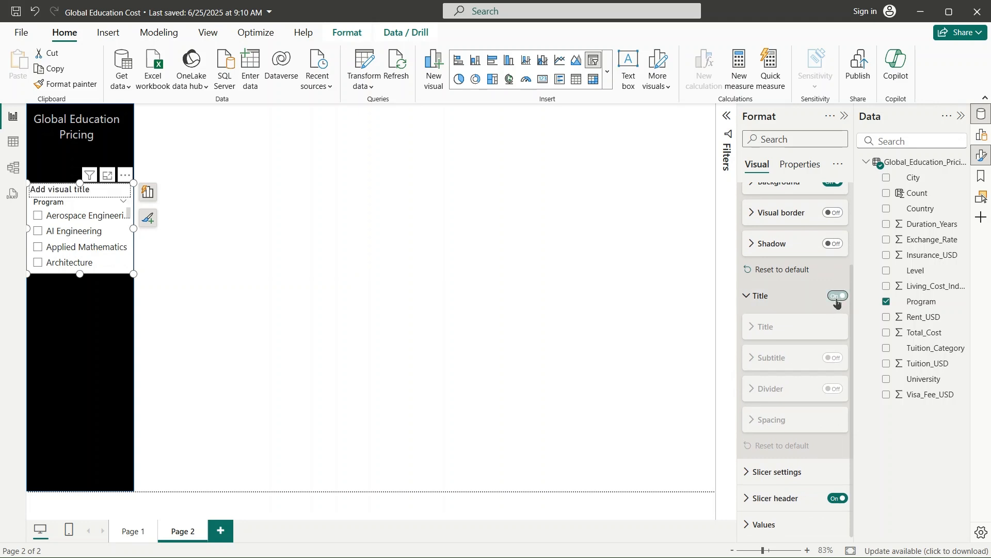
left_click(838, 296)
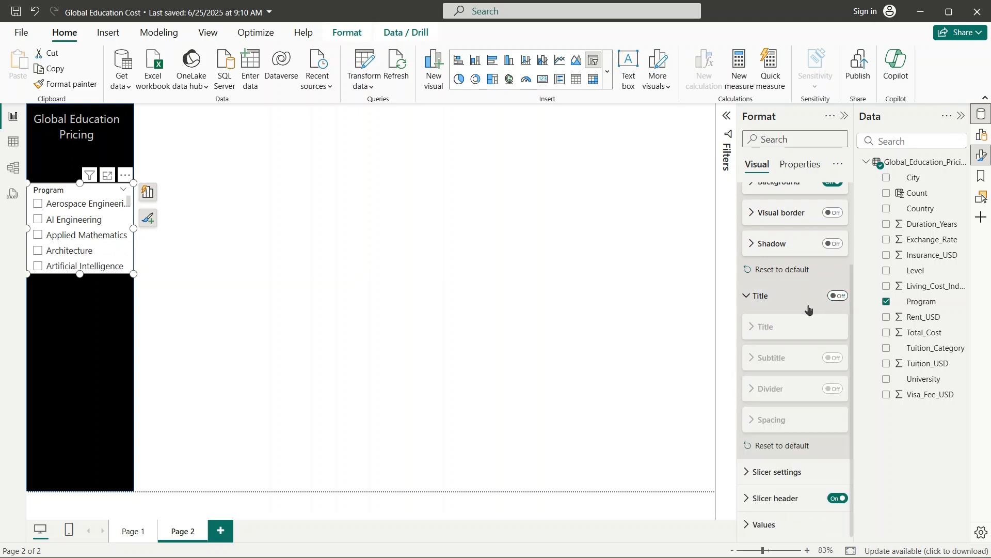
left_click(747, 296)
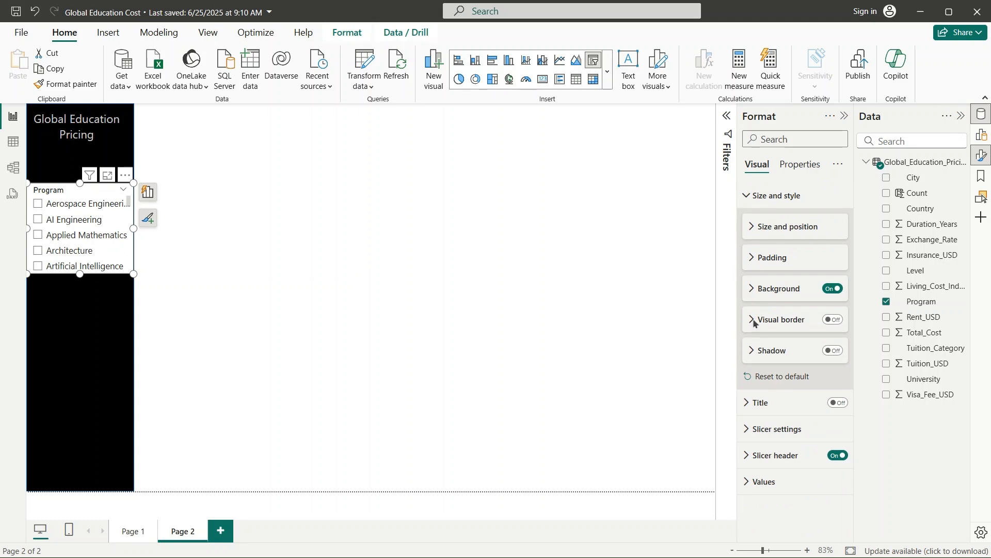
- Try the Tile and Dropdown styles on the Program slicer
left_click(748, 428)
scroll(749, 429, "down", 3)
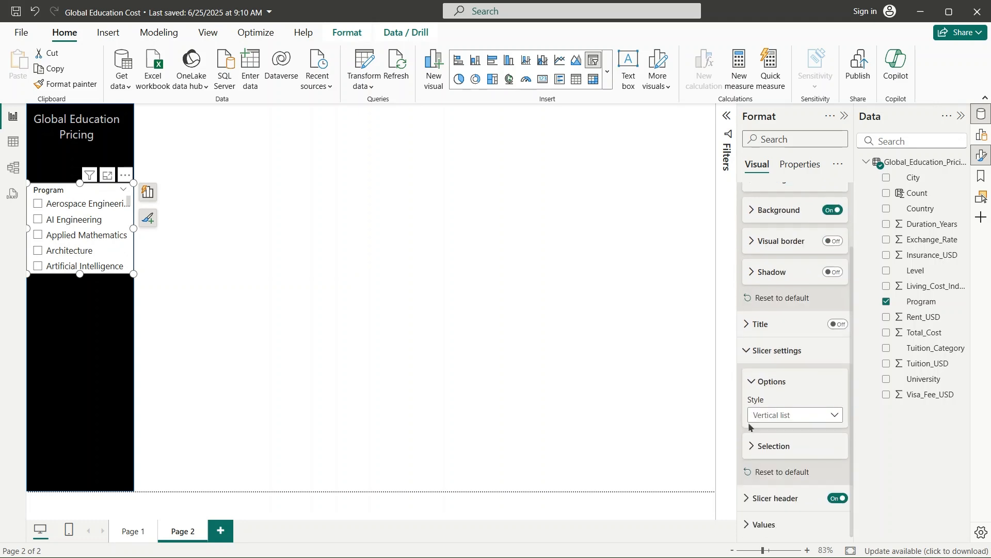
left_click(819, 415)
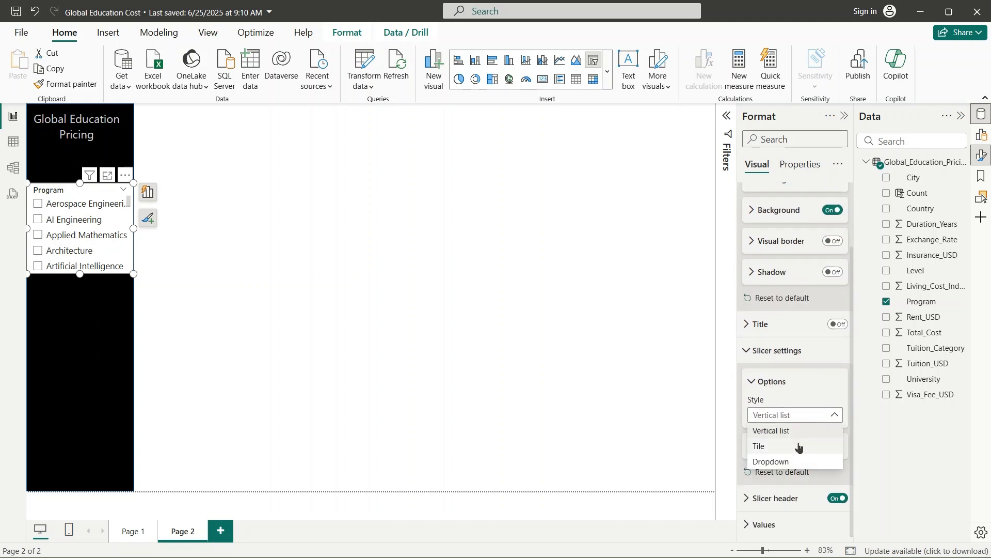
left_click(775, 447)
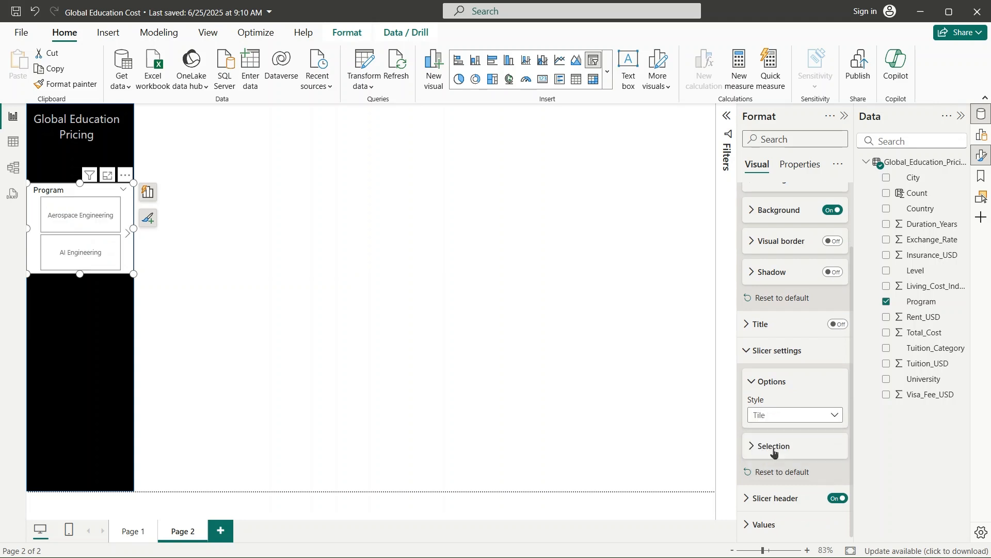
left_click(817, 417)
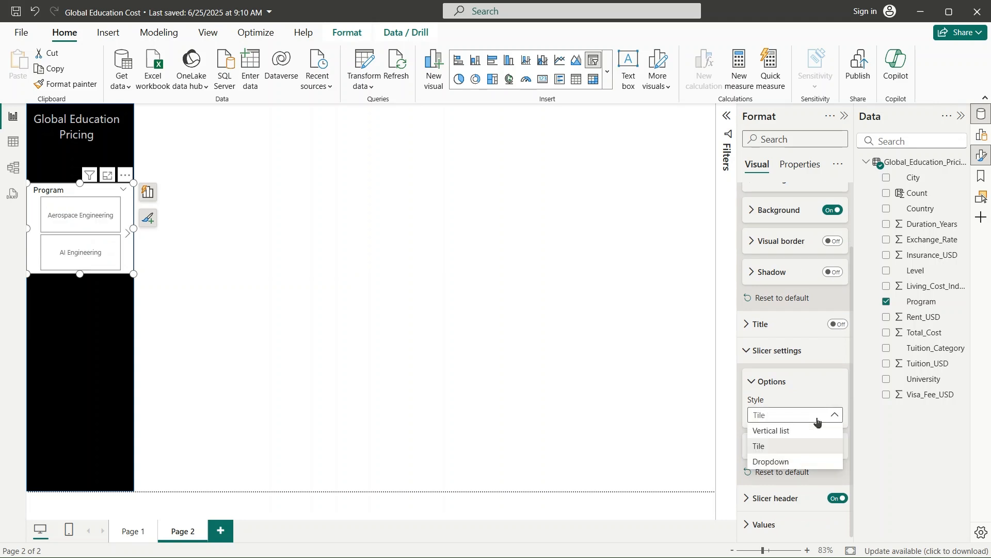
left_click(784, 461)
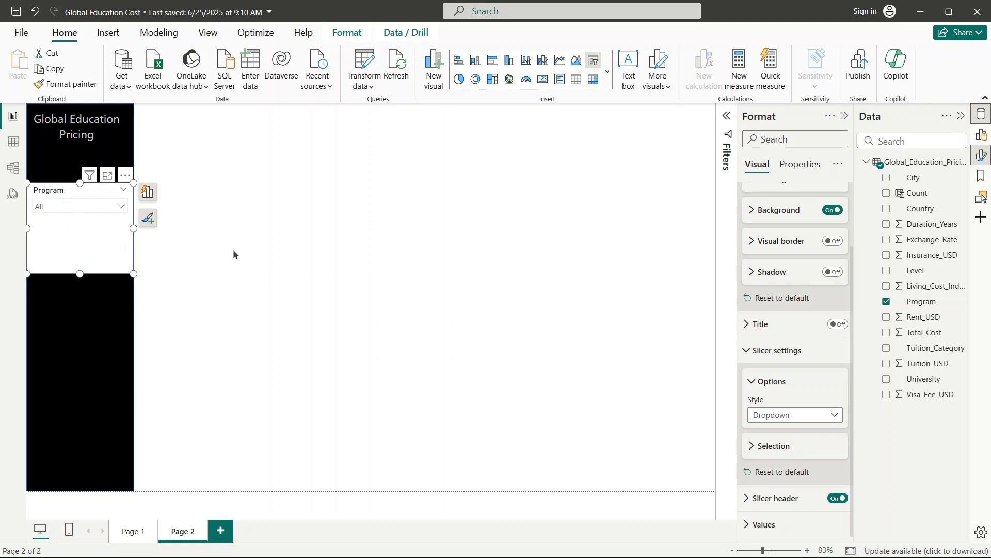
- Browse the programs in the slicer's dropdown list and set the slicer style back to Vertical list
left_click(122, 207)
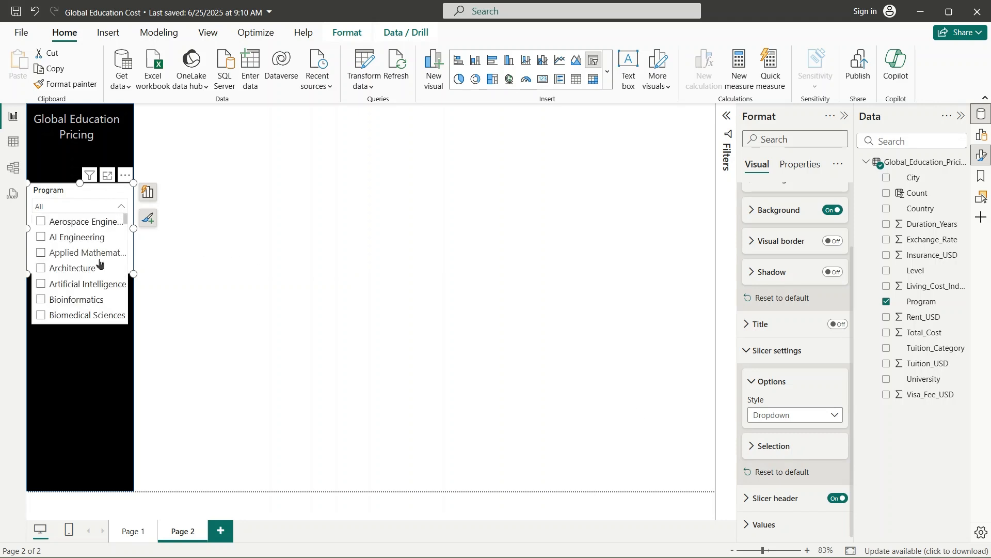
scroll(101, 264, "down", 10)
scroll(101, 264, "down", 10)
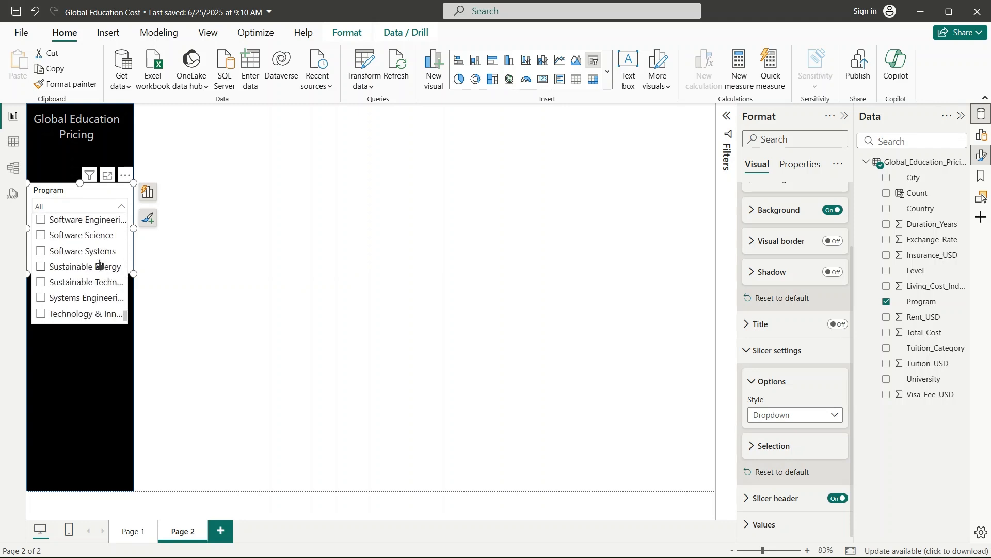
scroll(100, 261, "up", 20)
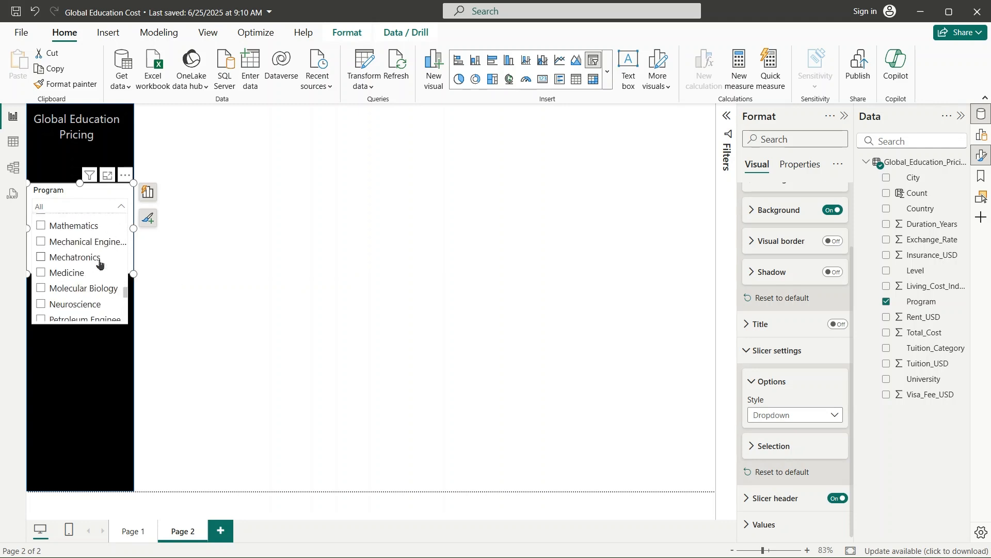
left_click(121, 207)
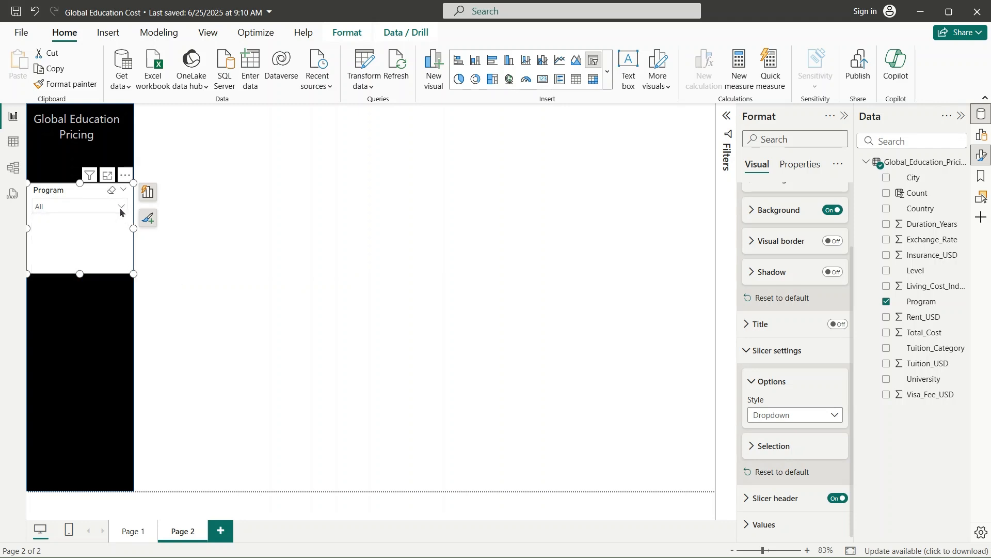
left_click(816, 416)
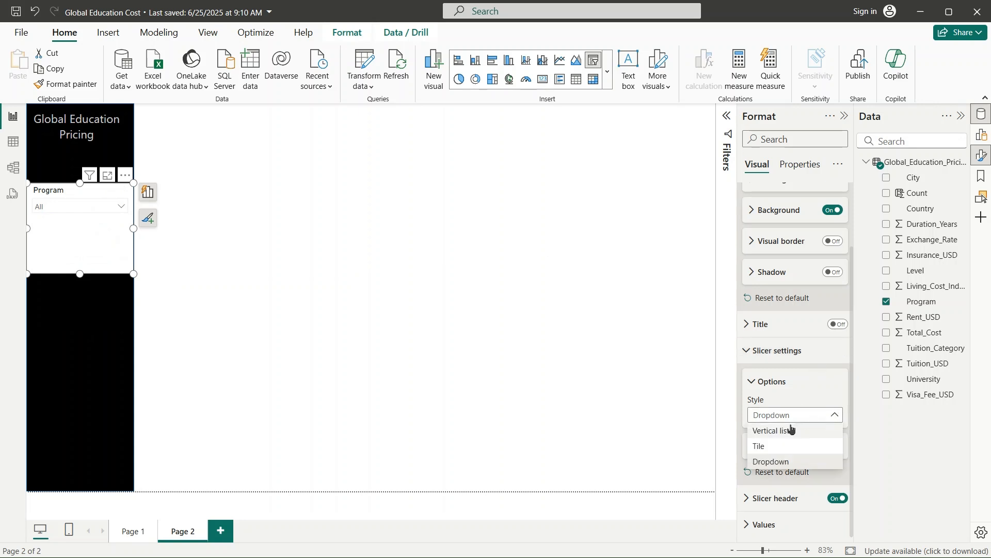
left_click(813, 429)
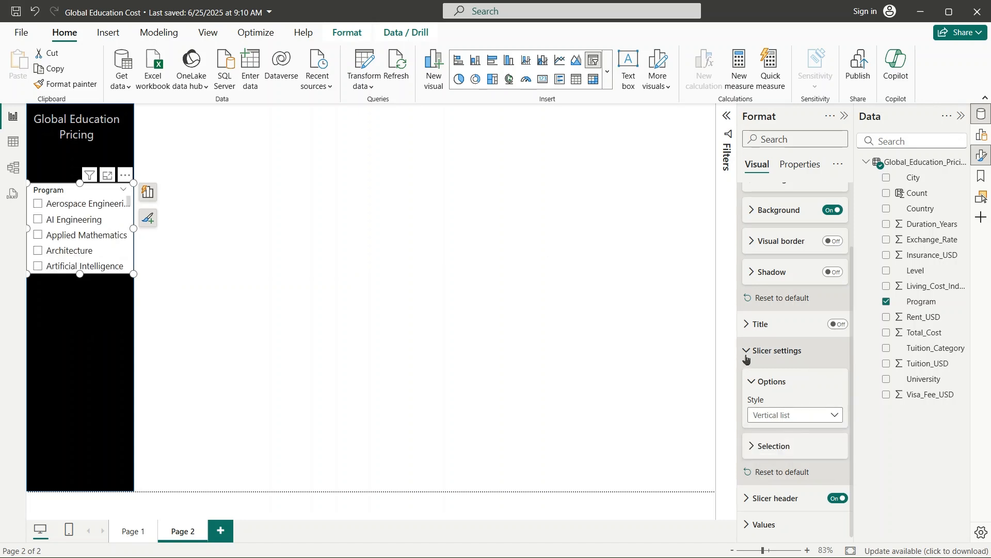
- Try hiding the Program slicer's header and turn the header back on
left_click(836, 497)
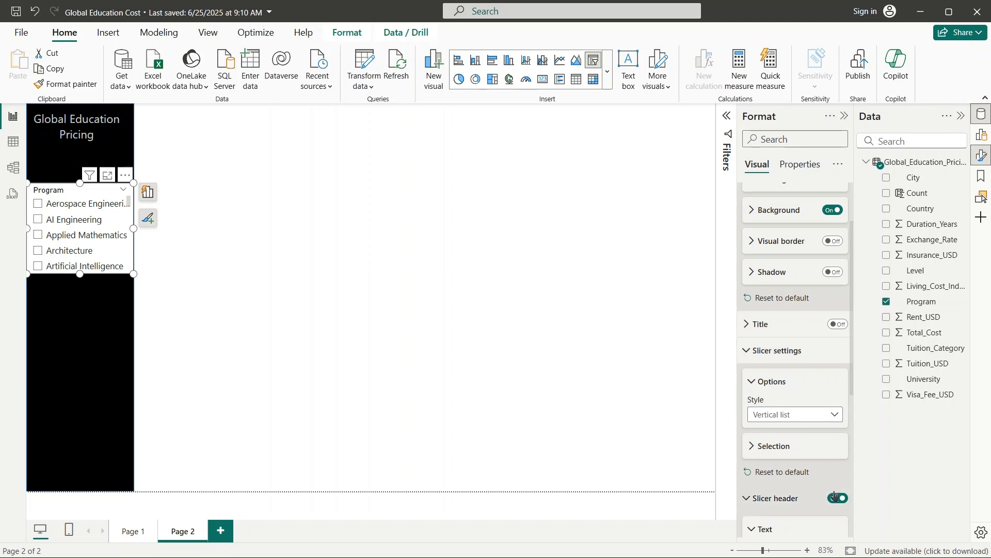
left_click(835, 497)
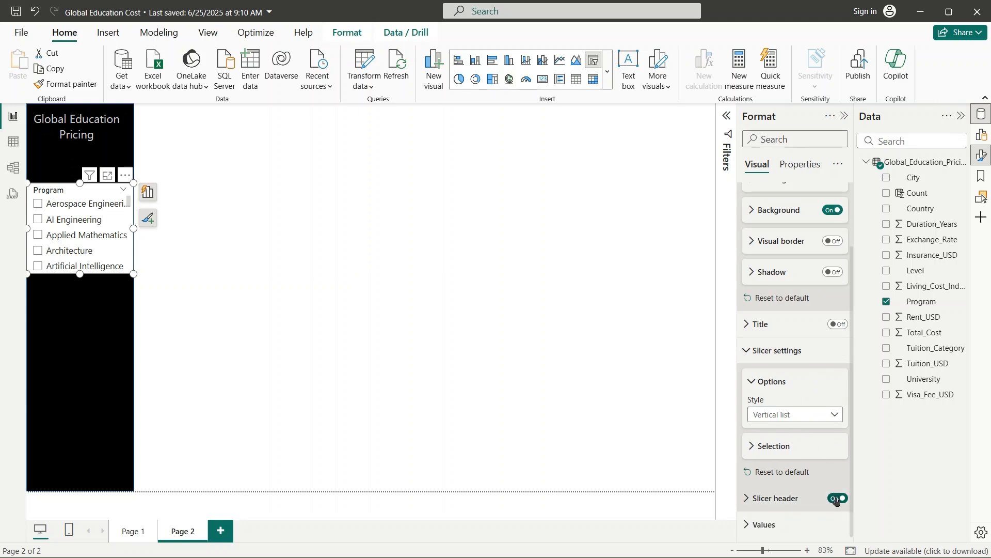
left_click(837, 499)
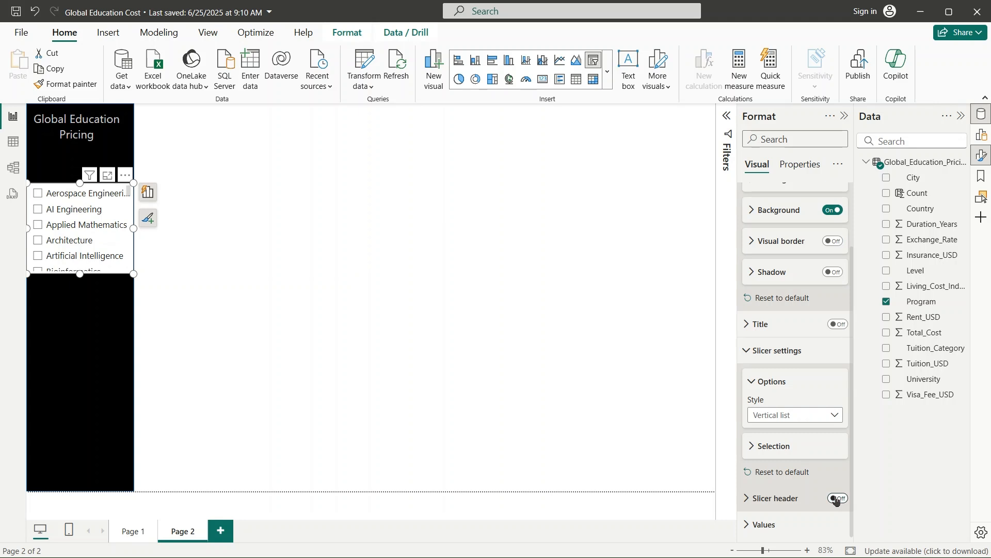
left_click(837, 499)
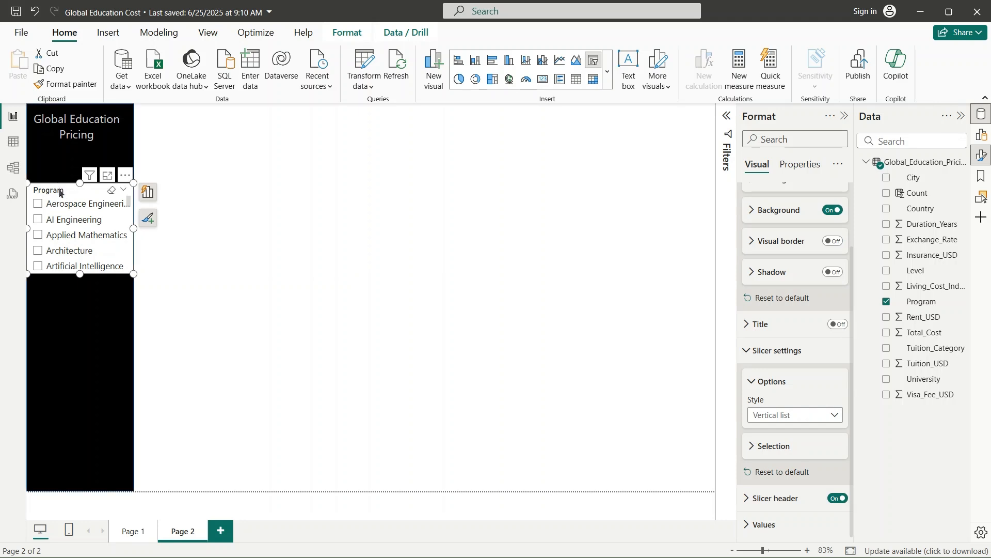
- Turn off the Program slicer's header and give the slicer a visual title reading "Program"
left_click(837, 499)
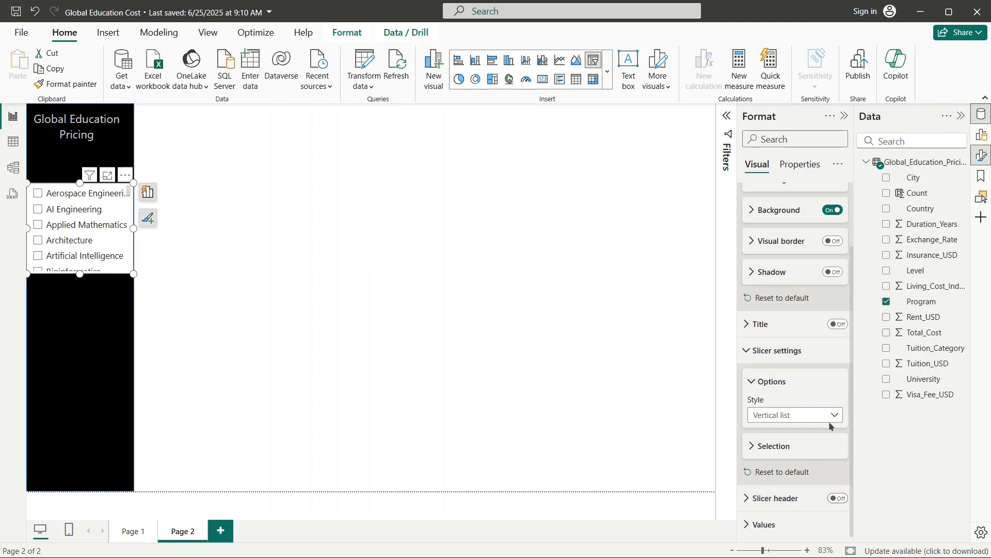
left_click(746, 325)
left_click(838, 324)
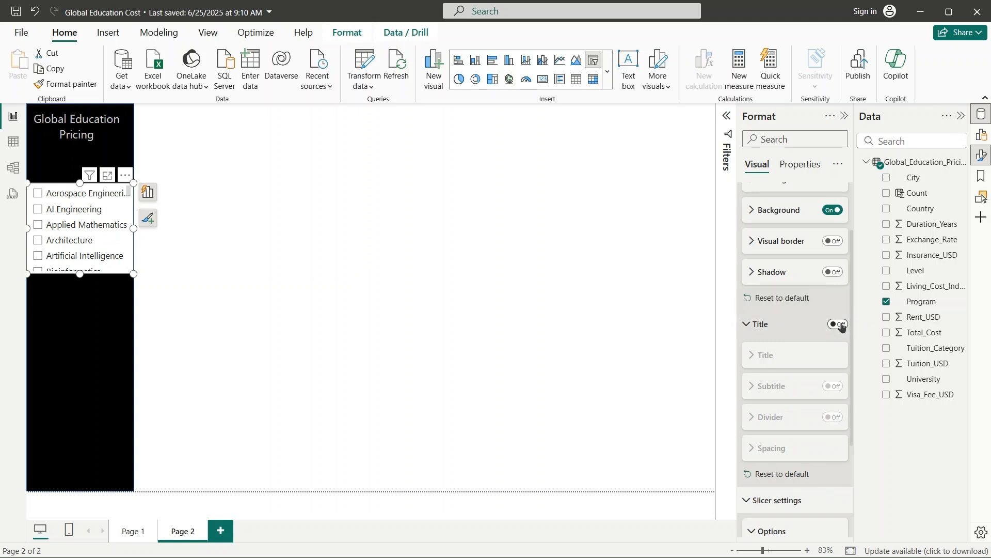
left_click(781, 388)
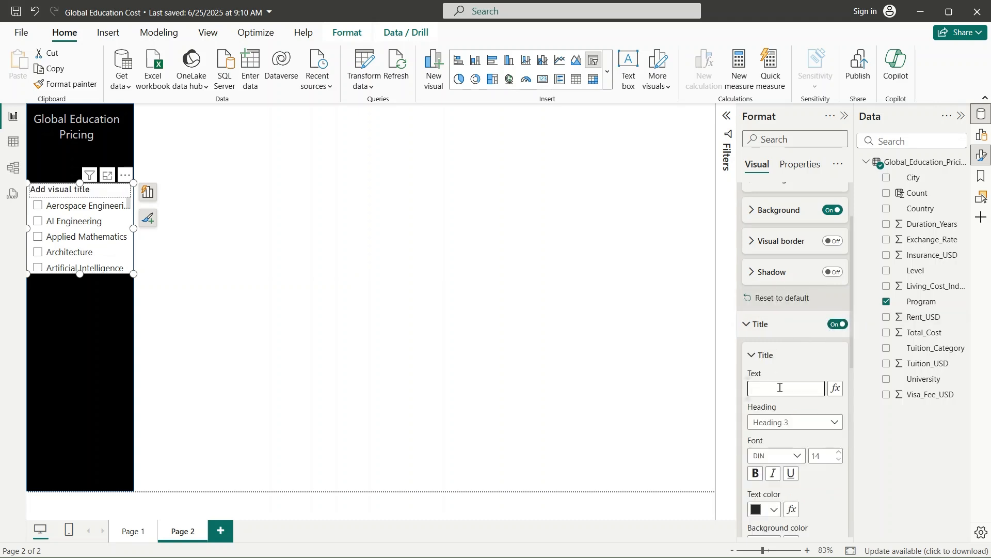
type("Program")
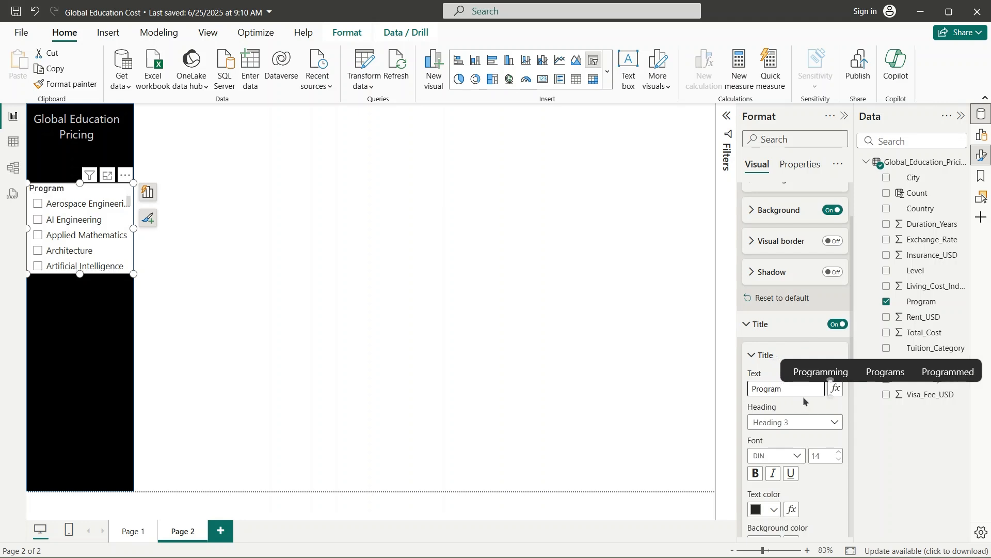
key("Return")
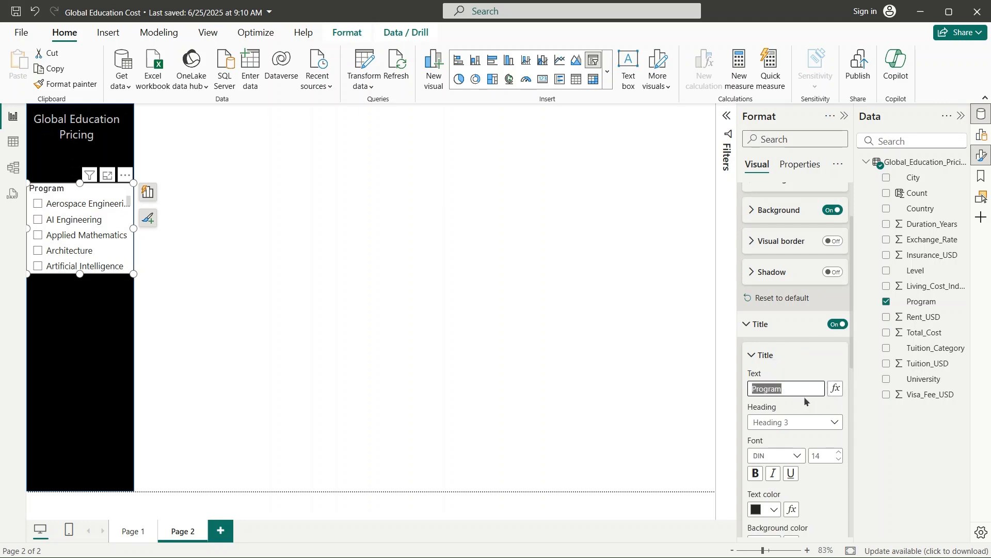
- Keep the slicer title's font size at 14 and set its text color to White, 20% darker
left_click(839, 453)
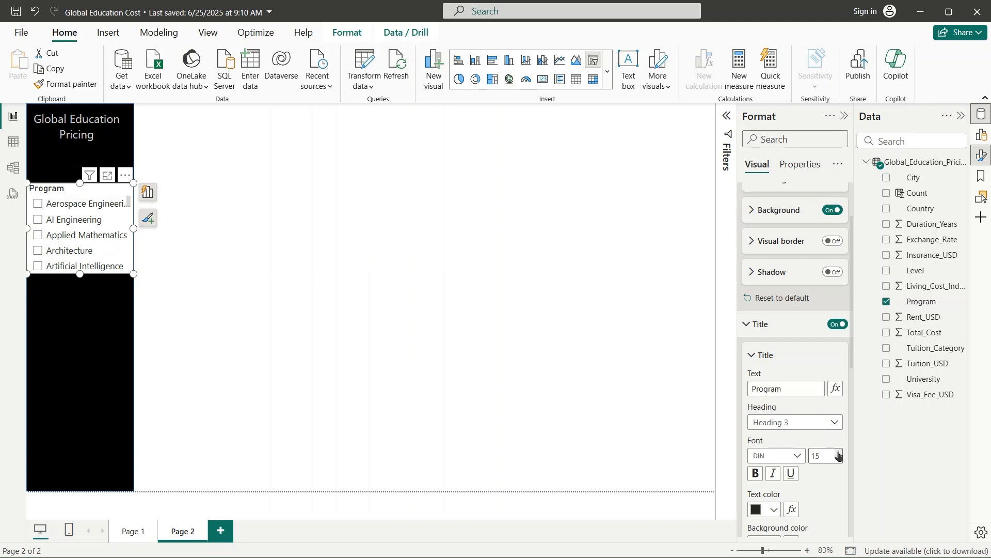
left_click(839, 459)
scroll(838, 455, "down", 1)
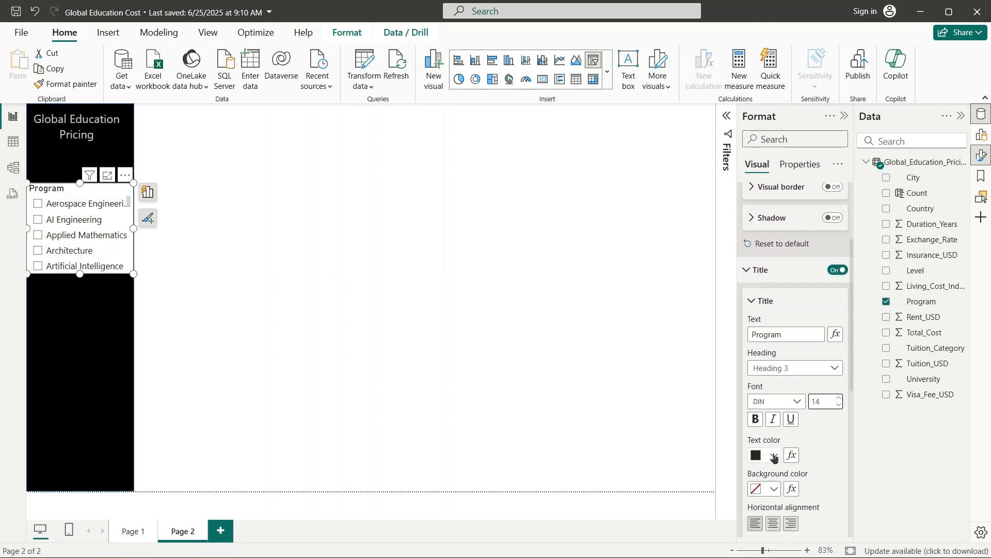
left_click(774, 456)
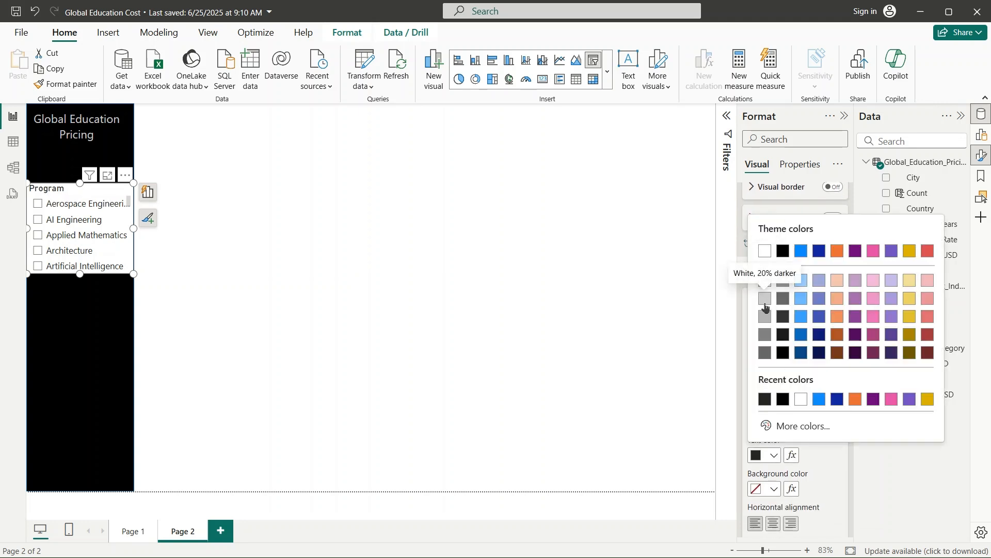
left_click(766, 300)
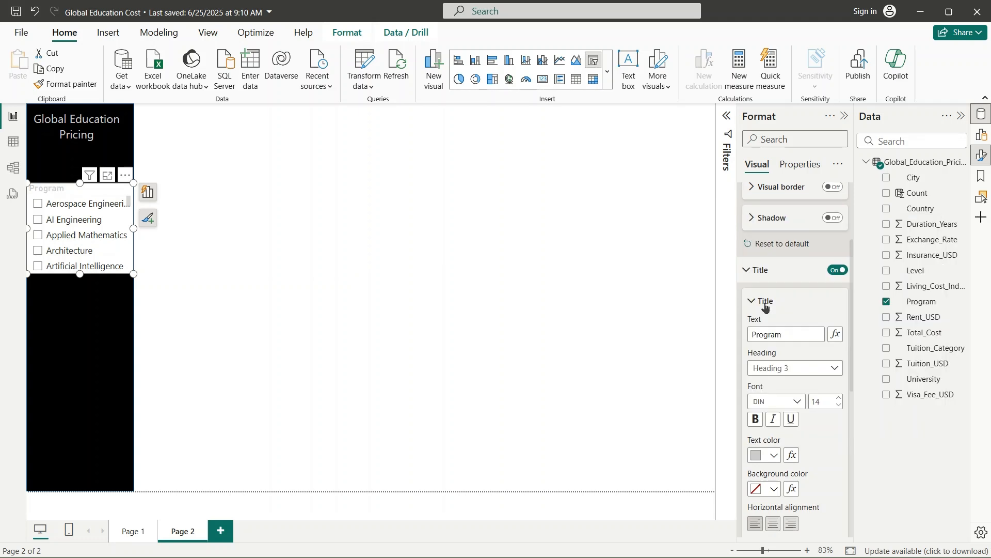
left_click(655, 288)
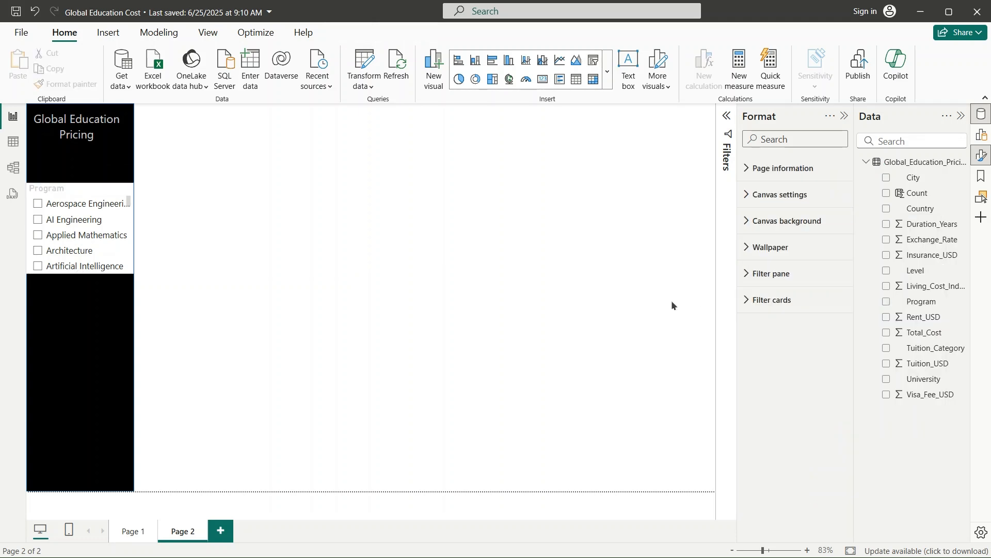
- Set the font color of the Program slicer's values to White, 20% darker
left_click(102, 192)
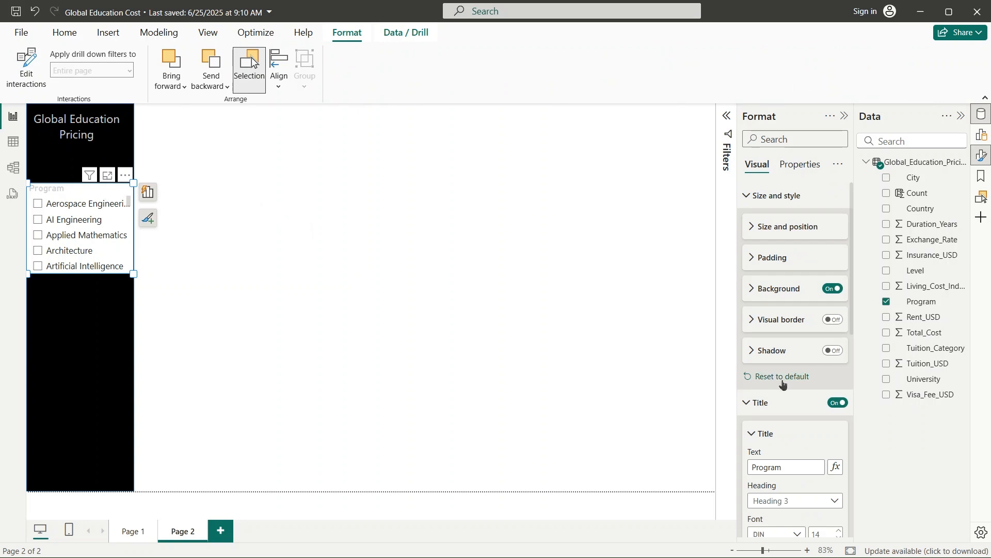
scroll(783, 384, "down", 3)
scroll(783, 384, "down", 3)
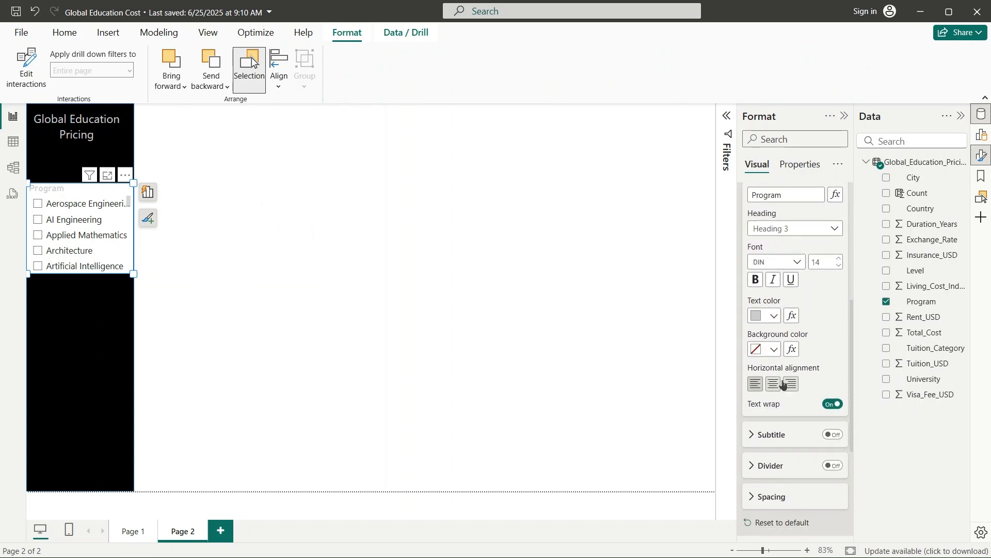
scroll(803, 324, "down", 5)
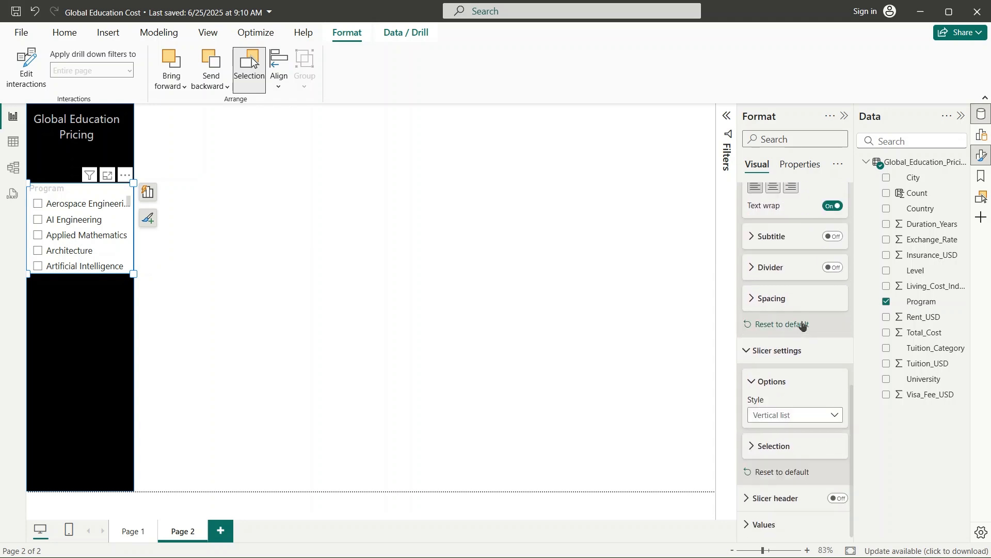
scroll(802, 325, "up", 8)
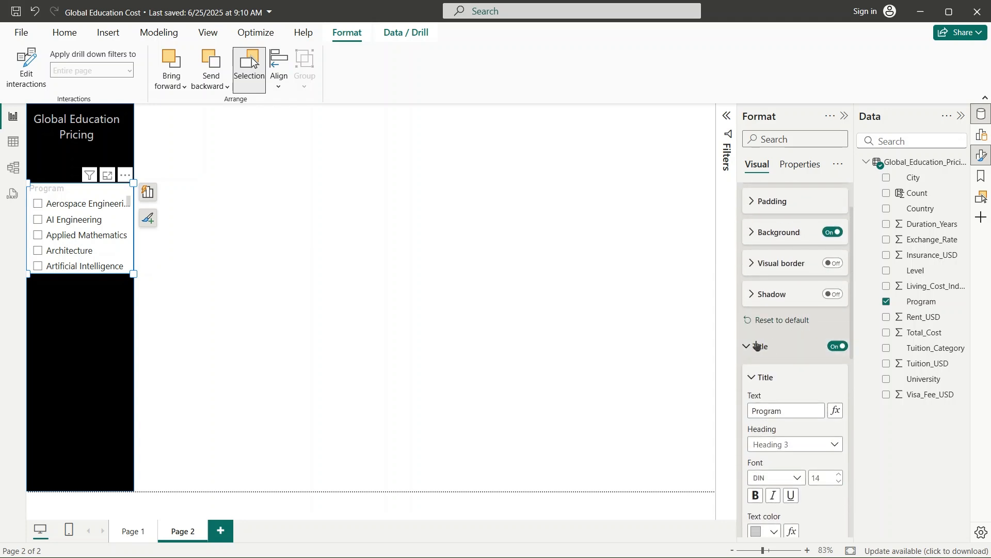
left_click(757, 346)
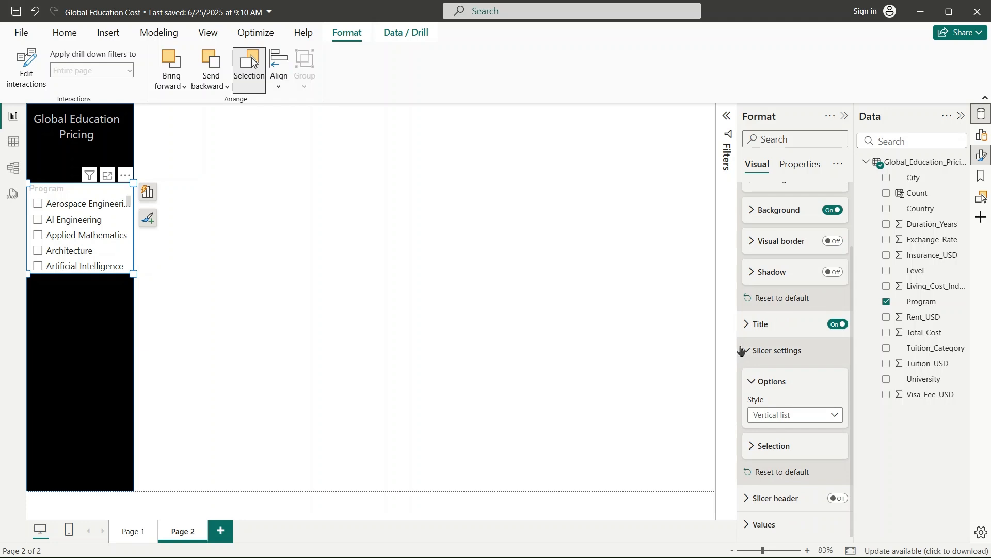
left_click(742, 351)
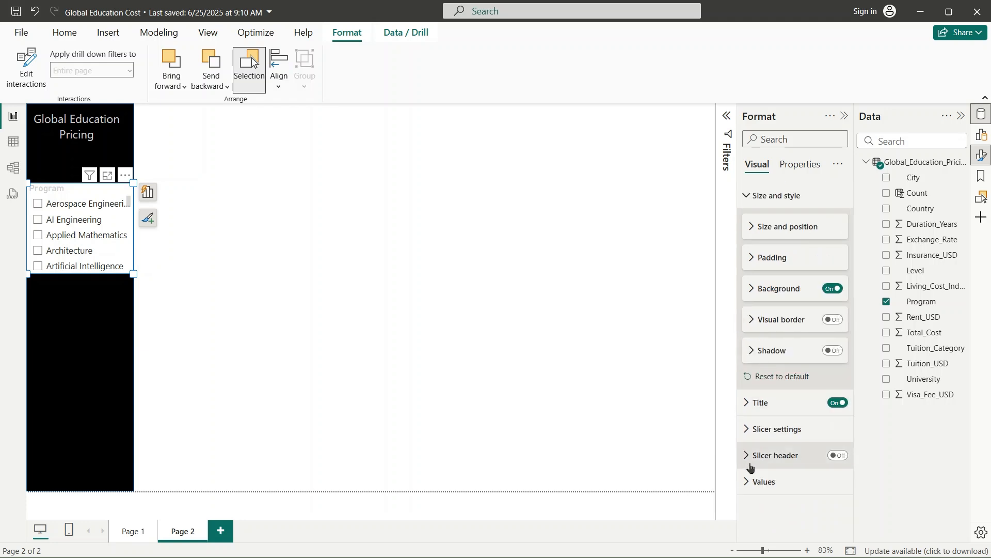
left_click(761, 481)
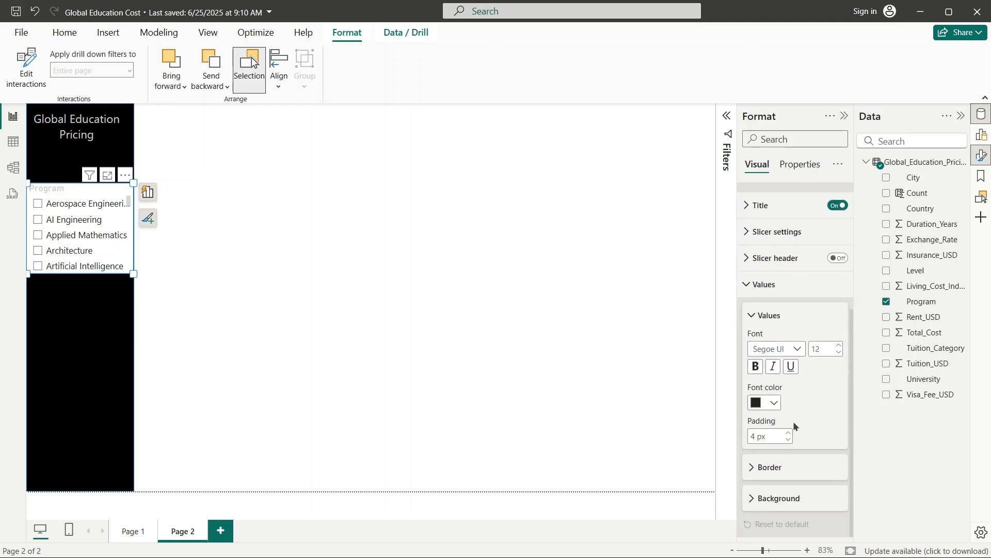
left_click(773, 403)
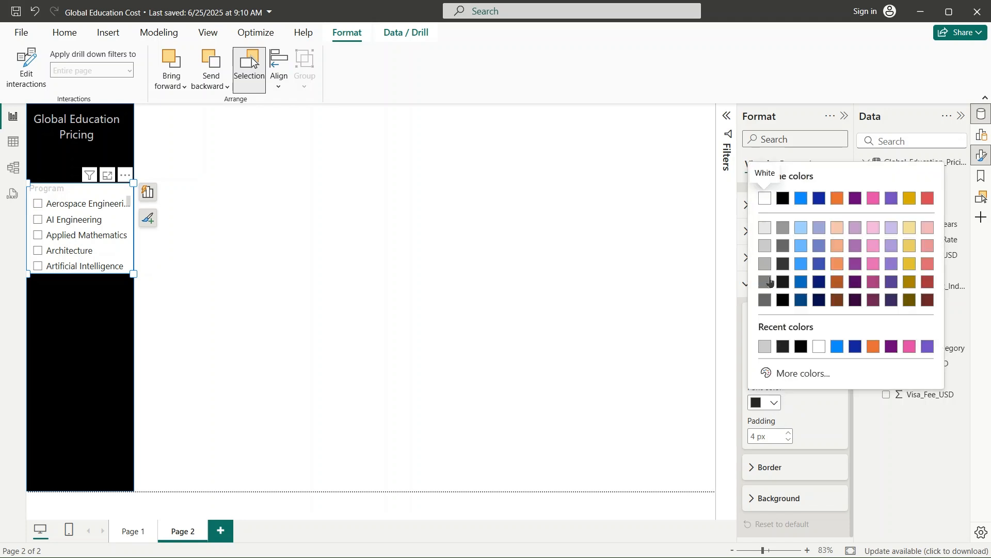
left_click(765, 247)
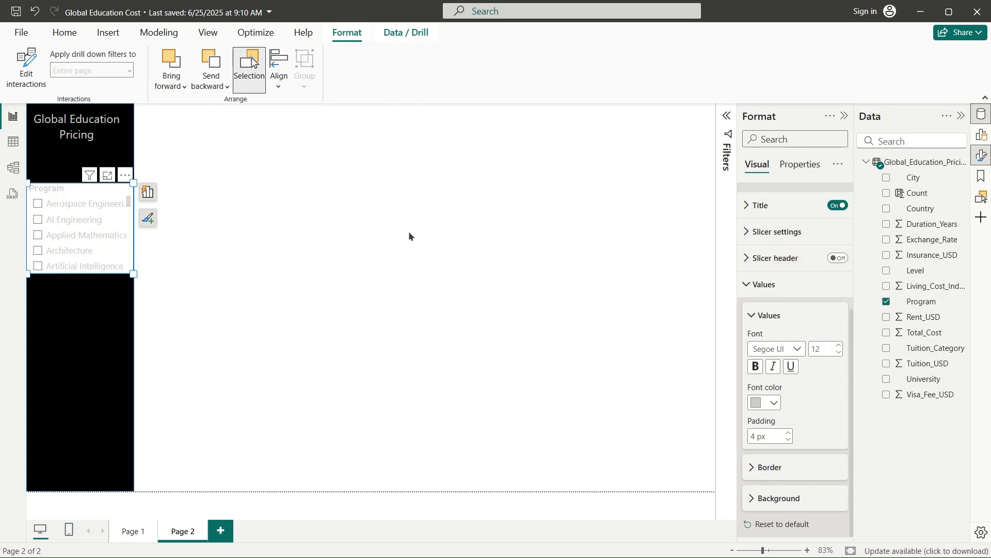
- Turn off the Program slicer's background and make the slicer slightly narrower than the black sidebar
scroll(827, 322, "up", 4)
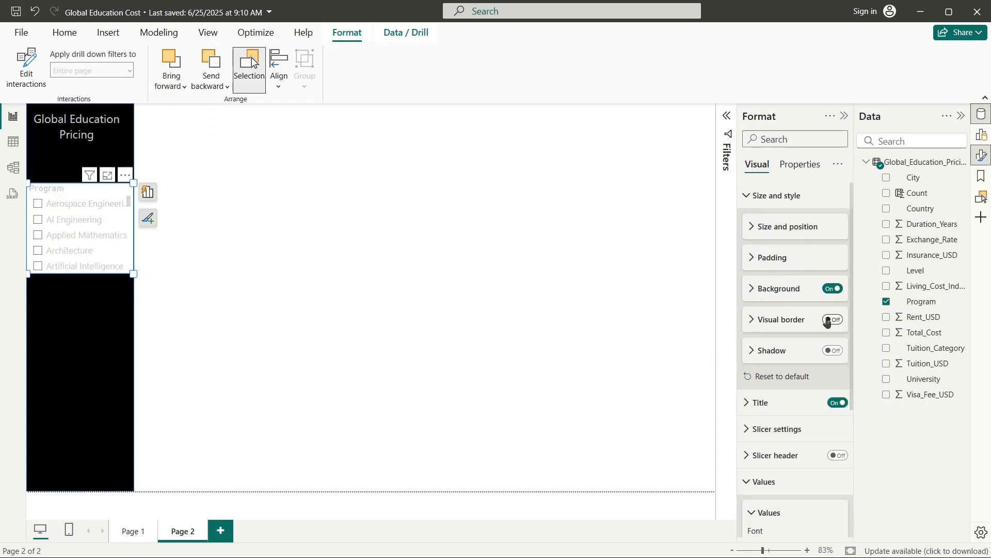
left_click(836, 291)
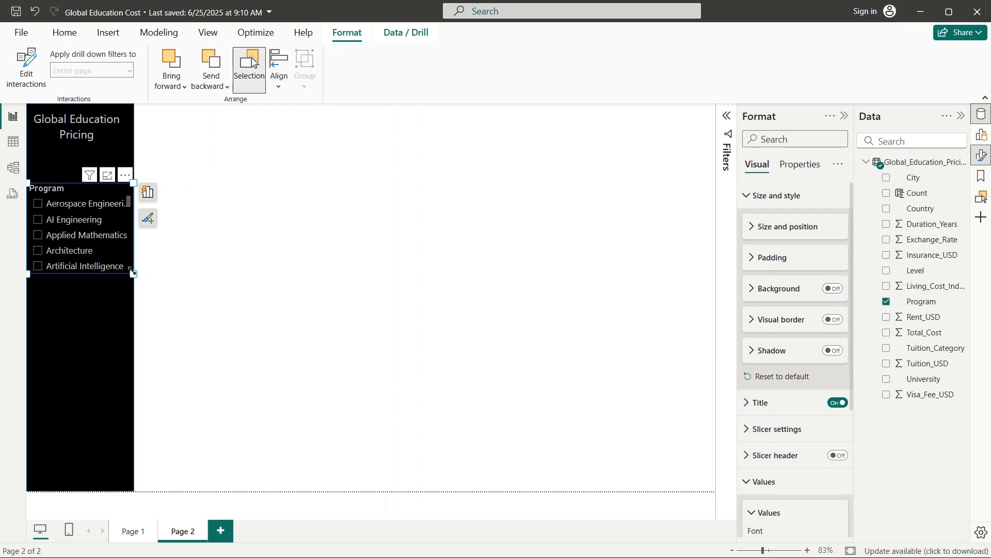
mouse_move(133, 273)
left_mouse_down()
mouse_move(123, 268)
mouse_move(127, 277)
left_mouse_up()
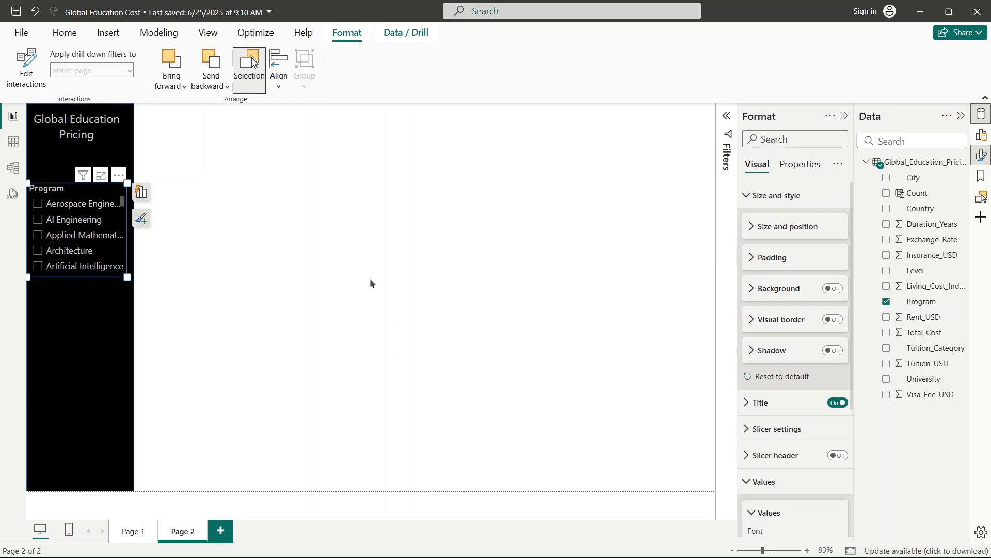
left_click(370, 283)
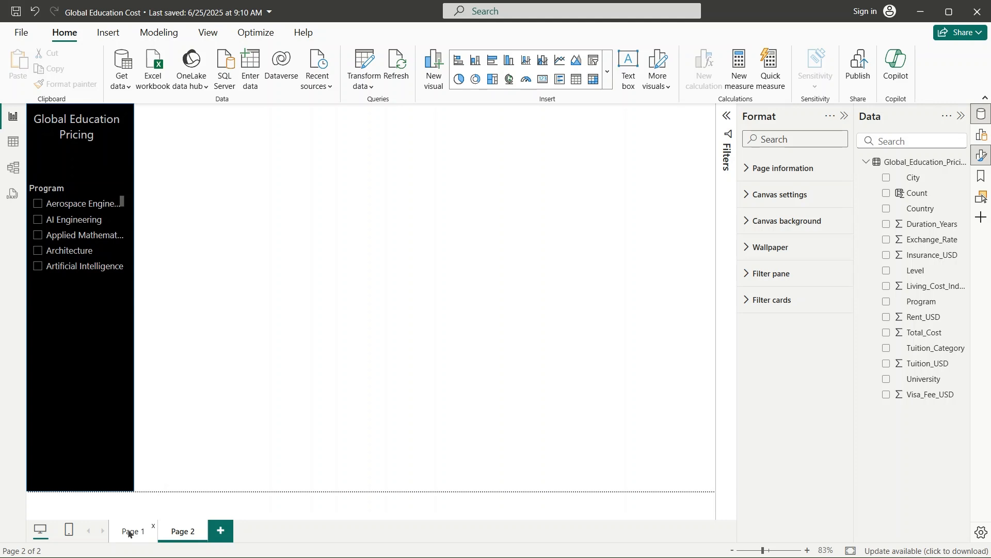
- Check the finished dashboard on Page 1, then add a search box to the Program slicer on Page 2 and shorten the slicer slightly
left_click(130, 532)
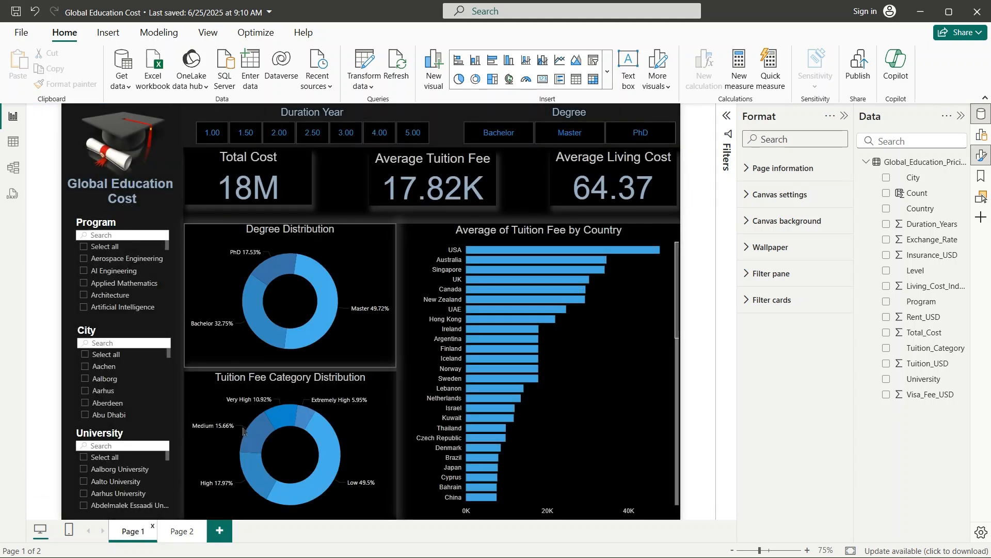
left_click(182, 532)
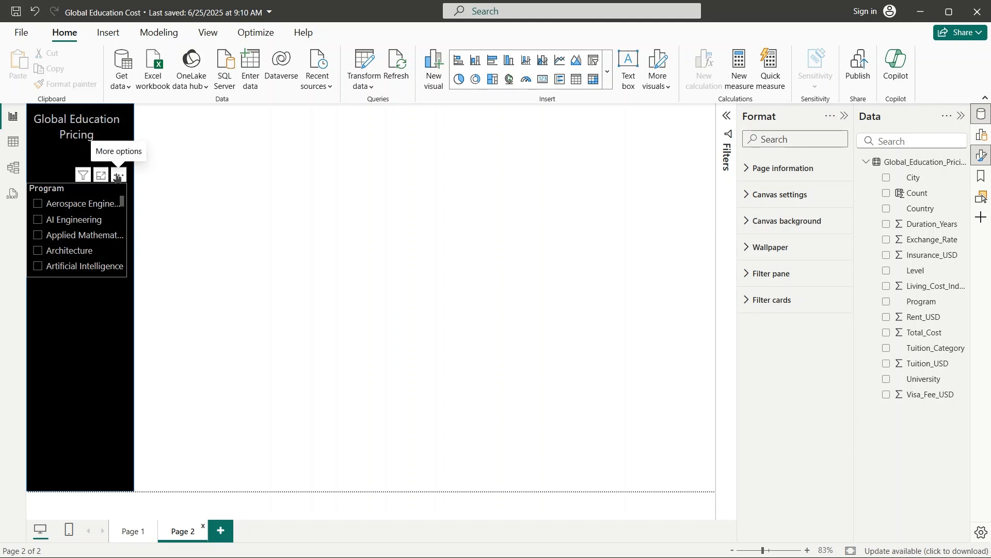
left_click(118, 177)
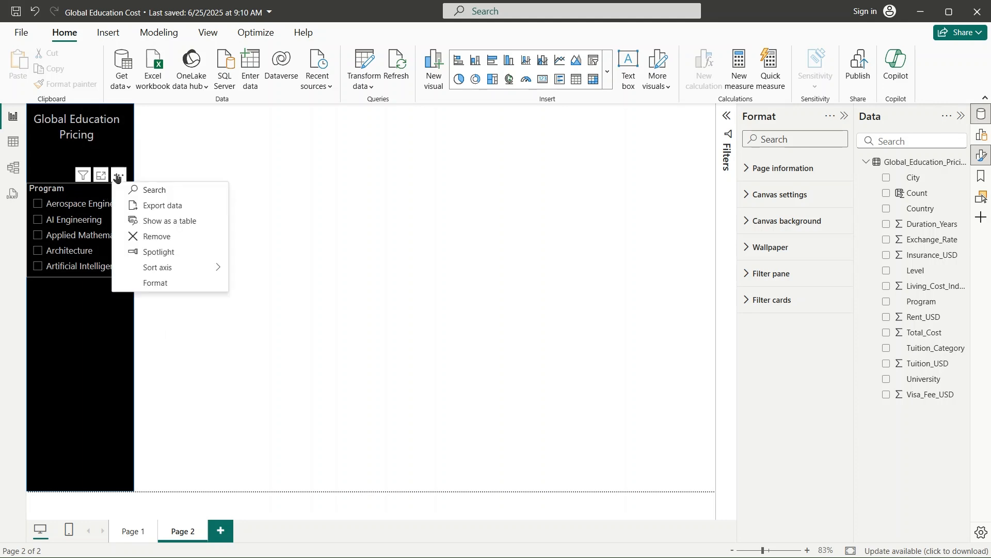
left_click(155, 190)
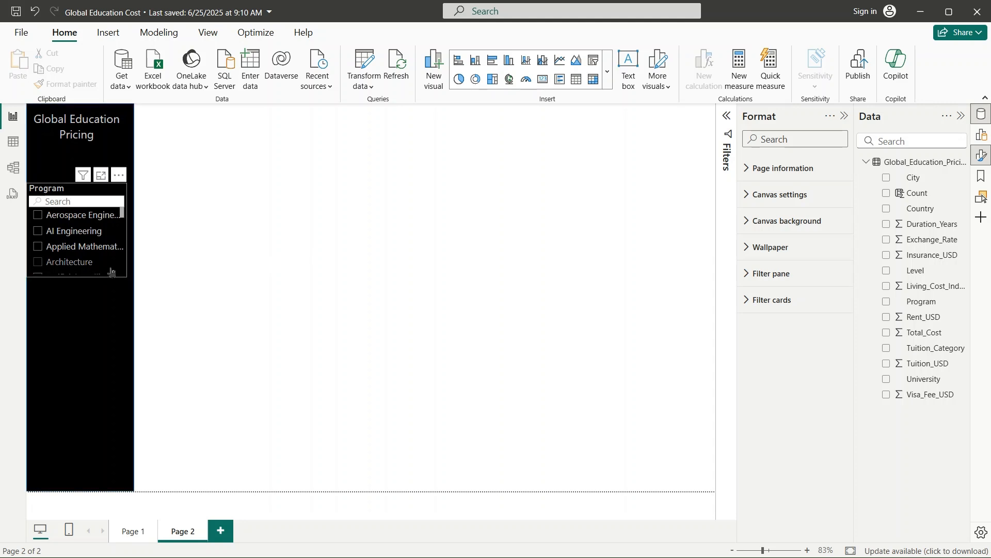
left_click(123, 279)
left_click_drag(124, 279, 126, 271)
left_click(414, 255)
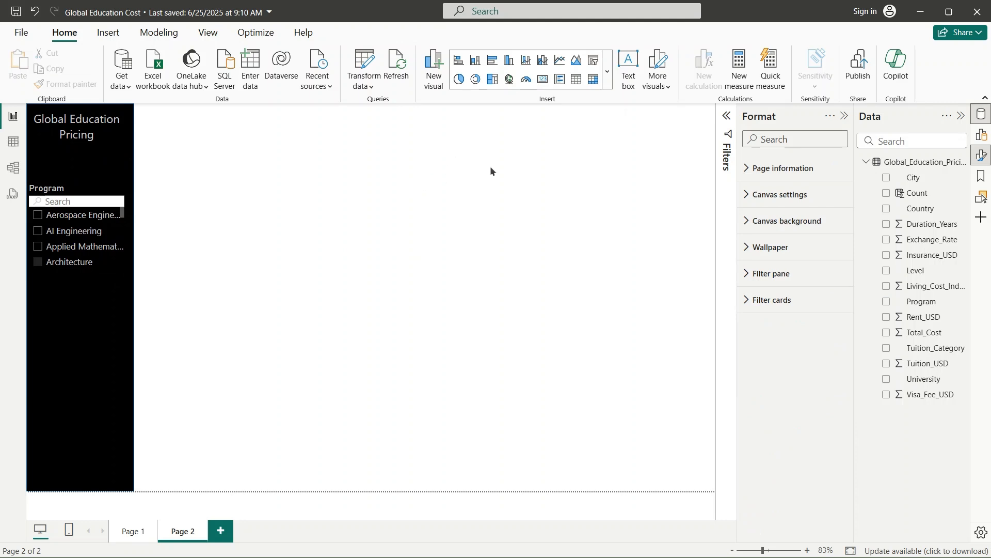
left_click(608, 72)
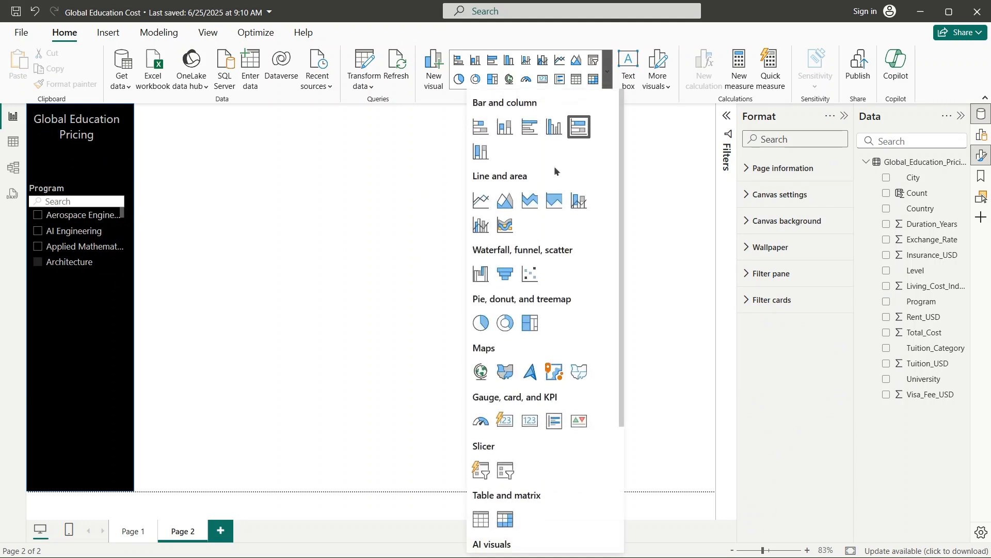
scroll(543, 233, "down", 3)
scroll(530, 266, "up", 3)
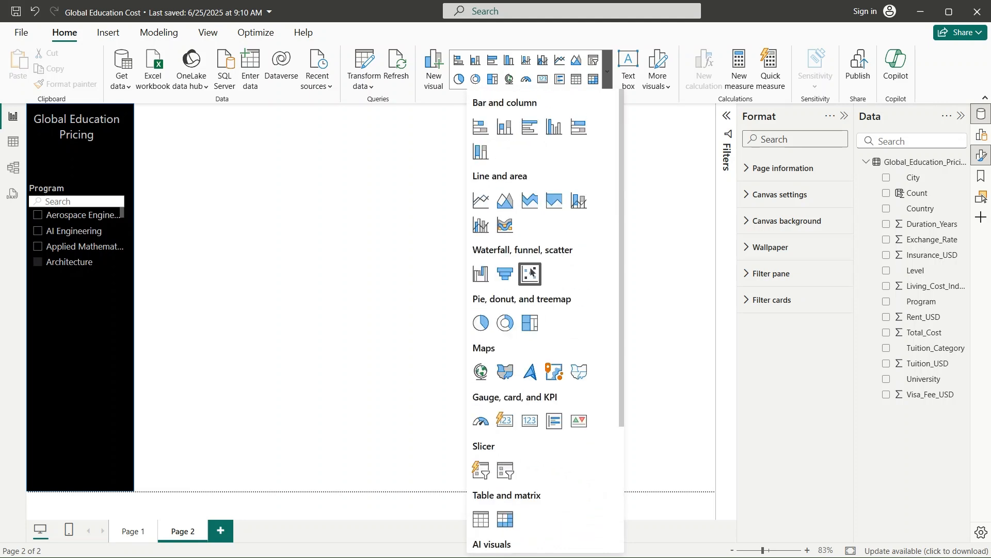
left_click(384, 215)
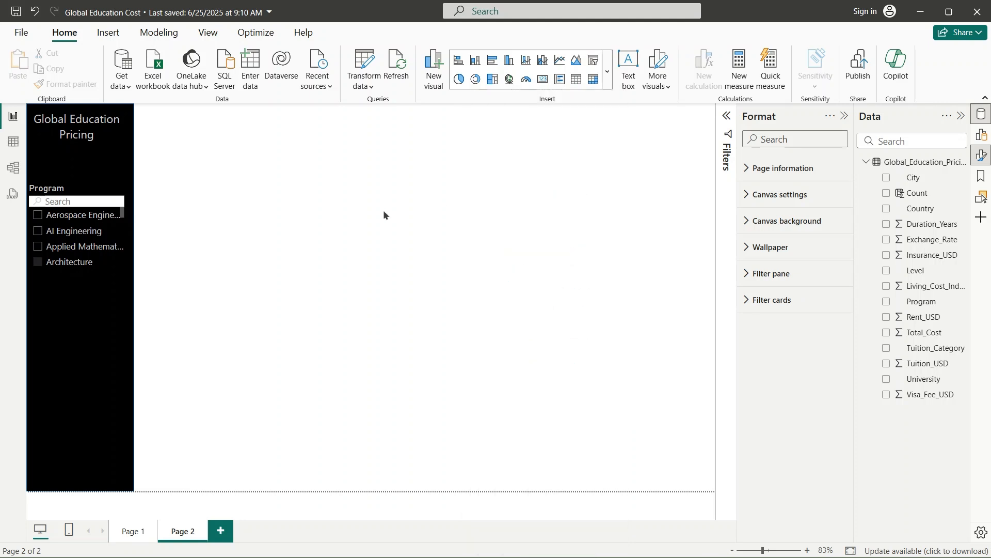
- Copy the Program slicer and paste a duplicate of it on Page 2
left_click(91, 190)
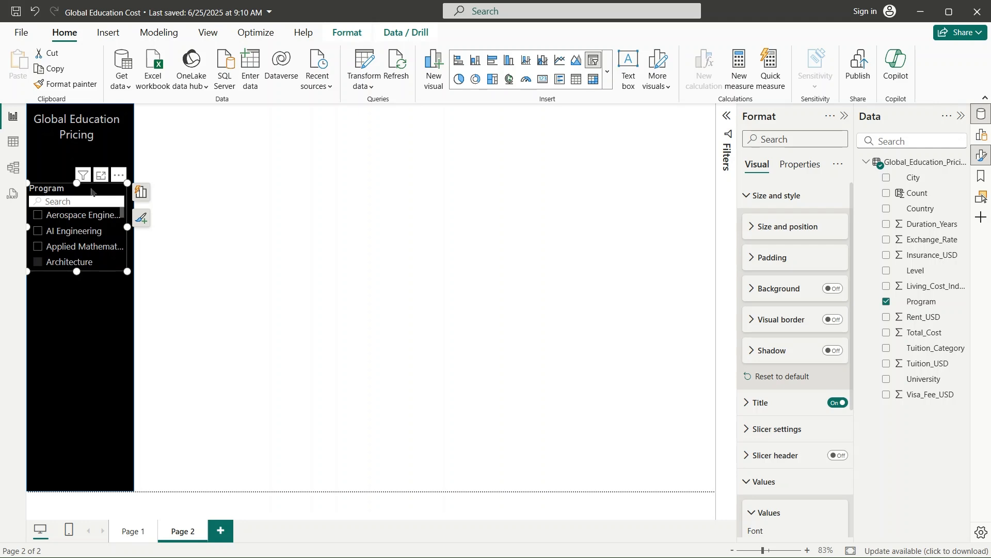
left_click(304, 223)
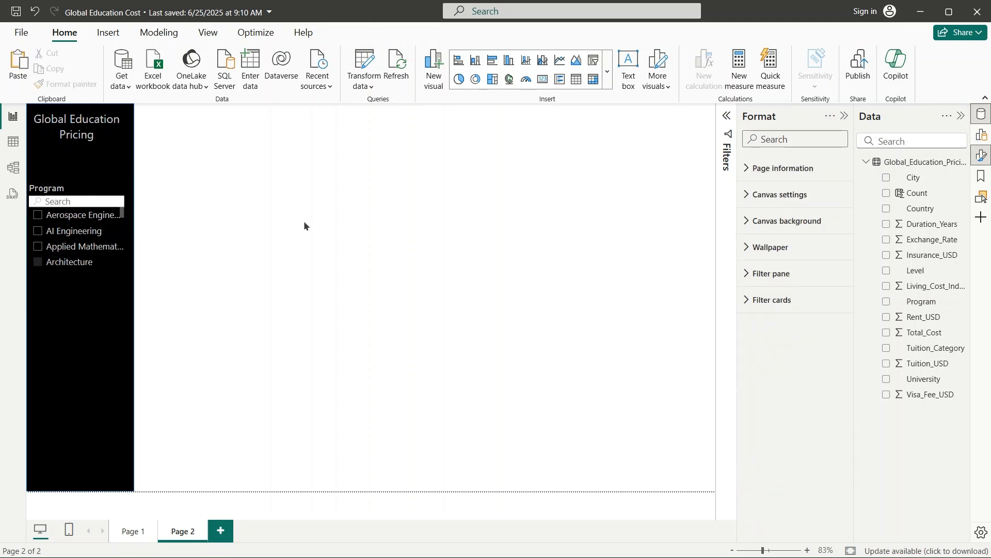
key("ctrl+v")
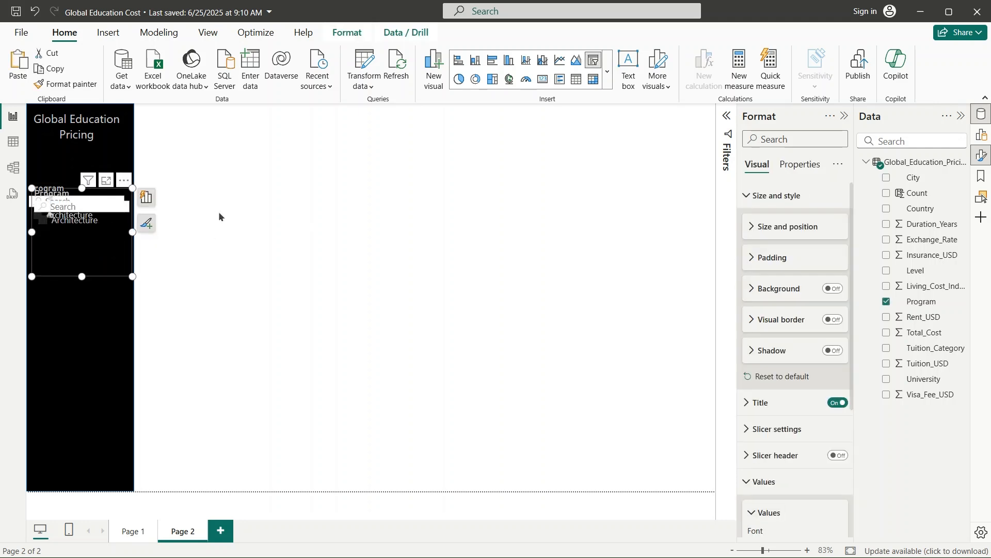
left_click(394, 310)
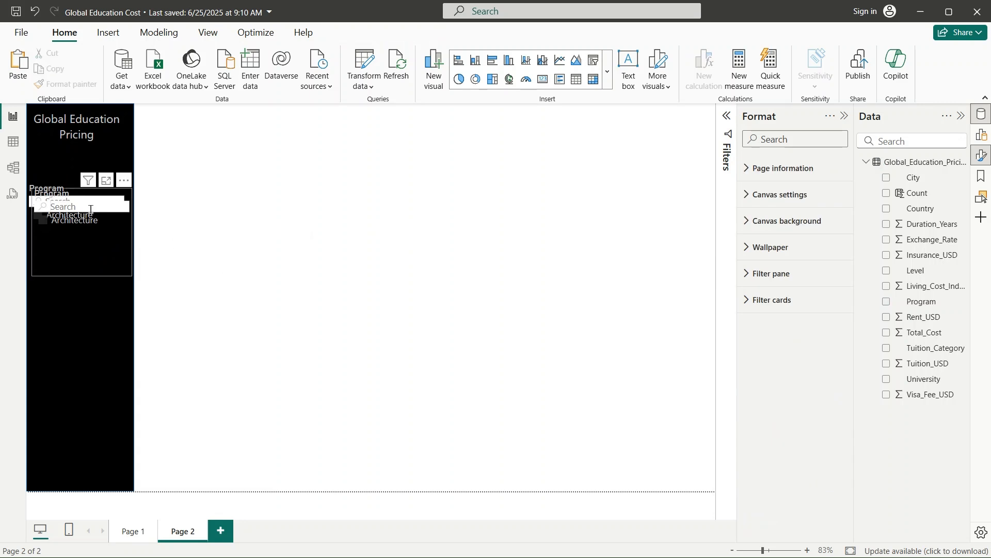
- Move the duplicate Program slicer onto the blank canvas and clear the Architecture selection in both Program slicers
left_click(123, 202)
left_click_drag(123, 198, 410, 214)
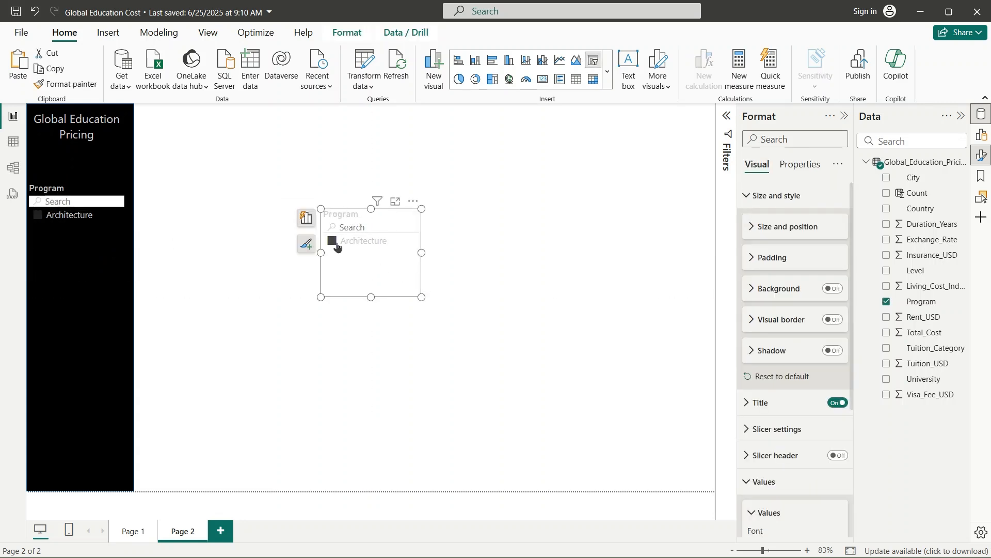
left_click(332, 242)
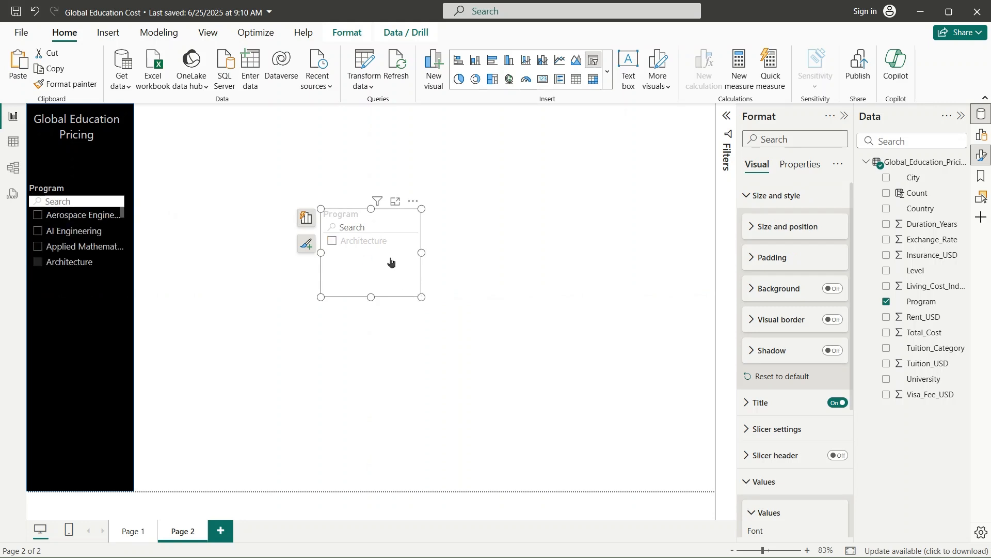
left_click(413, 202)
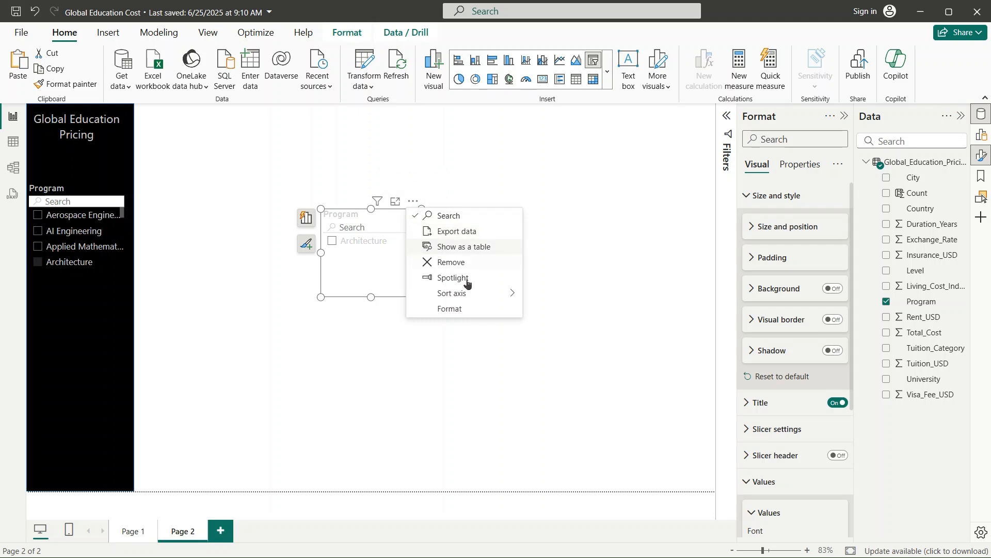
left_click(40, 267)
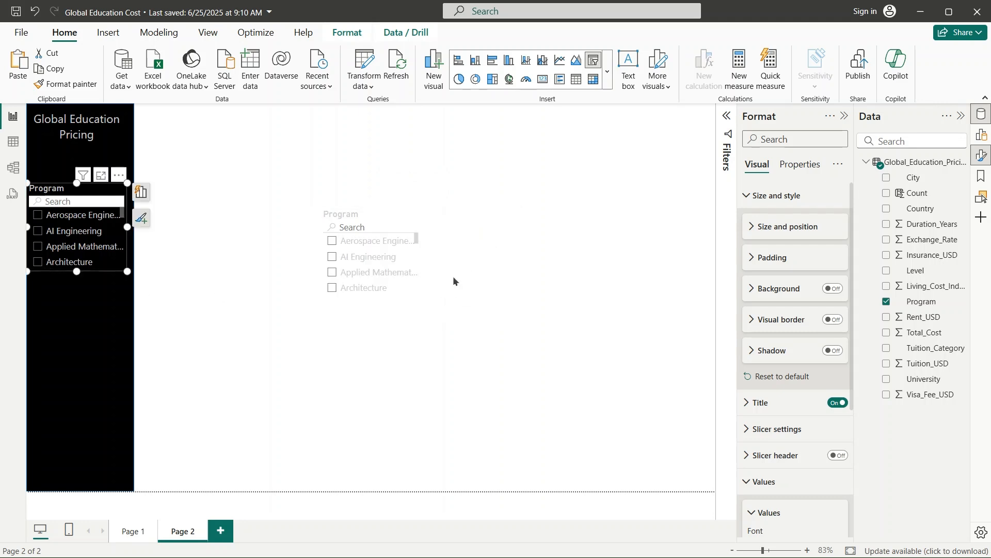
left_click(412, 201)
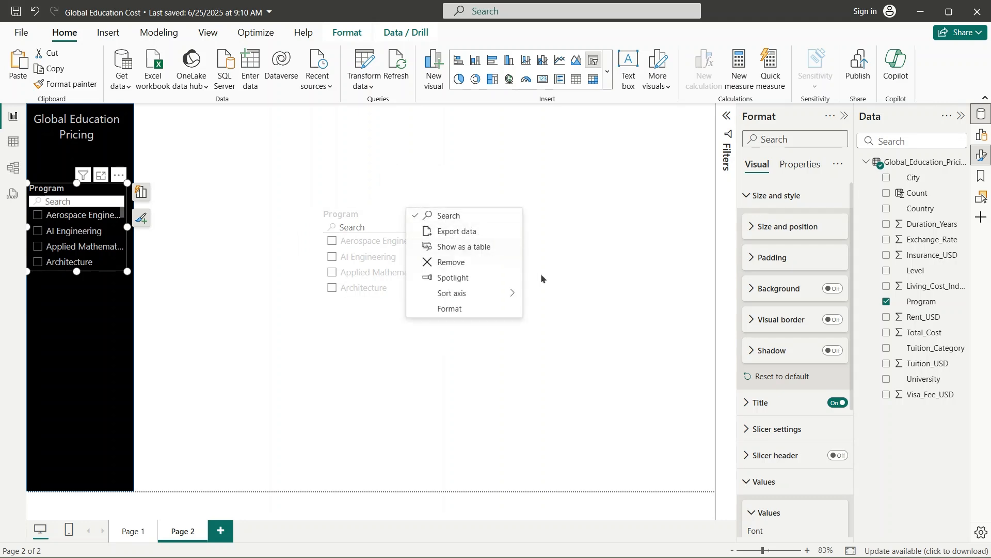
left_click(575, 349)
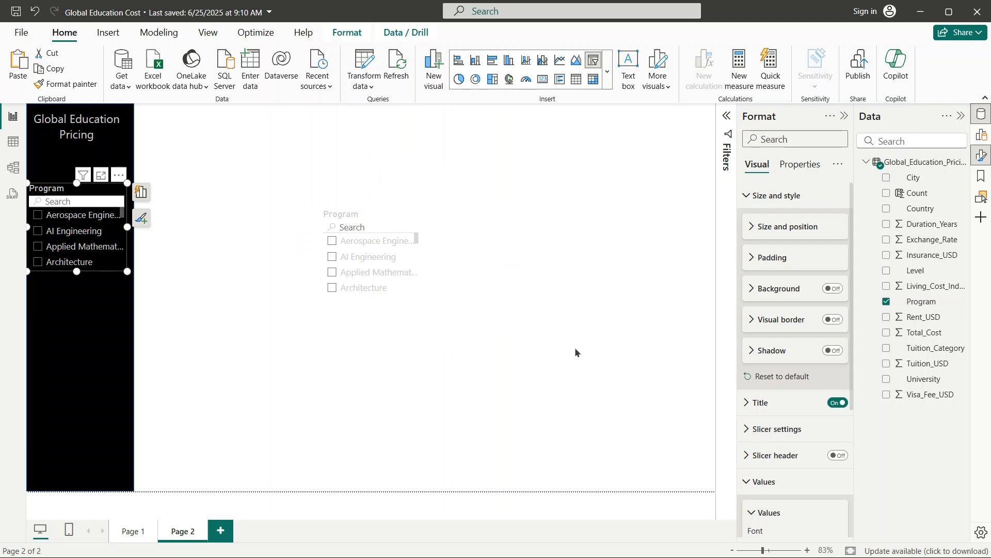
- Replace the Program field of the duplicate slicer on the blank canvas with City
left_click(398, 212)
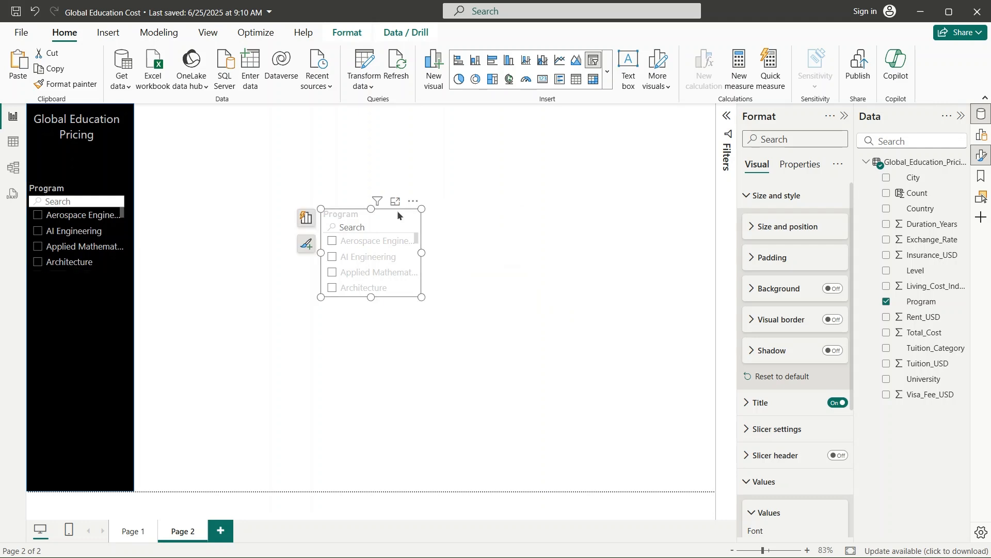
left_click(306, 219)
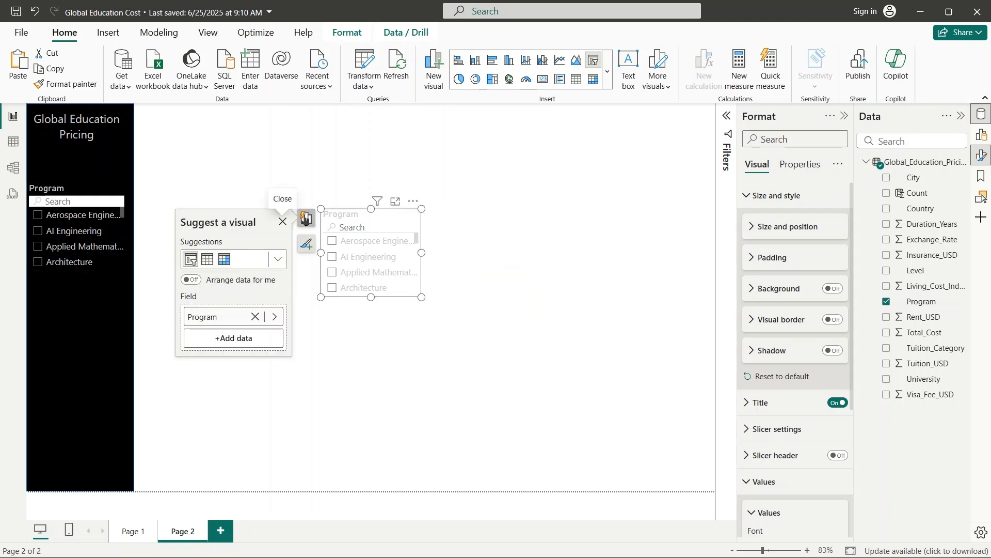
left_click(274, 318)
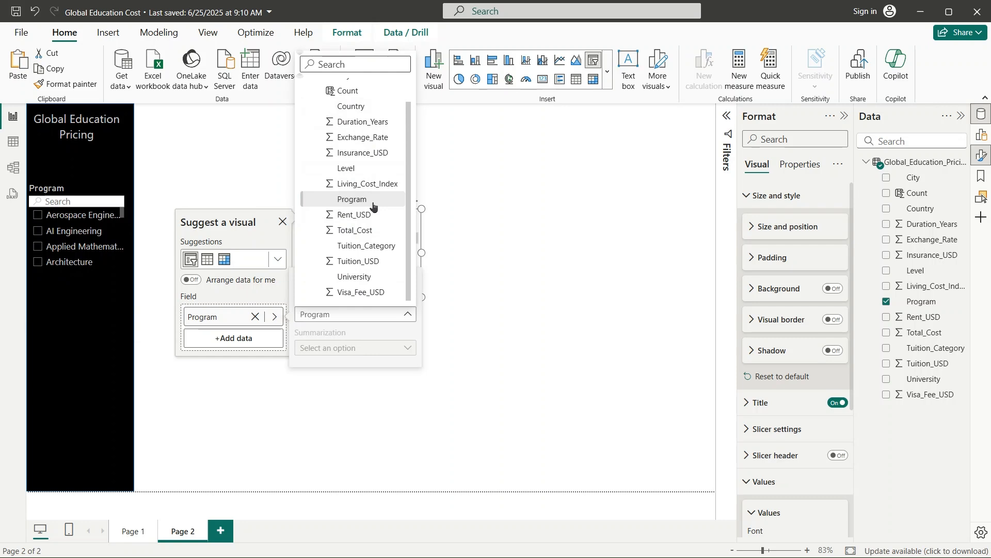
scroll(374, 206, "up", 2)
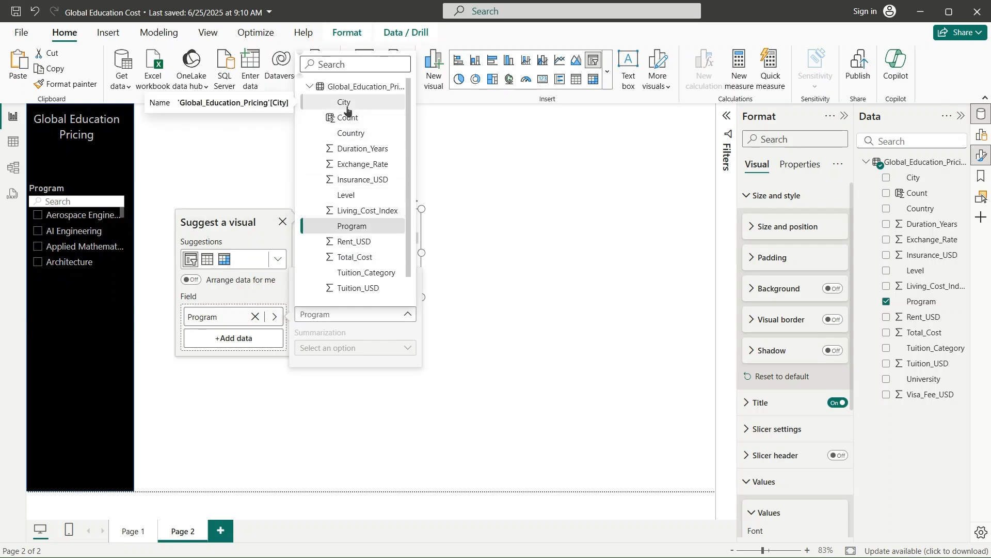
left_click(347, 107)
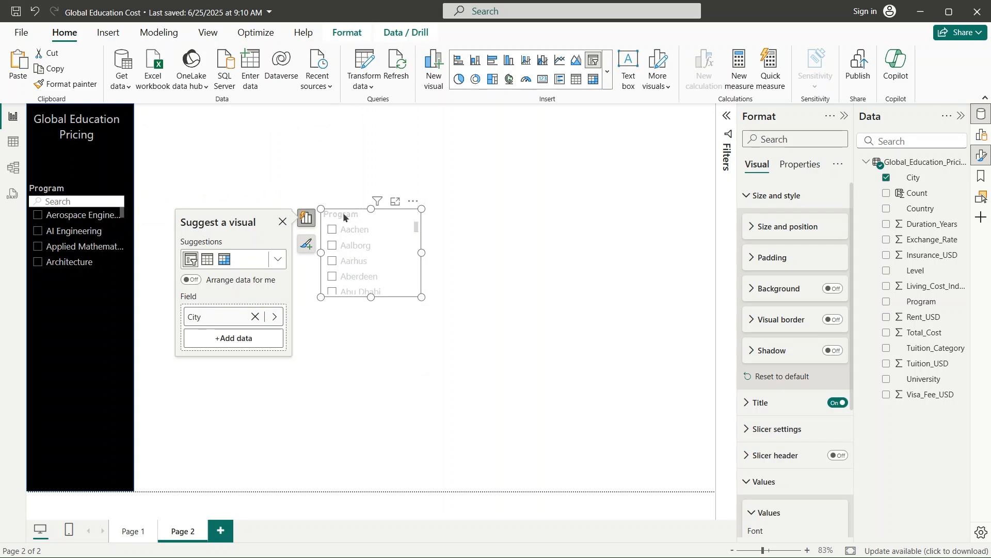
- Change the title text of the duplicate slicer on the blank canvas to City
left_click(746, 404)
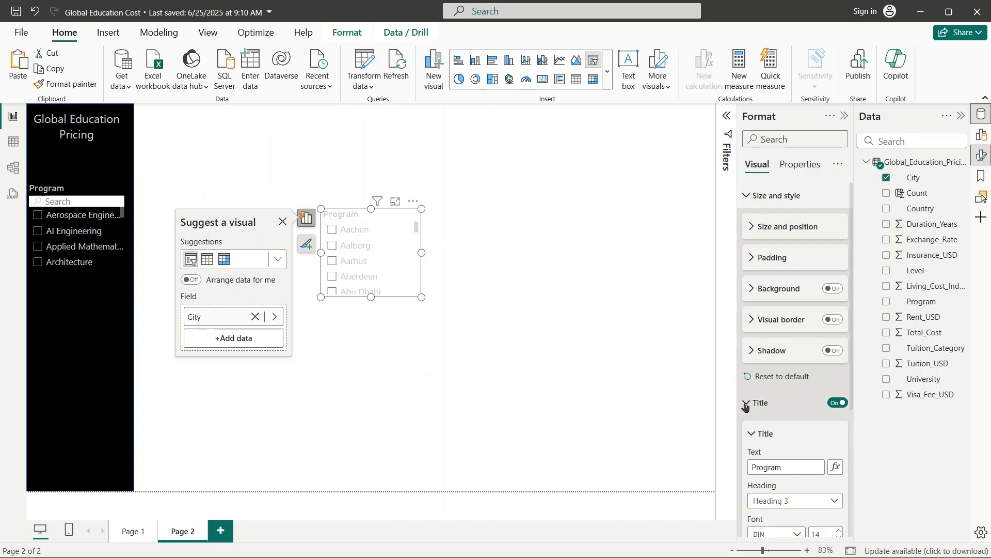
scroll(778, 423, "down", 3)
left_click(788, 366)
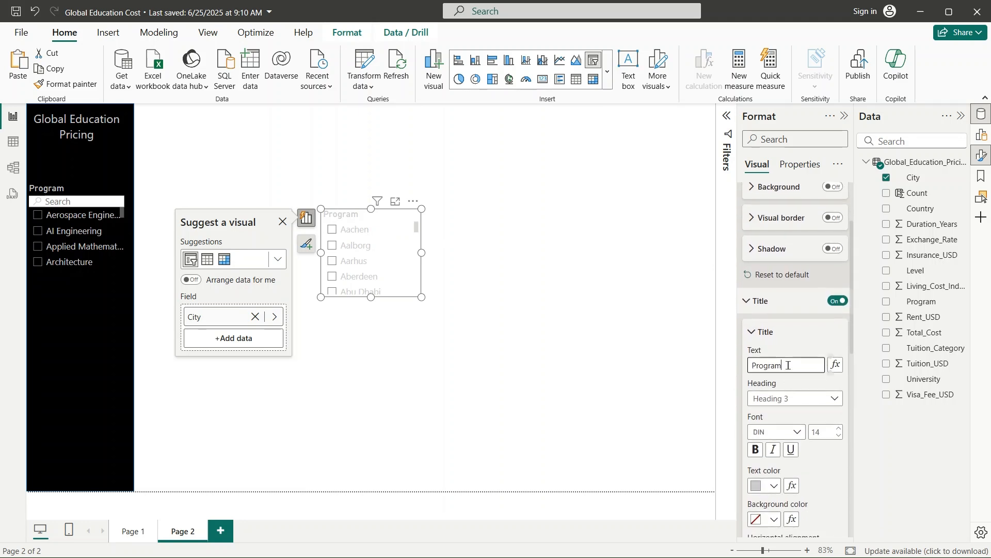
key("ctrl+a")
key("BackSpace")
type("City")
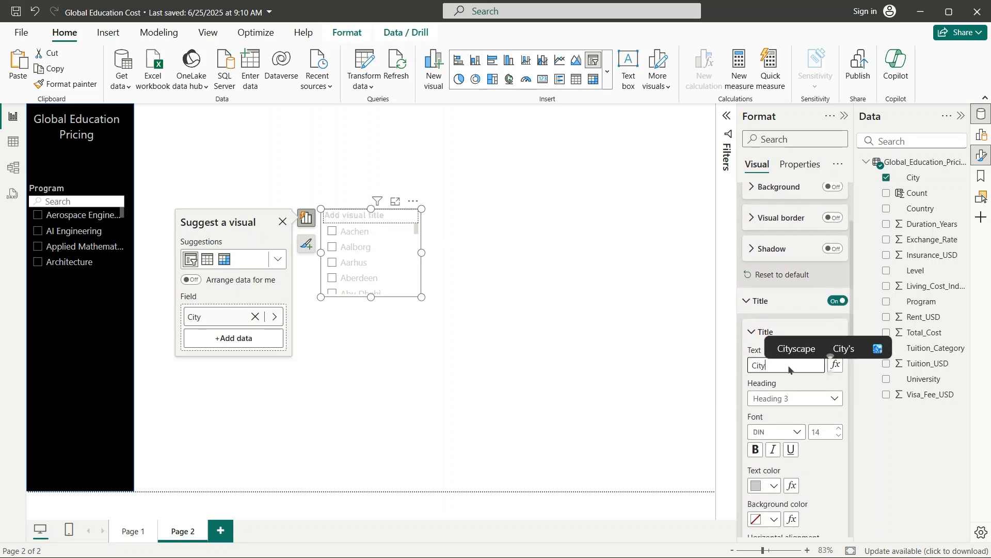
left_click(519, 354)
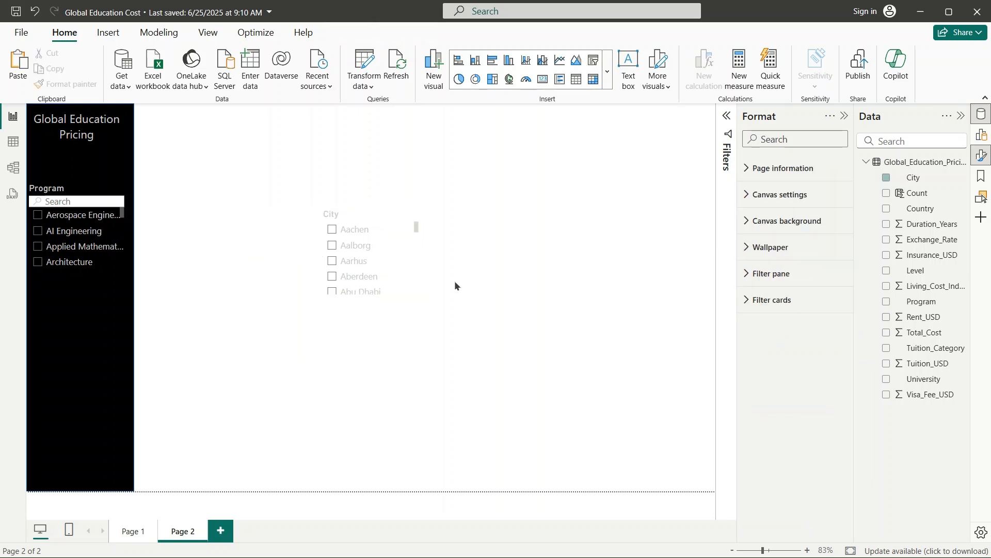
- Place the City slicer in the black sidebar below the Program slicer and add a search box to it
left_click_drag(209, 281, 93, 295)
left_click(321, 326)
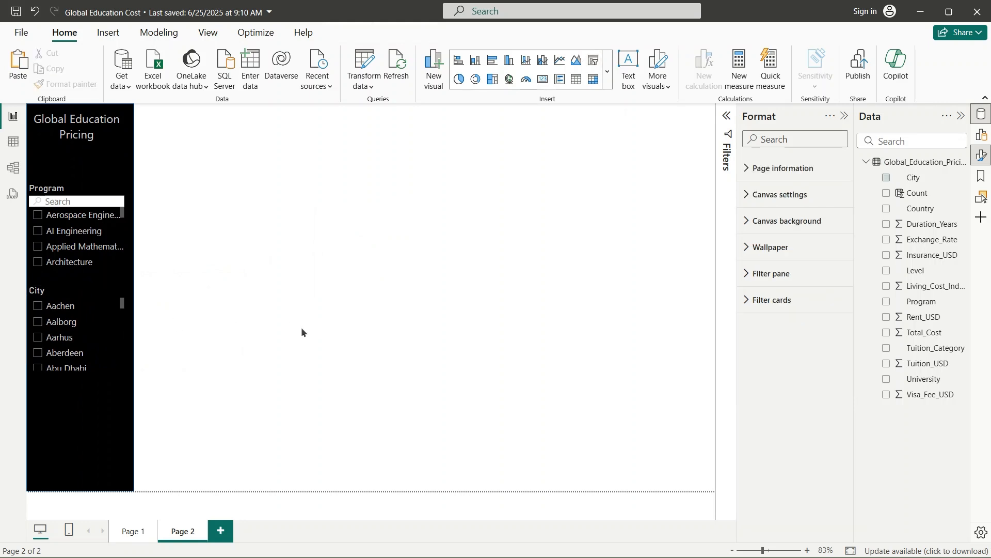
left_click(110, 296)
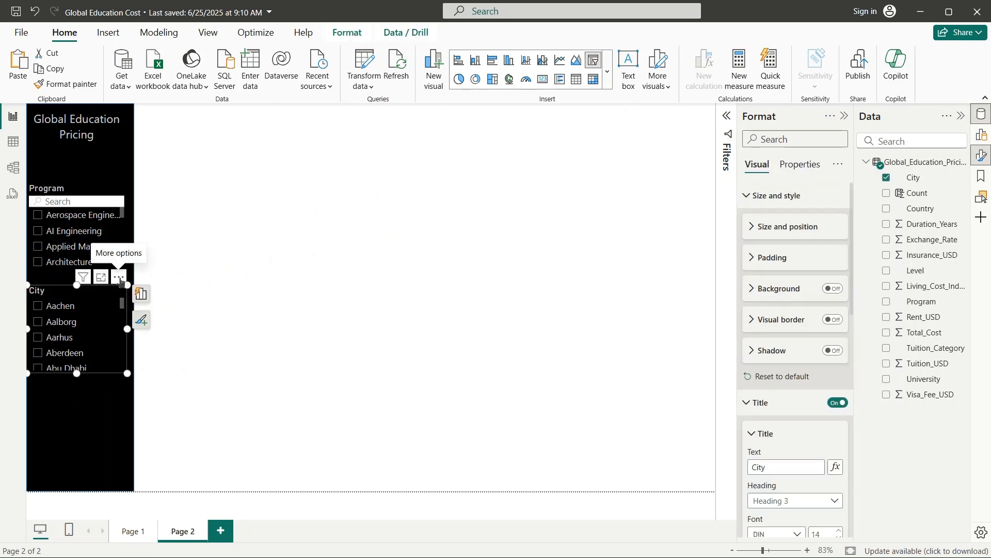
left_click(119, 277)
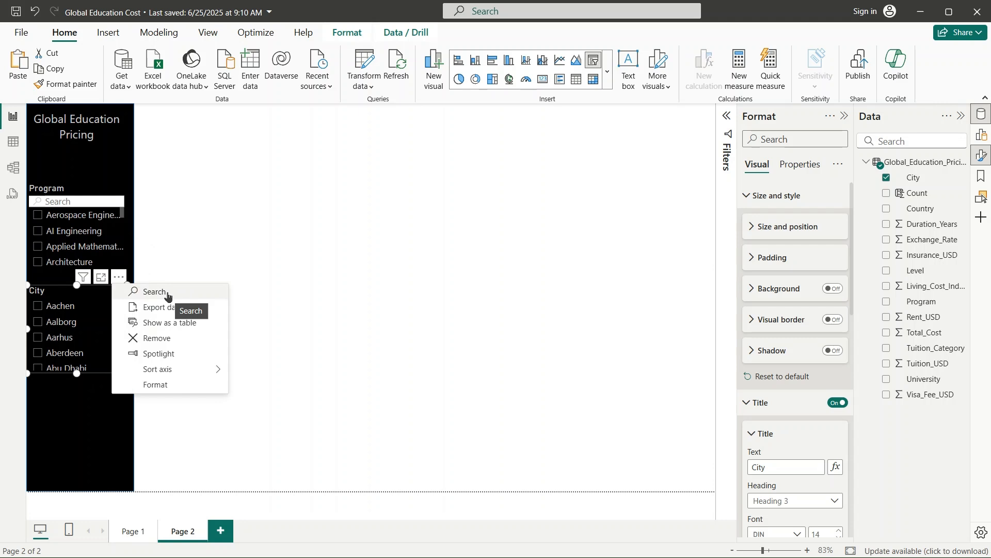
left_click(168, 293)
left_click(381, 409)
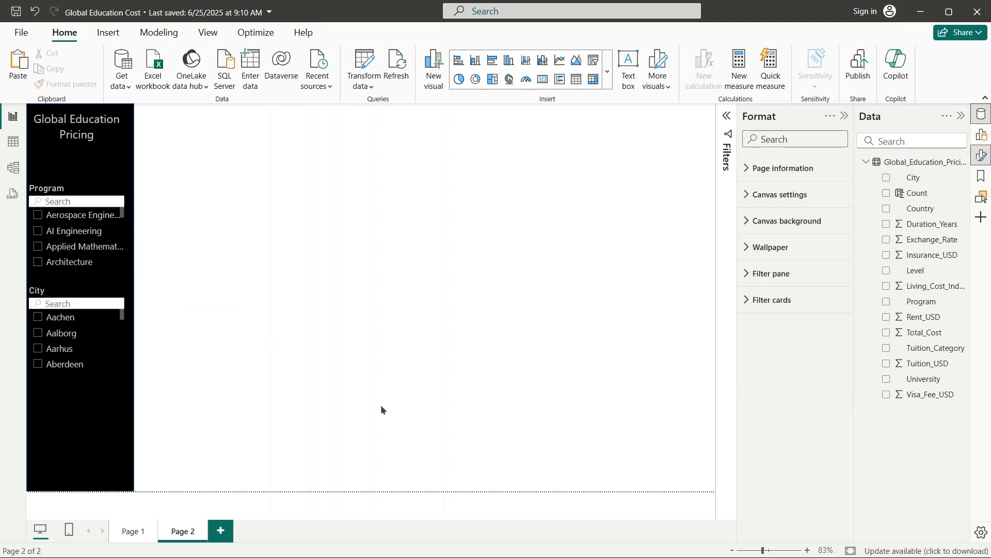
- Duplicate the Program slicer, move the copy onto the blank canvas and replace its field with University
left_click(101, 192)
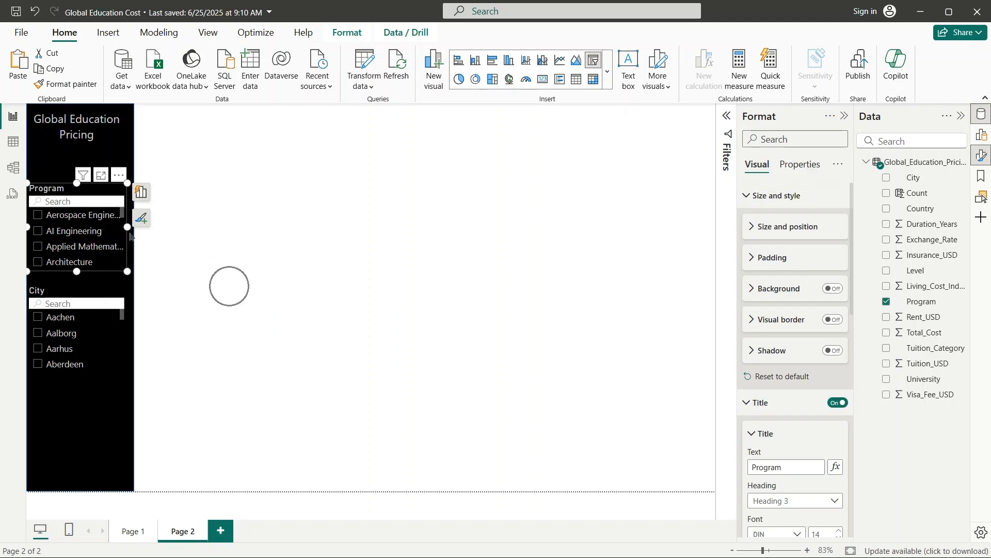
left_click_drag(94, 209, 356, 233)
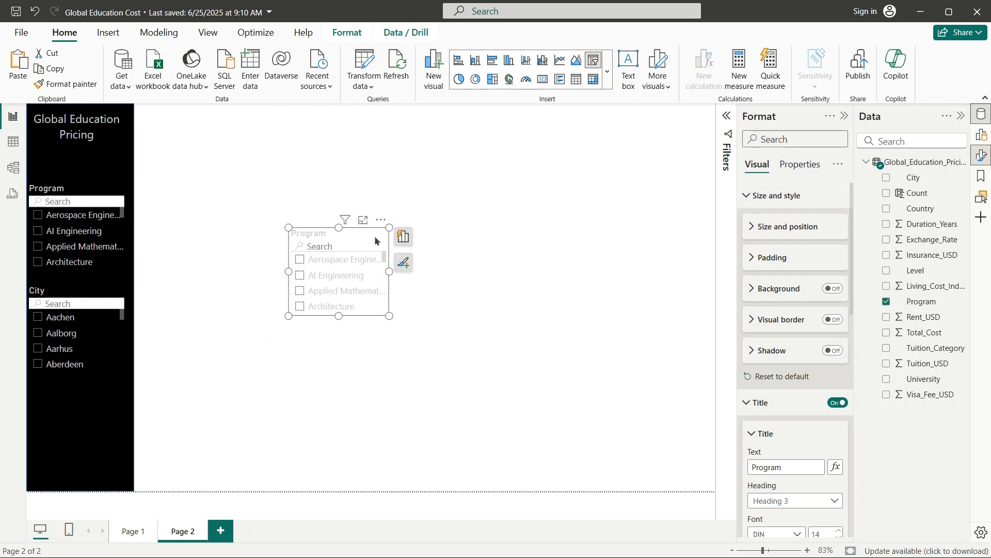
left_click(401, 237)
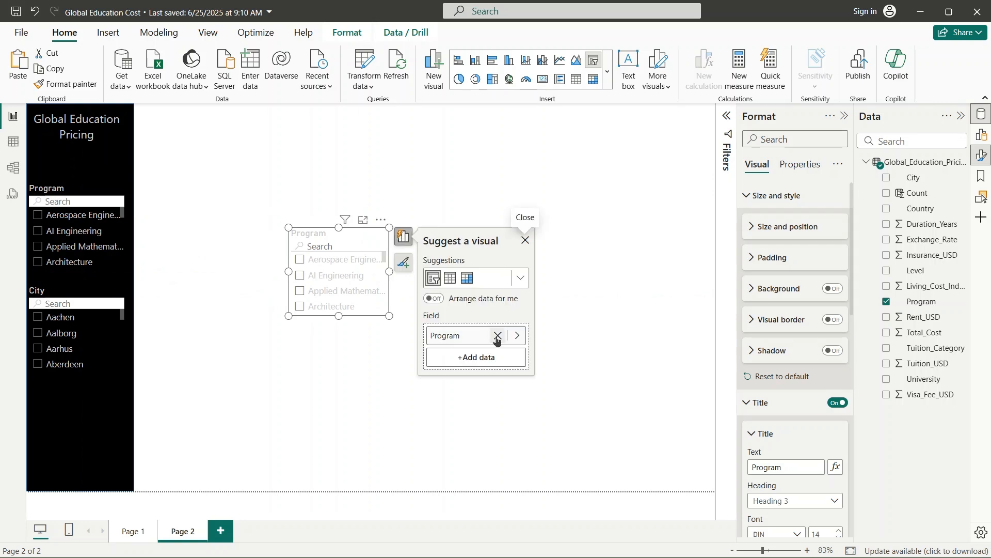
left_click(514, 335)
scroll(604, 248, "down", 1)
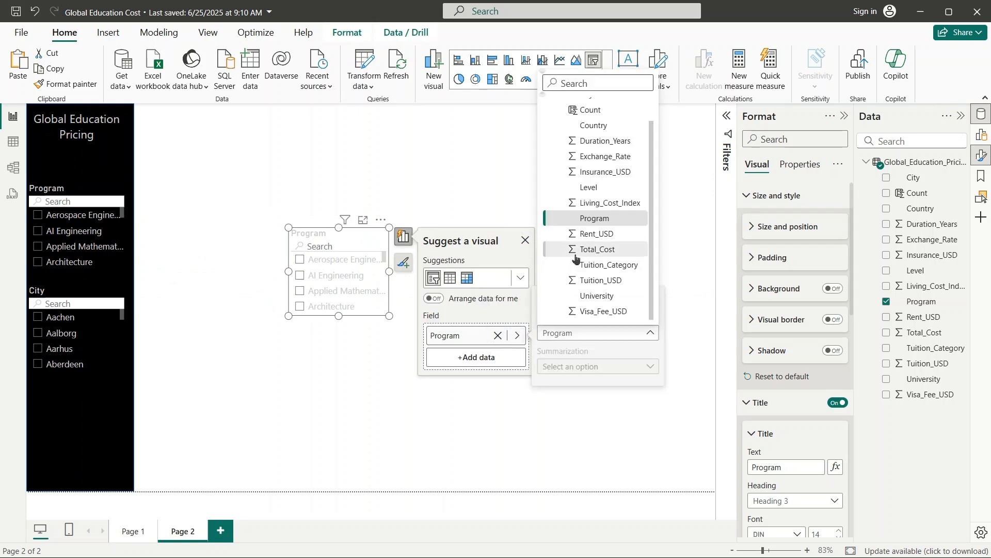
left_click(603, 295)
left_click(626, 293)
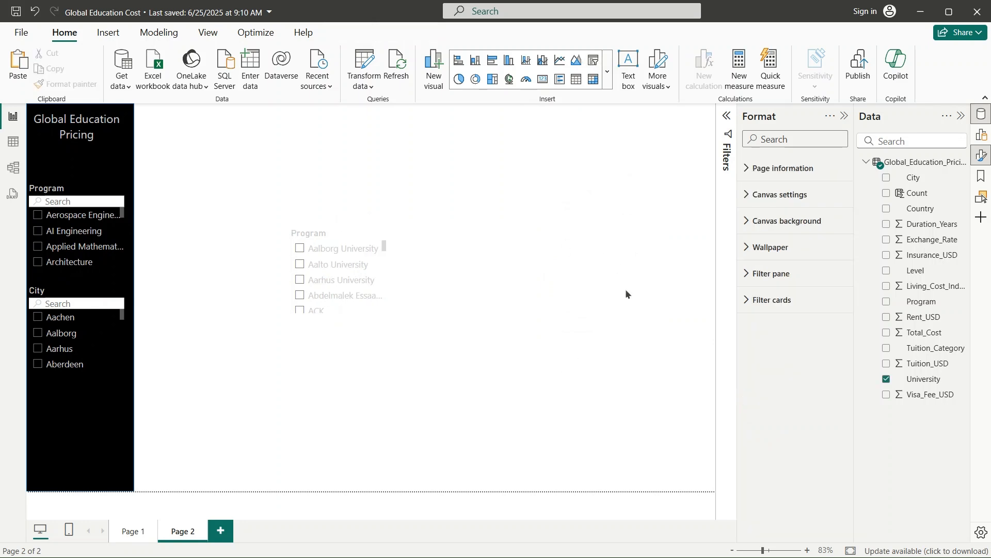
- Move the slicer listing universities into the black sidebar, directly below the City slicer
left_click_drag(343, 237, 80, 390)
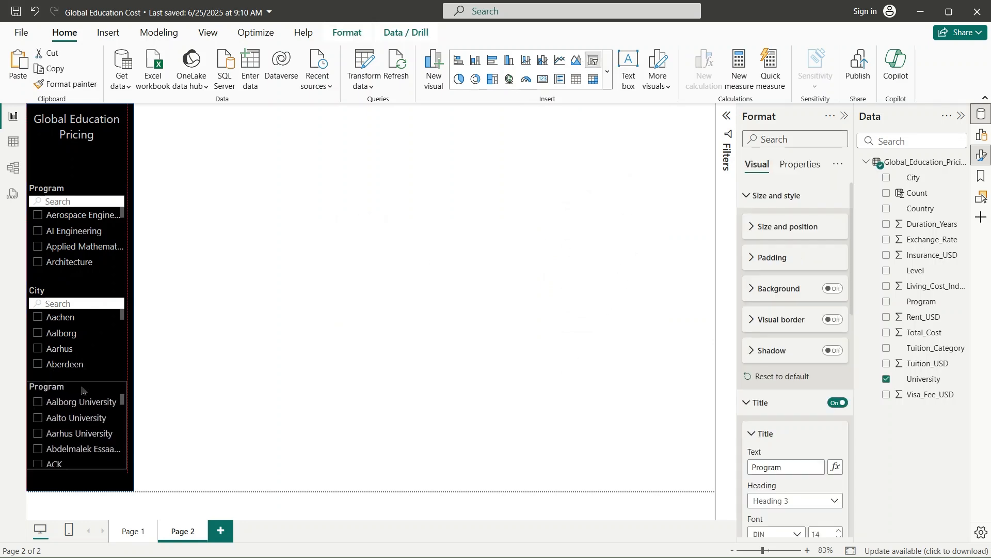
left_click(607, 72)
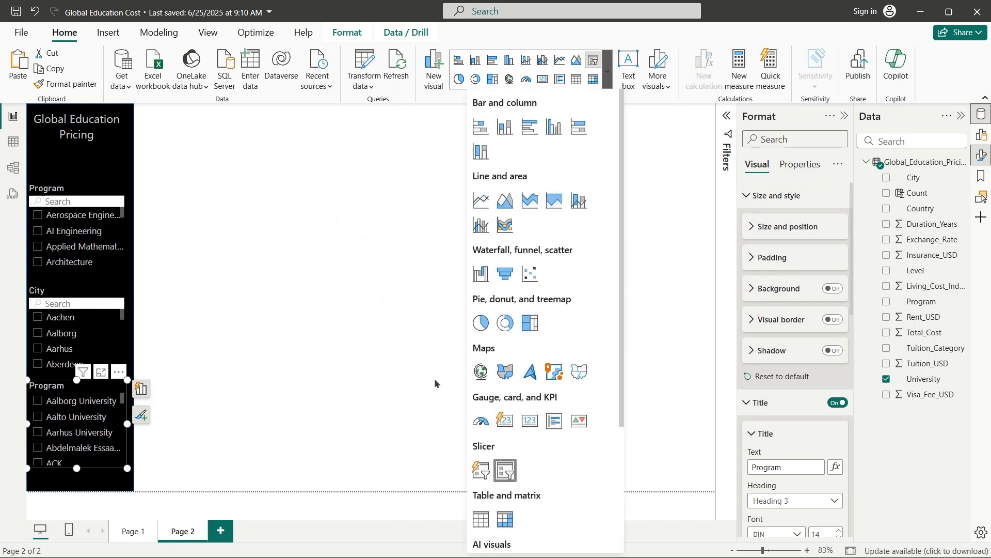
left_click(288, 302)
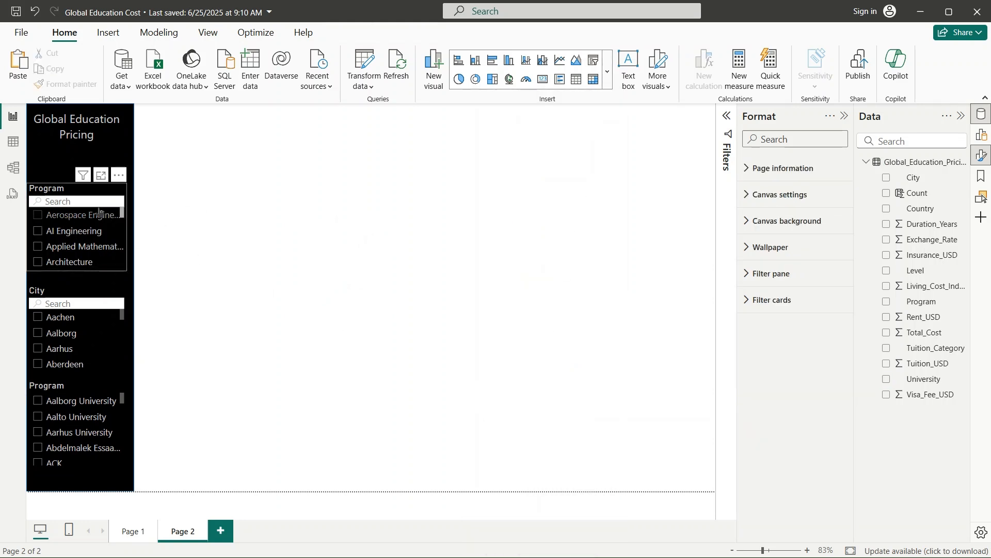
- Change the title text of the lowest sidebar slicer to University
left_click(85, 390)
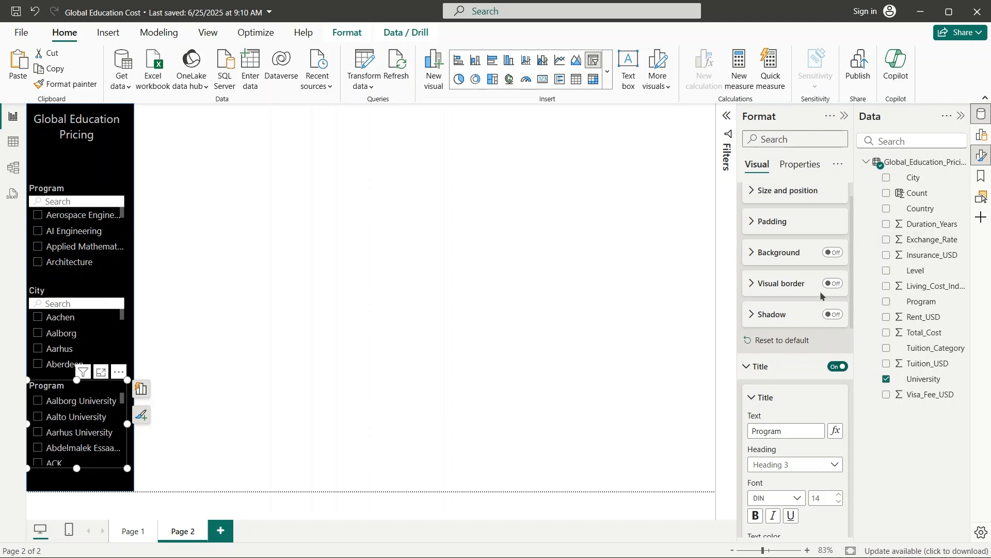
scroll(799, 403, "down", 1)
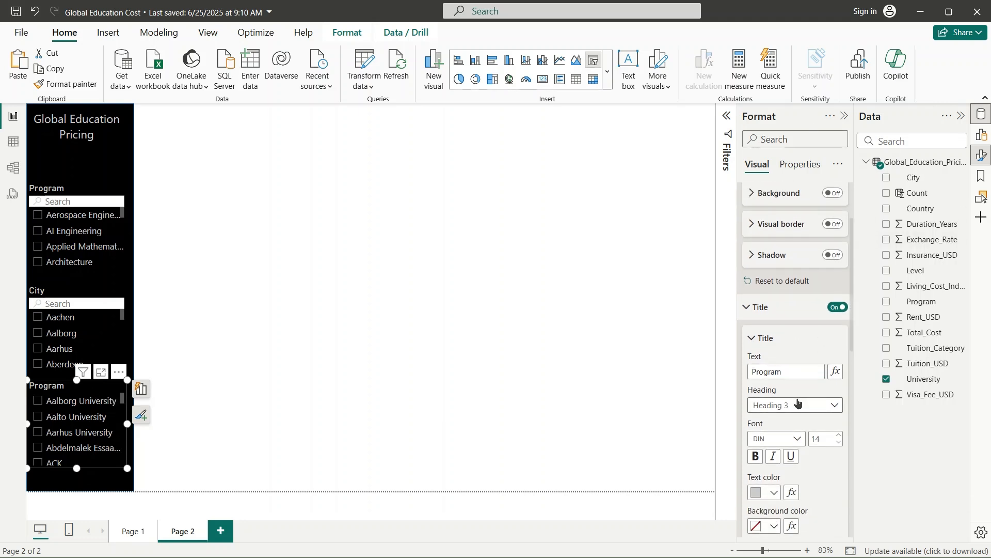
left_click(796, 371)
key("BackSpace")
key("BackSpace")
key("BackSpace")
key("BackSpace")
key("BackSpace")
key("BackSpace")
key("BackSpace")
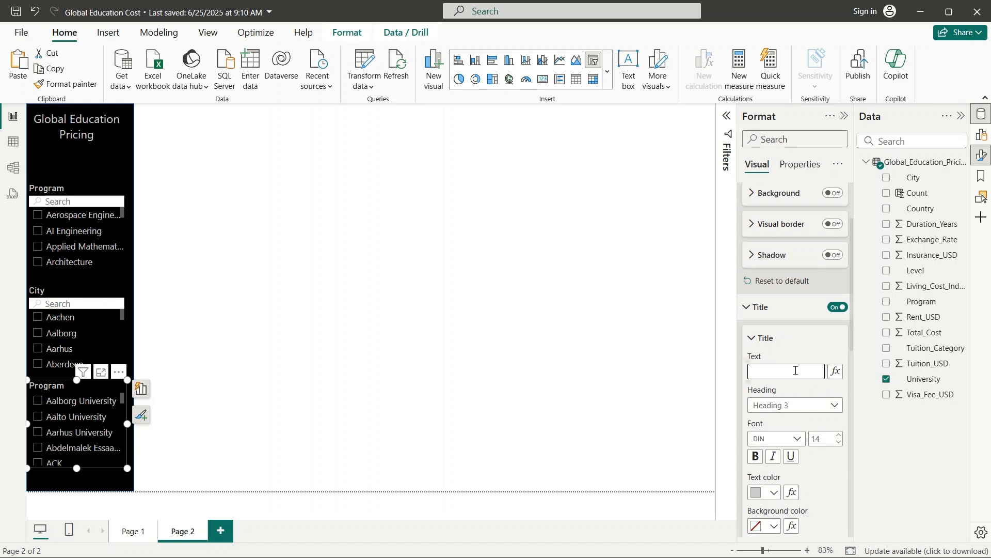
type("U")
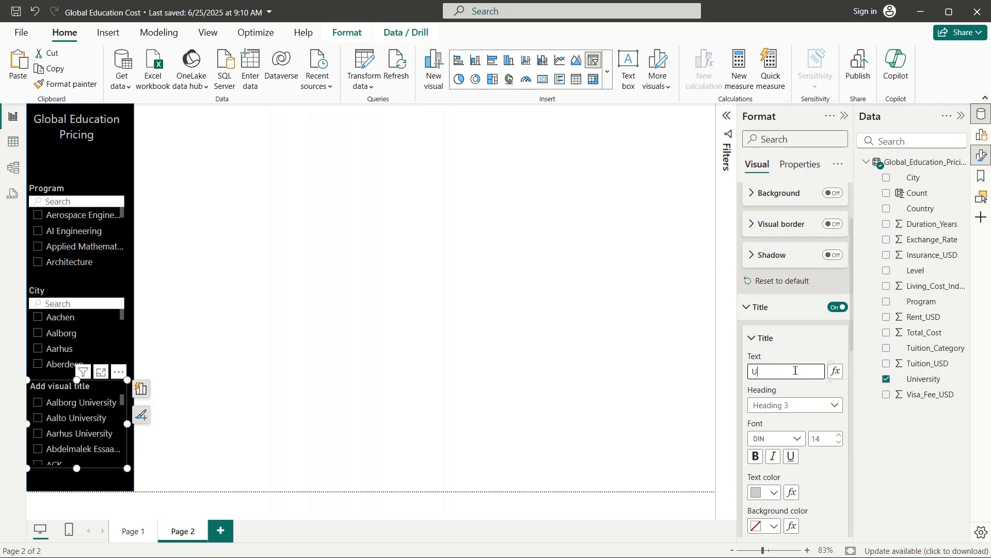
type("niv")
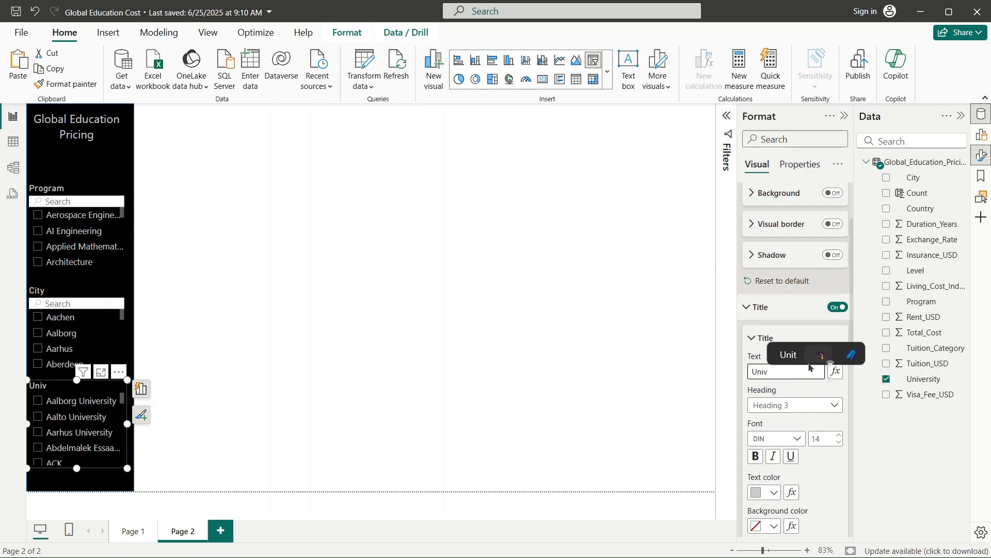
key("BackSpace")
type("vers")
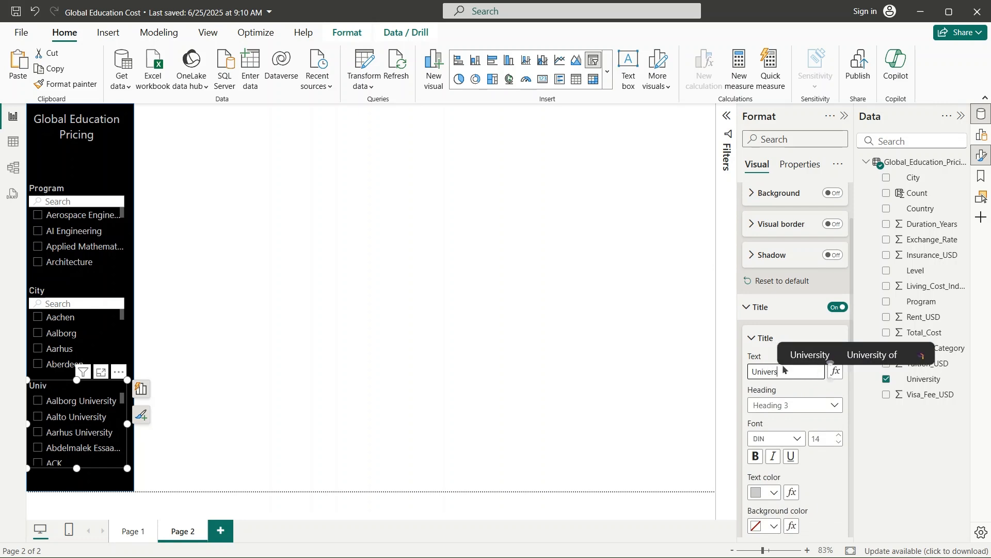
left_click(810, 354)
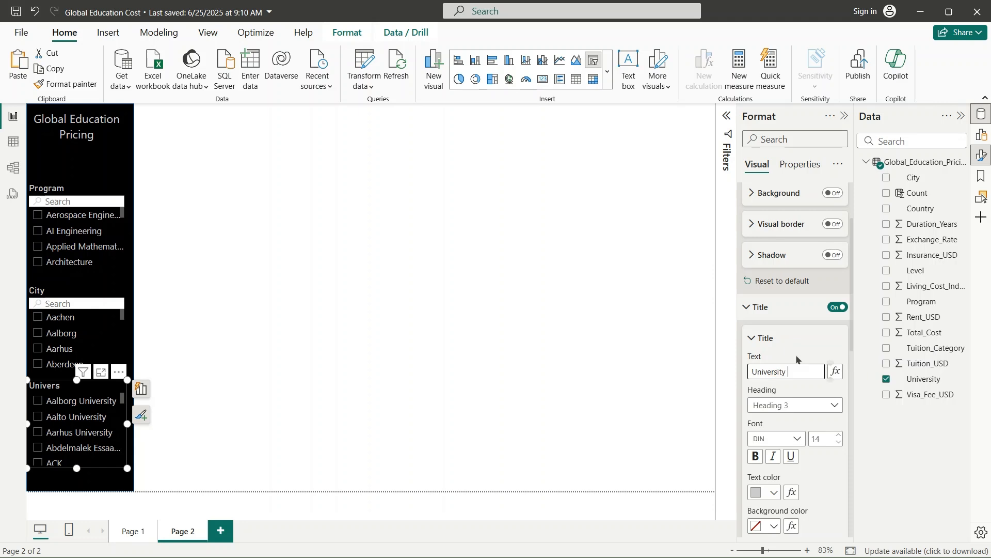
left_click(535, 358)
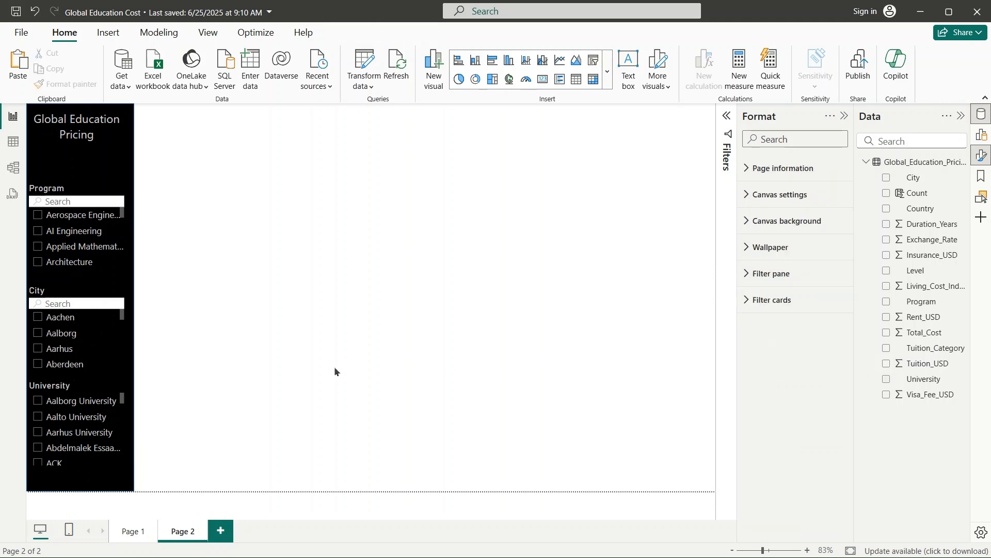
- Add a search box to the University slicer in the black sidebar
left_click(92, 384)
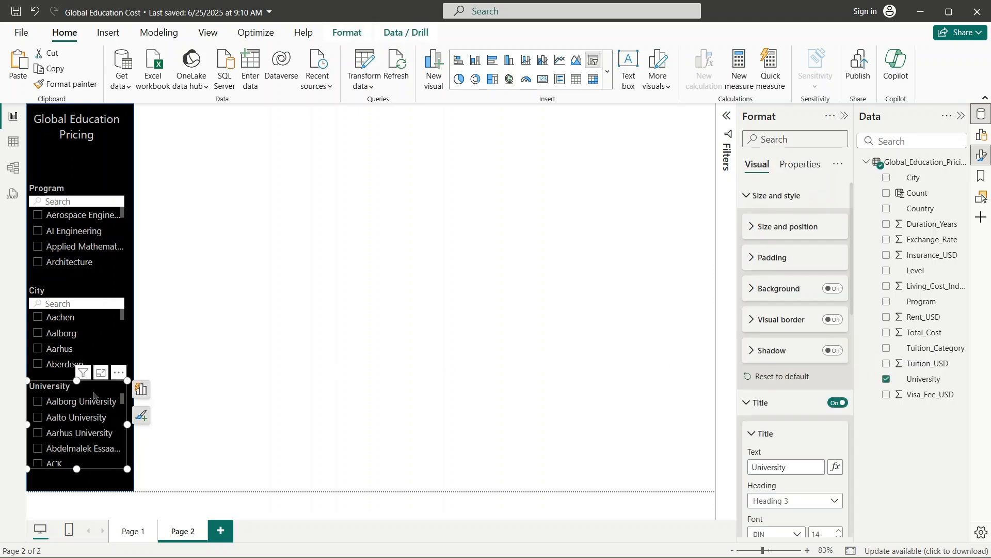
left_click(119, 372)
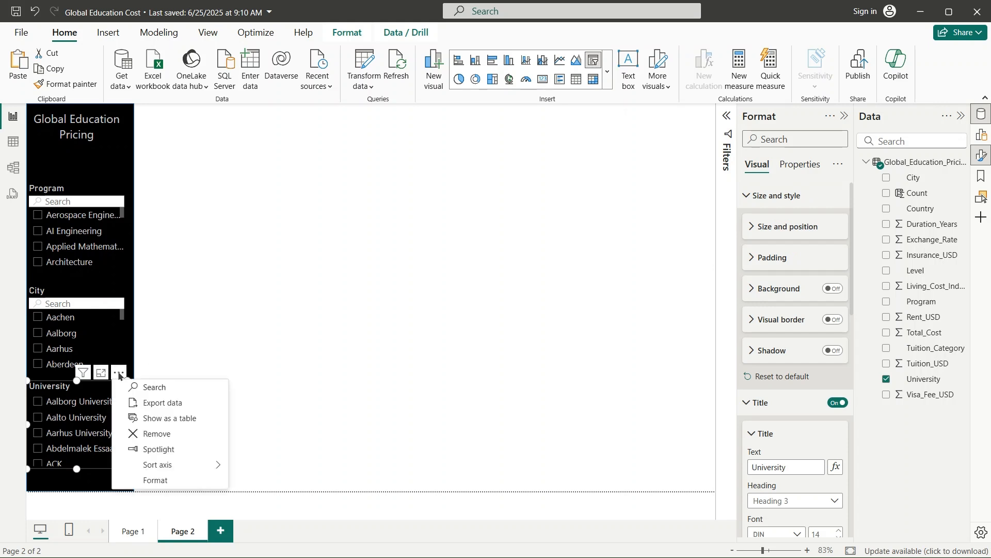
left_click(152, 389)
left_click(280, 393)
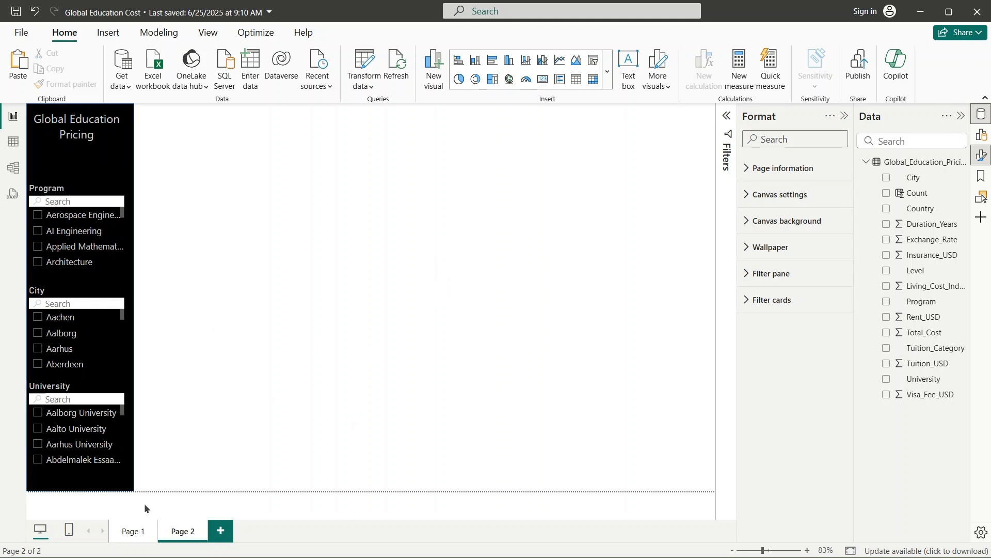
left_click(132, 532)
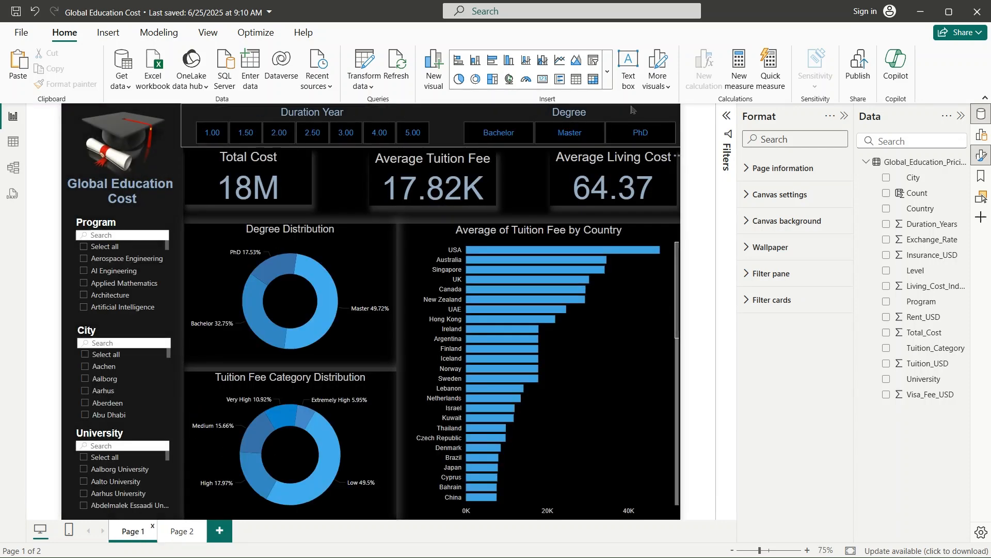
left_click(174, 532)
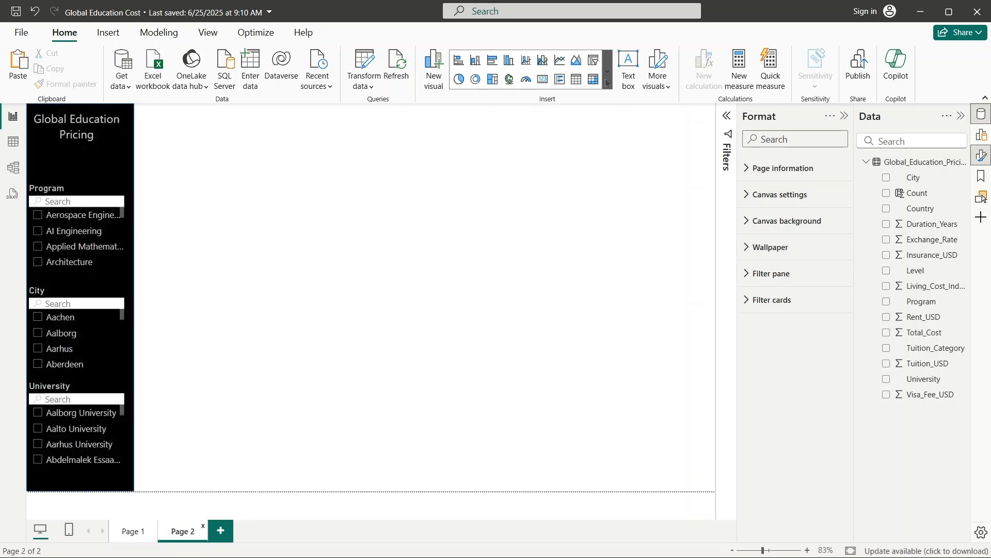
left_click(607, 84)
scroll(526, 360, "down", 3)
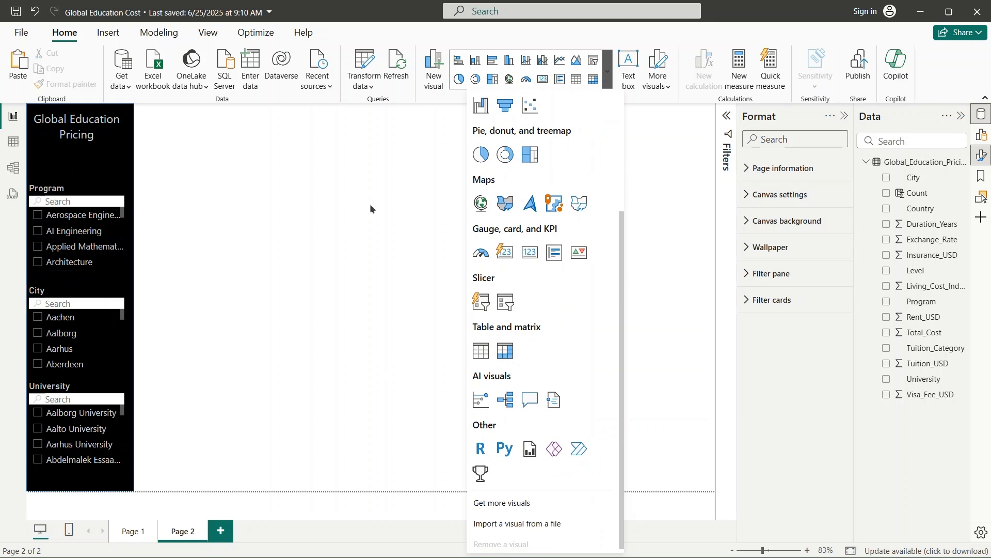
left_click(370, 203)
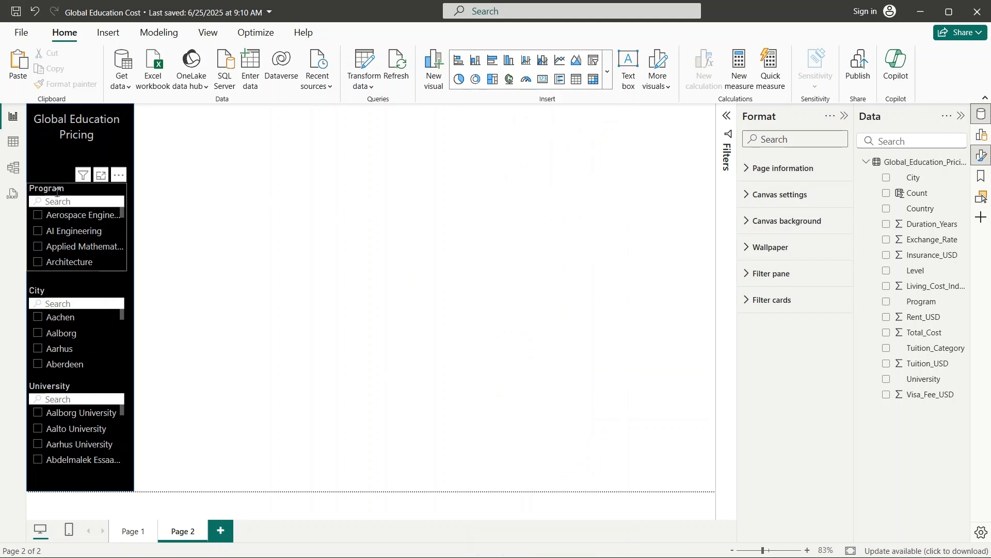
- Duplicate the Program slicer and move the copy onto the blank canvas beside the sidebar
left_click(81, 192)
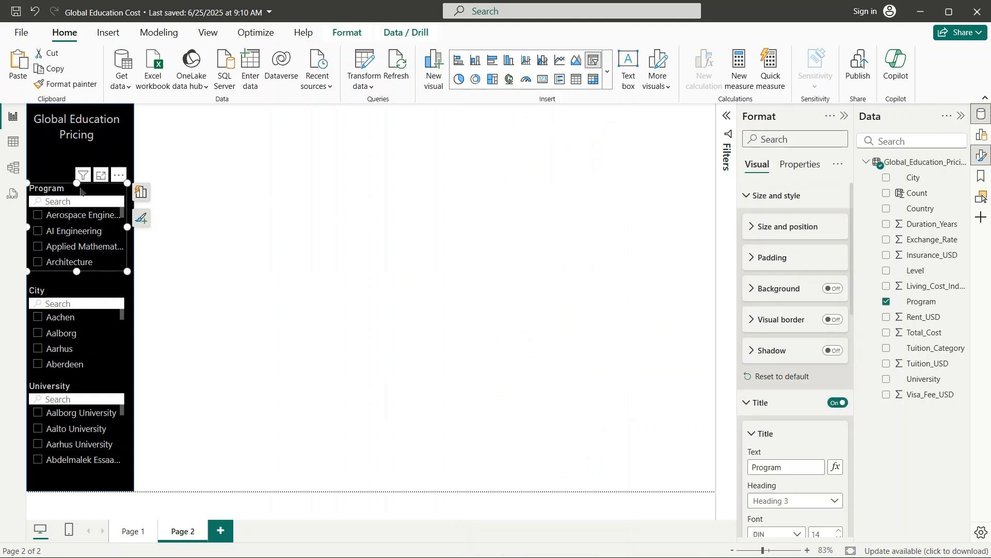
left_click(252, 207)
left_click_drag(82, 193, 417, 162)
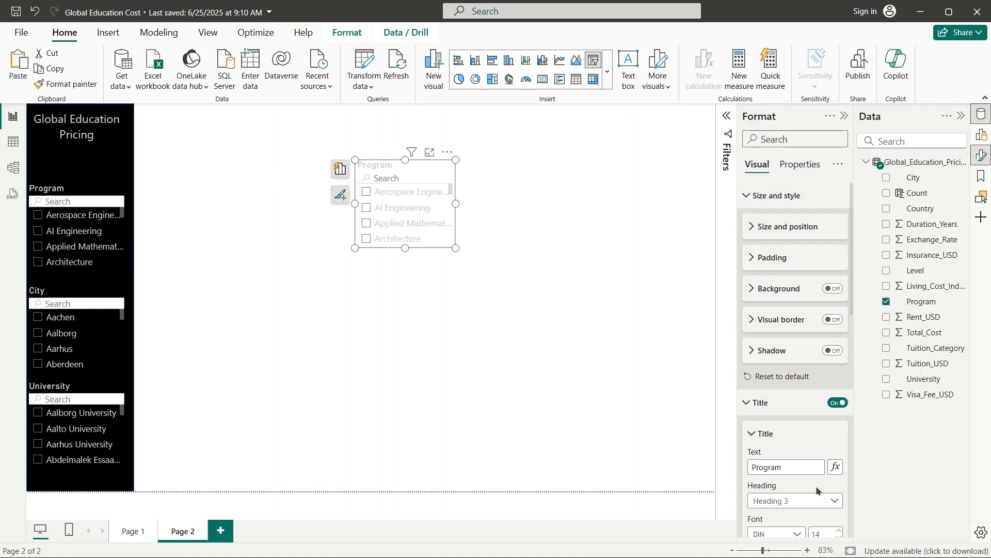
- Change the title text of the slicer copy on the blank canvas to Duration Year
scroll(786, 449, "down", 3)
scroll(786, 448, "down", 1)
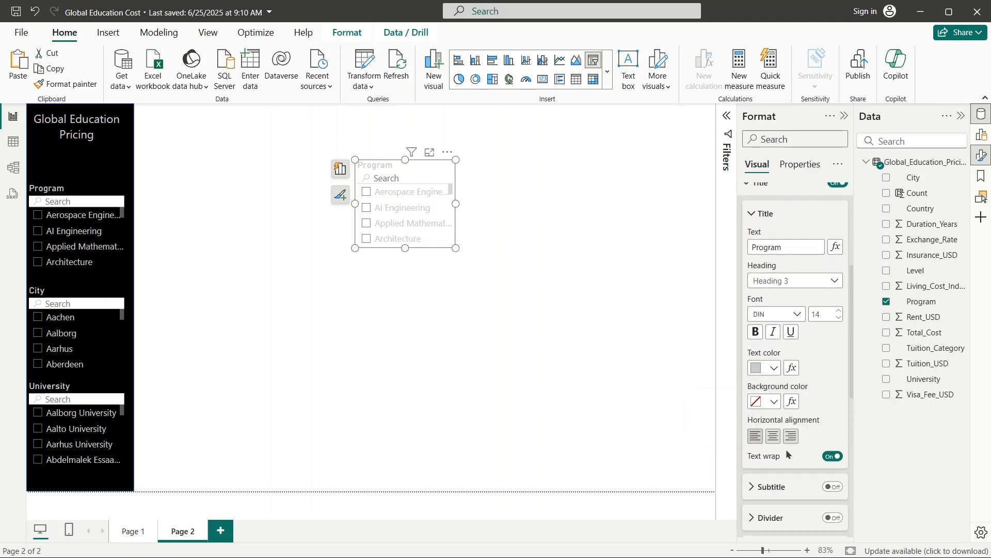
scroll(786, 448, "up", 1)
double_click(788, 334)
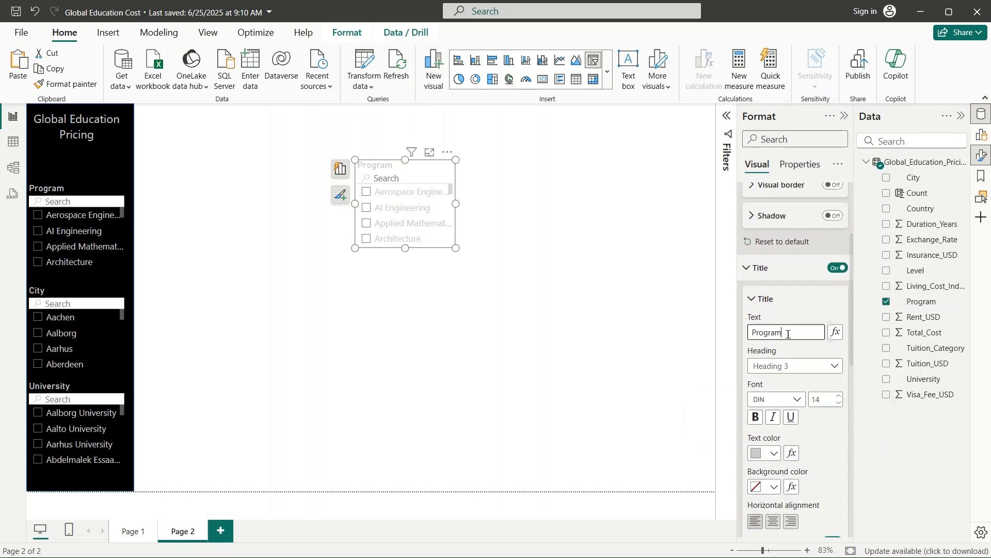
key("BackSpace")
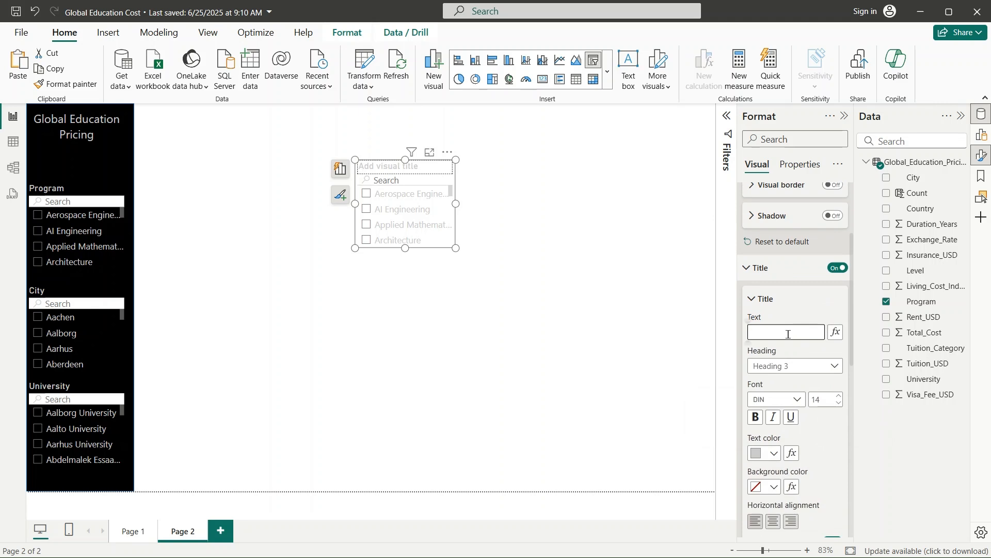
type("ur")
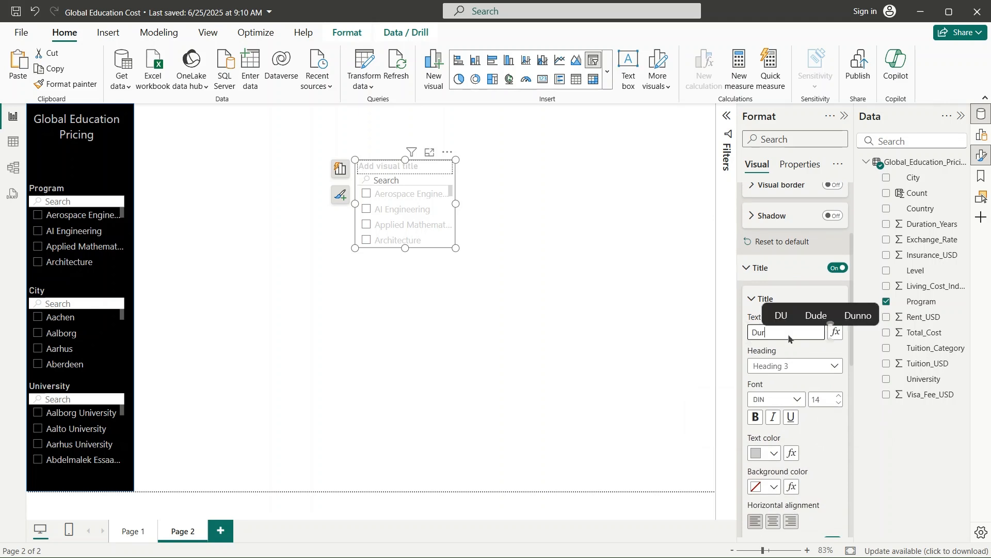
type("ation Year")
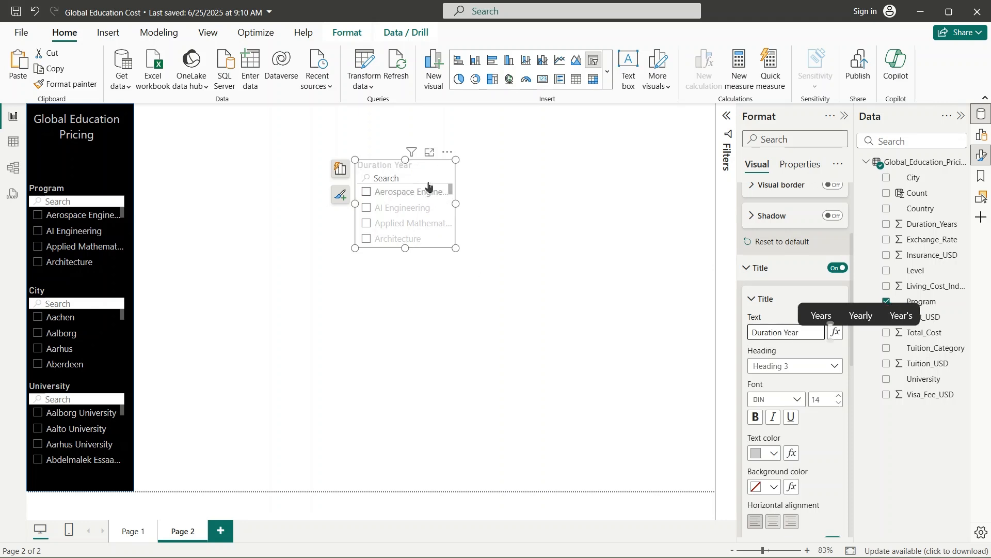
- Replace the Program field of the Duration Year slicer with Duration_Years
left_click(340, 168)
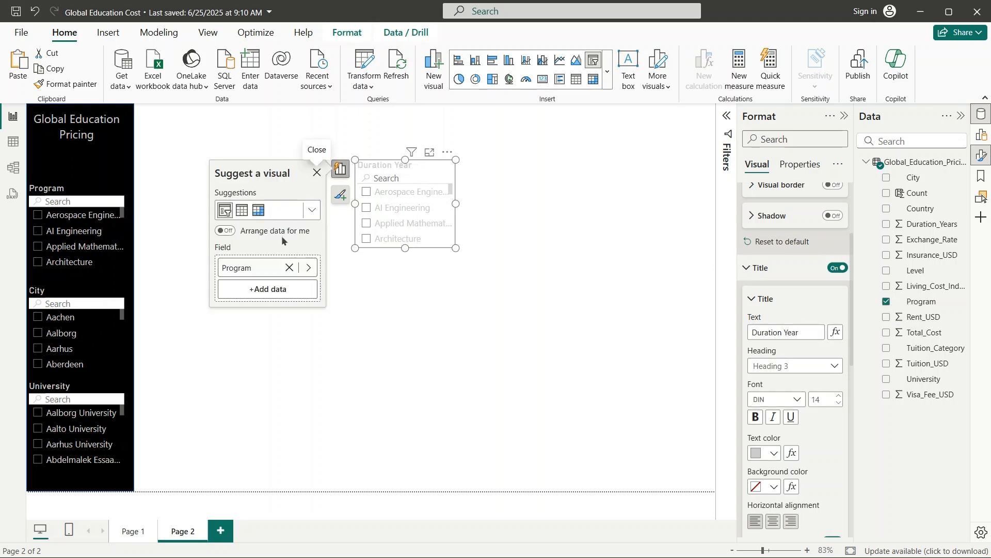
left_click(309, 267)
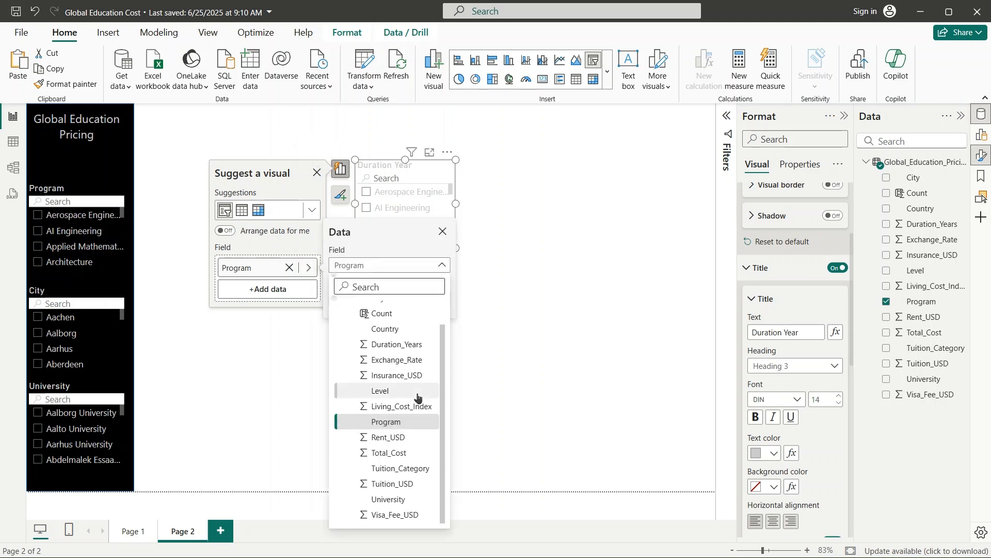
left_click(405, 499)
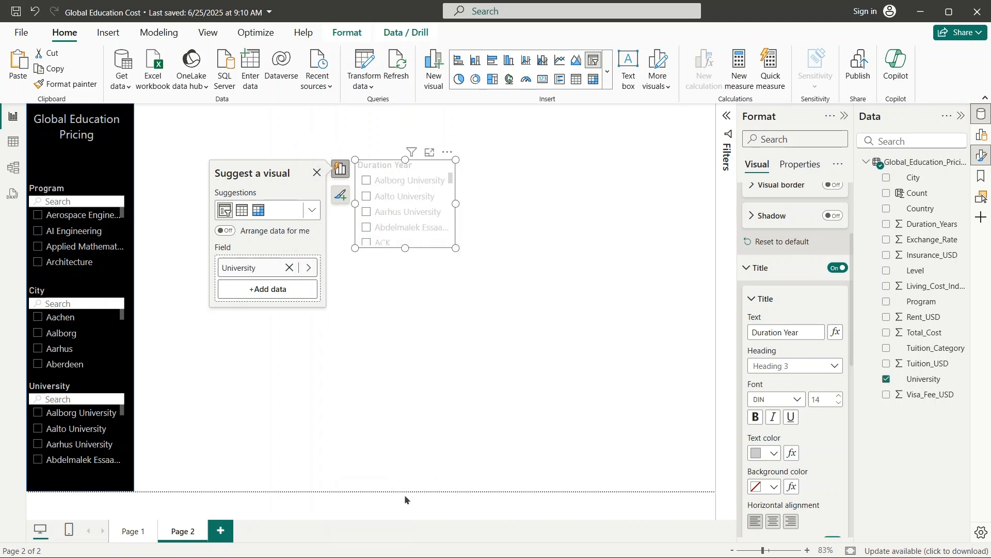
left_click(310, 267)
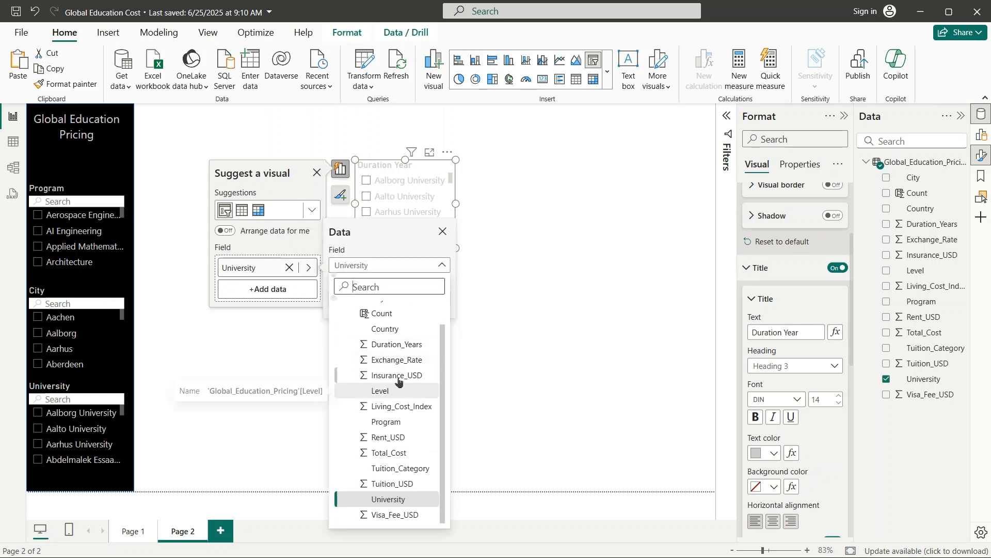
left_click(397, 344)
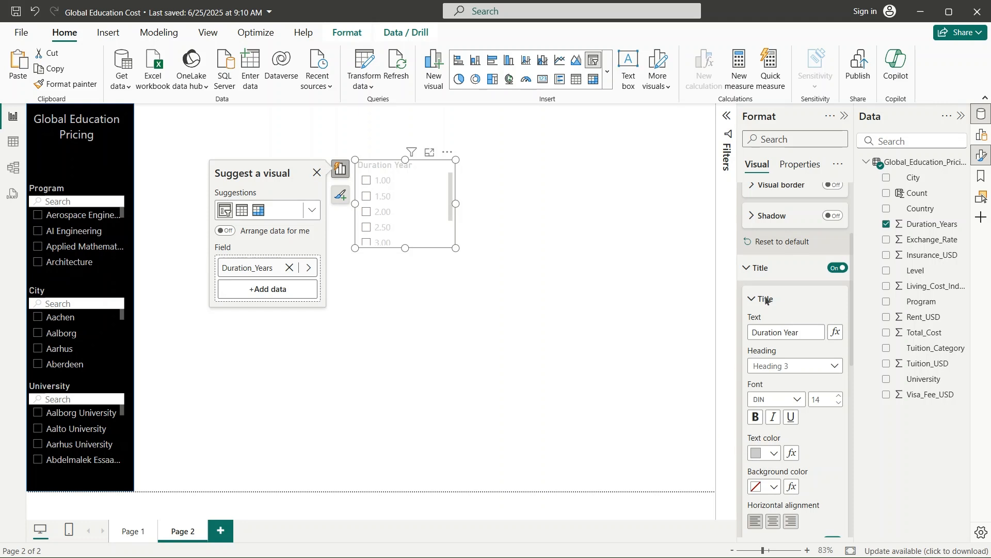
- Set the style of the Duration Year slicer to Tile in its slicer settings
left_click(750, 269)
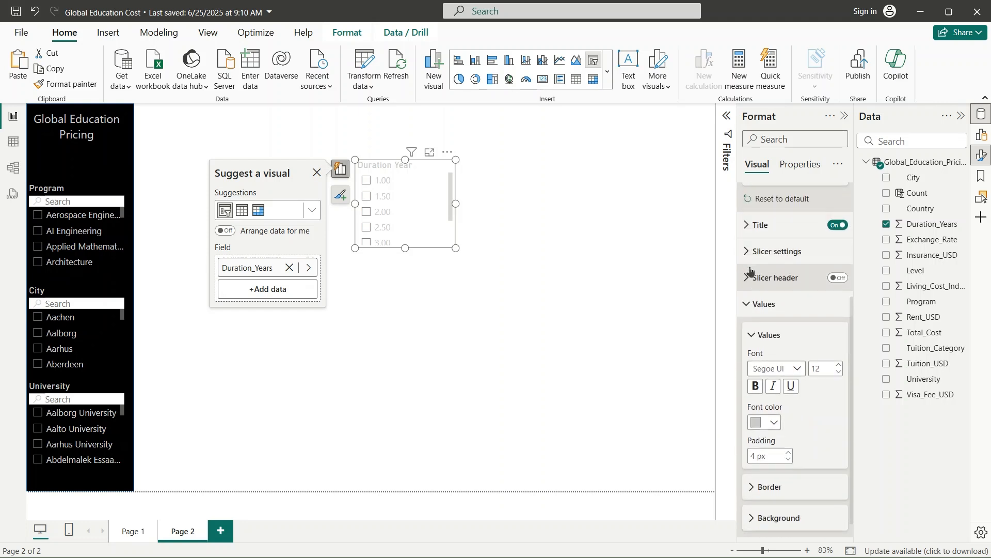
left_click(749, 252)
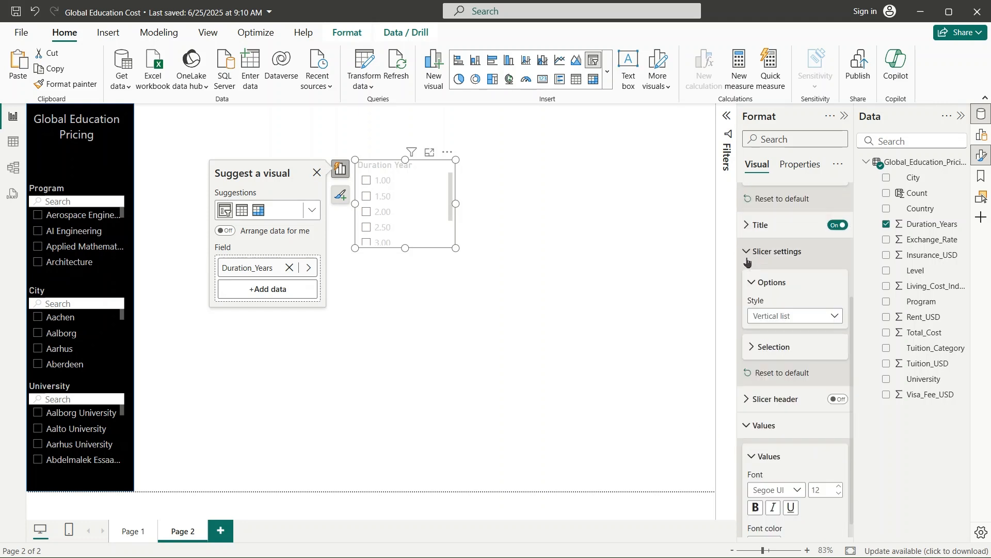
left_click(817, 319)
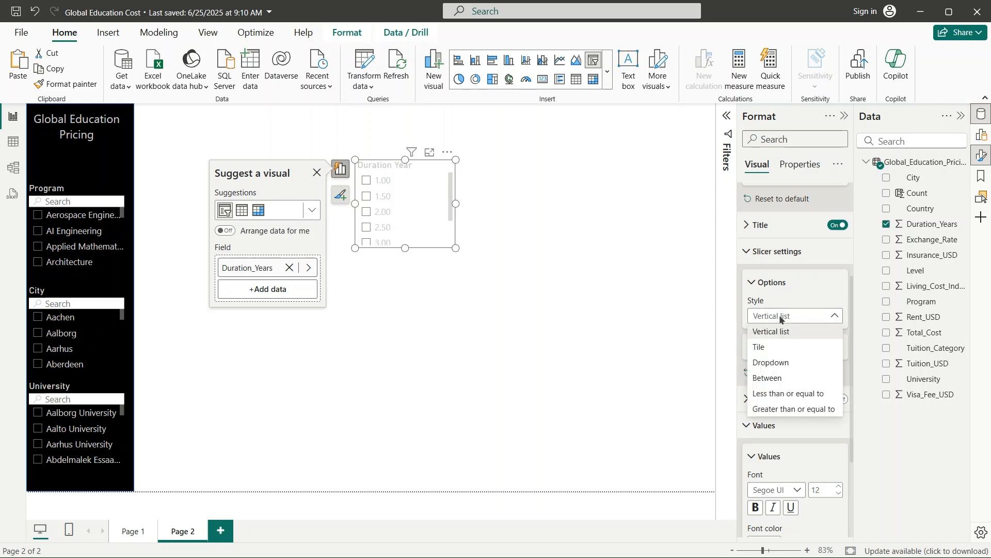
left_click(778, 349)
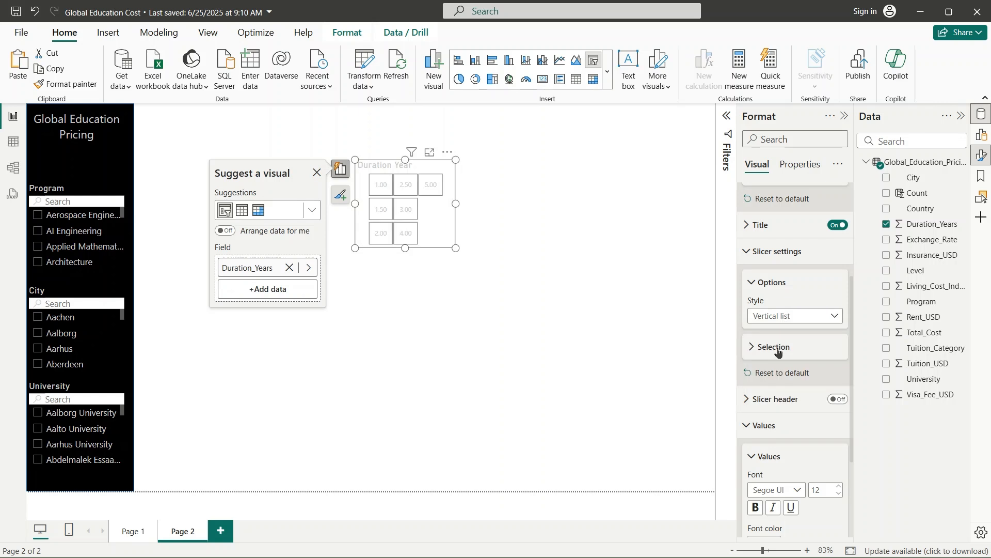
left_click(800, 319)
left_click(793, 361)
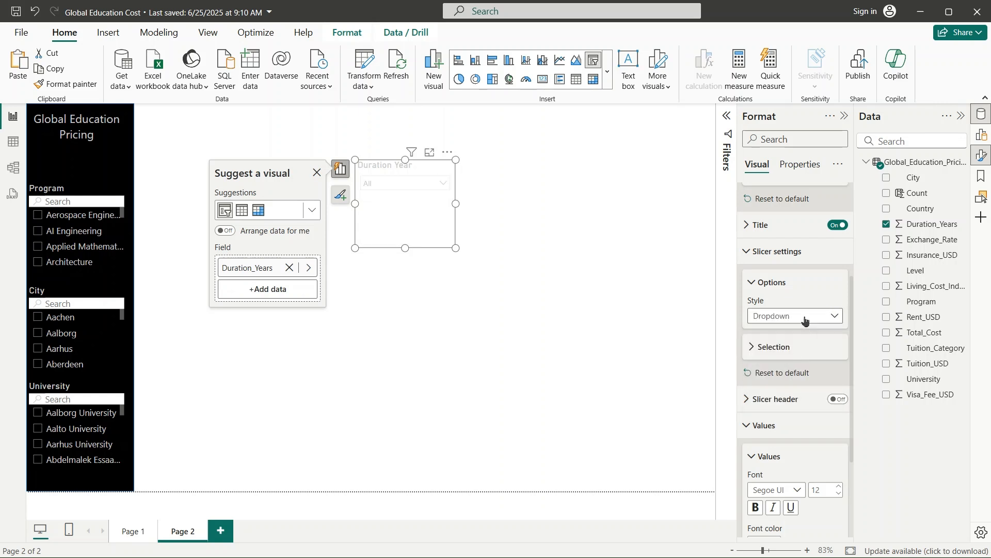
left_click(805, 320)
left_click(776, 350)
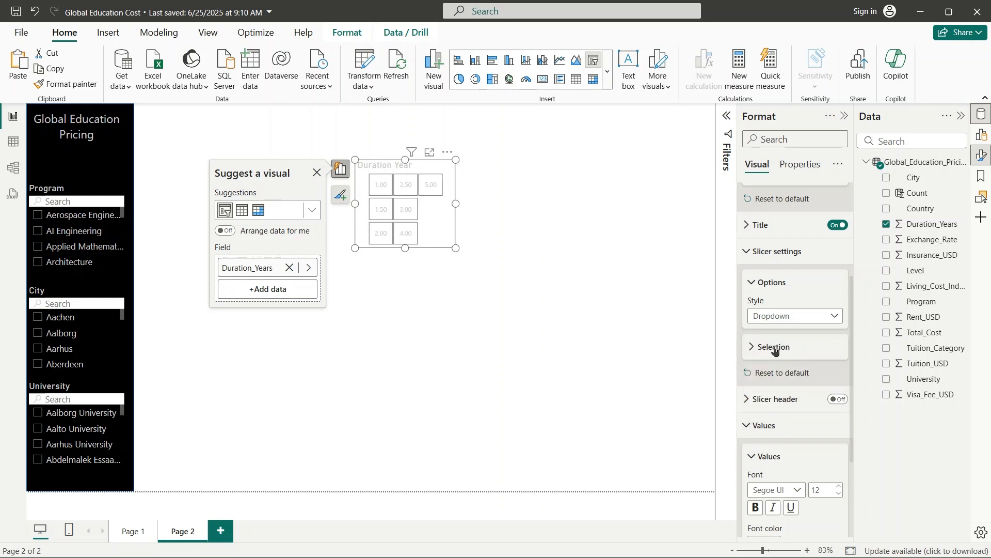
- Widen and shorten the Duration Year slicer into a single row of tiles and place it at the canvas top, against the sidebar
left_click_drag(455, 203, 616, 197)
left_click_drag(512, 247, 485, 213)
left_click(607, 275)
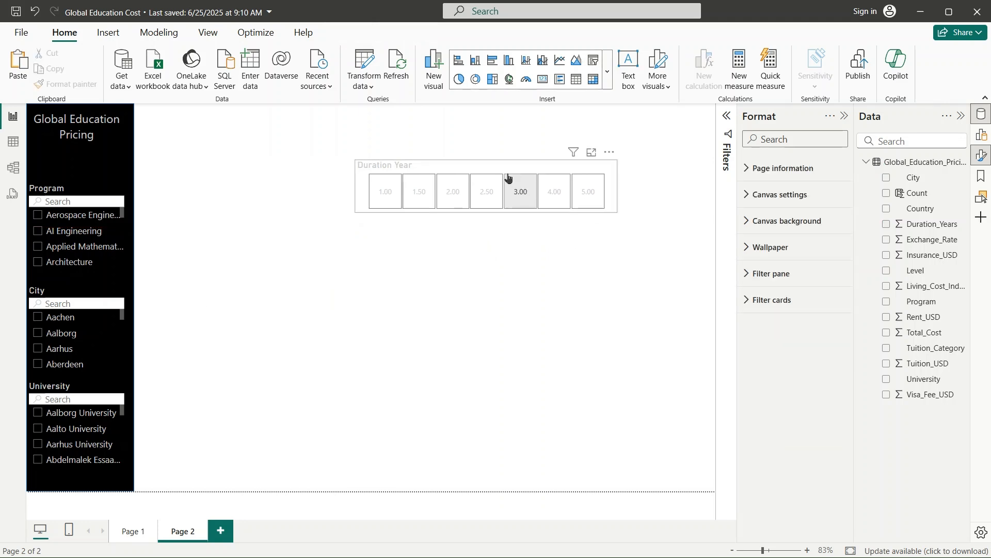
left_click_drag(497, 163, 278, 113)
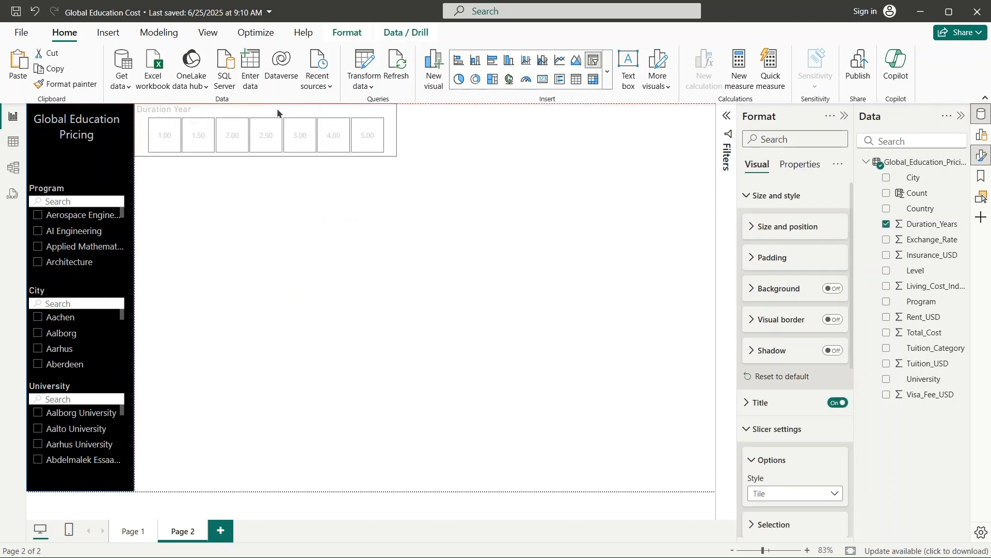
left_click(401, 279)
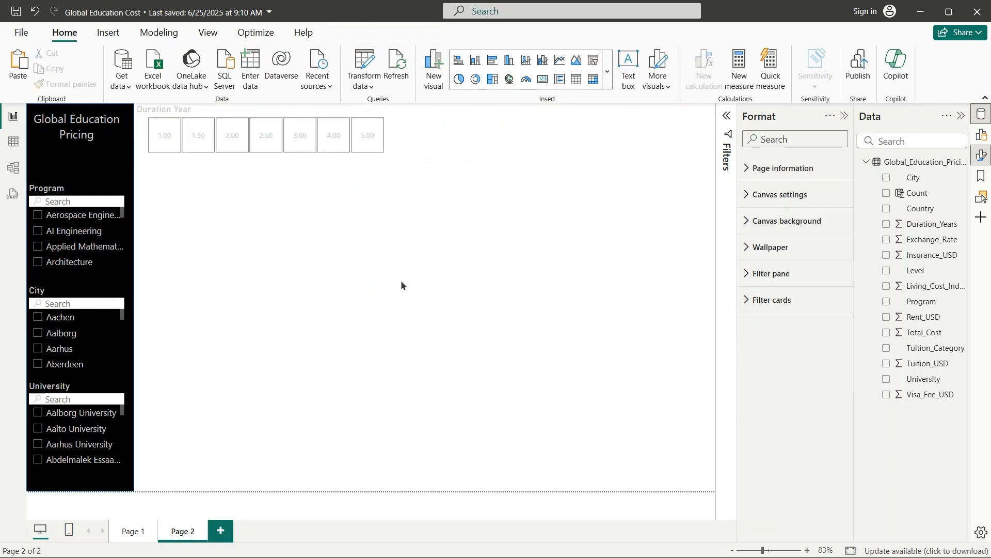
- Set the font color of the Duration Year slicer's values to black
left_click(314, 115)
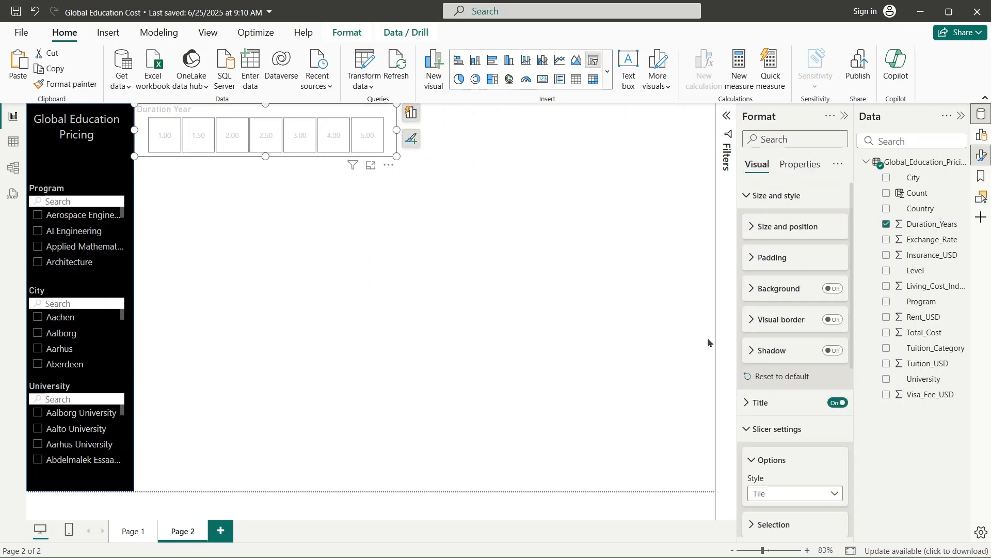
scroll(813, 412, "down", 6)
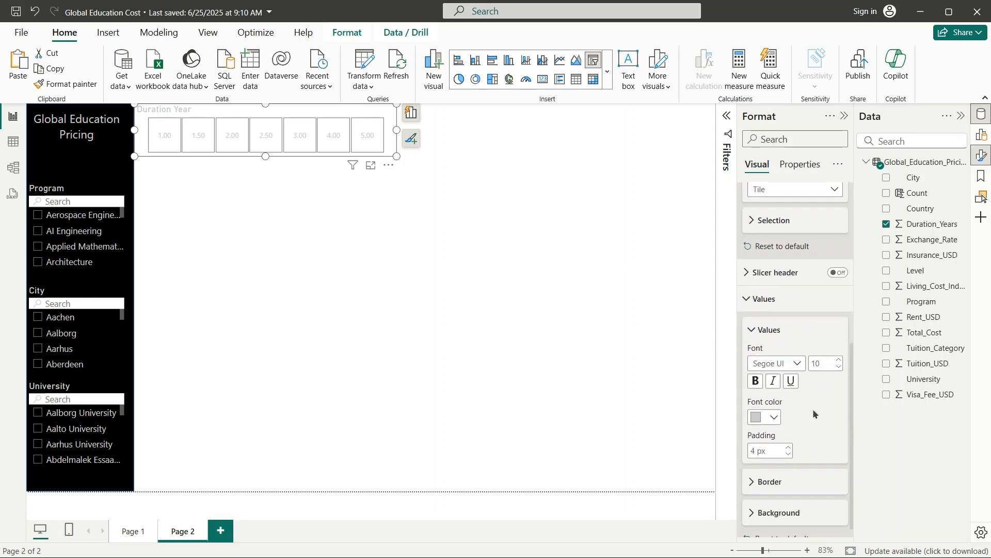
left_click(768, 417)
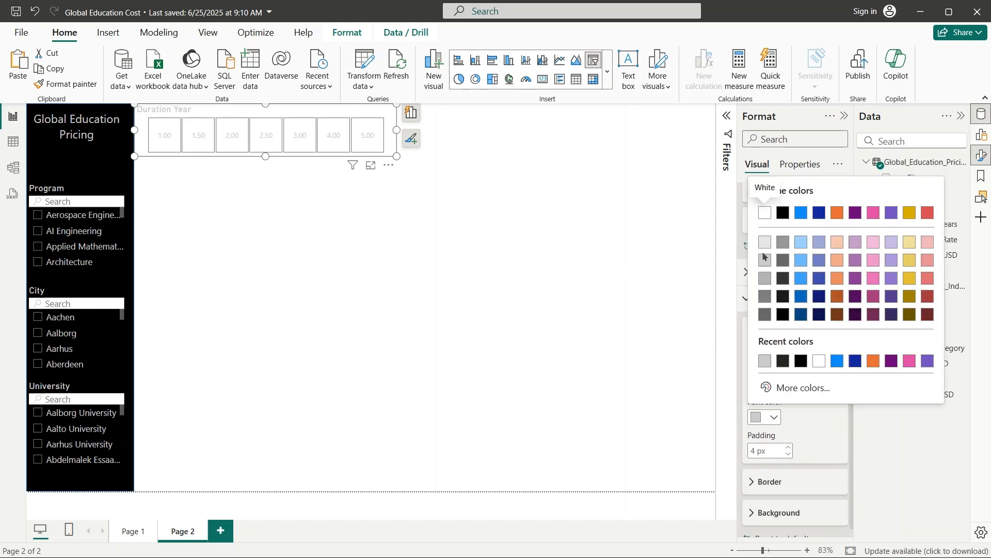
left_click(783, 313)
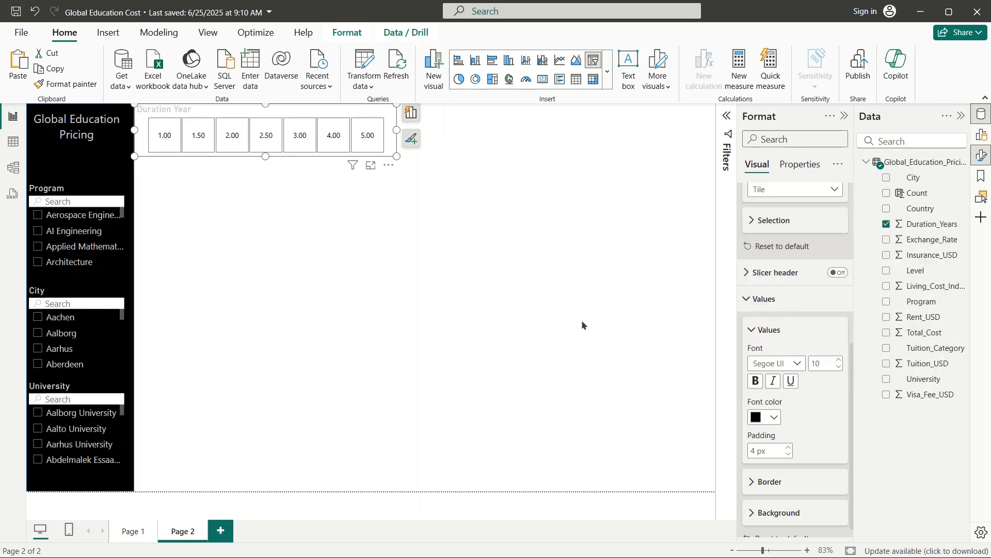
left_click(572, 323)
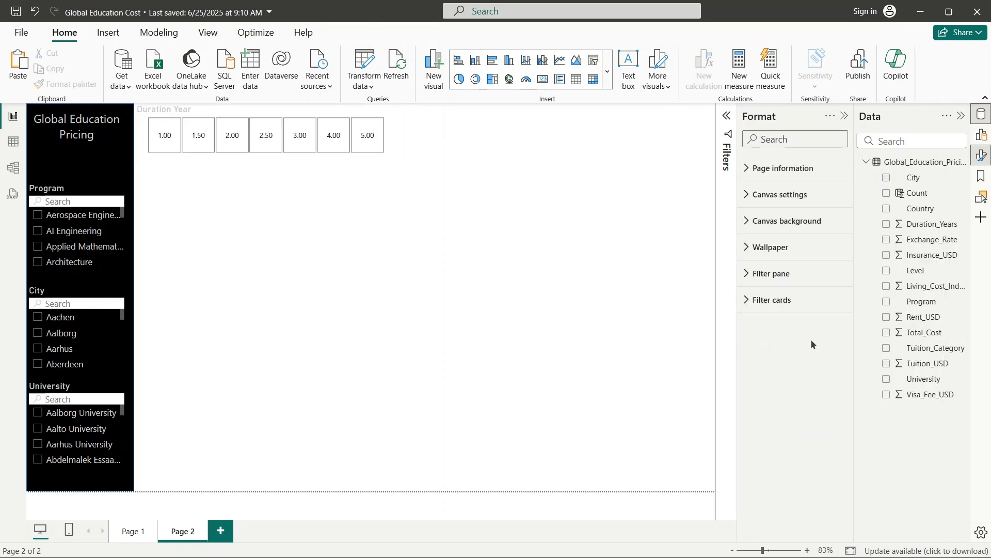
- Set the title text color of the Duration Year slicer to black
left_click(361, 112)
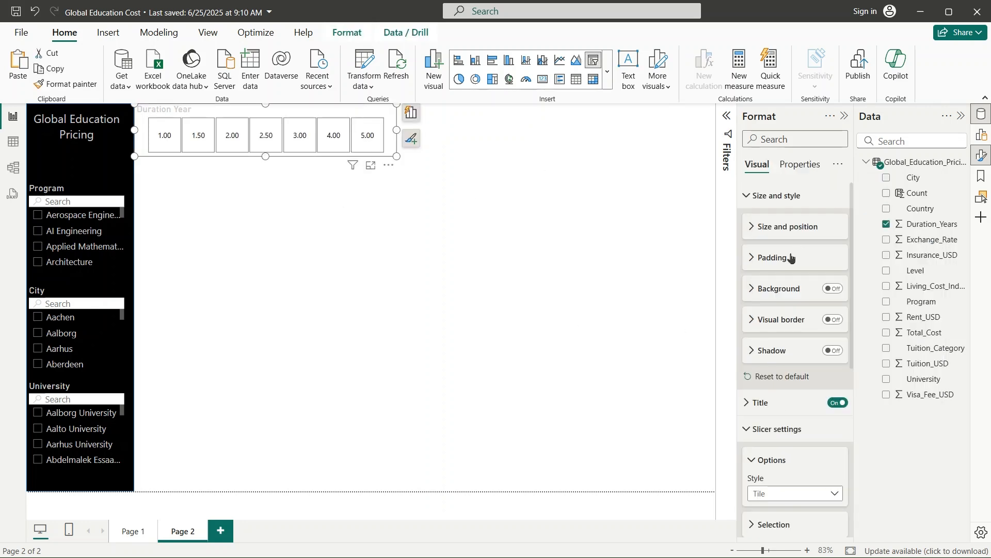
scroll(834, 401, "down", 1)
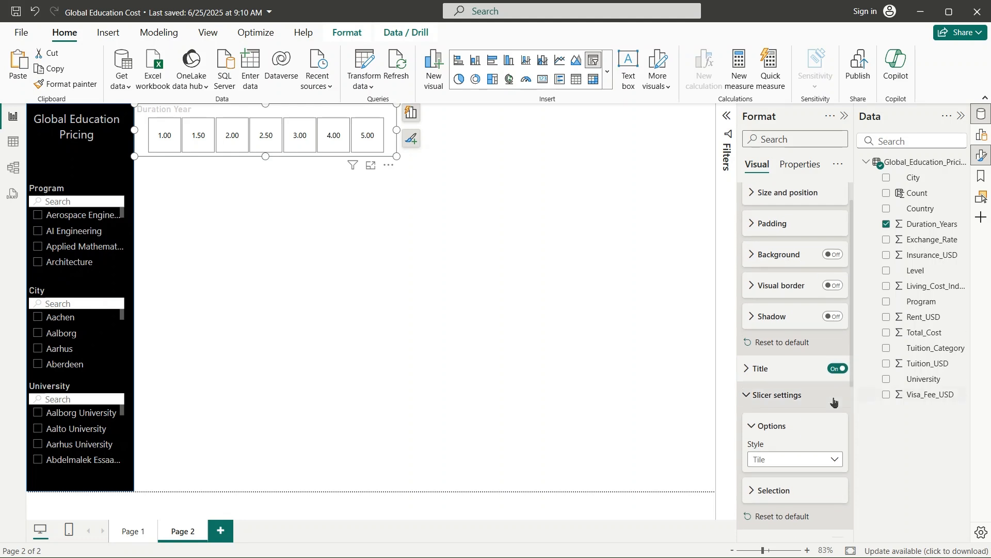
left_click(755, 368)
scroll(759, 372, "down", 1)
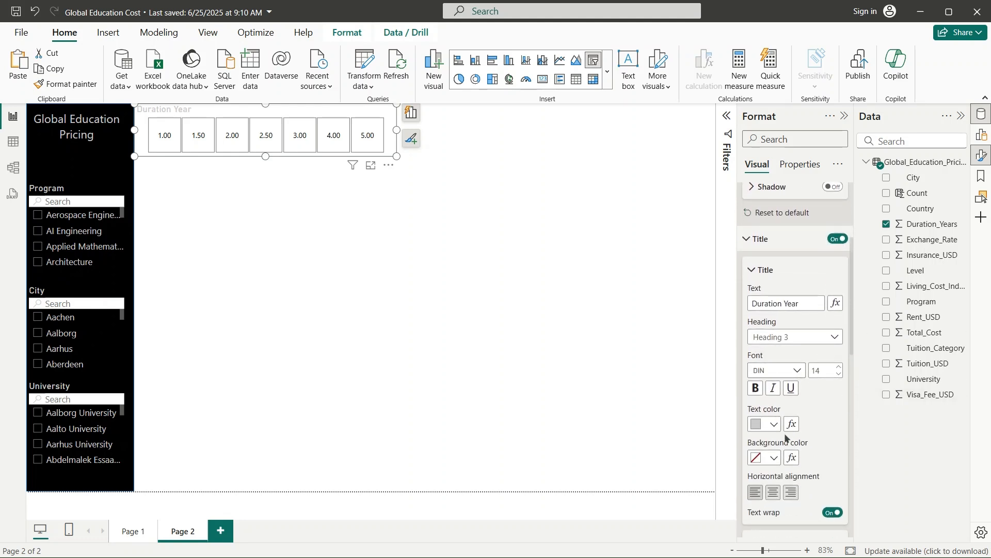
left_click(775, 425)
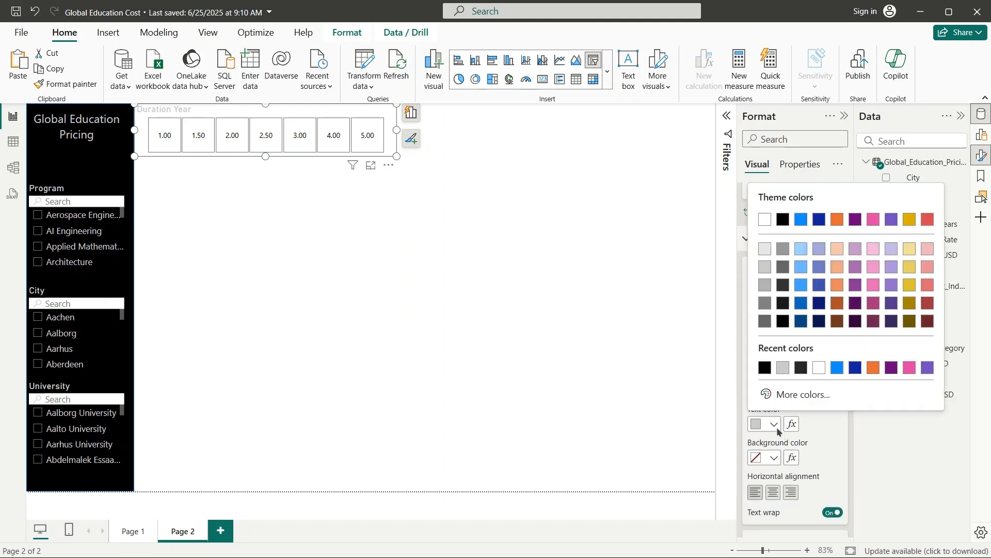
left_click(765, 367)
left_click(554, 361)
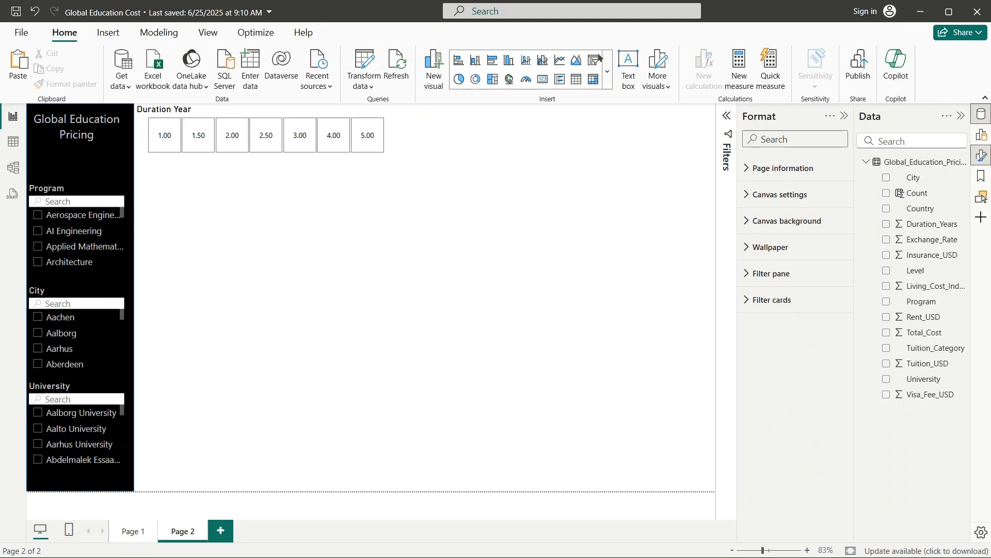
- Insert a new empty slicer on Page 2
left_click(607, 72)
scroll(559, 302, "down", 3)
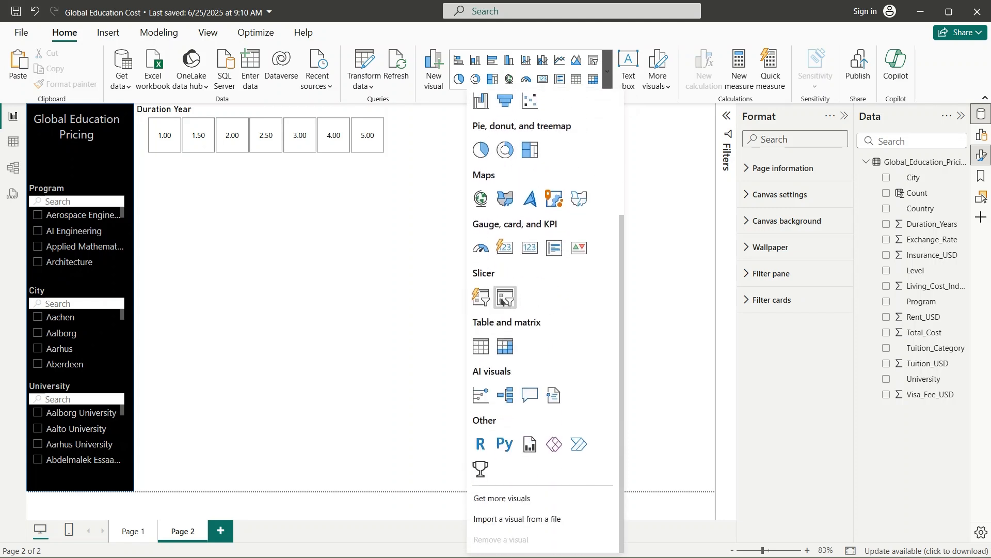
left_click(486, 304)
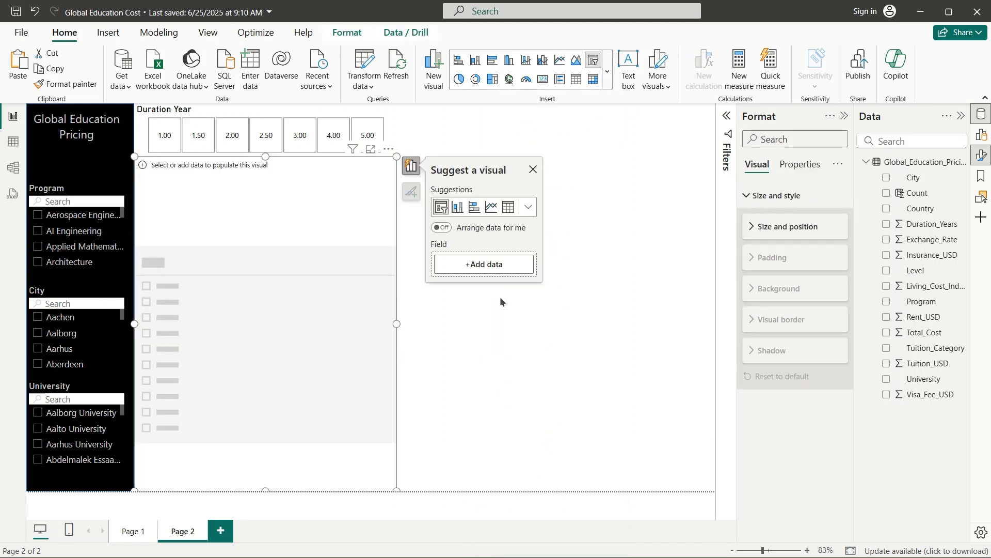
- Look through the available fields and the Global_Education_Pricing table data for a suitable field for the new slicer
left_click(480, 265)
scroll(596, 286, "down", 5)
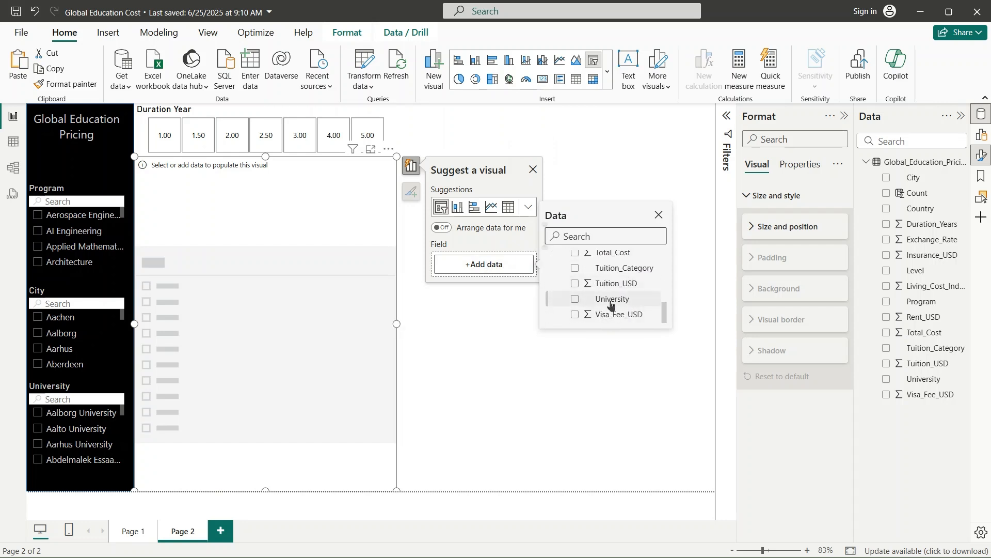
scroll(611, 304, "up", 4)
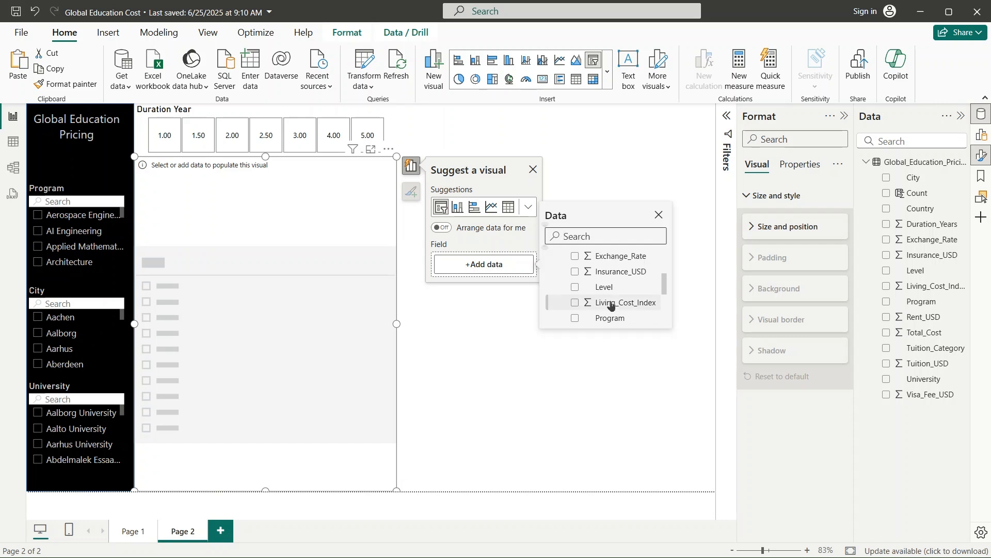
scroll(610, 304, "up", 4)
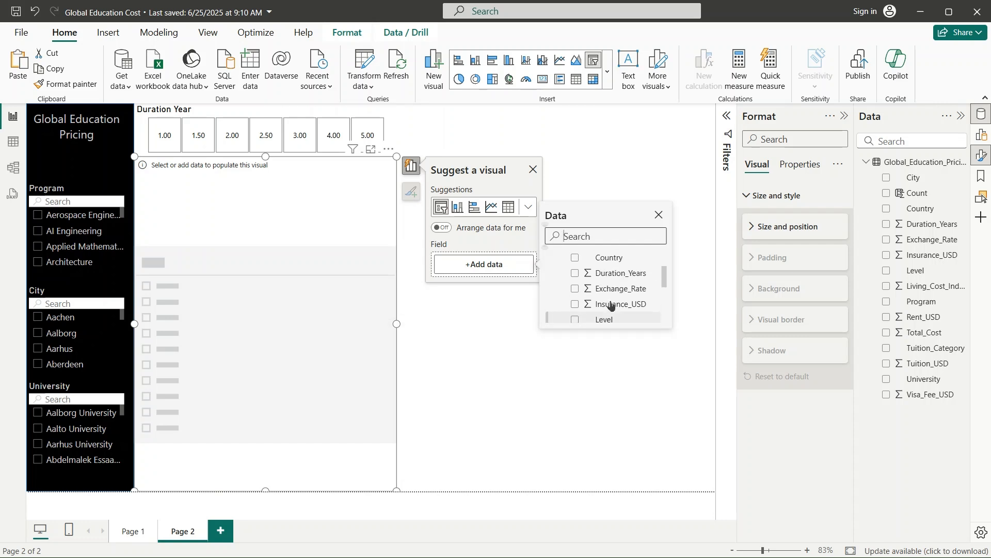
scroll(610, 306, "up", 1)
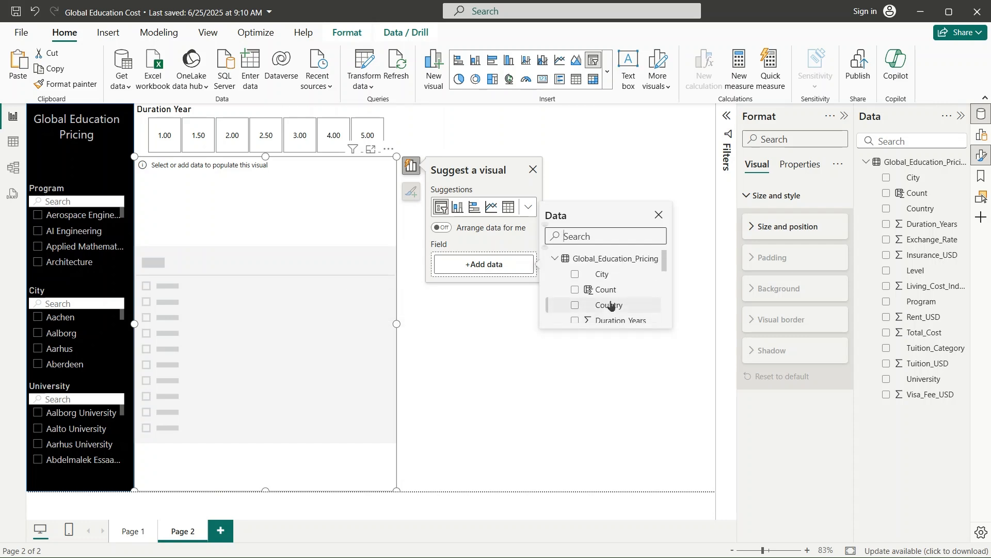
scroll(611, 306, "down", 5)
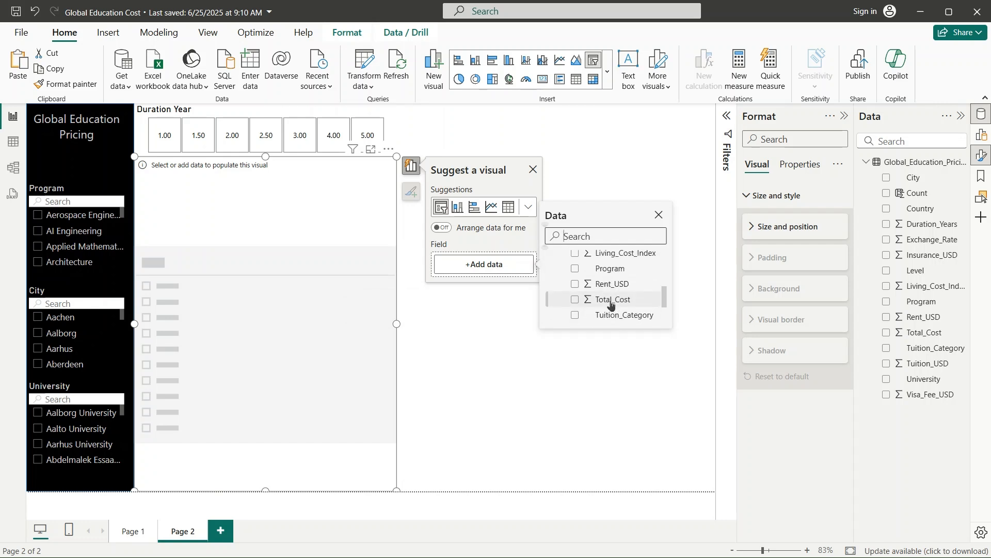
scroll(611, 305, "down", 3)
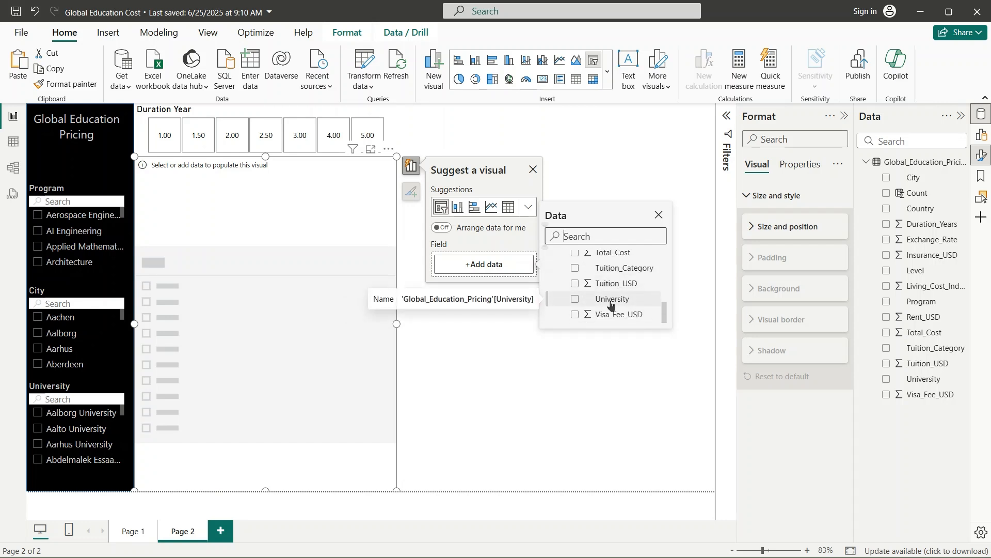
scroll(611, 306, "up", 3)
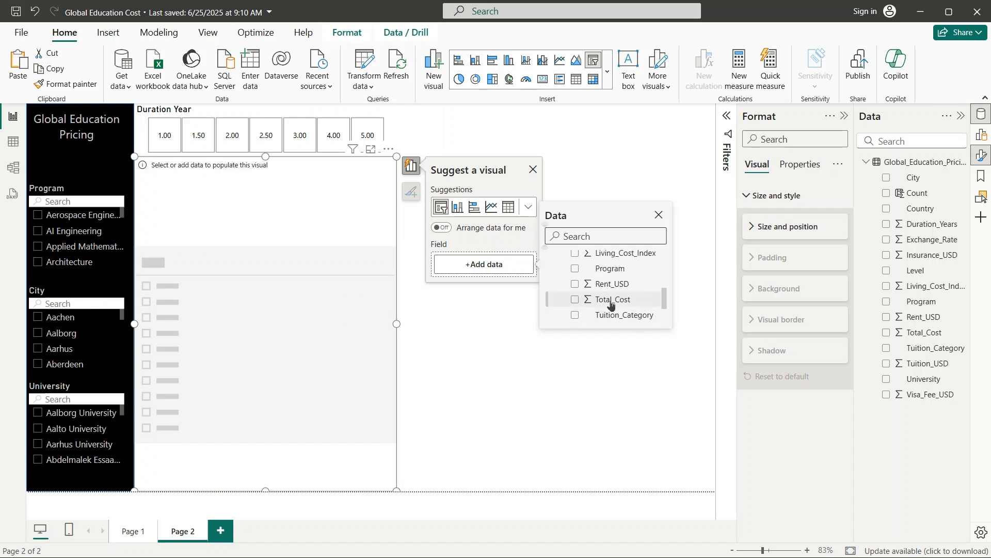
left_click(14, 142)
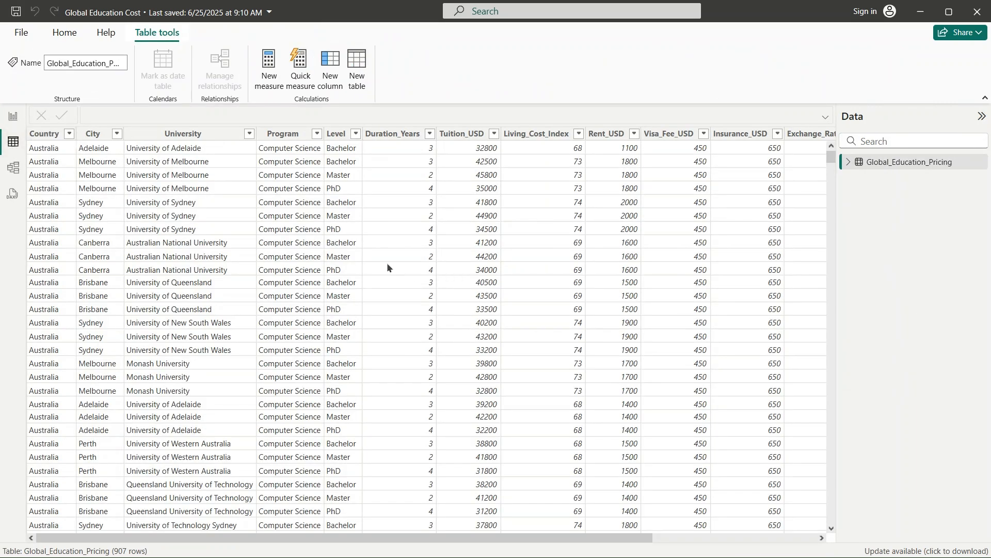
left_click(13, 119)
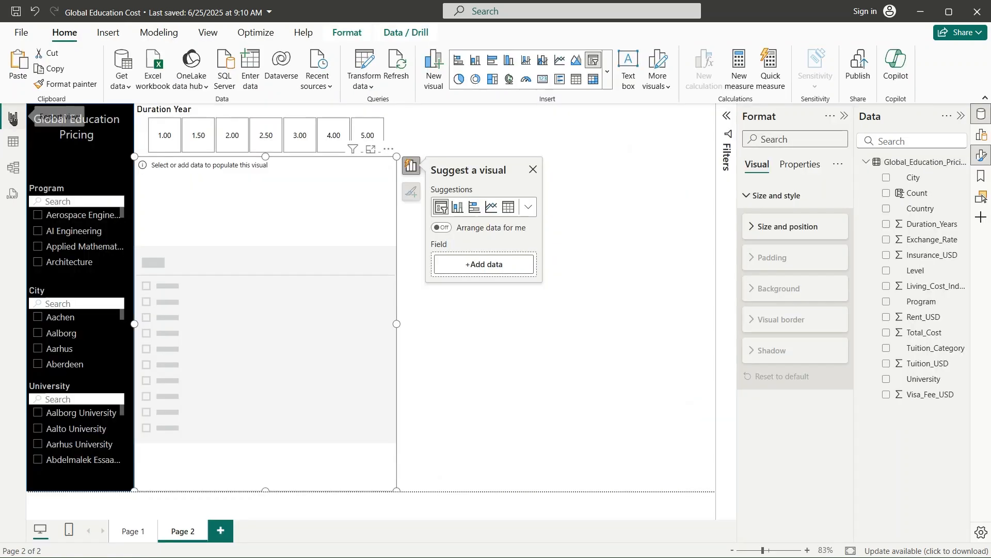
- Add the Level field to the empty slicer and move it to the canvas top beside the Duration Year slicer
left_click(497, 265)
scroll(620, 291, "down", 1)
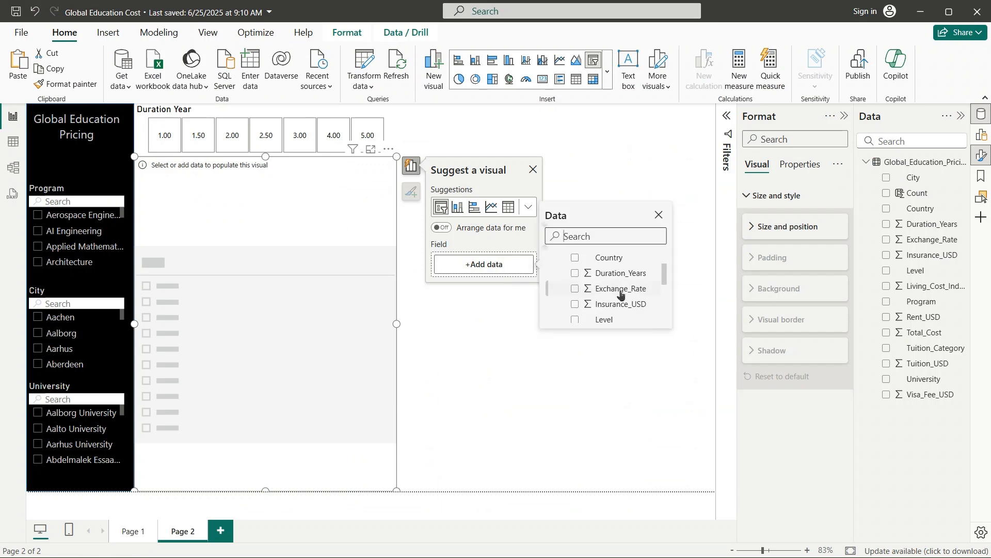
scroll(609, 297, "down", 1)
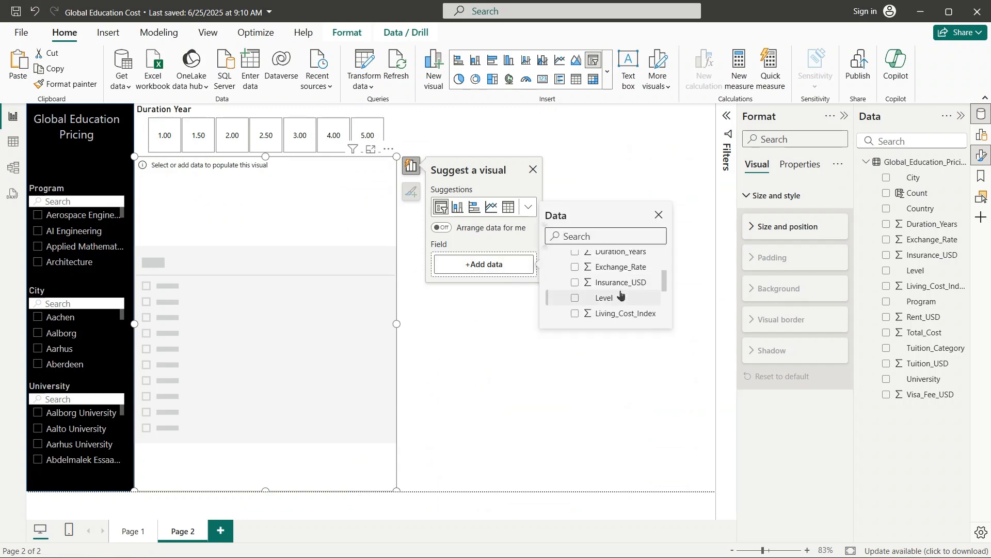
left_click(589, 299)
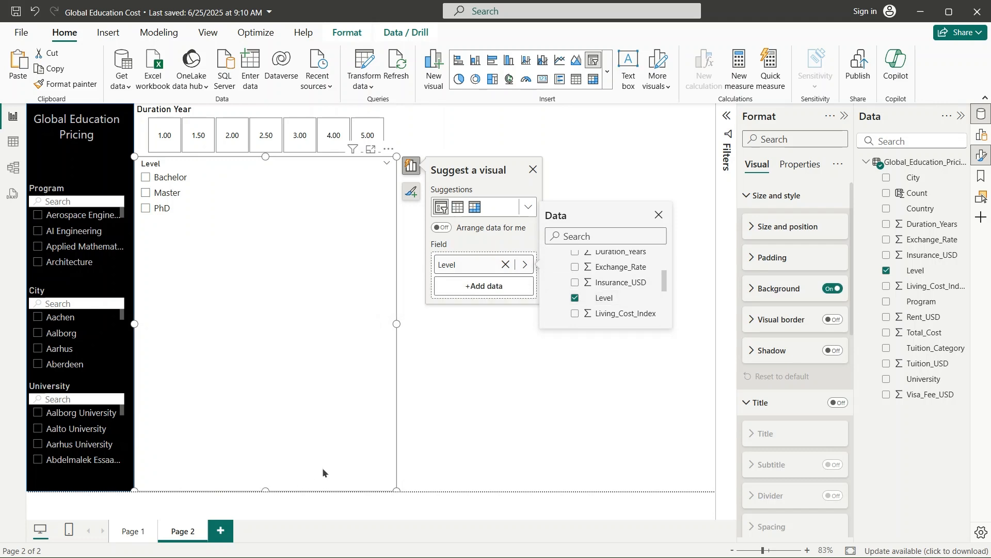
left_click(433, 415)
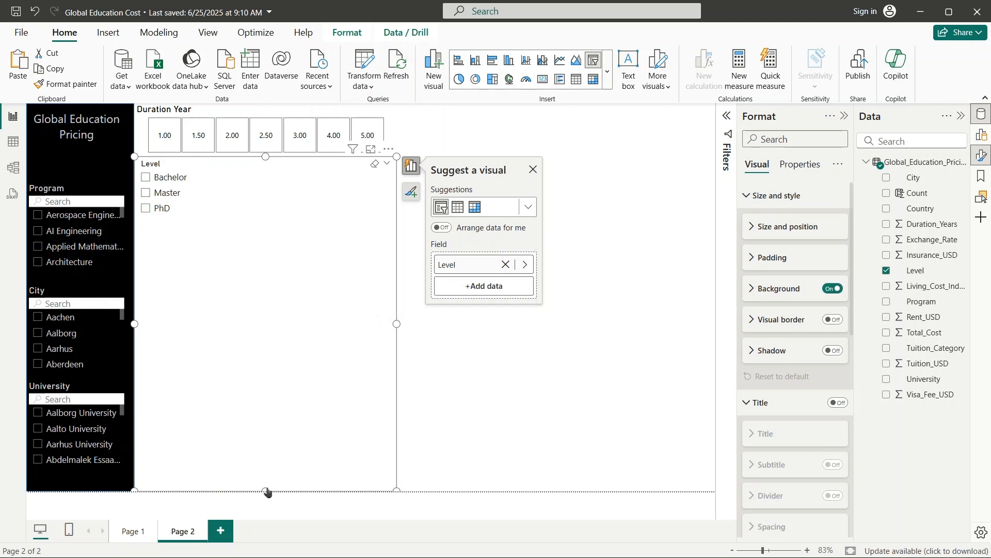
left_click_drag(267, 491, 541, 432)
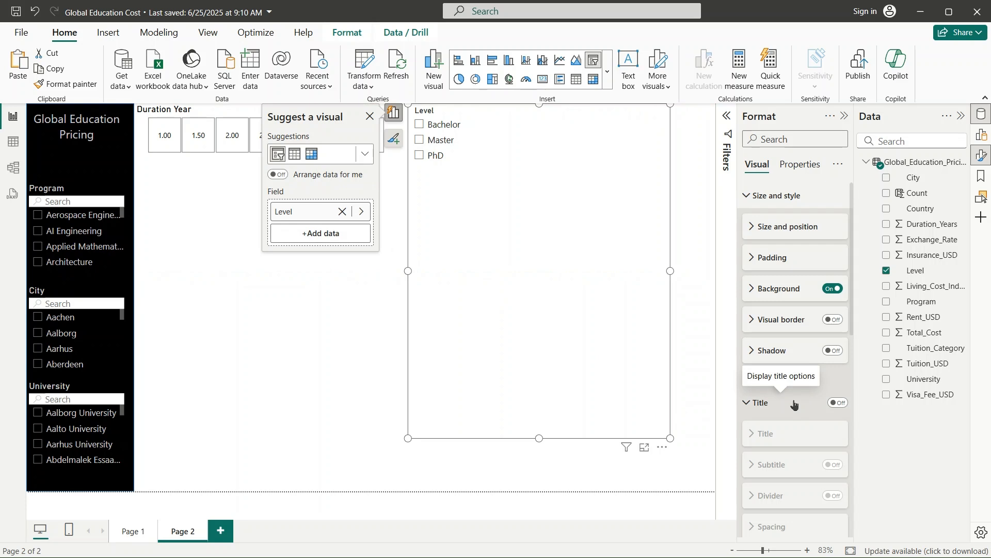
- Set the style of the Level slicer to Tile in its slicer settings
scroll(794, 404, "down", 3)
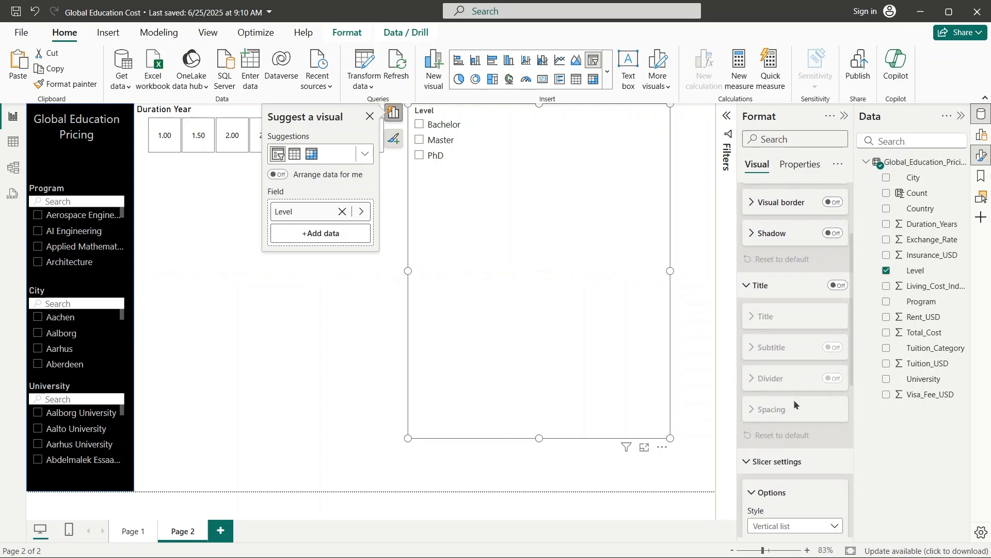
scroll(794, 403, "down", 2)
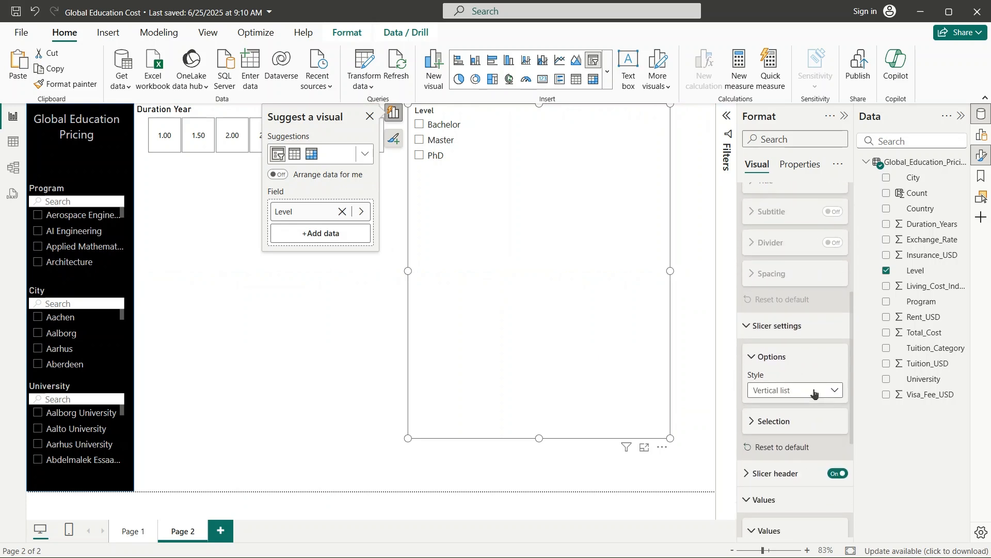
left_click(815, 391)
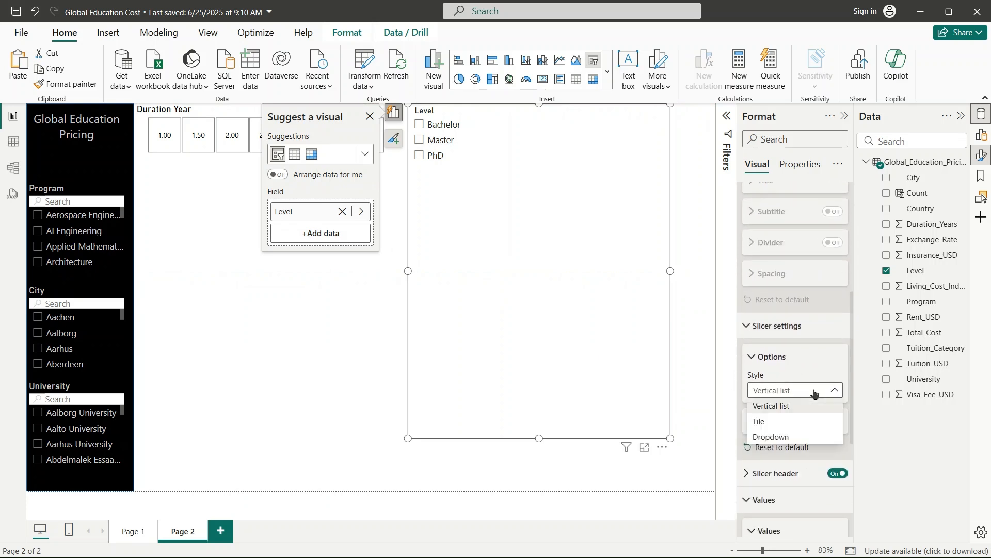
left_click(772, 423)
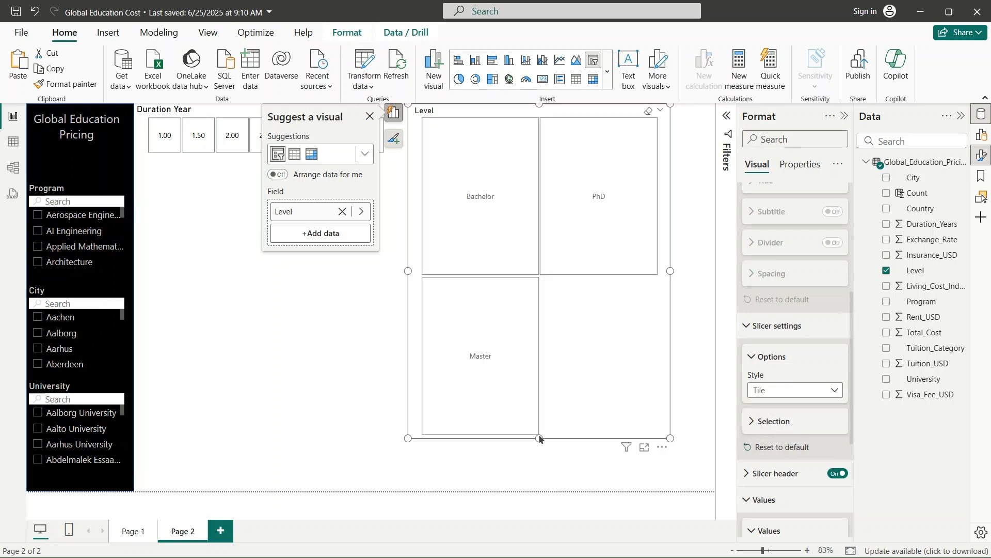
- Shorten the Level slicer to a single row of tiles and move it against the canvas's right edge
left_click_drag(536, 438, 530, 159)
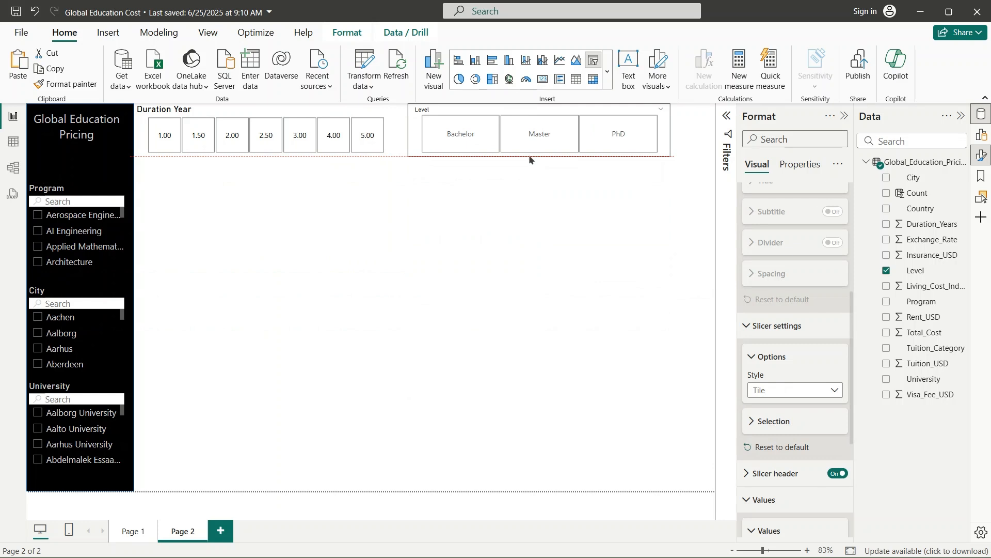
left_click(614, 255)
left_click_drag(593, 113, 617, 111)
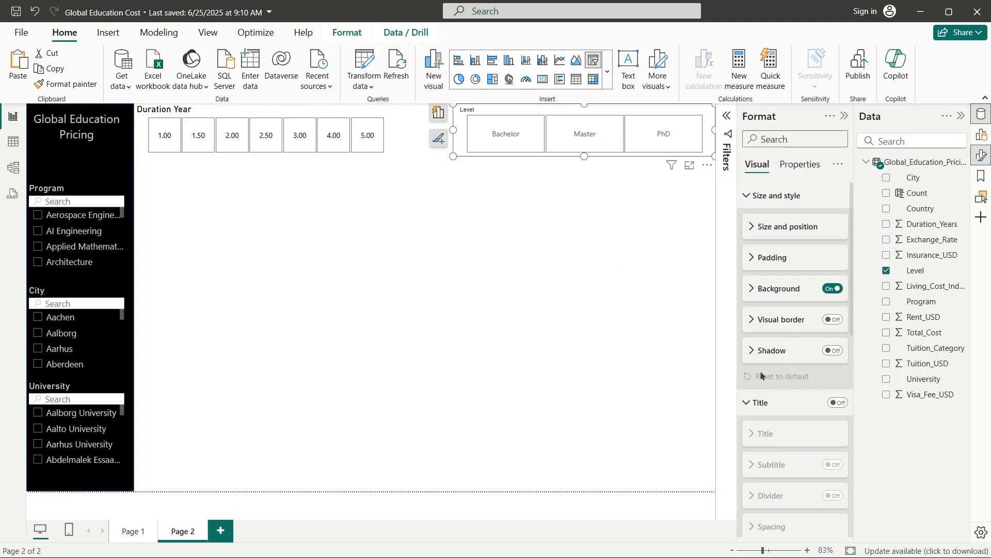
- Turn off the slicer header of the Level slicer
scroll(762, 375, "down", 5)
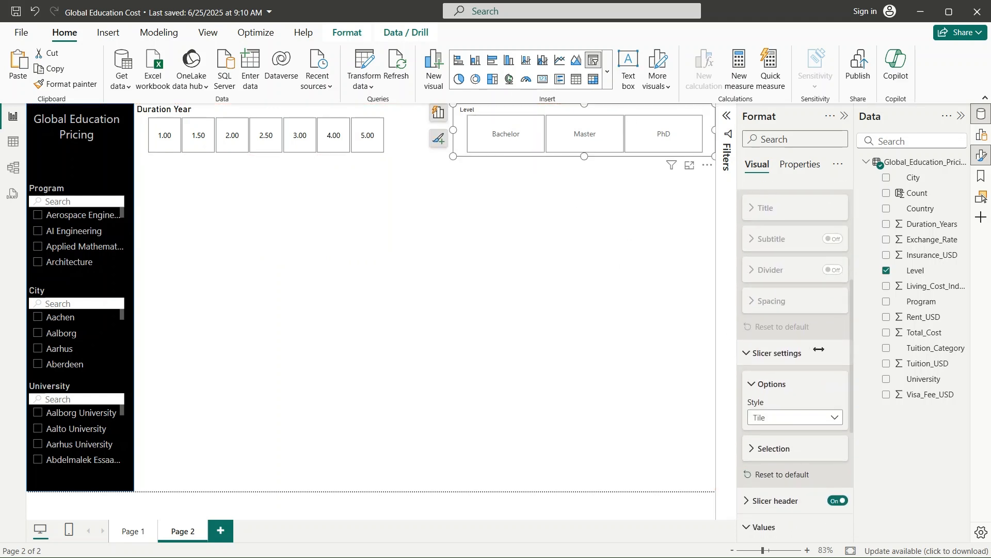
scroll(845, 402, "down", 3)
left_click(750, 414)
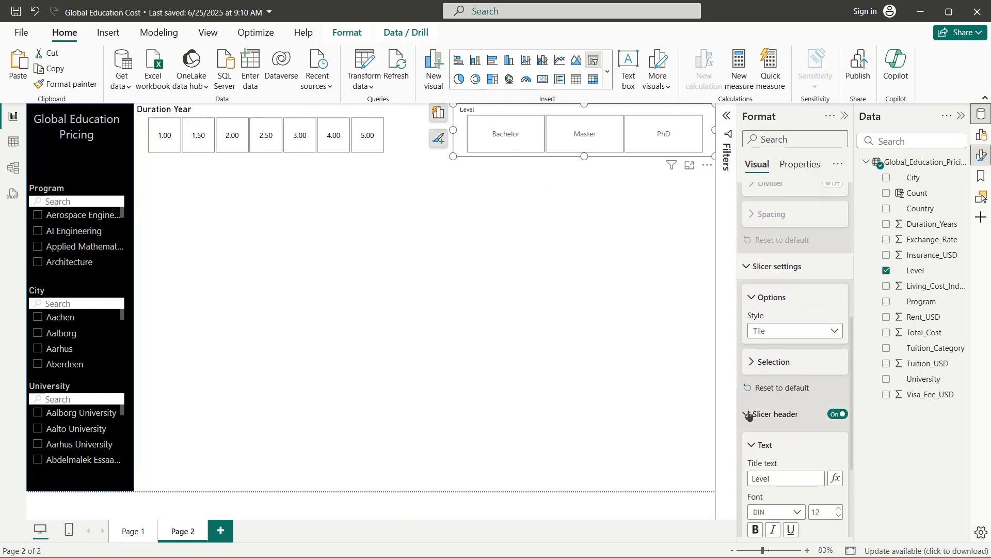
scroll(804, 348, "down", 4)
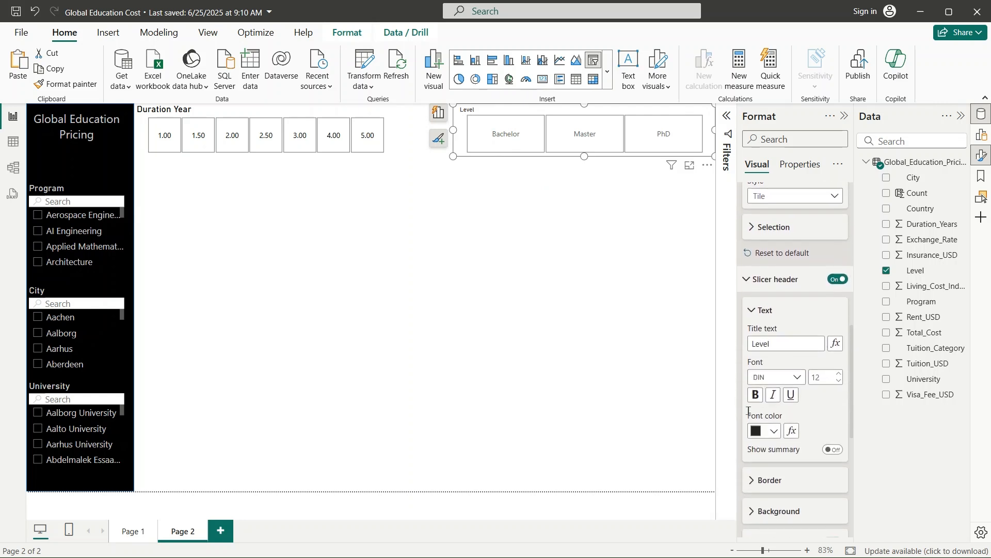
left_click(838, 272)
- Turn on the title of the Level slicer and set its text to "Degree"
scroll(842, 272, "up", 5)
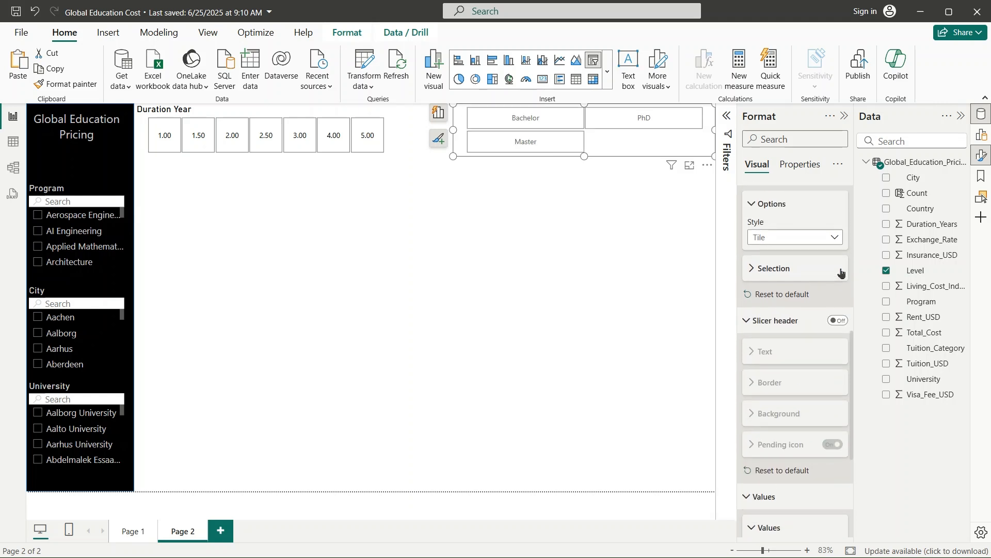
scroll(842, 273, "up", 3)
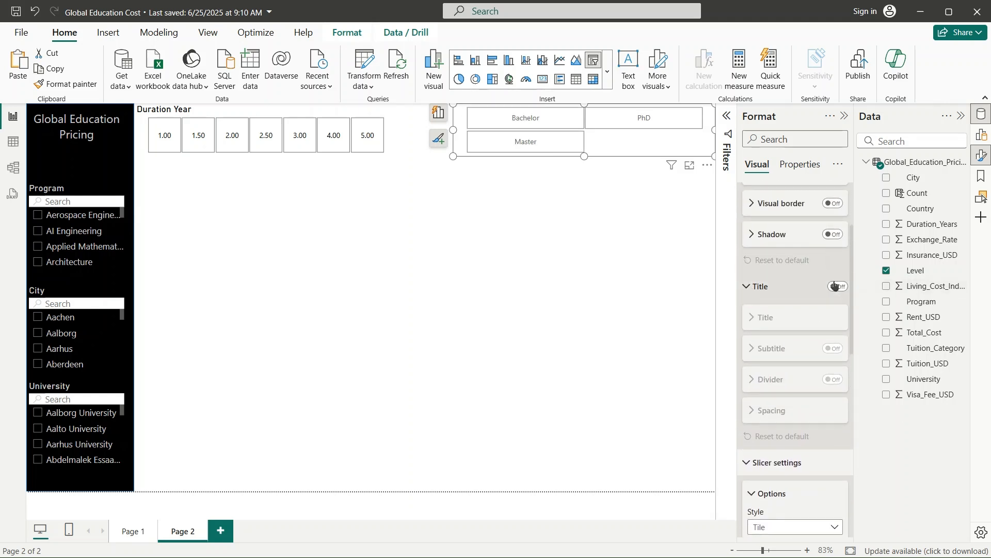
left_click(834, 285)
left_click(784, 356)
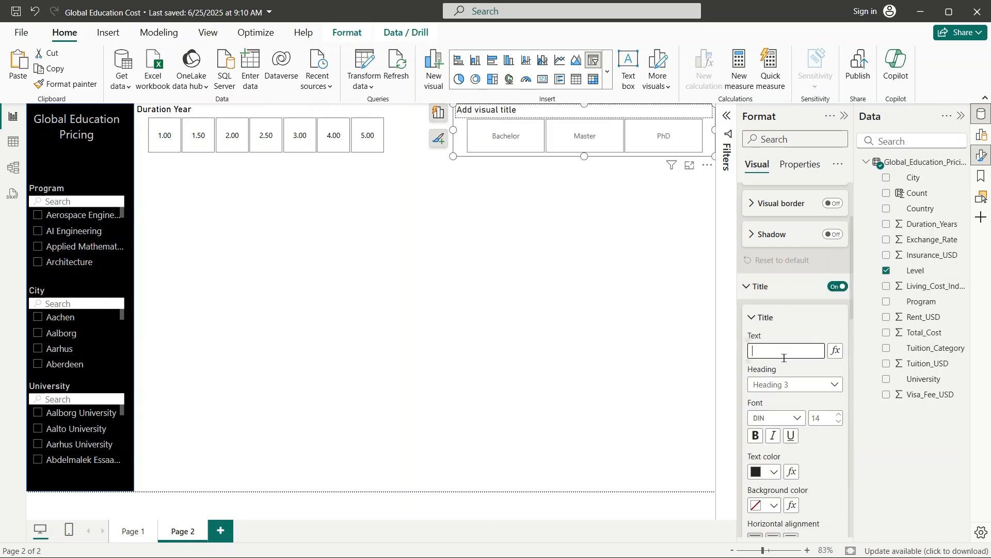
type("Dre")
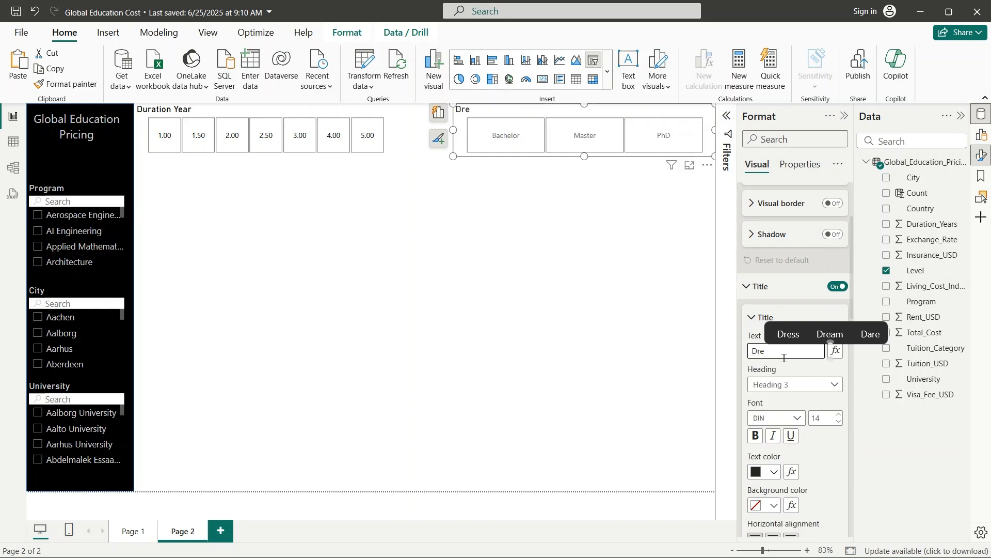
key("BackSpace")
type("gree")
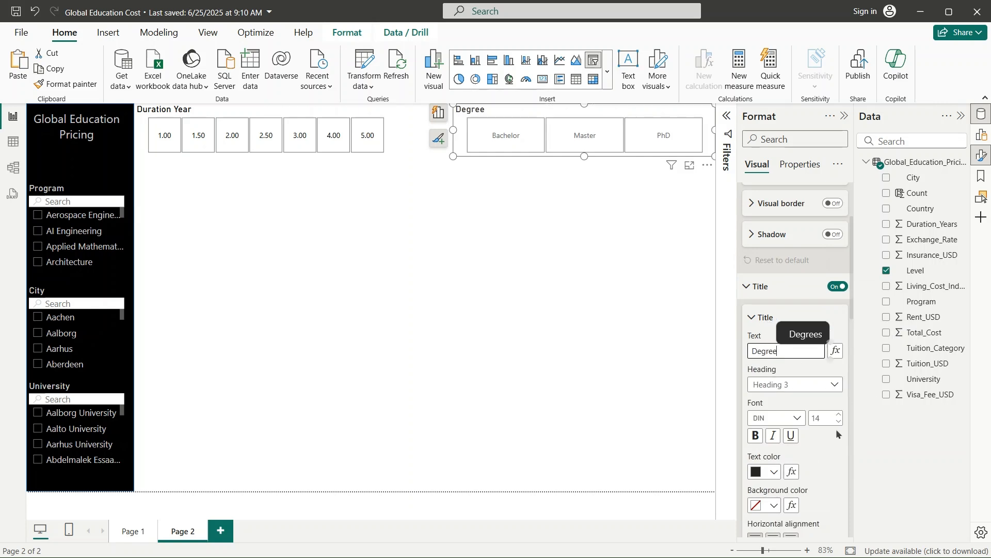
- Widen the Duration Year slicer and extend the Degree slicer toward it so the two meet along the top of the canvas
left_click(651, 381)
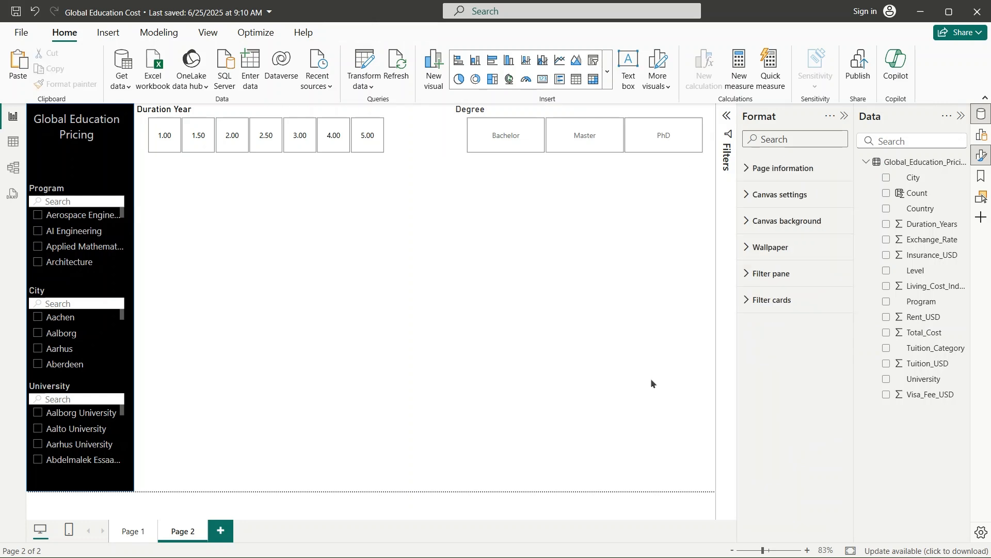
left_click(366, 107)
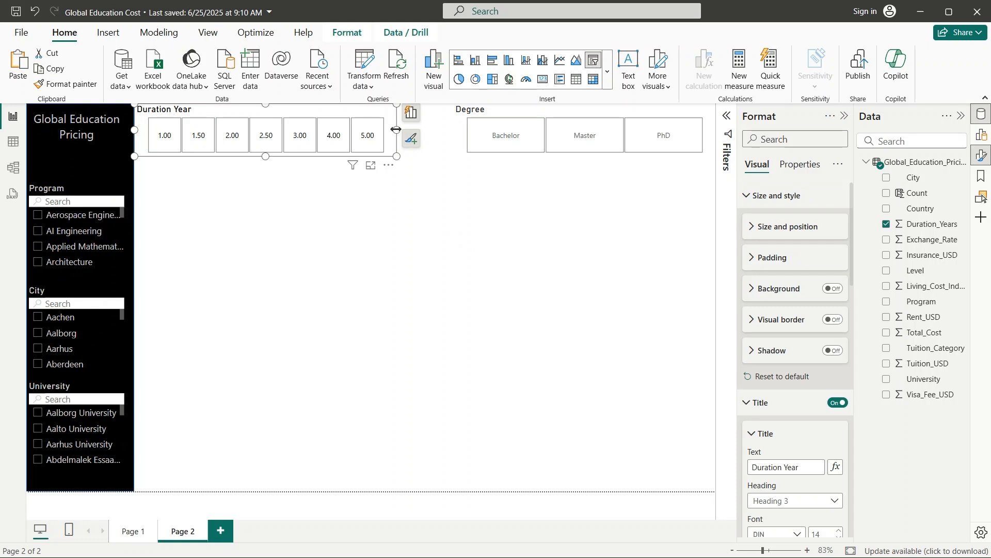
left_click_drag(405, 131, 437, 127)
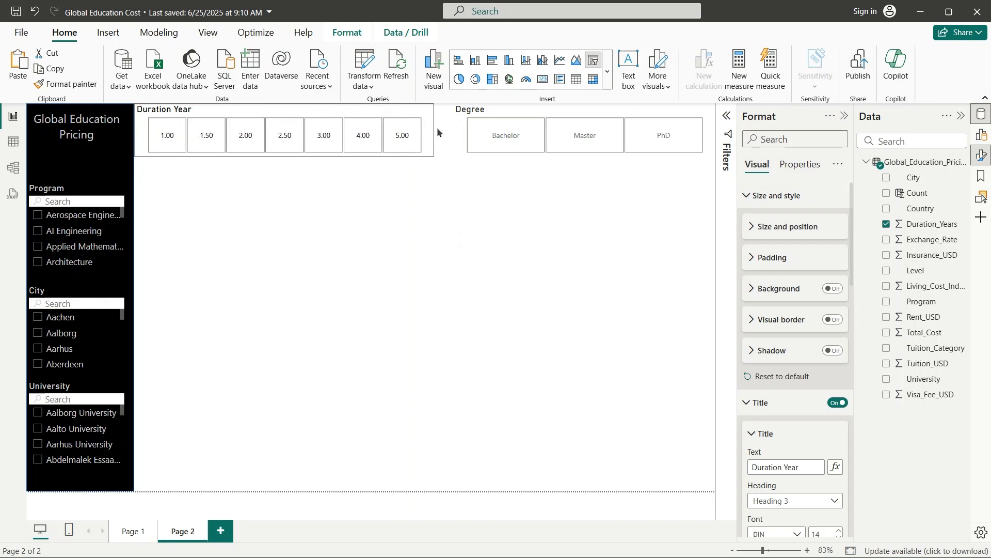
left_click(511, 109)
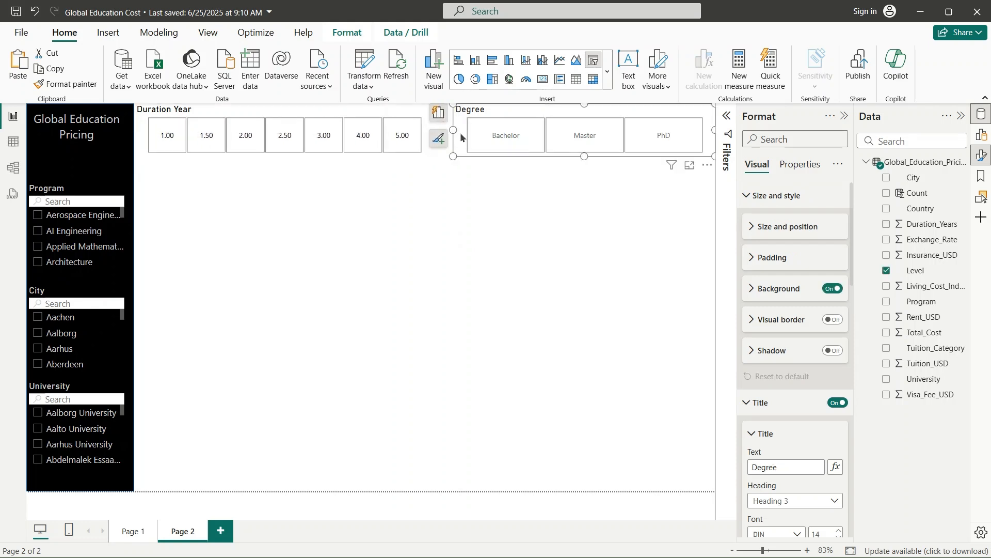
left_click_drag(453, 132, 433, 134)
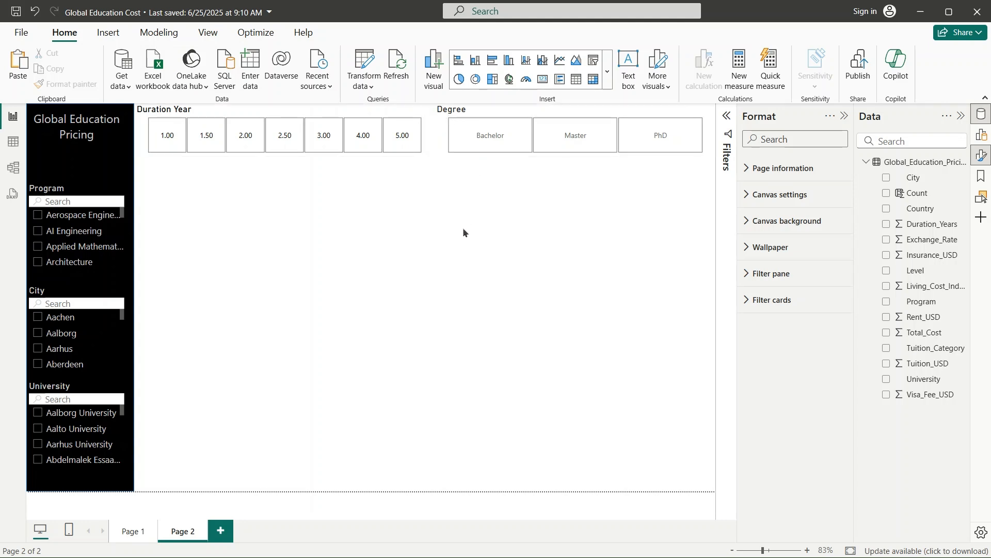
- Center the title of the Duration Year slicer horizontally
left_click(294, 109)
scroll(771, 383, "down", 2)
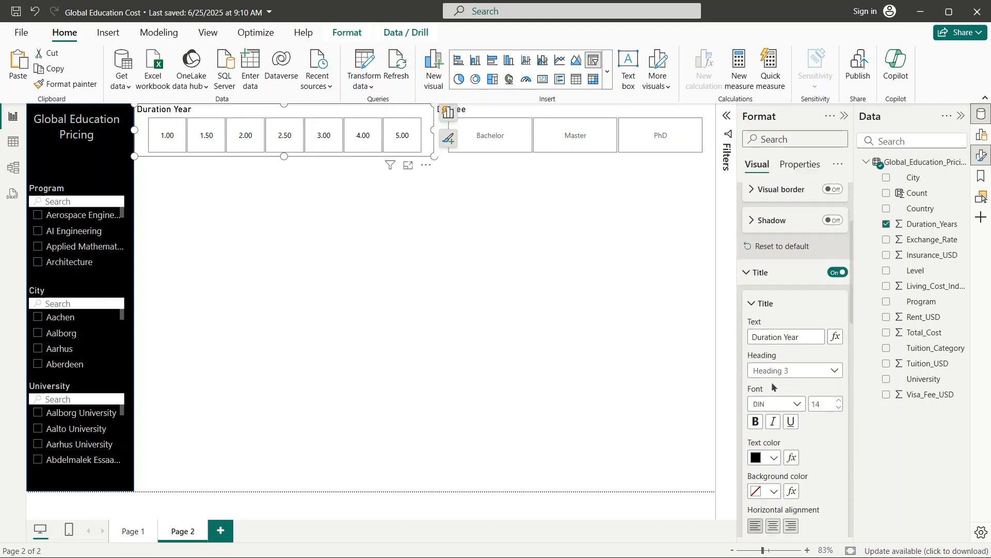
scroll(805, 493, "down", 1)
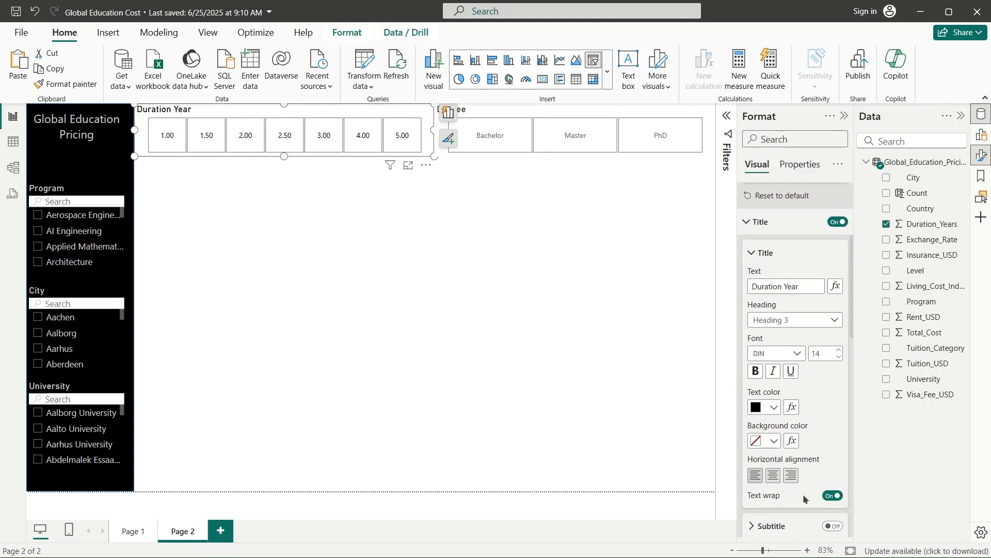
left_click(773, 476)
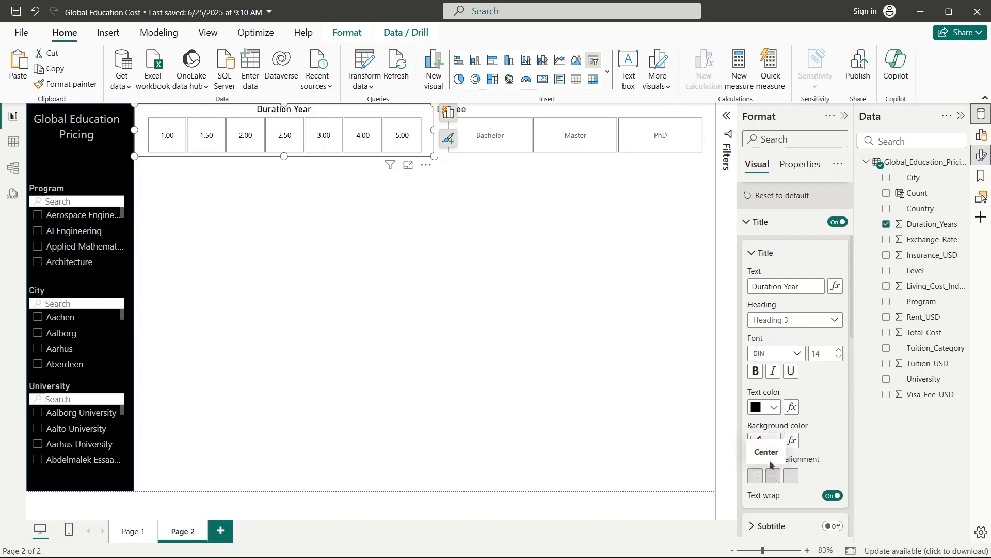
left_click(477, 260)
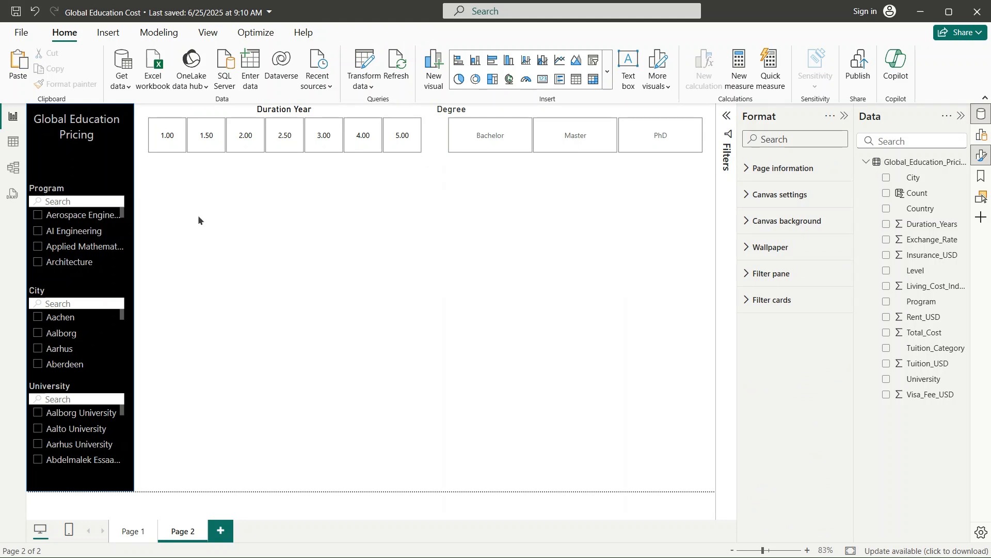
- Look through the Duration Year slicer's format options and collapse the Title, Slicer settings, Slicer header and Values sections
left_click(363, 106)
scroll(807, 274, "down", 1)
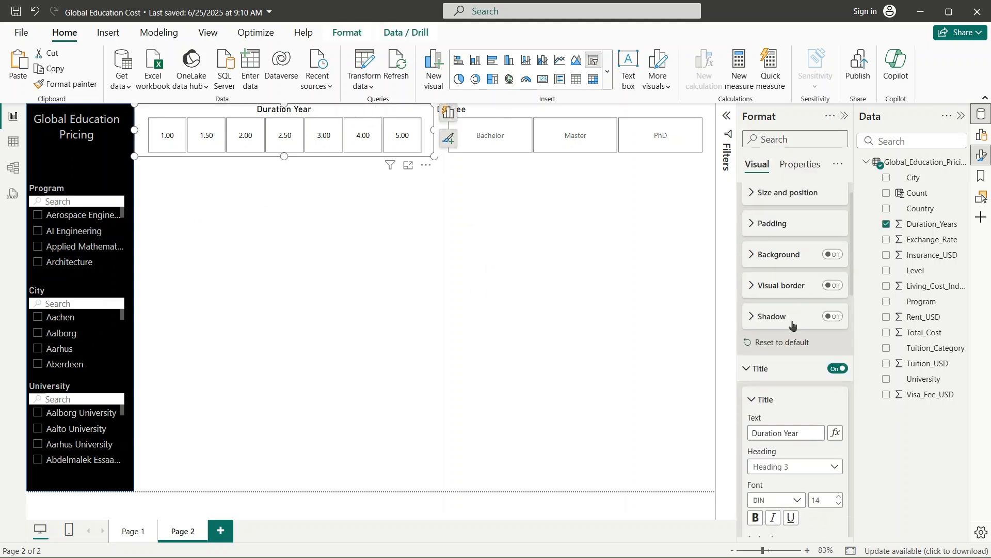
scroll(792, 324, "down", 5)
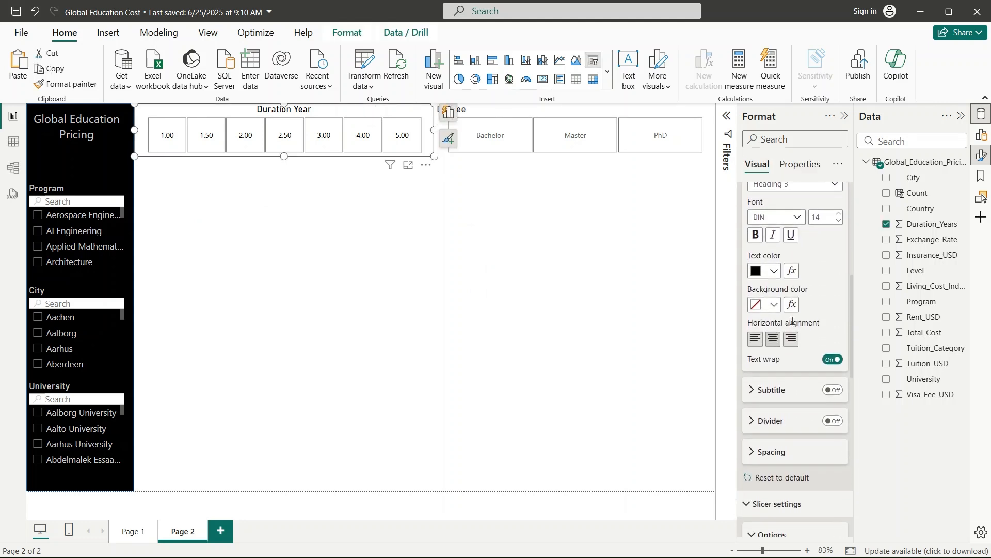
scroll(793, 322, "down", 3)
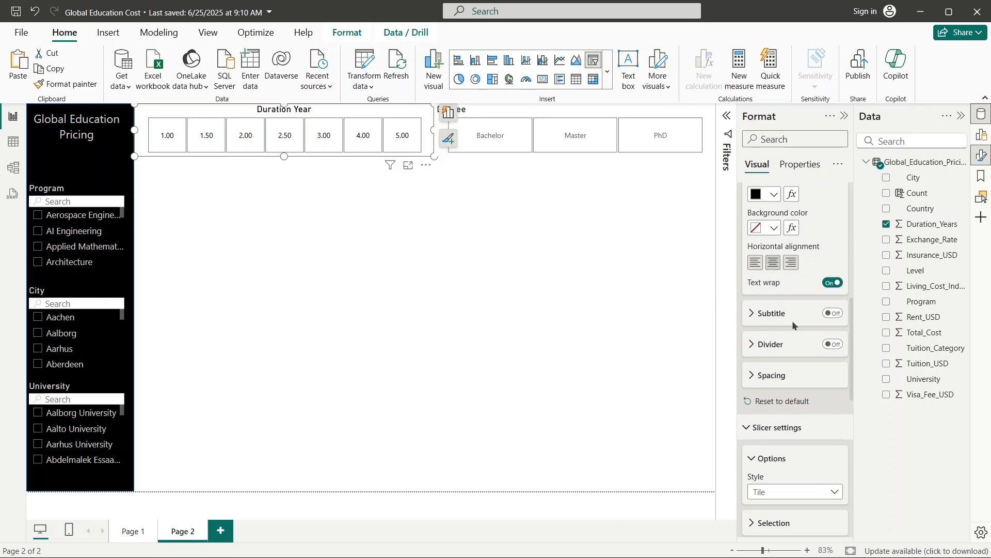
scroll(792, 324, "up", 10)
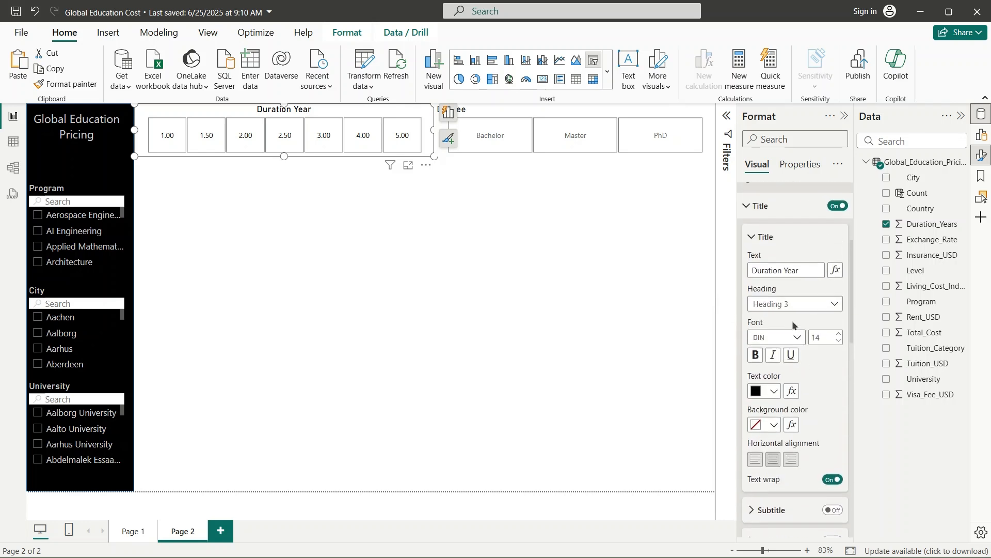
scroll(775, 320, "down", 5)
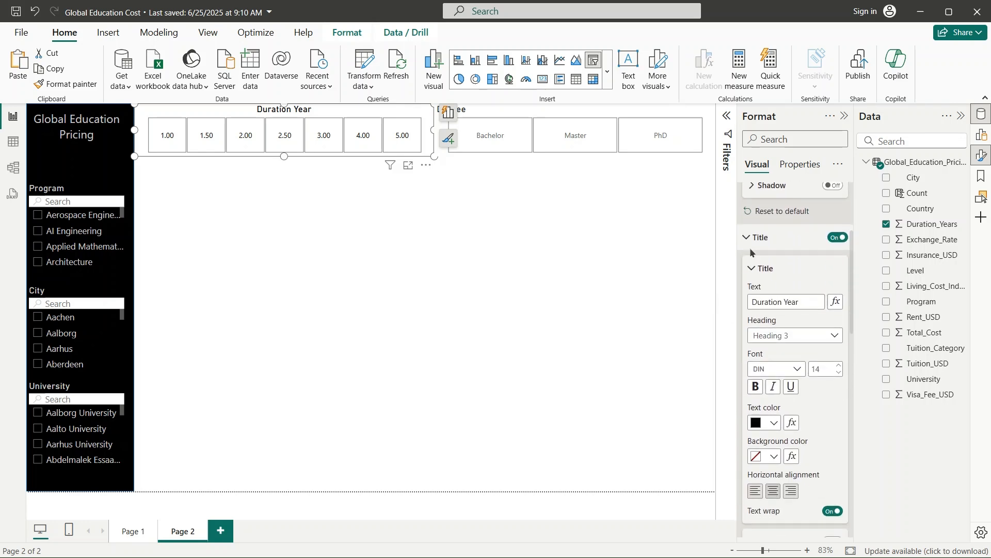
left_click(749, 241)
scroll(748, 247, "down", 1)
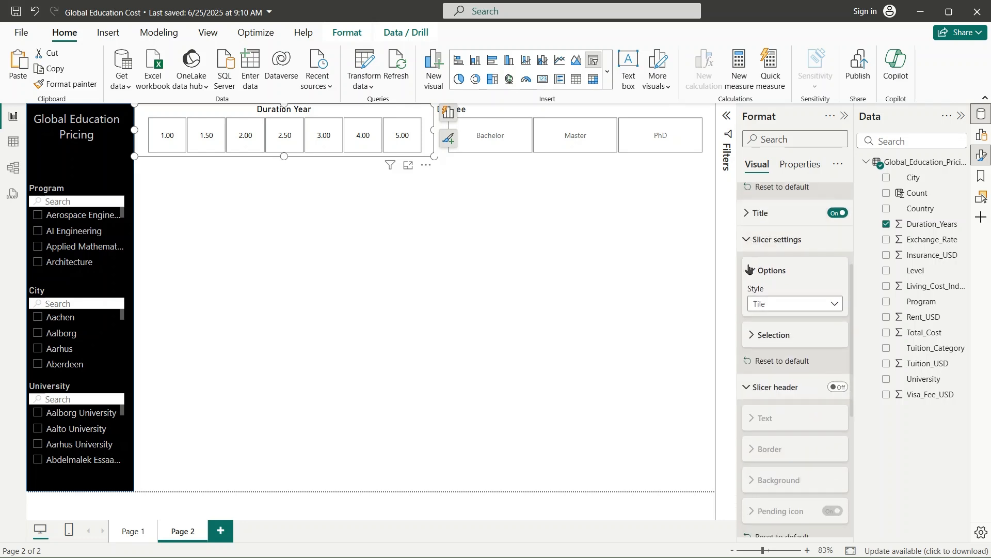
left_click(748, 243)
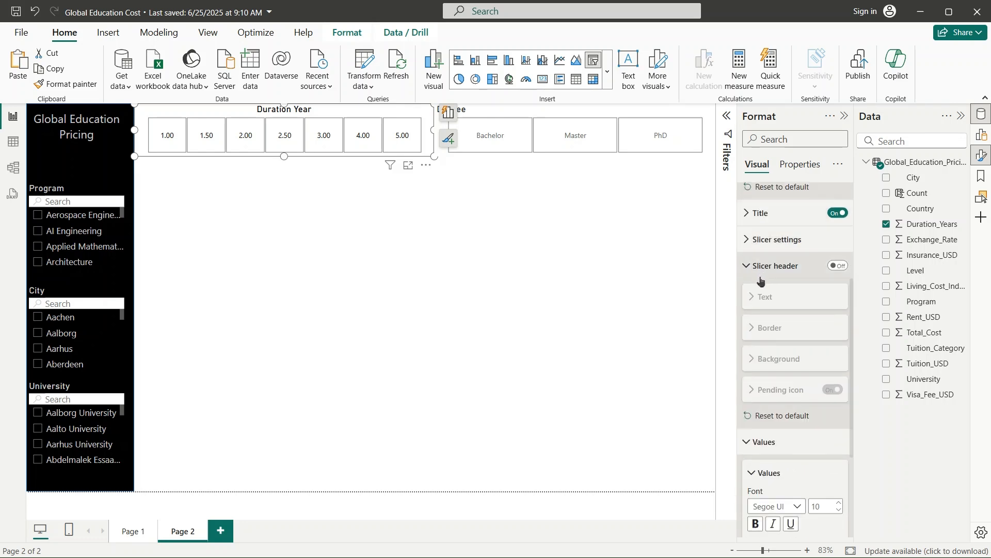
left_click(746, 268)
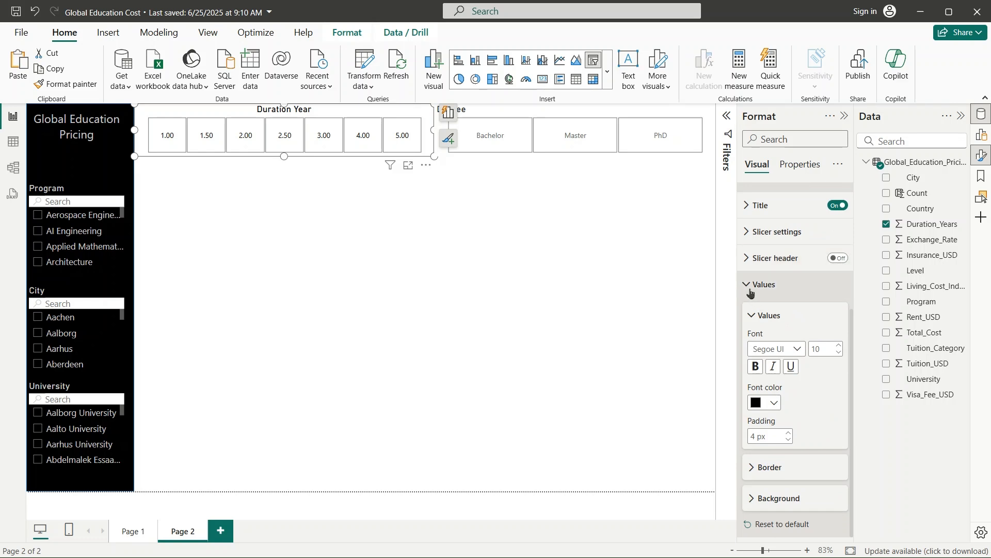
left_click(746, 289)
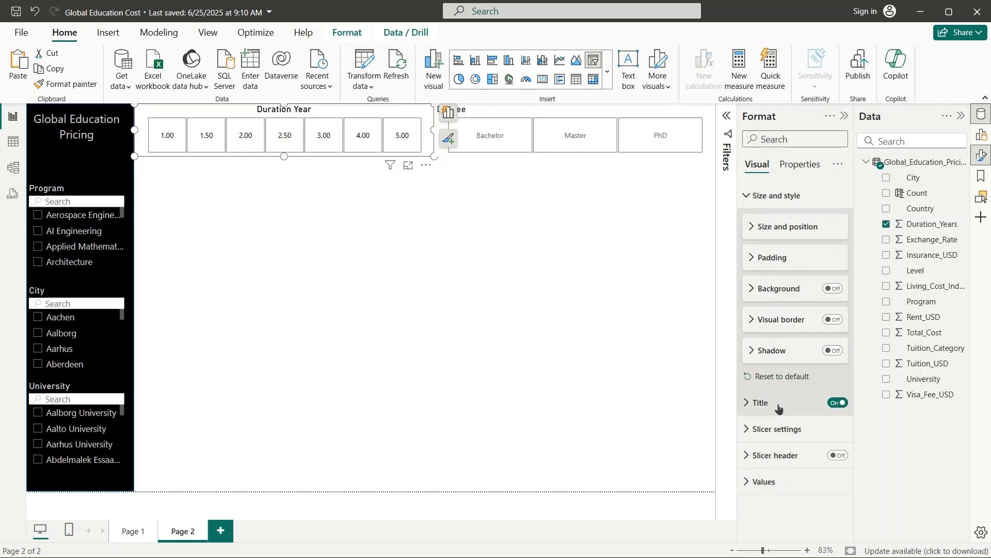
- Set the values background color of the Duration Year slicer's tiles to blue (#41A4FF)
left_click(748, 482)
scroll(752, 482, "down", 3)
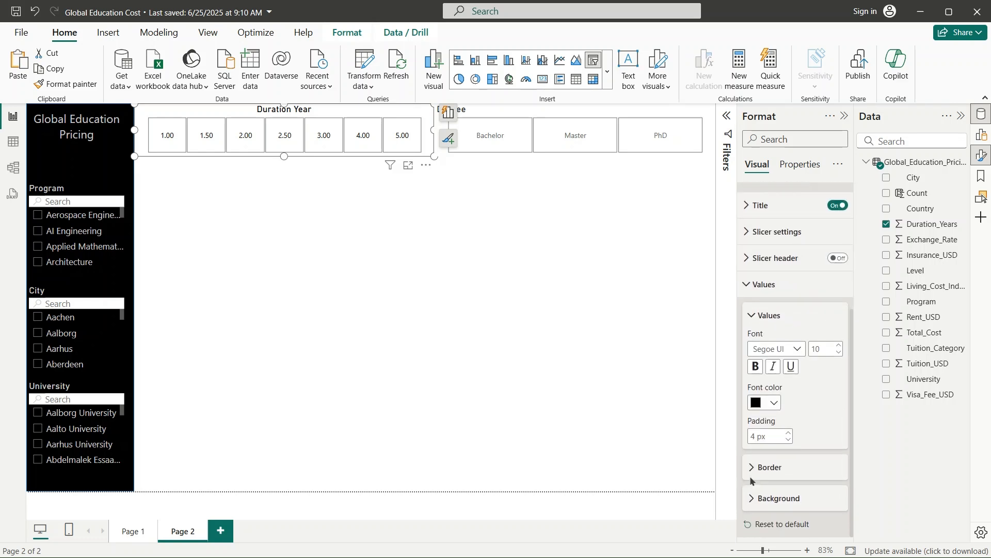
left_click(753, 468)
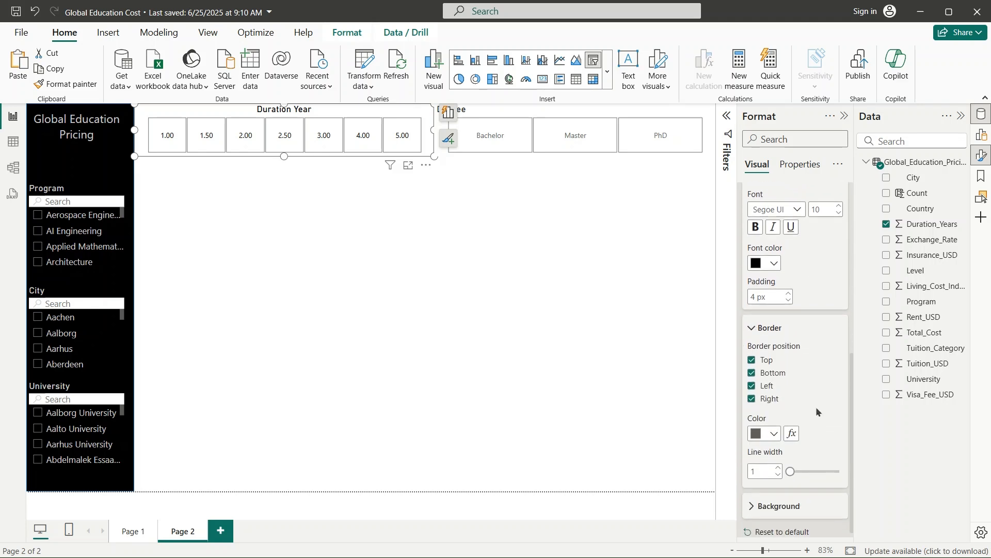
left_click(752, 325)
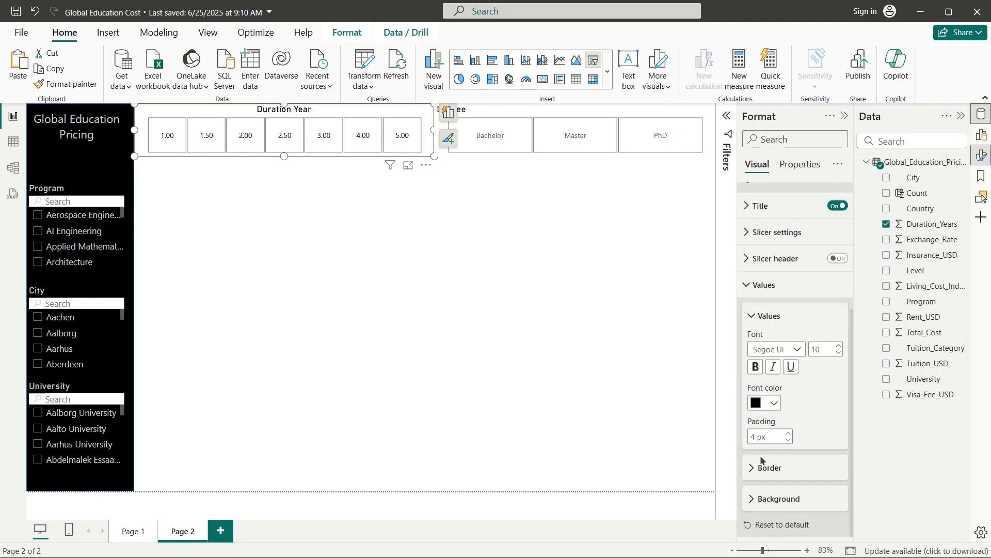
left_click(754, 498)
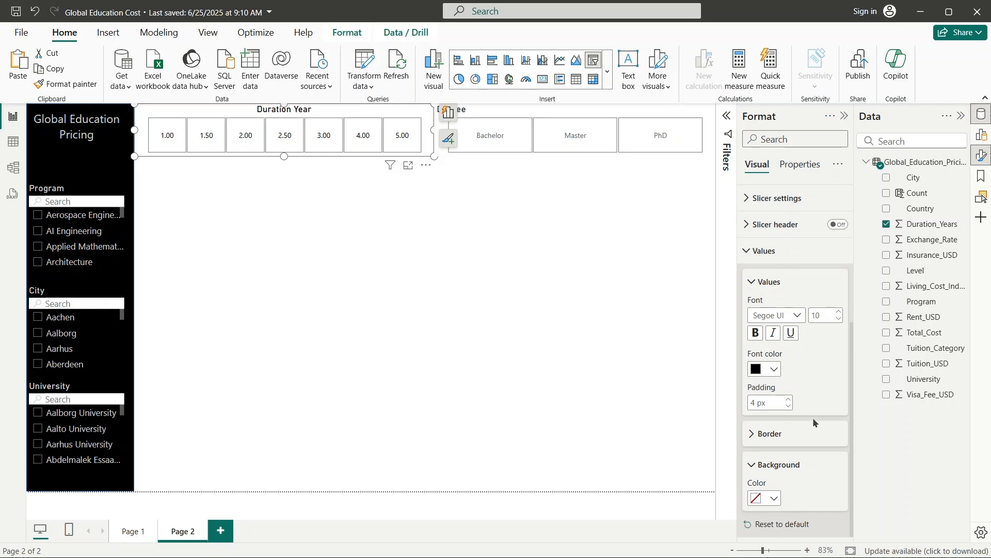
left_click(773, 499)
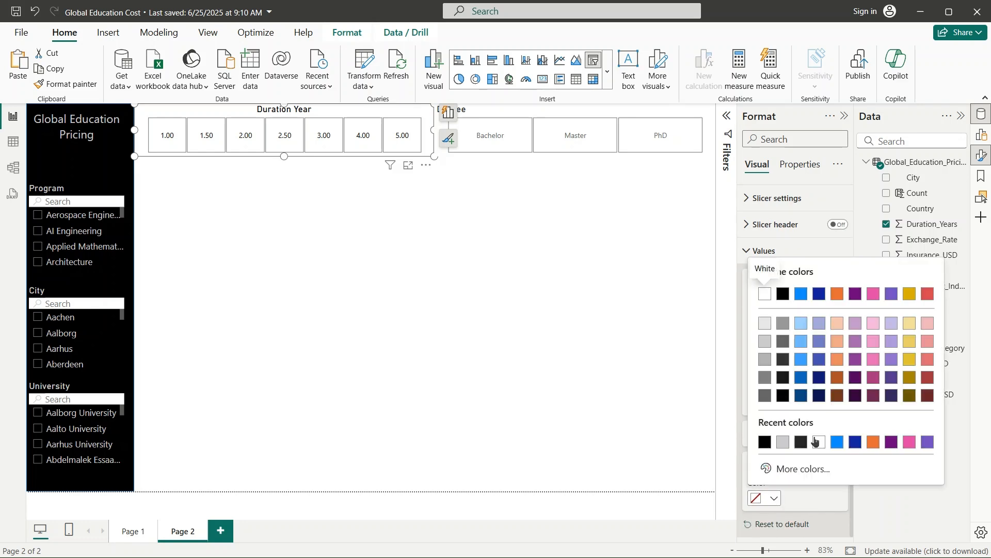
left_click(802, 360)
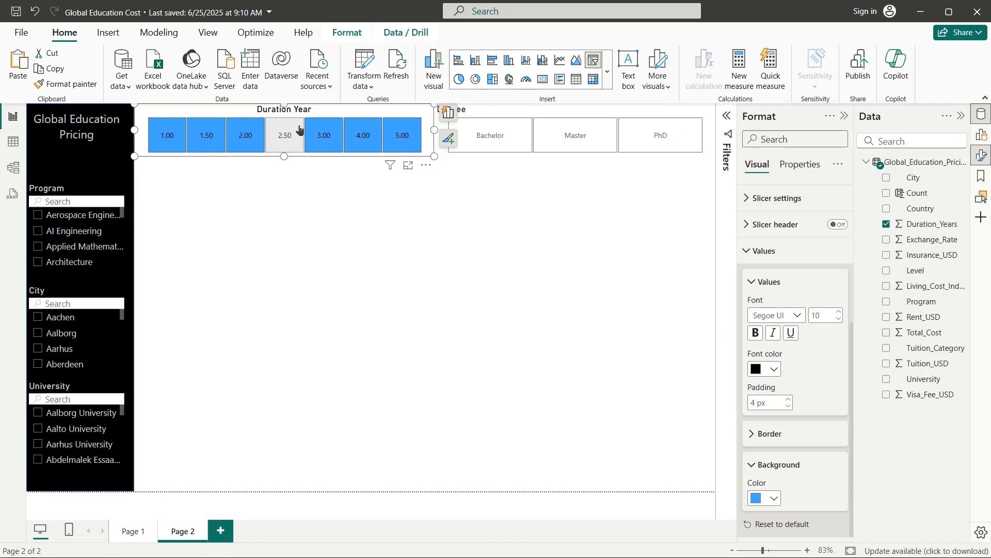
left_click(375, 332)
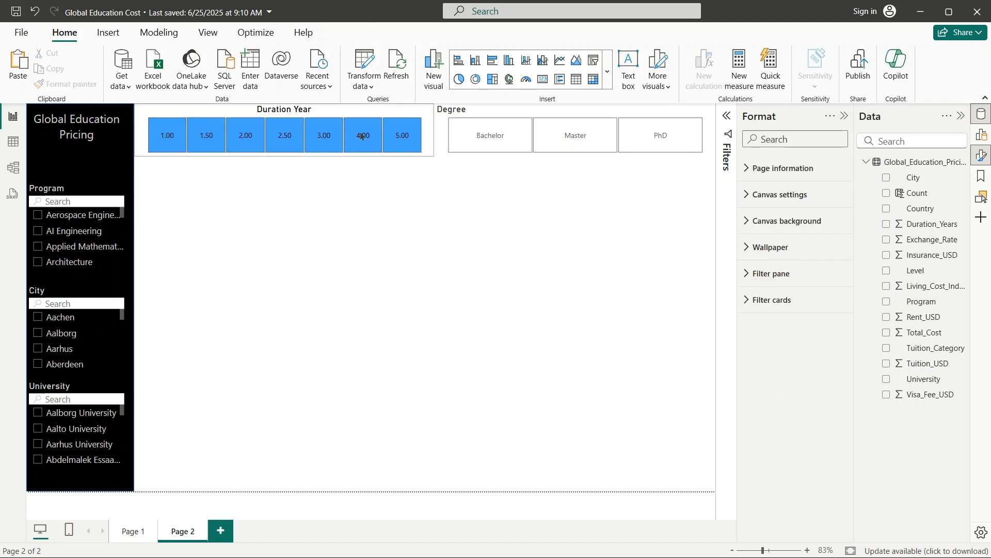
- Copy the Duration Year slicer's formatting onto the Degree slicer with Format painter
left_click(356, 112)
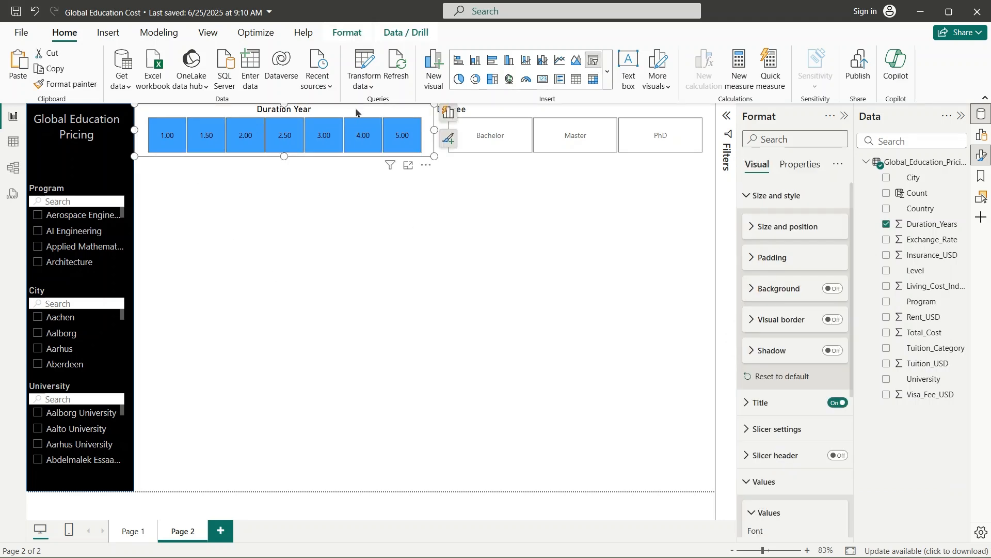
left_click(71, 85)
left_click(512, 111)
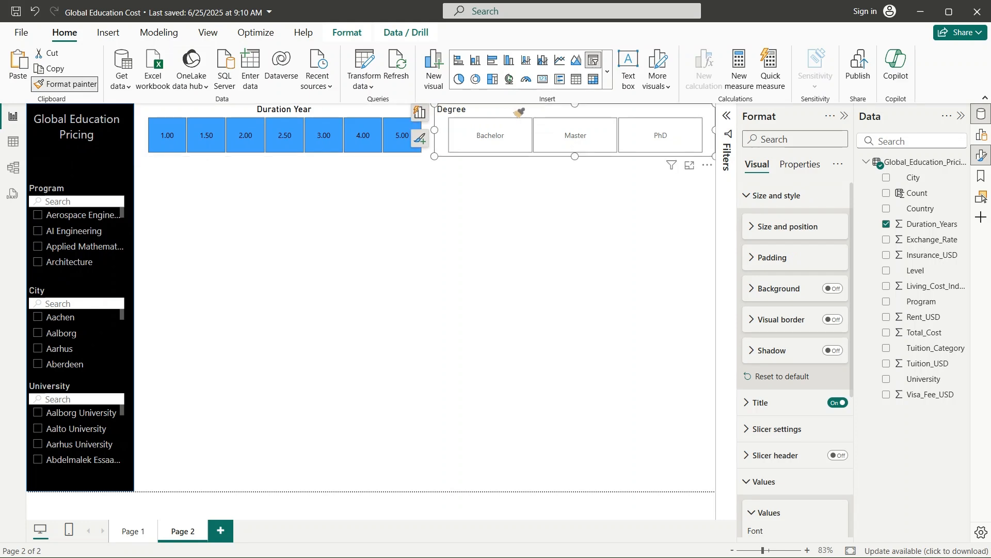
left_click(399, 239)
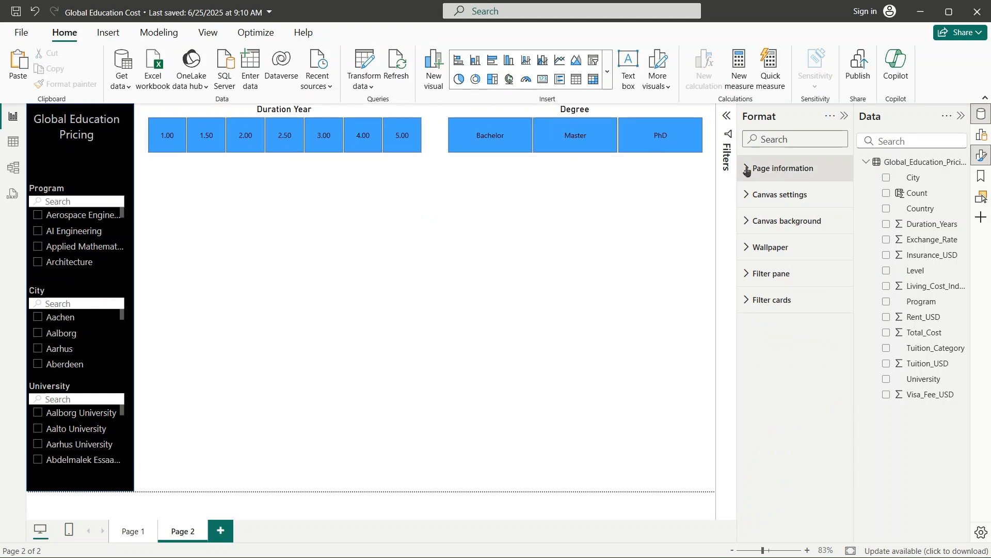
- Set the values background color of the Duration Year slicer's tiles to white
left_click(391, 107)
scroll(764, 380, "down", 2)
left_click(763, 380)
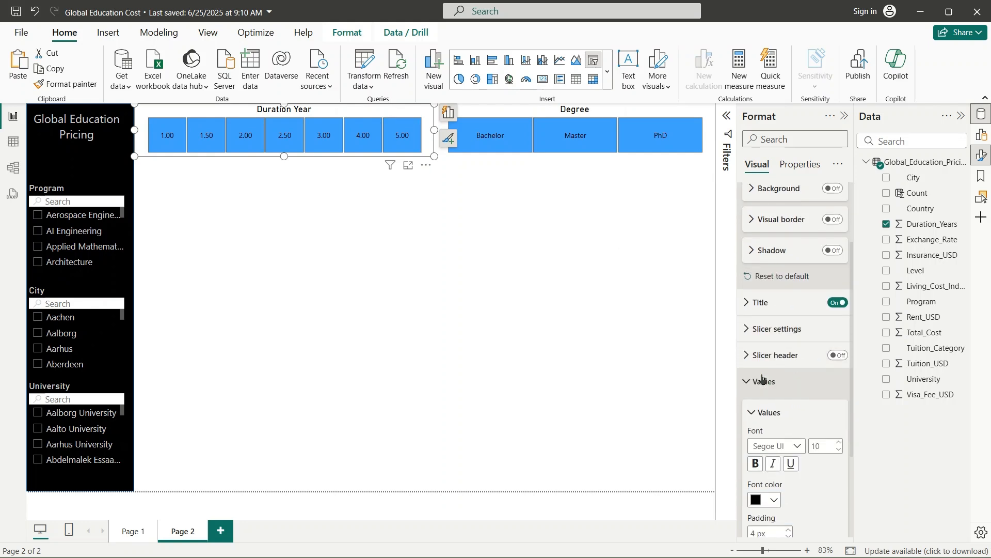
scroll(763, 380, "down", 3)
left_click(775, 486)
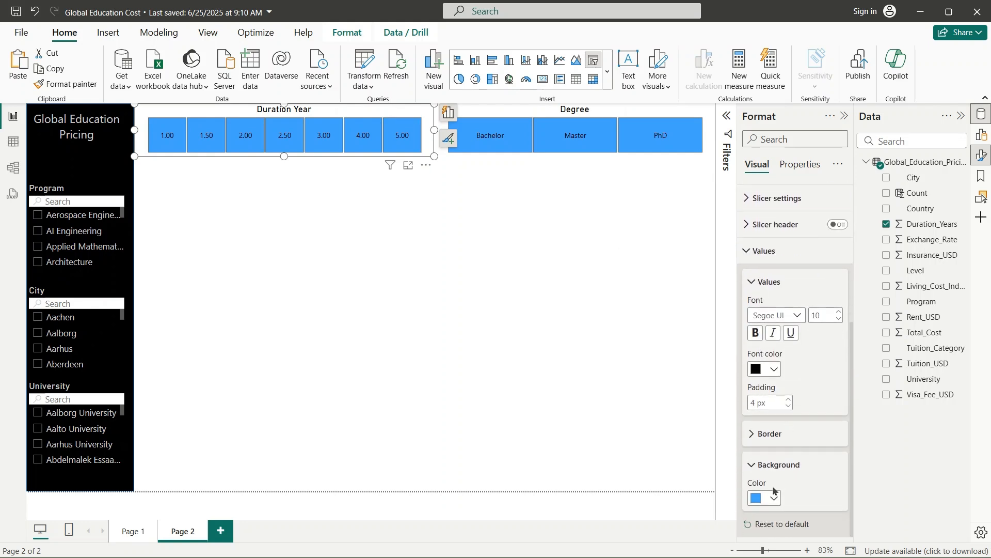
left_click(774, 498)
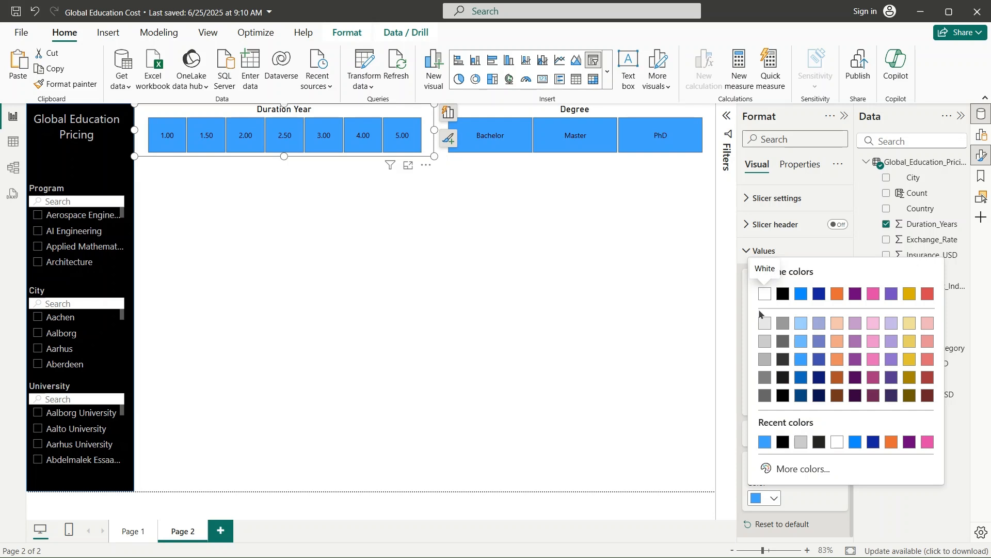
left_click(788, 469)
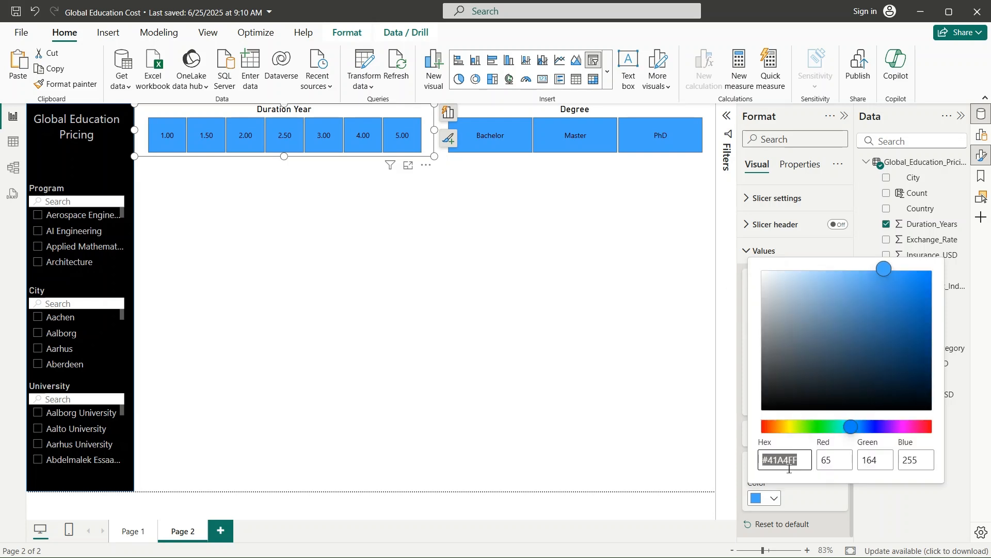
left_click(682, 364)
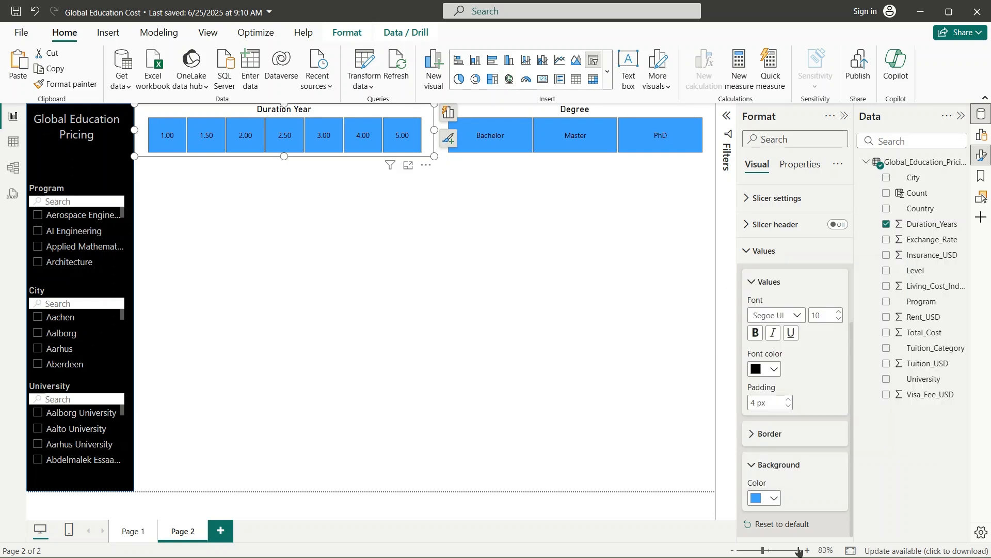
left_click(774, 497)
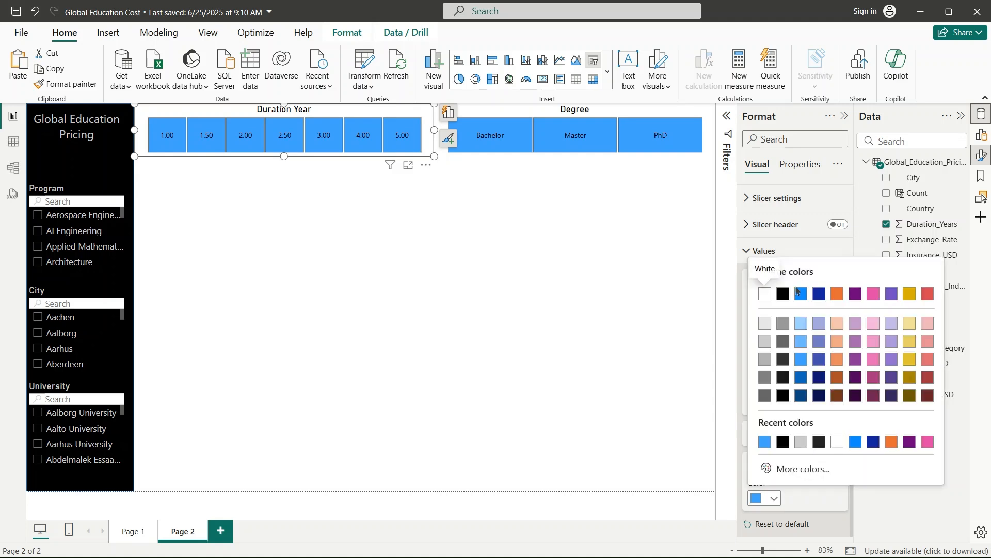
left_click(765, 294)
left_click(594, 317)
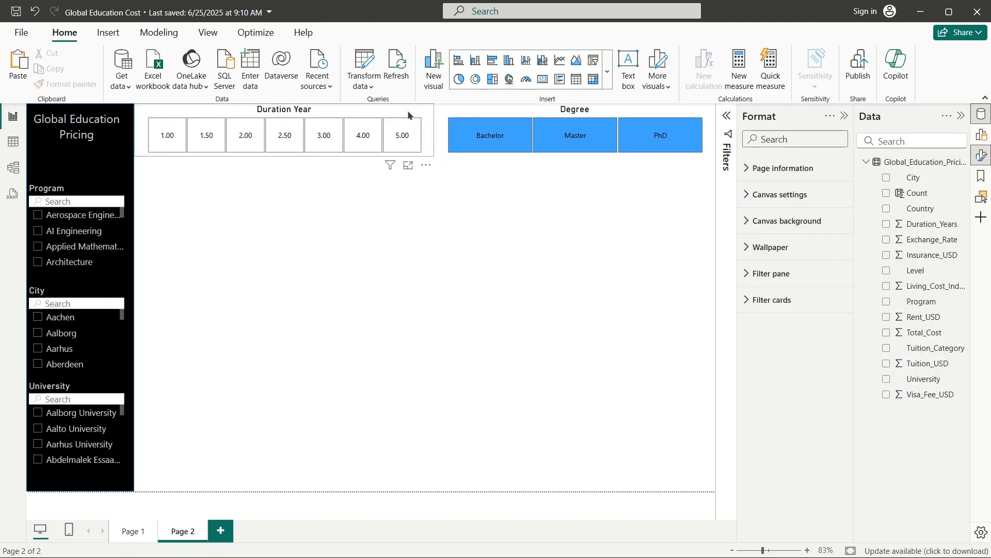
- Copy the Duration Year slicer's white tile formatting onto the Degree slicer with Format painter
left_click(408, 114)
left_click(66, 83)
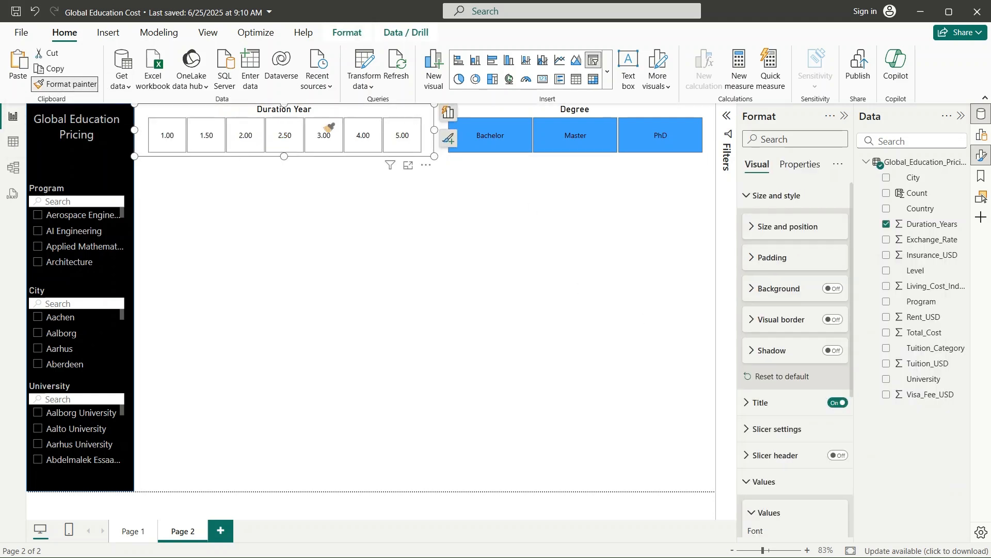
left_click(540, 114)
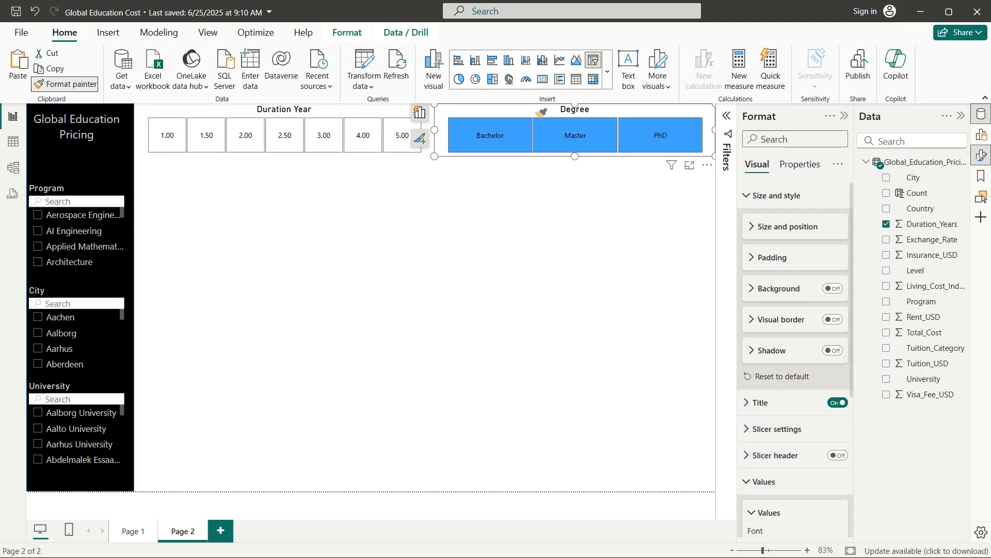
left_click(457, 266)
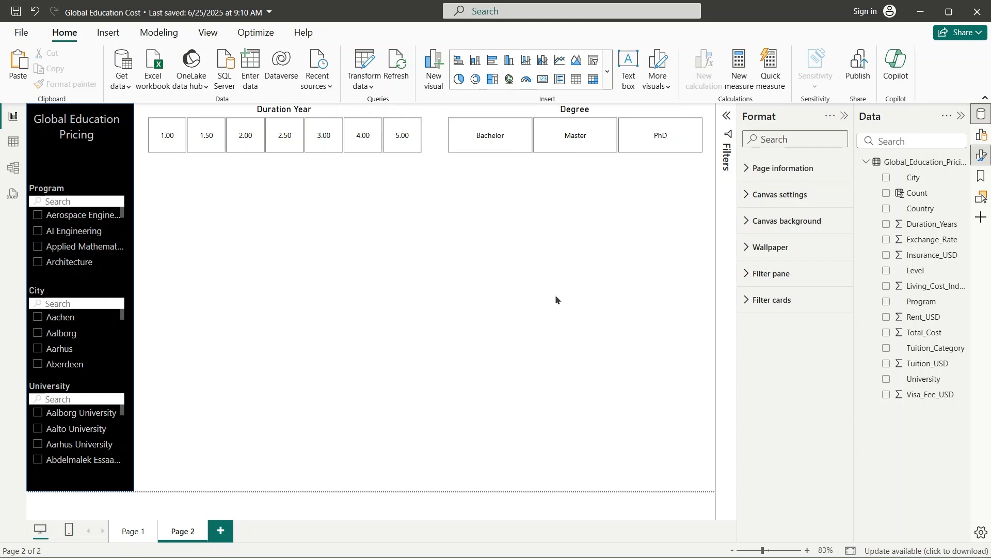
- Check the cards on Page 1, return to Page 2 and insert a card visual showing the Living_Cost_Index field
left_click(131, 529)
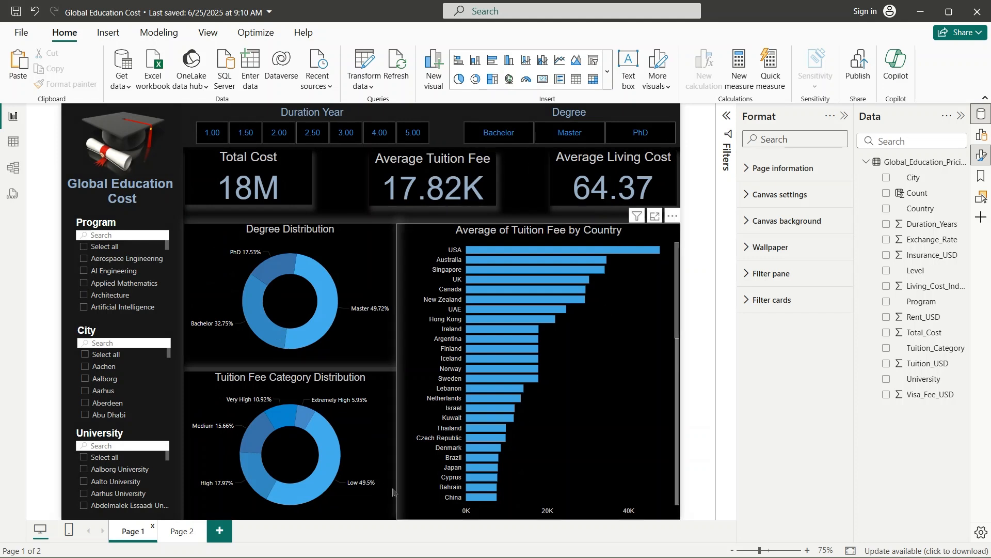
left_click(175, 534)
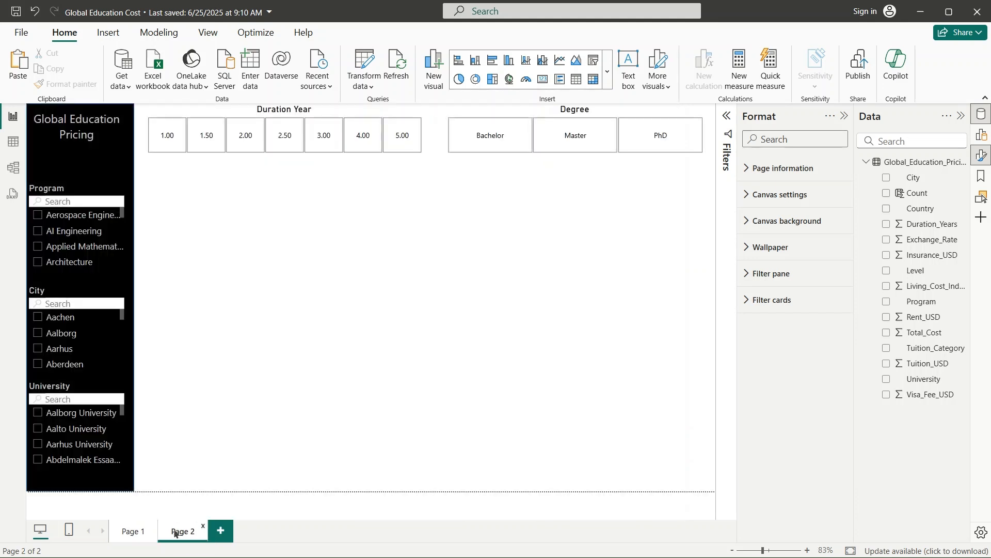
left_click(608, 71)
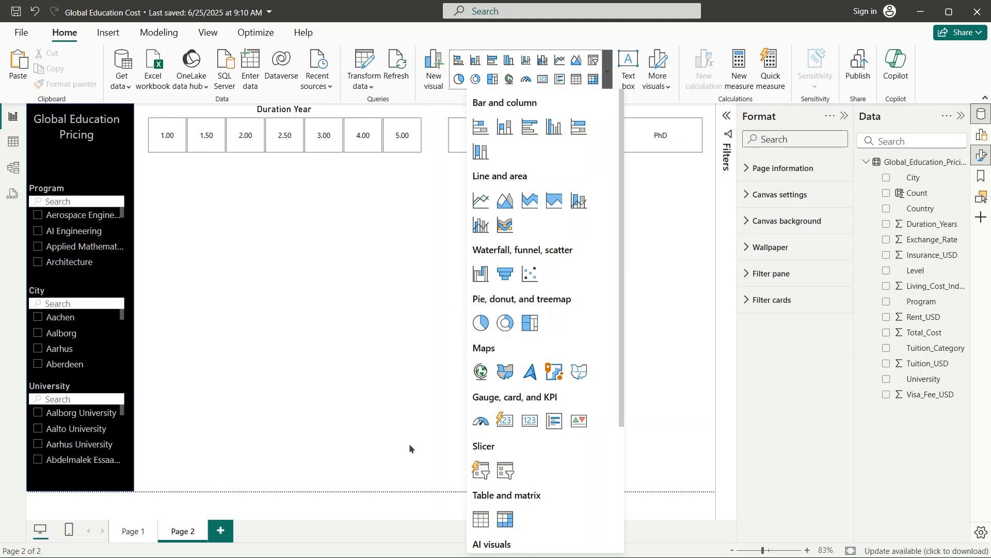
scroll(567, 457, "down", 2)
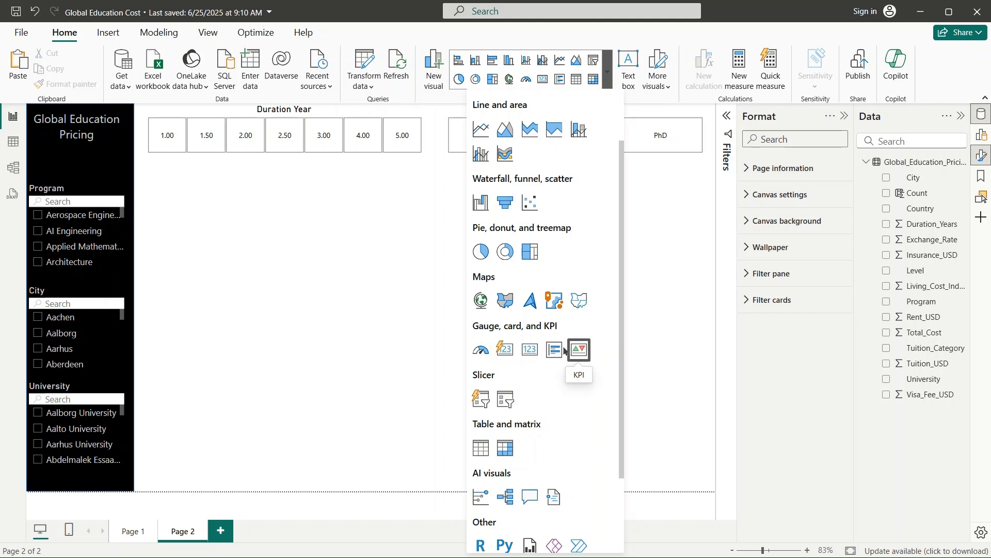
left_click(531, 349)
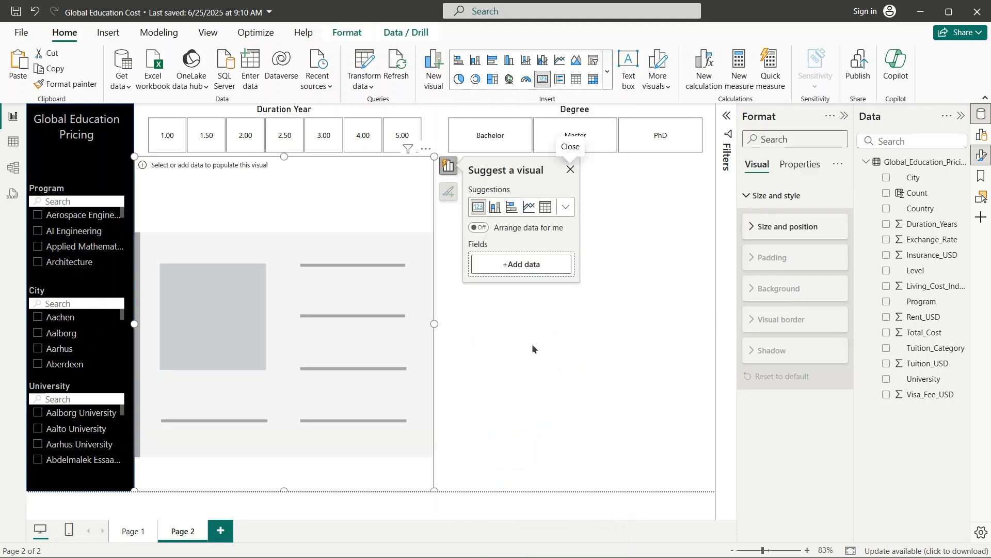
left_click(522, 264)
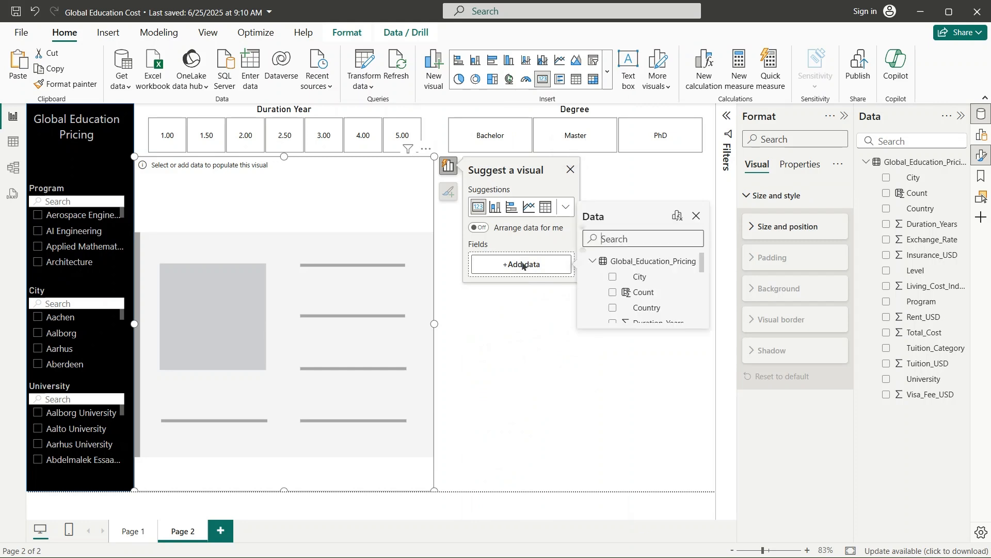
scroll(666, 294, "down", 3)
scroll(668, 295, "down", 1)
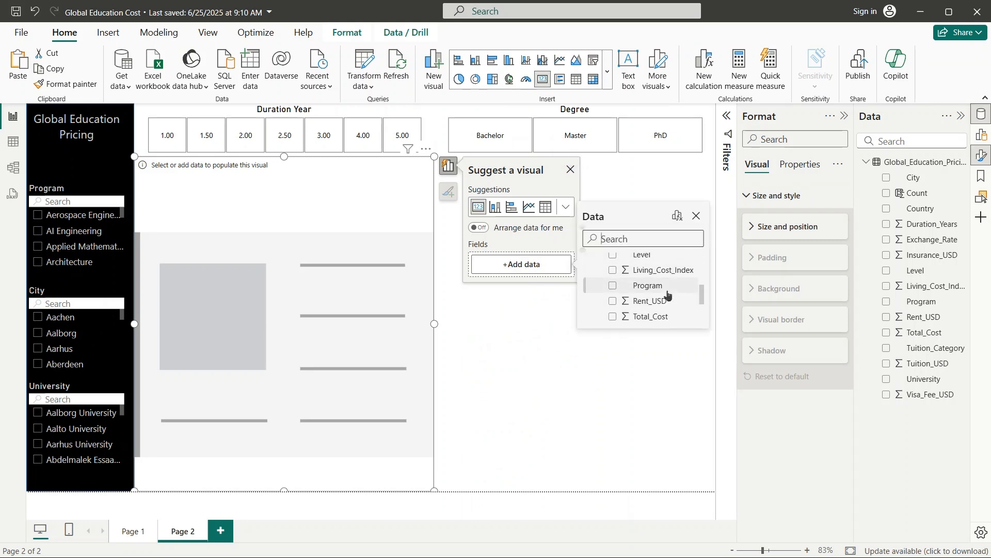
scroll(667, 295, "up", 1)
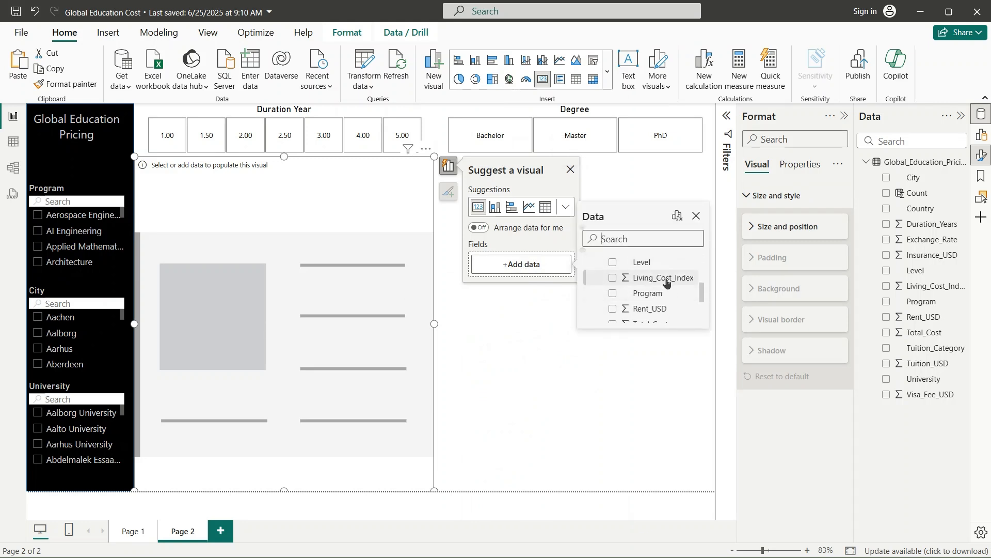
left_click(666, 279)
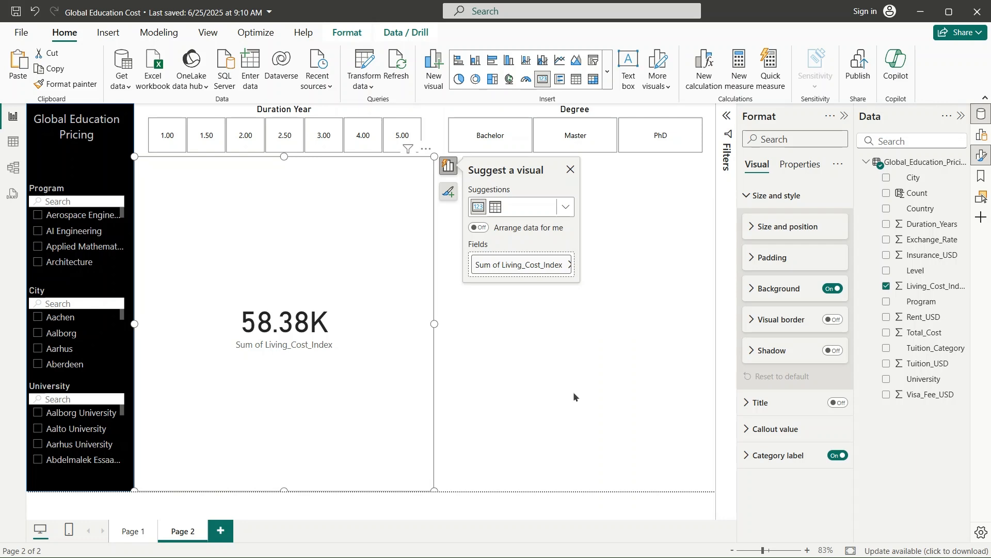
- Set the summarization of the card's Living_Cost_Index field to Average
left_click(495, 266)
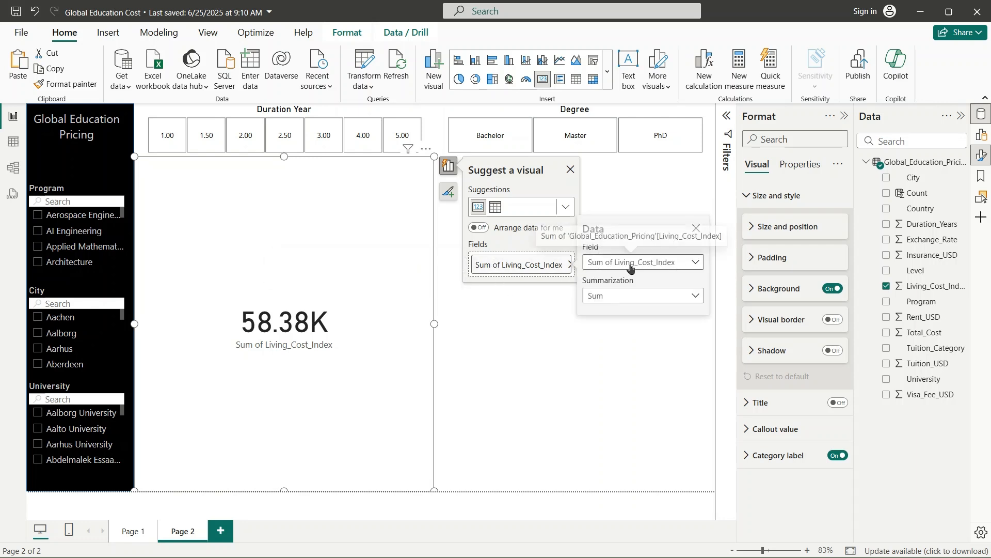
left_click(695, 295)
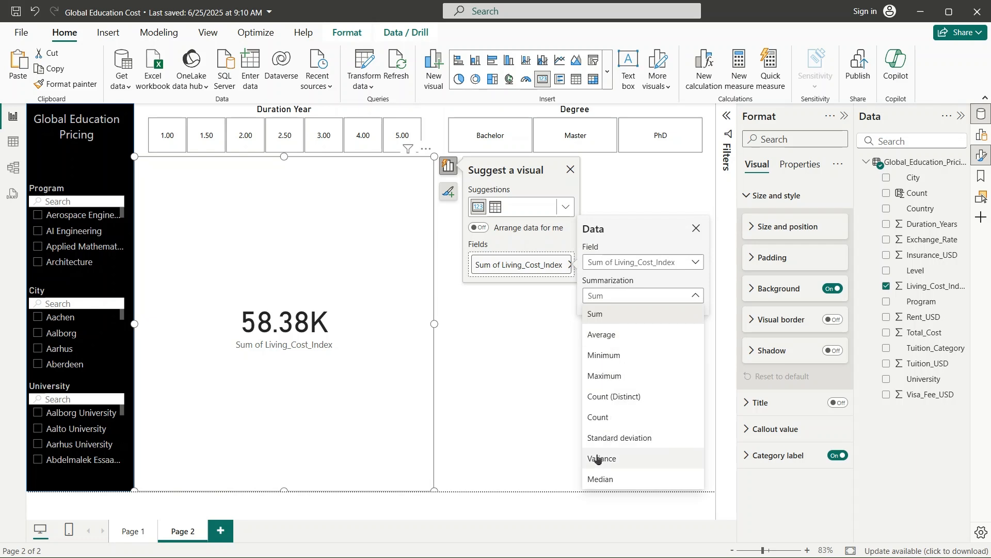
left_click(617, 335)
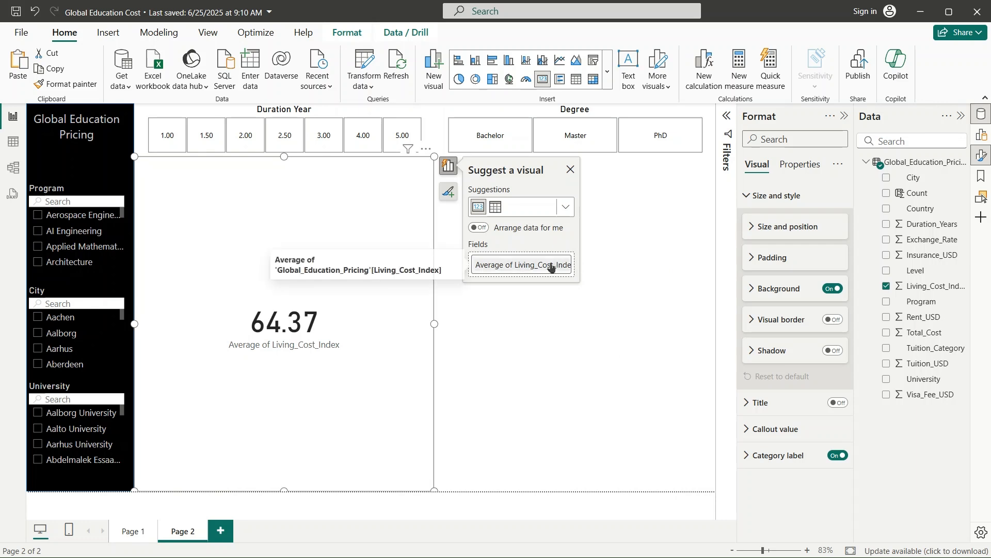
- Try the Minimum and Maximum summarizations on the card's Living_Cost_Index field and set it back to Average
left_click(522, 265)
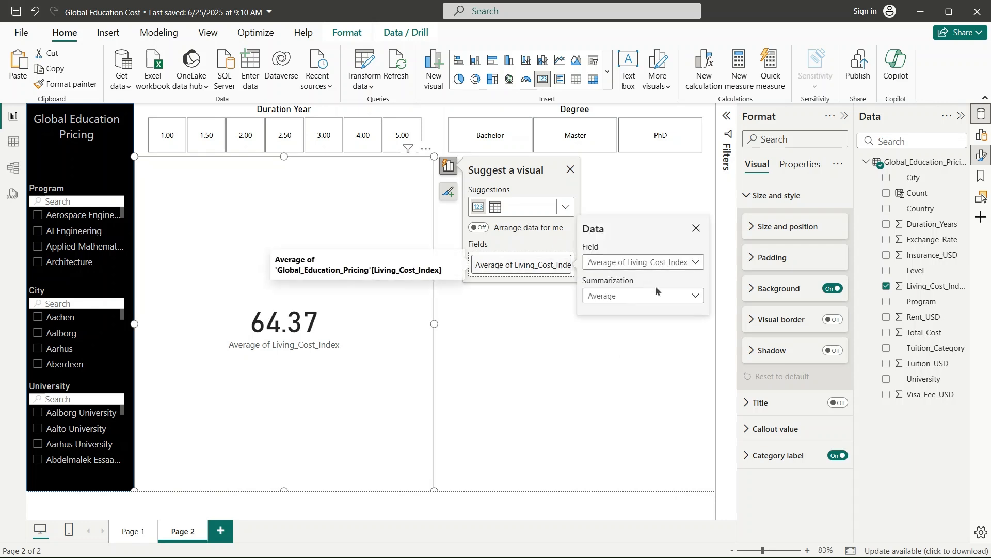
left_click(687, 297)
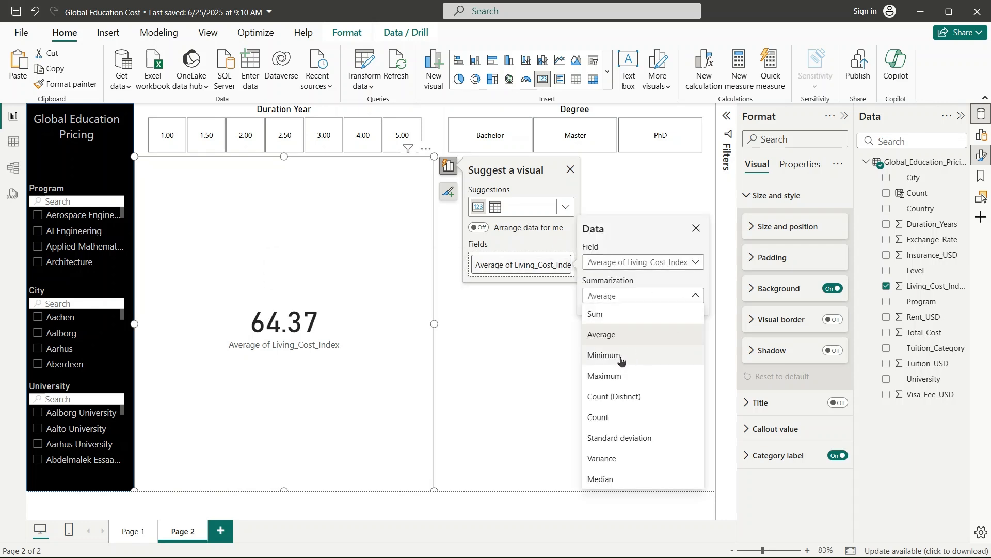
left_click(621, 356)
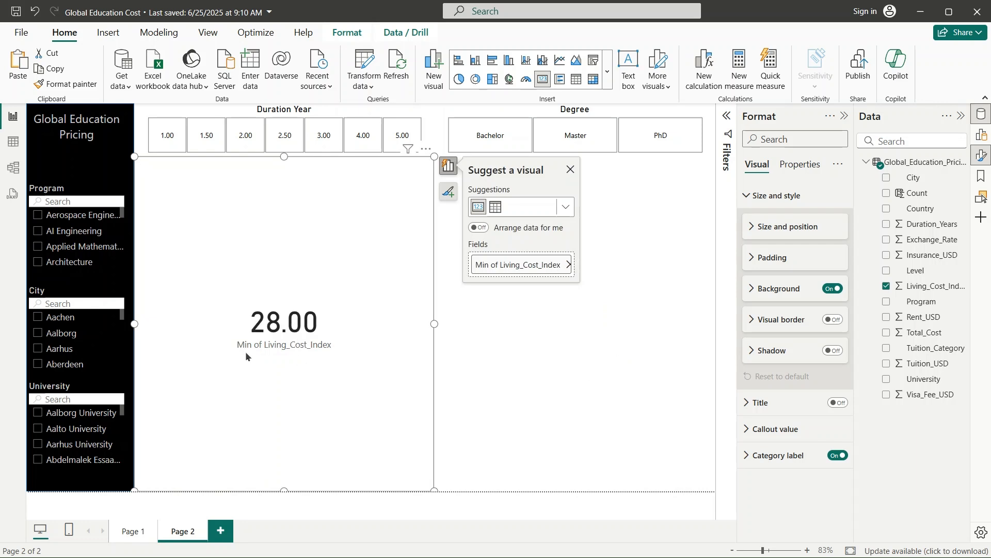
left_click(568, 264)
left_click(671, 296)
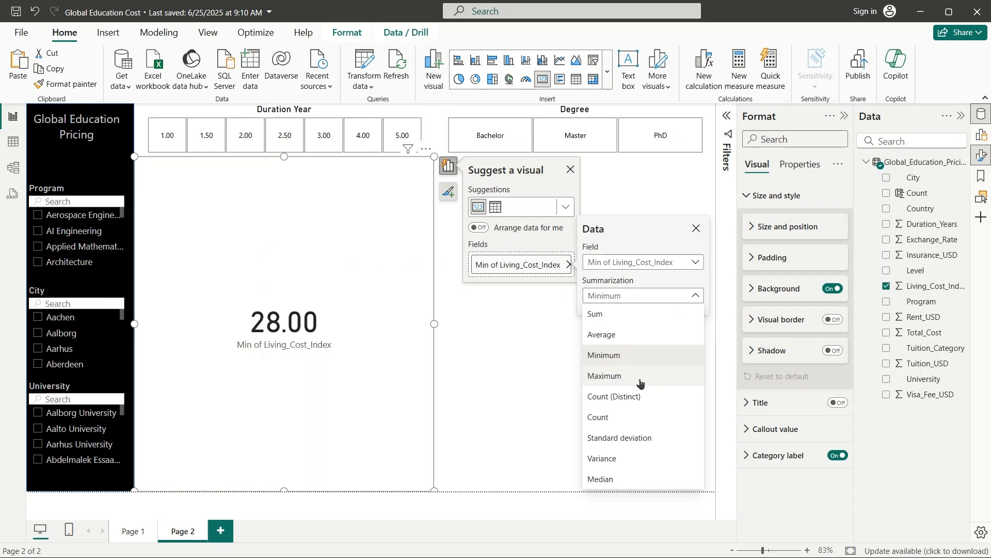
left_click(625, 377)
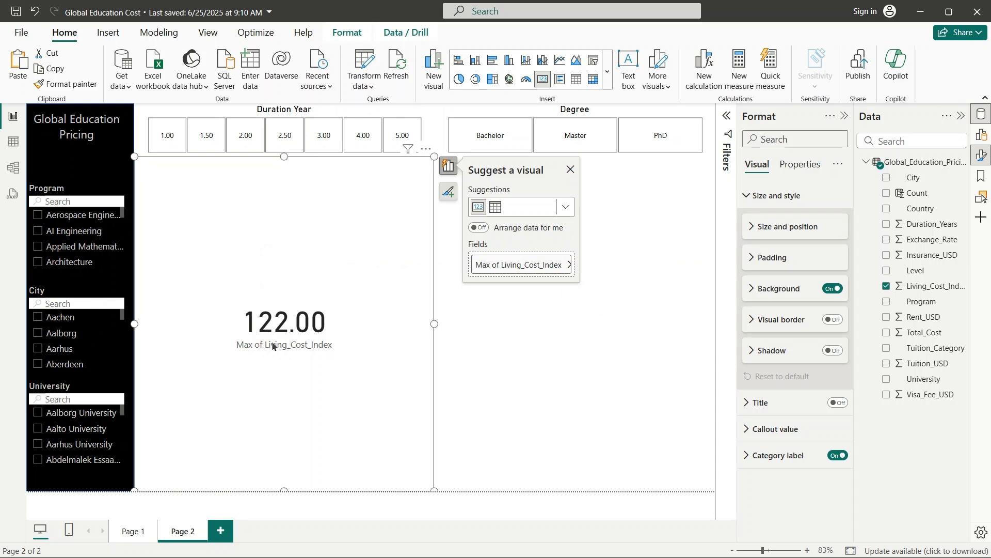
left_click(566, 264)
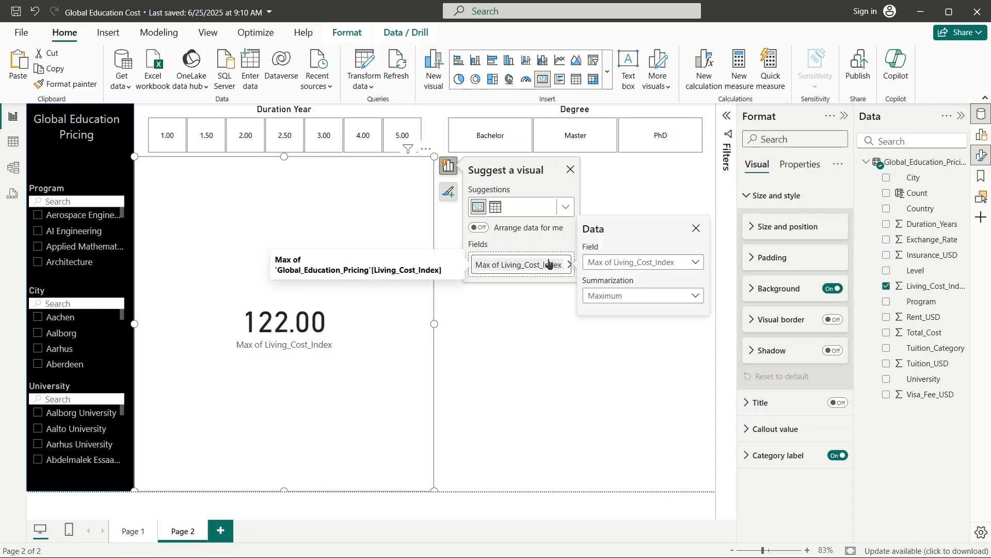
left_click(674, 296)
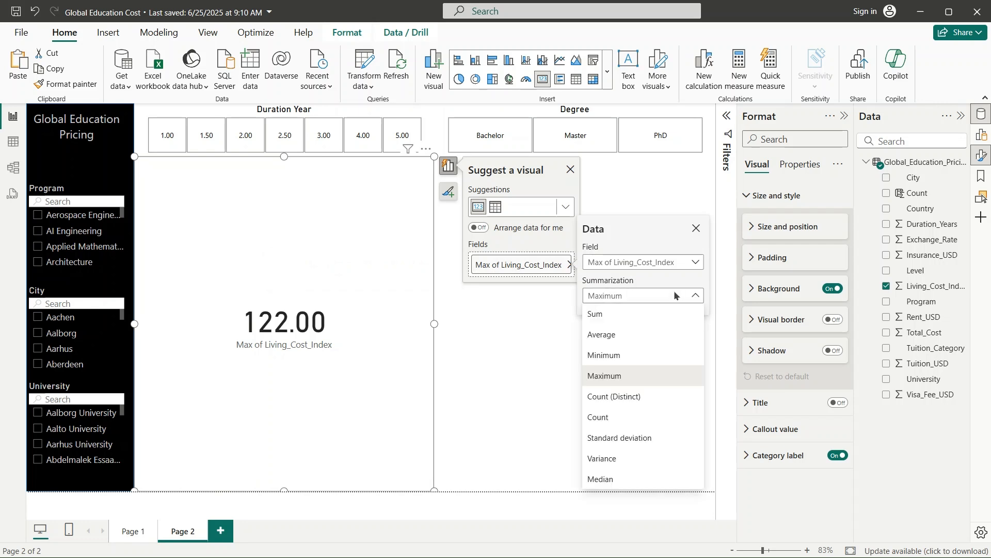
left_click(628, 334)
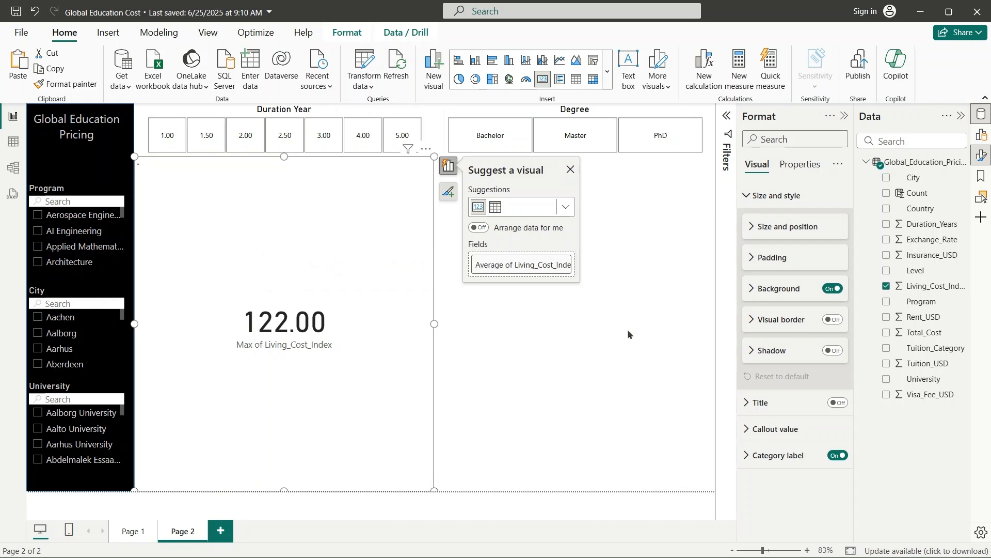
- Shrink the average Living_Cost_Index card and place it below the Degree slicer, near the canvas's right edge
left_click(550, 366)
left_click(363, 339)
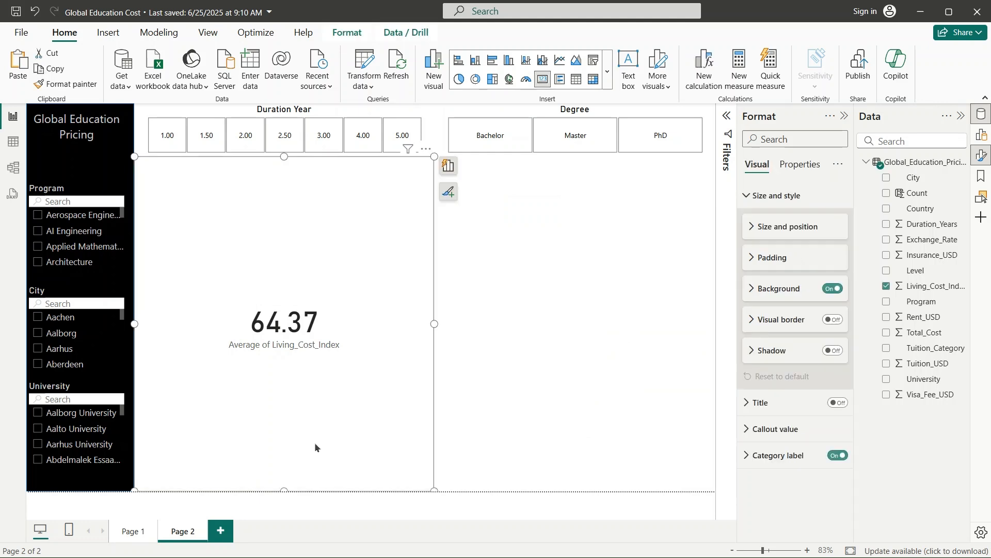
left_click_drag(281, 490, 289, 458)
left_click_drag(292, 387, 297, 243)
left_click_drag(433, 203, 658, 195)
left_click(540, 360)
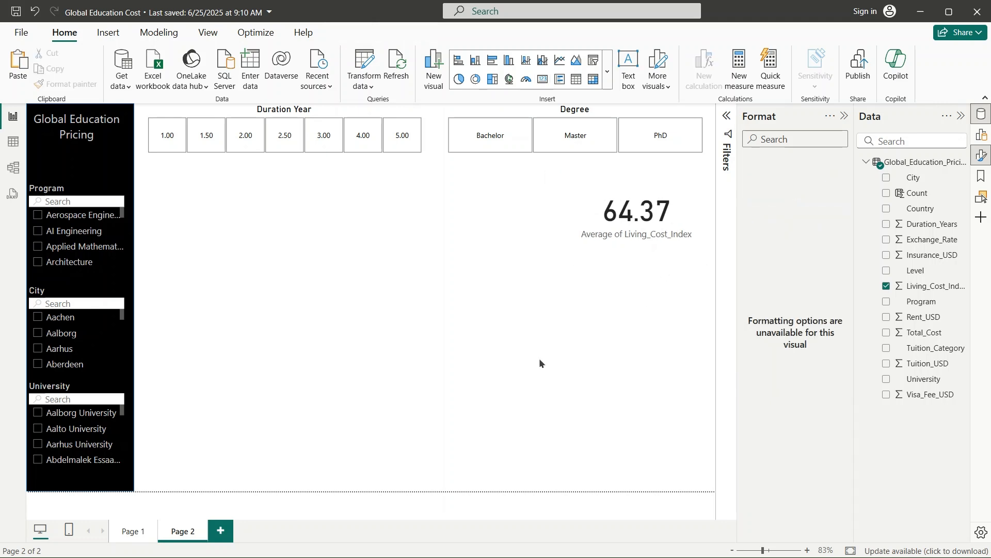
- Try to duplicate the average Living_Cost_Index card by pasting copies, moving each back over the original's spot
left_click(633, 177)
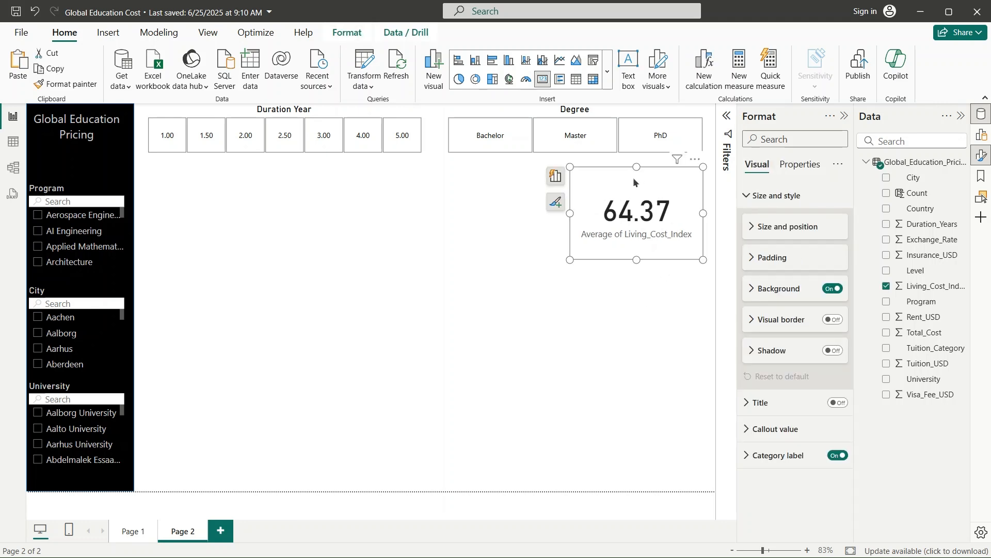
left_click(354, 273)
left_click_drag(602, 236, 606, 242)
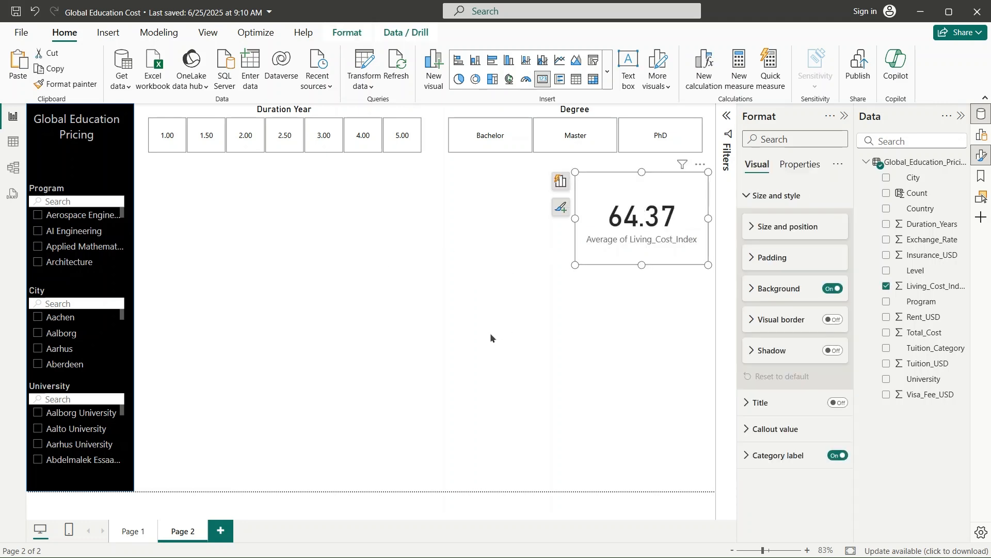
key("ctrl+v")
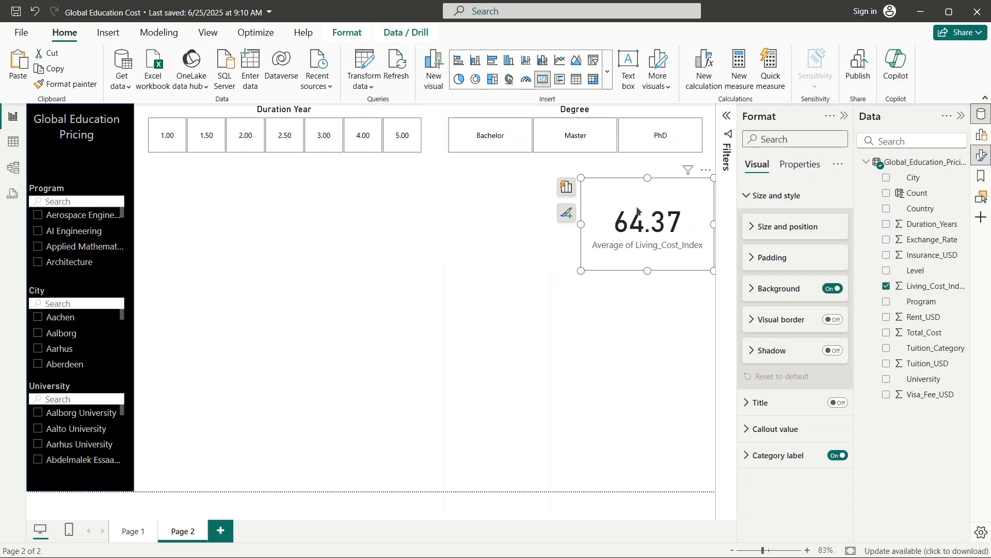
mouse_move(640, 197)
left_mouse_down()
mouse_move(630, 179)
mouse_move(629, 190)
left_mouse_up()
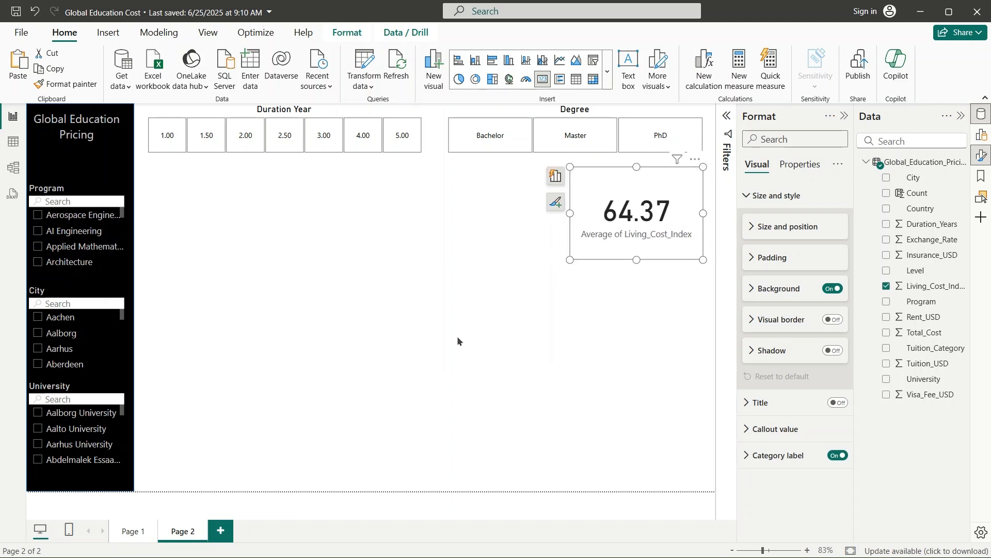
key("ctrl+v")
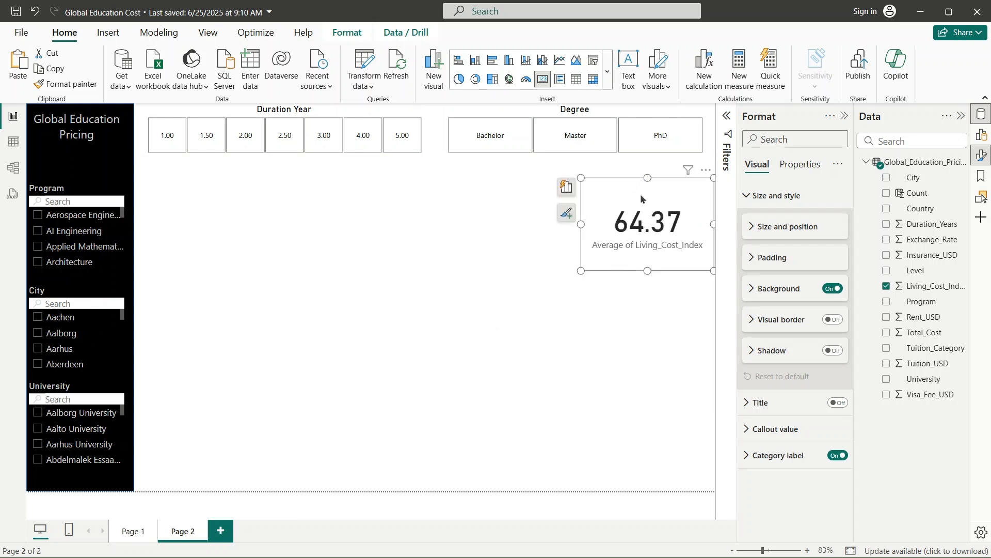
left_click_drag(640, 194, 627, 180)
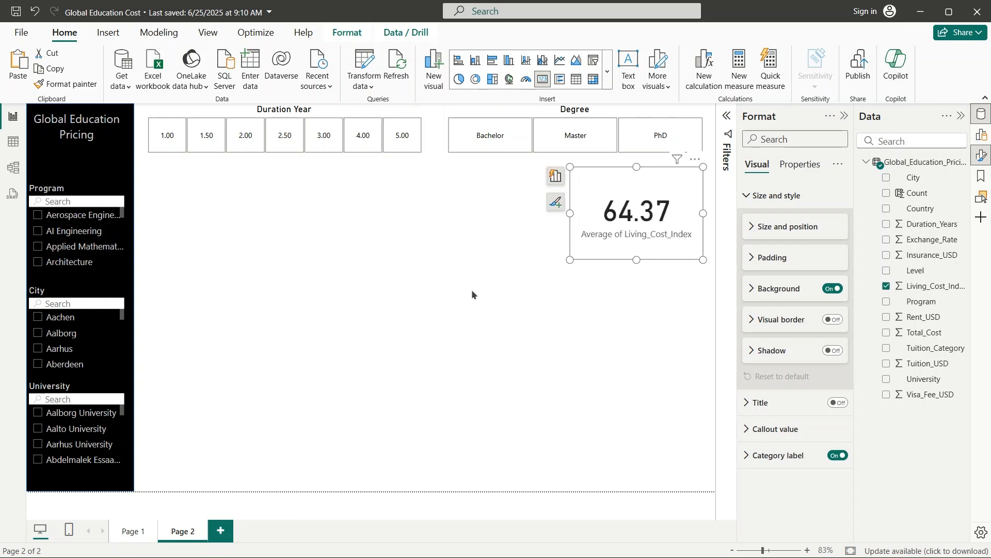
- Undo the card's last move and place it back below the Degree slicer
left_click(472, 294)
left_click(602, 174)
left_click(481, 357)
key("ctrl+z")
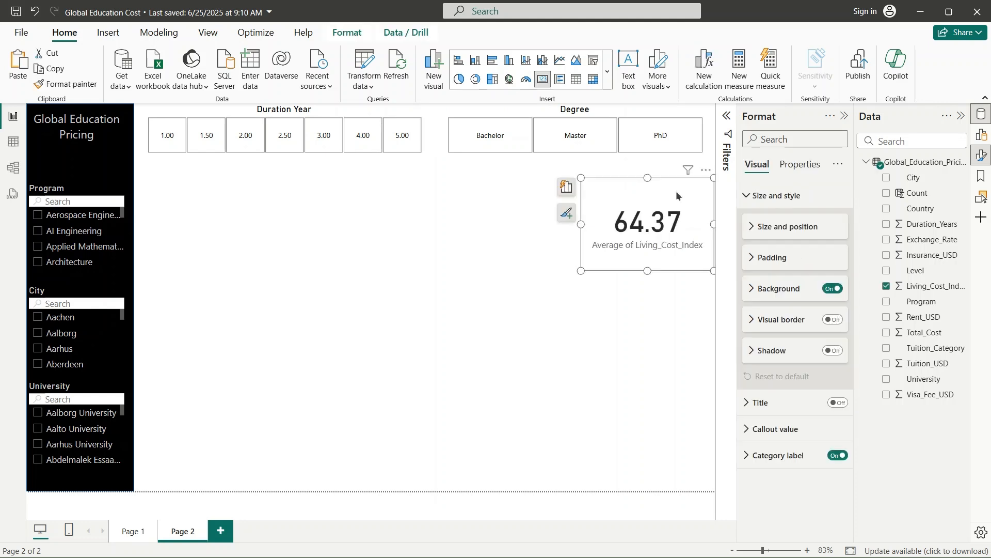
mouse_move(673, 188)
left_mouse_down()
mouse_move(652, 184)
mouse_move(661, 175)
left_mouse_up()
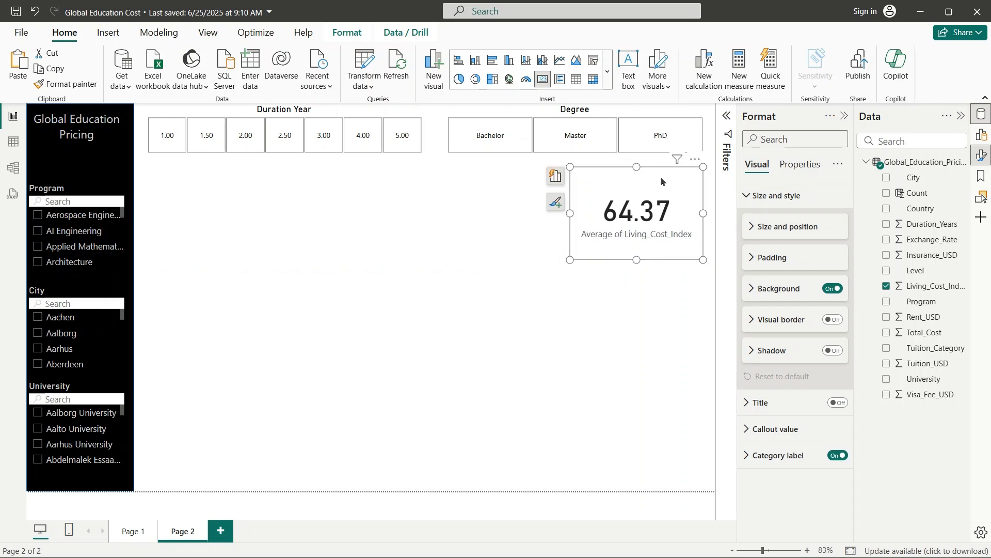
- Deselect the living cost card and insert a new blank card visual on Page 2
left_click(501, 231)
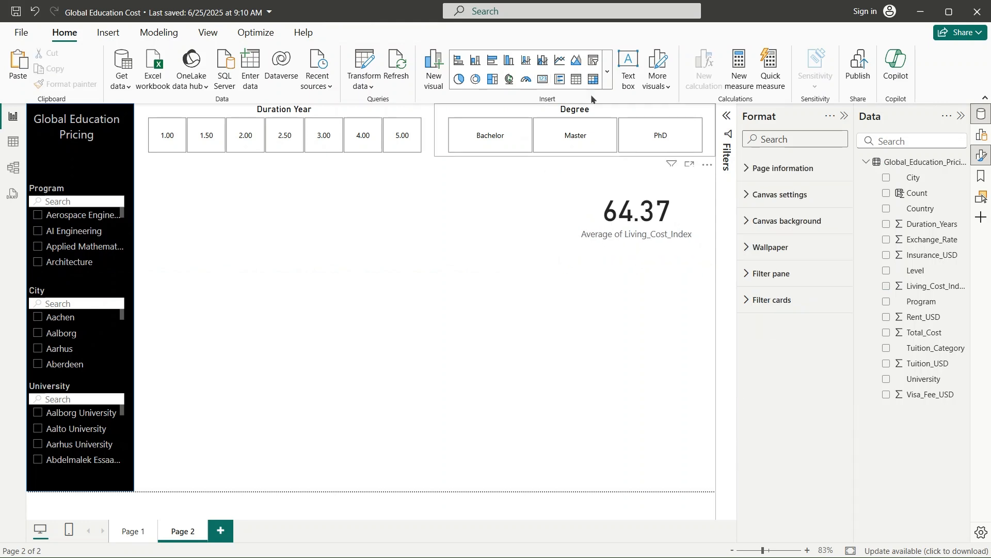
left_click(609, 69)
scroll(540, 372, "down", 3)
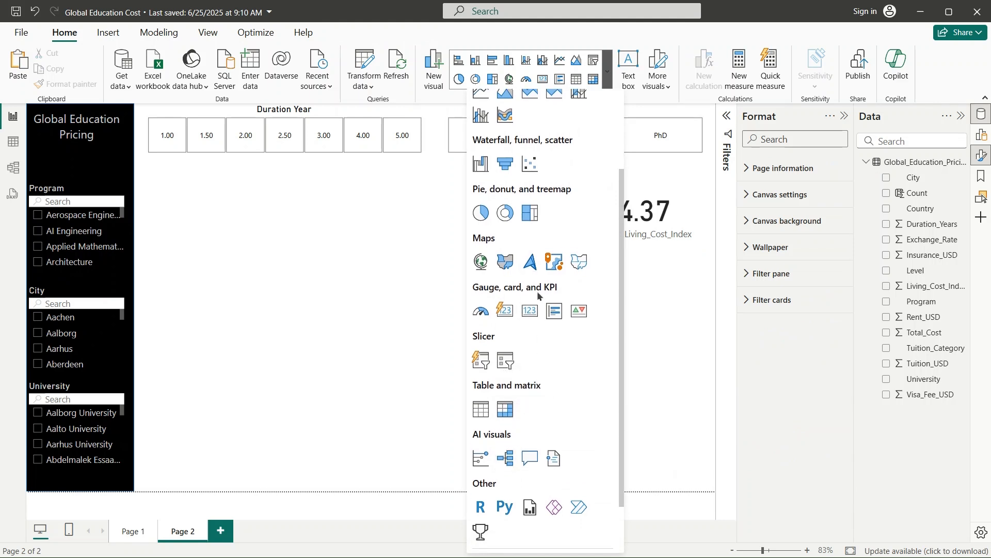
left_click(531, 308)
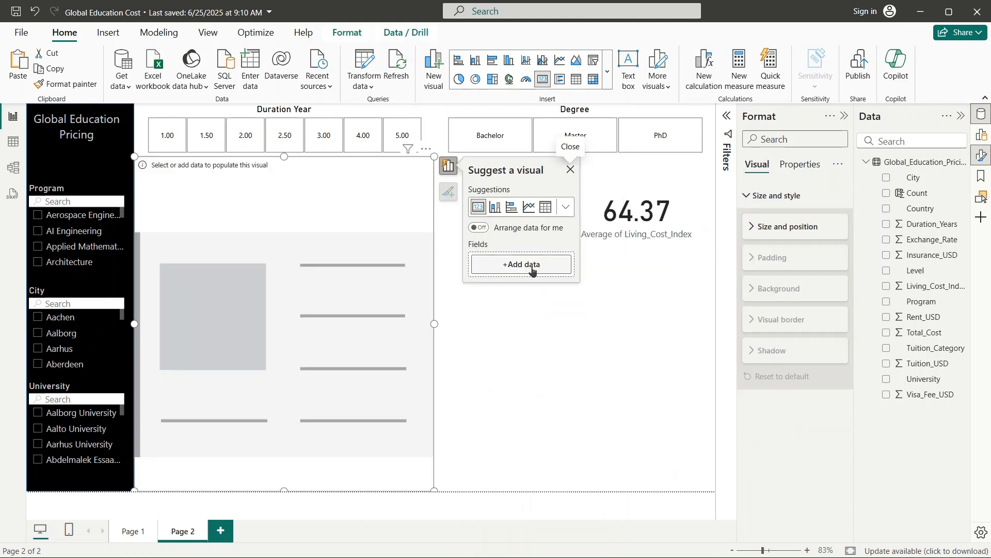
- Add the Tuition_USD field as the data of the new blank card
left_click(532, 266)
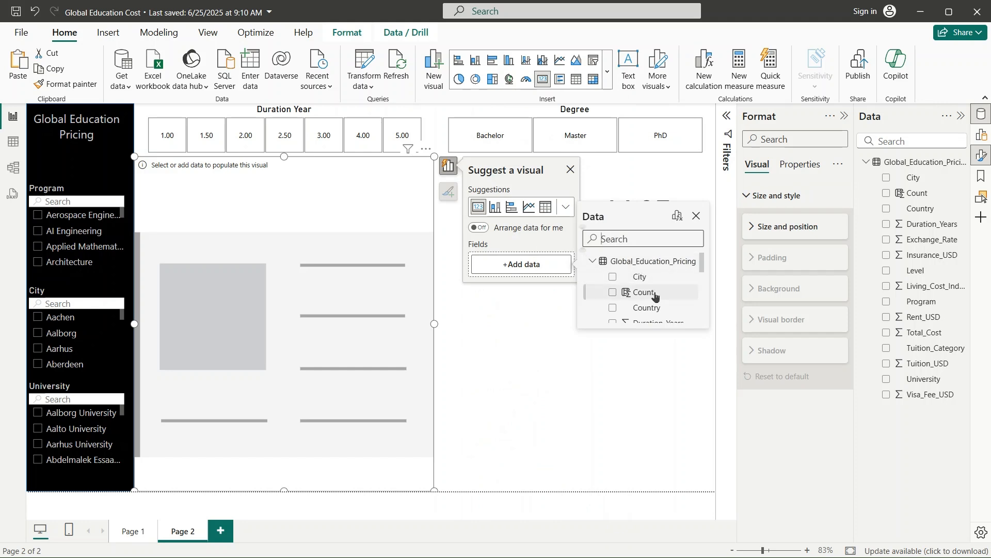
scroll(656, 294, "down", 2)
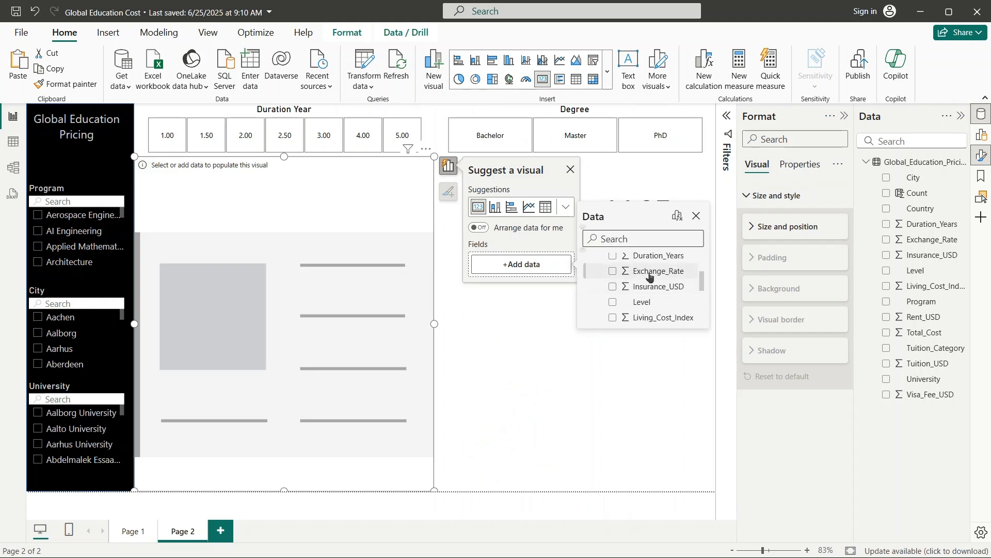
scroll(651, 277, "up", 2)
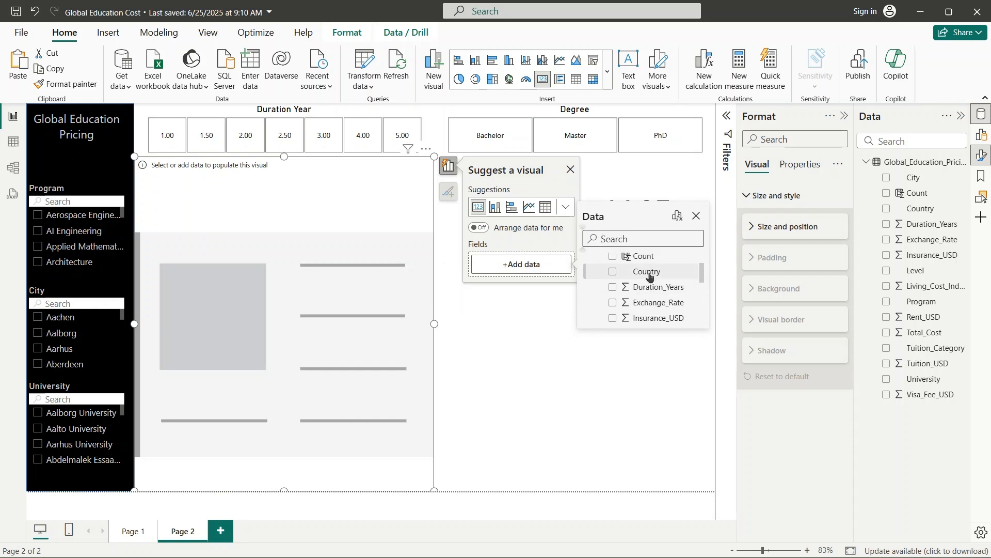
scroll(650, 277, "up", 2)
scroll(650, 278, "down", 6)
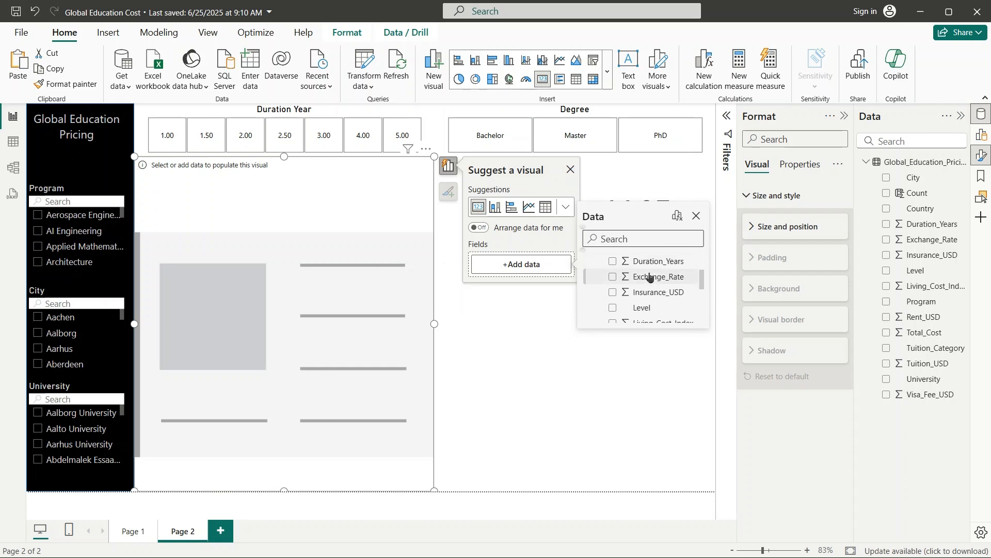
scroll(650, 277, "down", 2)
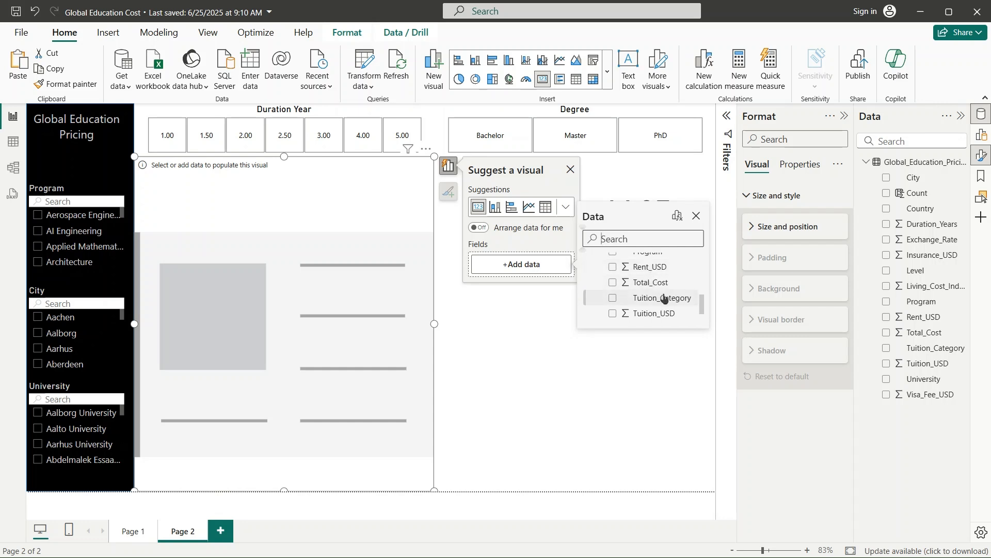
scroll(663, 298, "down", 1)
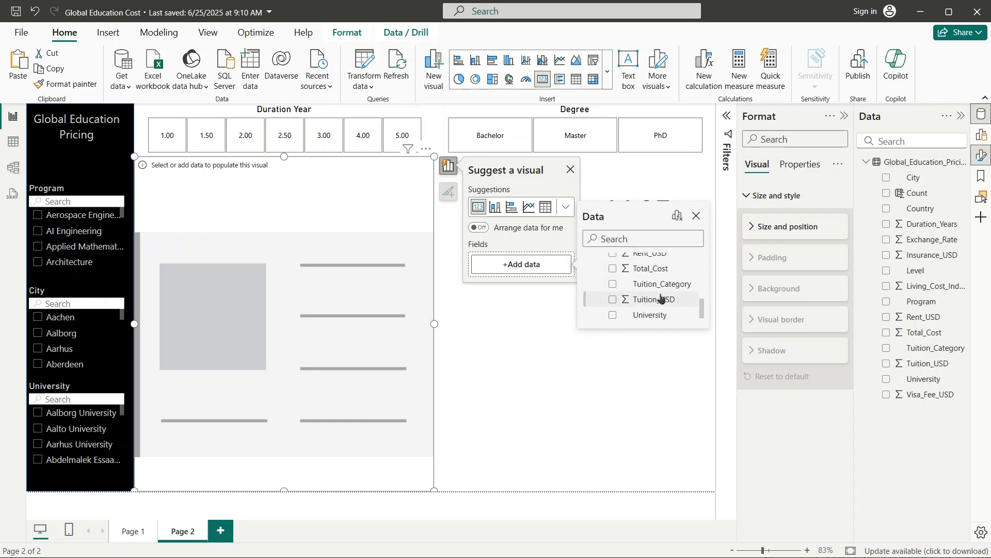
left_click(661, 298)
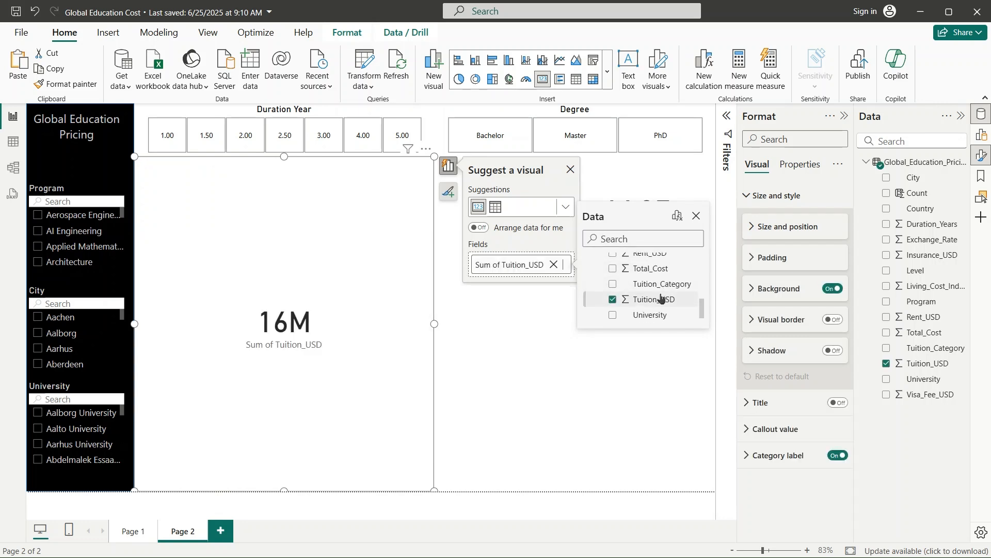
- Change the Tuition_USD card's summarization from sum to average and close the visual suggestions
left_click(519, 269)
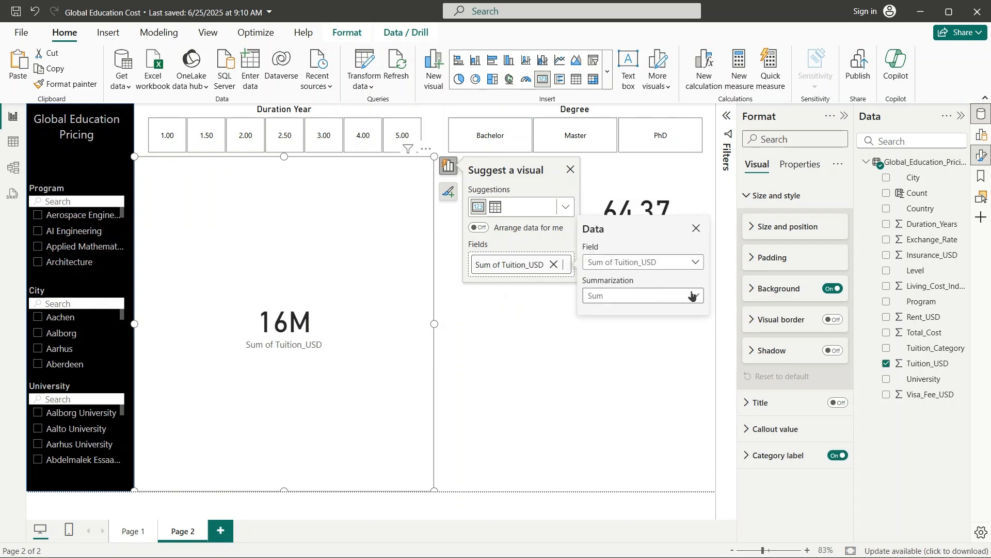
left_click(692, 295)
left_click(637, 337)
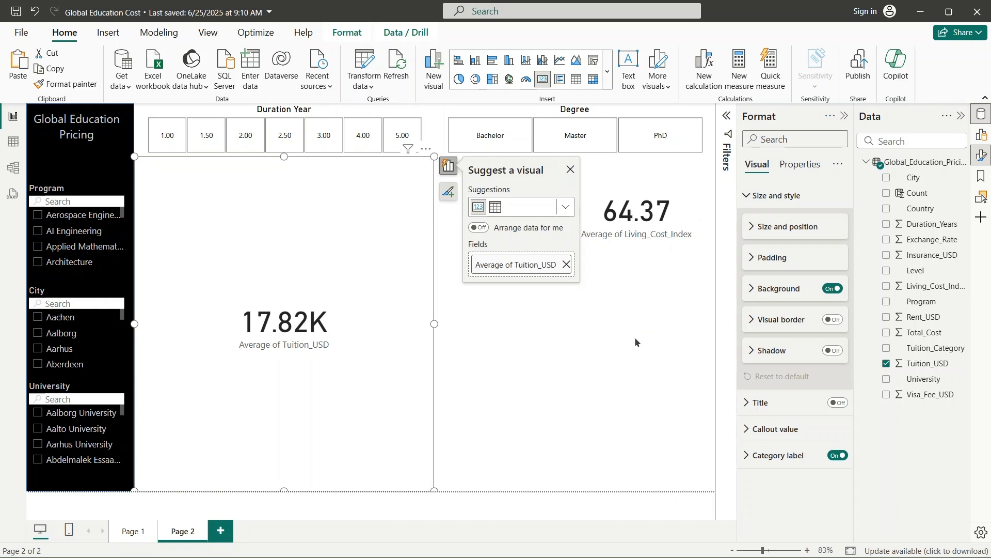
left_click(501, 401)
- Shrink the Average of Tuition_USD card and align it beside the Average of Living_Cost_Index card, just below the degree slicer
left_click(333, 406)
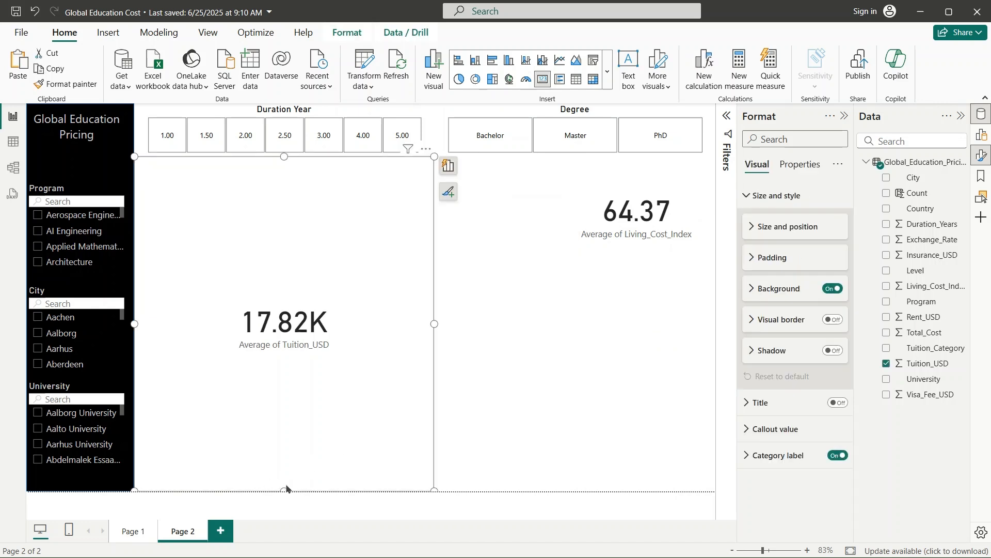
left_click_drag(287, 489, 288, 271)
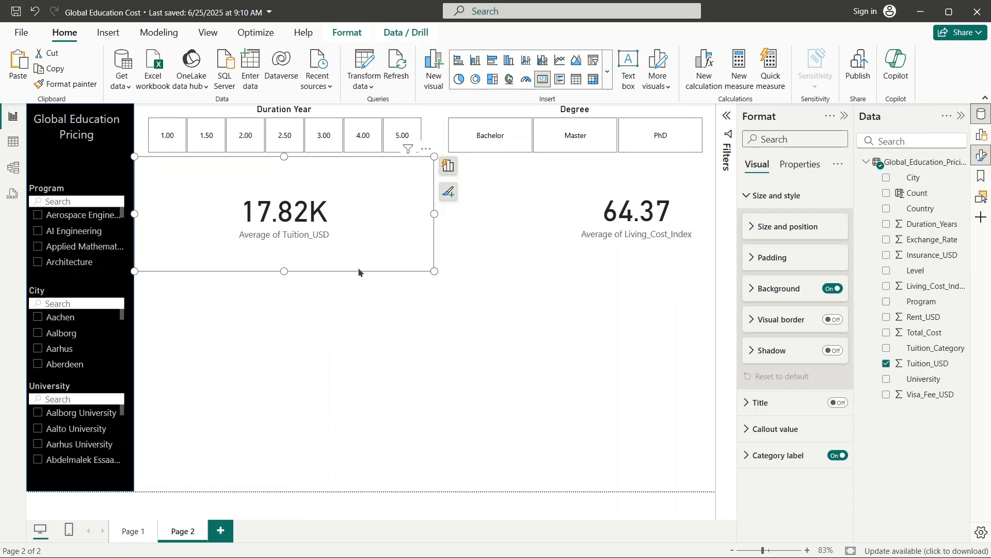
left_click_drag(436, 214, 506, 200)
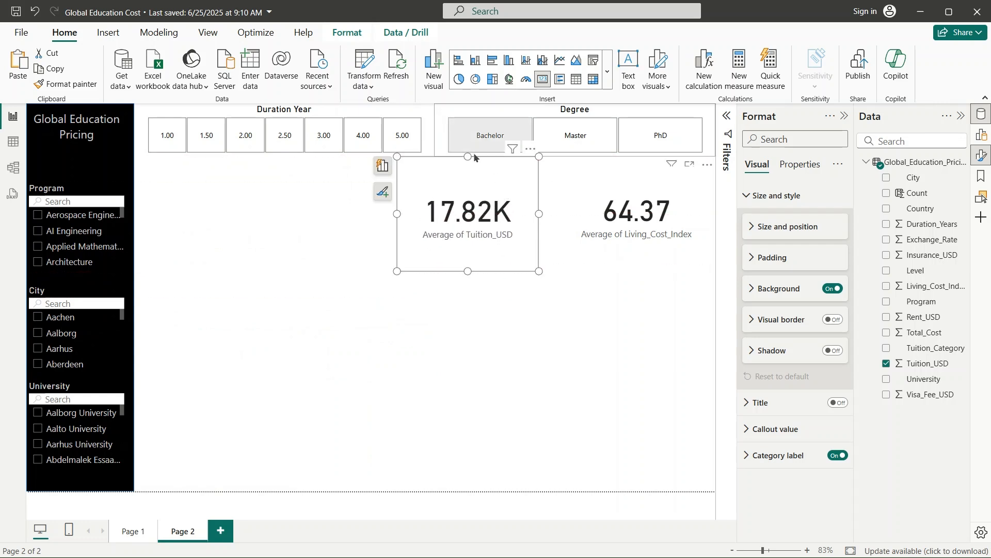
left_click_drag(467, 156, 467, 164)
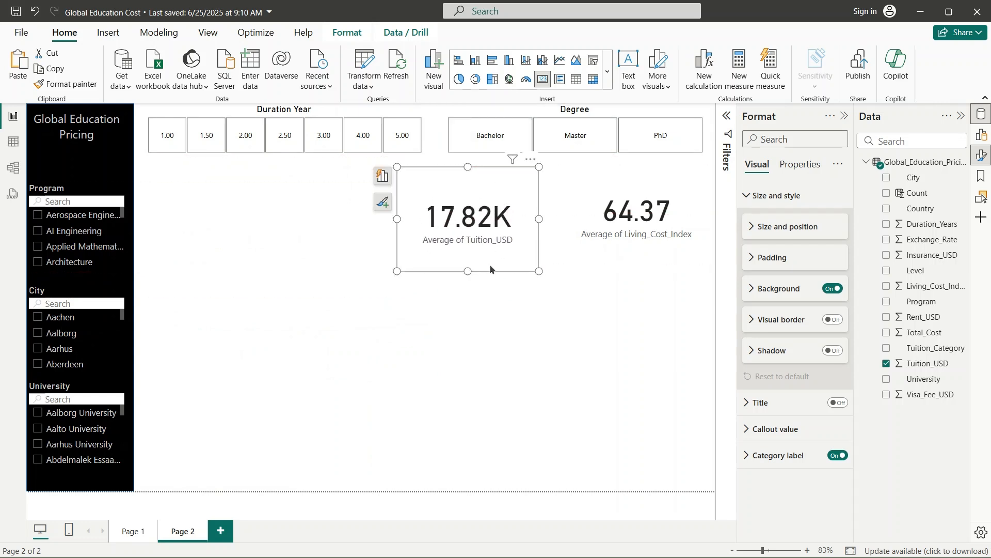
left_click_drag(470, 270, 468, 252)
left_click(420, 303)
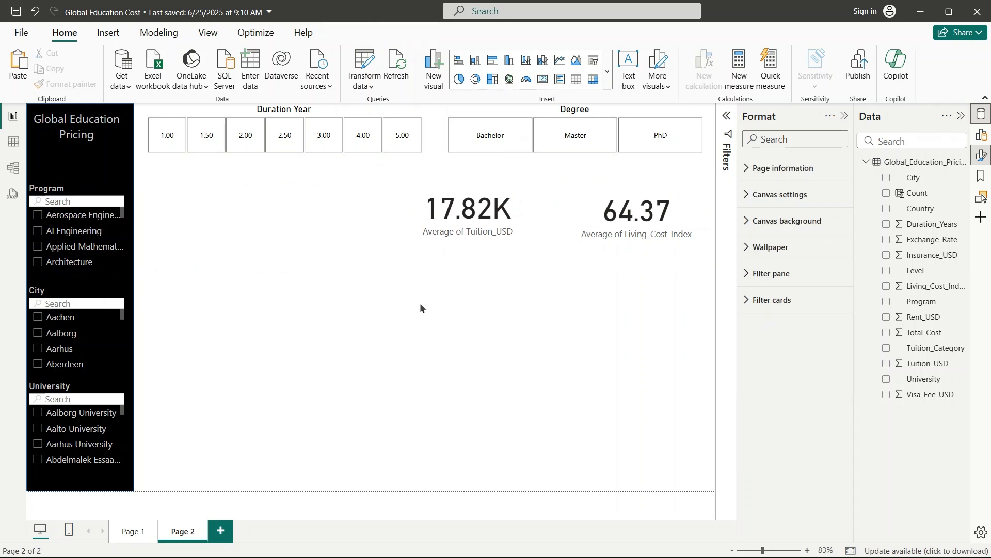
left_click_drag(476, 207, 476, 213)
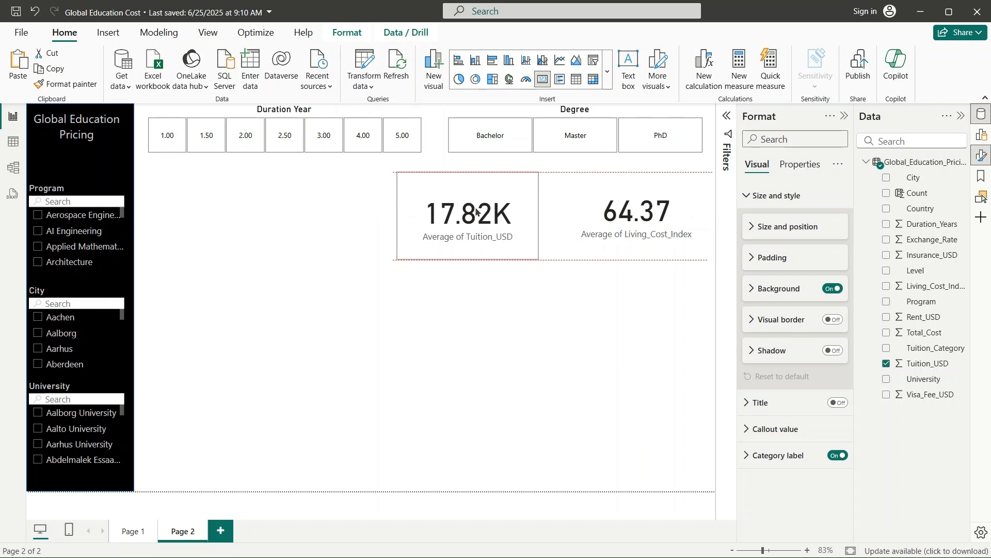
left_click(493, 358)
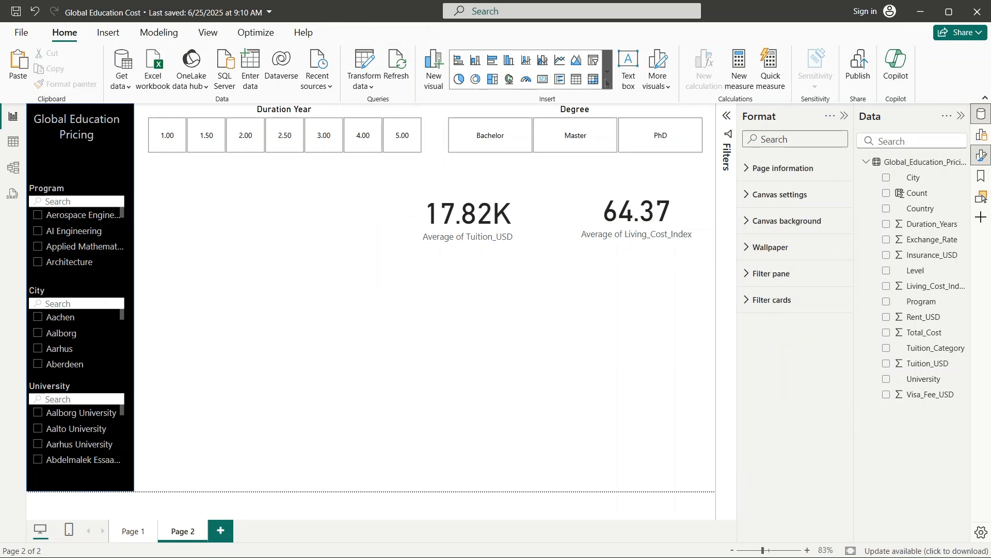
left_click(609, 81)
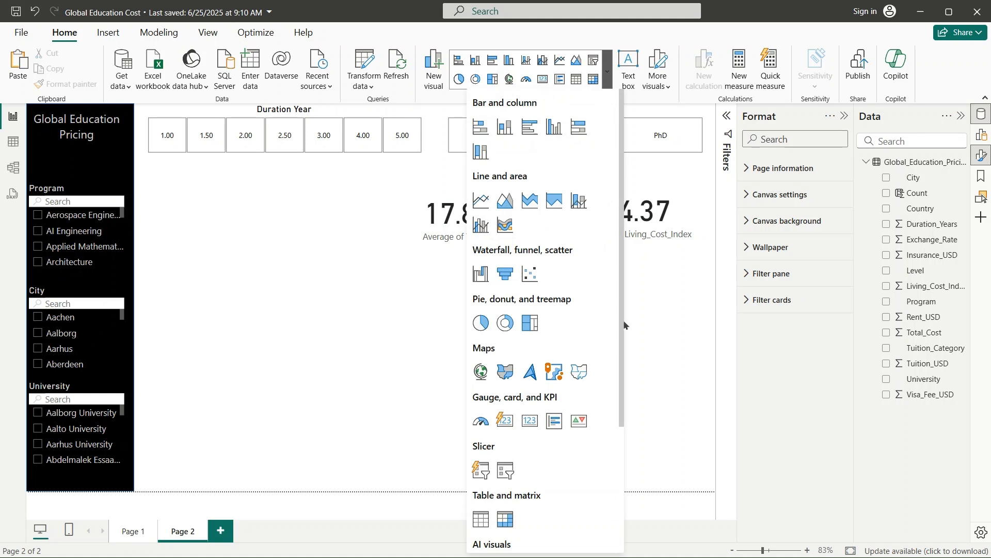
left_click(671, 319)
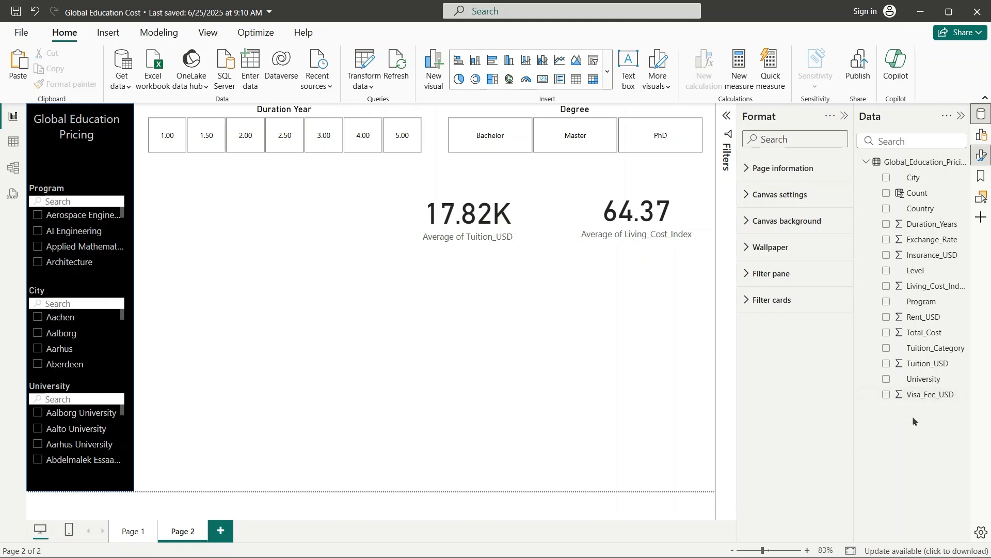
right_click(914, 430)
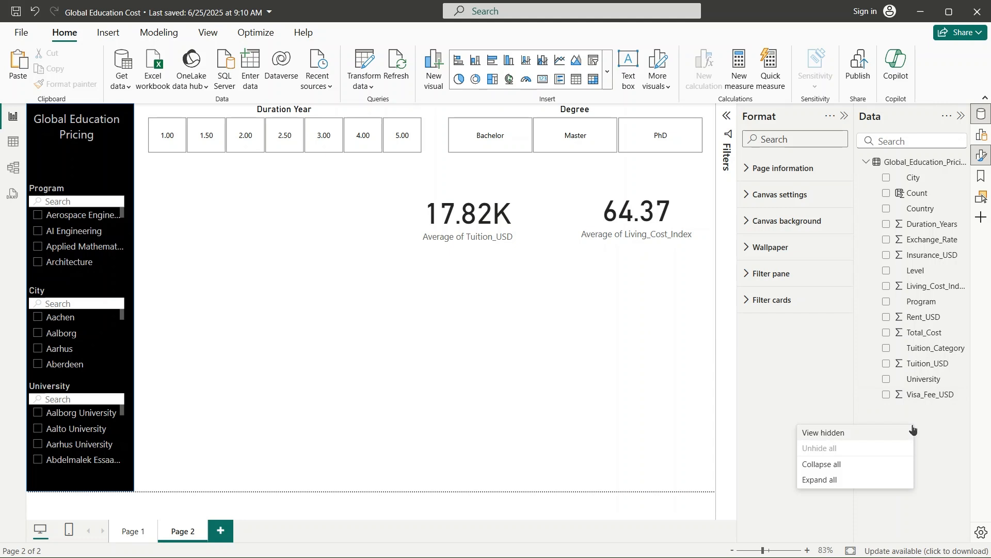
left_click(943, 460)
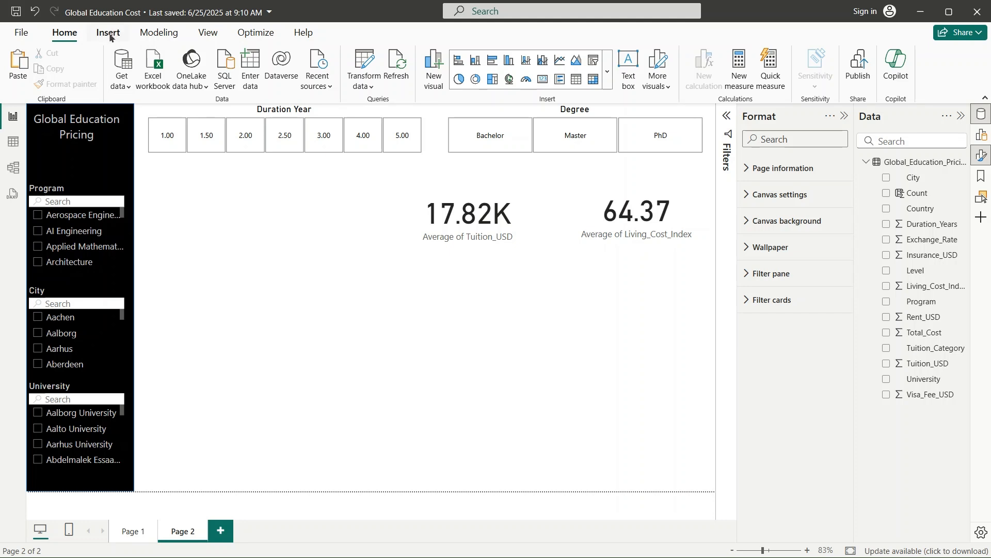
left_click(109, 34)
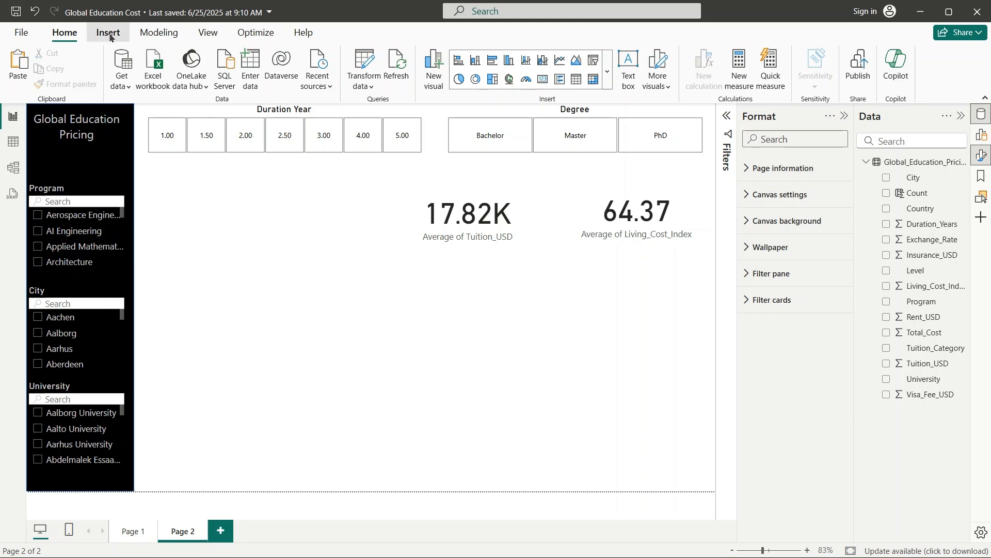
left_click(65, 33)
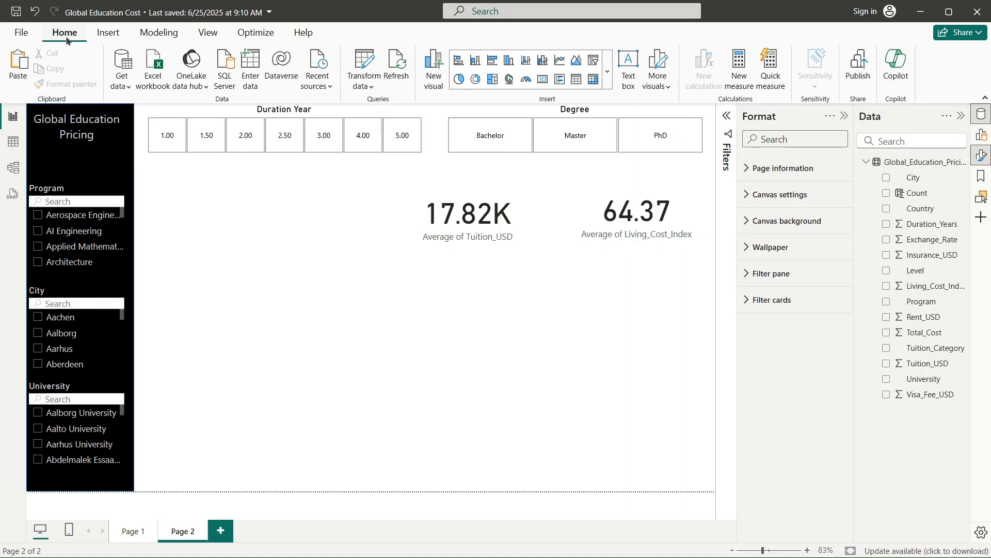
left_click(738, 63)
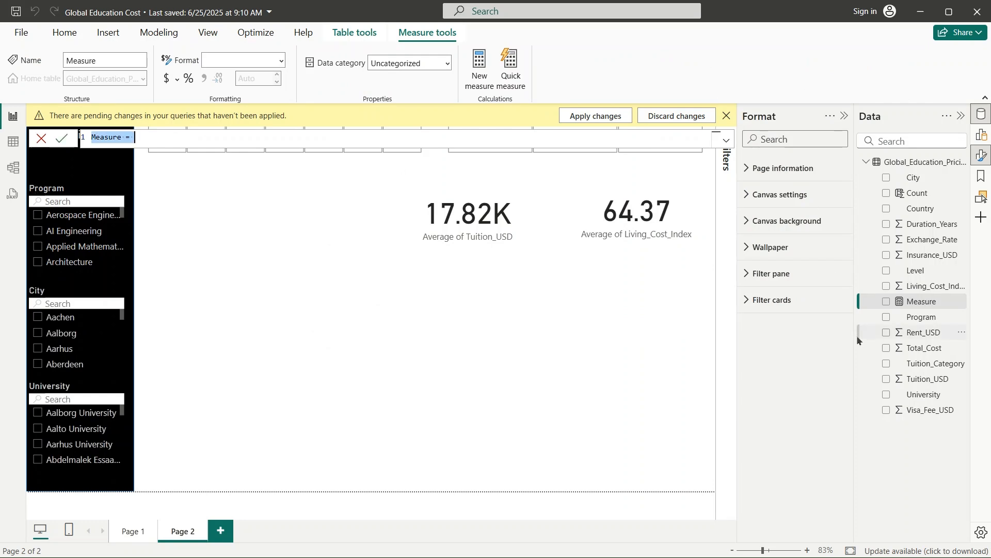
left_click(924, 305)
left_click(923, 301)
key("Delete")
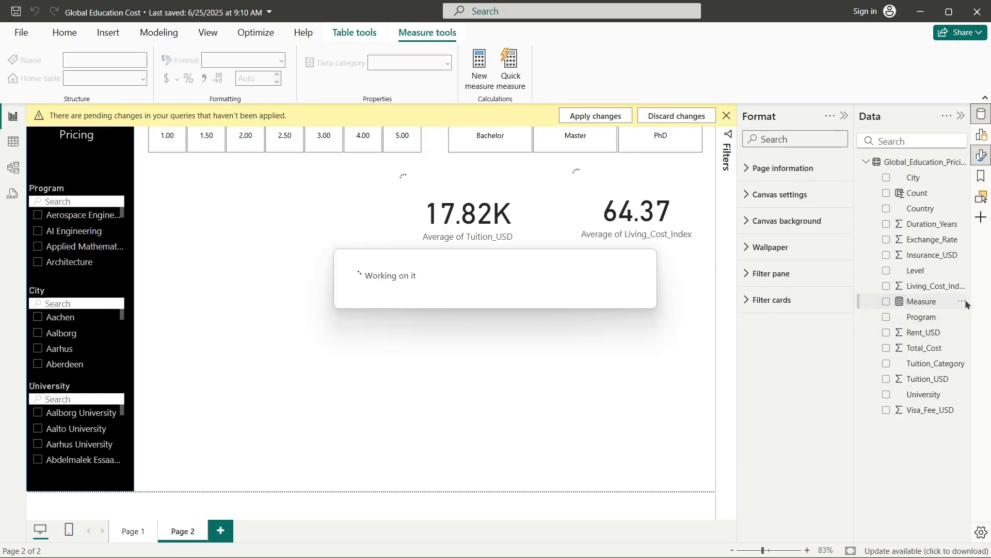
left_click(961, 301)
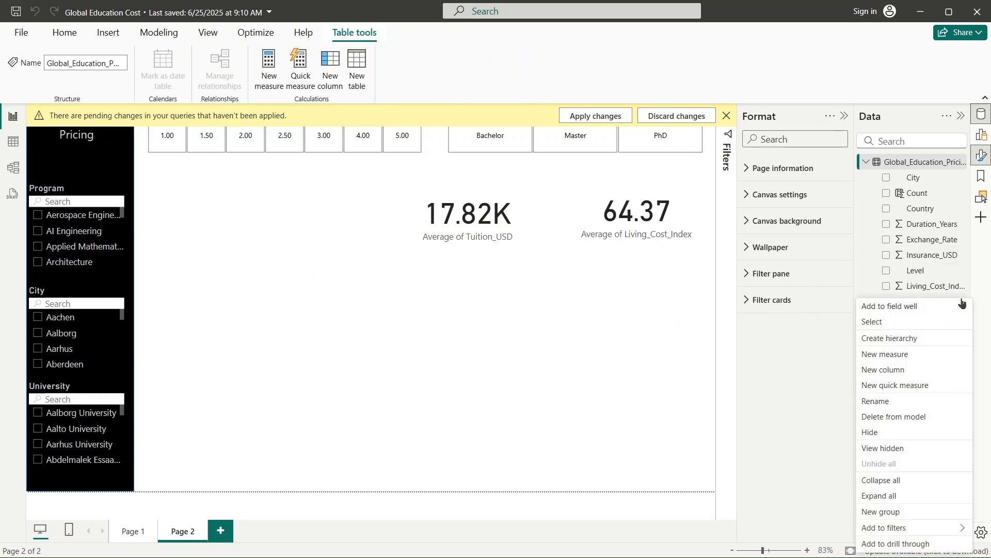
left_click(840, 386)
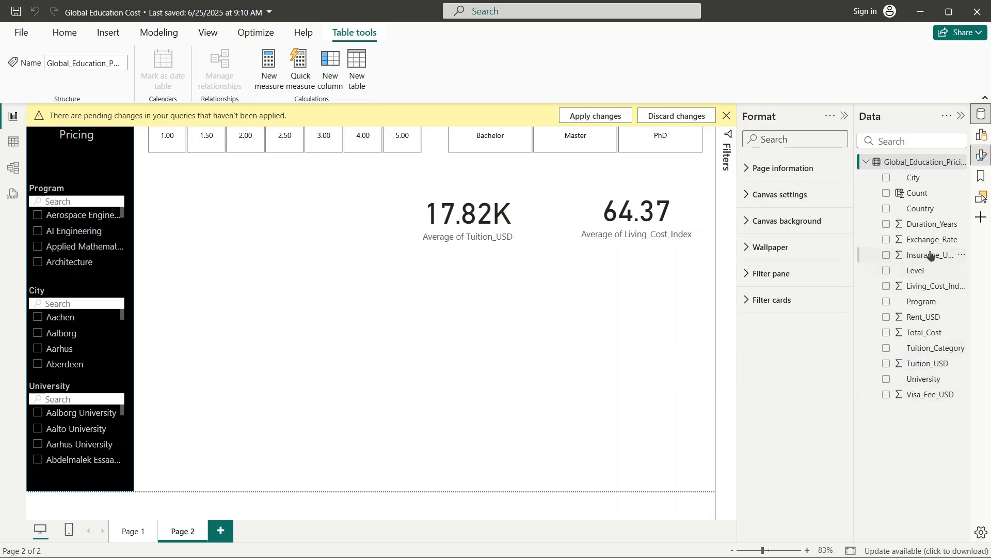
- Dismiss the pending-changes notice and collapse the Format pane to enlarge the report canvas
left_click(724, 117)
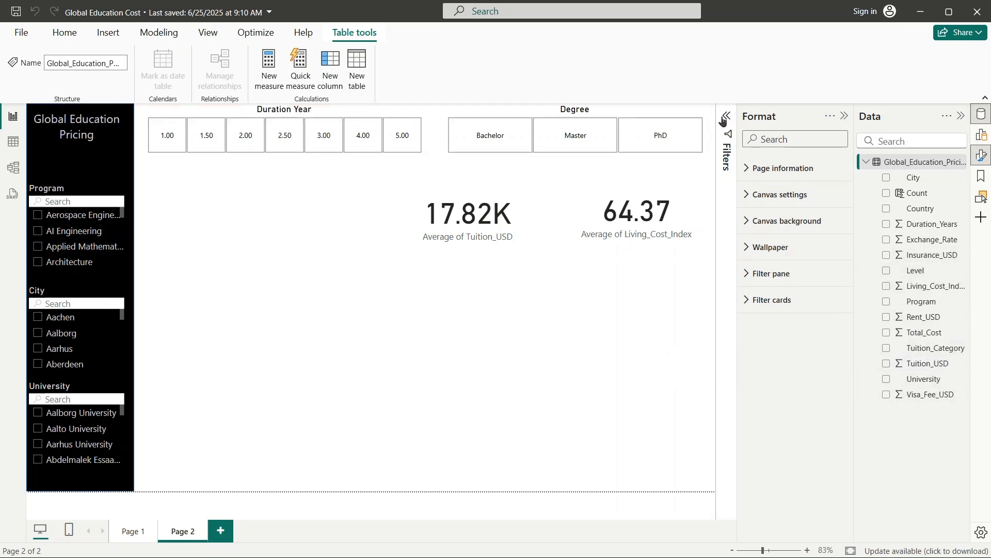
left_click(844, 116)
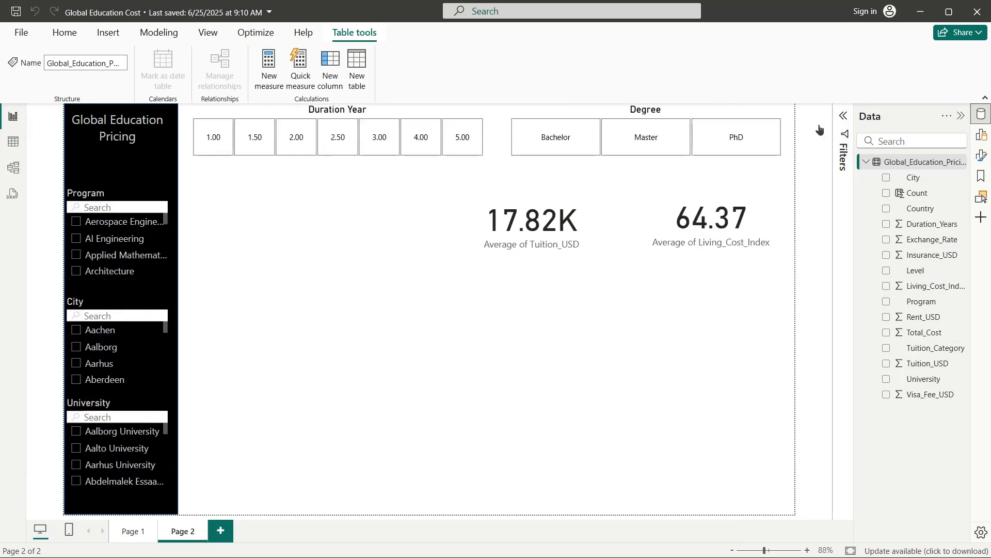
left_click(269, 71)
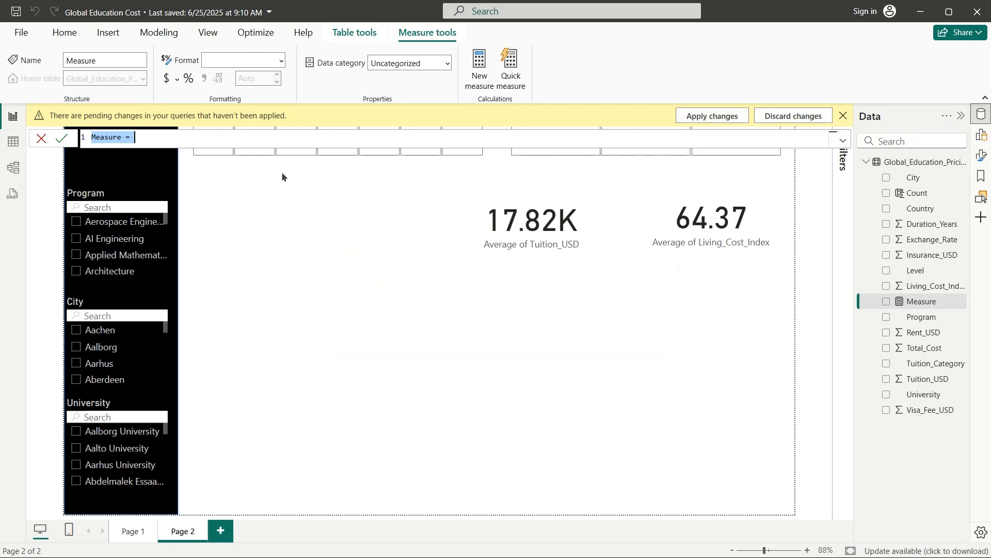
left_click(186, 143)
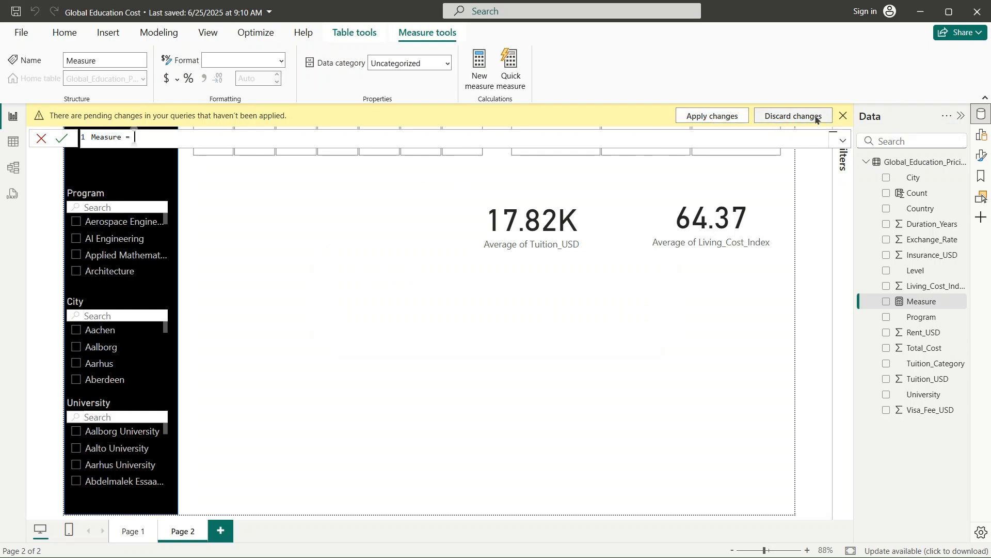
left_click(844, 116)
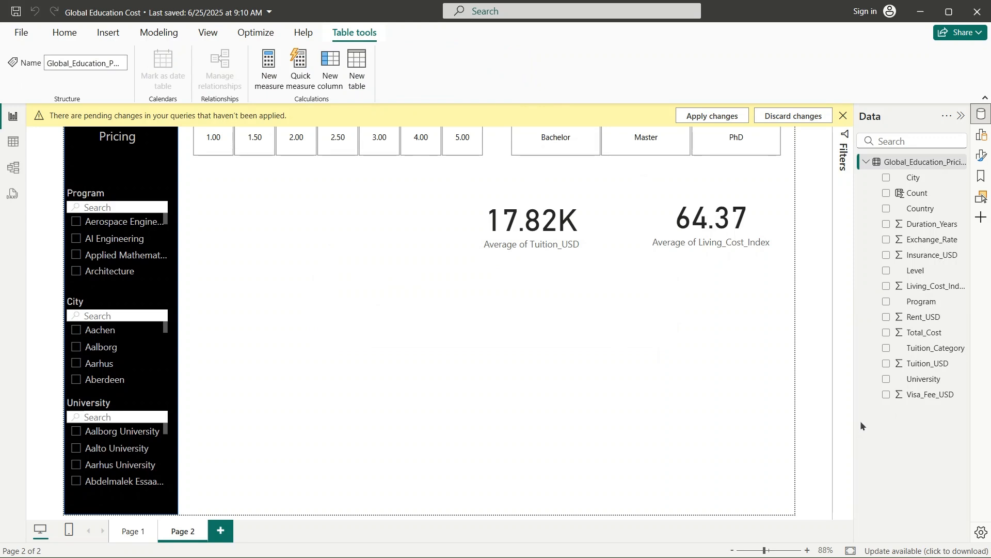
- Create a new measure in the Global_Education_Pricing table and replace its default definition with "Total Cost ="
left_click(266, 58)
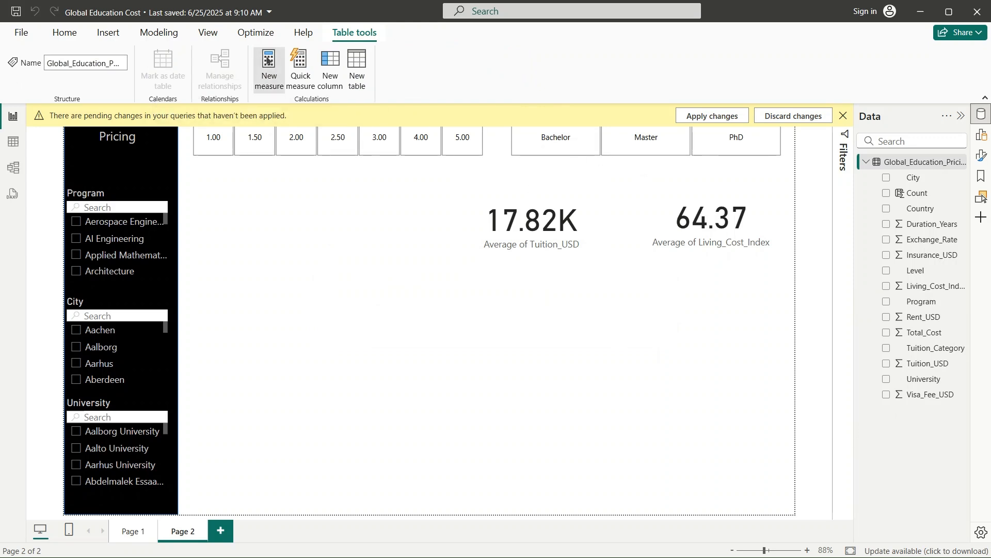
left_click(702, 116)
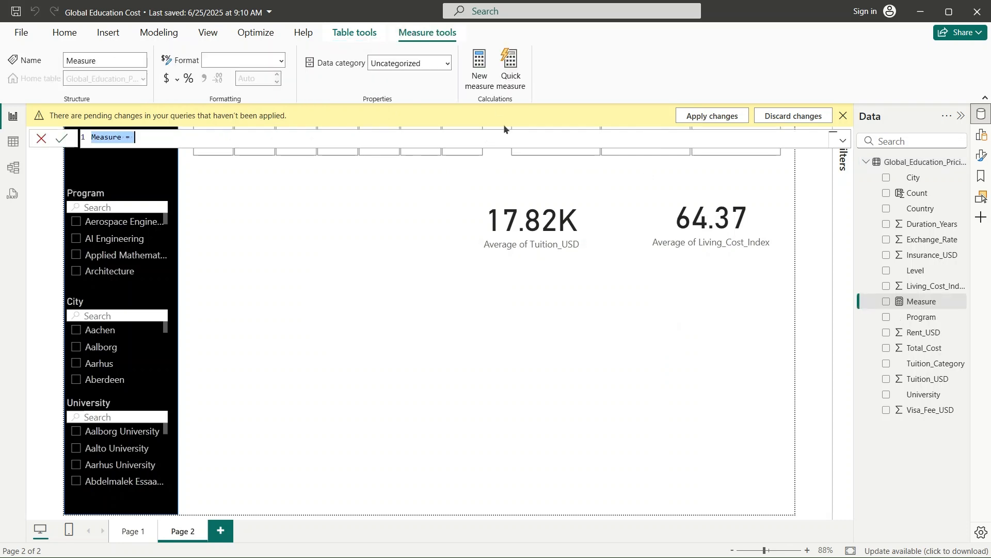
left_click(135, 137)
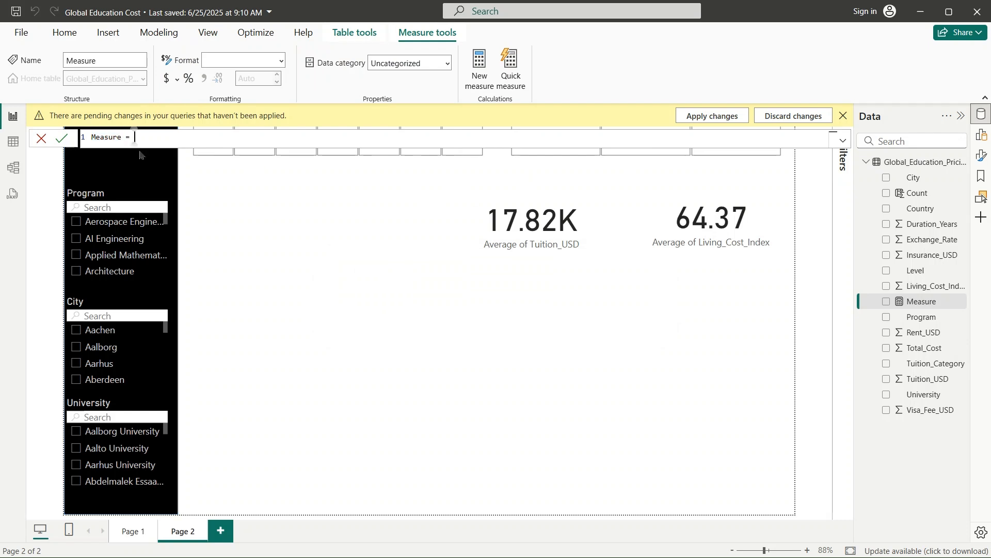
key("ctrl+a")
key("BackSpace")
type("Total ")
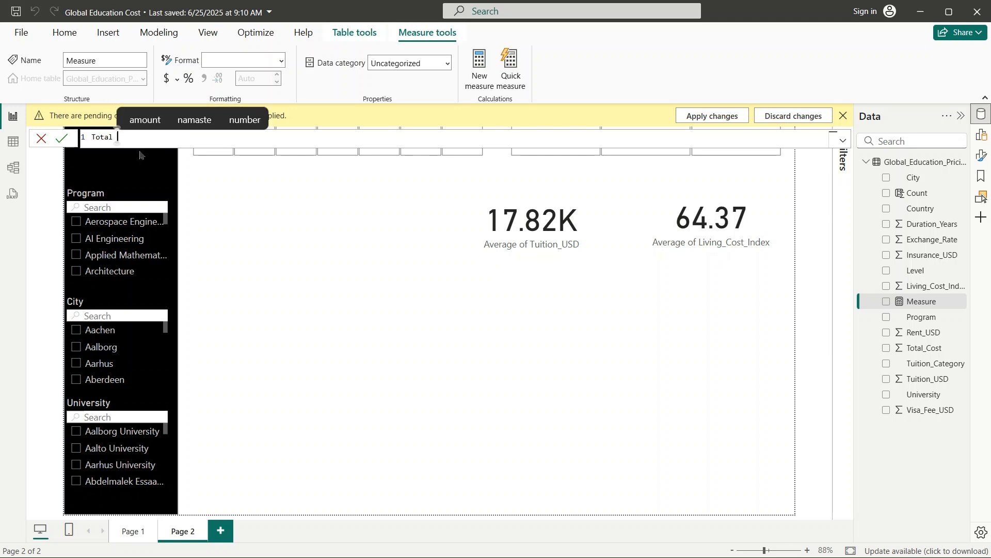
type("Cost")
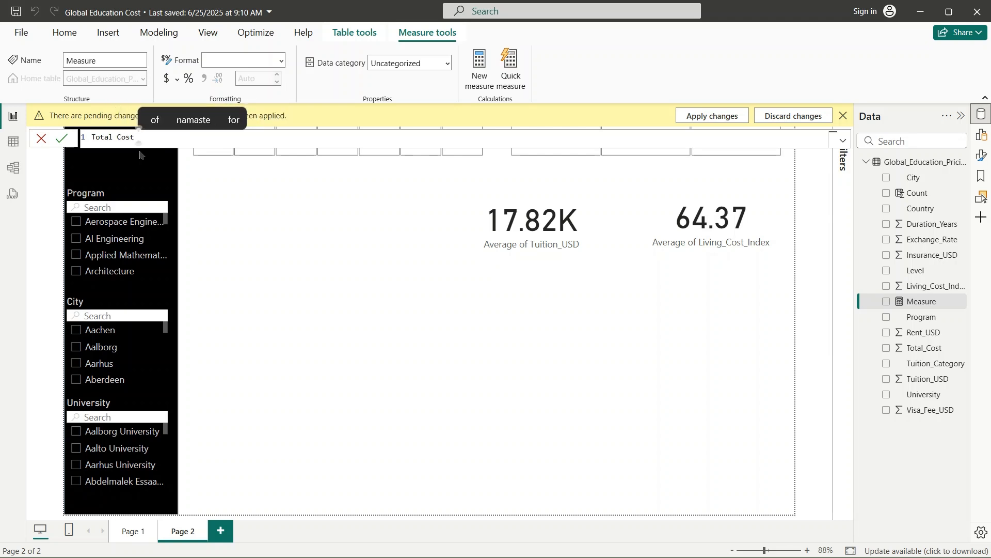
type(" =")
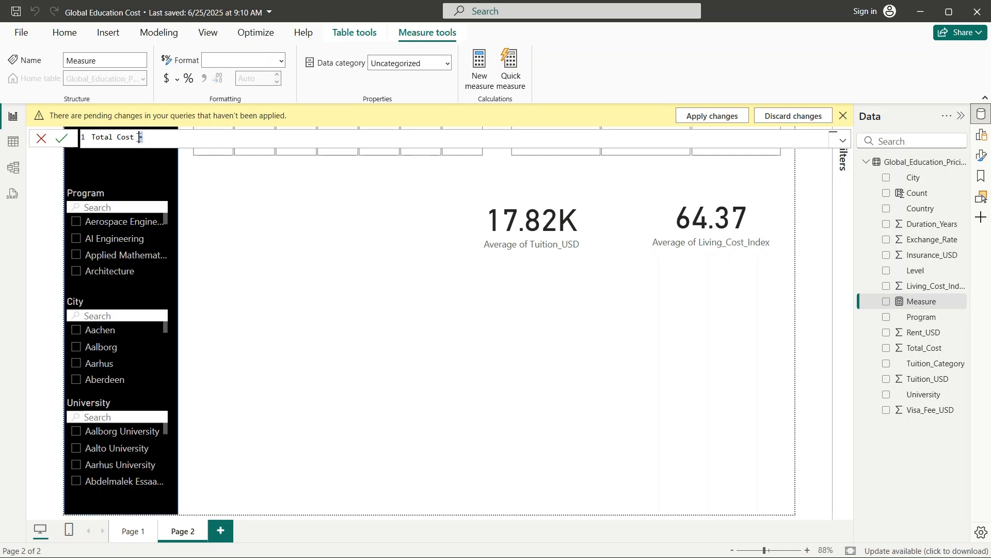
- Complete and commit the measure definition as Total Cost = SUM(Global_Education_Pricing[Tuition_USD])
left_click(157, 137)
left_click_drag(133, 137, 90, 137)
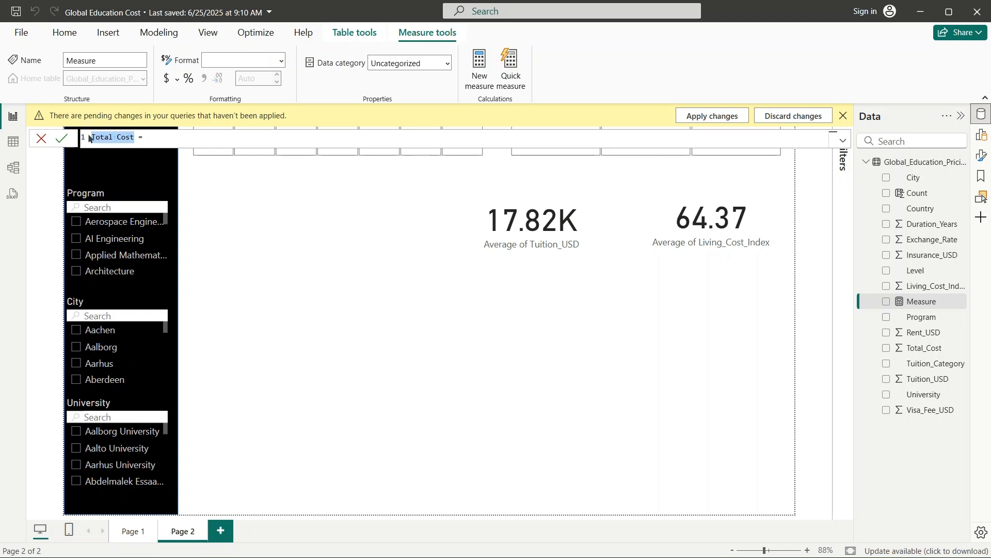
left_click(150, 137)
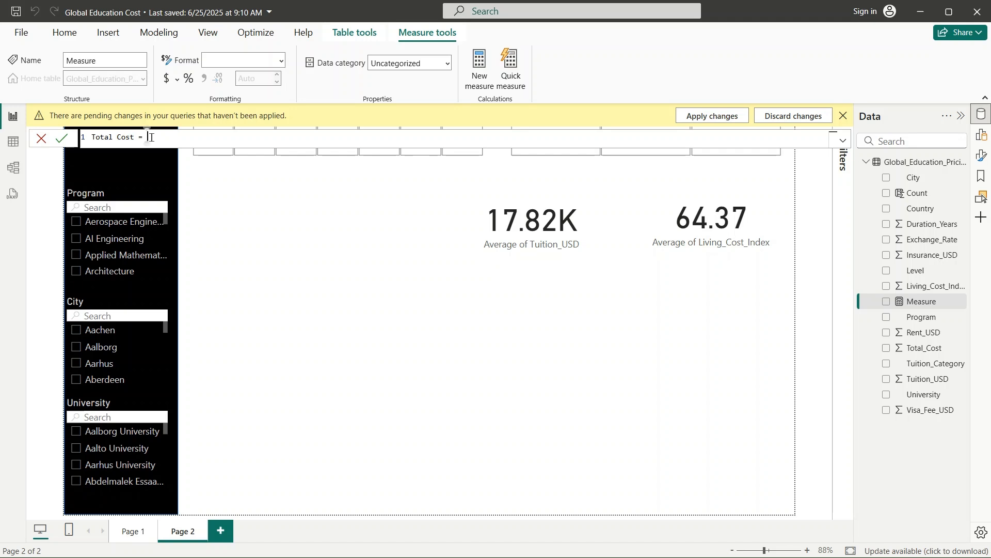
type("SUM")
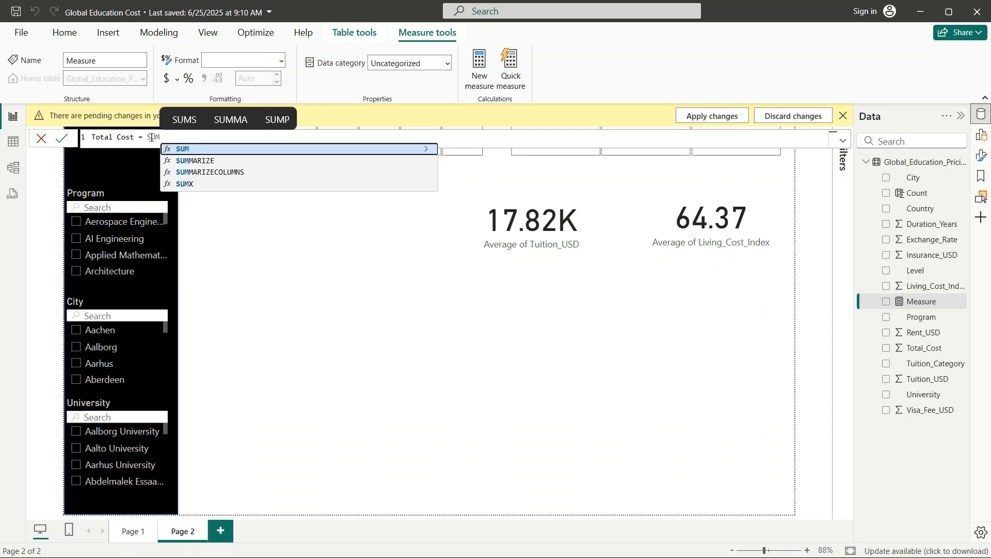
left_click(233, 148)
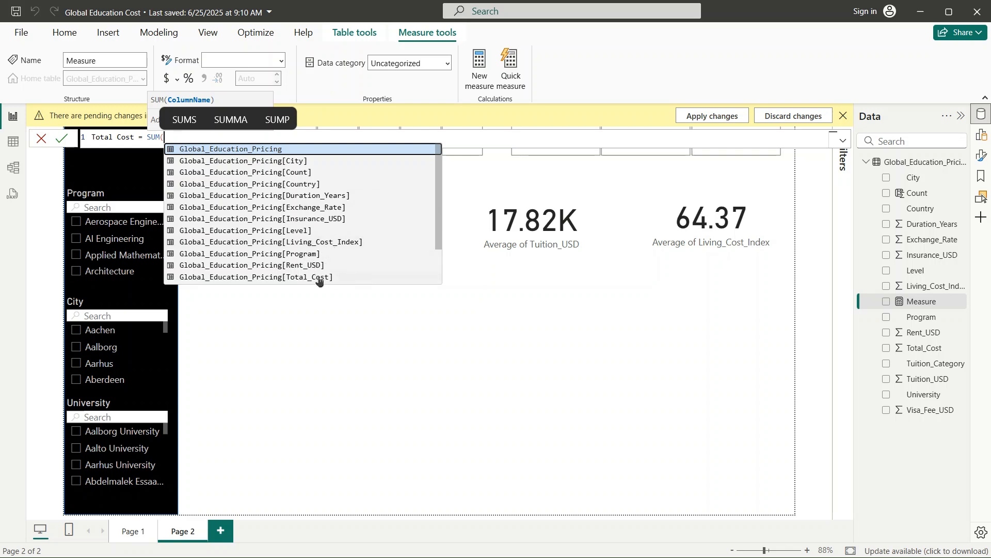
scroll(331, 243, "down", 1)
scroll(332, 243, "down", 1)
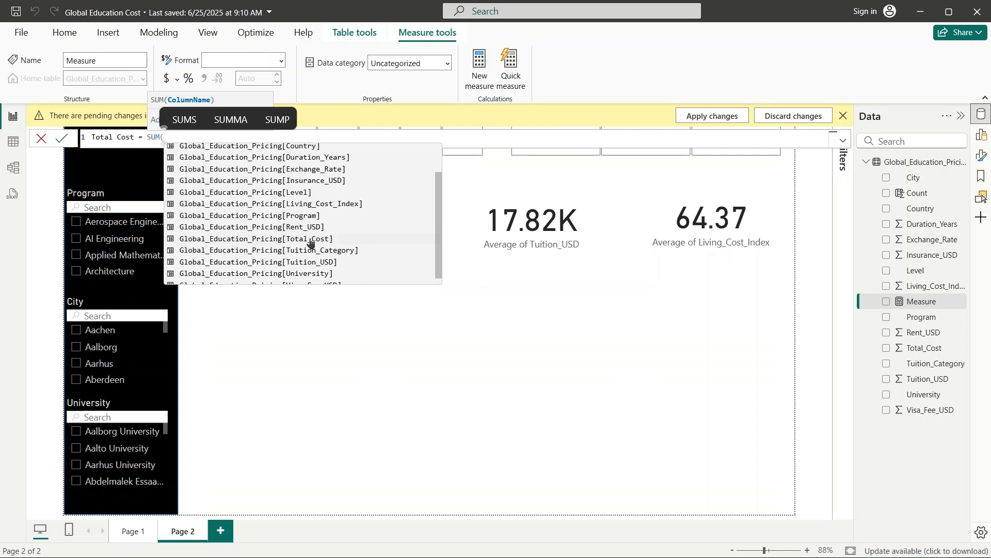
scroll(310, 243, "down", 1)
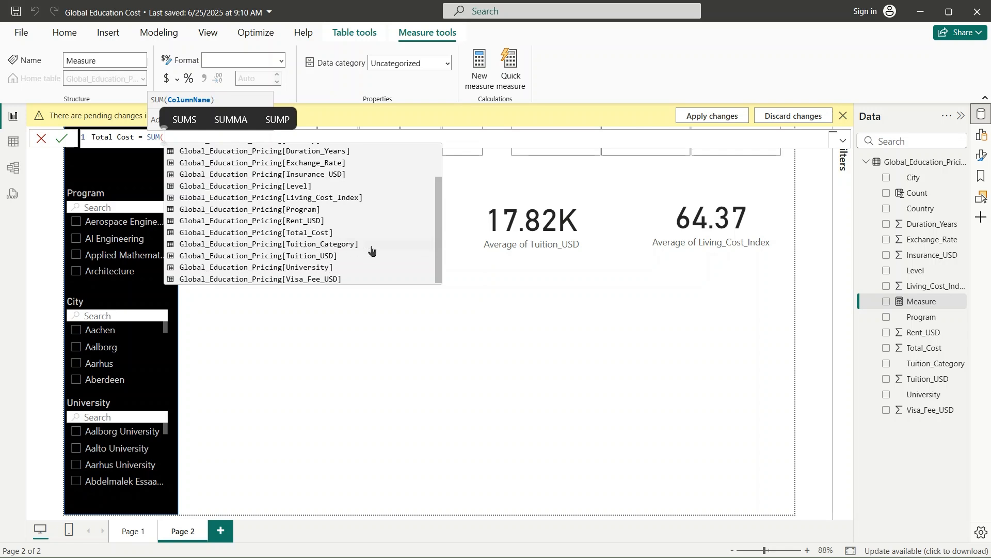
left_click(321, 257)
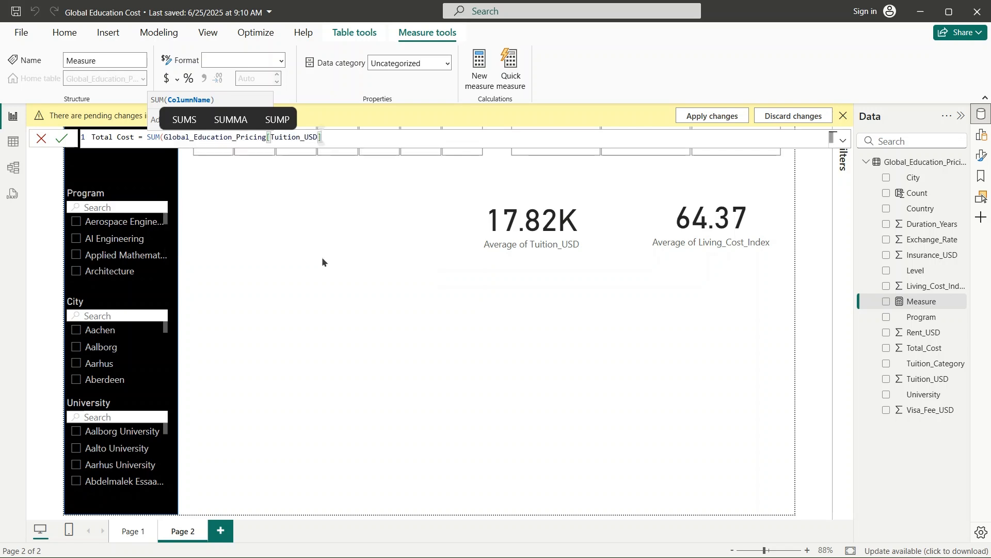
type(")")
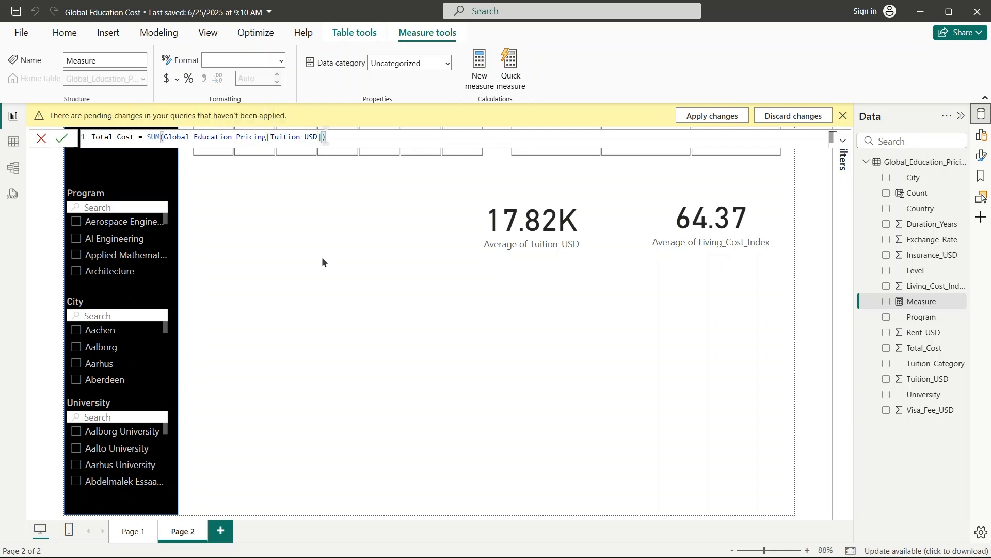
key("Return")
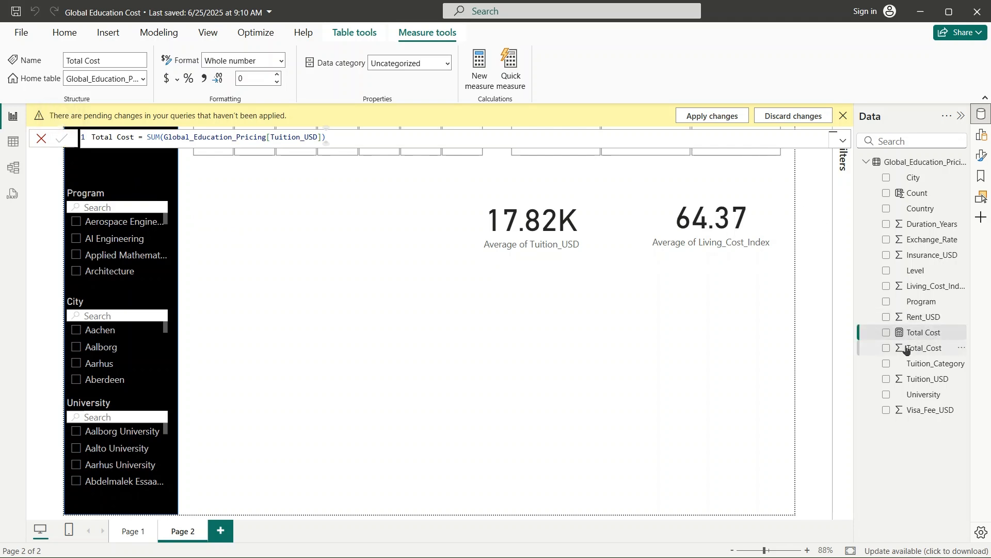
- Check the Total Cost measure against the Global_Education_Pricing columns in the table view, and return to the report page
left_click(924, 333)
left_click(581, 315)
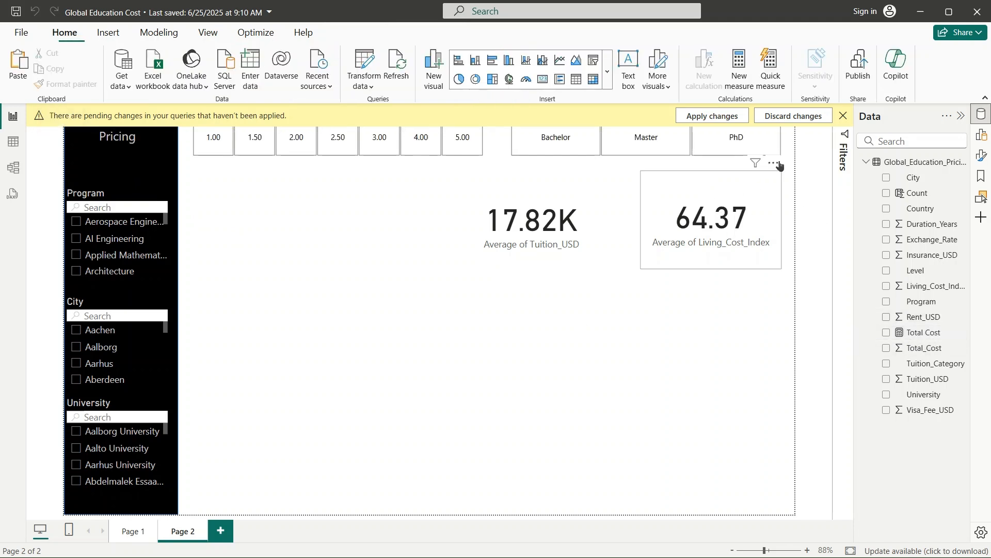
left_click(10, 143)
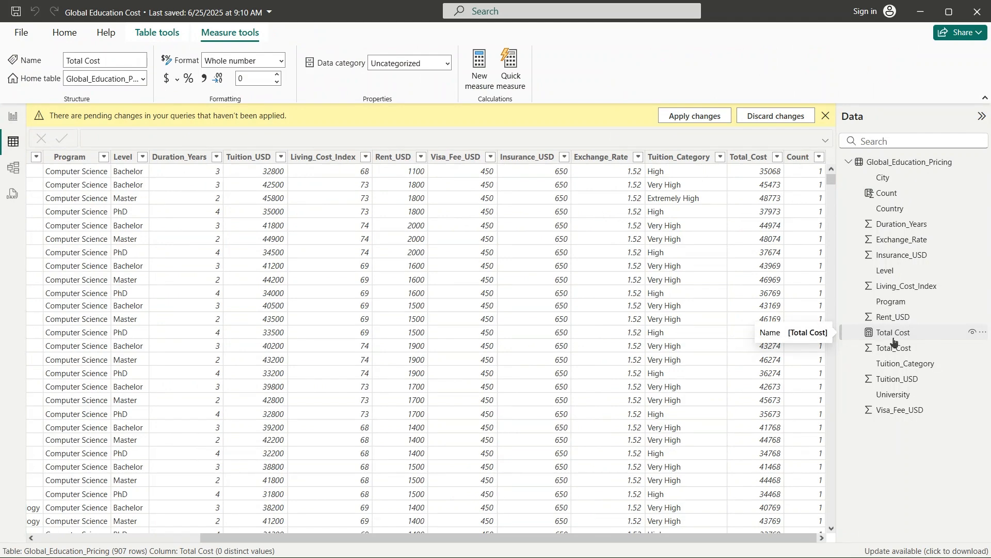
scroll(304, 326, "left", 5)
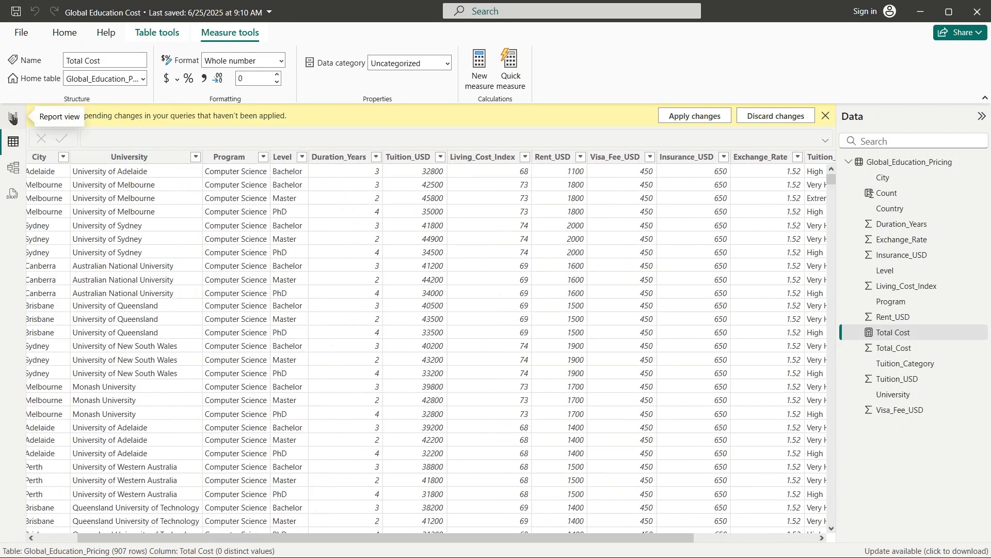
left_click(13, 116)
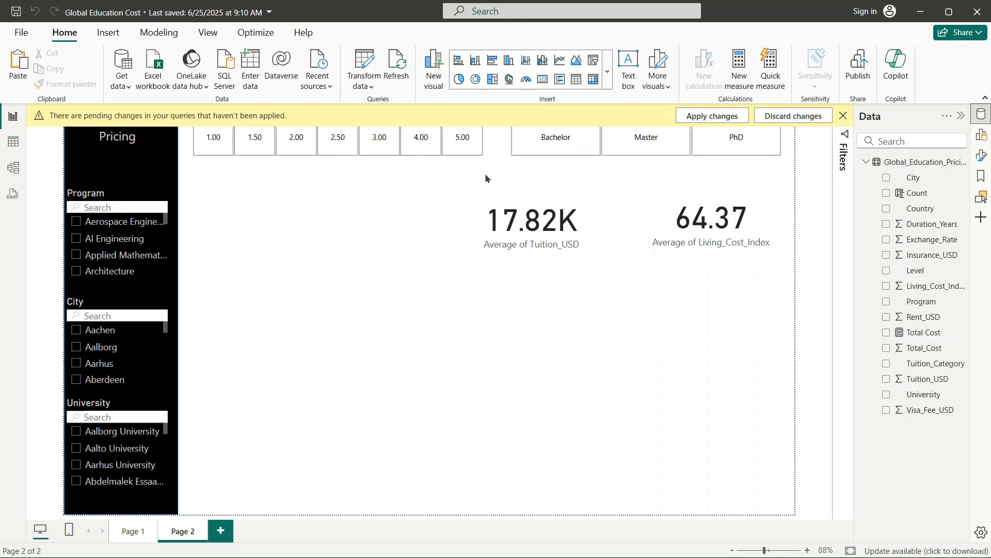
- Insert a card visual on Page 2 and populate it with the Total Cost measure
left_click(607, 71)
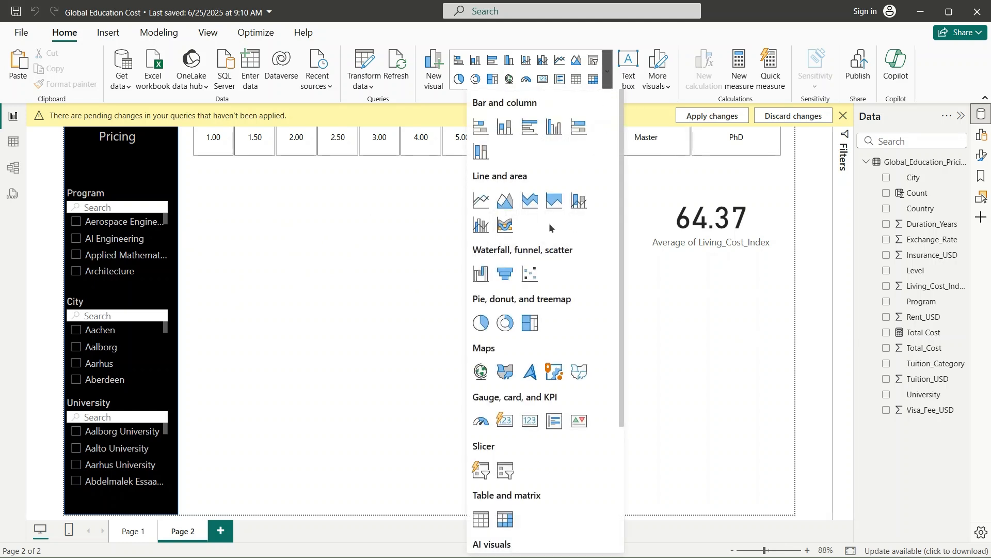
scroll(551, 228, "down", 1)
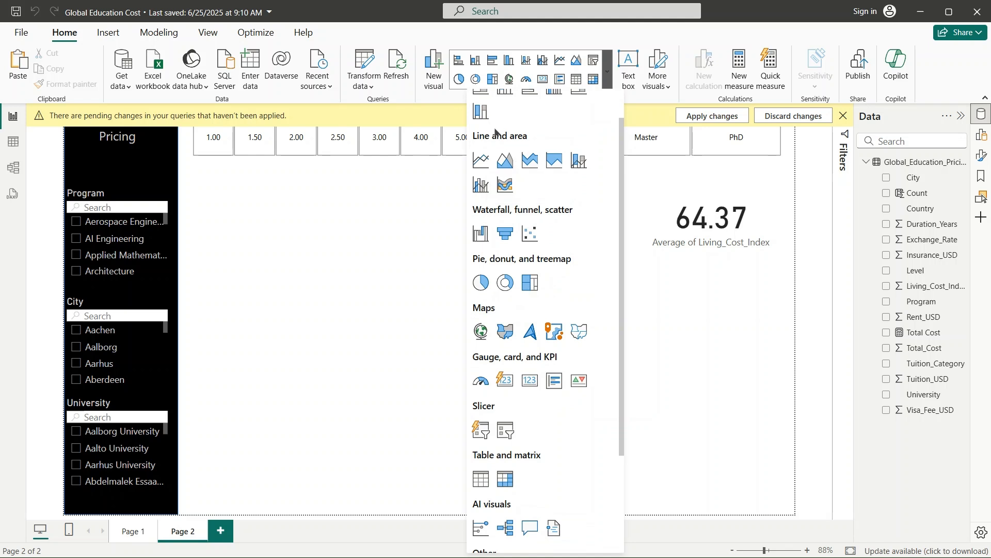
scroll(532, 258, "down", 2)
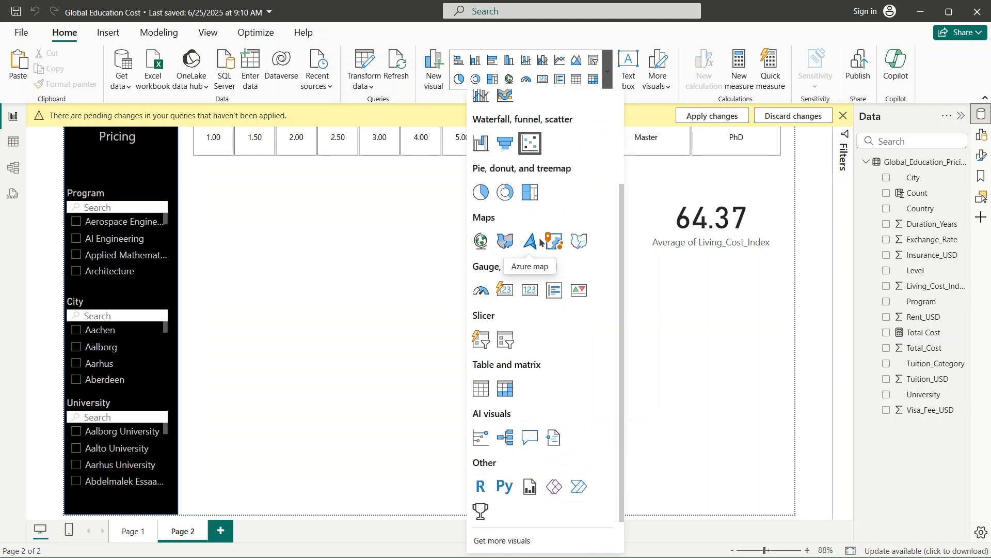
left_click(531, 292)
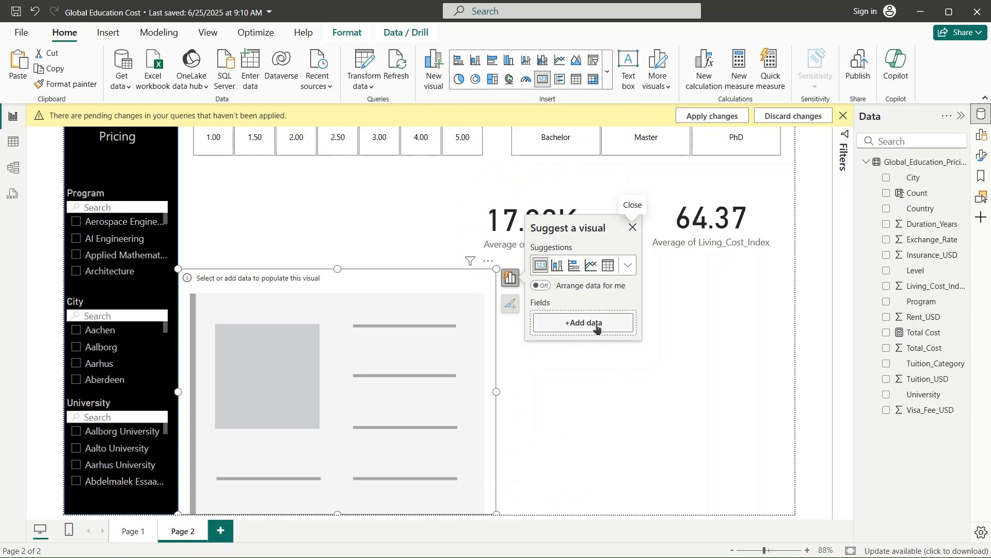
left_click(596, 328)
scroll(721, 343, "down", 5)
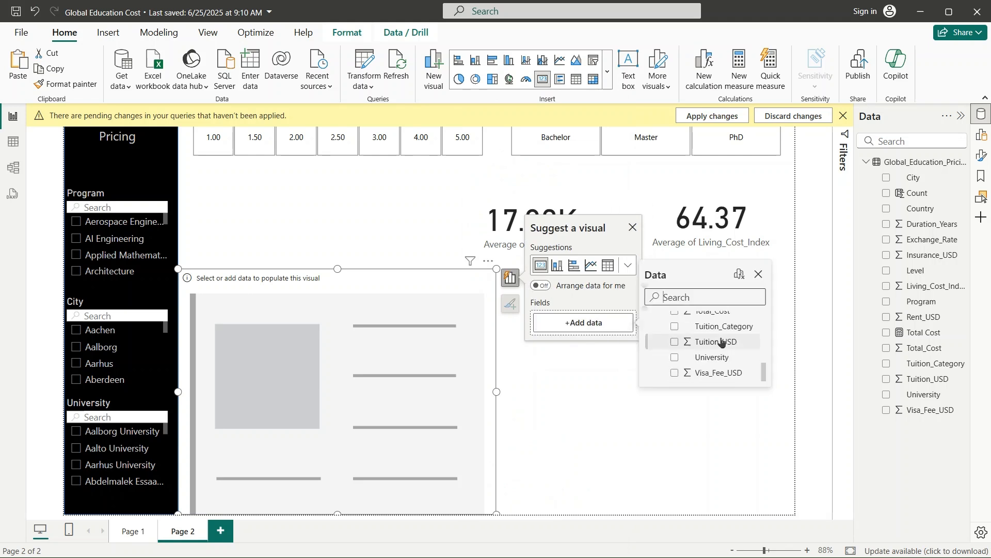
scroll(706, 350, "up", 2)
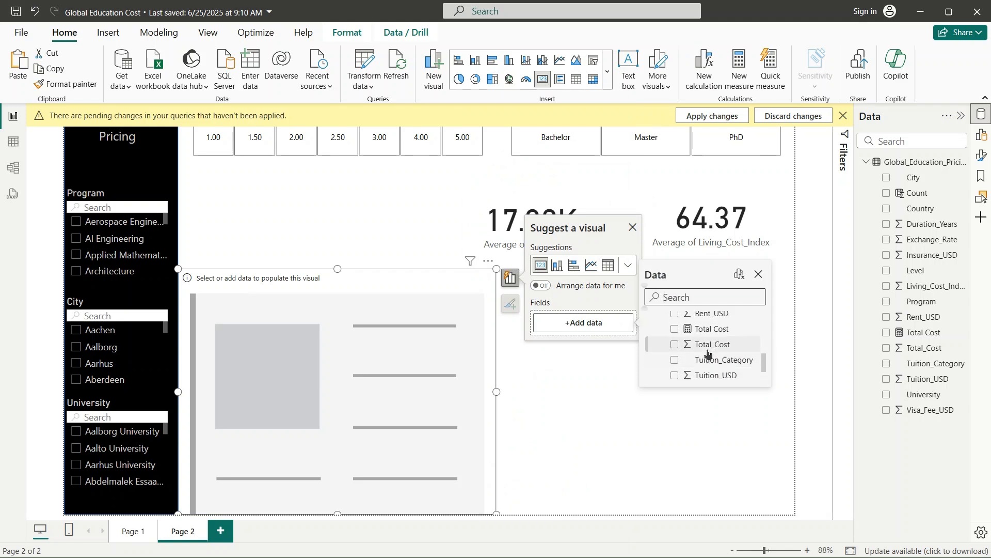
left_click(702, 331)
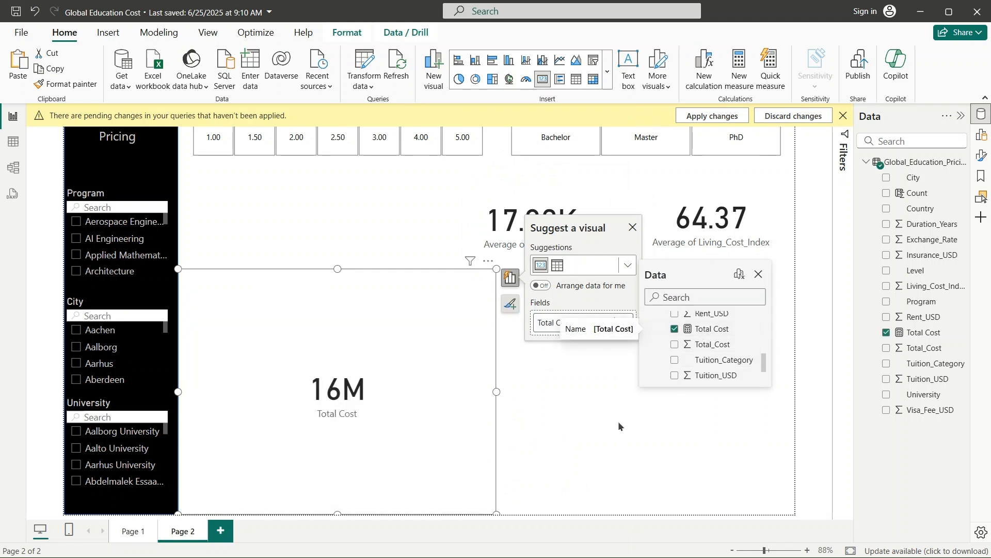
- Shrink the Total Cost card to about 261 wide by 142 high and place it just below the Duration Year slicer
left_click_drag(397, 363, 394, 258)
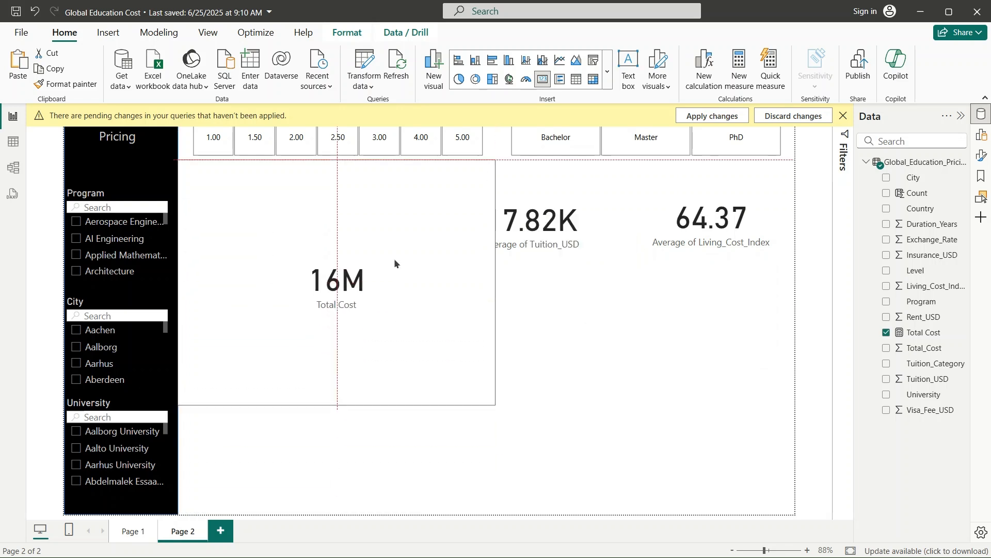
left_click_drag(336, 405, 340, 257)
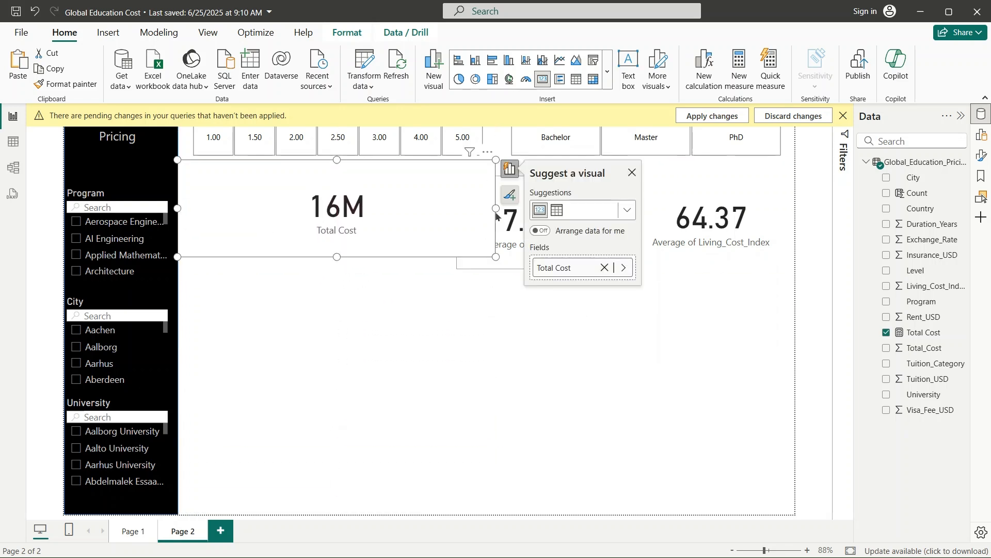
left_click_drag(496, 208, 316, 210)
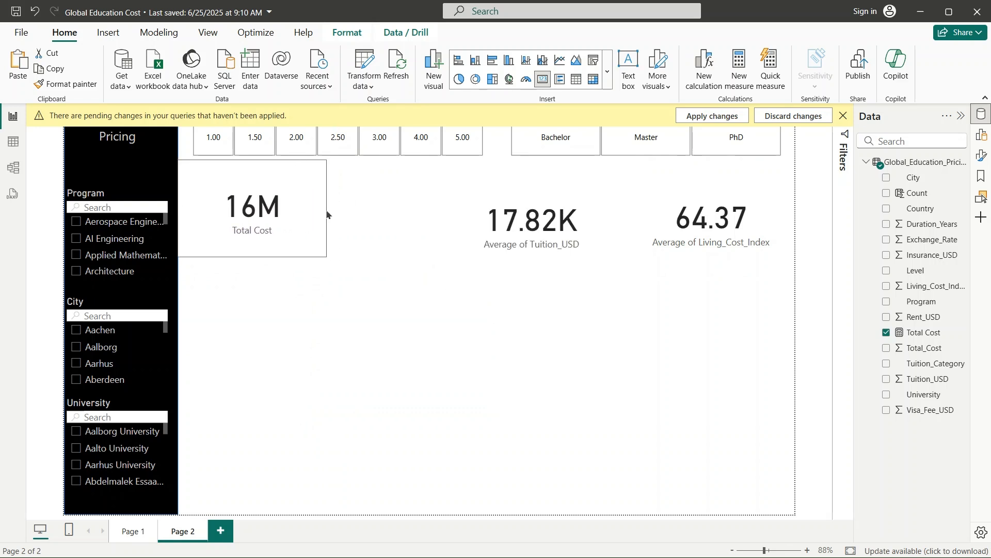
left_click_drag(245, 160, 252, 171)
left_click_drag(308, 219, 311, 219)
left_click_drag(262, 257, 264, 269)
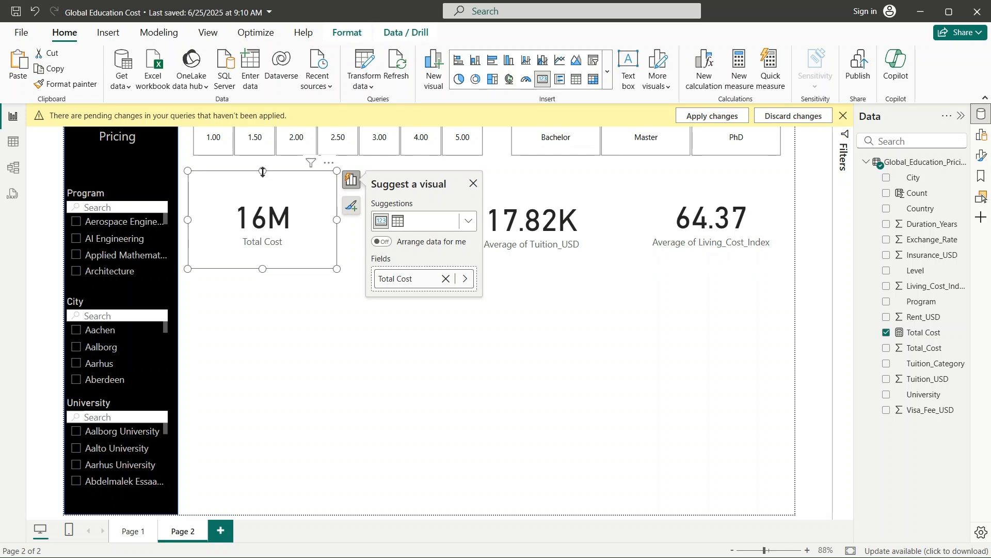
left_click_drag(264, 171, 265, 191)
left_click(521, 403)
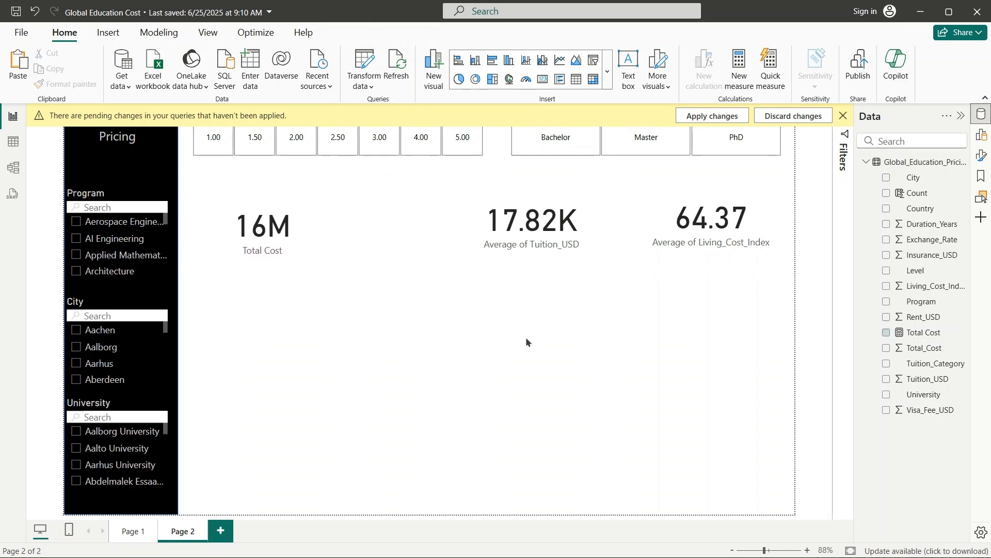
- Move the Average of Tuition_USD card closer to the Total Cost card, level with the Average of Living_Cost_Index card
left_click(323, 209)
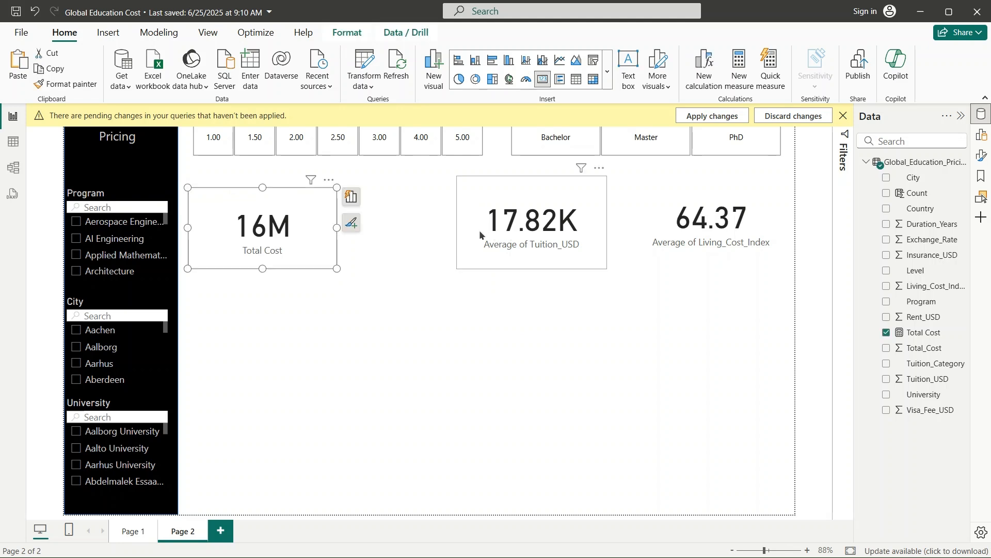
left_click_drag(482, 235, 461, 228)
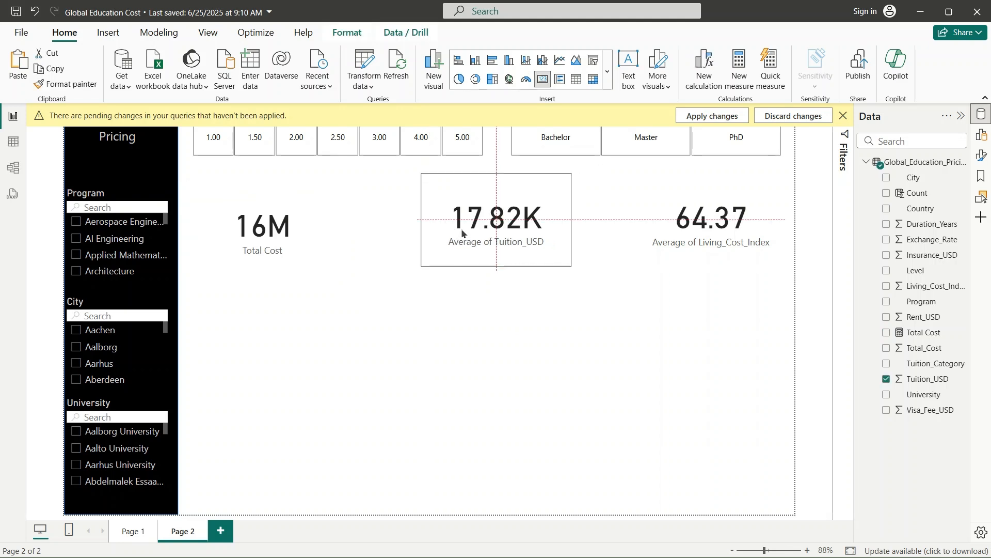
left_click(574, 340)
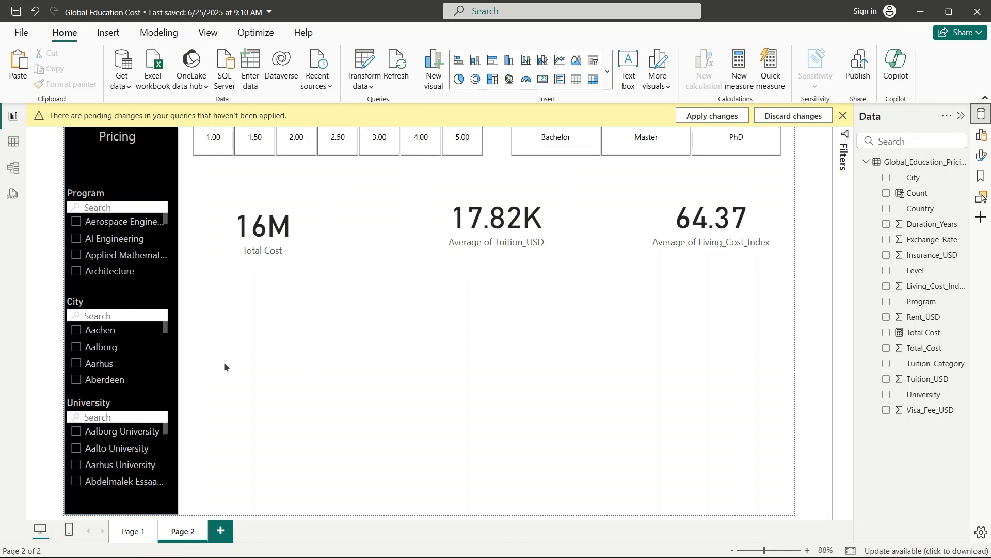
- Dismiss the pending-changes notice and open the formatting options for the Total Cost card
left_click(285, 249)
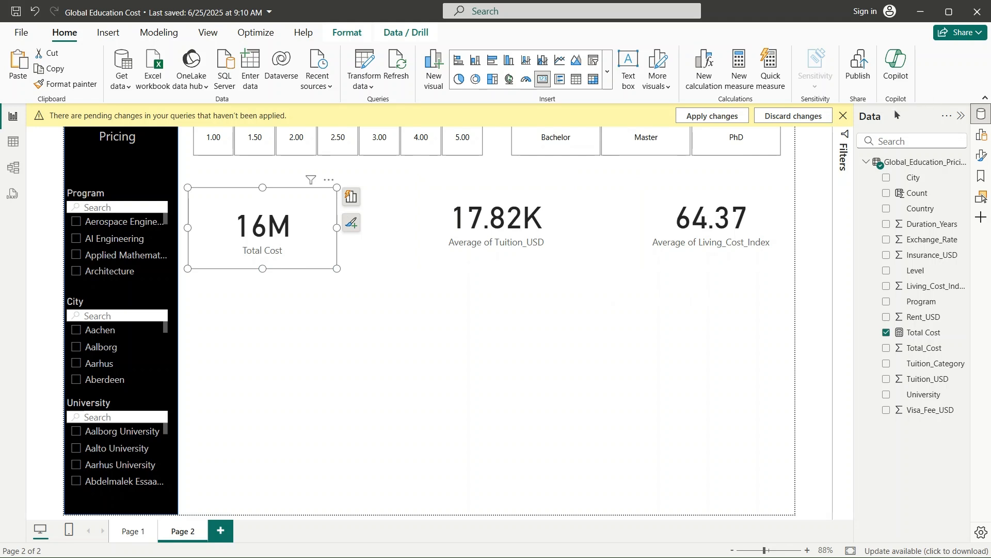
left_click(841, 114)
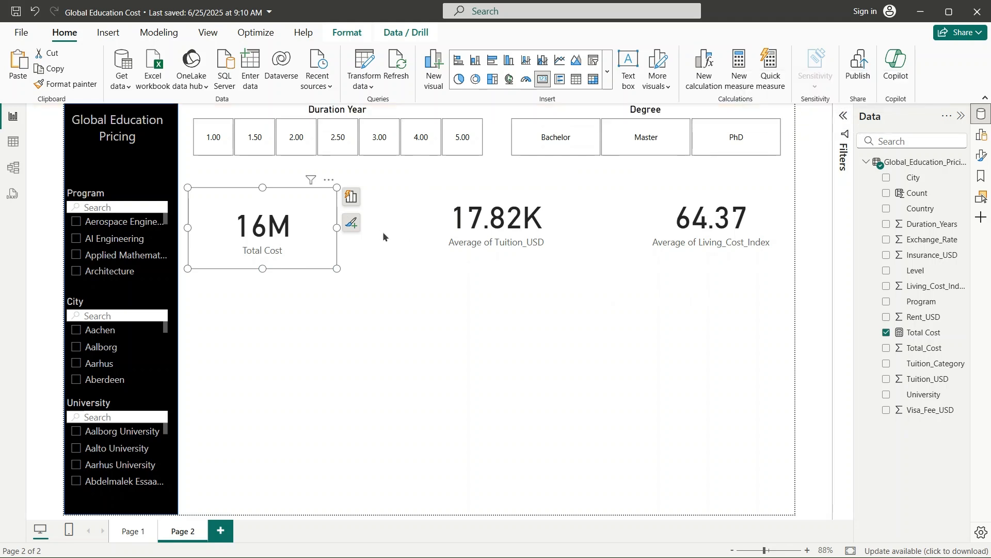
left_click(983, 160)
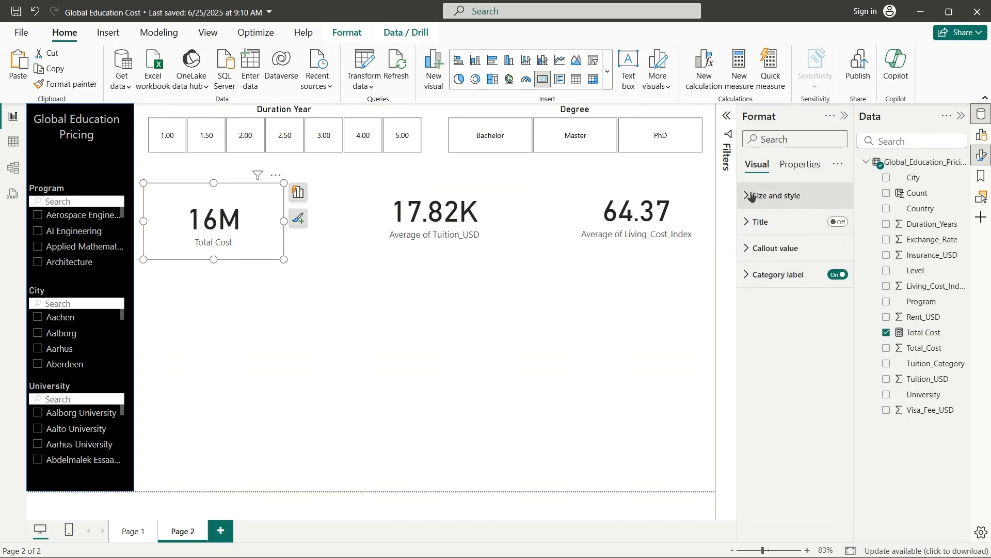
- Switch the Total Cost card's background off and back on, and collapse its size and style settings
left_click(749, 200)
scroll(769, 307, "down", 2)
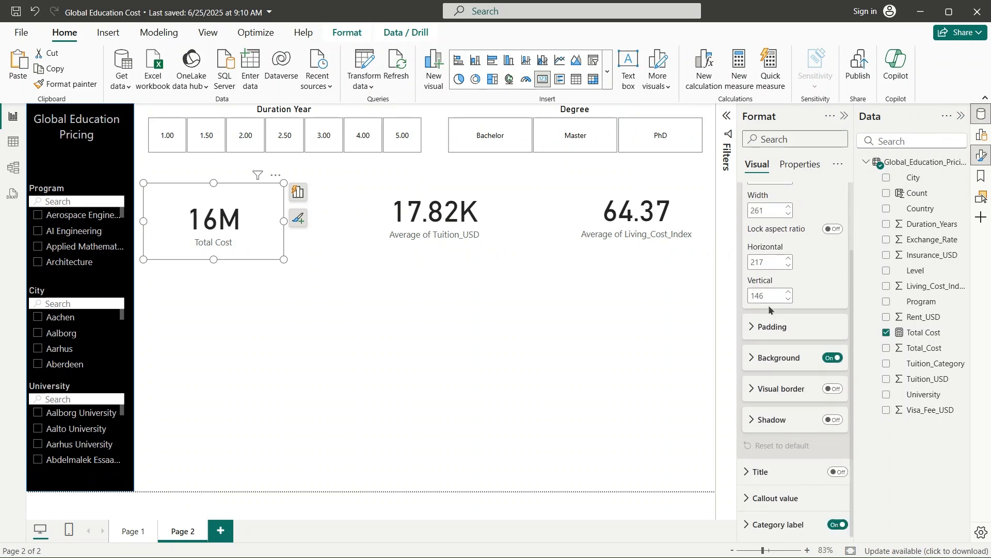
left_click(831, 357)
left_click(831, 357)
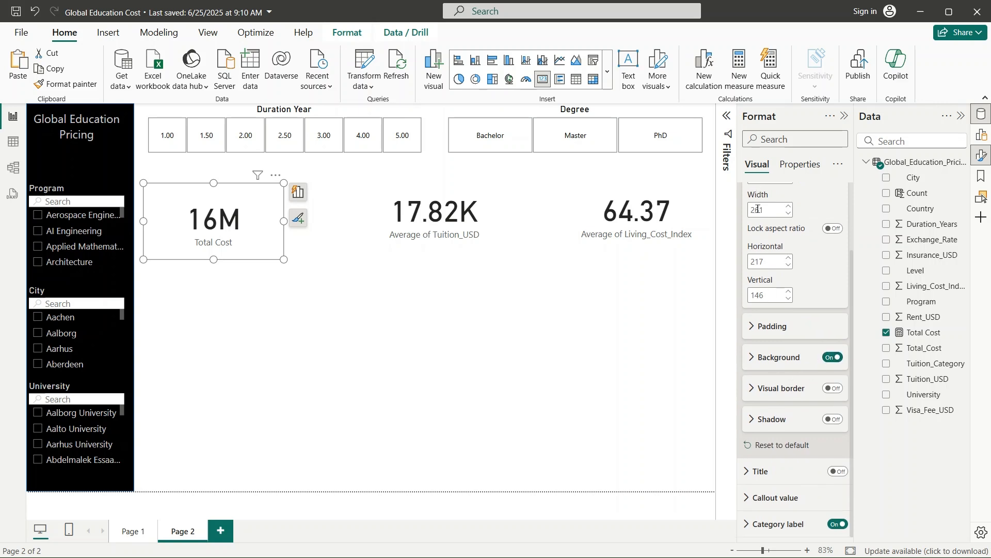
scroll(780, 336, "up", 3)
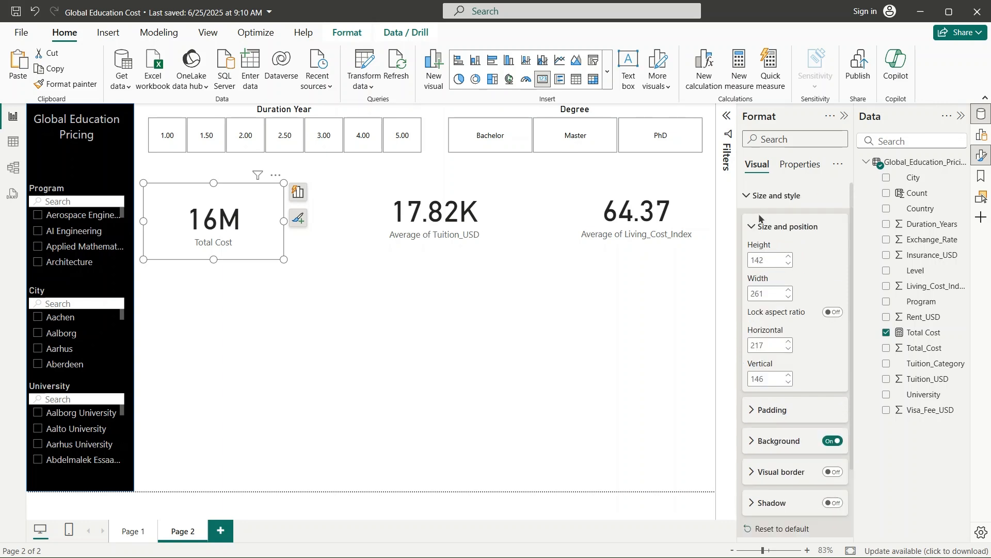
left_click(753, 196)
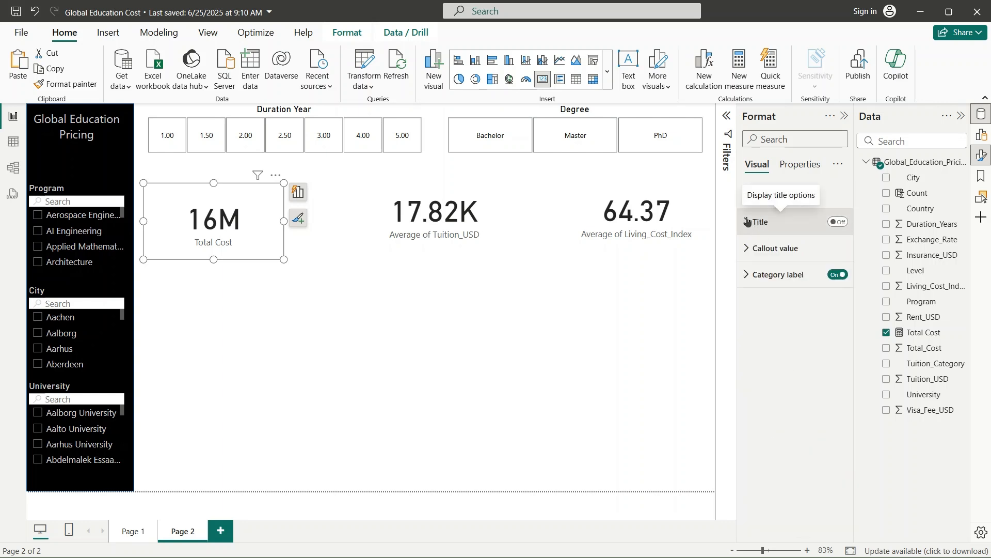
- Turn on the Total Cost card's title, set its text to "Total Cost" and centre it horizontally
left_click(833, 222)
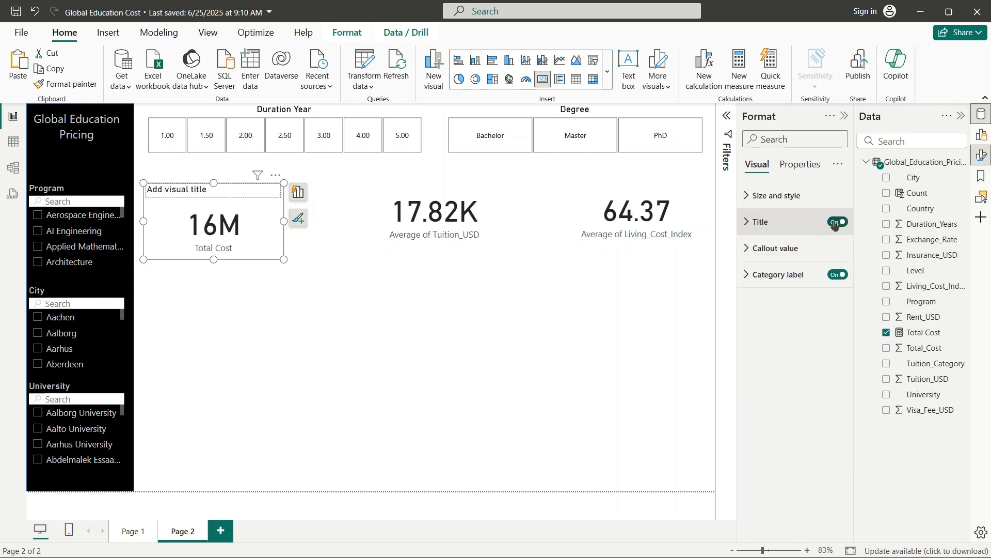
left_click(746, 223)
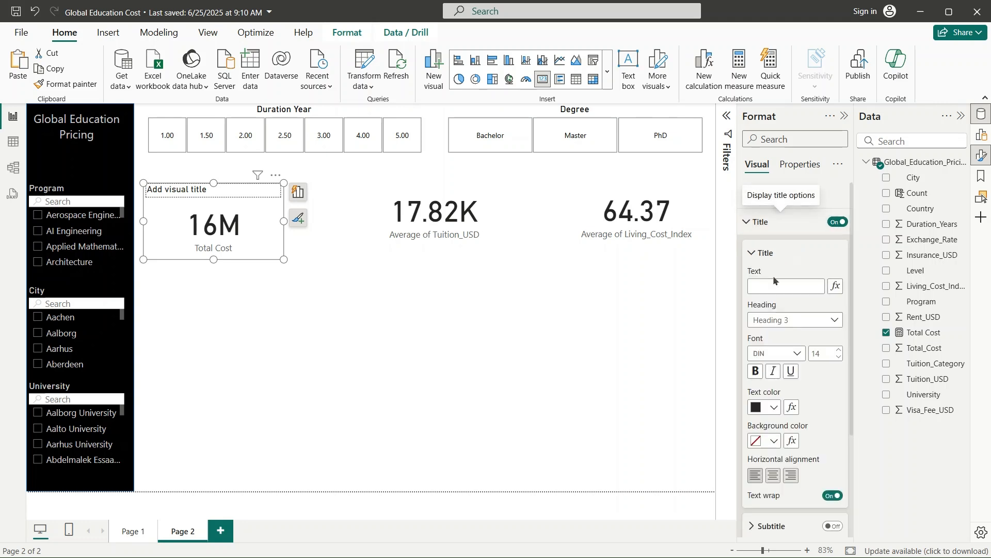
left_click(767, 289)
type("To")
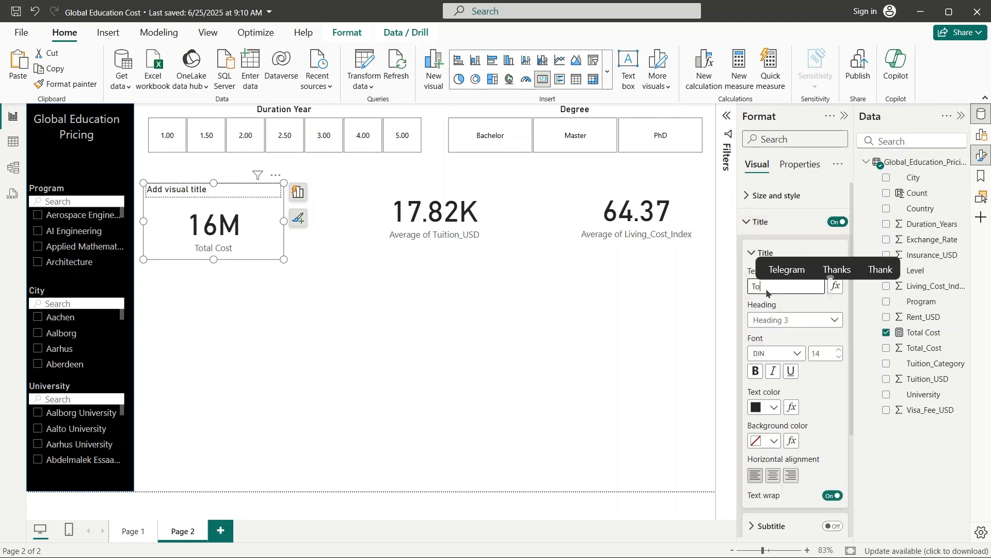
type("tal Cost")
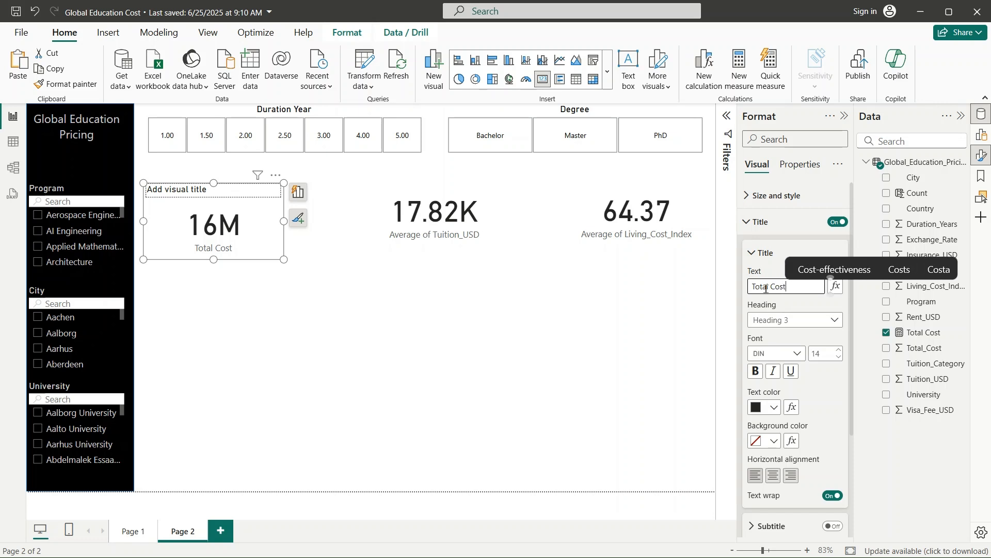
left_click(773, 475)
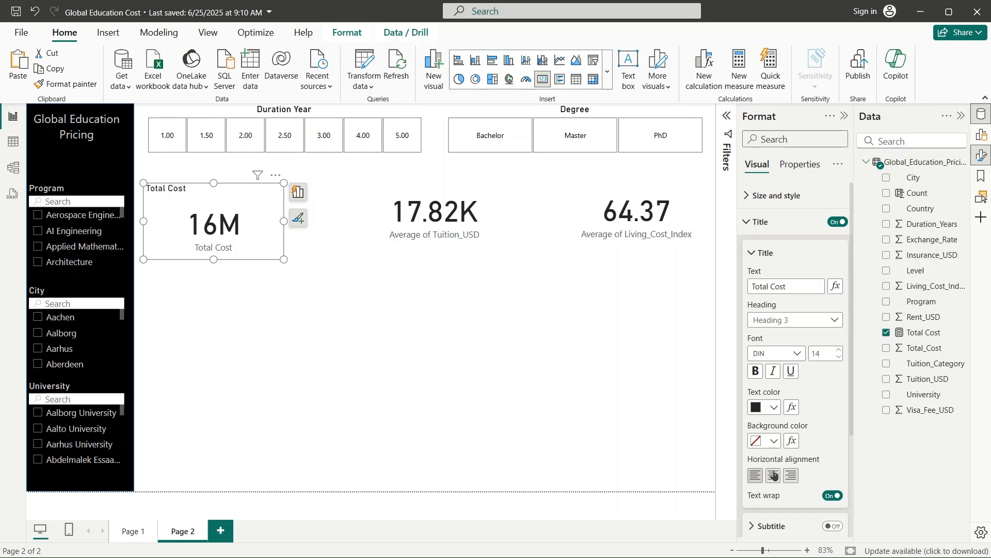
- Set the Total Cost card's title font size to 17, keep its text colour, and collapse the title settings
left_click(773, 407)
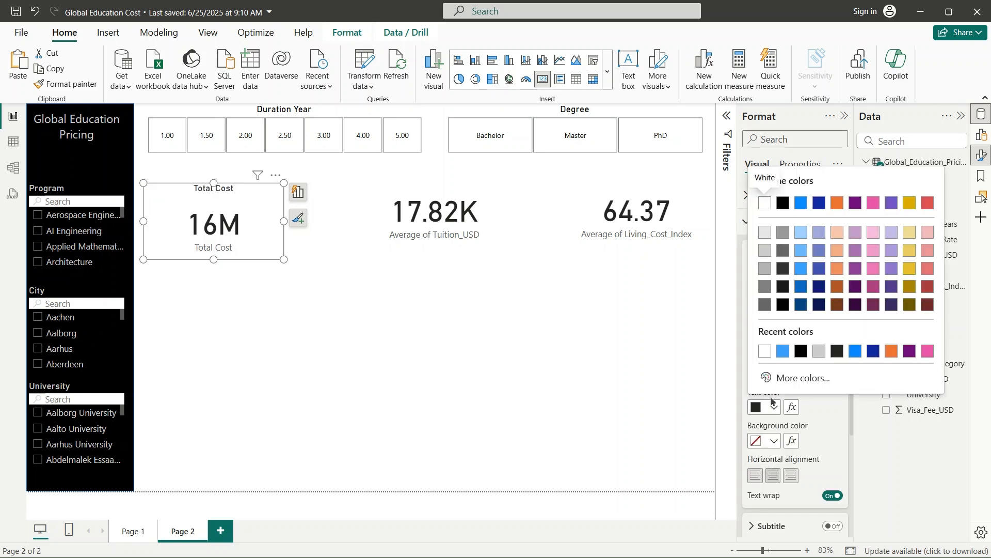
left_click(728, 407)
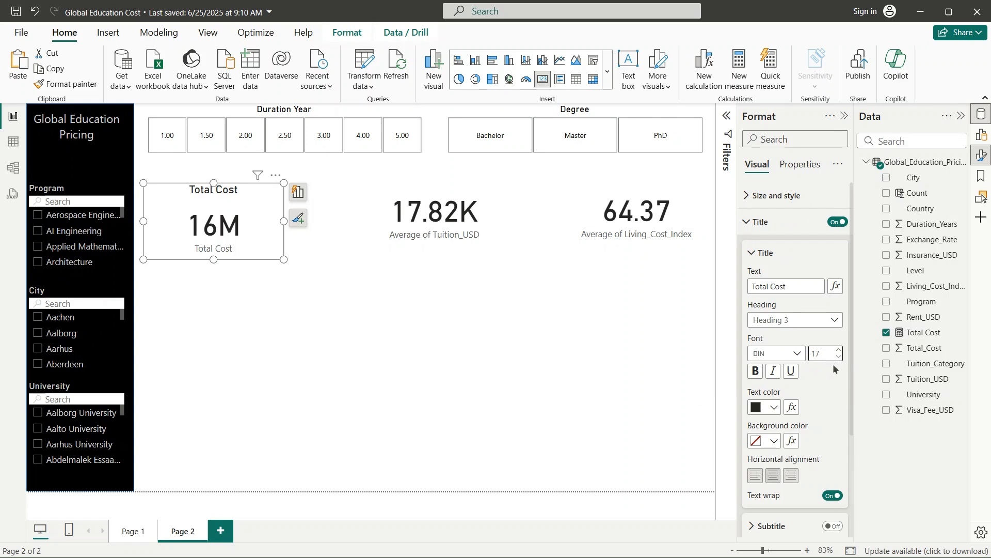
scroll(816, 402, "down", 1)
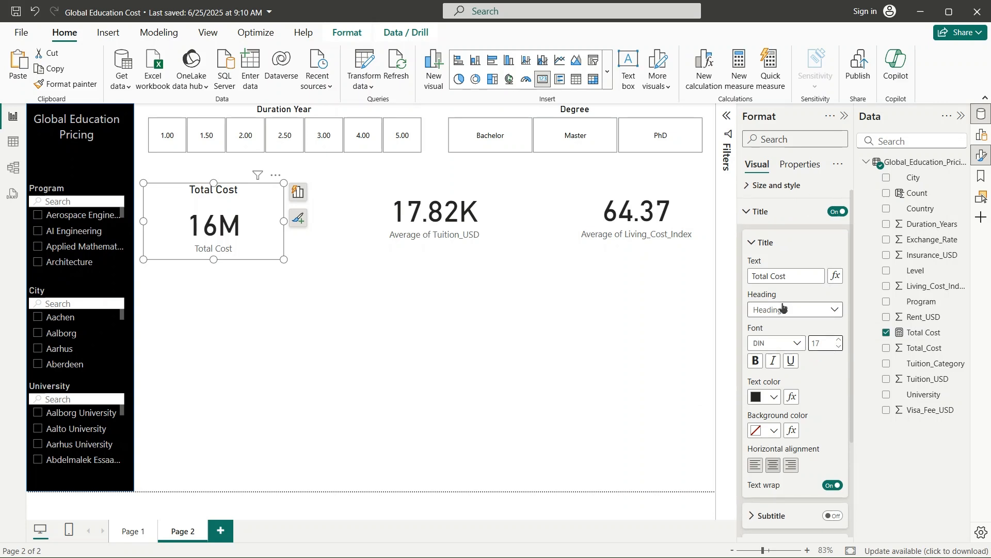
left_click(759, 212)
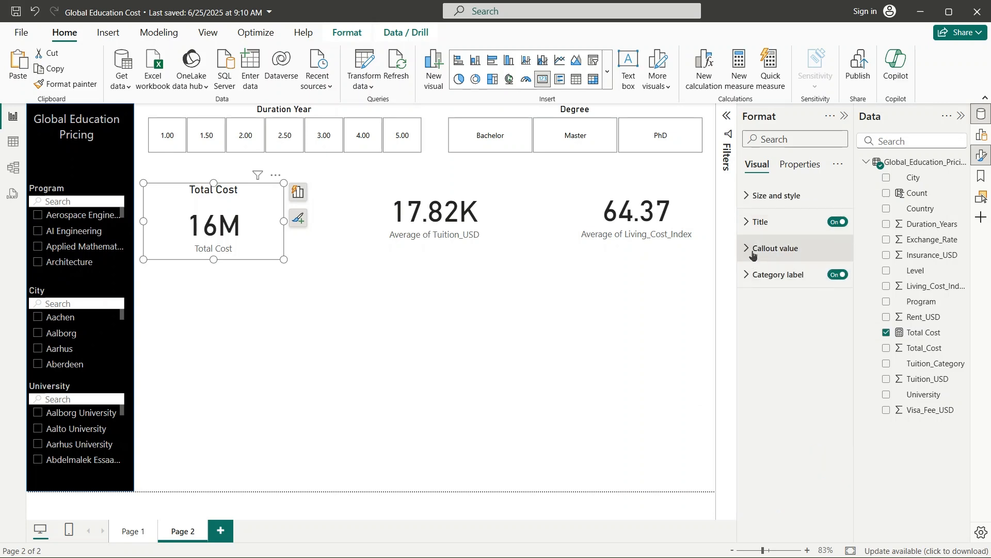
- Try light blue for the Total Cost card's callout value and restore its dark colour
left_click(753, 253)
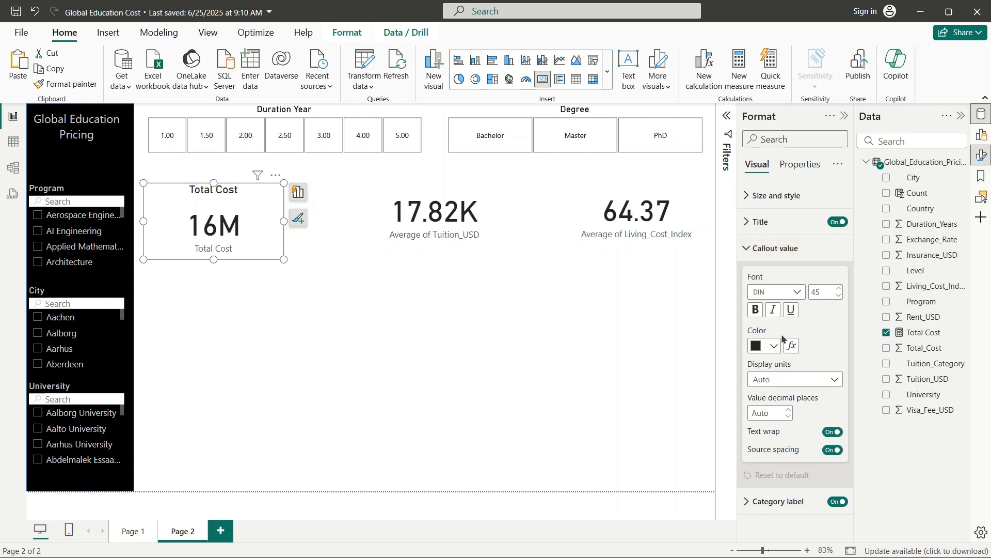
left_click(770, 349)
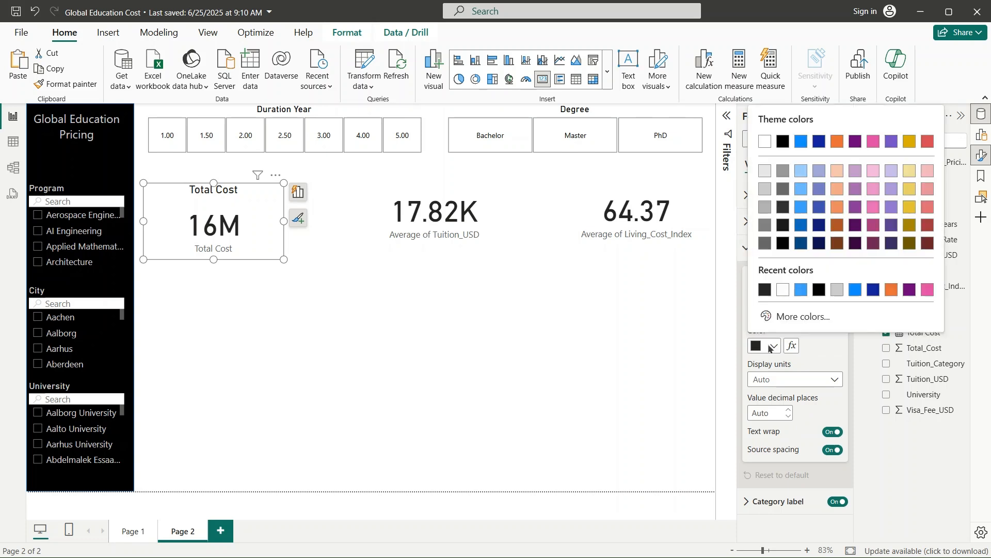
left_click(800, 292)
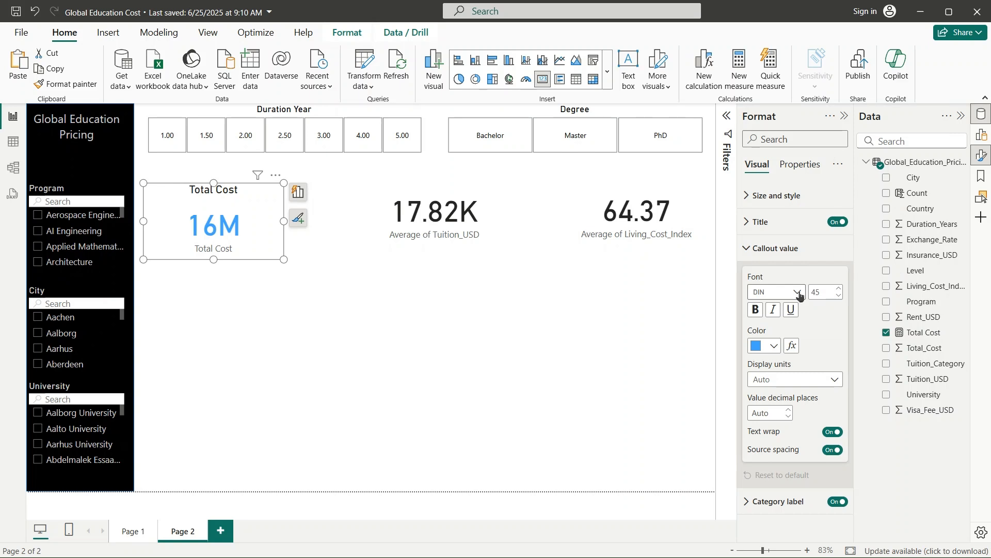
left_click(771, 349)
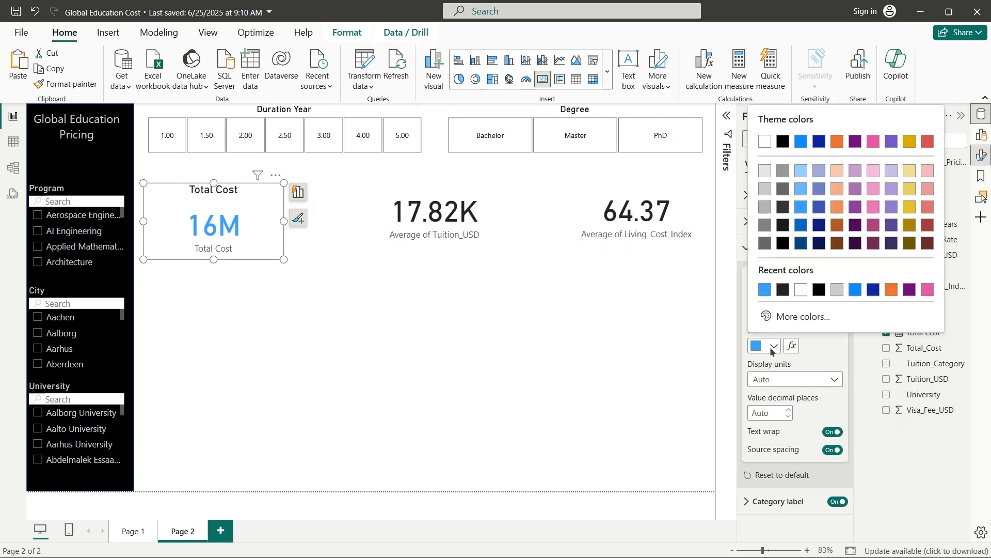
left_click(784, 289)
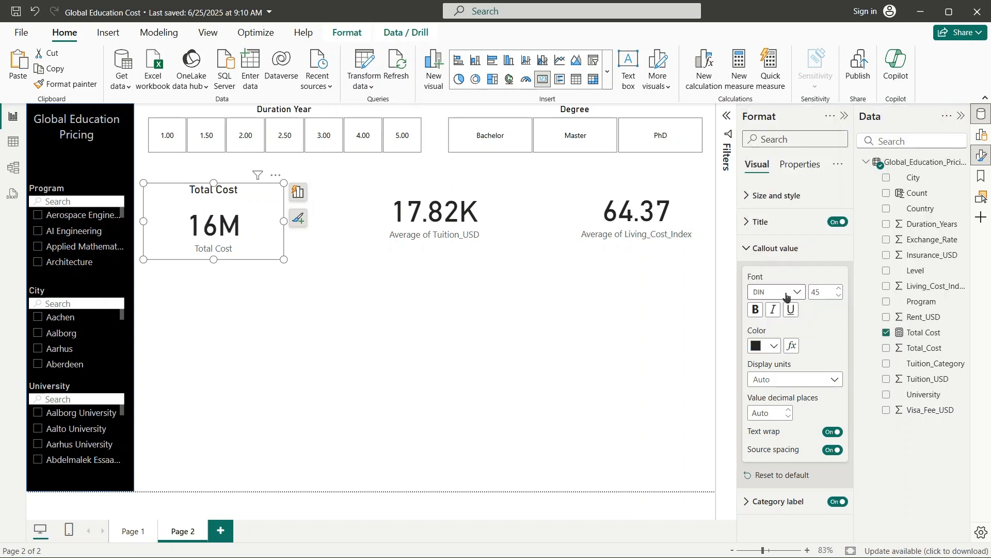
left_click(759, 249)
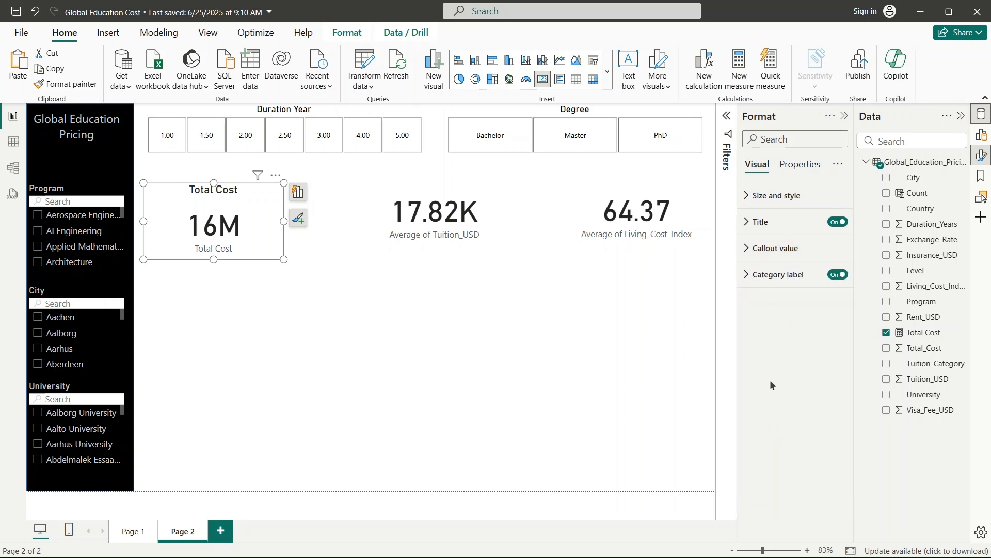
- Turn off the category label on the Total Cost card and deselect the card
left_click(752, 281)
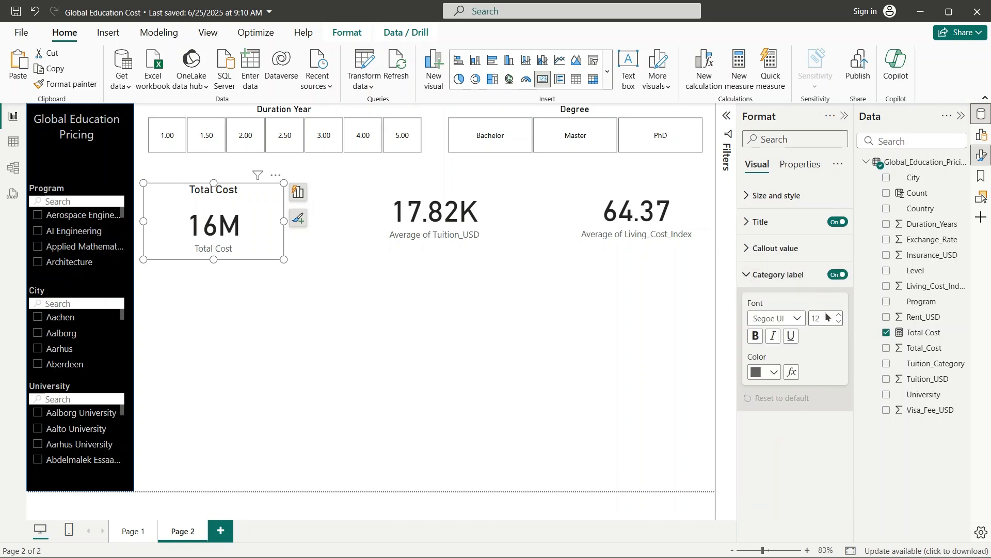
left_click(844, 274)
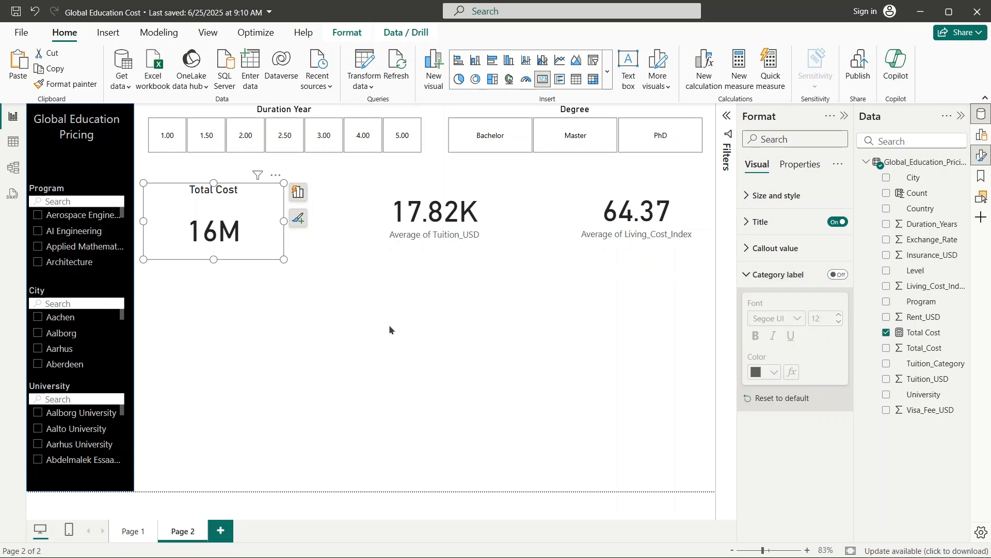
left_click(511, 325)
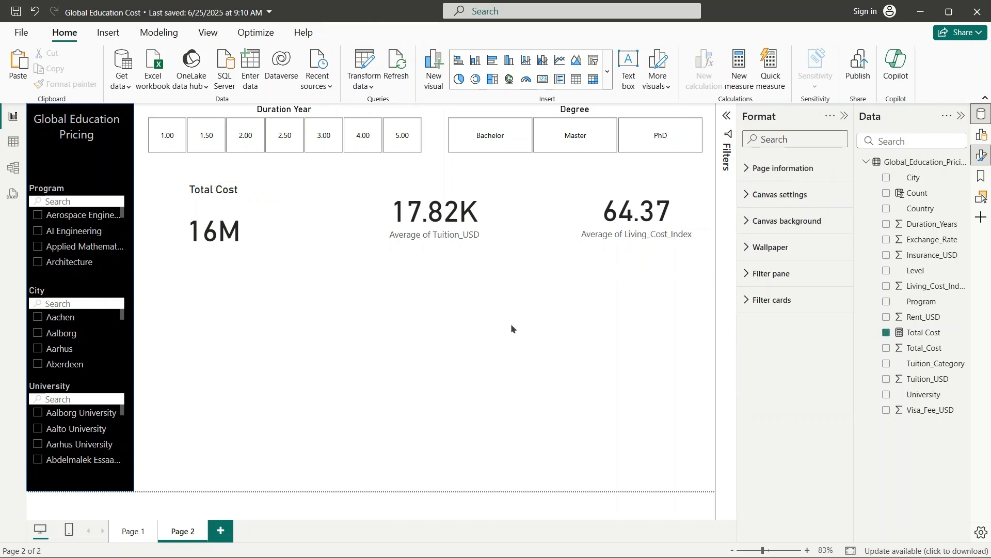
- Copy the Total Cost card's formatting onto the Average of Tuition_USD card with the format painter
left_click(258, 217)
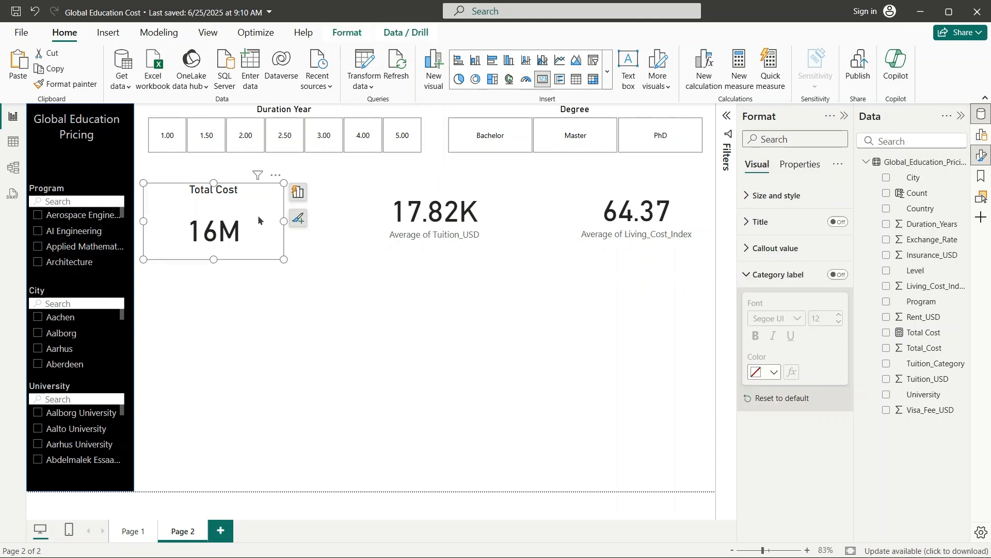
left_click(67, 84)
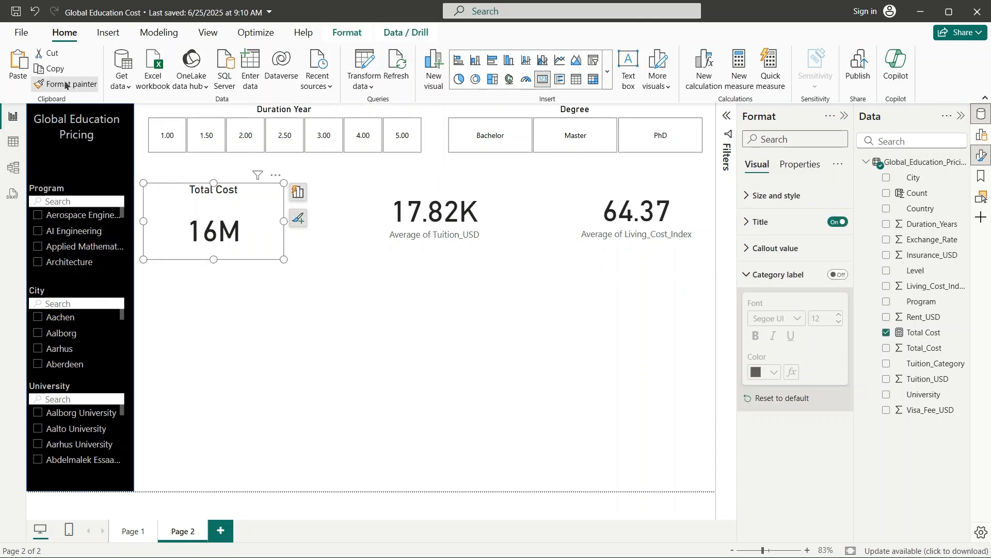
left_click(471, 193)
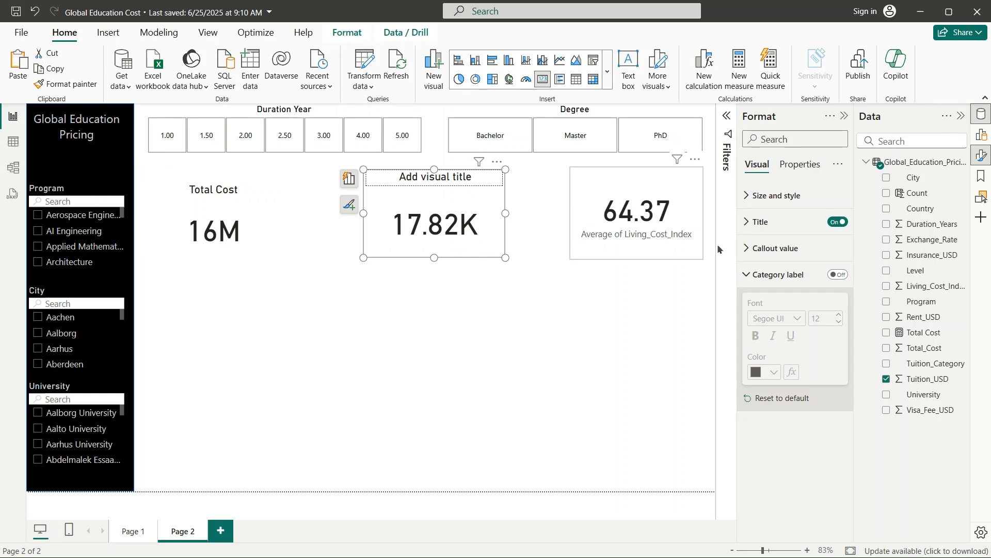
- Enter "Average" as the tuition card's title and check the matching card's wording on Page 1
left_click(476, 178)
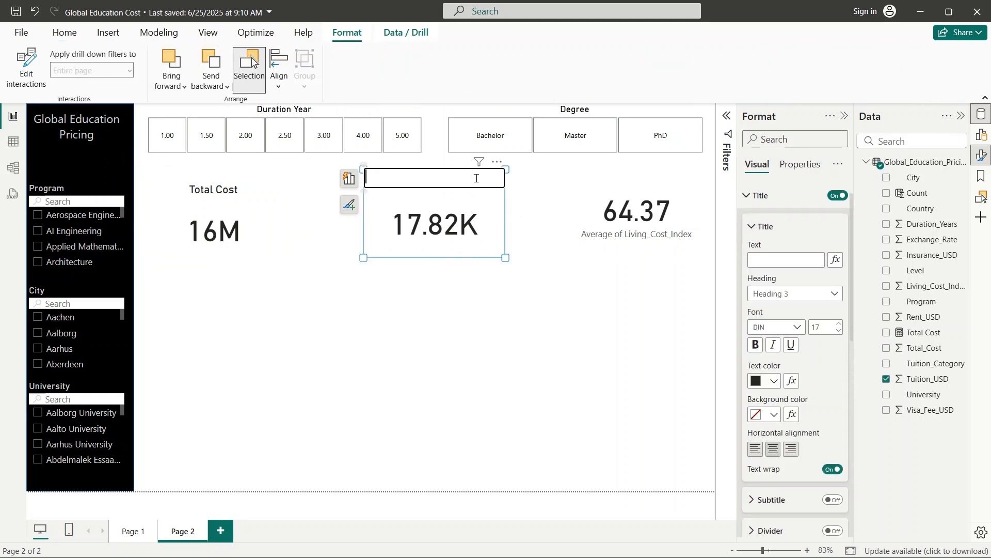
type("Aver")
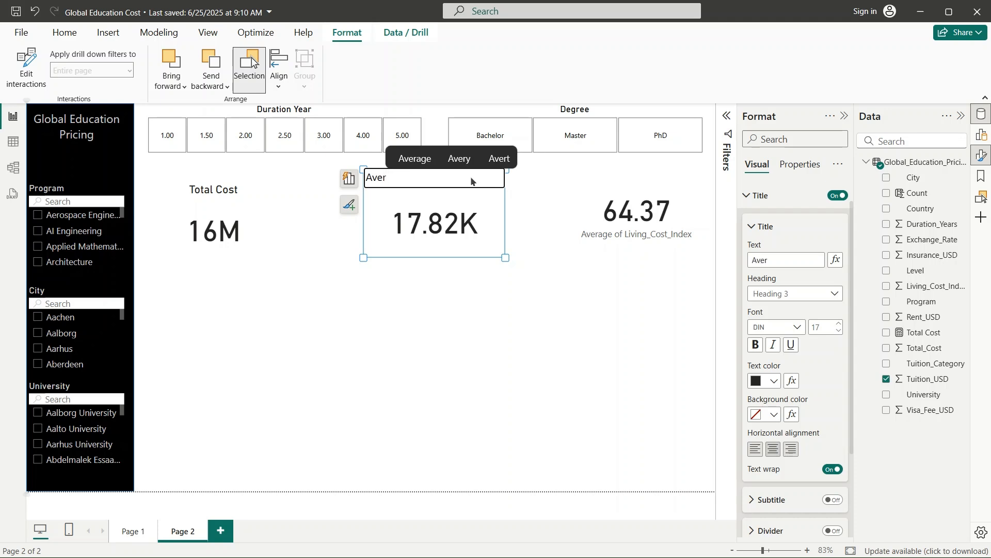
left_click(413, 159)
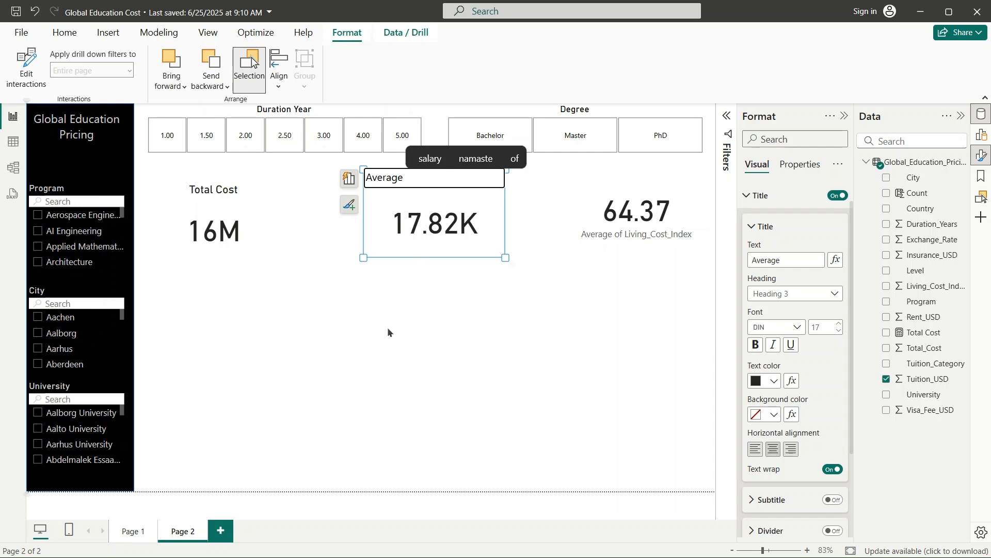
left_click(135, 532)
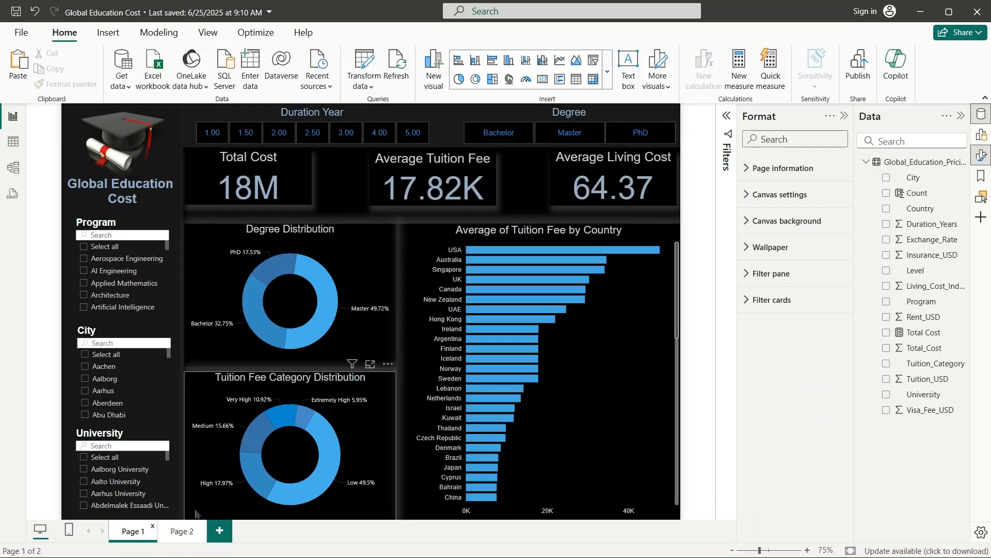
left_click(180, 532)
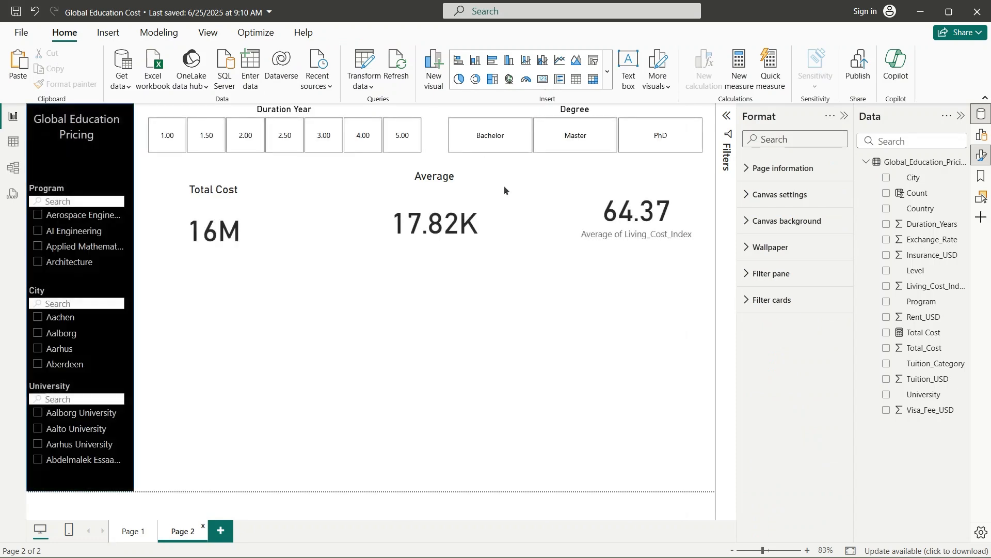
- Complete the tuition card's title as "Average Tuition Fee" and deselect the card
left_click(432, 180)
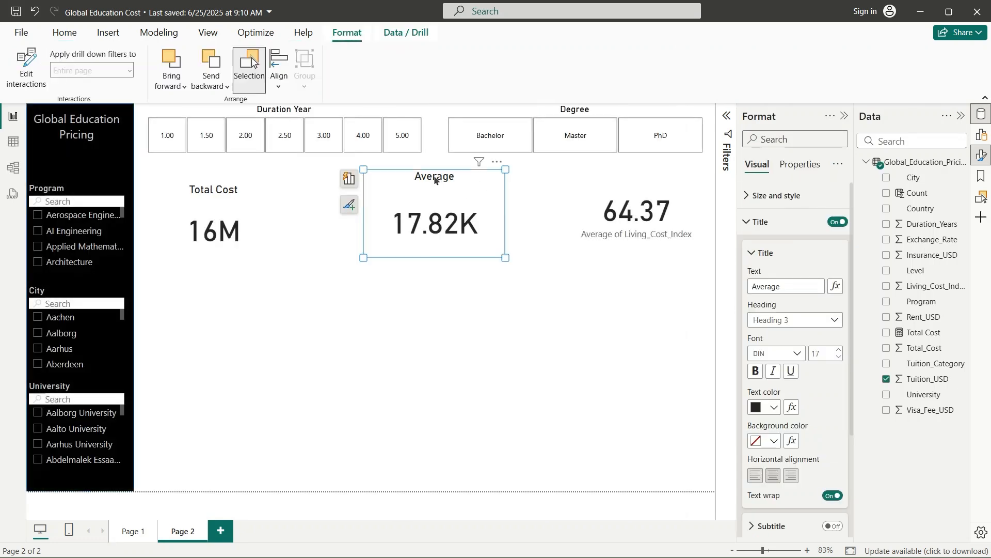
scroll(778, 326, "down", 3)
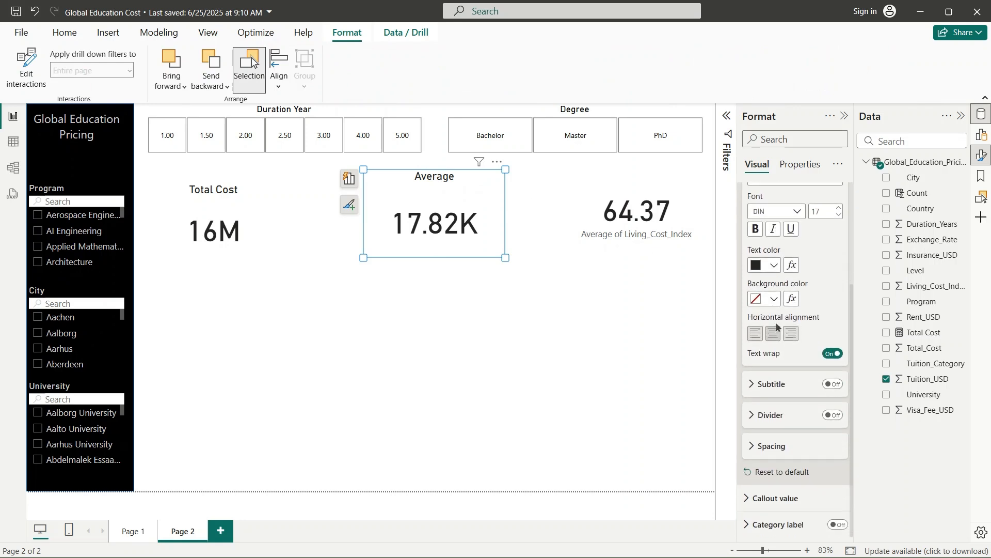
scroll(777, 327, "up", 3)
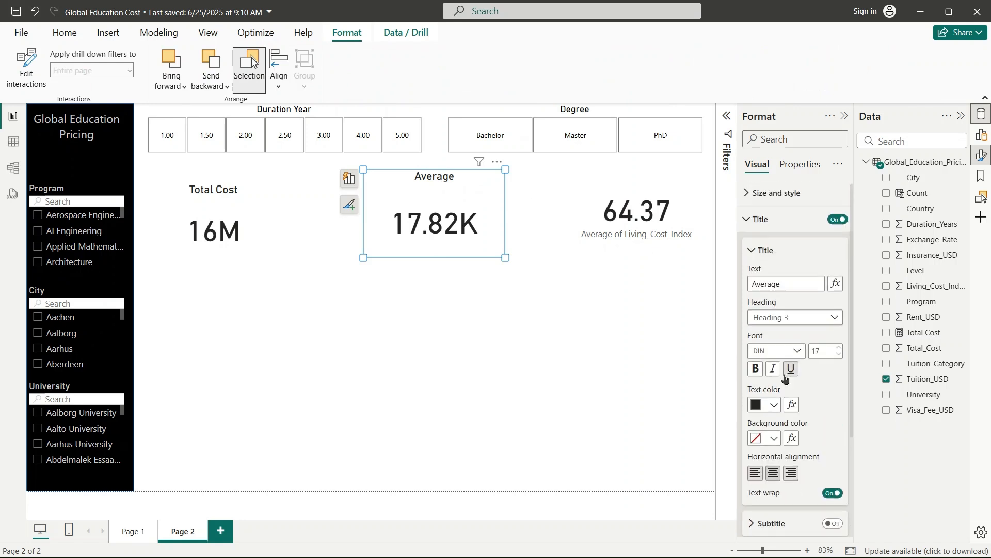
left_click(785, 288)
type("T")
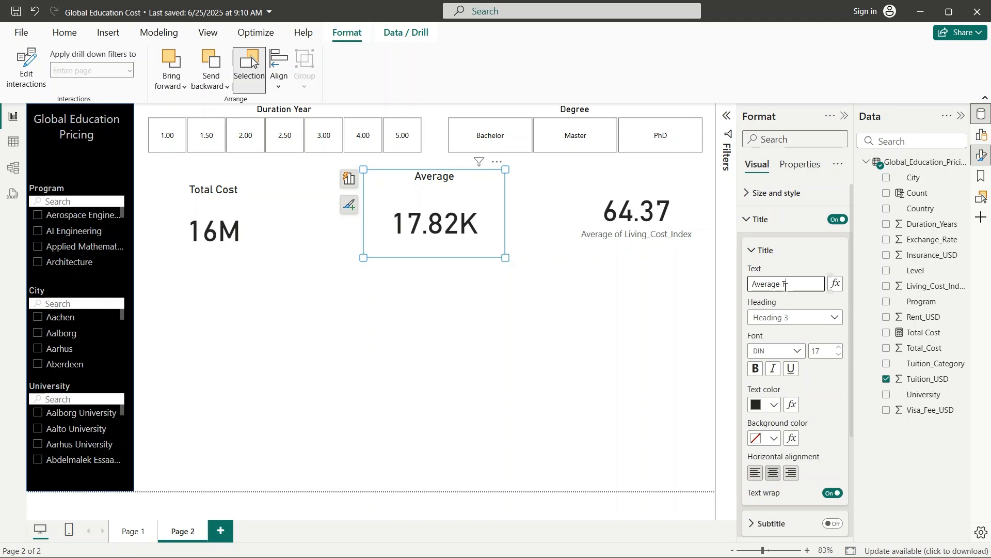
type("uition ")
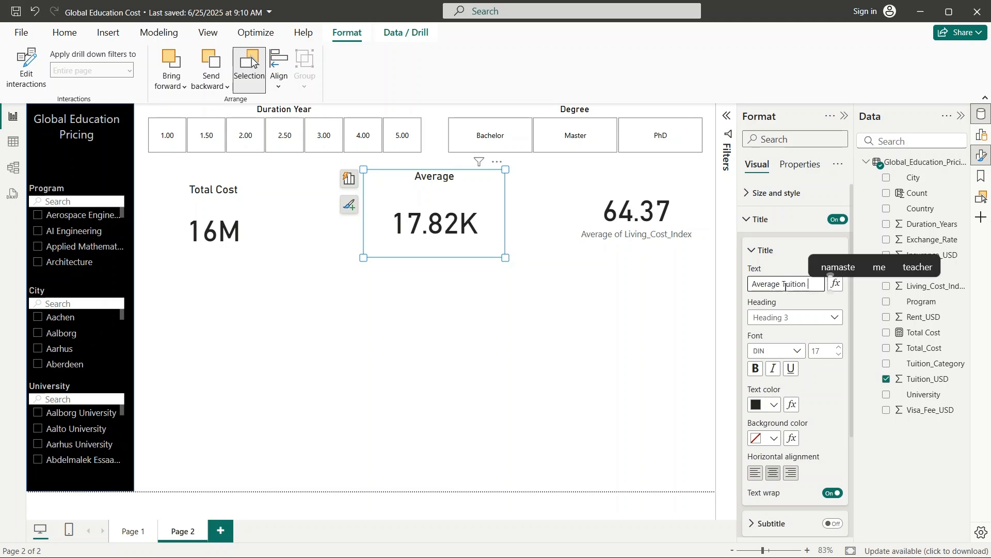
type("Fee")
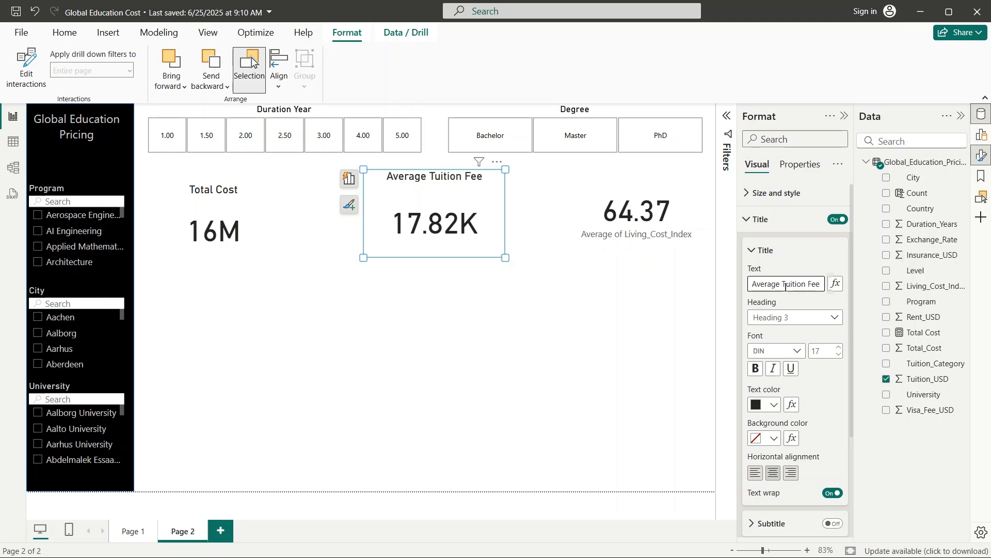
left_click(448, 376)
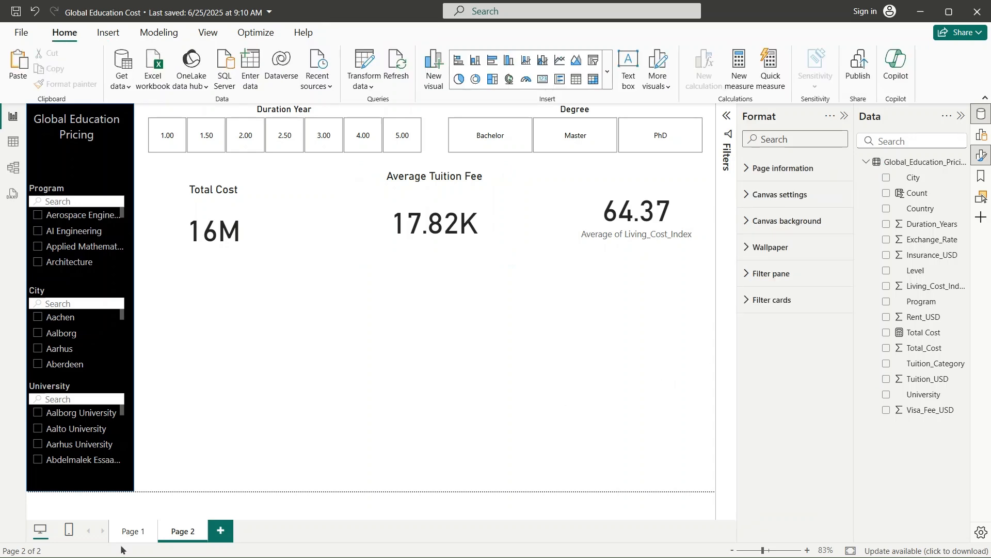
- Review the finished dashboard on Page 1 as a reference and return to Page 2
left_click(131, 532)
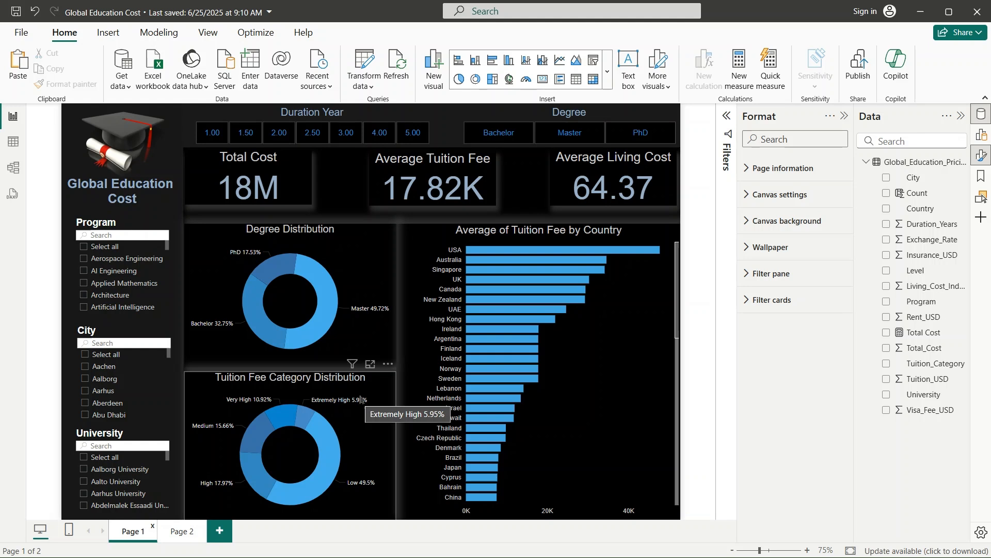
left_click(183, 531)
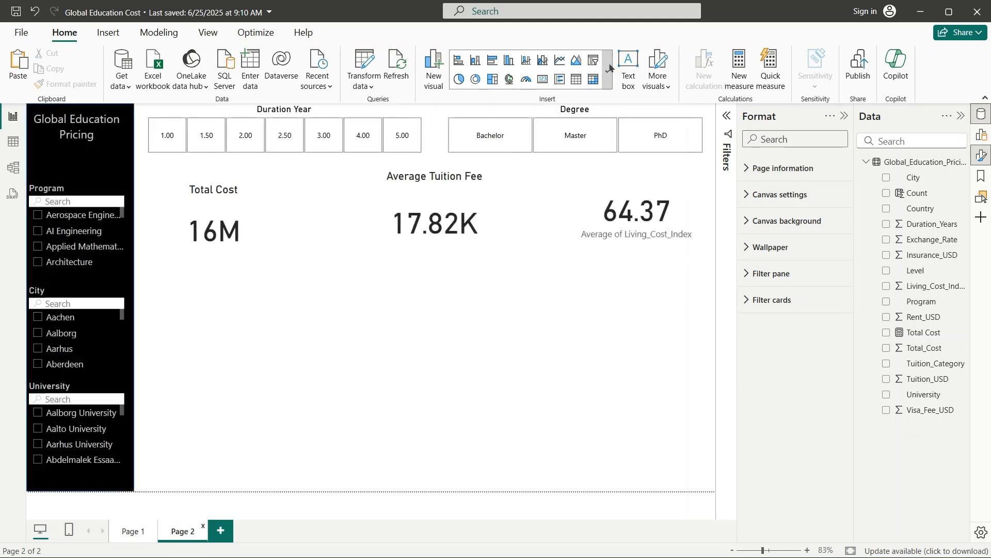
- Insert a donut chart on Page 2 and add the Count field as its values
left_click(610, 67)
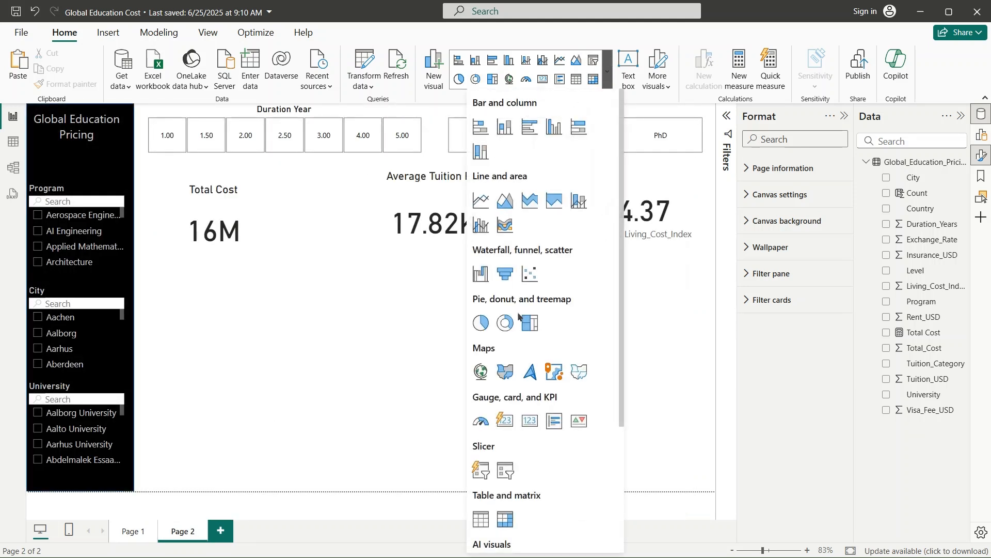
left_click(505, 323)
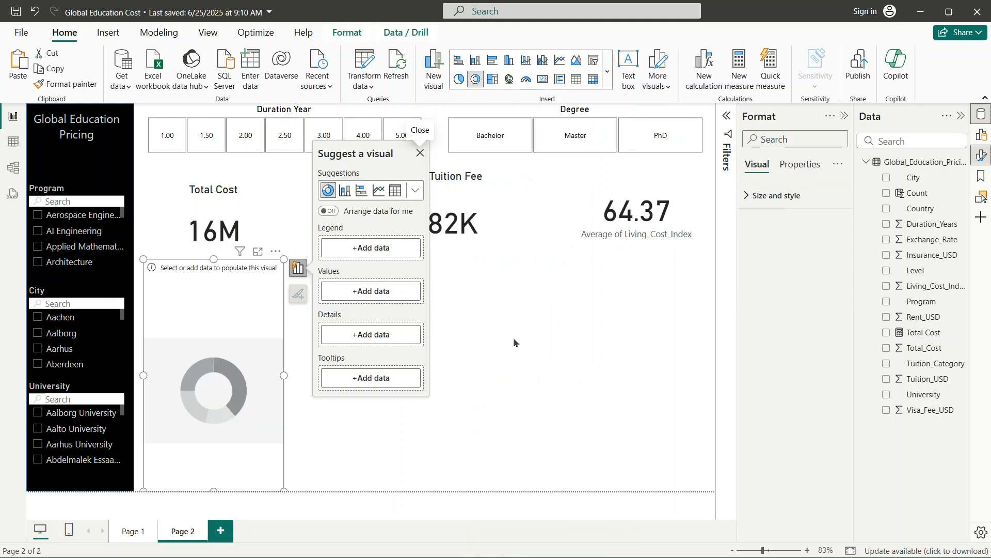
left_click(386, 289)
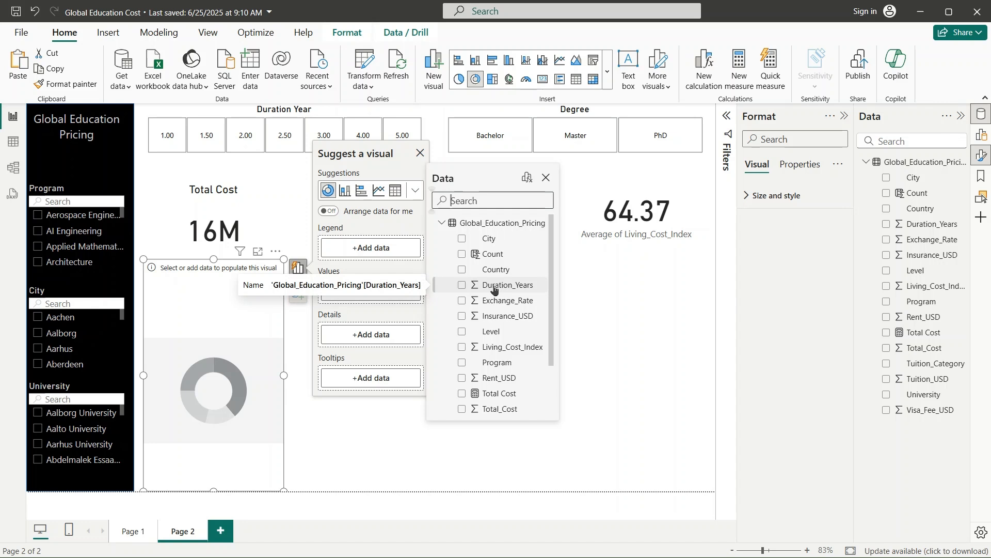
scroll(494, 289, "down", 1)
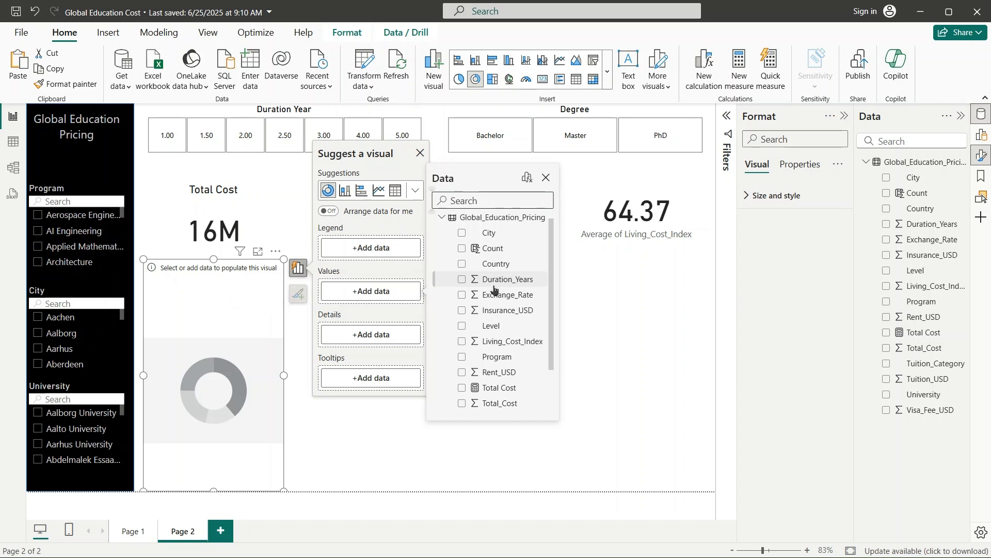
left_click(504, 251)
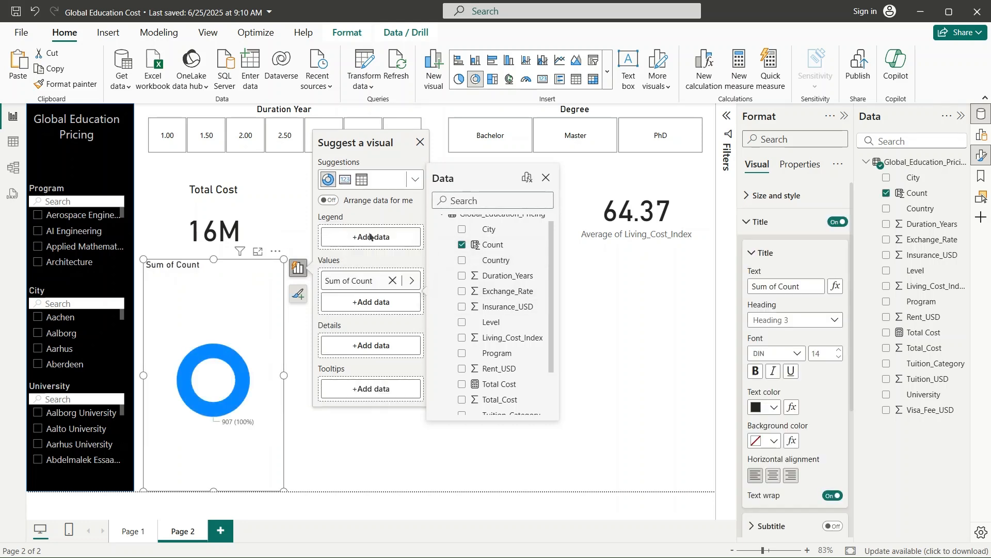
- Use the Level field as the donut chart's legend and finish the data setup
left_click(372, 238)
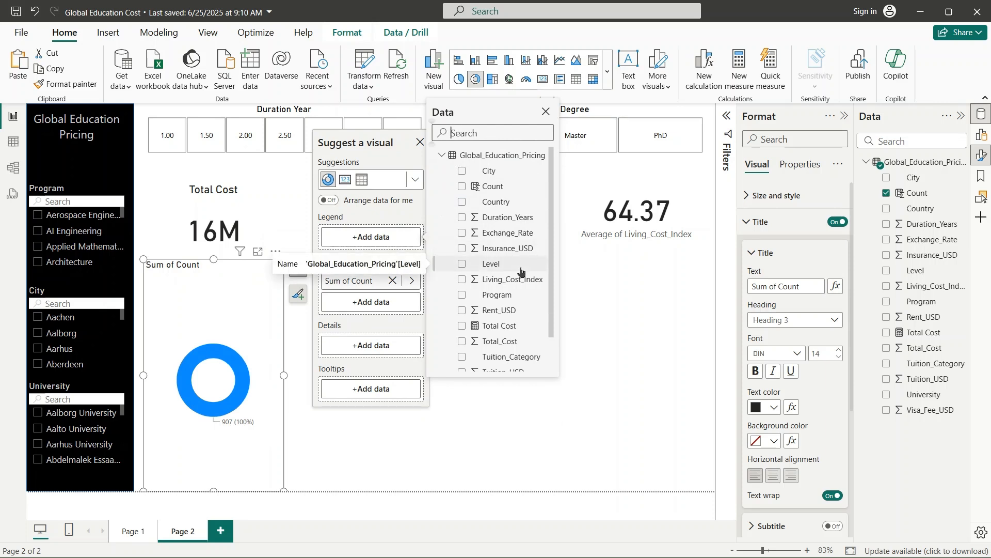
scroll(517, 304, "down", 1)
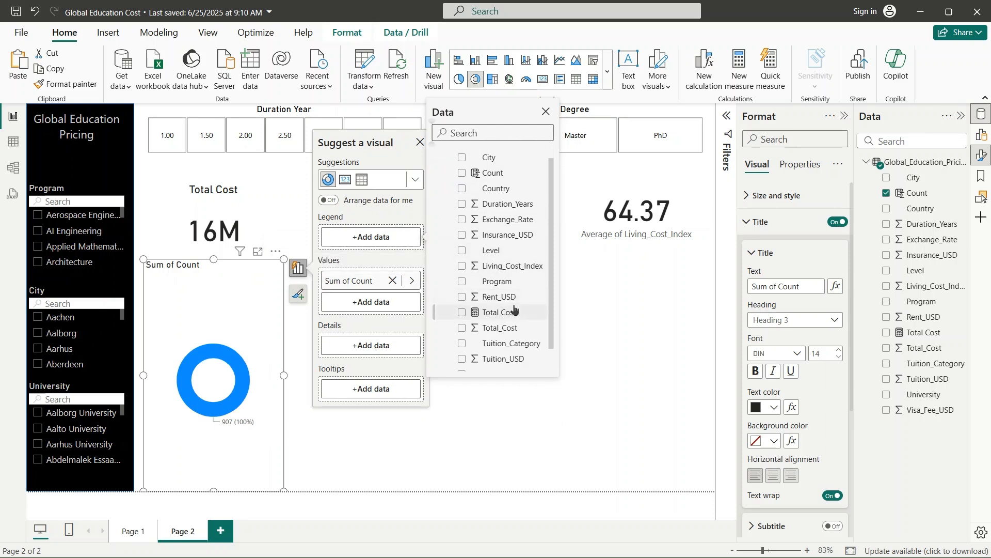
left_click(498, 250)
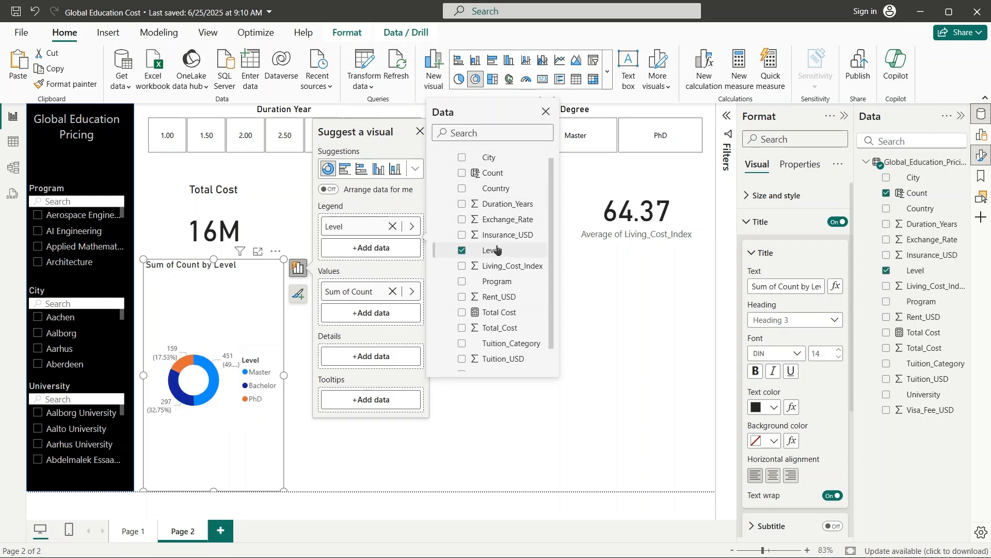
left_click(545, 111)
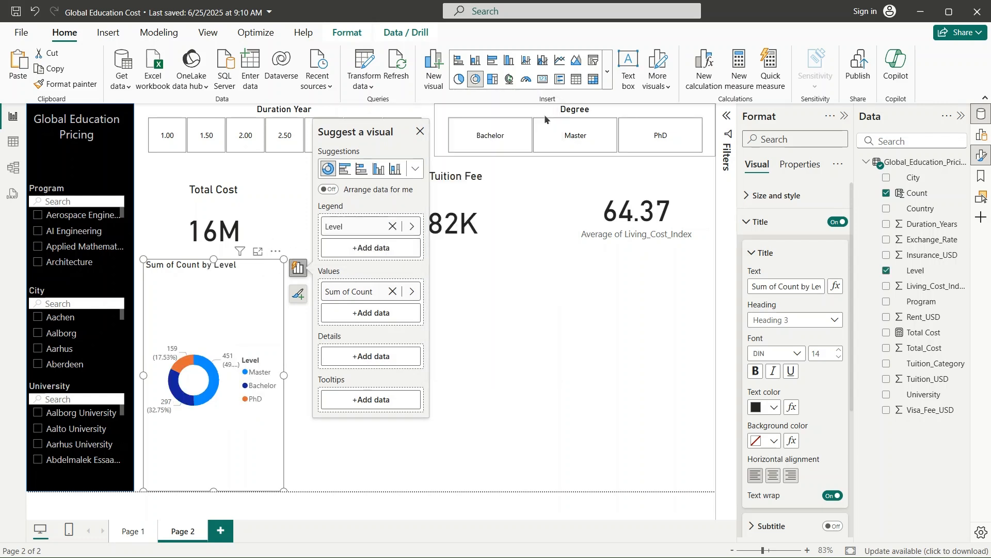
left_click(421, 133)
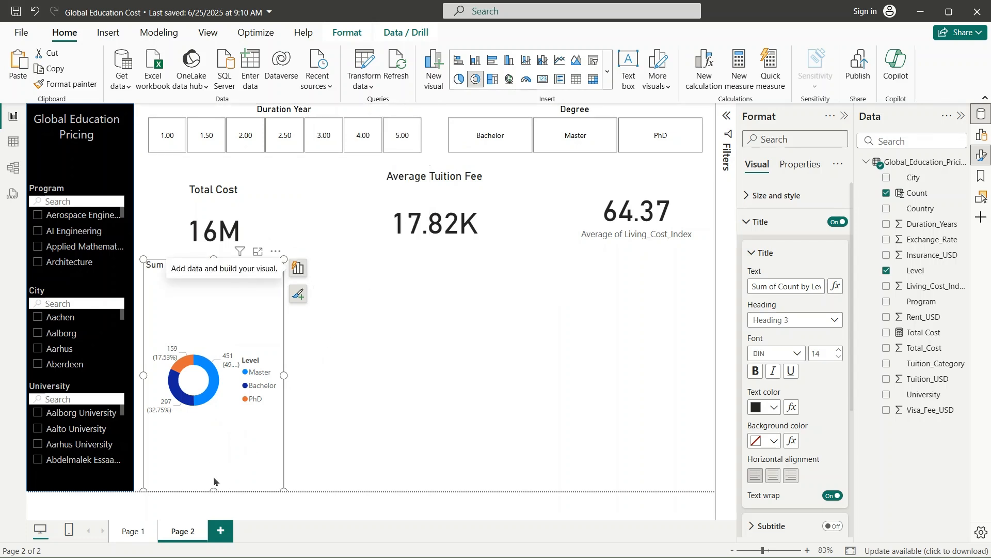
- Resize the donut chart to about 408 wide and 258 high and check it against Page 1's Degree Distribution chart
left_click_drag(214, 488, 221, 397)
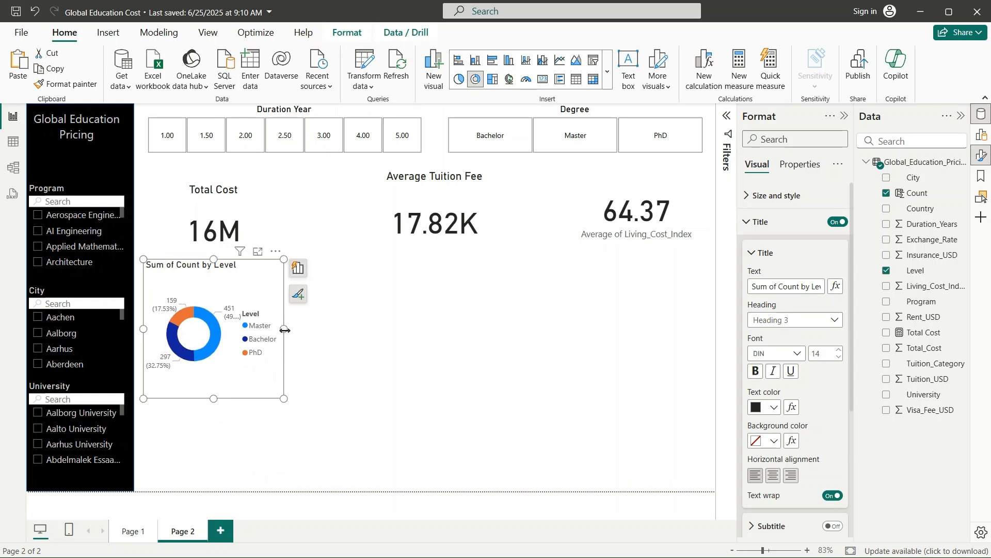
left_click_drag(285, 330, 364, 331)
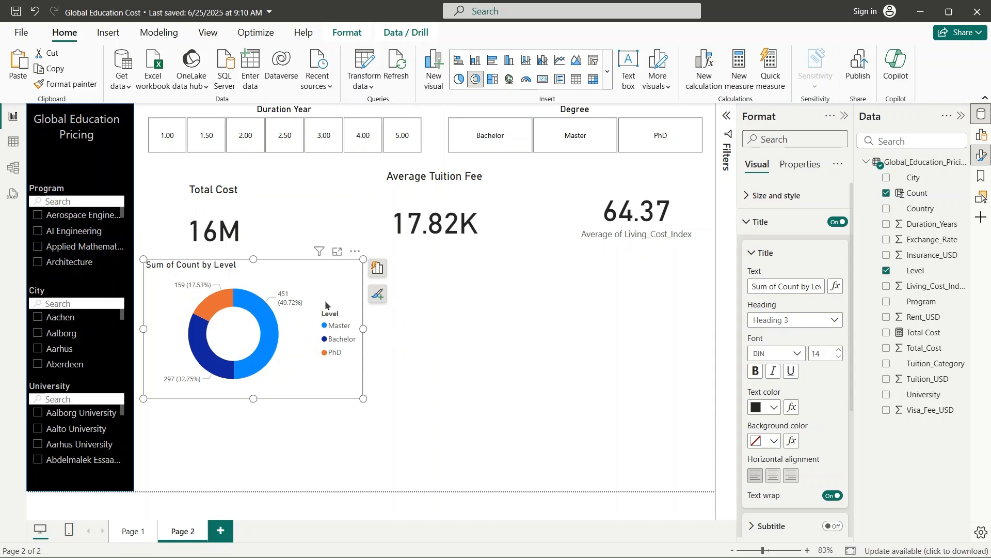
left_click(132, 532)
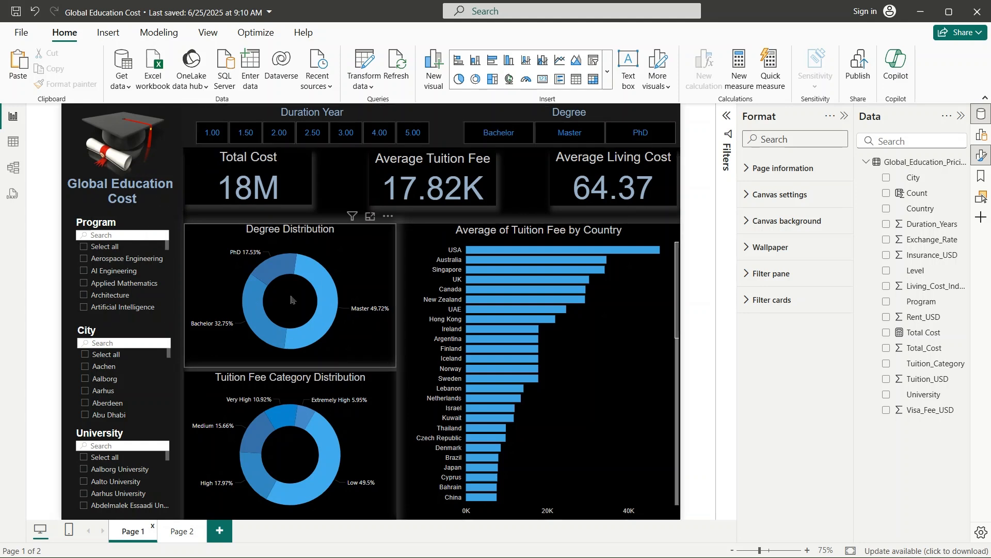
mouse_move(249, 262)
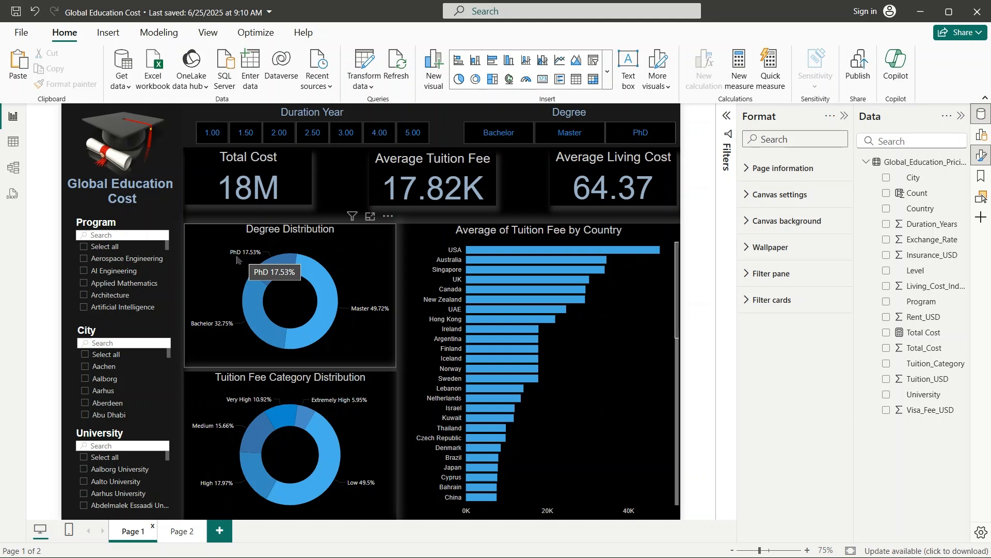
left_click(182, 534)
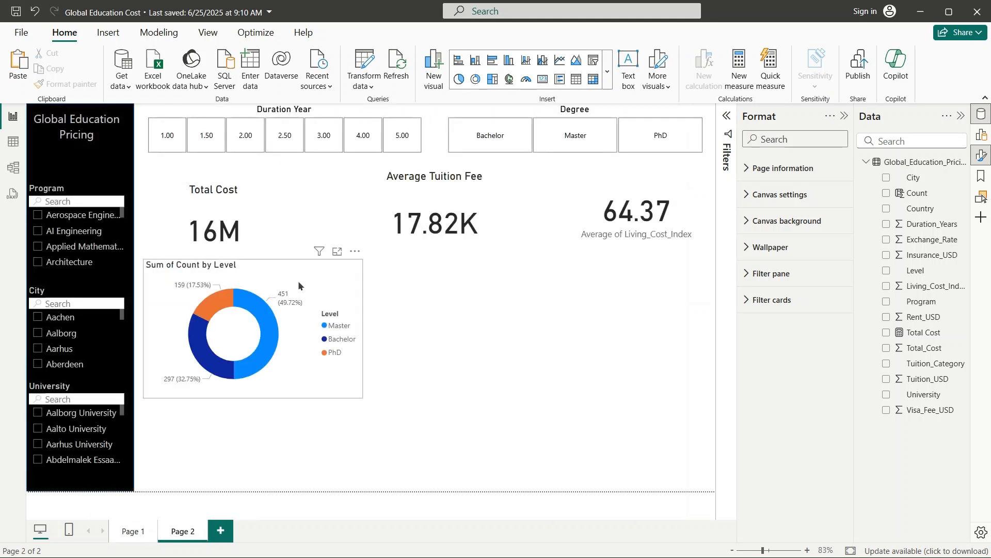
left_click(299, 281)
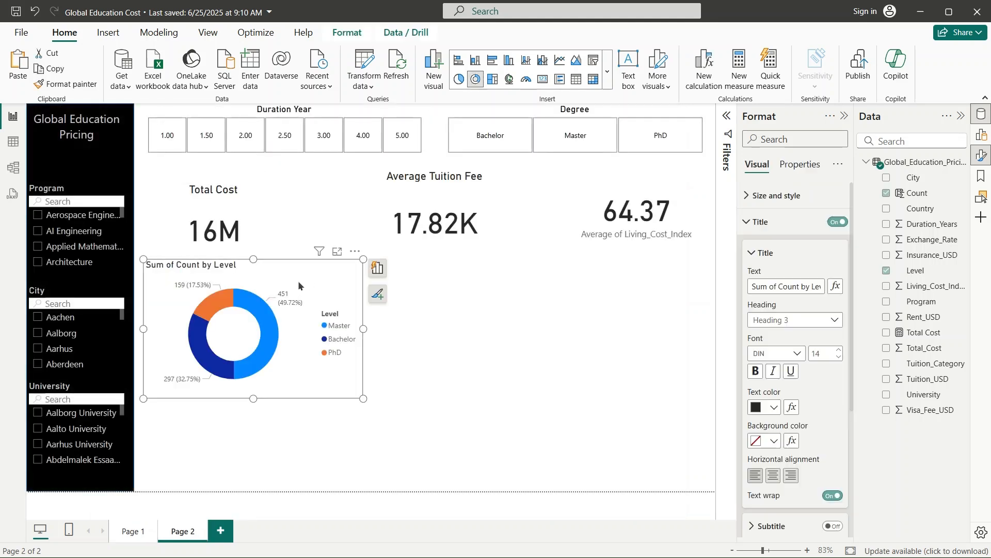
left_click(747, 220)
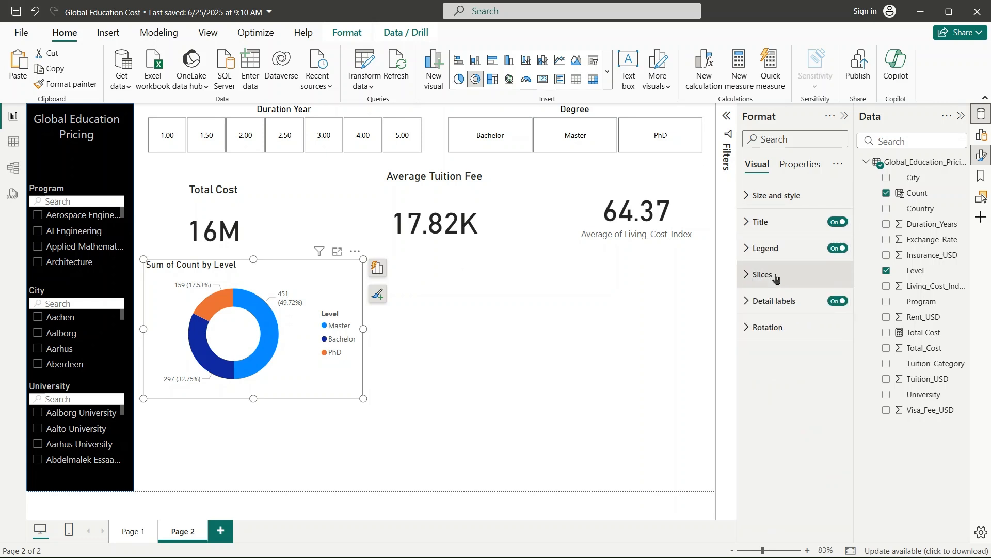
left_click(758, 195)
scroll(796, 299, "down", 2)
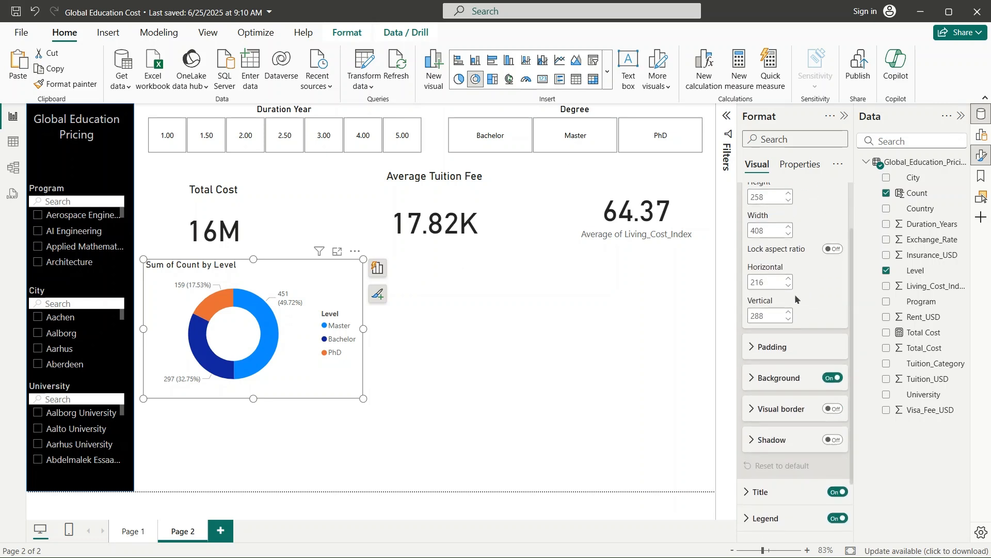
left_click(829, 380)
left_click(829, 379)
left_click(757, 384)
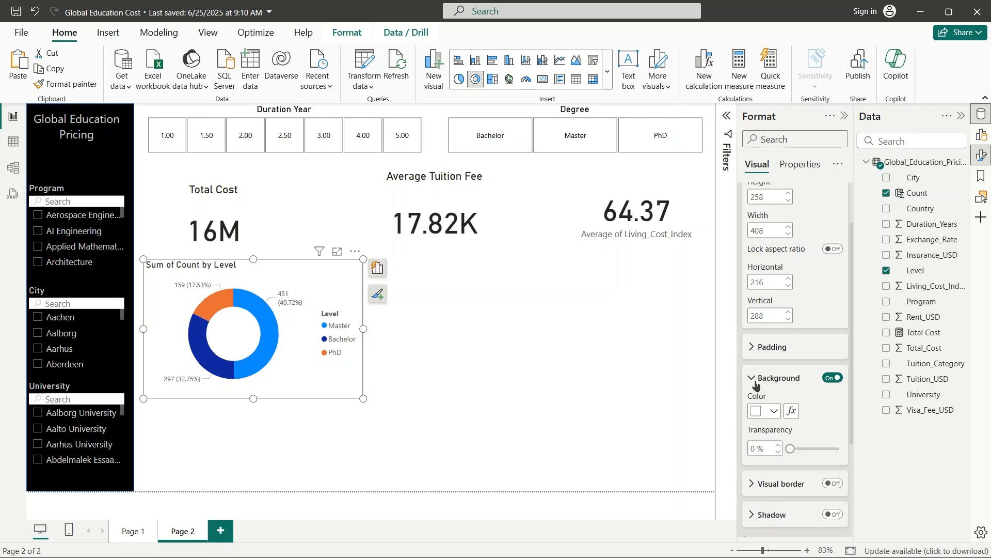
scroll(759, 382, "down", 2)
left_click(773, 334)
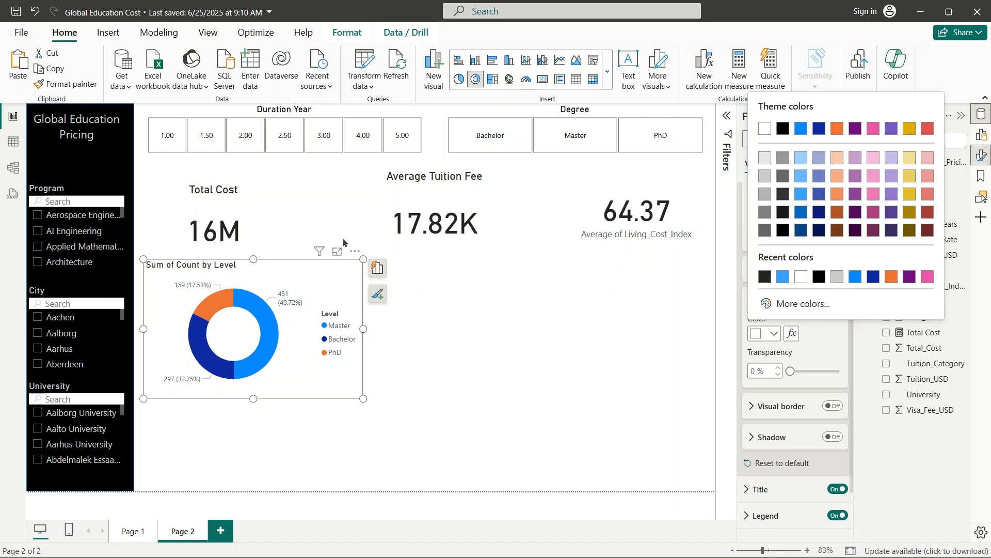
left_click(259, 208)
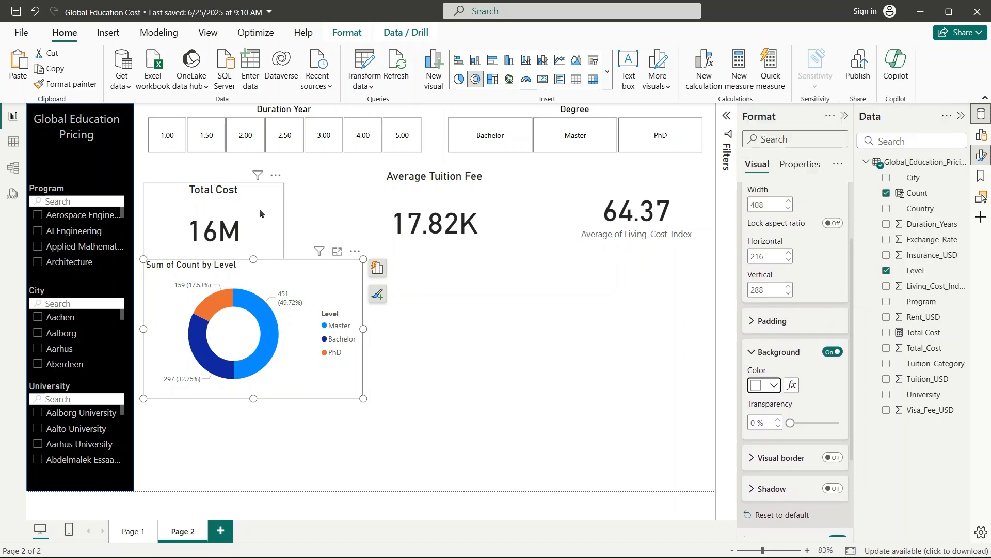
- Raise the Total Cost card to about vertical position 122 and the Average Tuition Fee card to about 111, and shorten the tuition card
left_click_drag(259, 208, 258, 193)
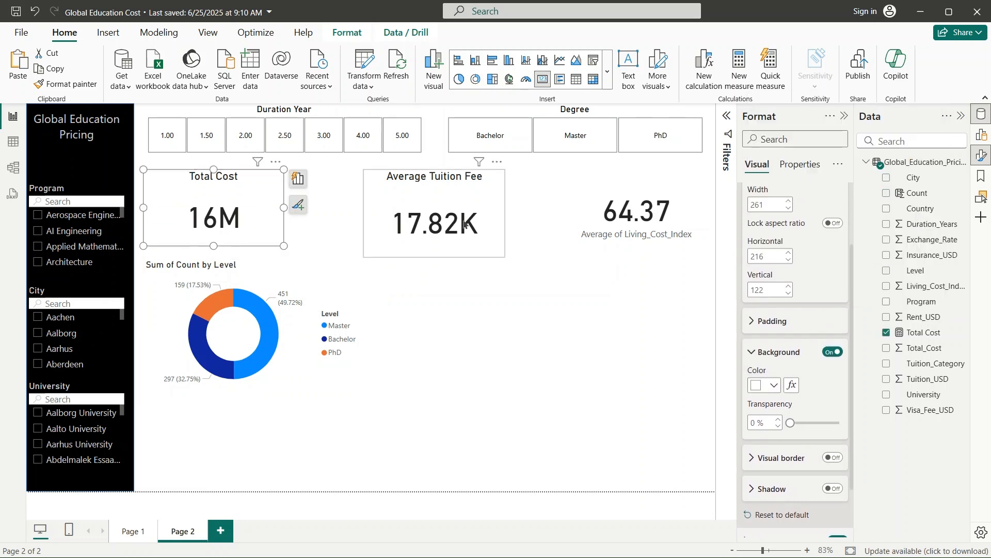
left_click_drag(457, 205, 458, 201)
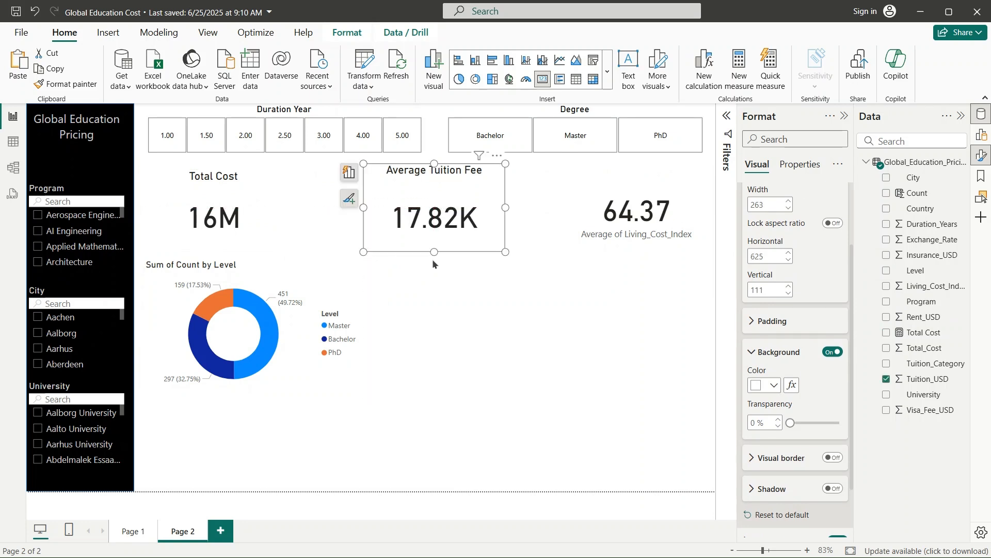
left_click_drag(434, 250, 433, 240)
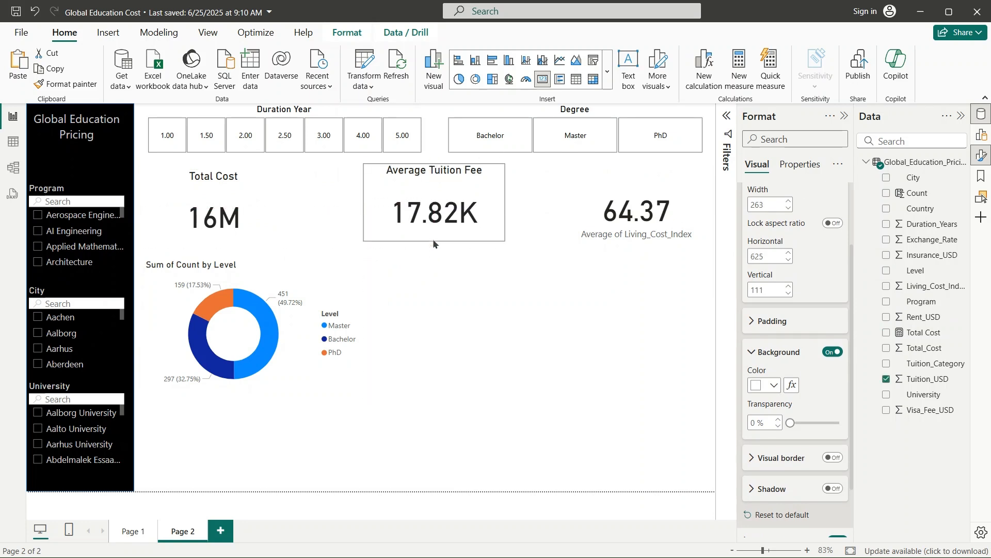
left_click(609, 277)
- Raise the Average of Living_Cost_Index card to about vertical position 107 and reduce its height to about 148
left_click(636, 196)
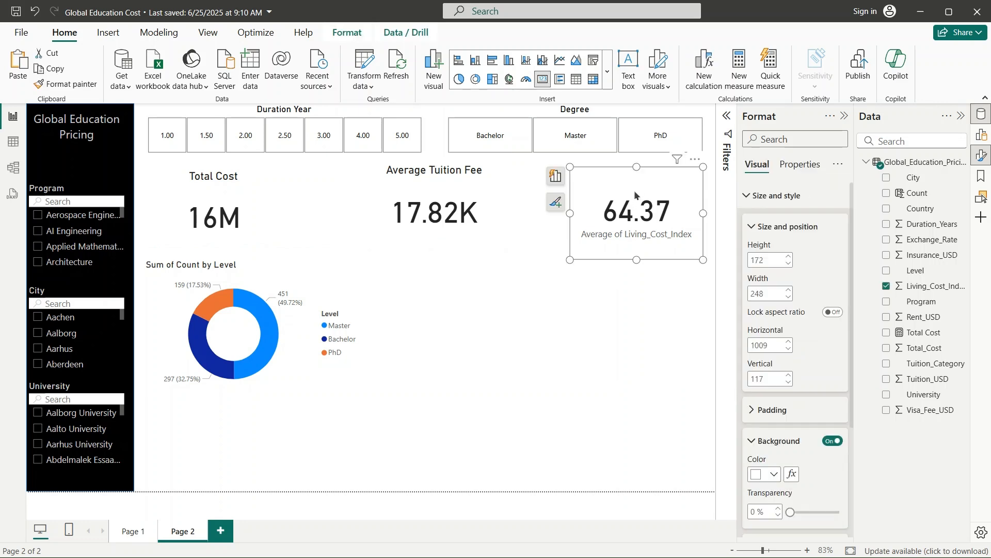
left_click_drag(640, 185, 636, 178)
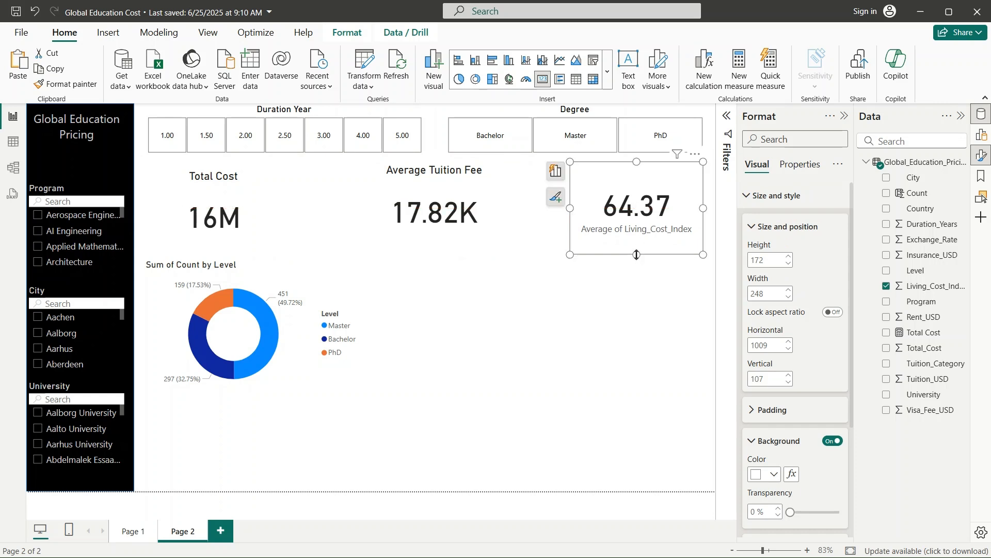
left_click_drag(637, 255, 636, 243)
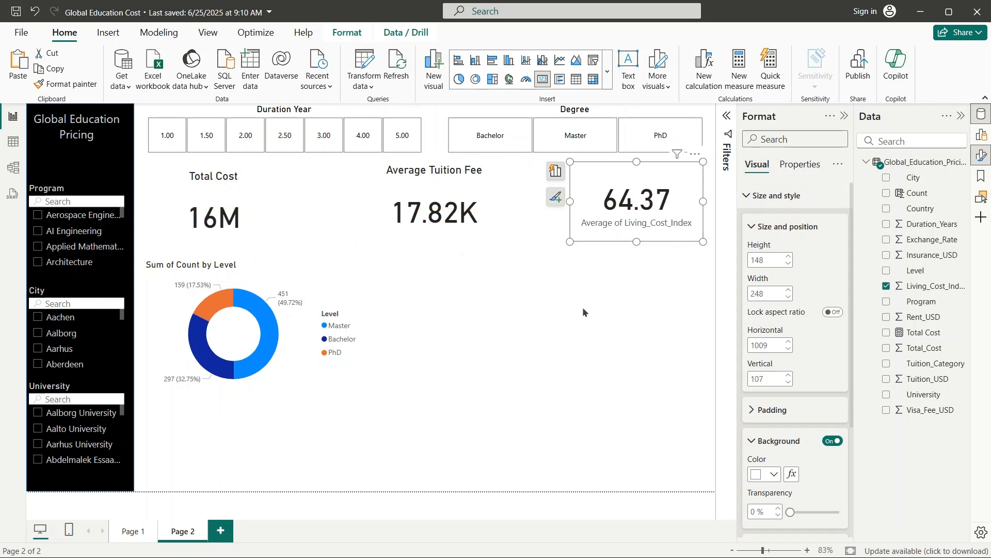
left_click(582, 307)
- Set the legend position of the Sum of Count by Level donut chart to Top left
left_click(269, 321)
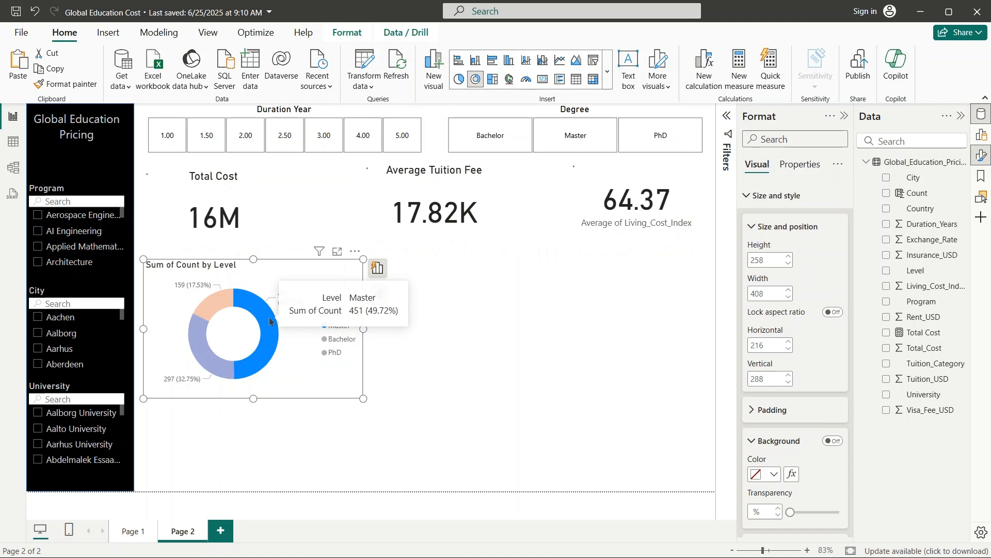
left_click(268, 317)
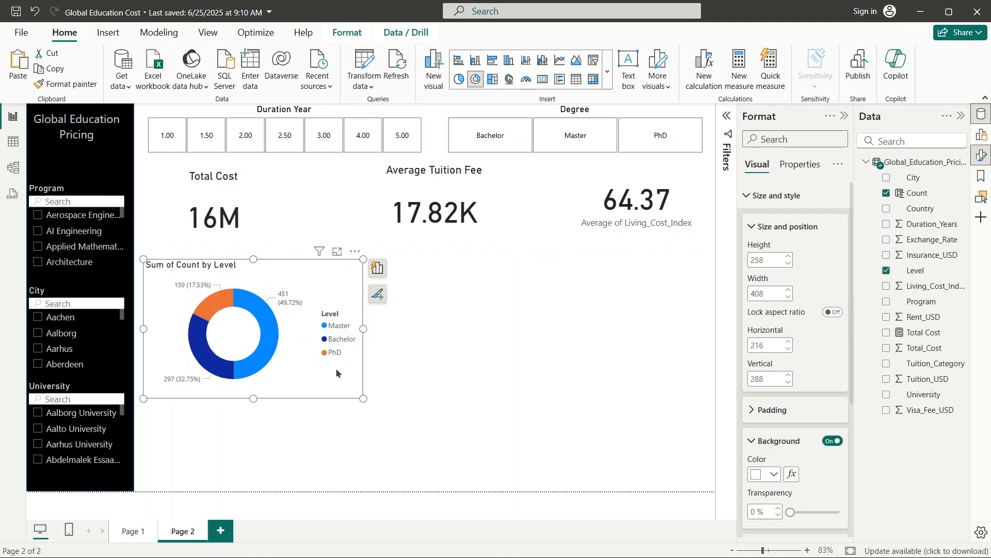
left_click(749, 202)
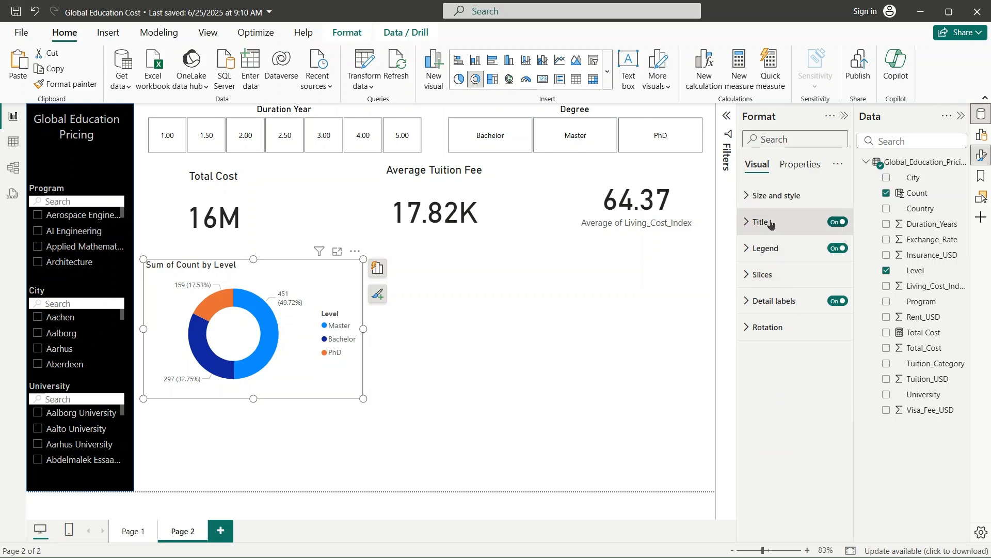
left_click(754, 223)
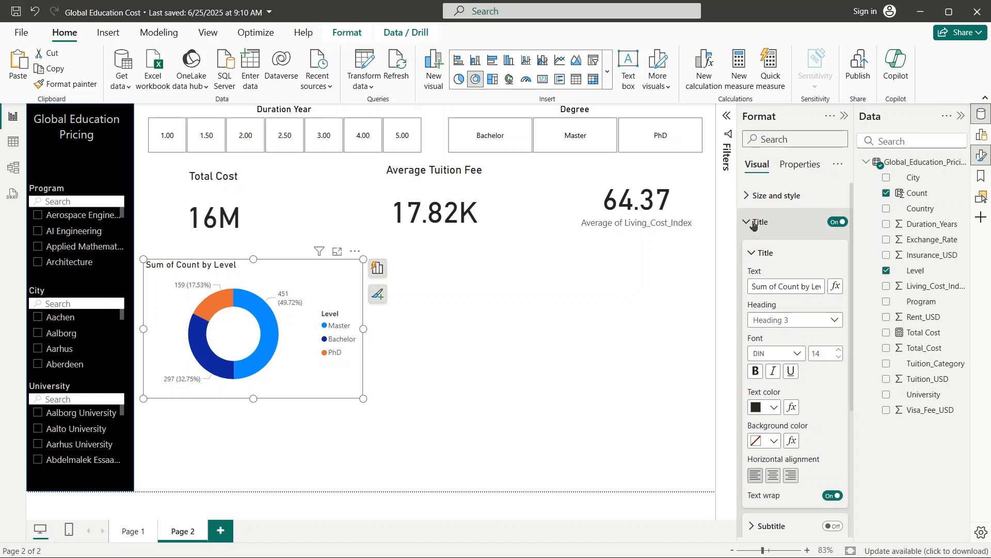
left_click(754, 224)
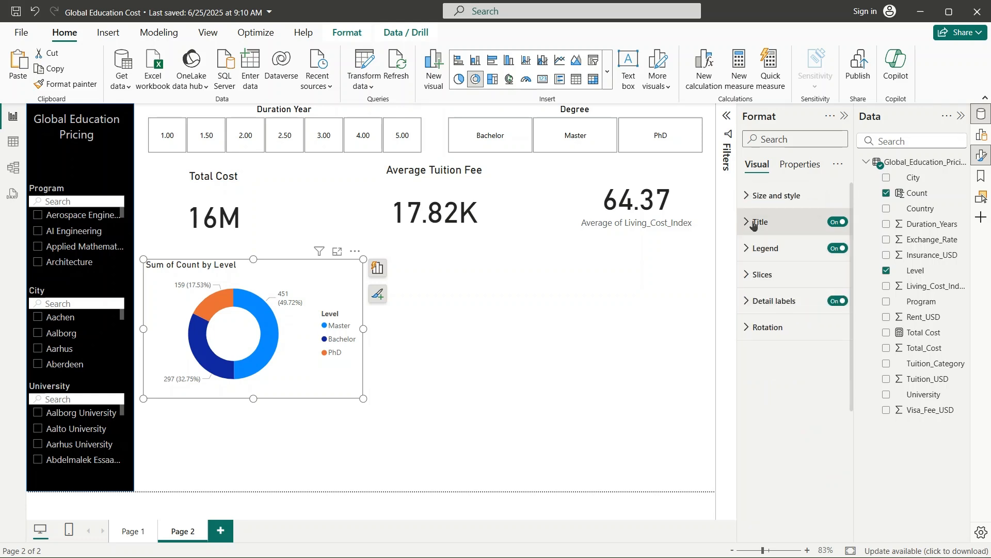
left_click(754, 249)
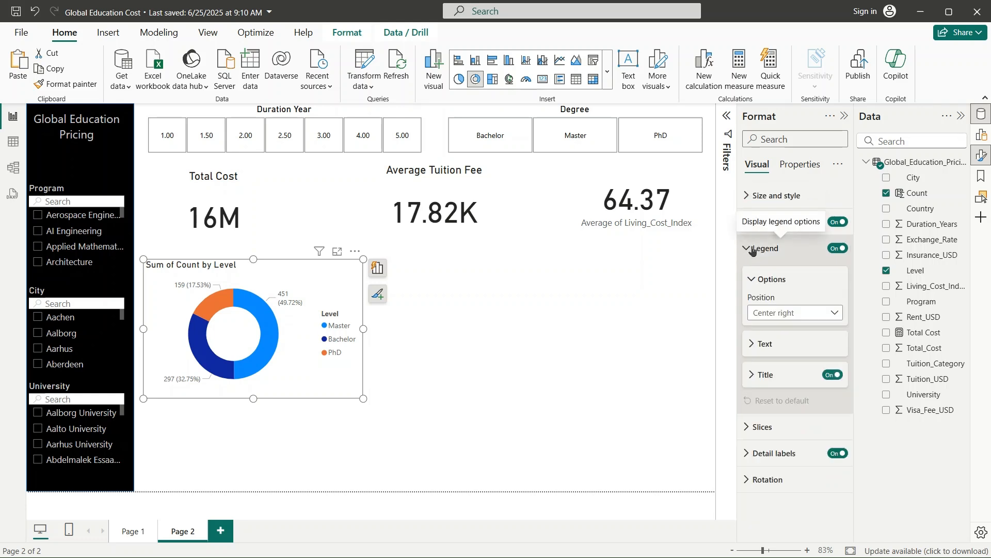
left_click(828, 313)
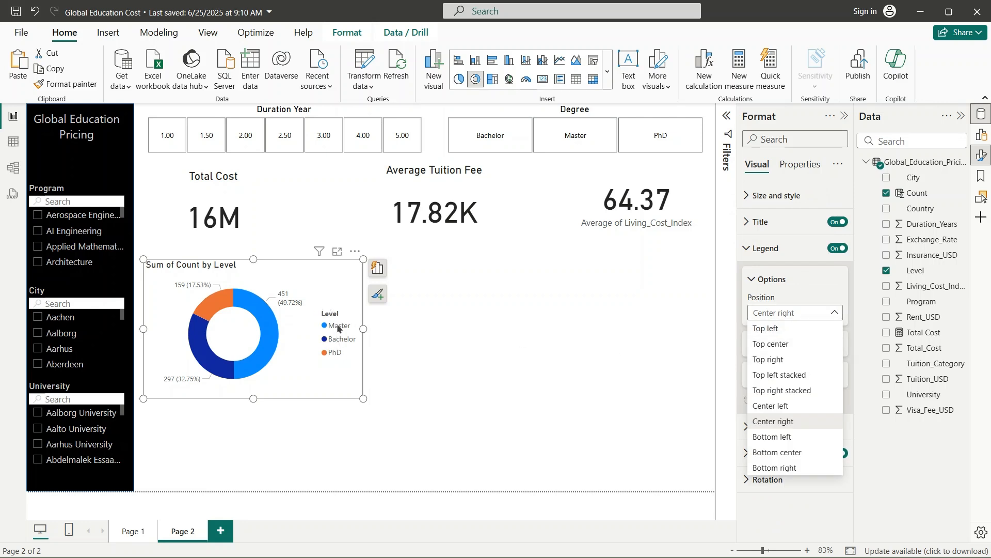
left_click(773, 331)
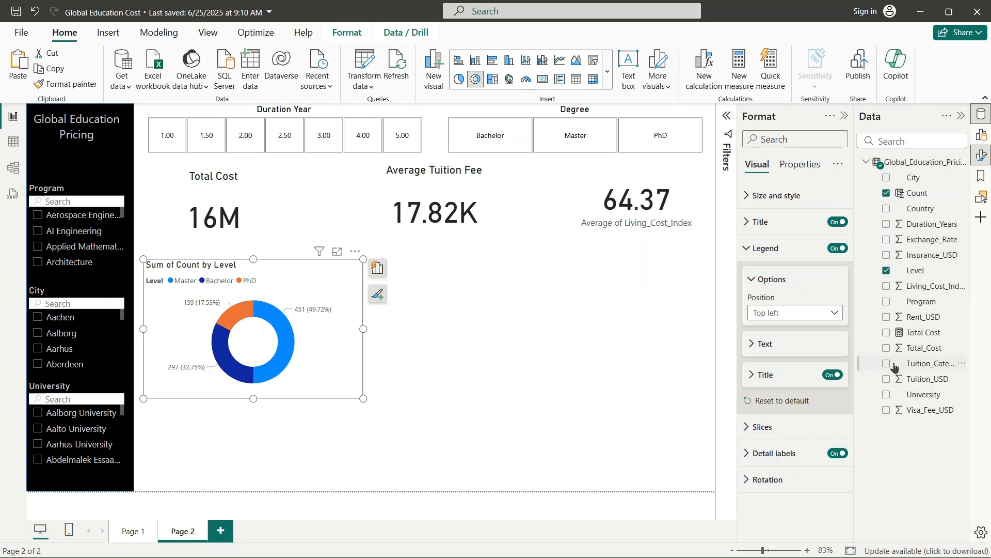
- Set the donut chart's legend position to Top right stacked and look over the legend's text and title options
left_click(799, 313)
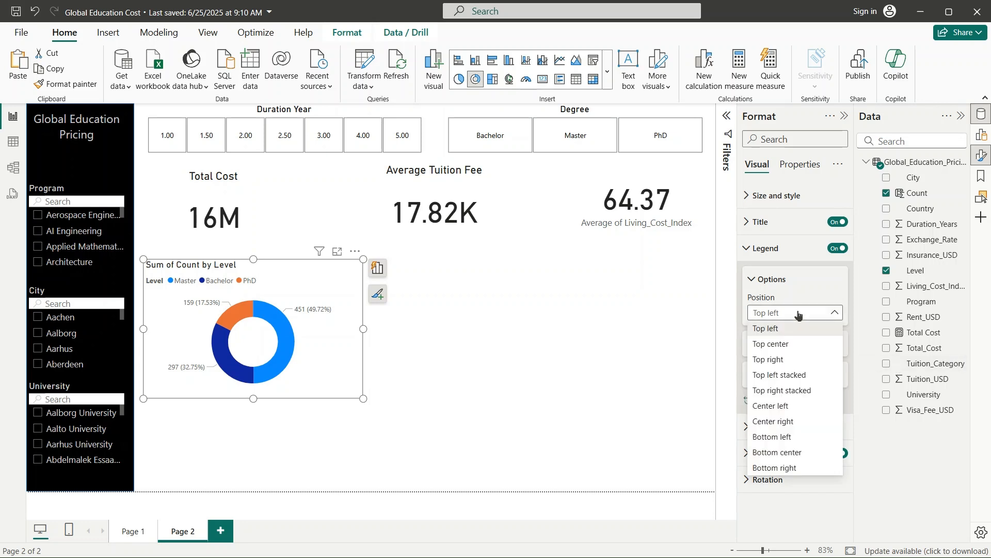
left_click(780, 360)
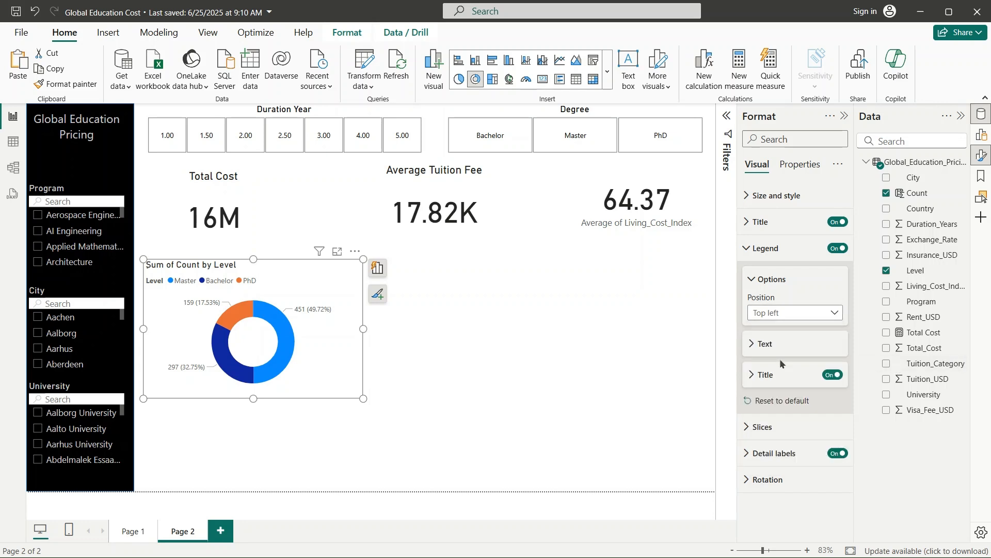
left_click(808, 313)
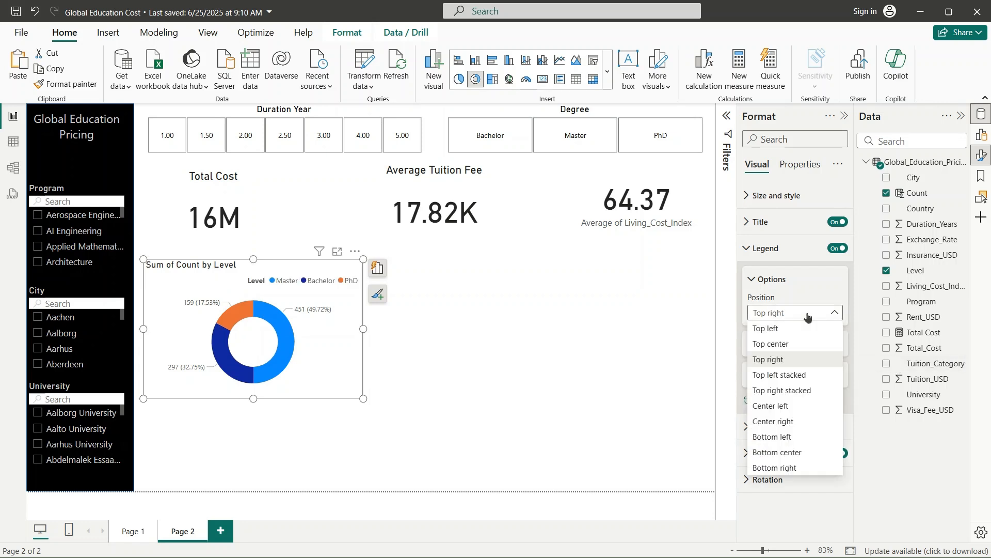
left_click(795, 391)
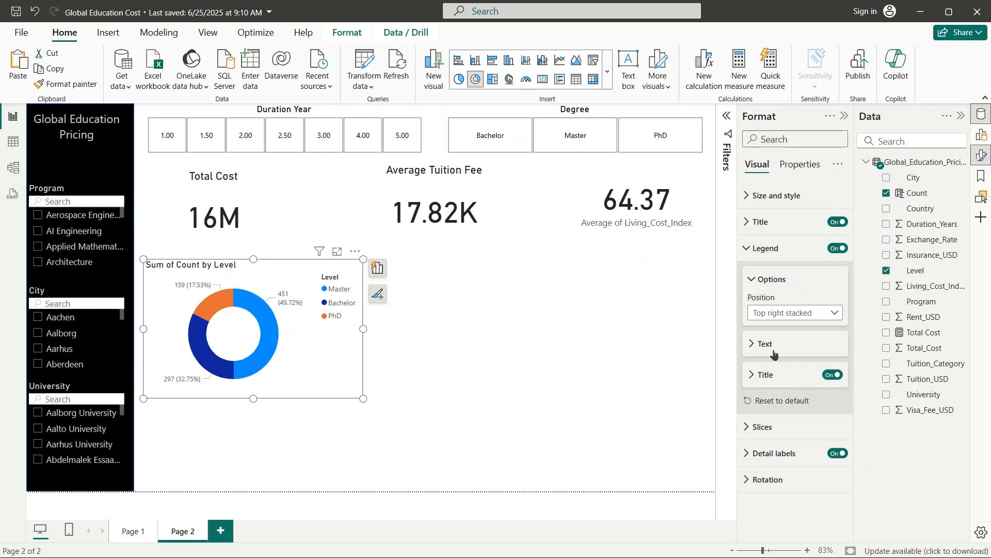
left_click(749, 348)
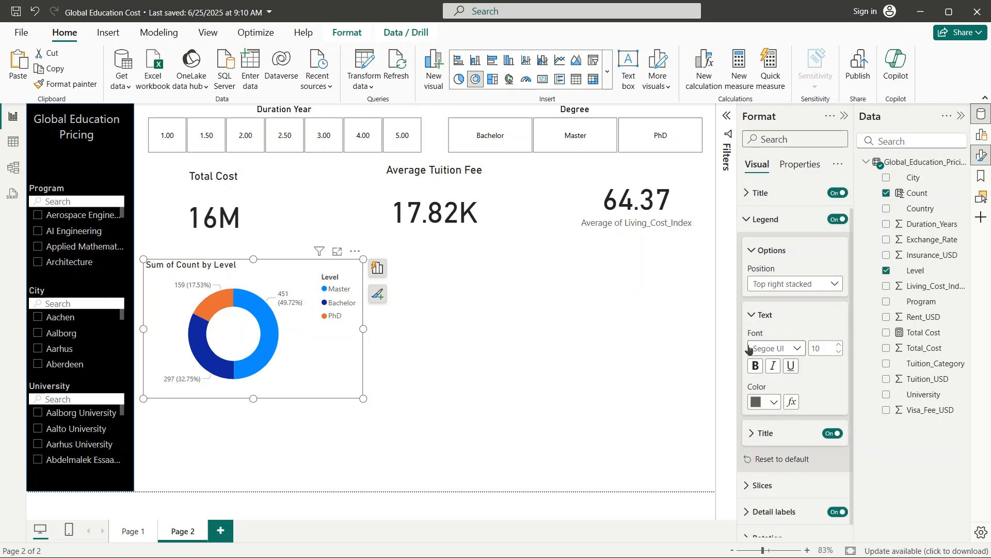
left_click(753, 312)
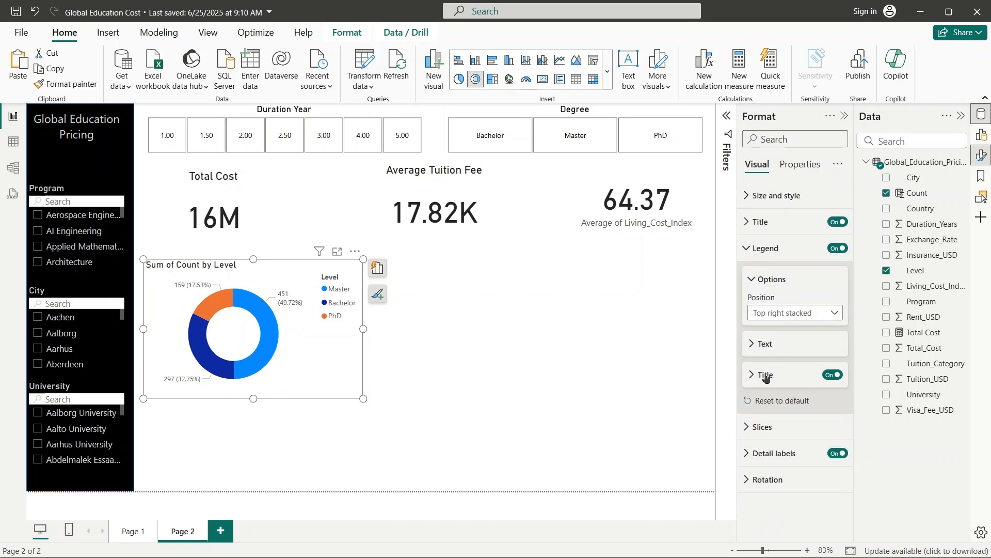
left_click(754, 376)
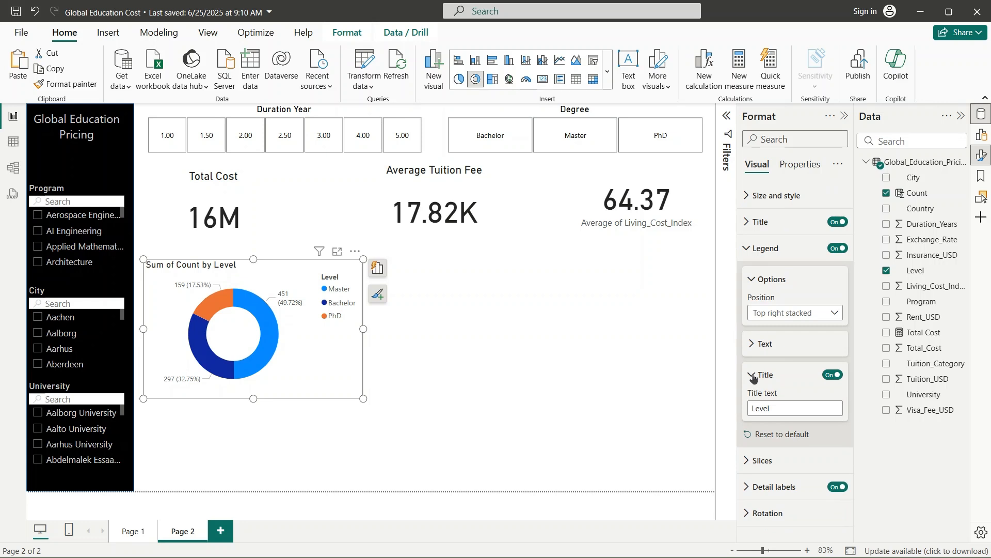
left_click(753, 377)
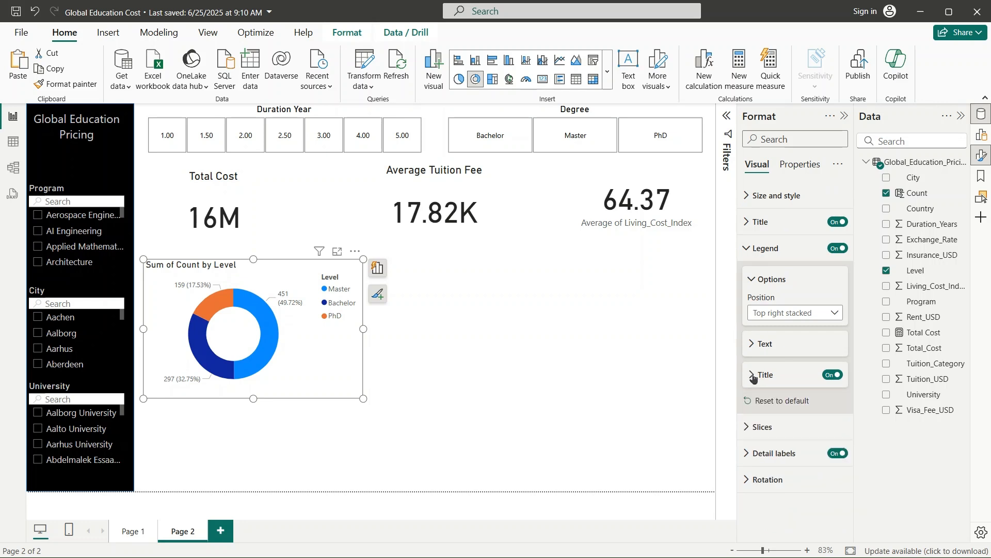
left_click(753, 250)
- Color the donut chart's Master slice yellow (#e1c233, Theme color 7, 20% lighter) and its Bachelor slice light blue
left_click(755, 274)
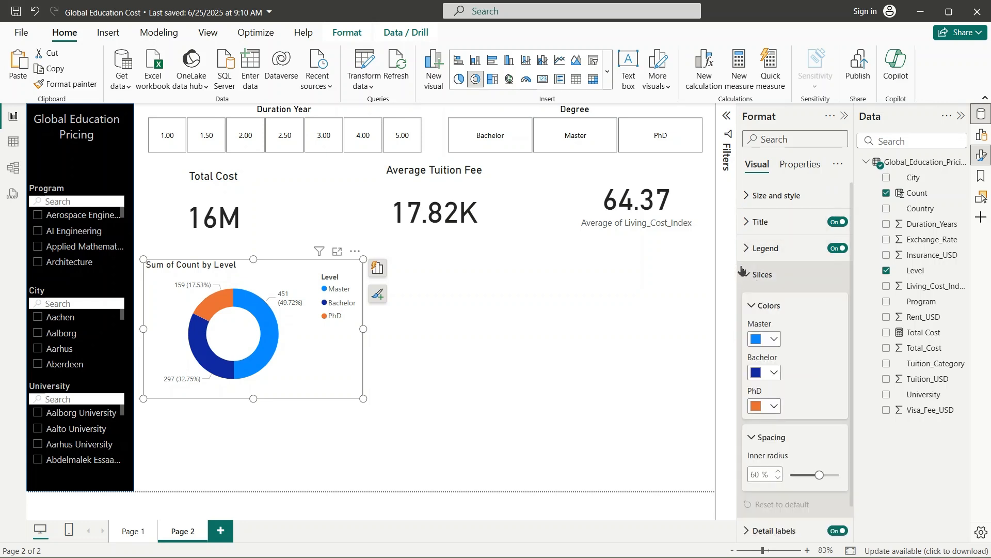
left_click(776, 340)
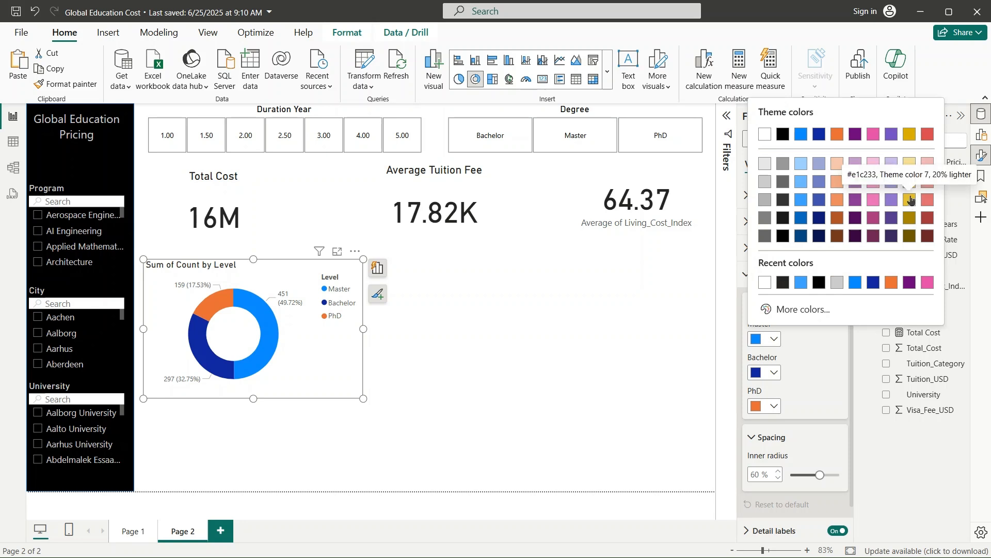
left_click(910, 200)
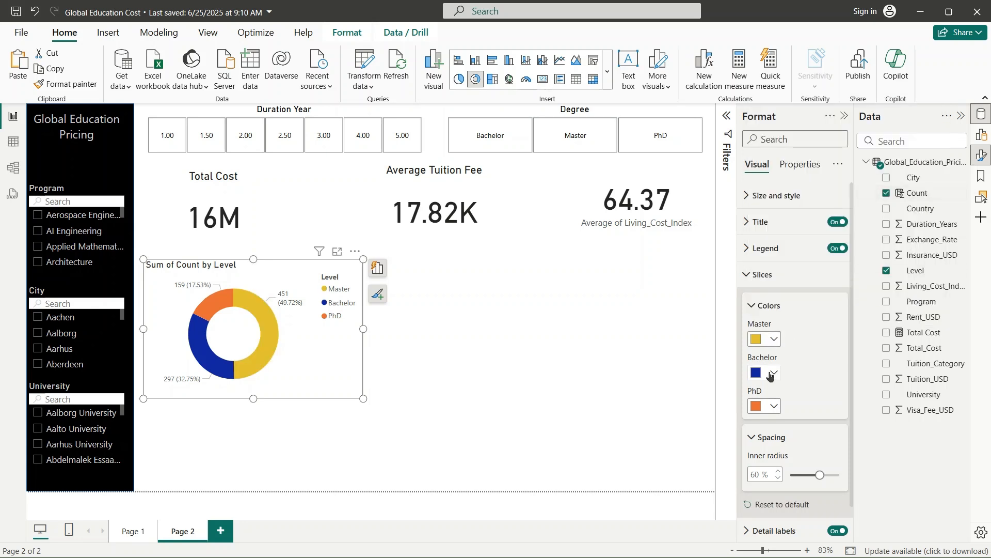
left_click(772, 373)
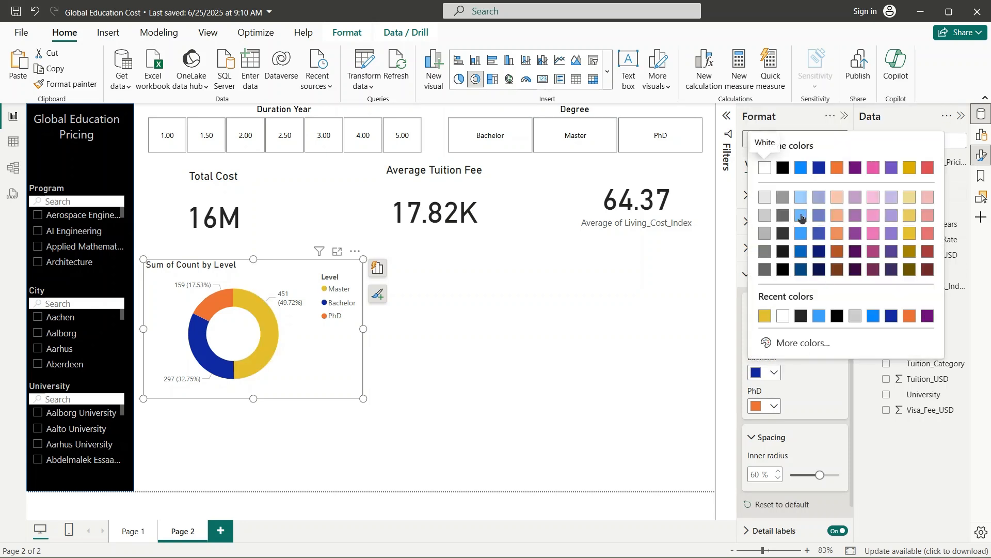
left_click(801, 215)
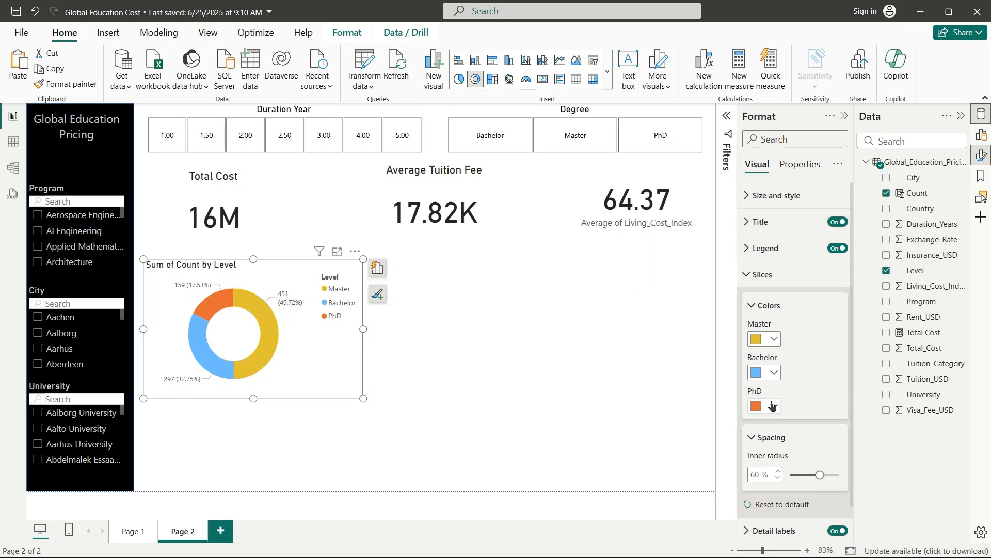
- Give the donut chart's PhD slice a custom green color
left_click(774, 404)
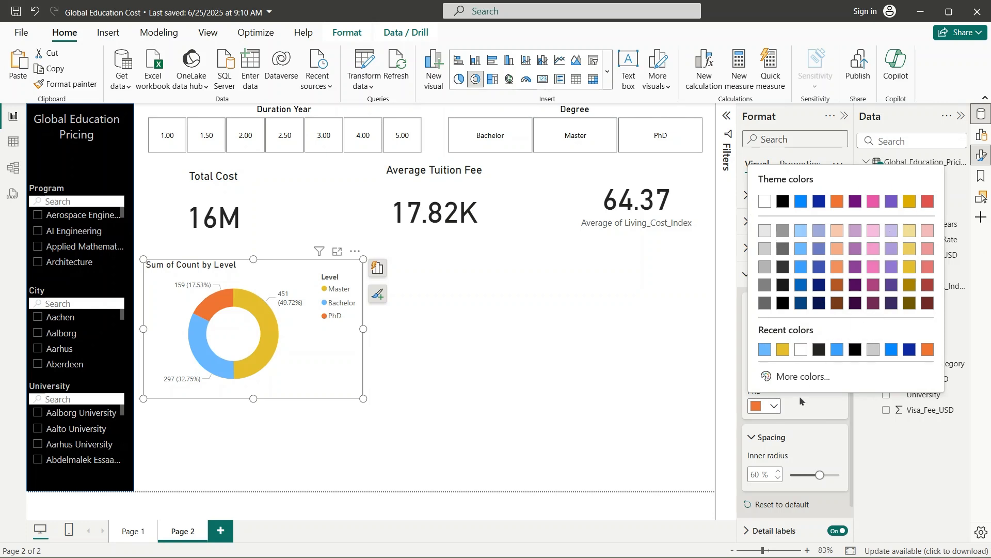
left_click(792, 377)
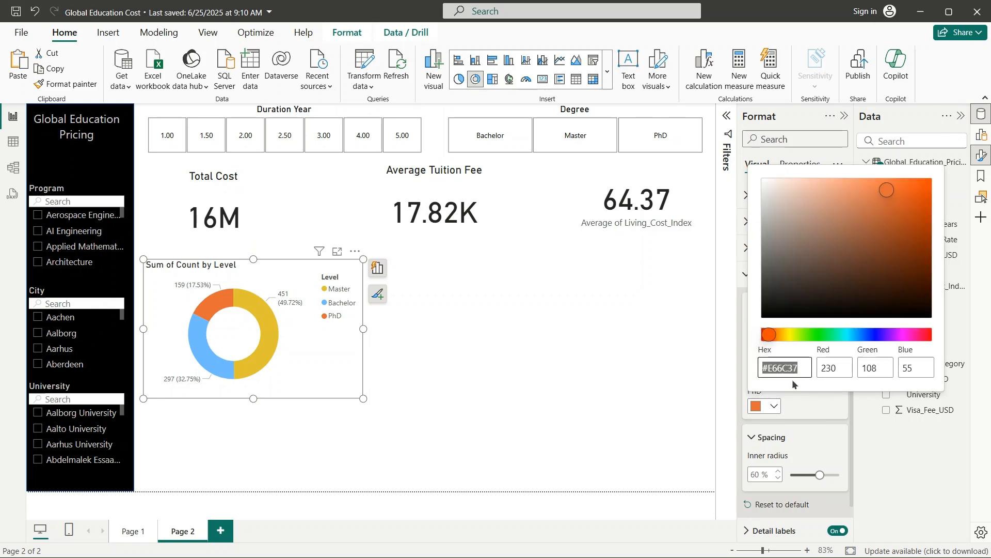
left_click_drag(769, 334, 812, 339)
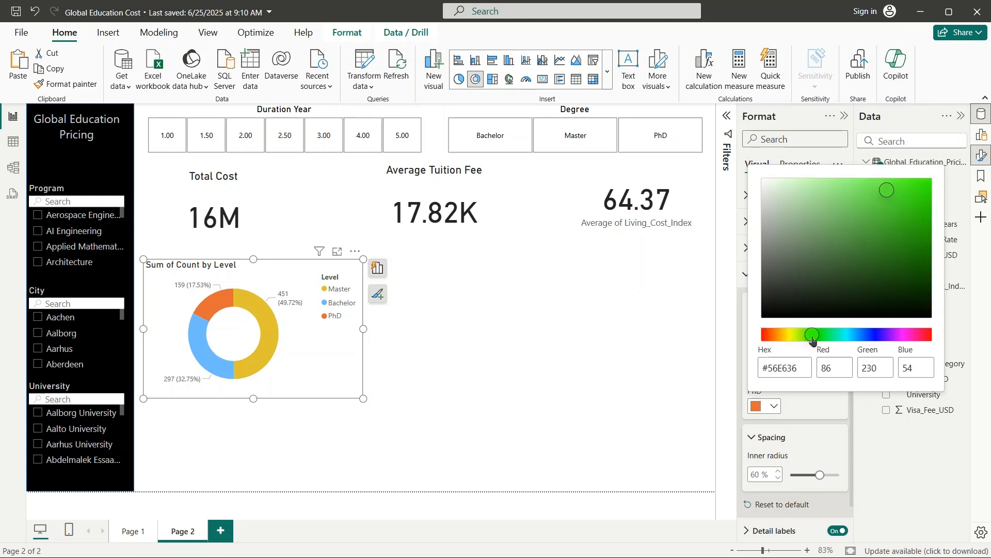
left_click(866, 416)
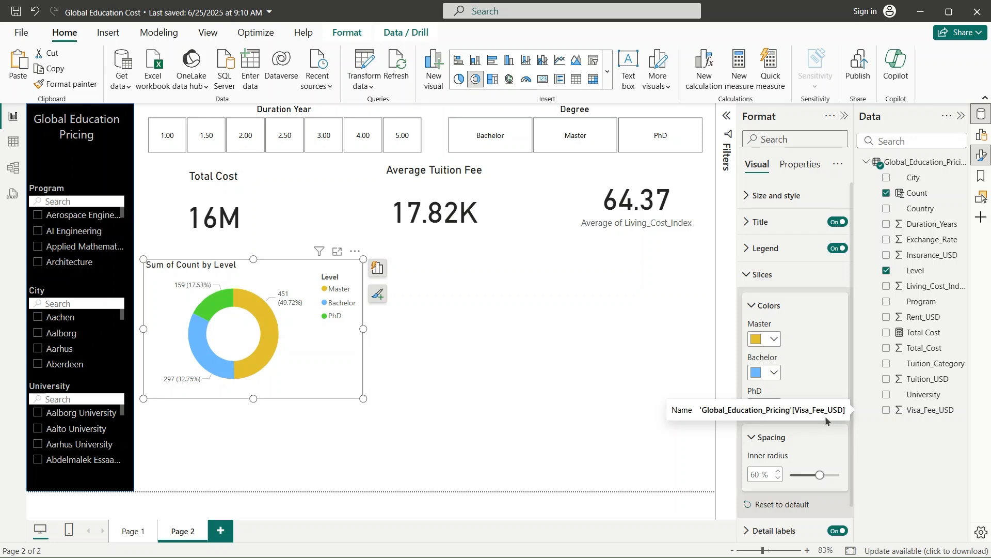
- Set the inner radius of the donut chart's slices to 48 %
scroll(826, 421, "down", 1)
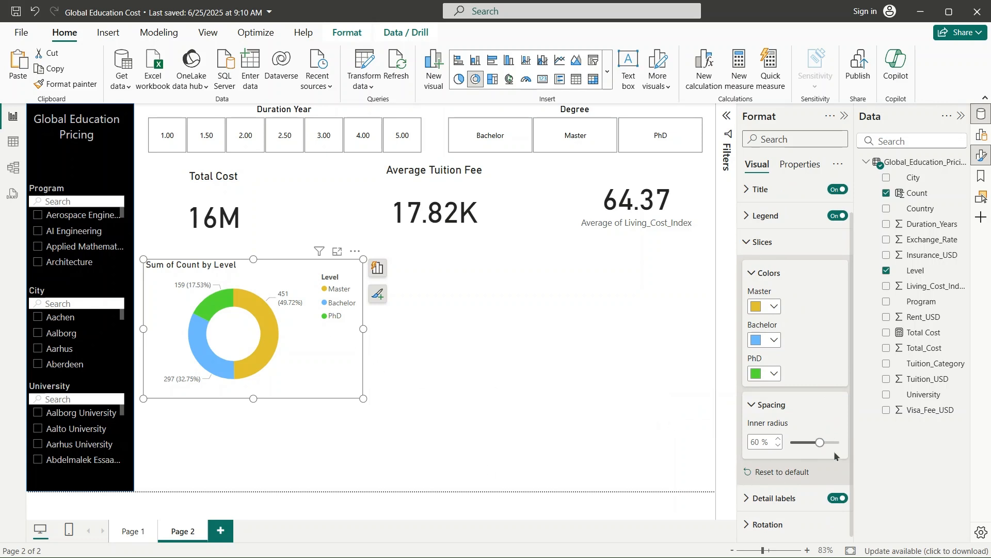
mouse_move(820, 442)
left_mouse_down()
mouse_move(774, 448)
mouse_move(832, 443)
mouse_move(814, 443)
left_mouse_up()
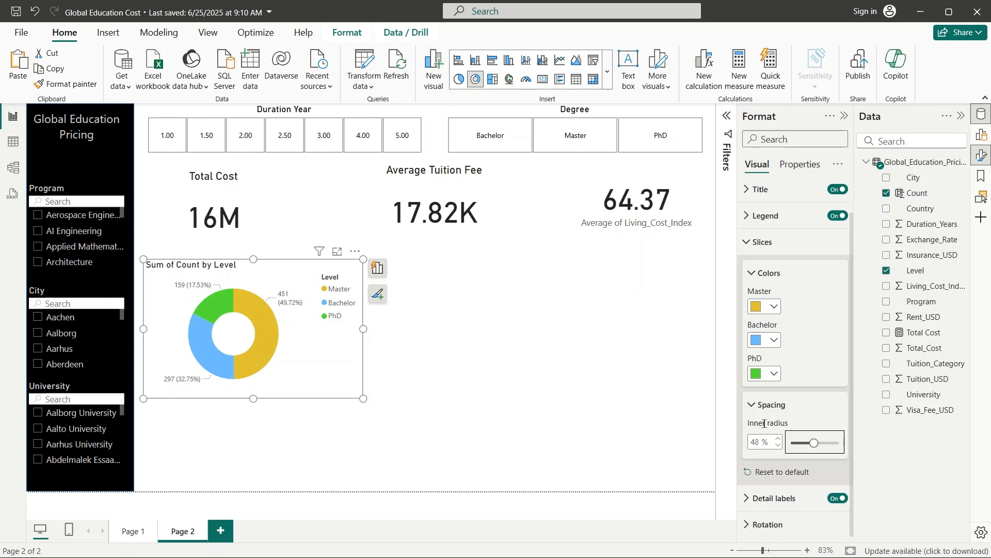
left_click(754, 408)
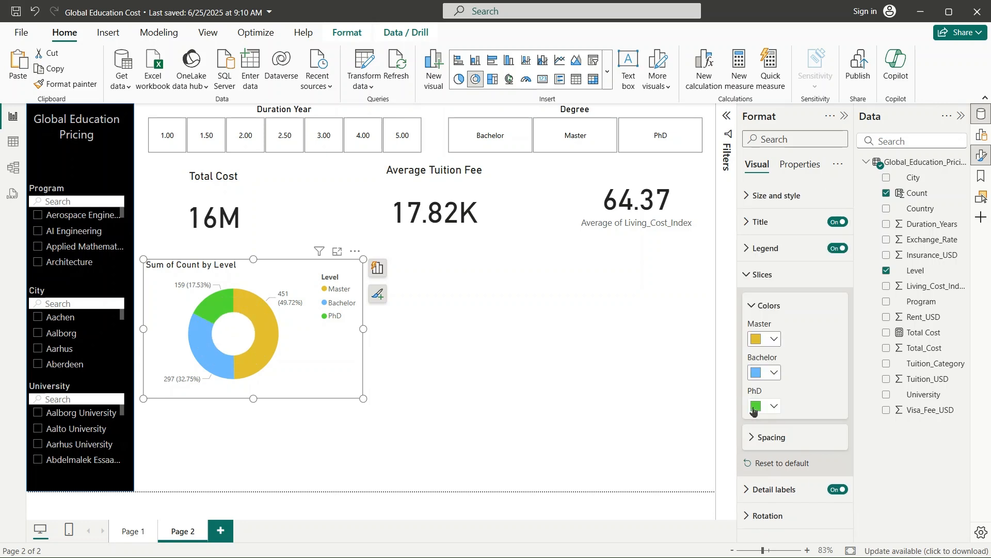
left_click(748, 273)
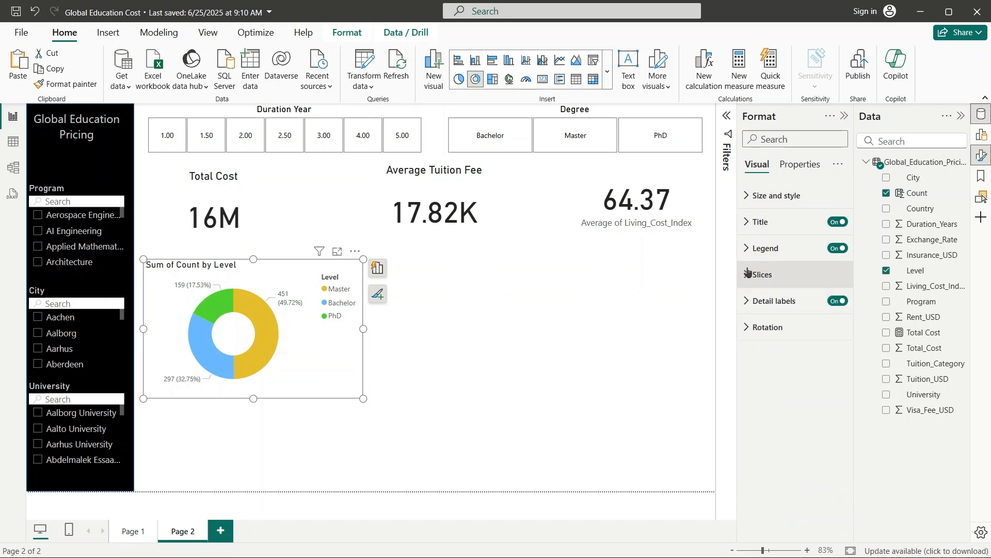
- Try the Inside and Prefer inside positions for the donut chart's detail labels, and settle on Prefer outside
left_click(748, 302)
scroll(780, 316, "down", 2)
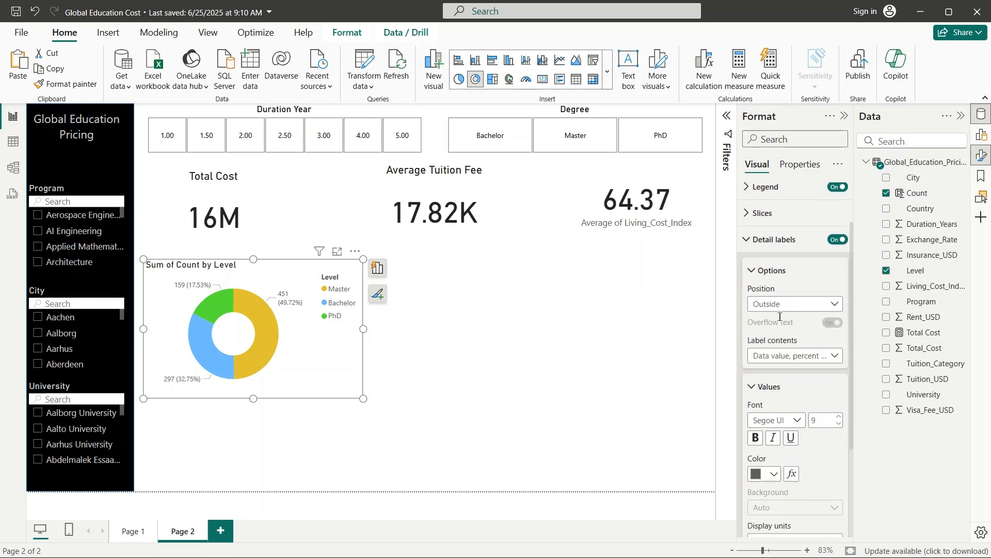
scroll(826, 287, "down", 1)
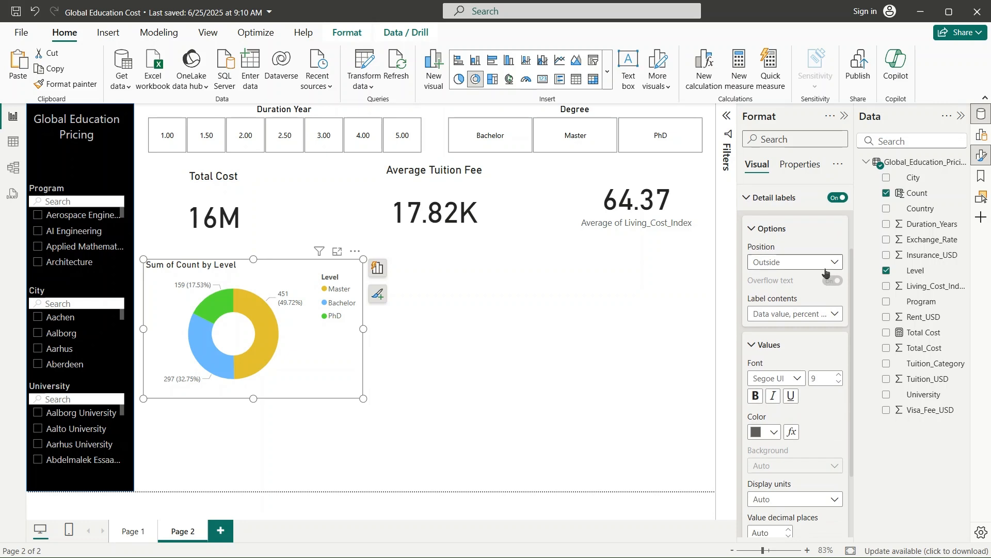
left_click(826, 263)
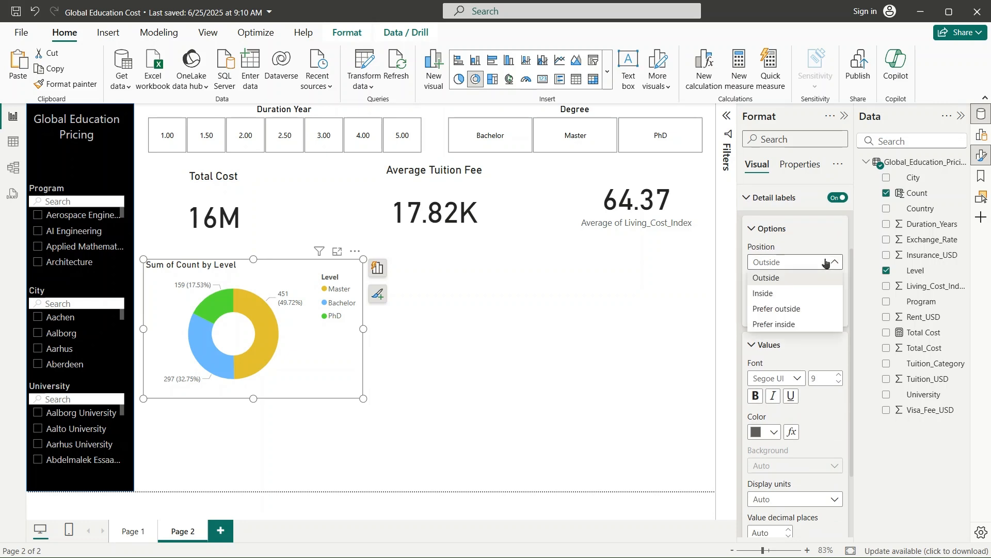
left_click(773, 293)
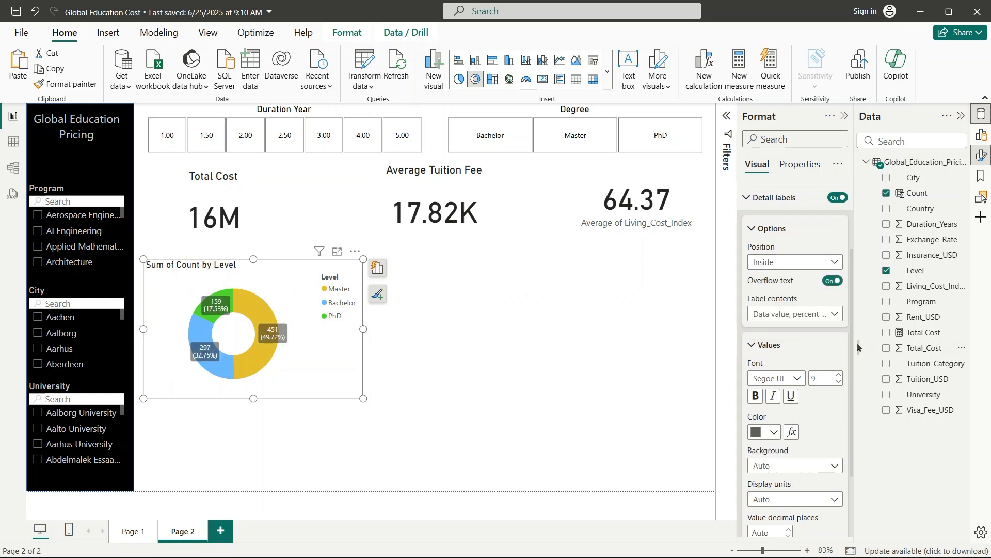
left_click(819, 264)
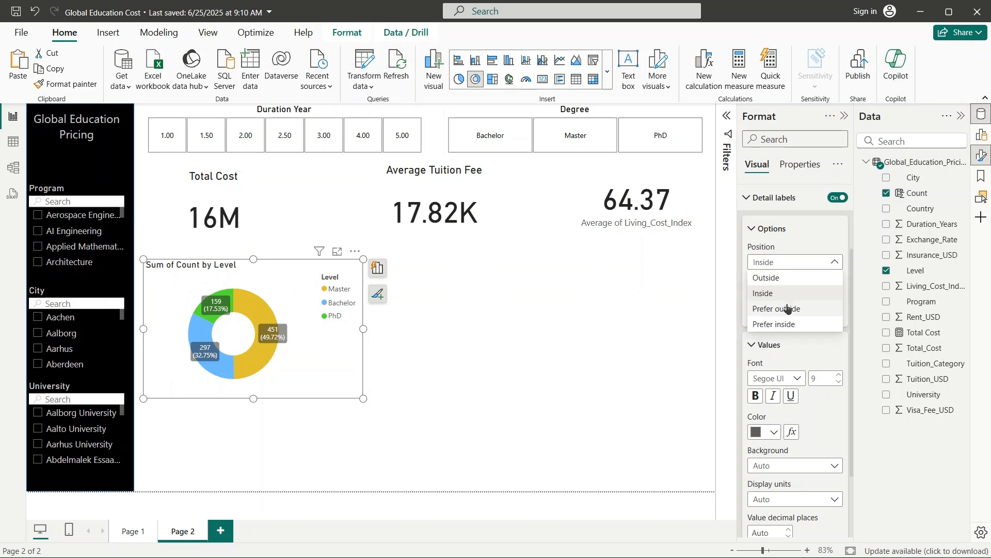
left_click(787, 309)
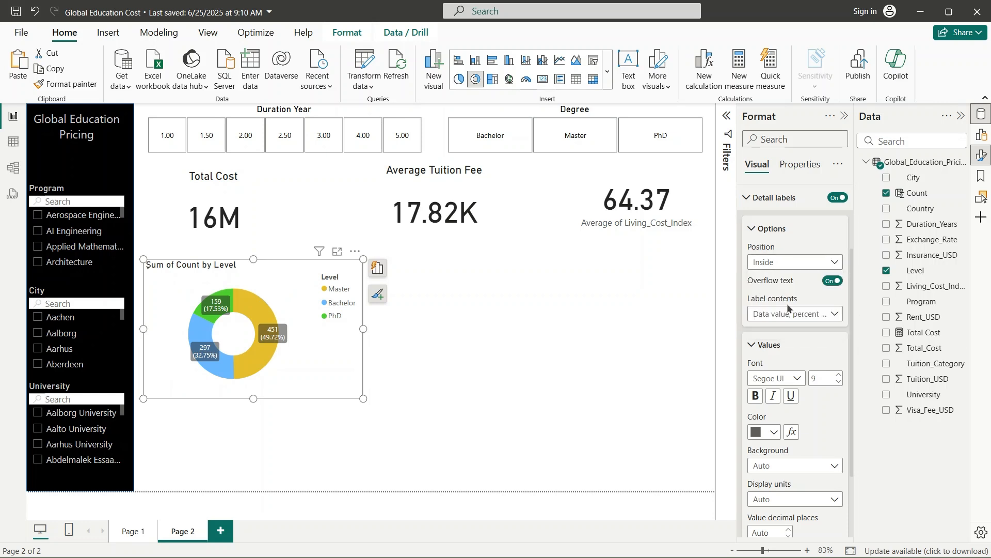
left_click(814, 263)
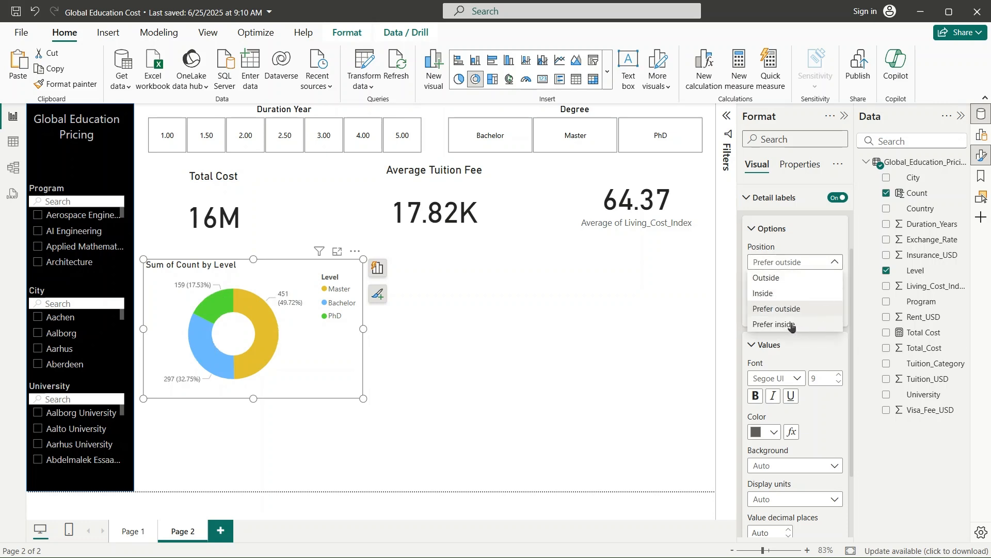
left_click(793, 324)
left_click(821, 263)
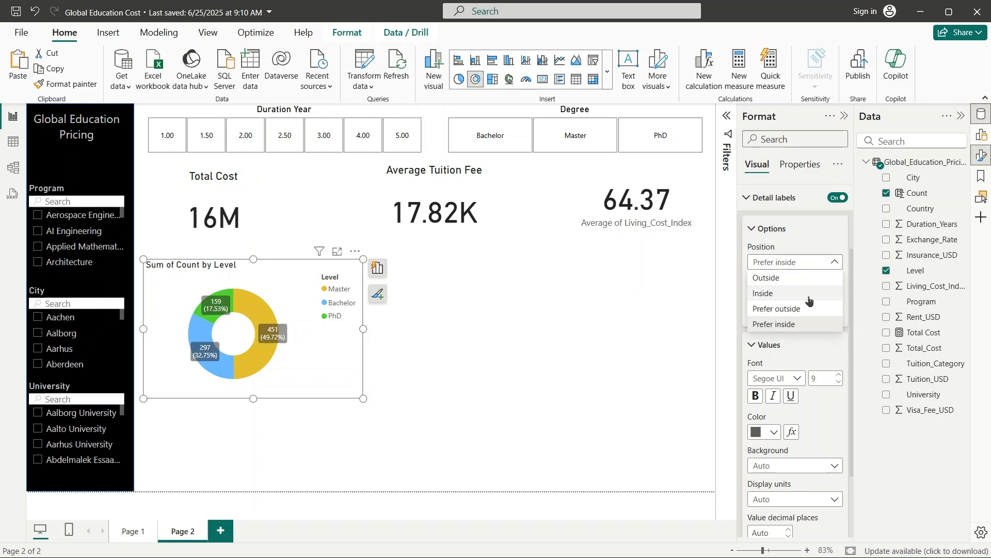
left_click(798, 308)
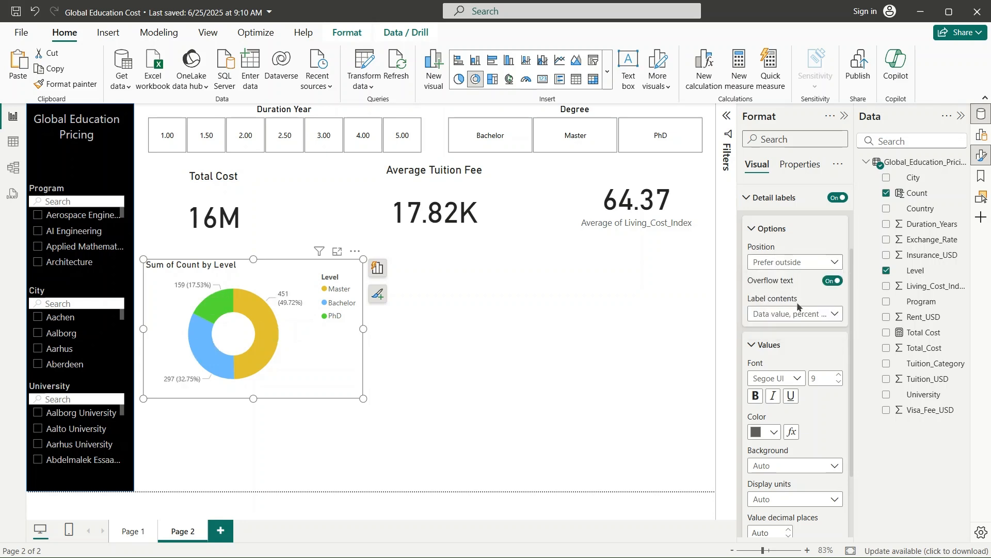
- Set the donut's detail label contents to Category, percent of total and compare them with Page 1's Degree Distribution chart
left_click(834, 315)
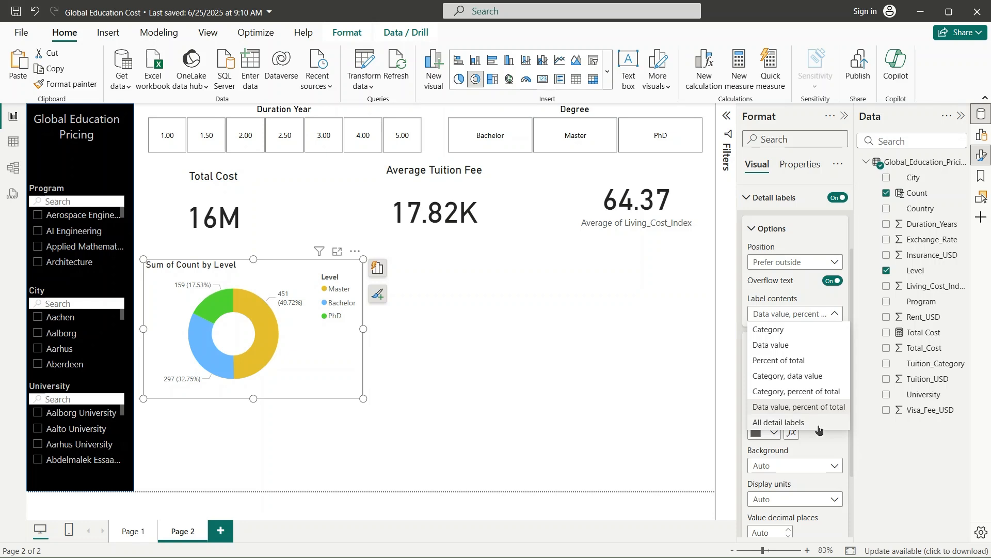
left_click(804, 392)
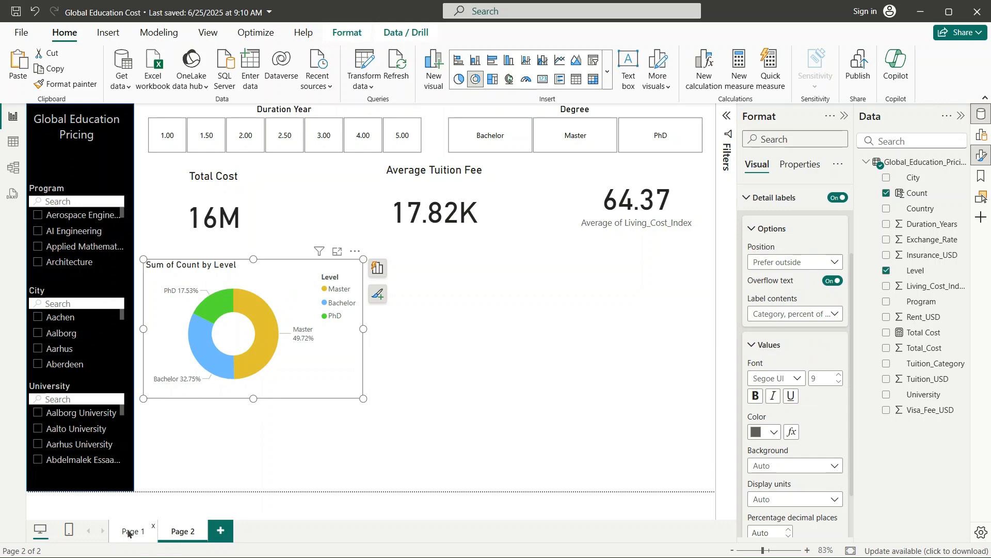
left_click(129, 532)
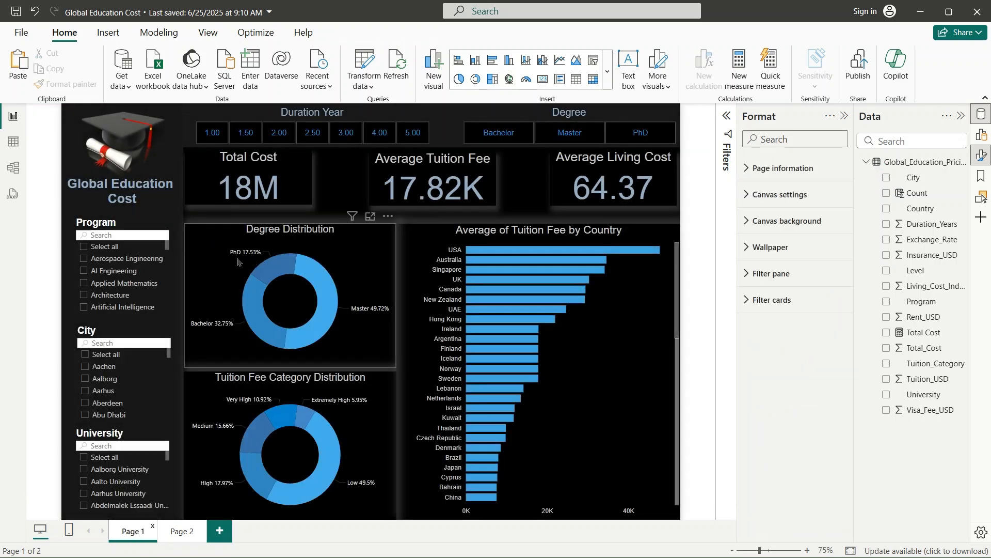
mouse_move(237, 258)
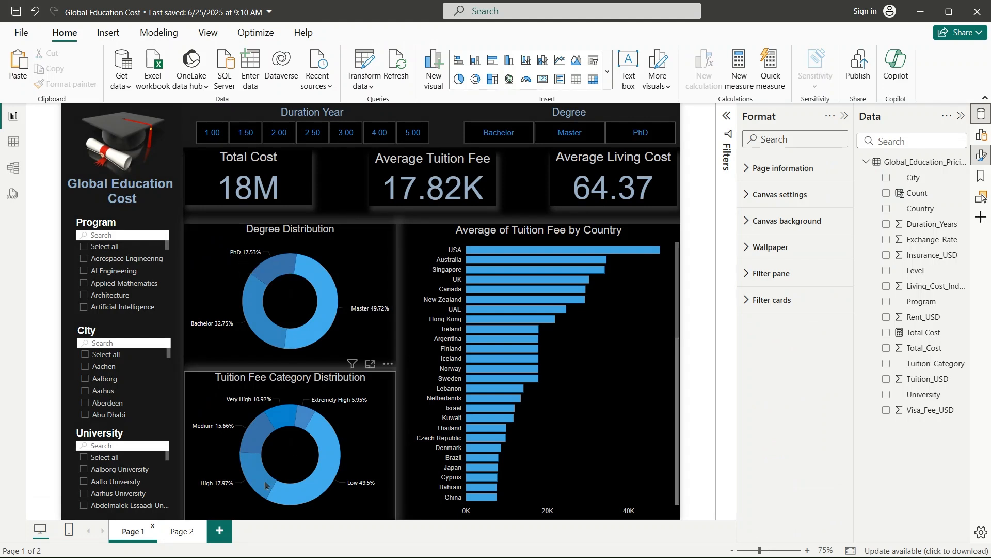
left_click(175, 532)
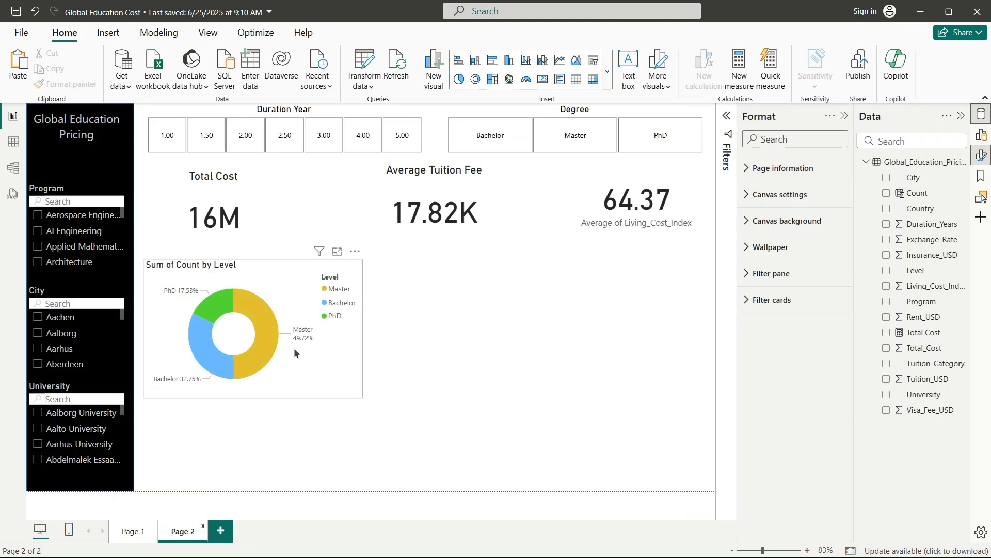
- Move the degree level donut chart up so it sits directly beneath the Total Cost card
left_click(320, 372)
left_click(371, 343)
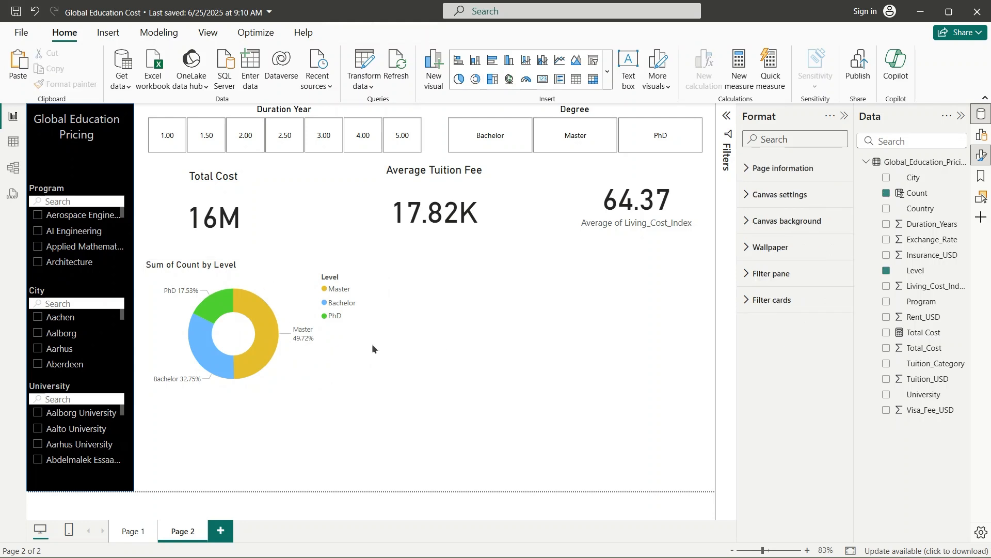
left_click_drag(270, 271, 269, 254)
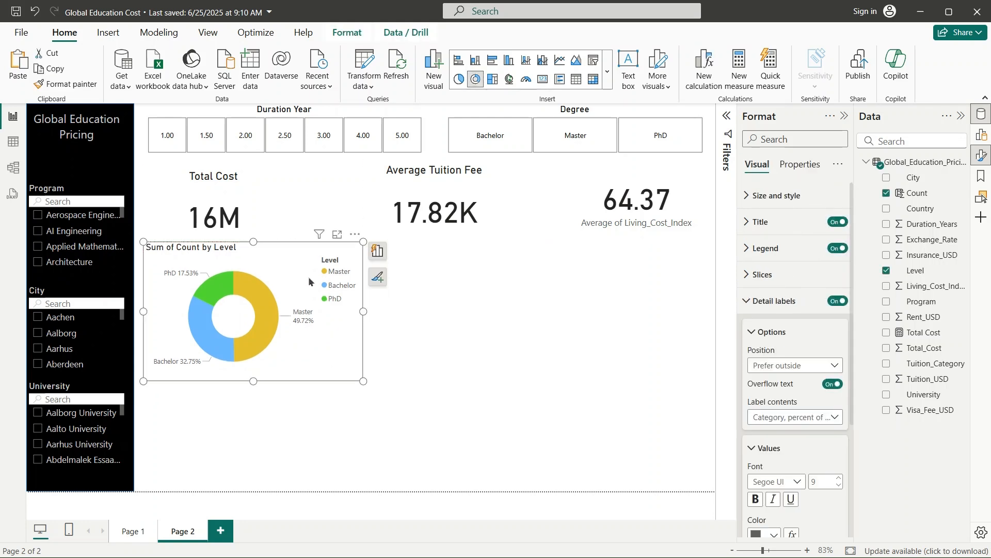
left_click(469, 345)
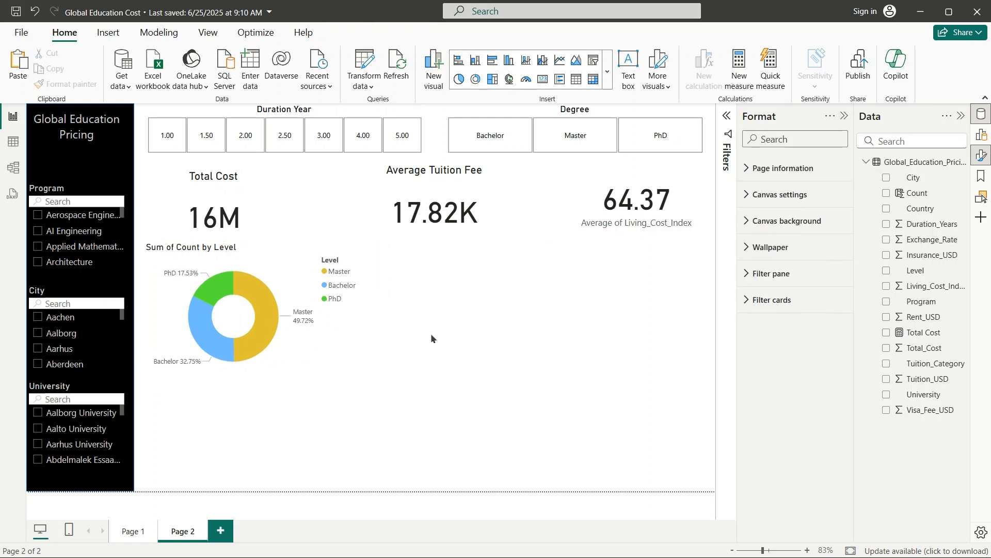
- Duplicate the degree level donut chart and replace the copy's Level legend field with Tuition_Category
left_click(305, 365)
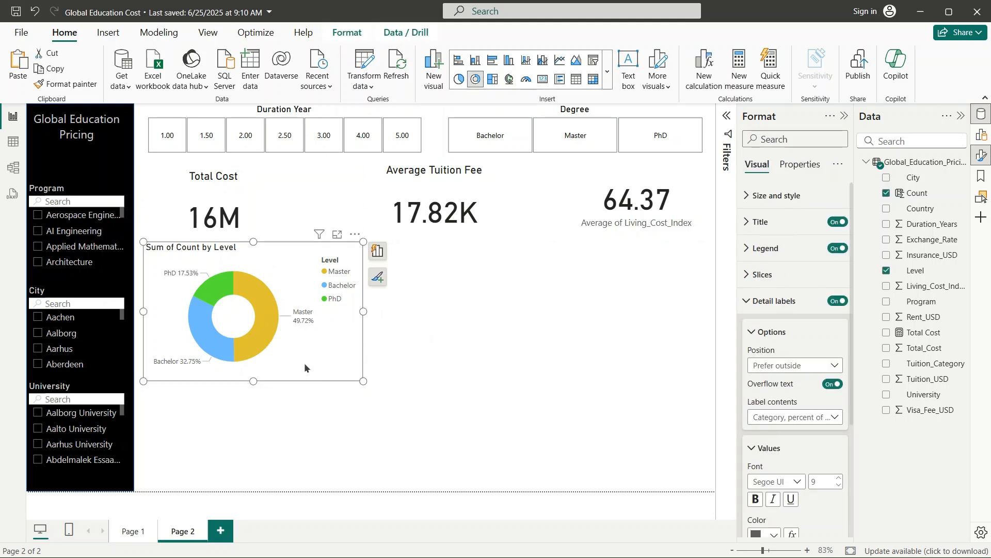
left_click_drag(305, 368, 559, 394)
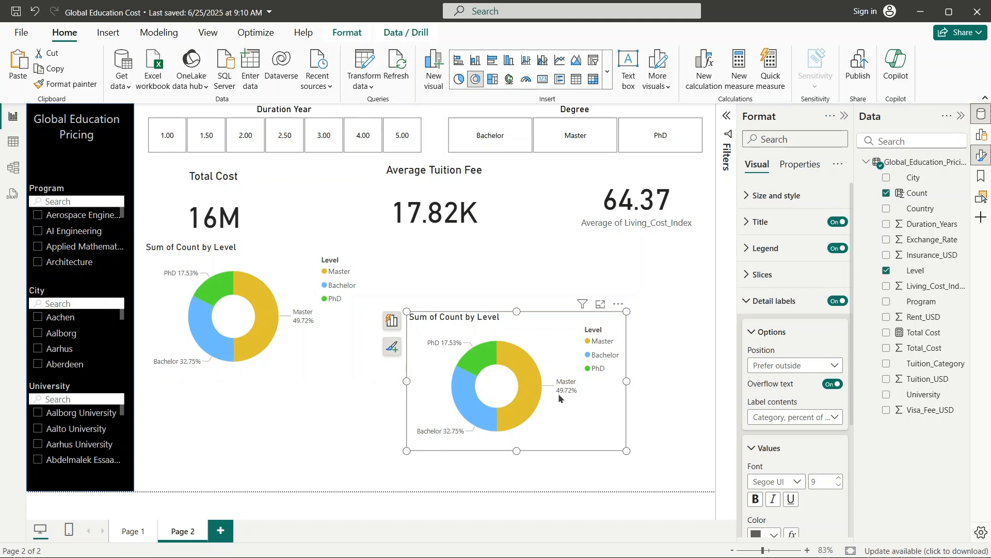
left_click(391, 321)
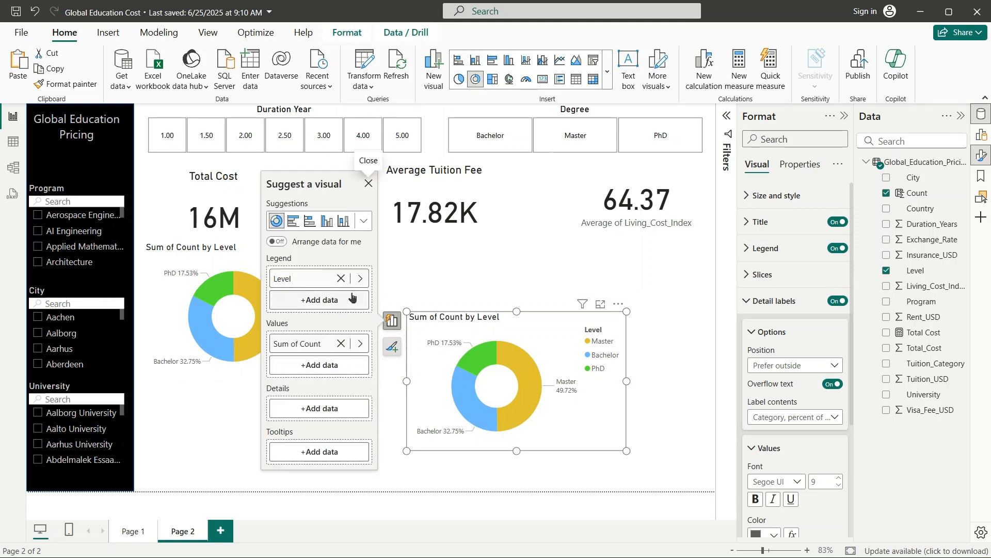
left_click(360, 280)
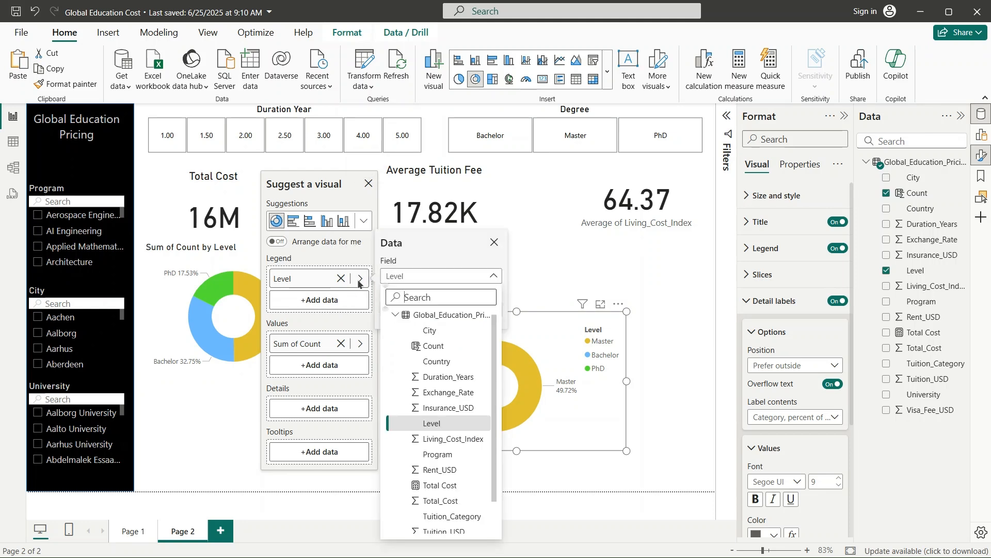
scroll(467, 408, "down", 2)
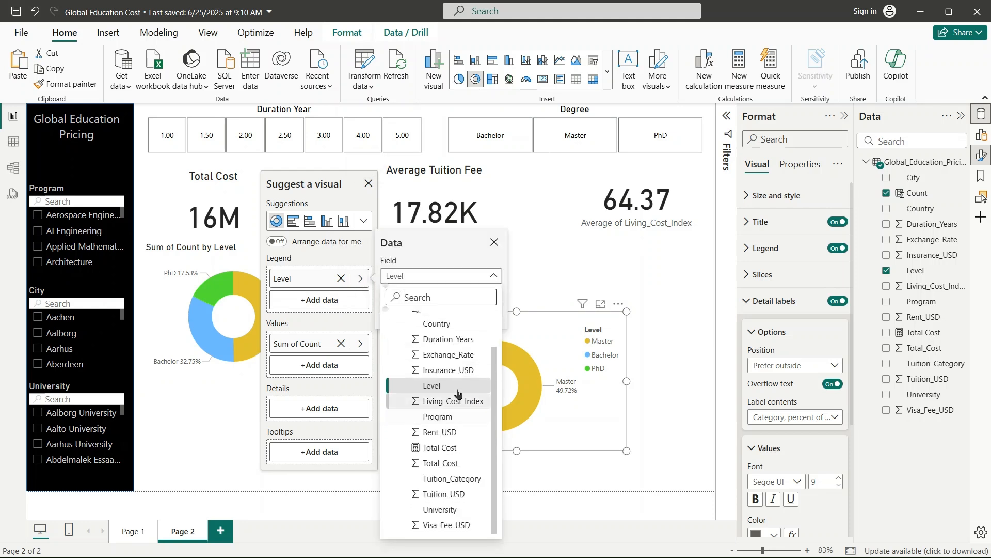
left_click(457, 476)
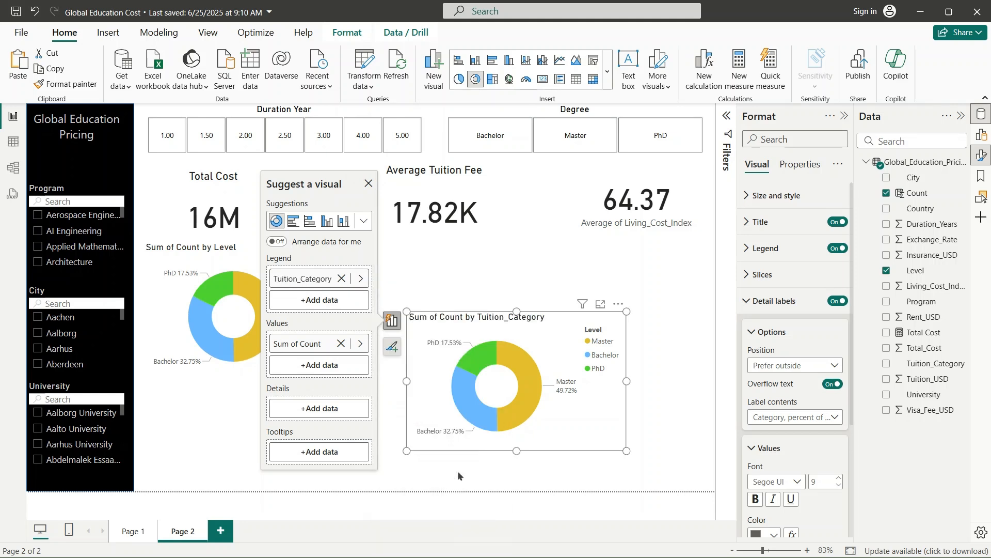
left_click(516, 264)
- Reduce the height of both donut charts and stack the Tuition_Category donut beneath the Level donut with their outer edges aligned
left_click_drag(526, 390, 341, 425)
left_click(286, 318)
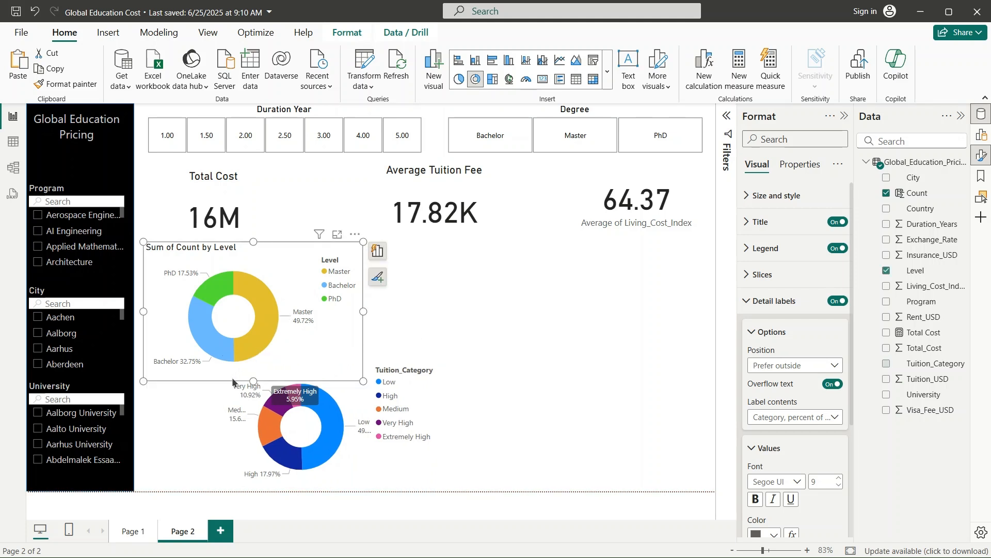
left_click_drag(253, 379, 253, 347)
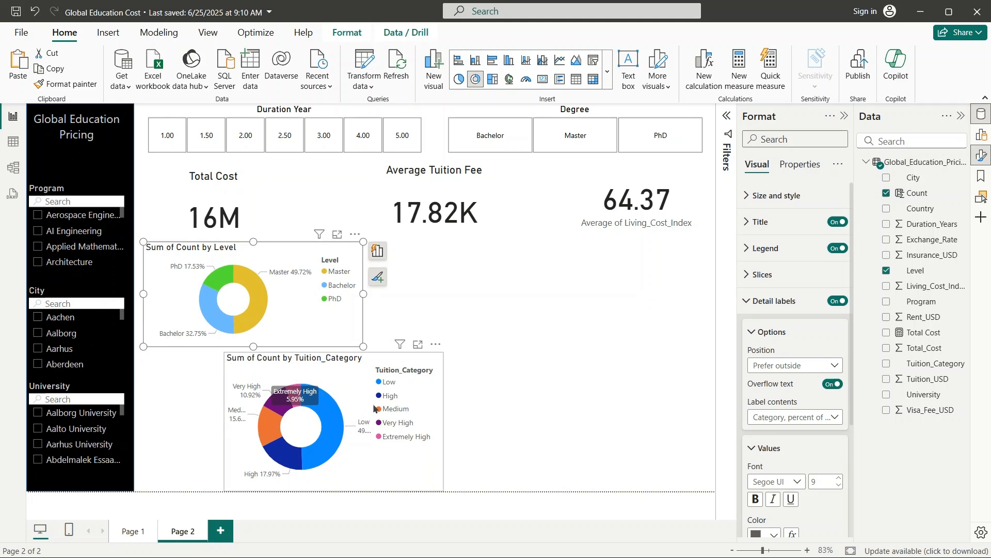
left_click(341, 362)
left_click_drag(336, 351, 336, 373)
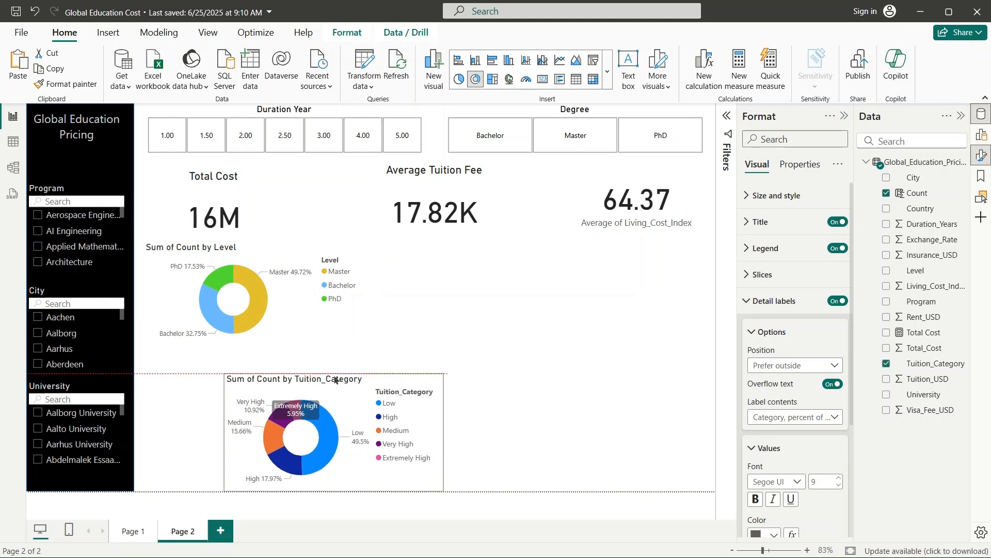
left_click(557, 434)
left_click_drag(434, 423, 355, 421)
left_click(511, 451)
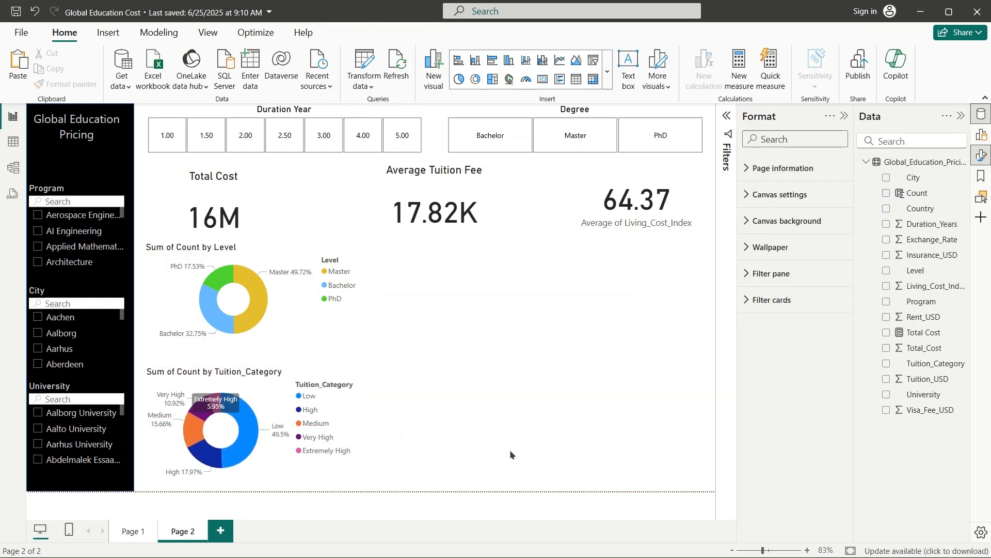
left_click(278, 293)
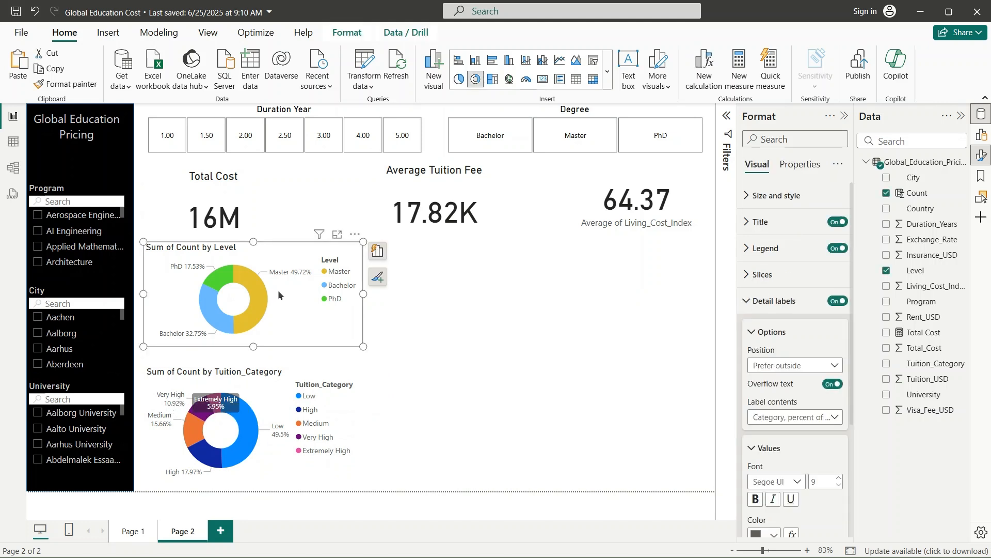
left_click(500, 427)
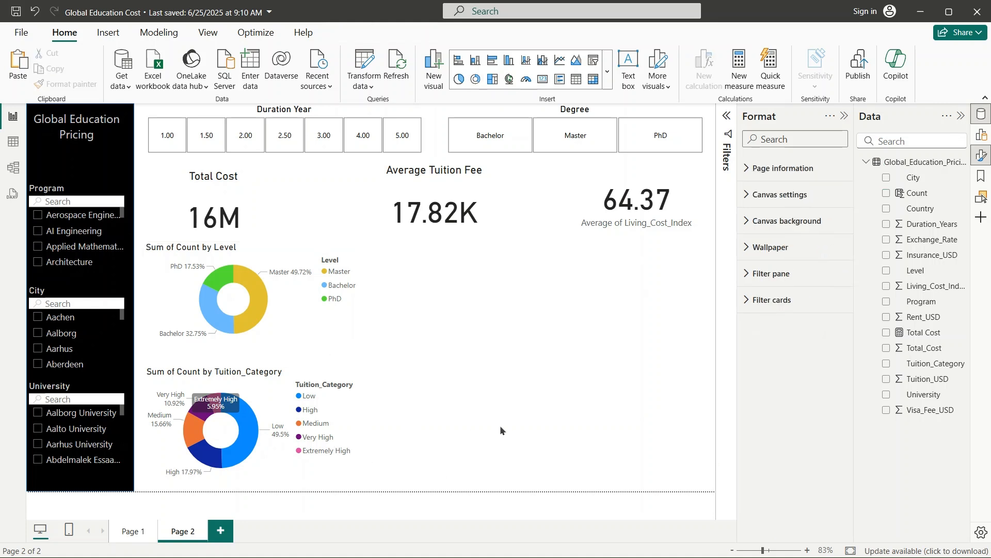
left_click(607, 81)
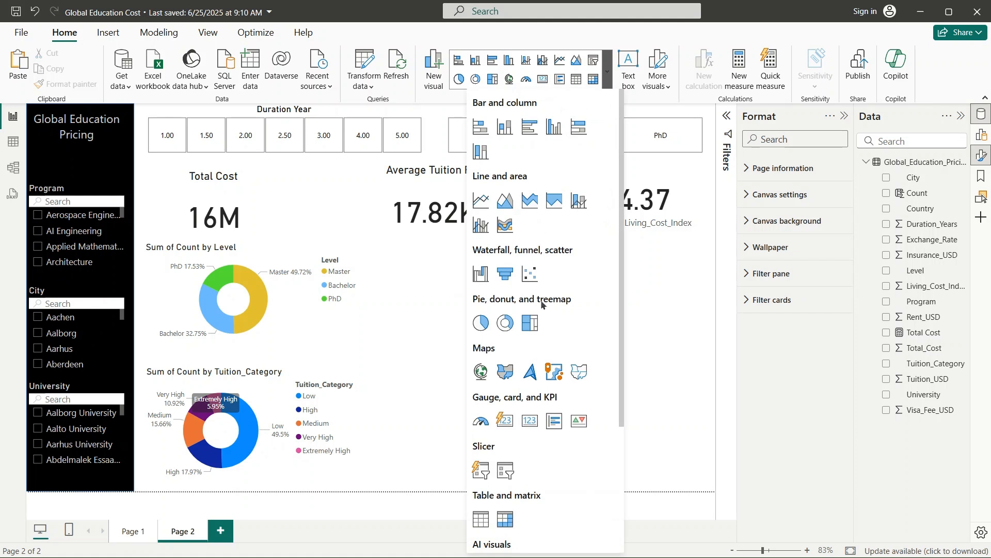
left_click(530, 130)
left_click(349, 251)
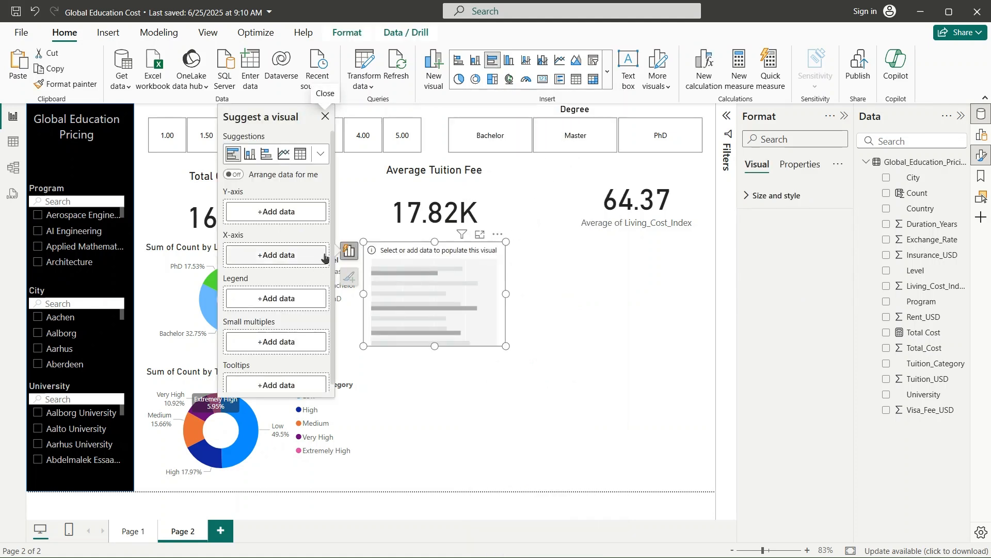
left_click(497, 234)
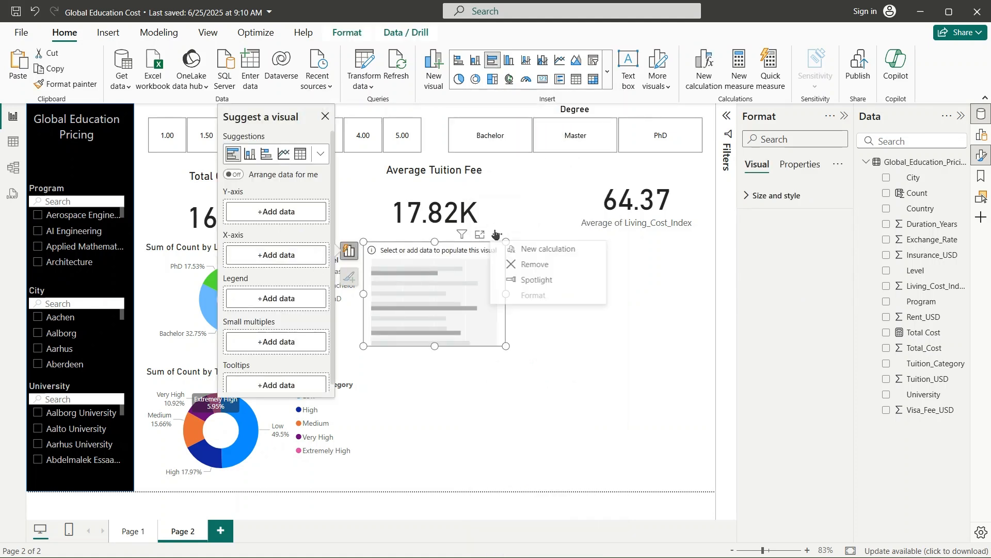
left_click(536, 264)
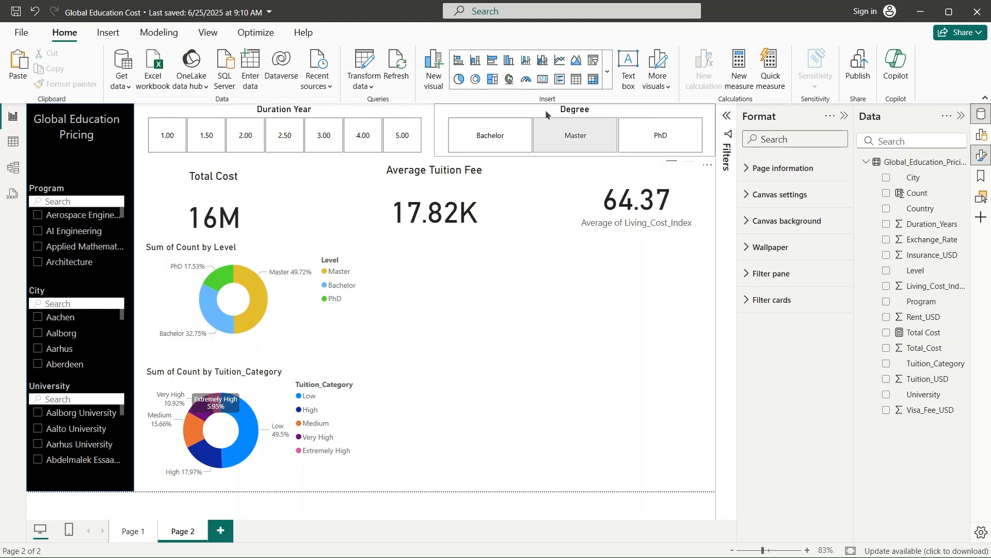
- Insert a 100% stacked bar chart with Country on the Y-axis and Tuition_USD on the X-axis
left_click(608, 72)
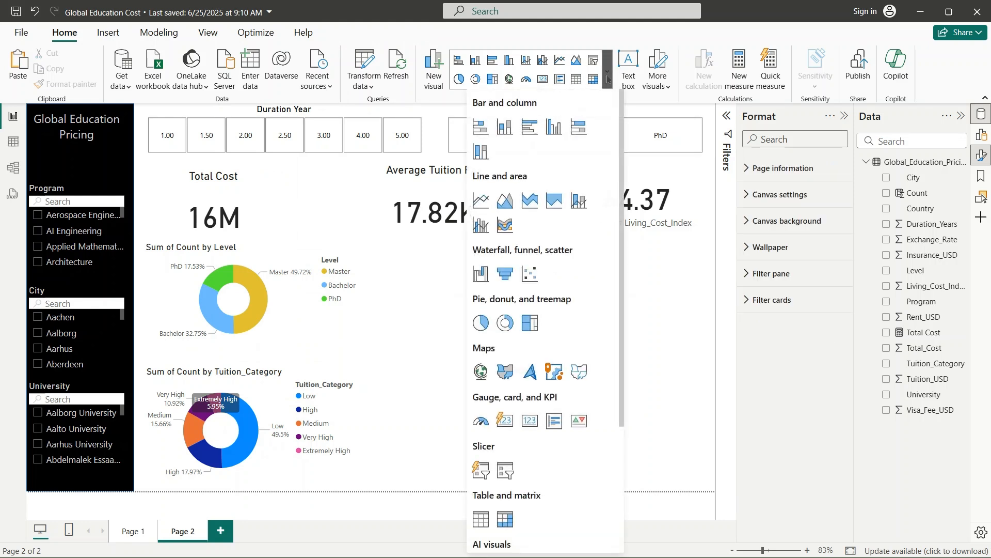
left_click(579, 128)
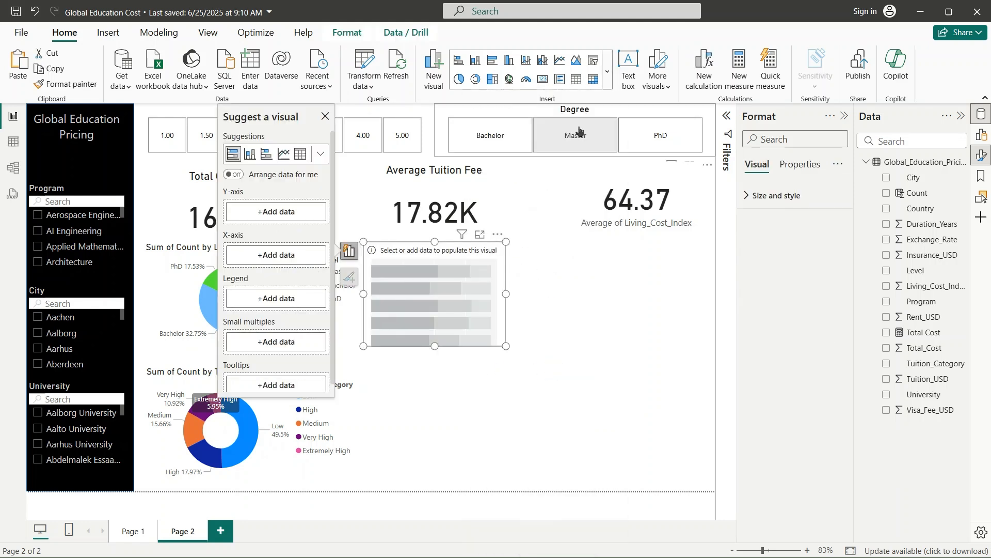
left_click(287, 216)
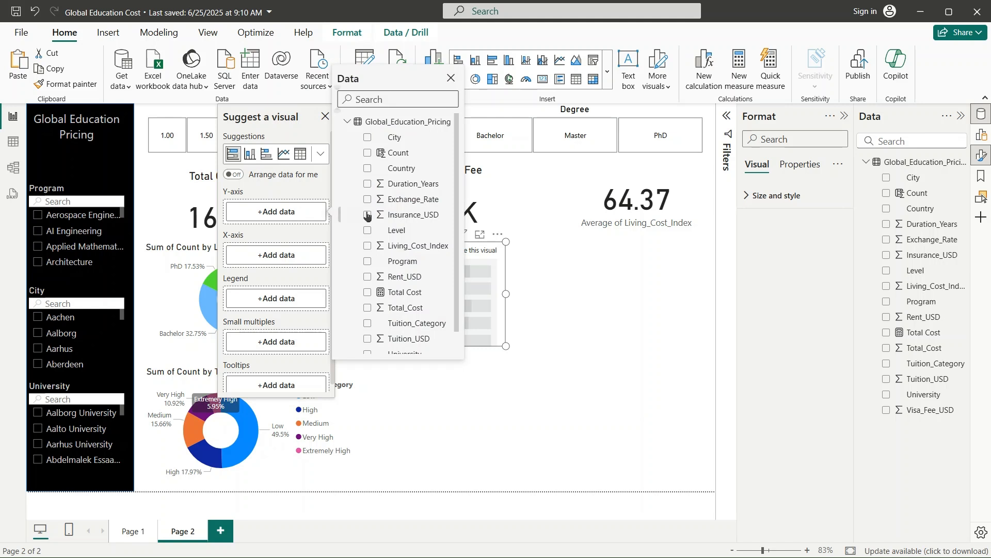
left_click(405, 169)
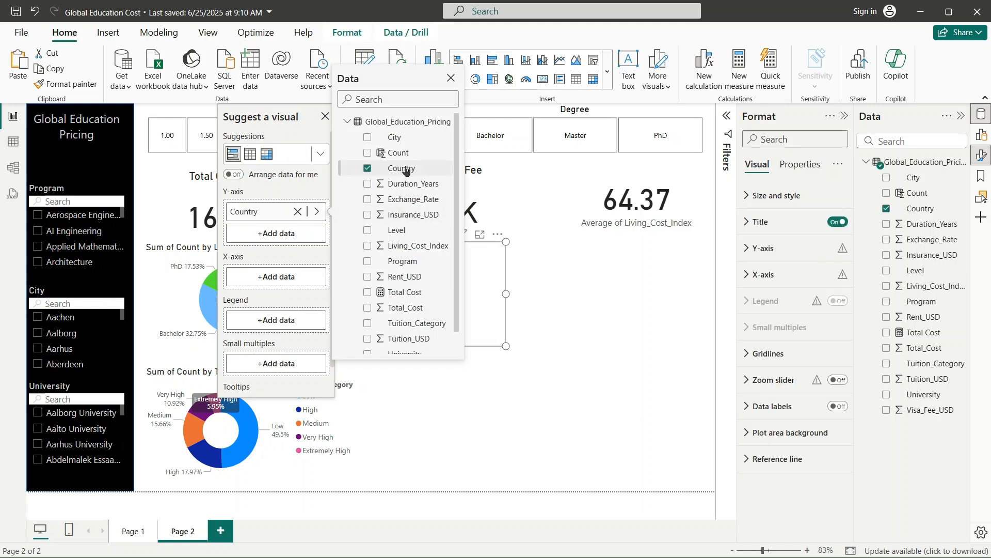
left_click(295, 278)
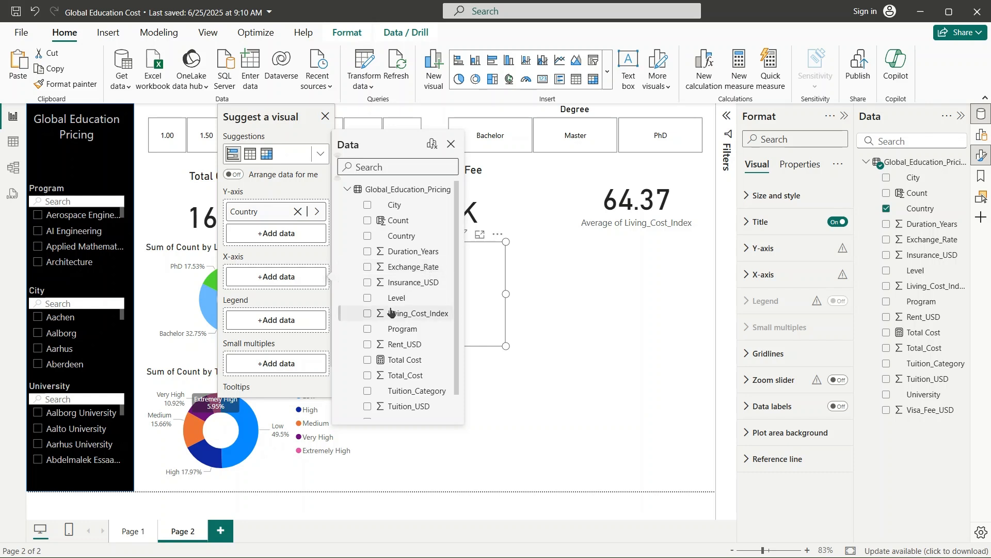
scroll(391, 311, "down", 2)
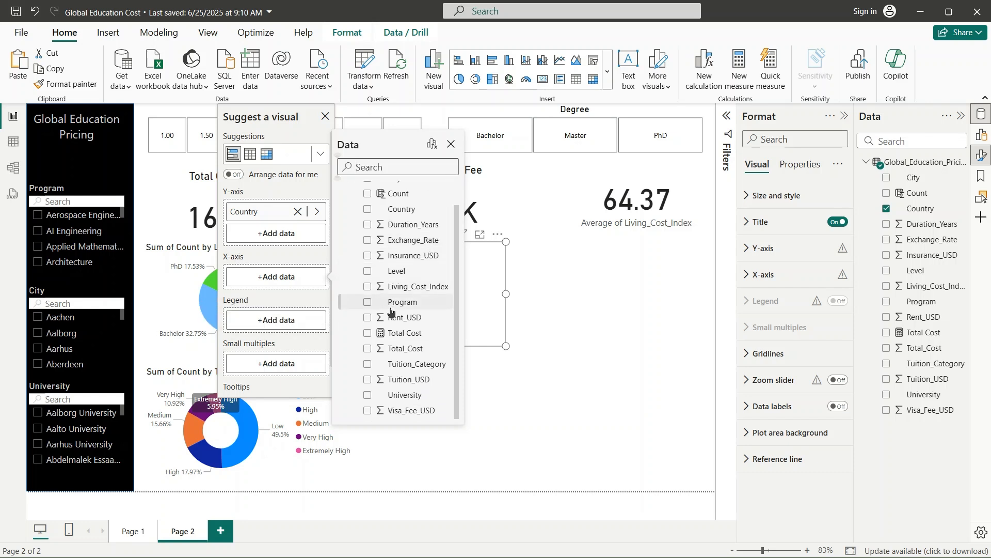
left_click(406, 381)
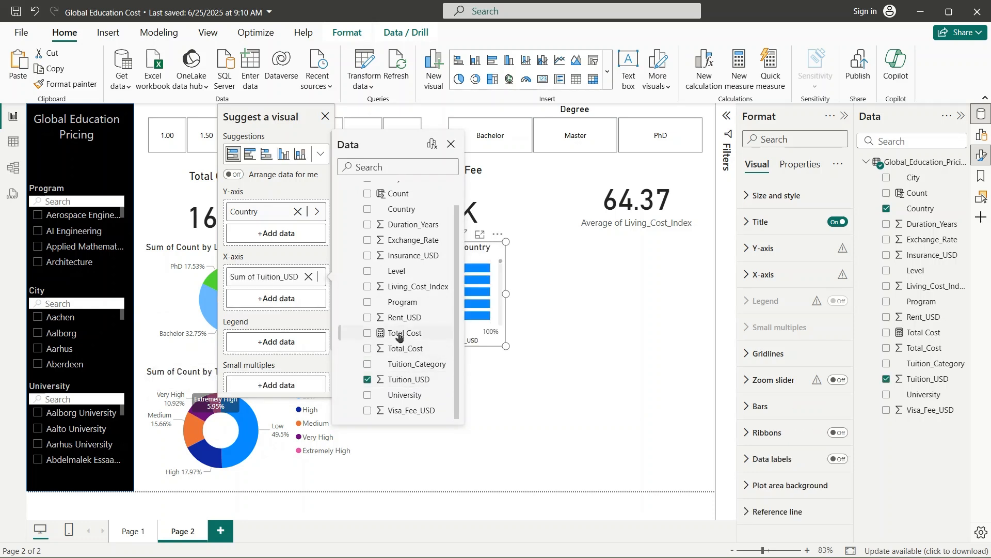
left_click(531, 334)
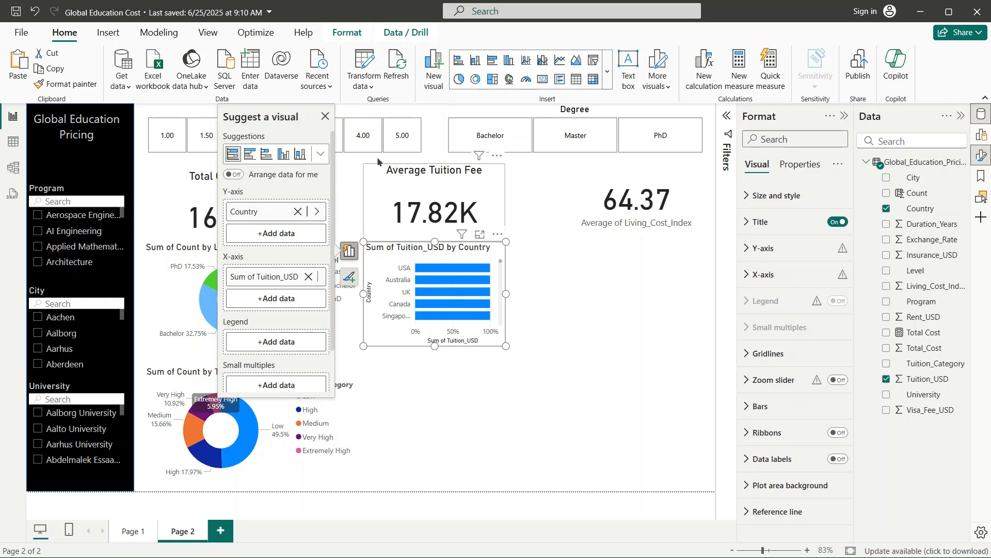
- Enlarge the tuition by country bar chart to fill the empty area beside the two donut charts
left_click(325, 116)
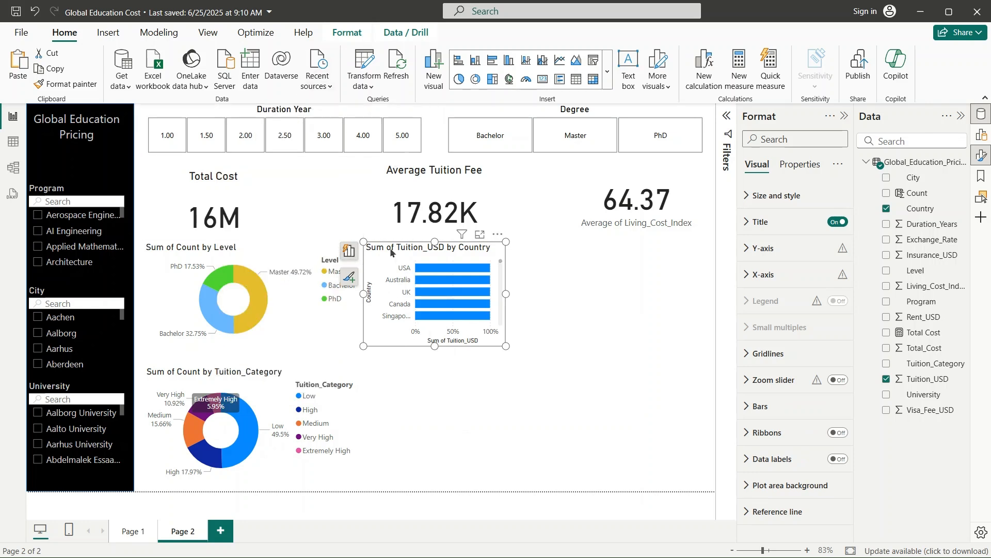
left_click_drag(434, 346, 435, 468)
left_click_drag(505, 354, 697, 344)
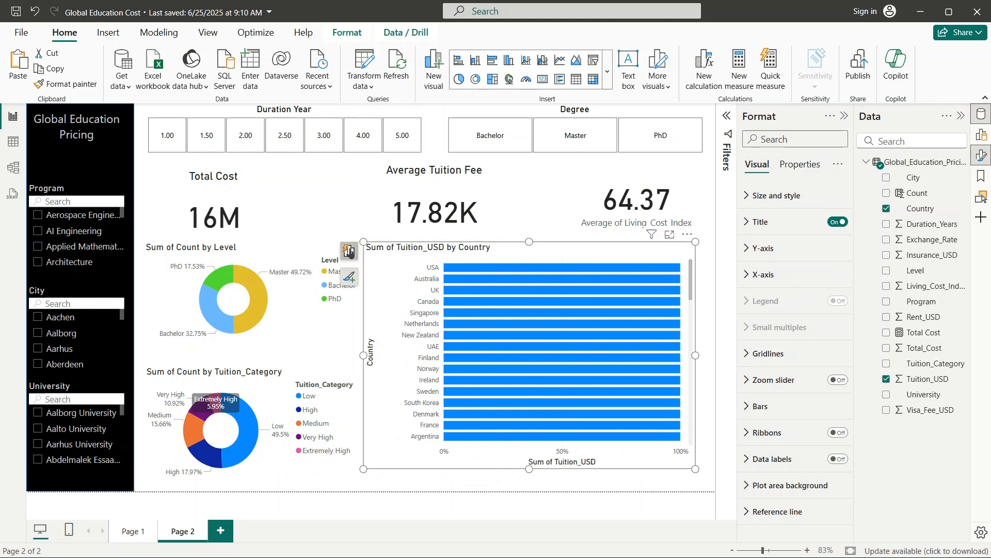
- Set the summarization of Tuition_USD on the bar chart's X-axis to Average
left_click(349, 251)
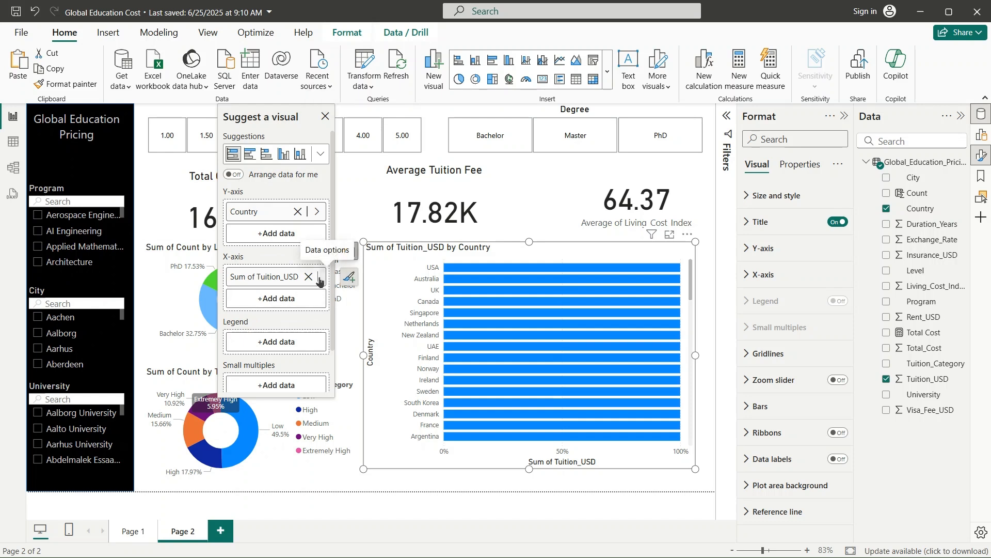
left_click(284, 276)
left_click(447, 308)
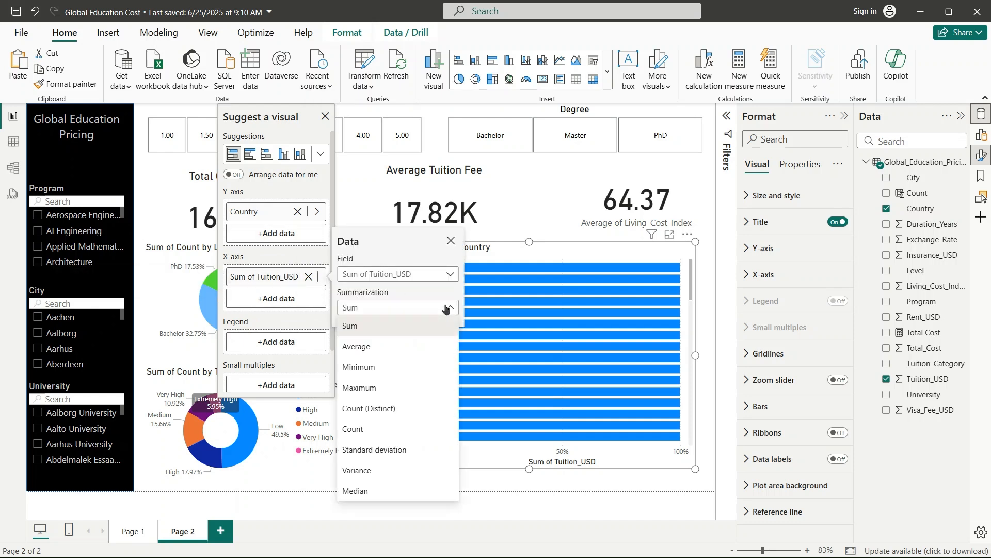
left_click(373, 356)
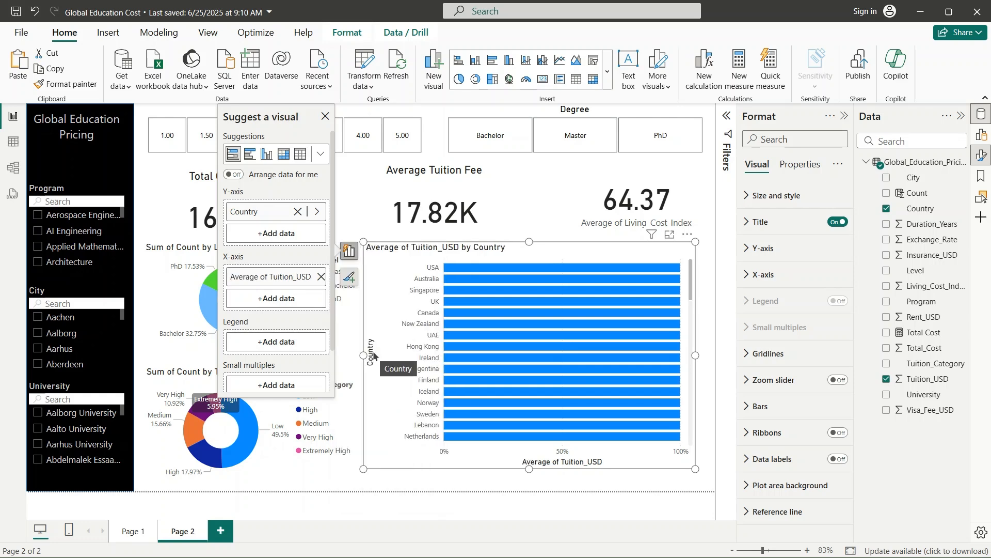
- Check which data fields the Tuition_Category donut chart uses for its legend and values
left_click(353, 411)
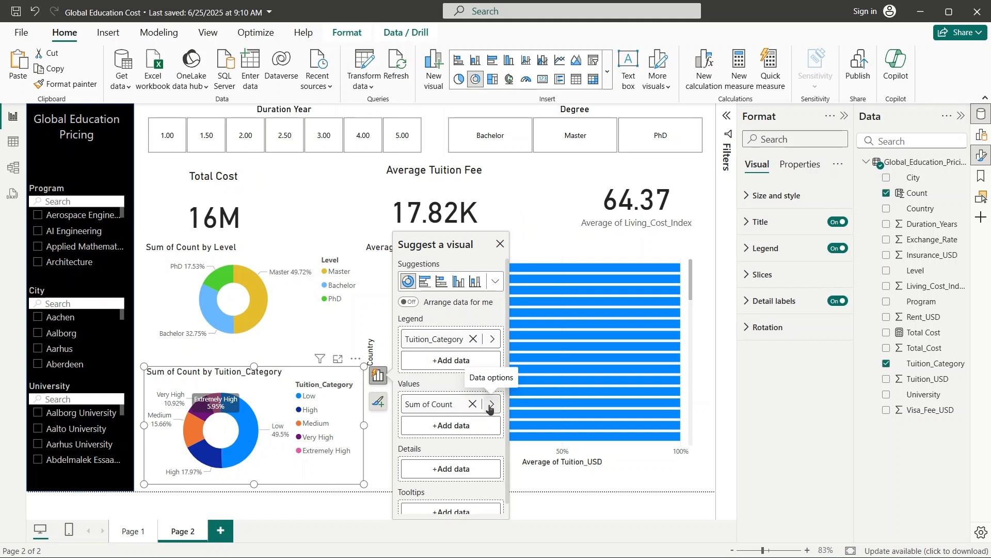
scroll(451, 405, "down", 1)
scroll(451, 406, "up", 1)
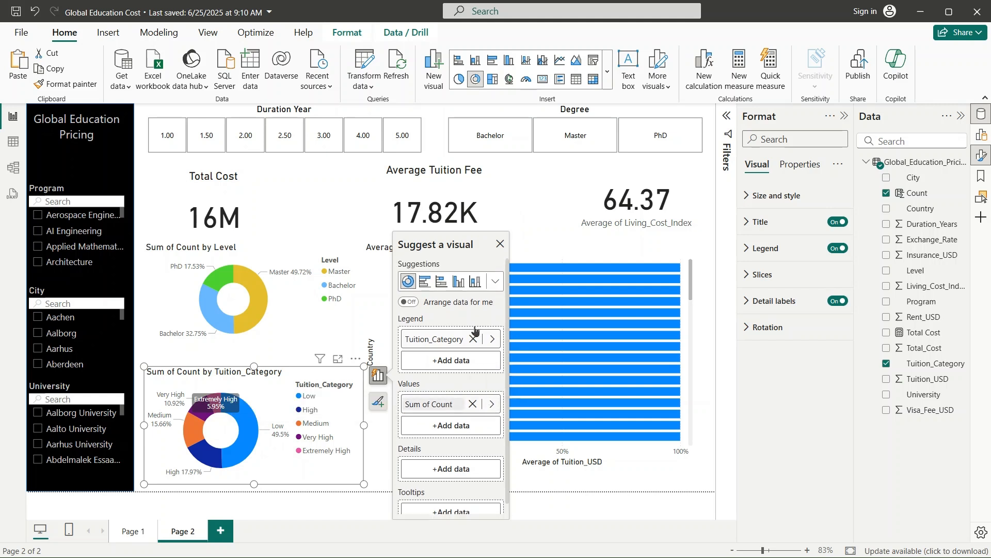
left_click(500, 244)
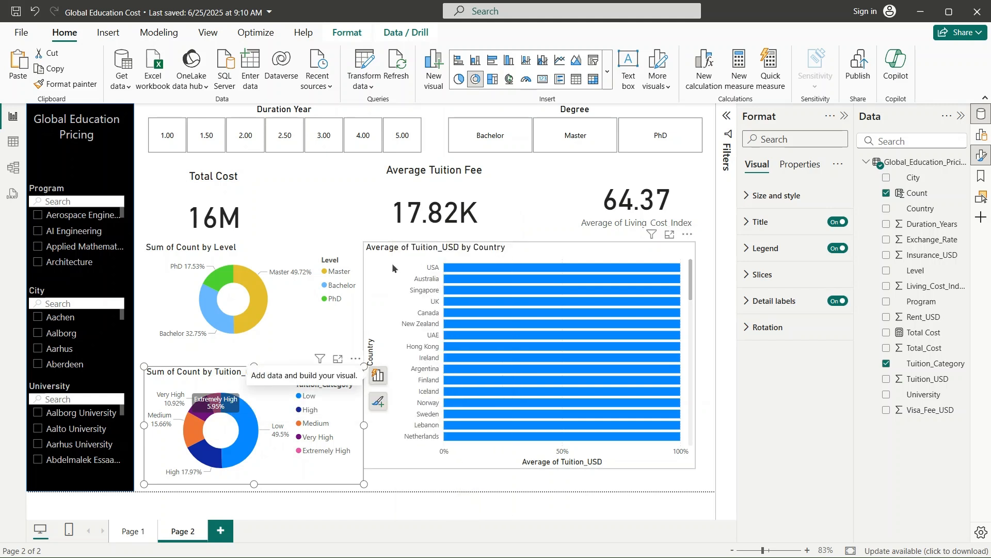
- Change the average tuition by country visual to a stacked bar chart
left_click(392, 262)
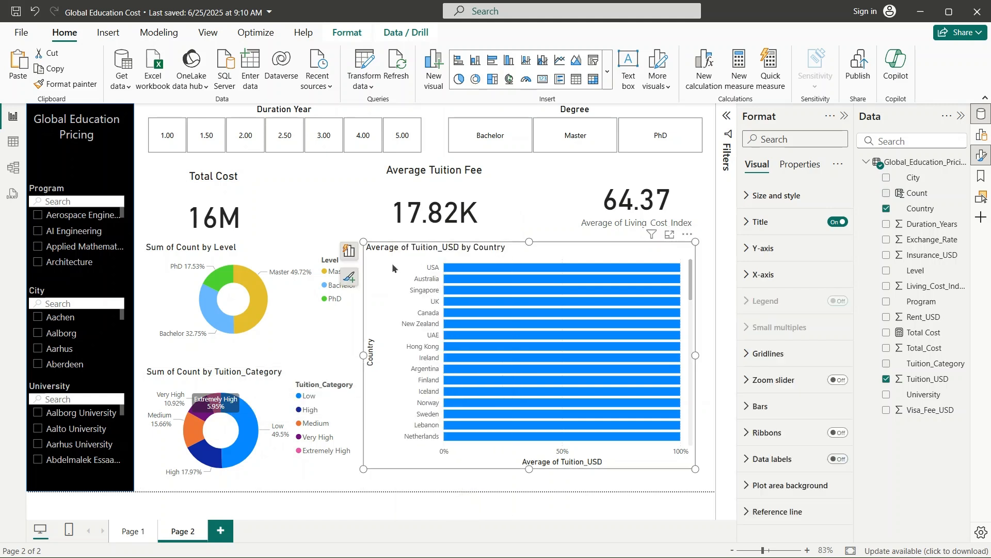
left_click(349, 251)
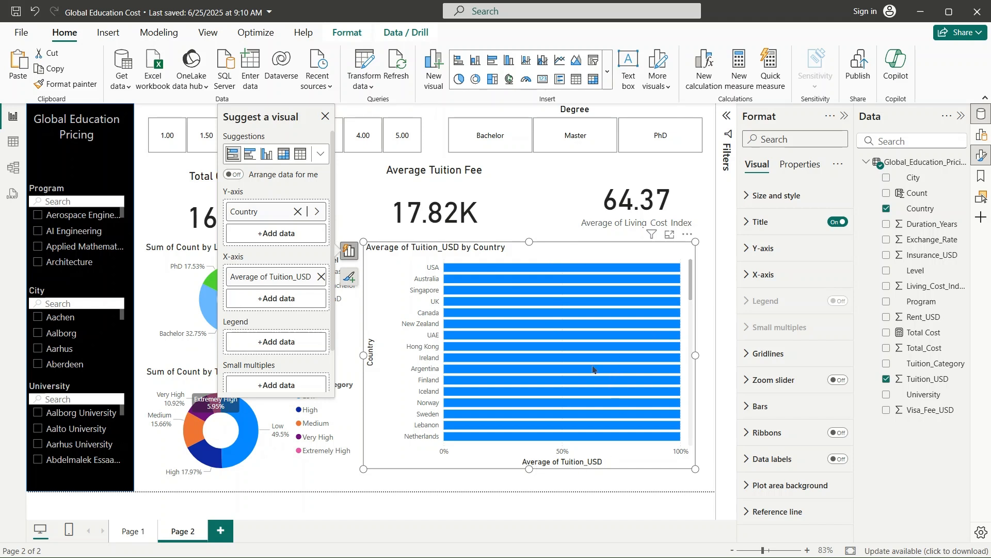
scroll(593, 369, "down", 5)
scroll(593, 370, "up", 5)
scroll(279, 335, "down", 1)
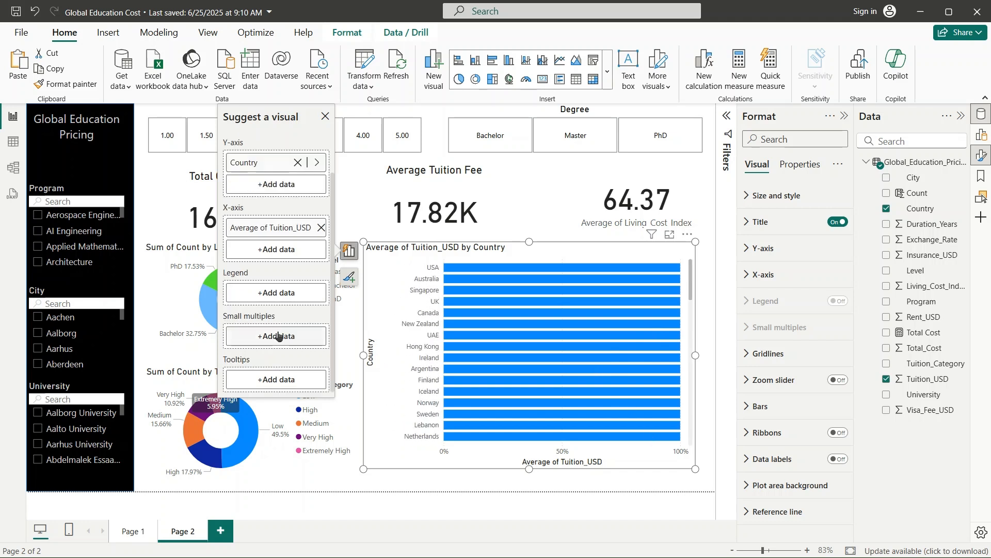
scroll(279, 335, "up", 1)
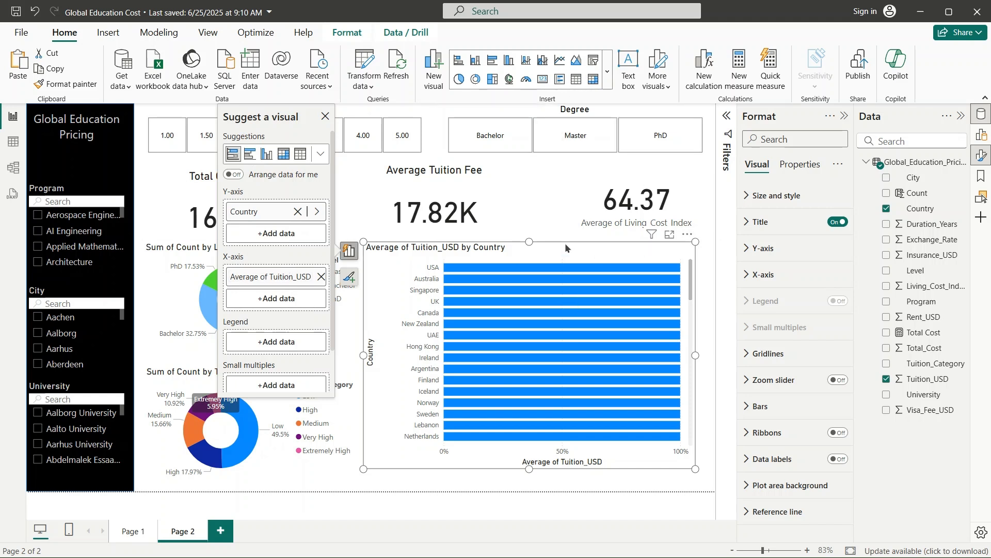
left_click(607, 72)
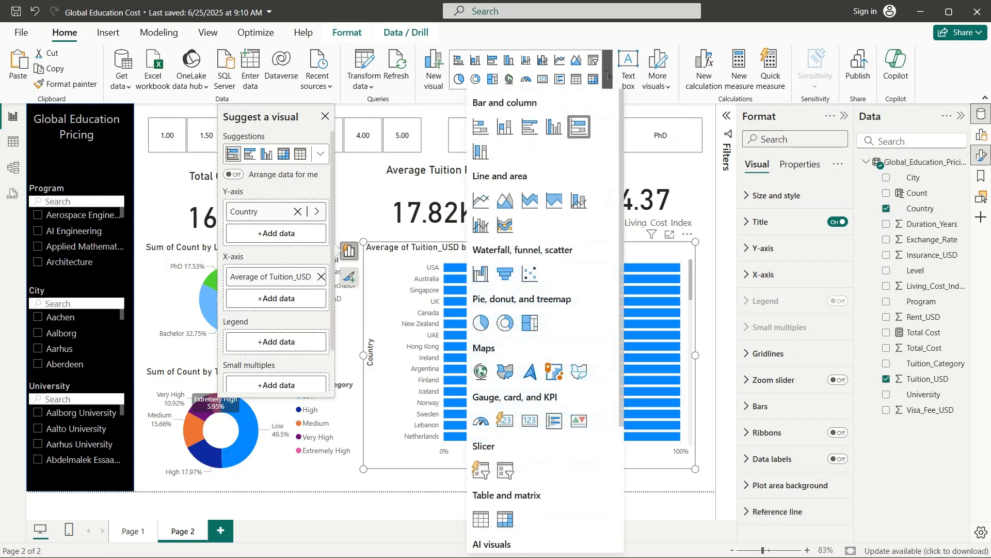
left_click(484, 130)
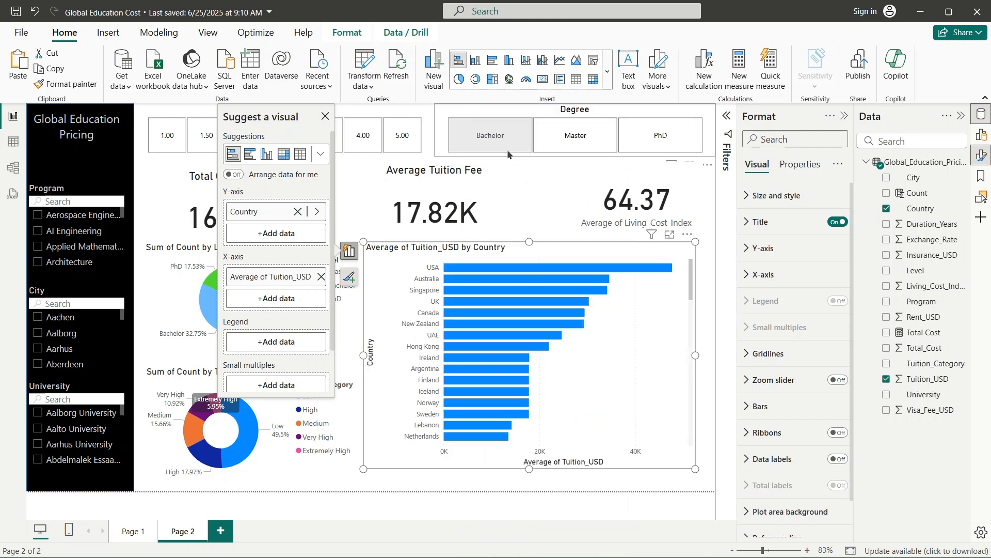
left_click(462, 486)
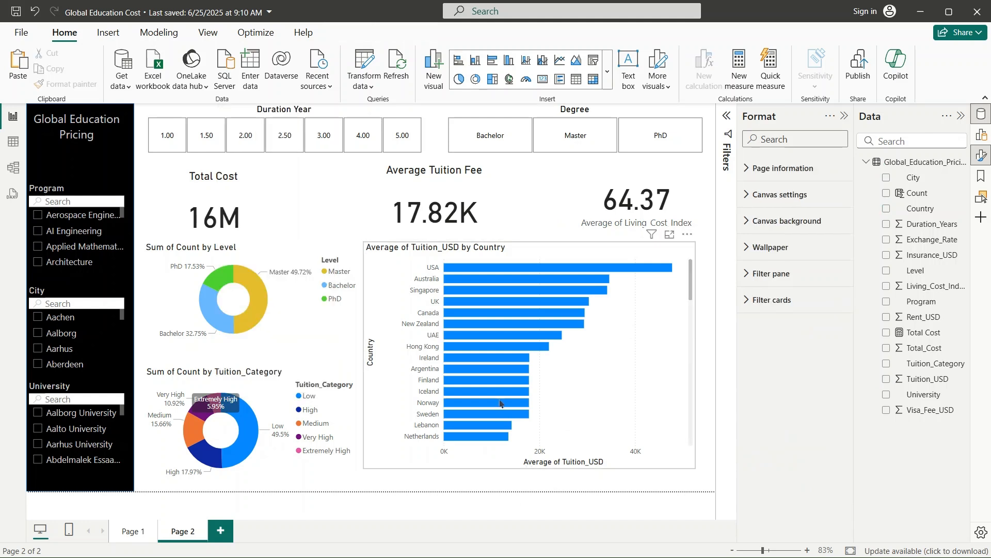
- Try switching the background of the tuition by country bar chart off and on
left_click(551, 250)
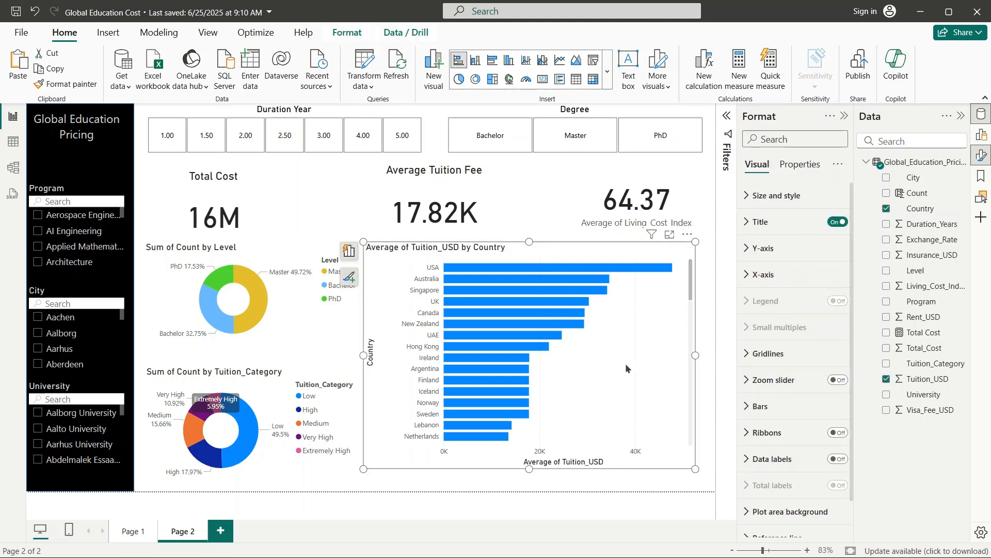
left_click(751, 198)
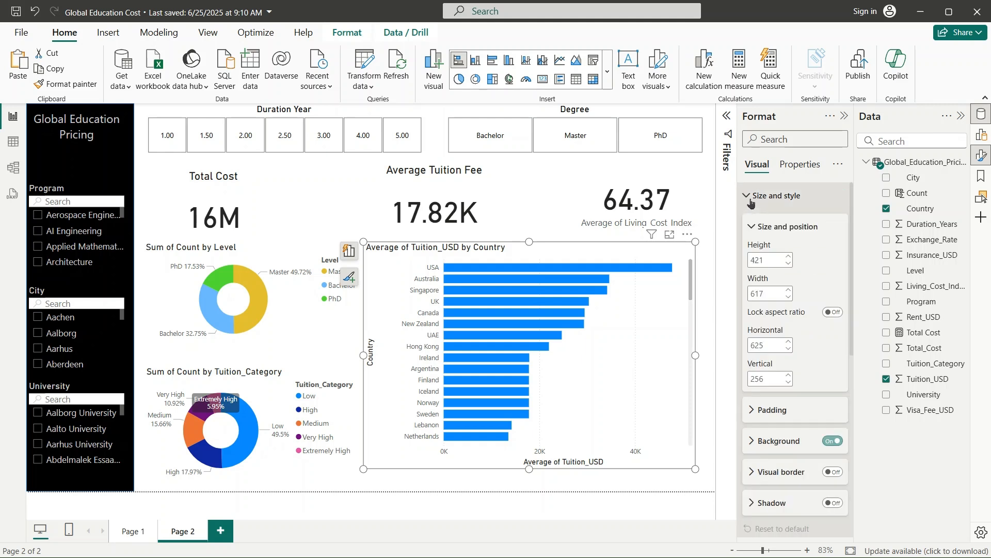
left_click(834, 442)
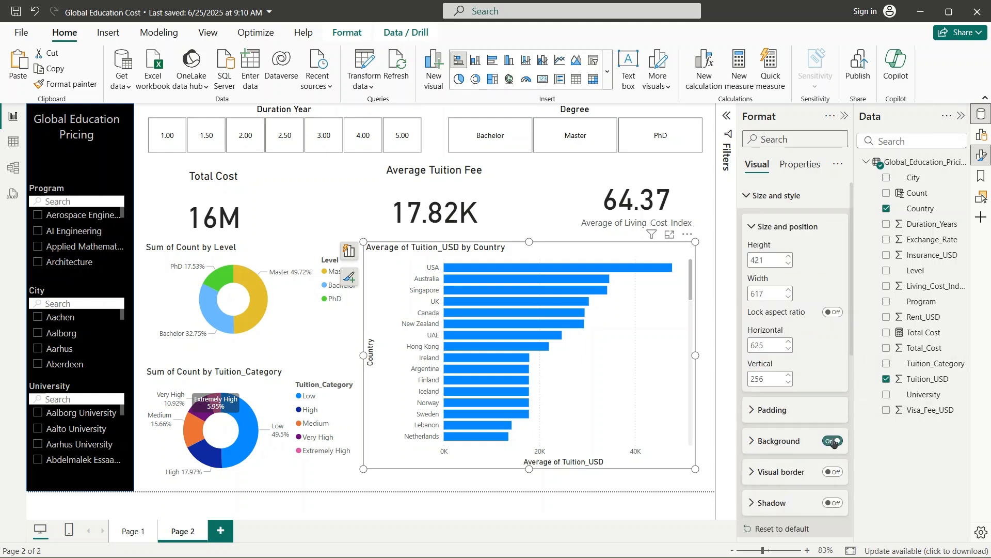
left_click(385, 487)
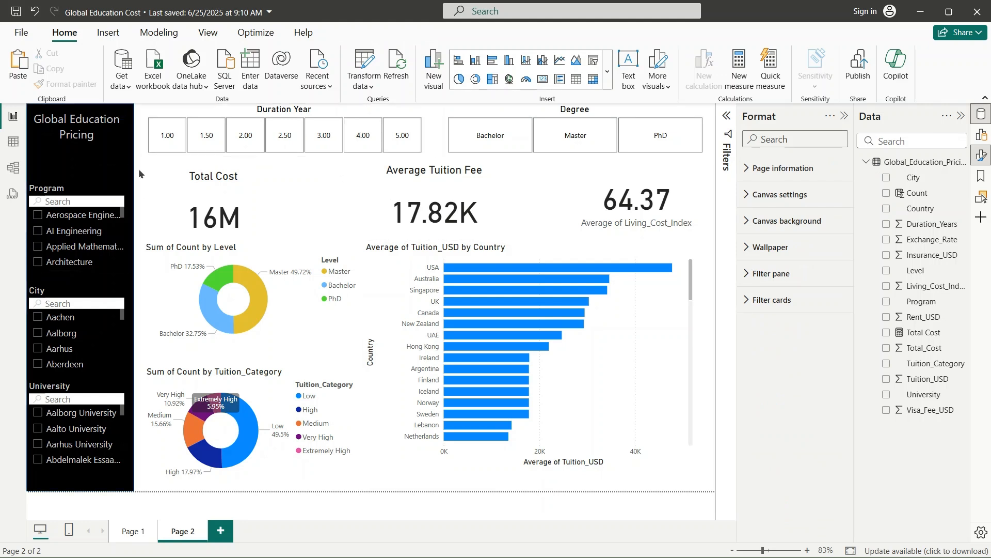
- Review the finished dashboard design on Page 1 and return to Page 2
left_click(133, 531)
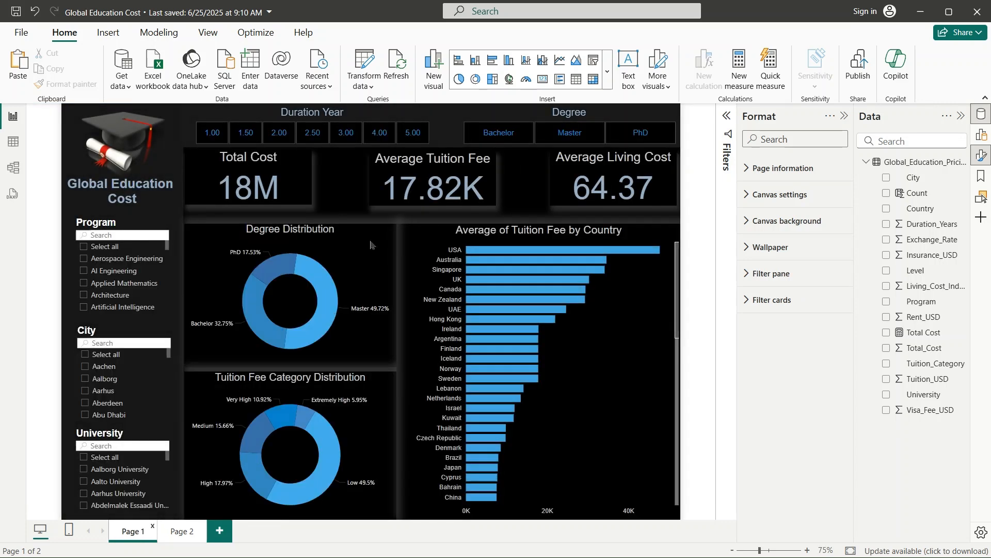
left_click(178, 532)
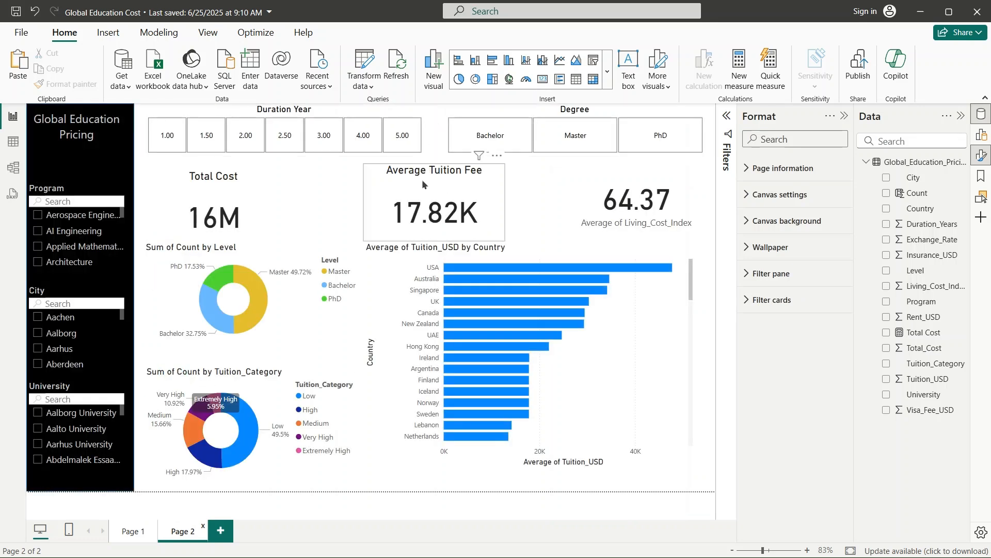
- Set the Page 2 canvas background to a light gray from the theme colors with 8% transparency
right_click(354, 165)
left_click(328, 153)
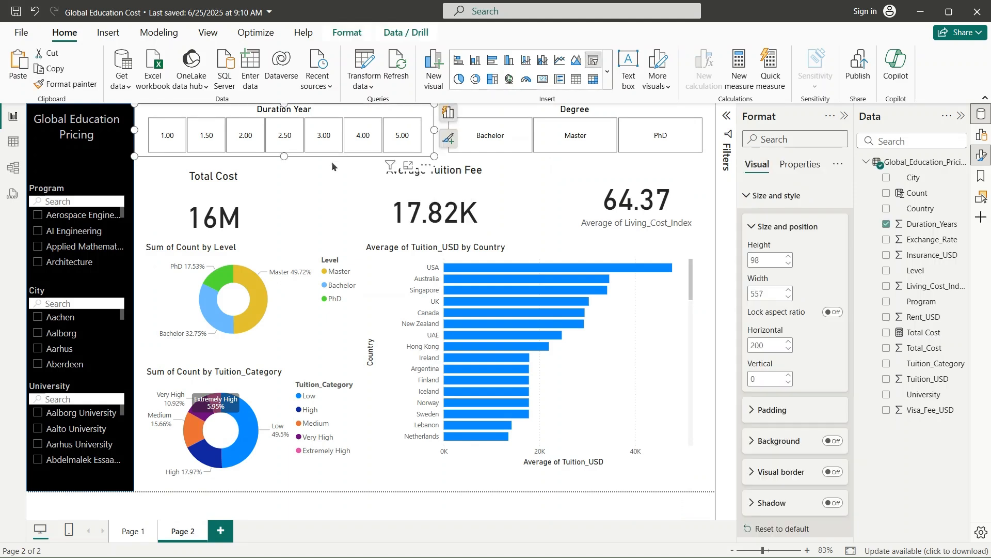
left_click(332, 162)
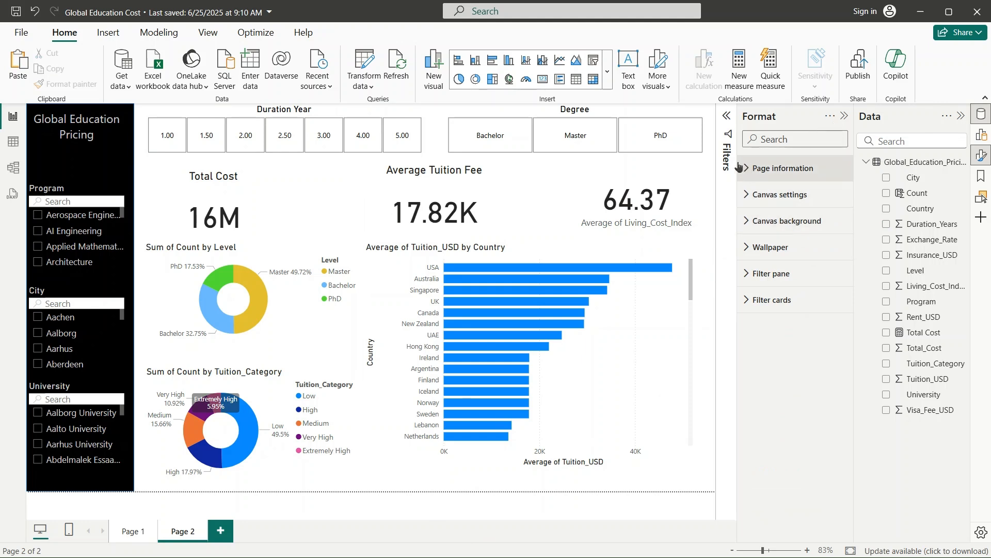
left_click(605, 404)
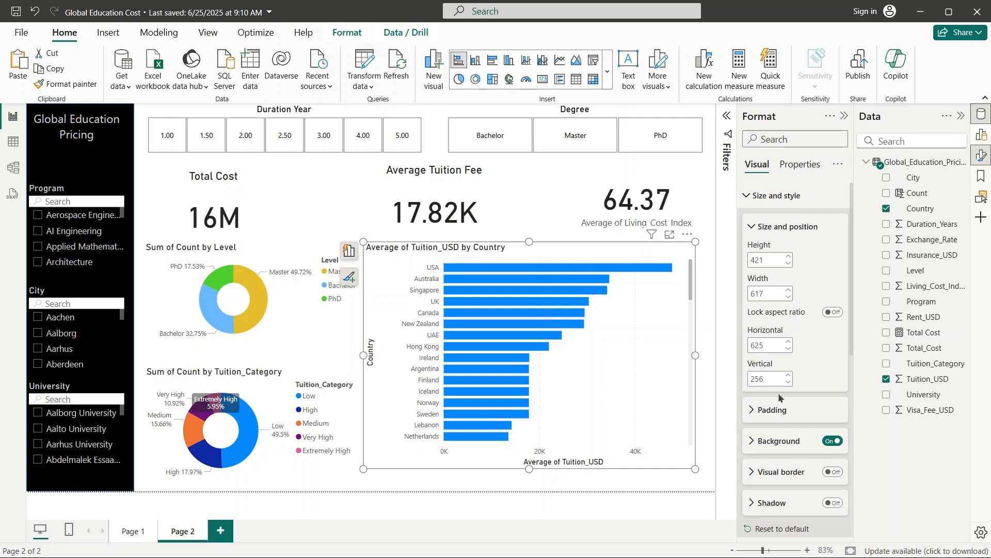
left_click(357, 164)
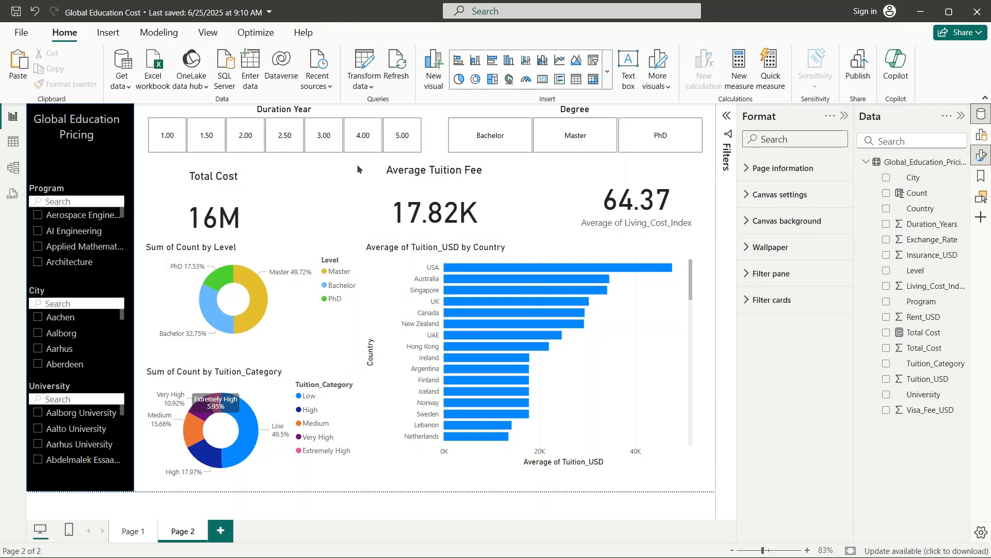
left_click(746, 175)
left_click(747, 170)
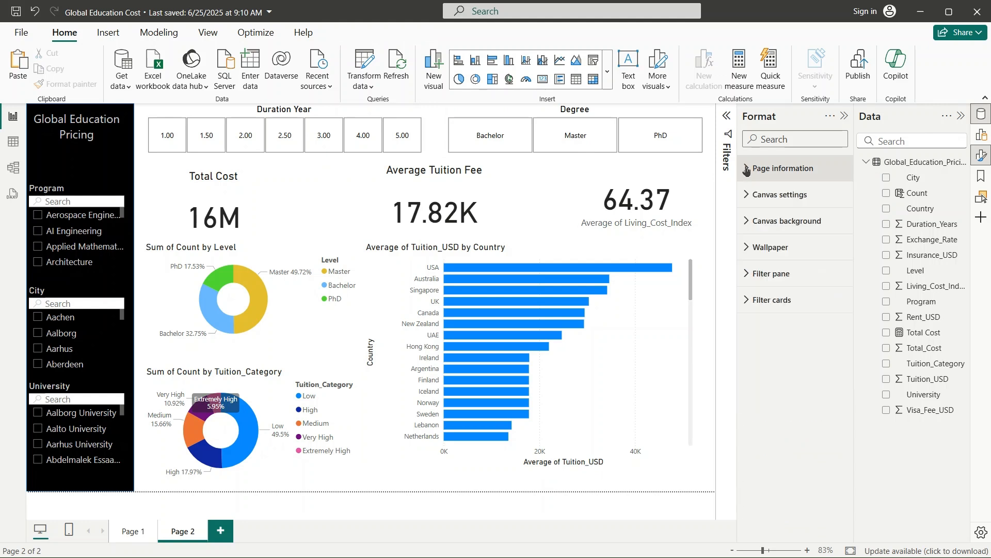
left_click(747, 197)
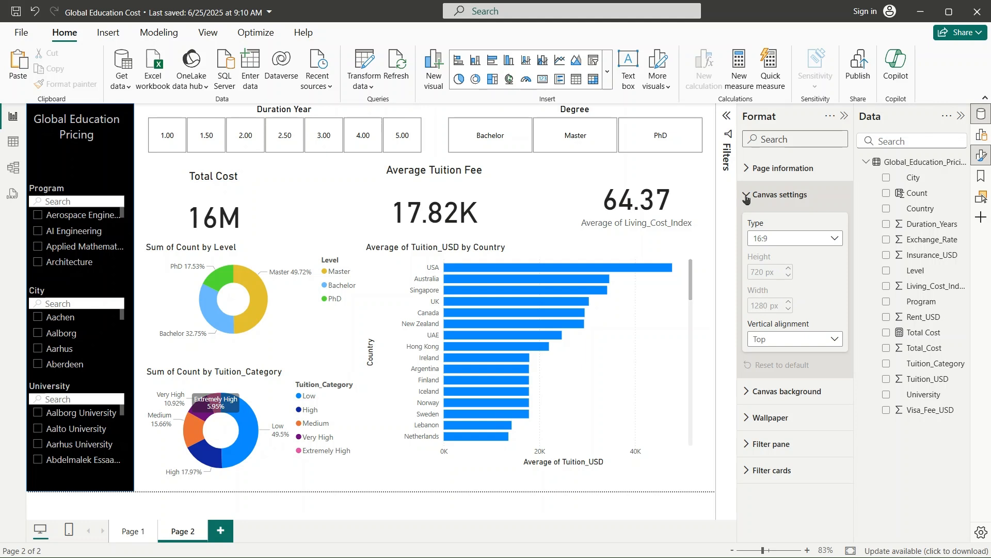
left_click(747, 196)
left_click(746, 221)
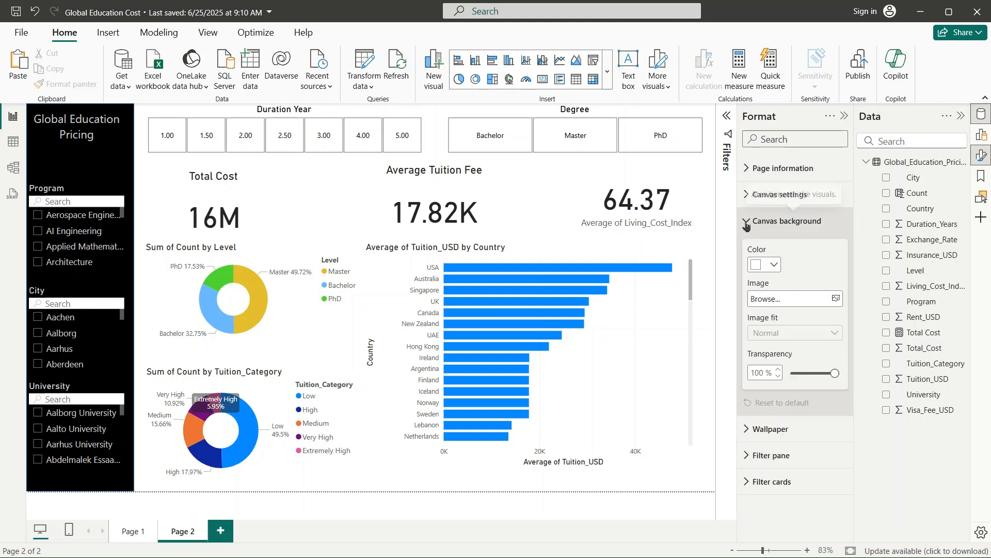
left_click(774, 265)
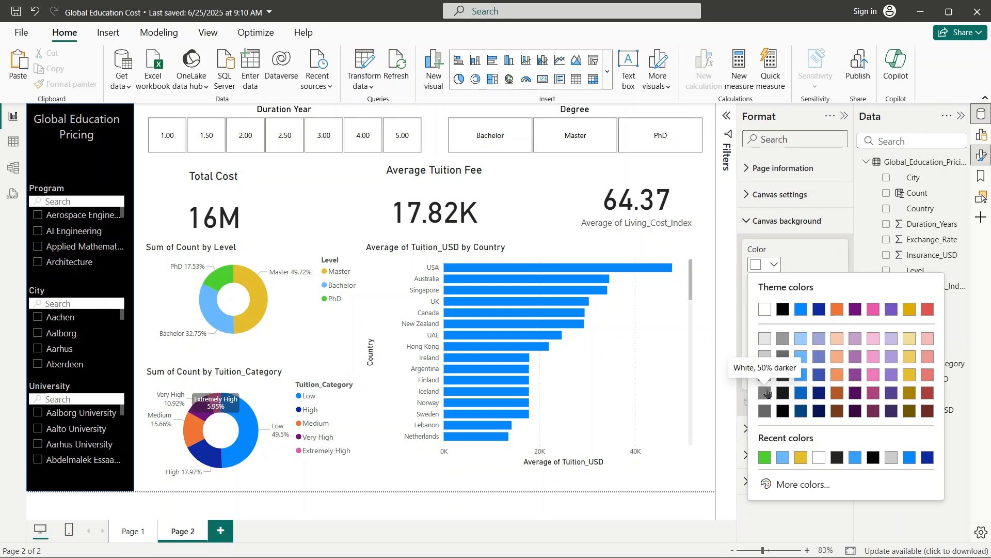
left_click(766, 355)
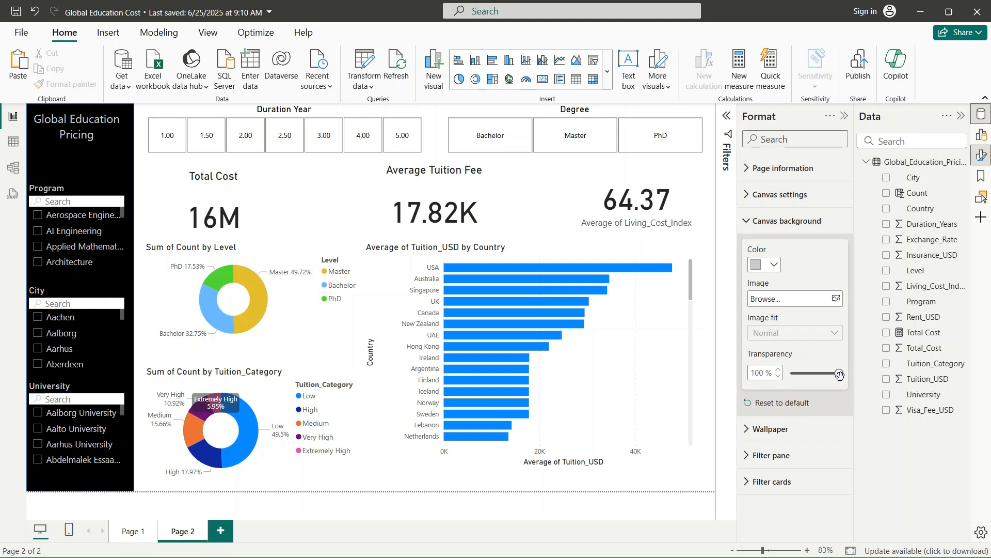
left_click_drag(840, 375, 794, 374)
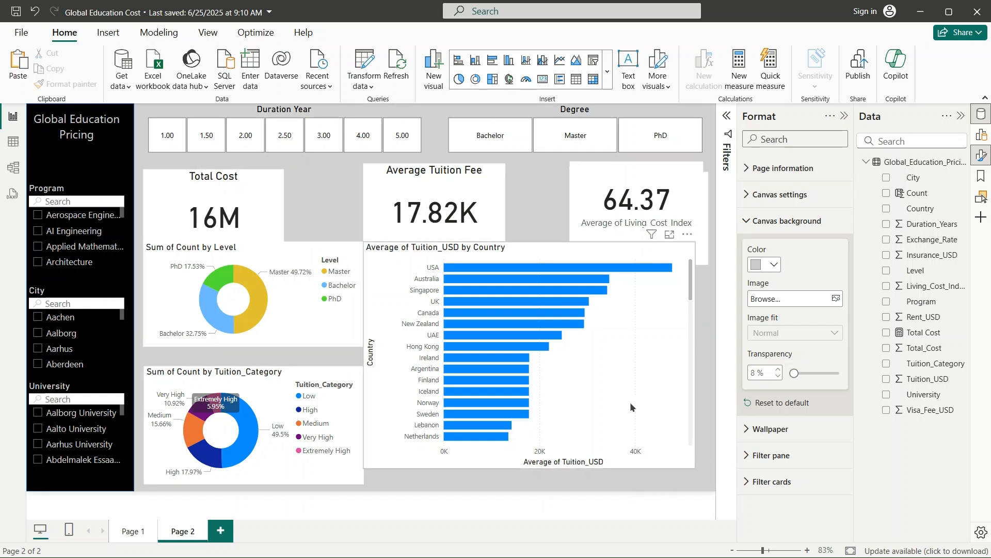
- Move the tuition by country bar chart into the lower-right corner of the report page
mouse_move(630, 402)
left_mouse_down()
mouse_move(637, 414)
mouse_move(638, 406)
left_mouse_up()
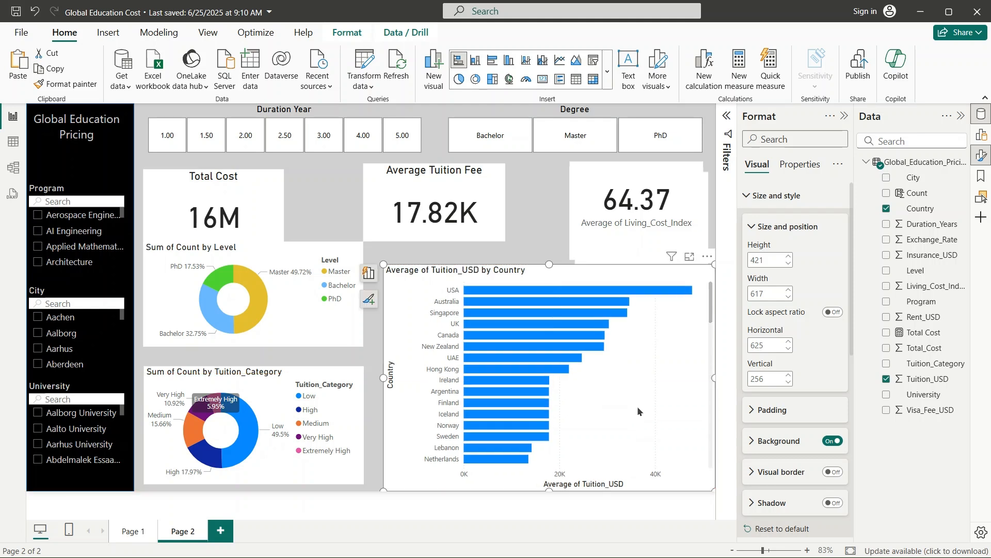
- Move the Average of Living_Cost_Index card aside and remove the duplicate cards stacked behind it
left_click_drag(567, 191, 500, 180)
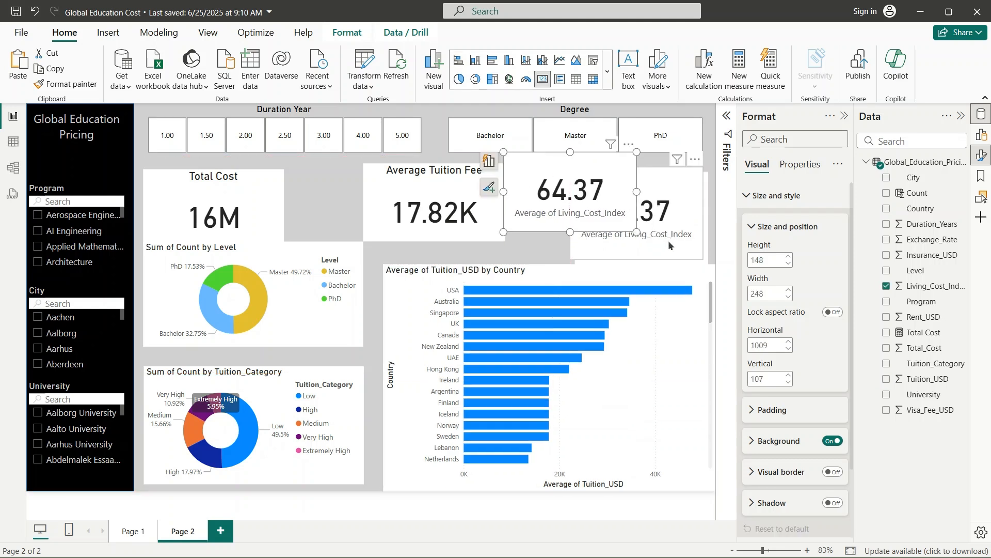
left_click(679, 197)
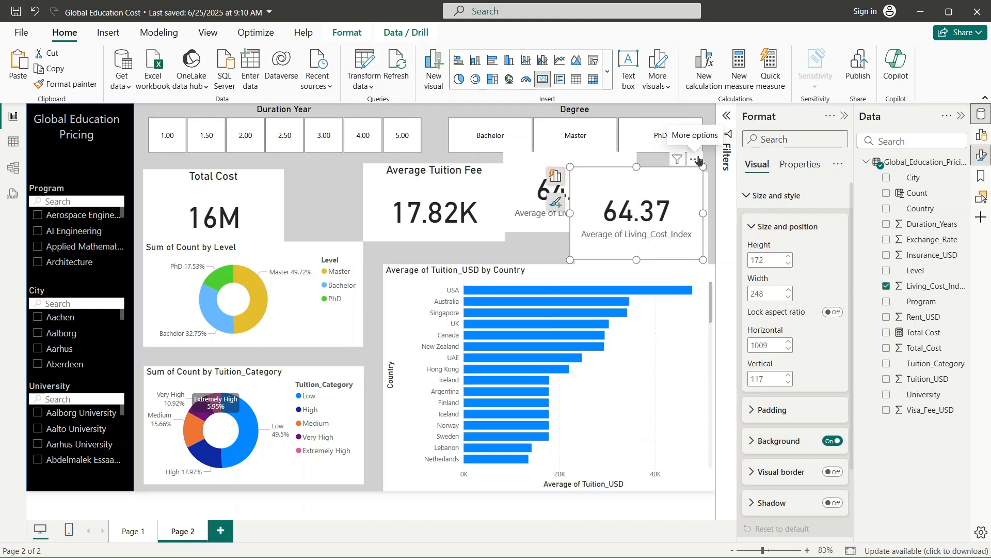
left_click(695, 159)
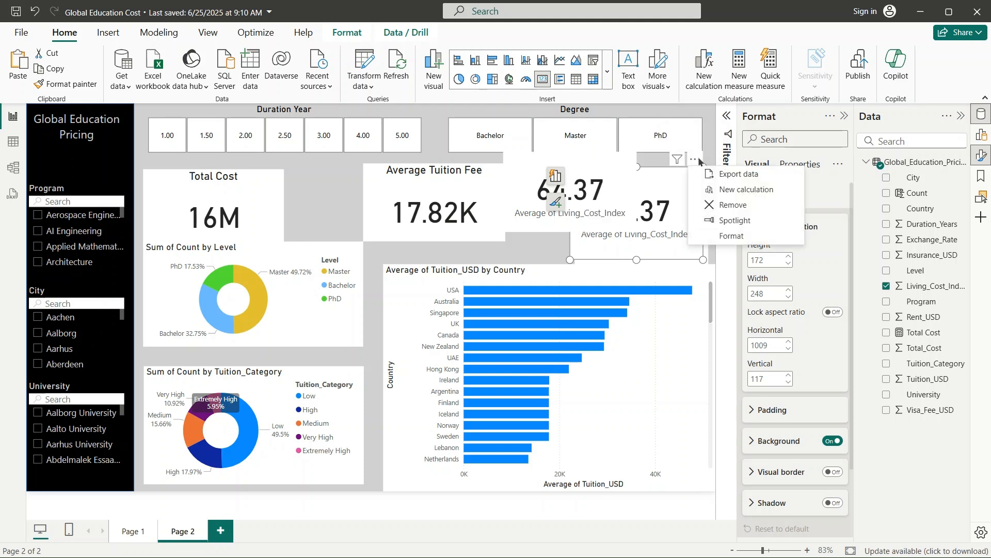
left_click(734, 205)
left_click(691, 197)
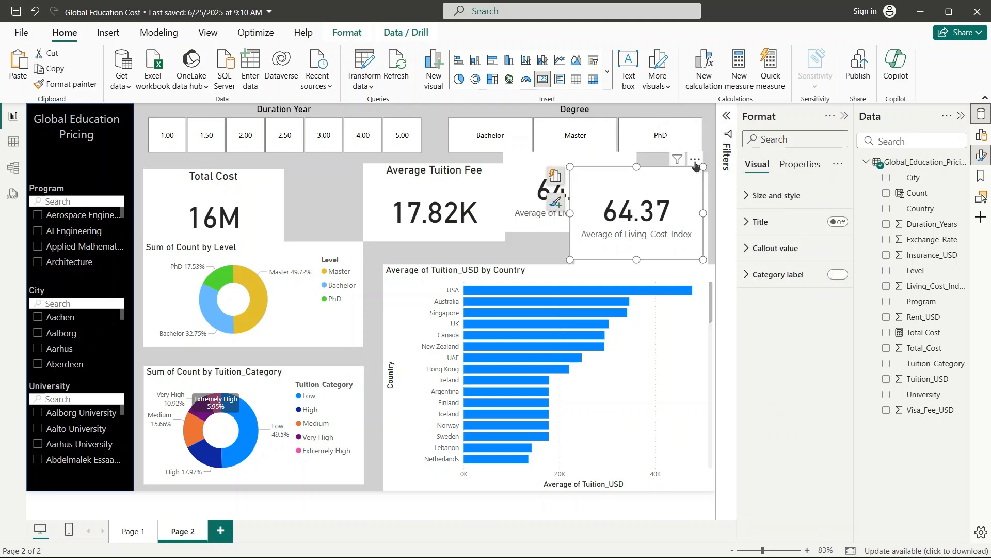
left_click(695, 159)
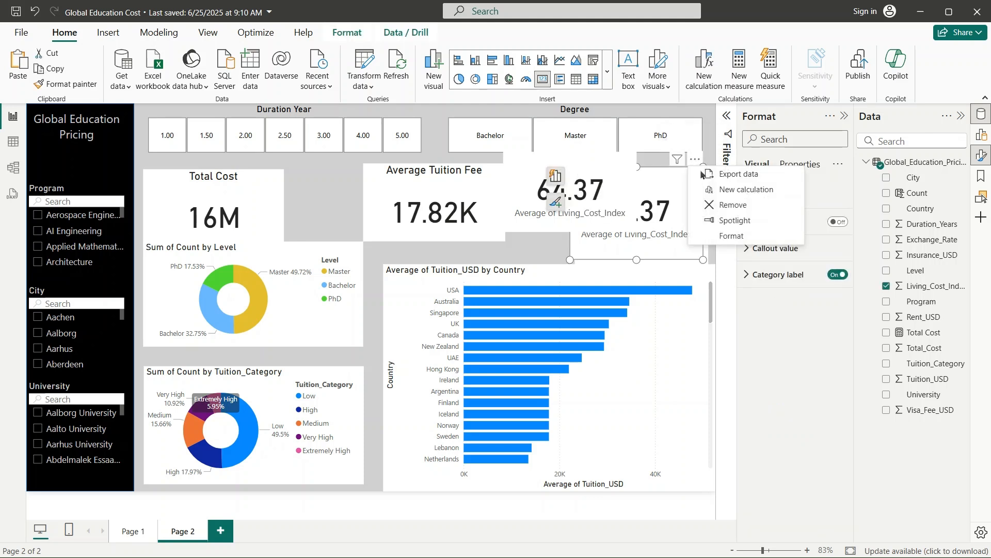
left_click(710, 204)
left_click(688, 205)
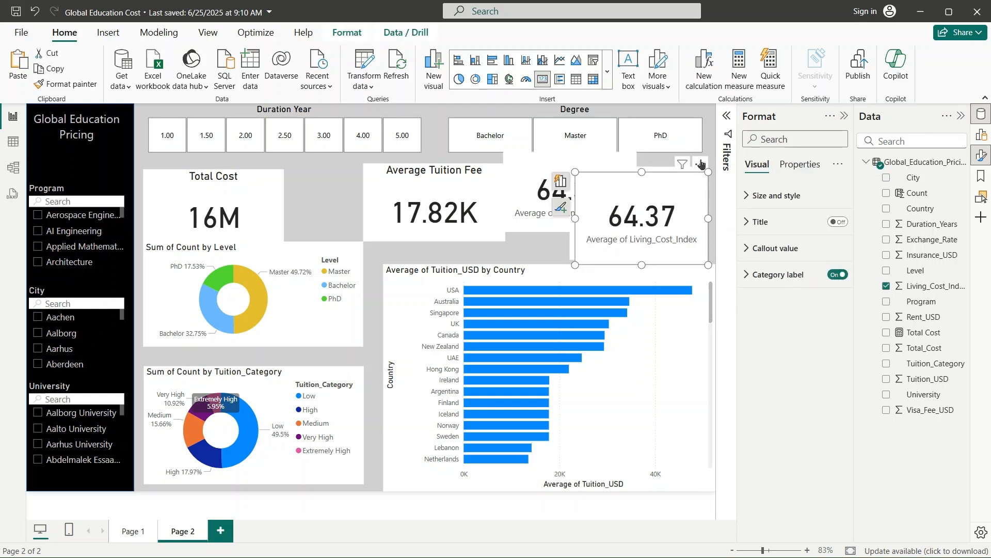
left_click(700, 164)
left_click(738, 210)
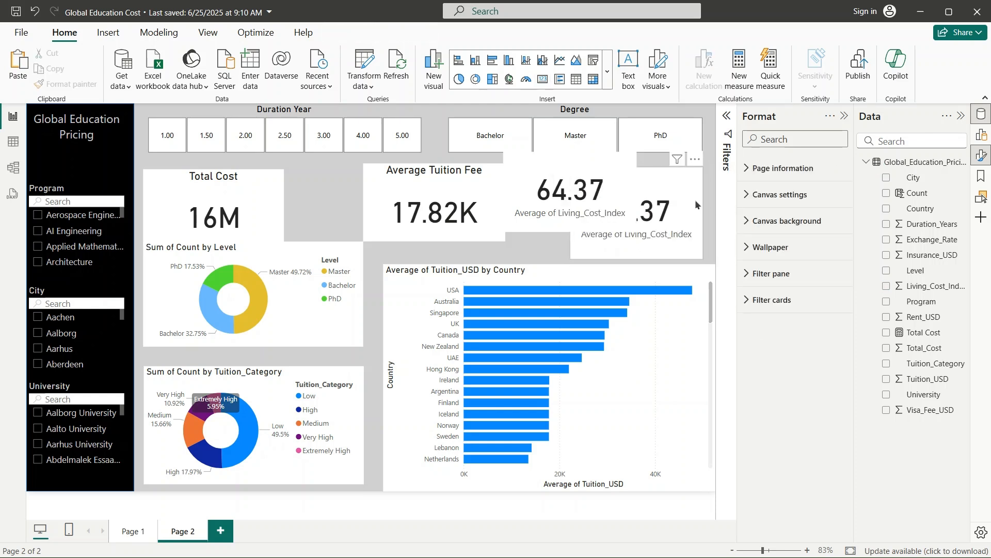
left_click(695, 200)
left_click(696, 160)
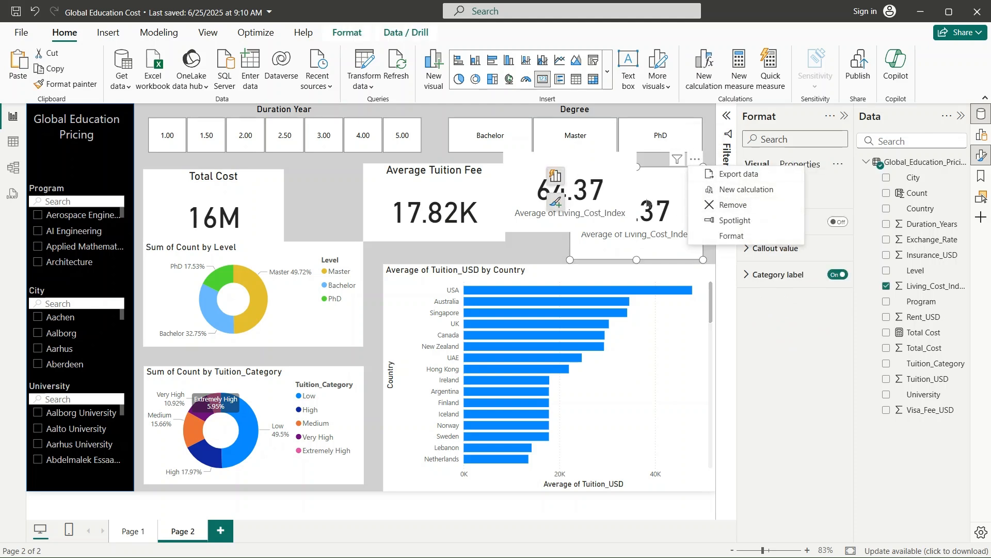
left_click(728, 204)
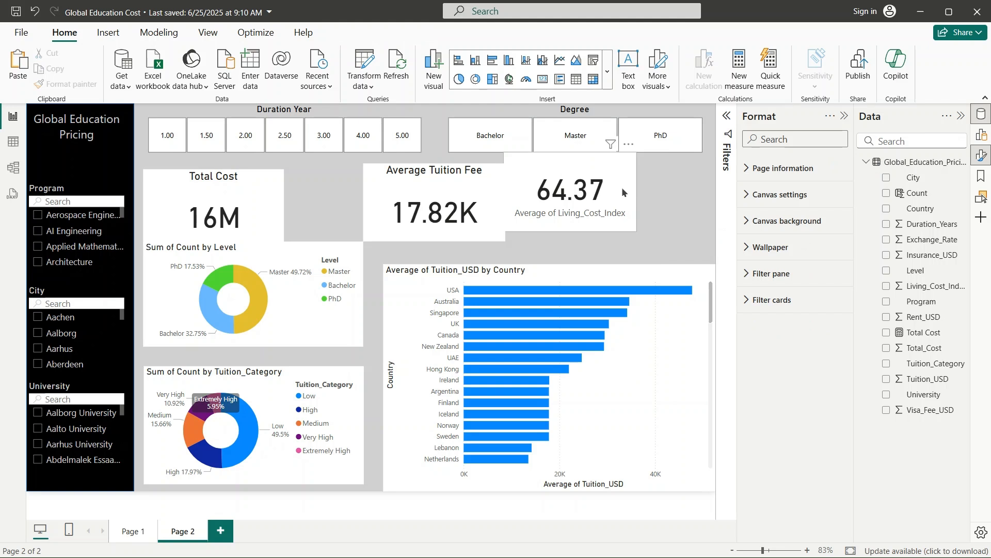
- Place the Average of Living_Cost_Index card beside Average Tuition Fee and align the Total Cost card's top edge with it
left_click_drag(622, 187, 674, 196)
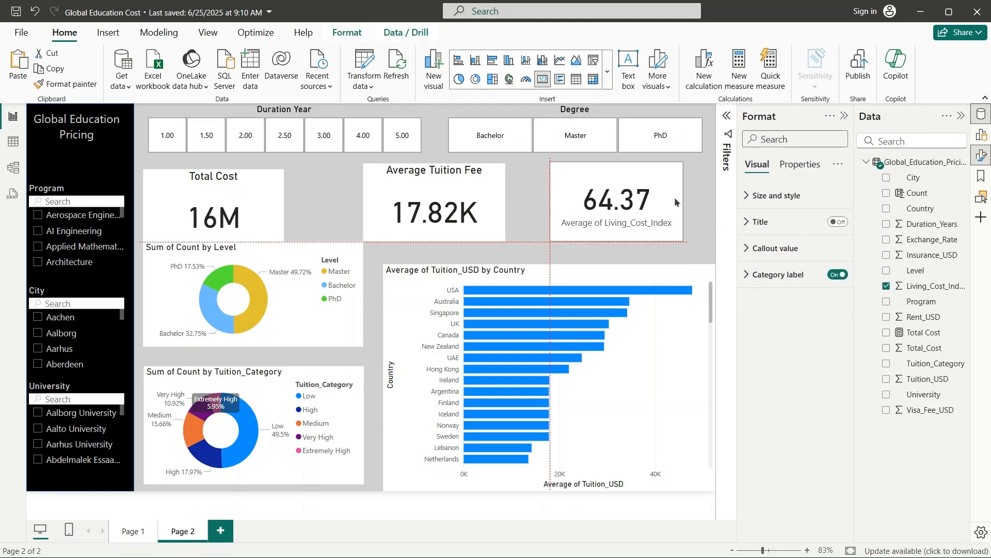
left_click_drag(249, 194, 250, 188)
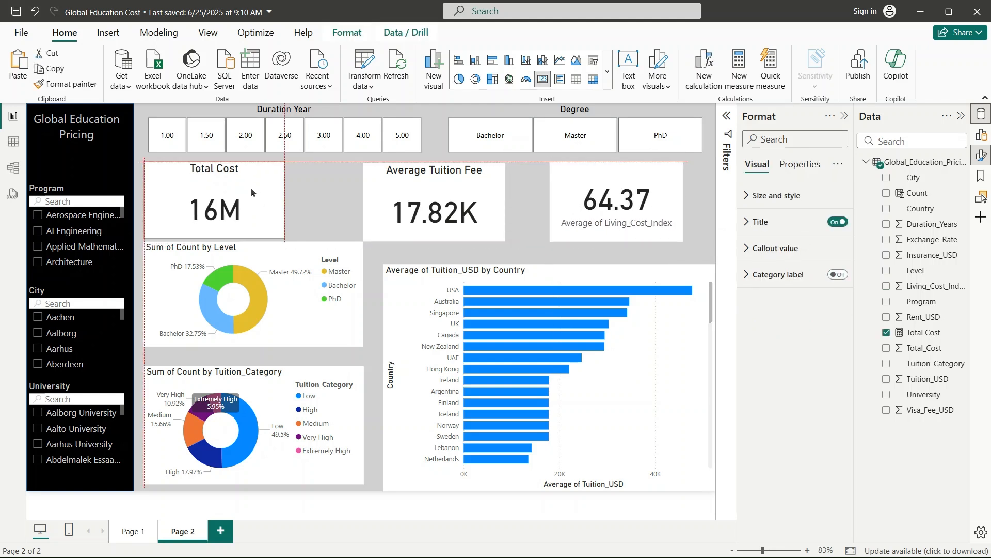
- Lower the Sum of Count by Level donut chart slightly and narrow both donut charts to the same width
left_click_drag(305, 252, 301, 259)
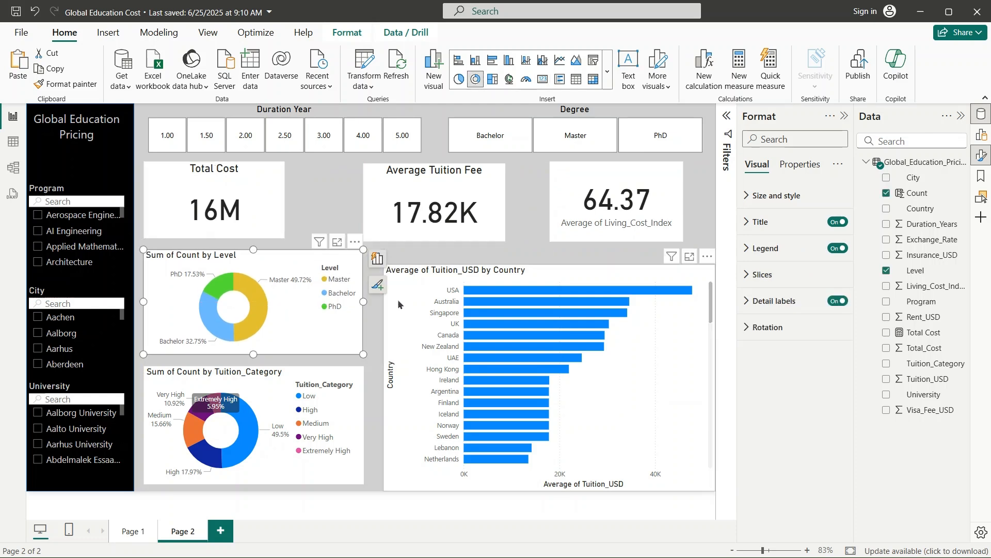
mouse_move(362, 300)
left_mouse_down()
mouse_move(338, 298)
mouse_move(349, 299)
left_mouse_up()
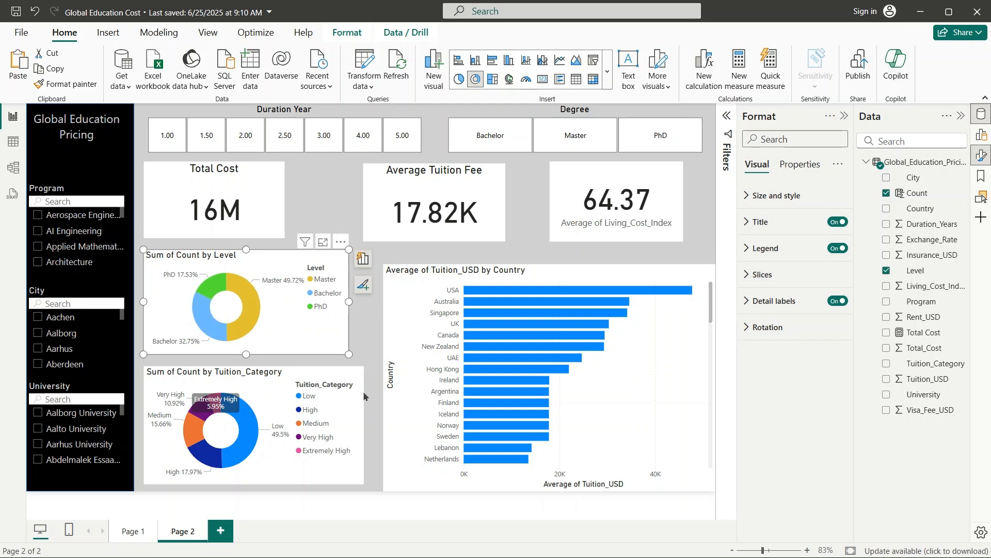
left_click(345, 423)
left_click_drag(366, 426, 349, 430)
- Extend the top edge of the Sum of Count by Level donut chart up to just below the Total Cost card
left_click(257, 256)
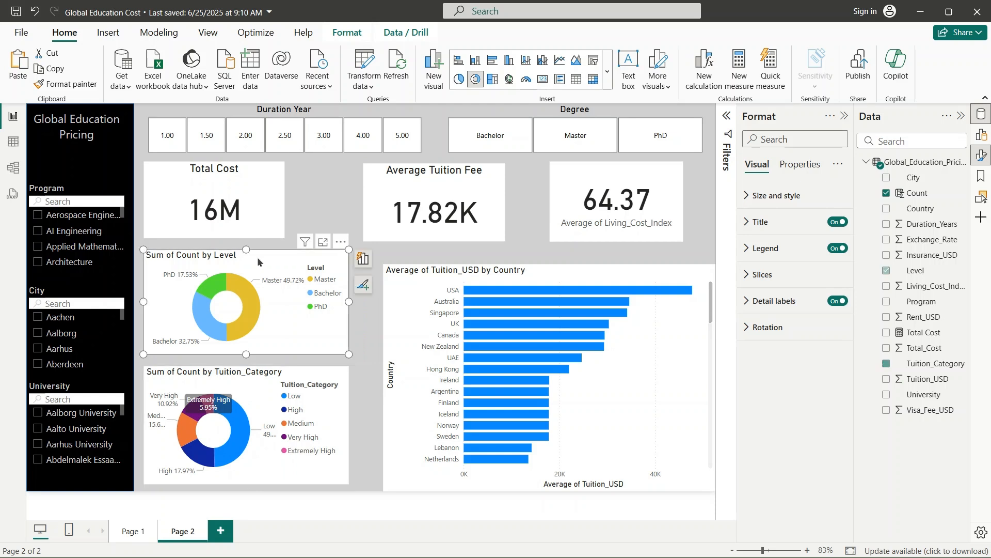
left_click_drag(246, 249, 246, 242)
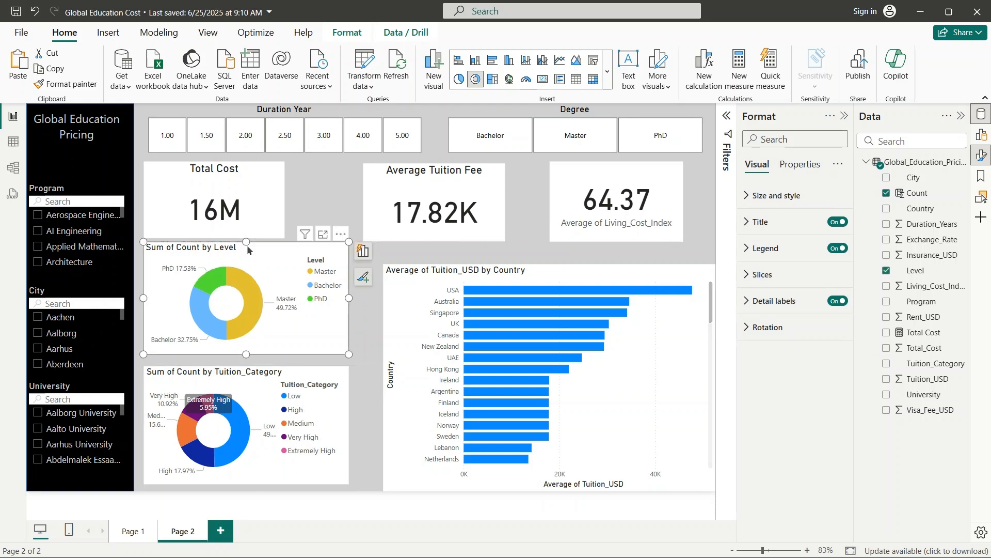
left_click(364, 355)
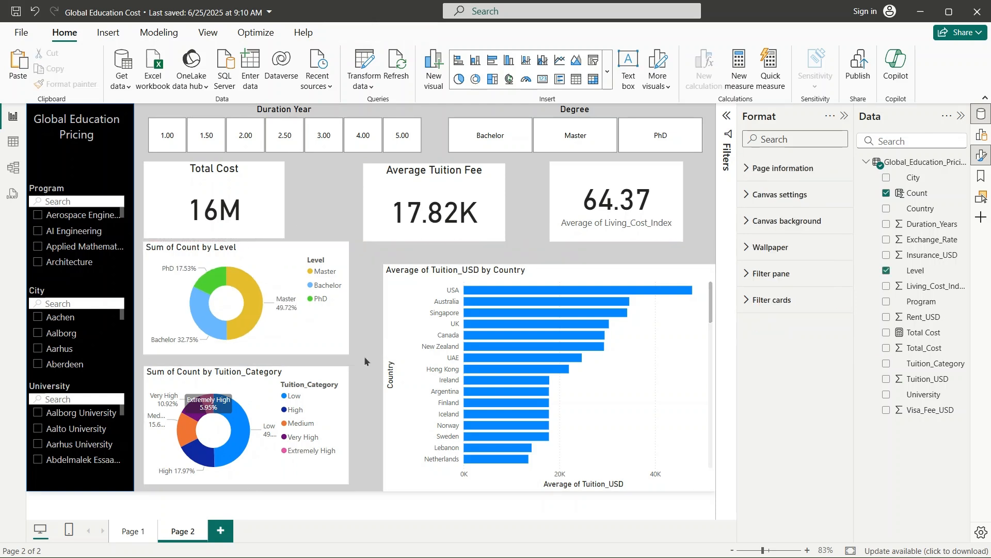
- Enlarge the tuition by country bar chart so it aligns with the Average Tuition Fee card's left edge and the Level donut chart's top edge
left_click(400, 339)
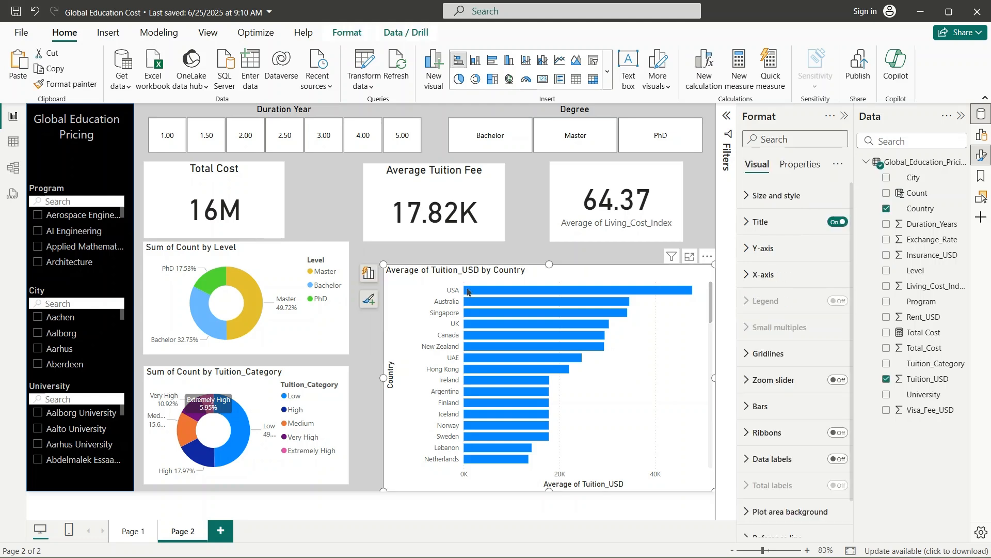
left_click_drag(383, 378, 364, 379)
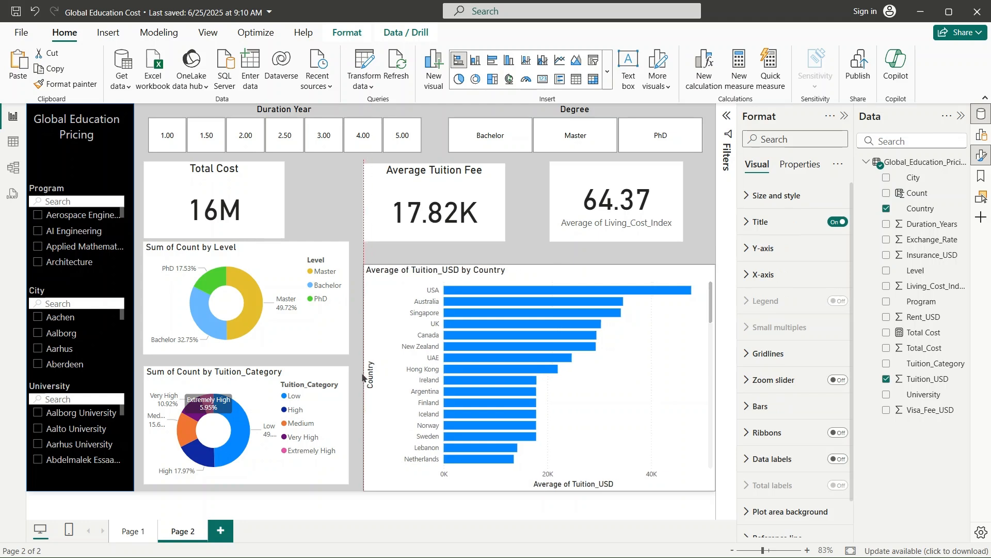
left_click_drag(540, 263, 541, 242)
- Shorten the Average Tuition Fee and Average of Living_Cost_Index cards so their bottom edges align with the Total Cost card
left_click(446, 225)
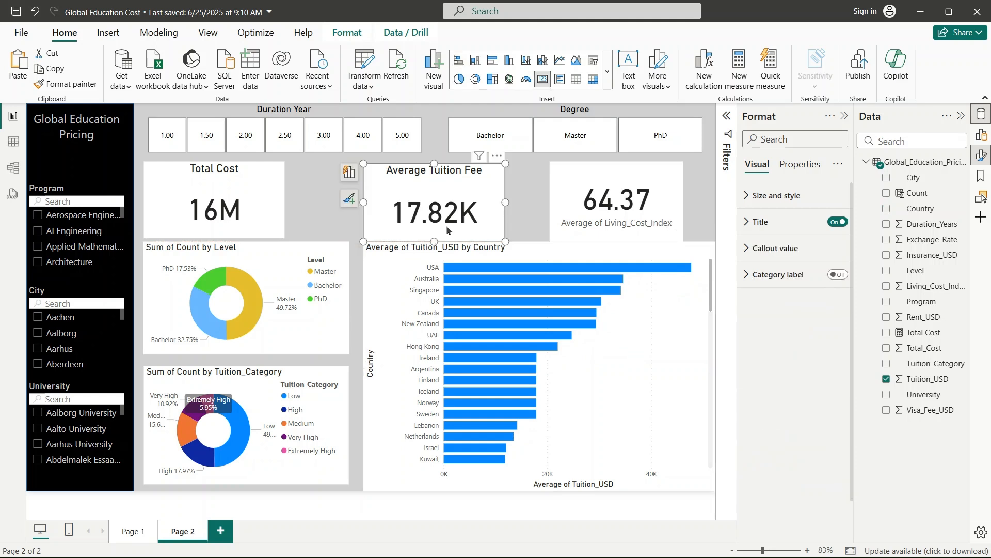
left_click_drag(432, 238, 432, 236)
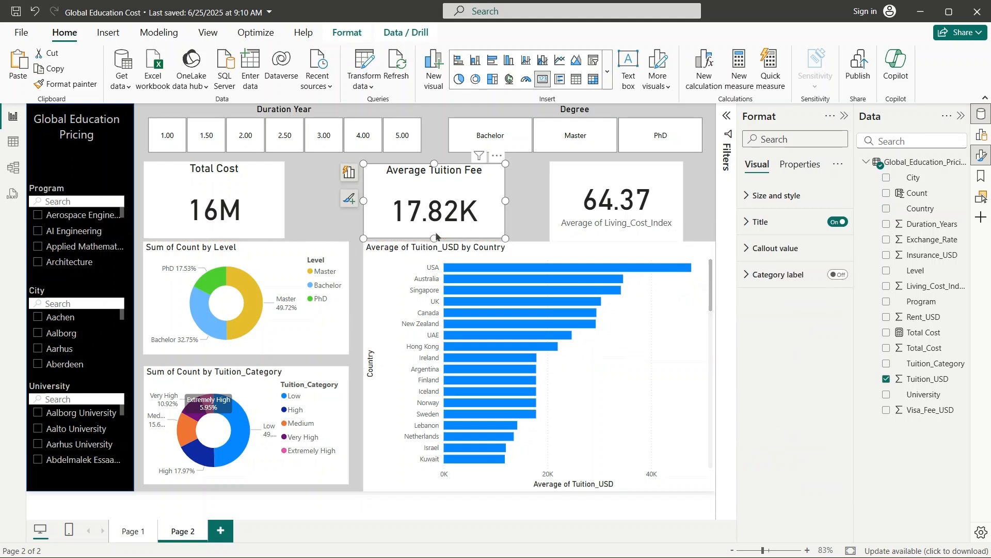
left_click(611, 226)
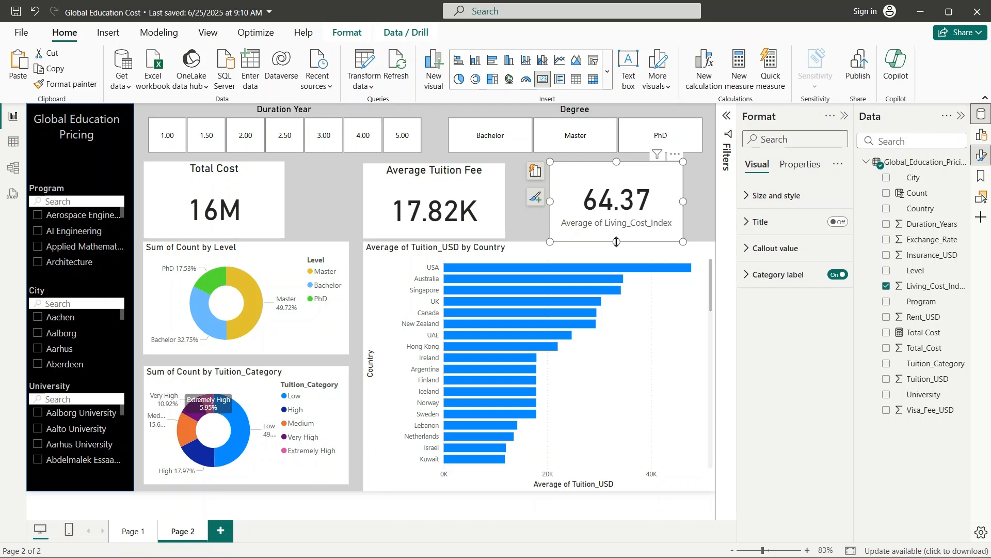
left_click_drag(617, 242, 617, 239)
- Pull in the right and bottom edges of the tuition by country bar chart to about 636 wide by 450 high, leaving a page margin
left_click(635, 350)
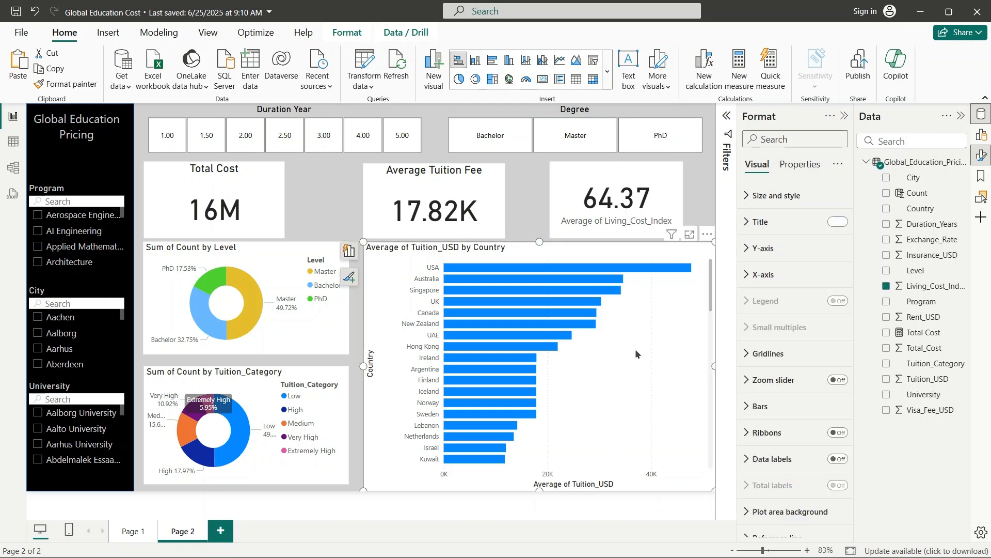
left_click_drag(714, 365, 703, 363)
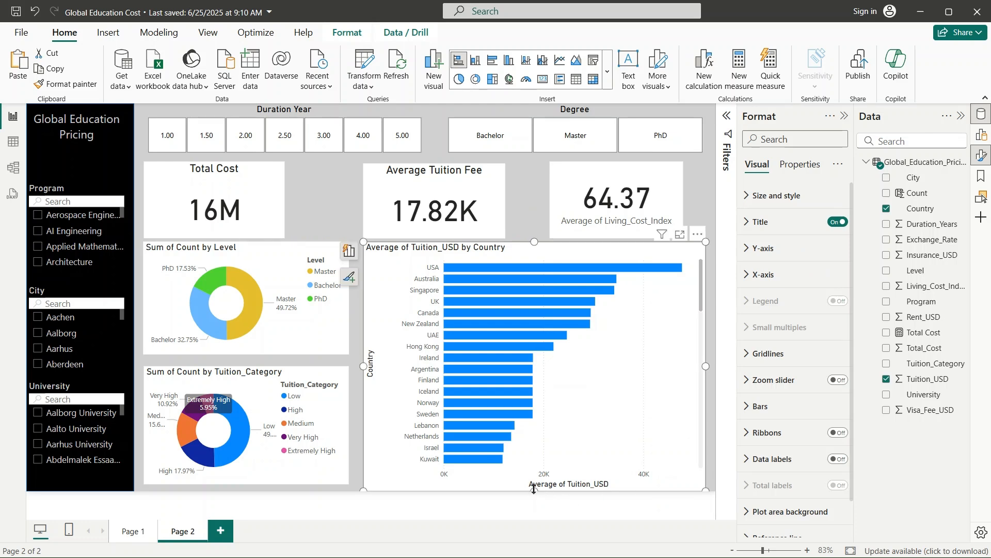
left_click_drag(534, 488, 537, 484)
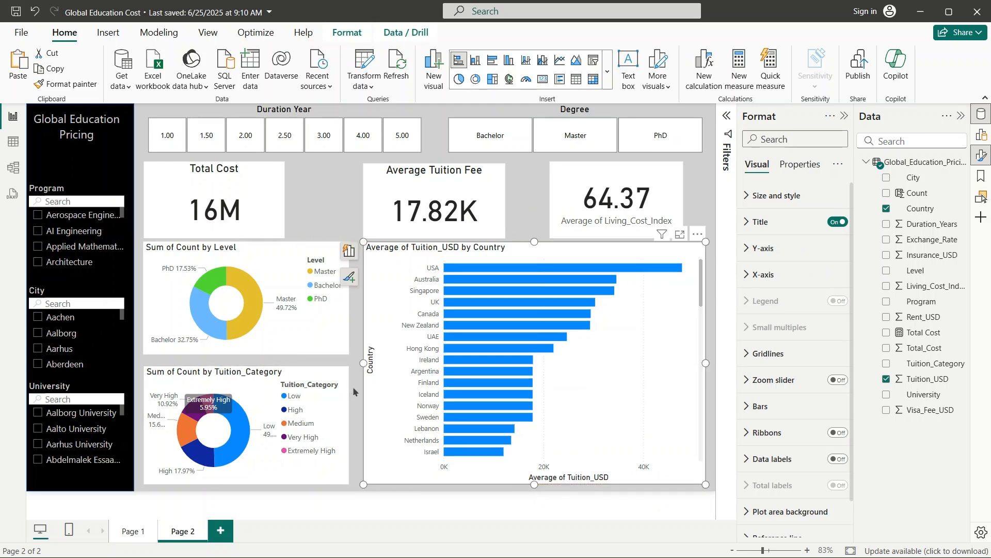
left_click(354, 391)
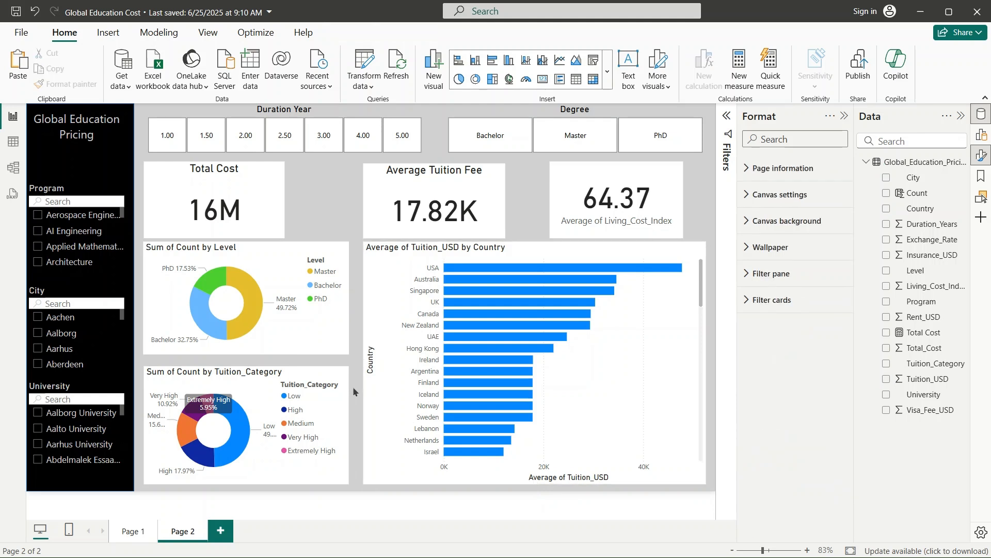
- Move the Total Cost card right to horizontal position about 261, above the Level donut chart, and turn off its background
left_click(265, 190)
left_click_drag(263, 191, 286, 192)
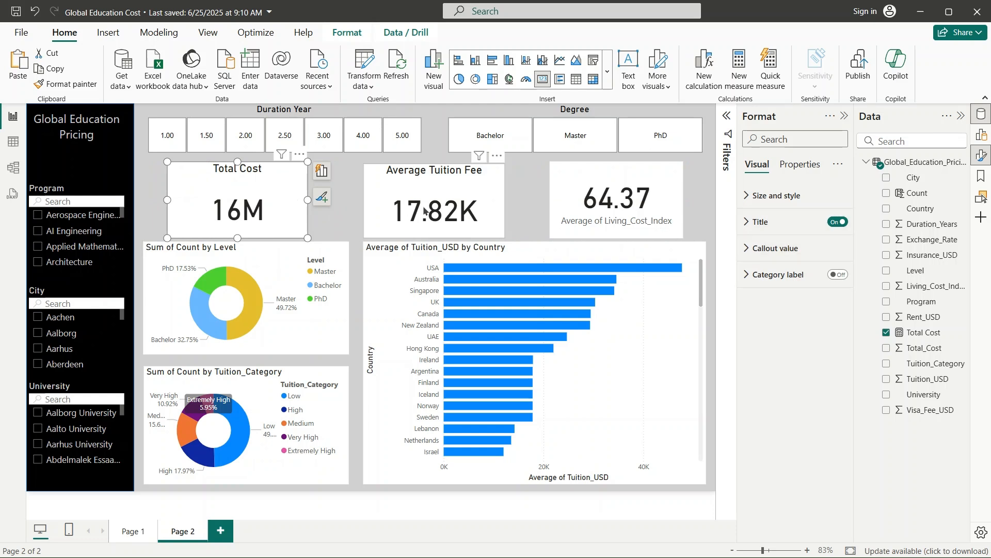
left_click(745, 198)
left_click(832, 436)
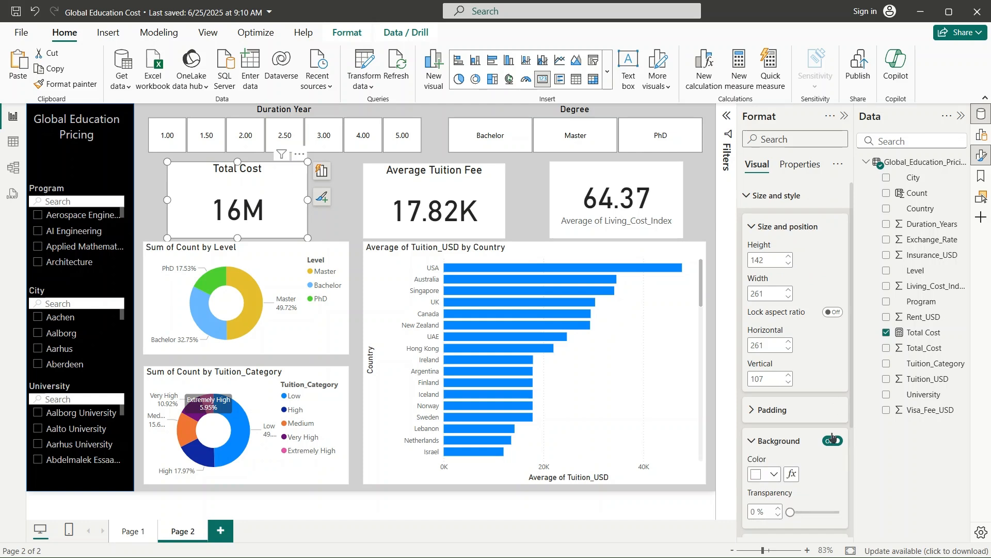
left_click(833, 440)
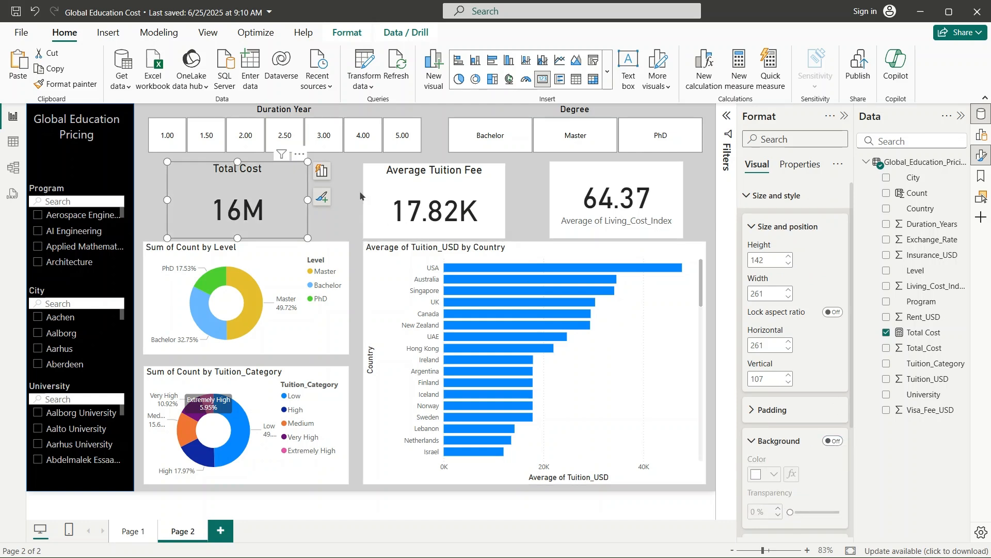
- Turn off the Average Tuition Fee card's background and copy the Total Cost card's formatting onto the Average of Living_Cost_Index card
left_click(383, 202)
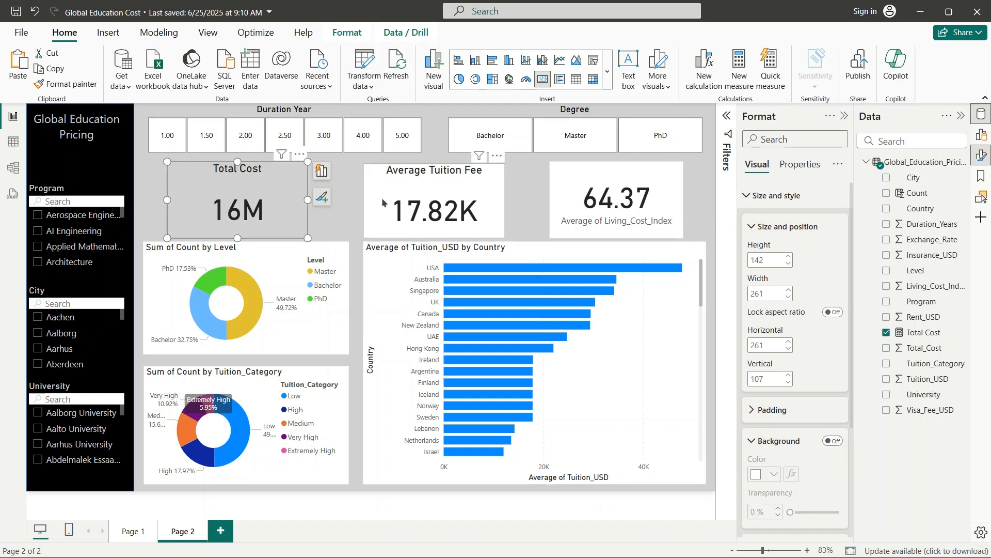
left_click(832, 440)
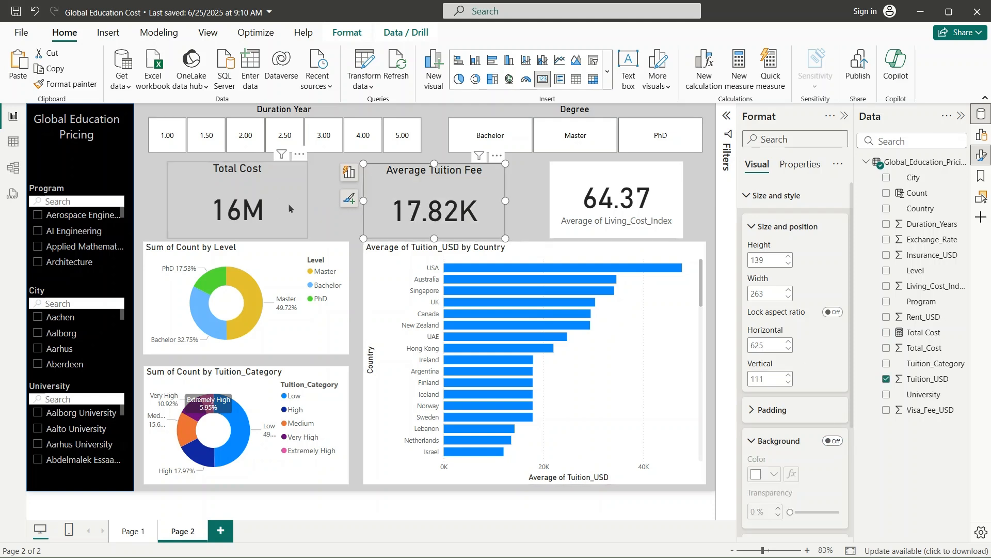
left_click(289, 208)
left_click(66, 84)
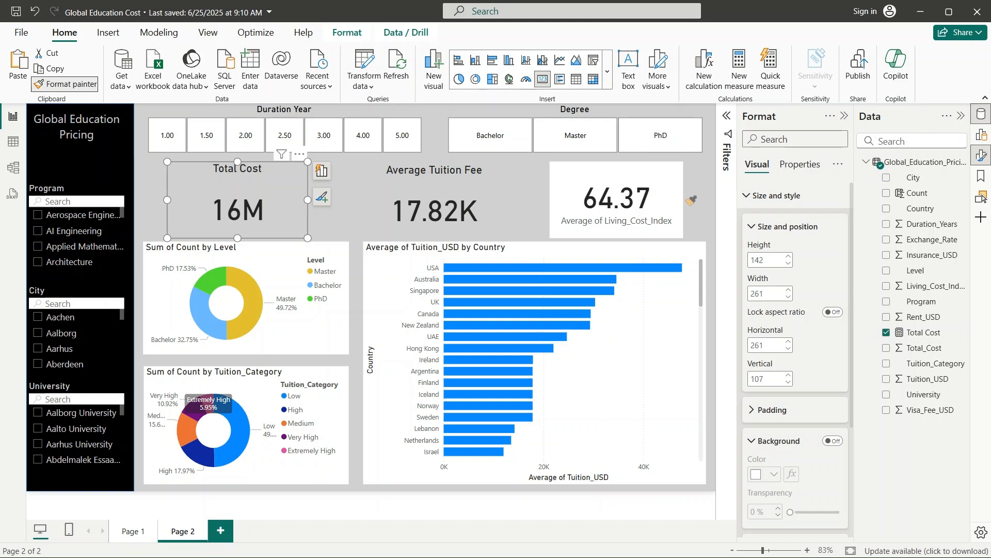
left_click(593, 180)
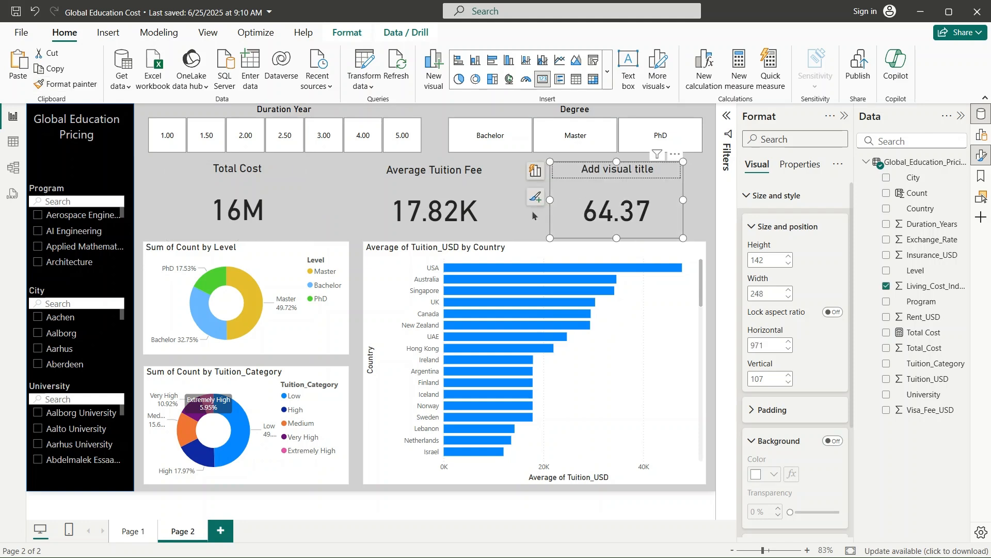
left_click(519, 214)
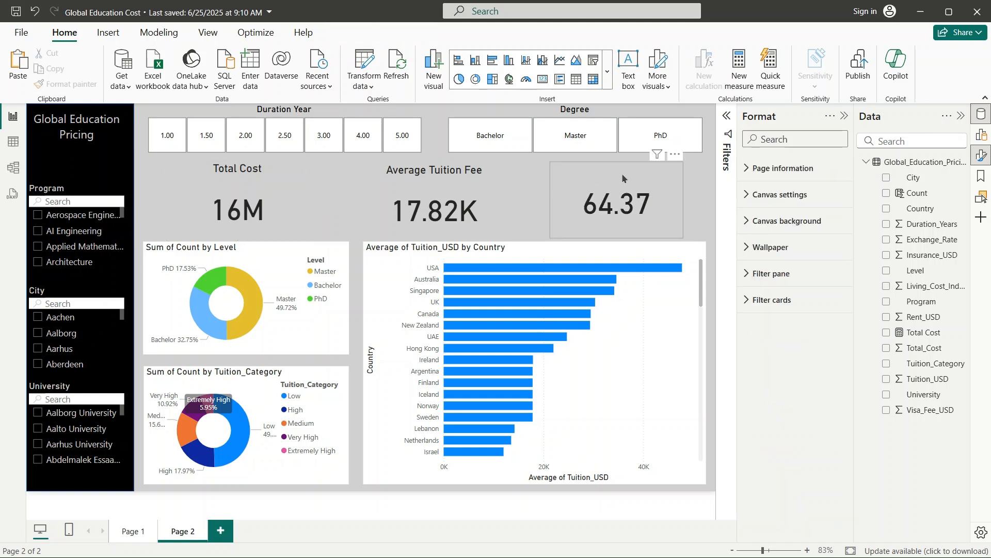
- Set the title text of the living cost index card to "Average Living Cost"
left_click(622, 178)
scroll(789, 417, "down", 2)
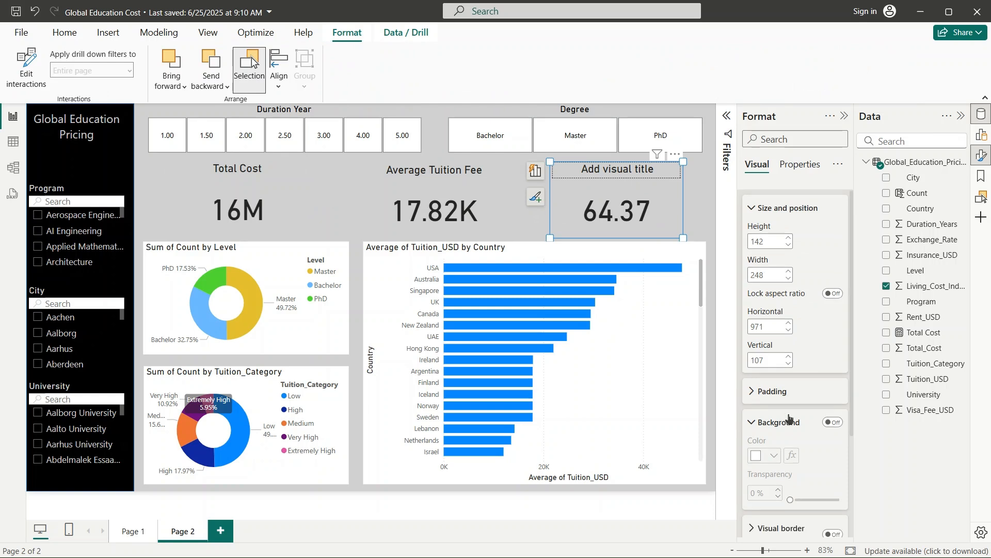
scroll(789, 417, "down", 1)
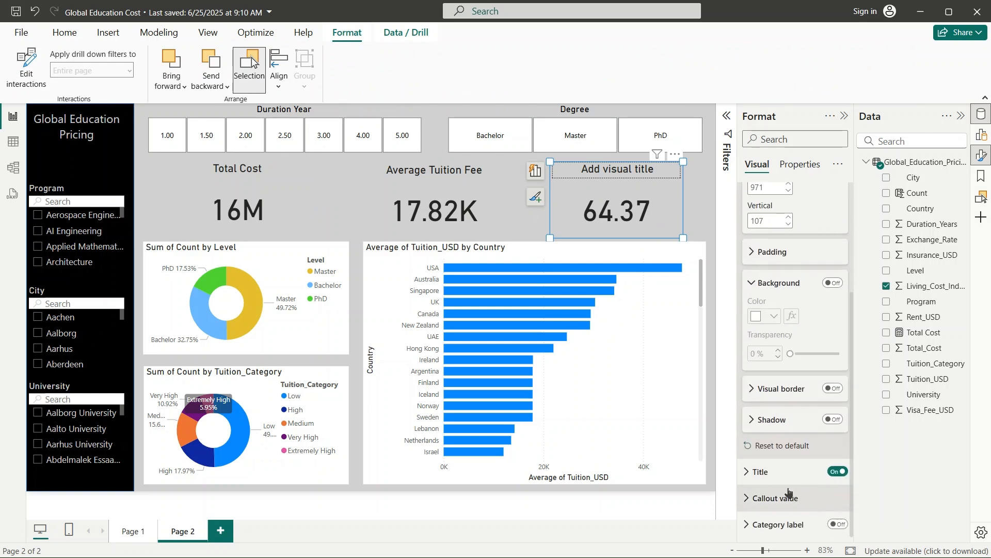
left_click(750, 474)
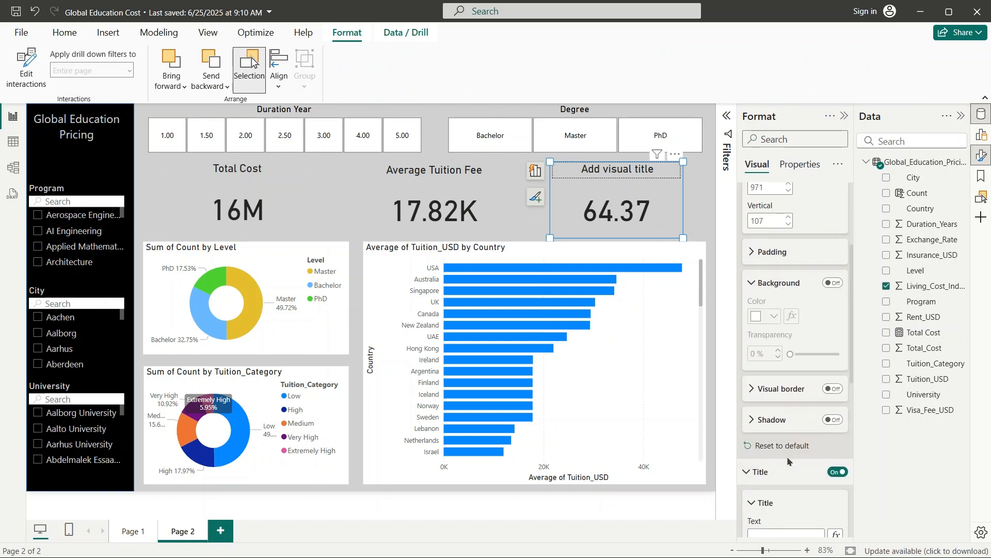
scroll(787, 457, "down", 2)
left_click(773, 427)
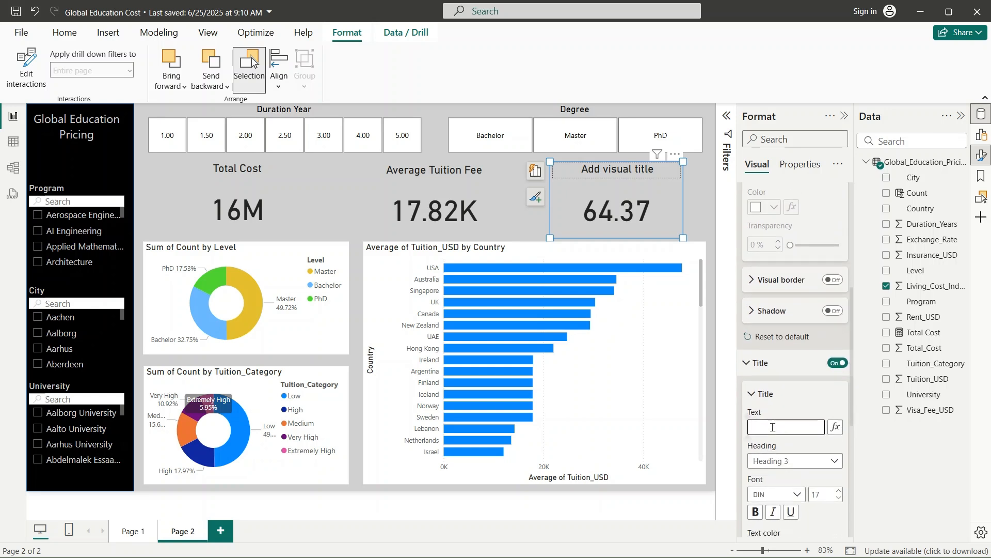
type("Average ")
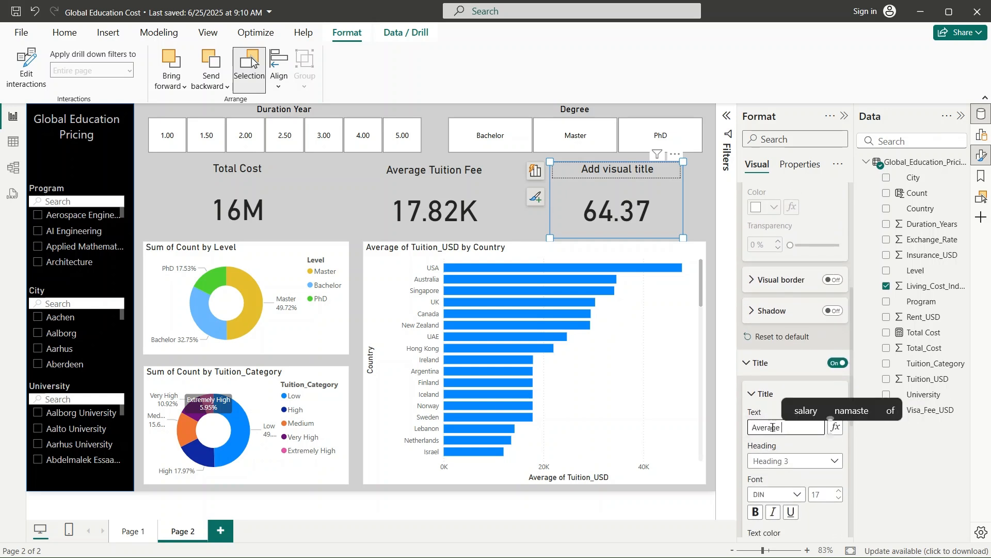
type("L")
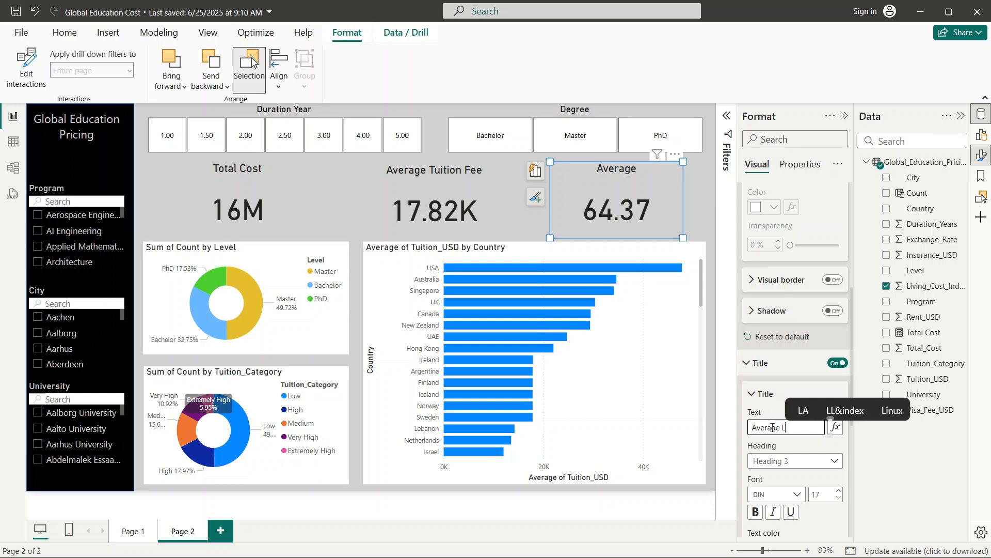
type("iving Cost")
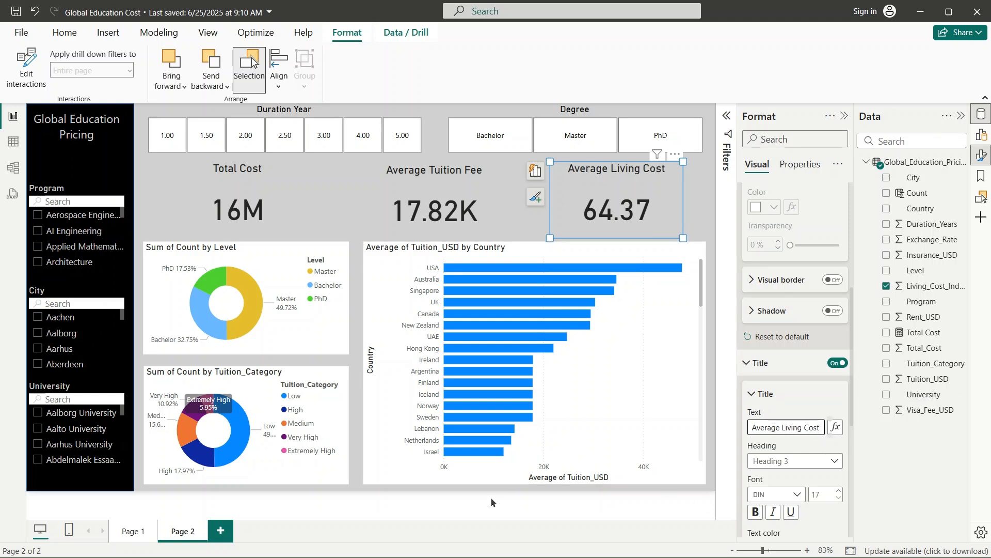
left_click(419, 509)
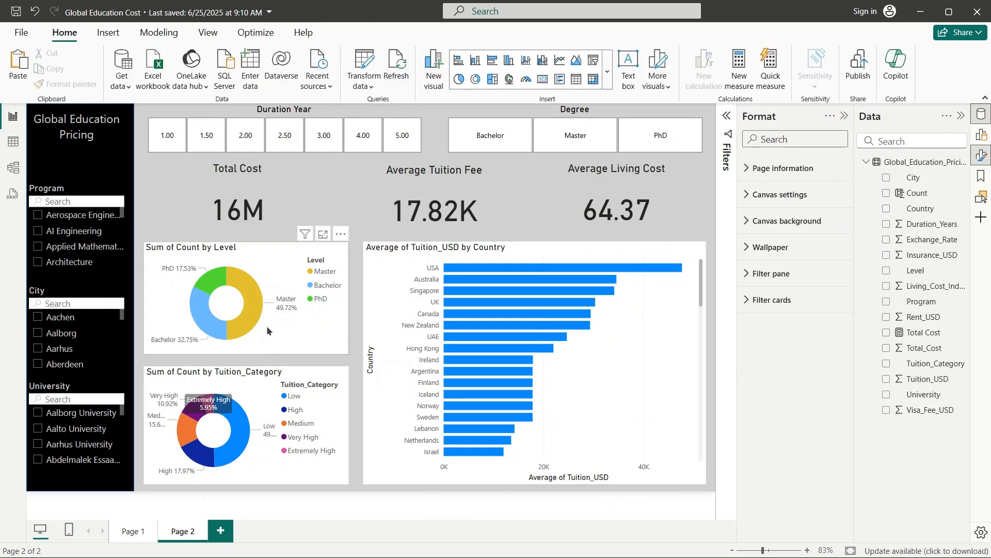
- Turn off the backgrounds of the Level donut chart, the tuition by country bar chart and the Tuition_Category donut chart
left_click(283, 250)
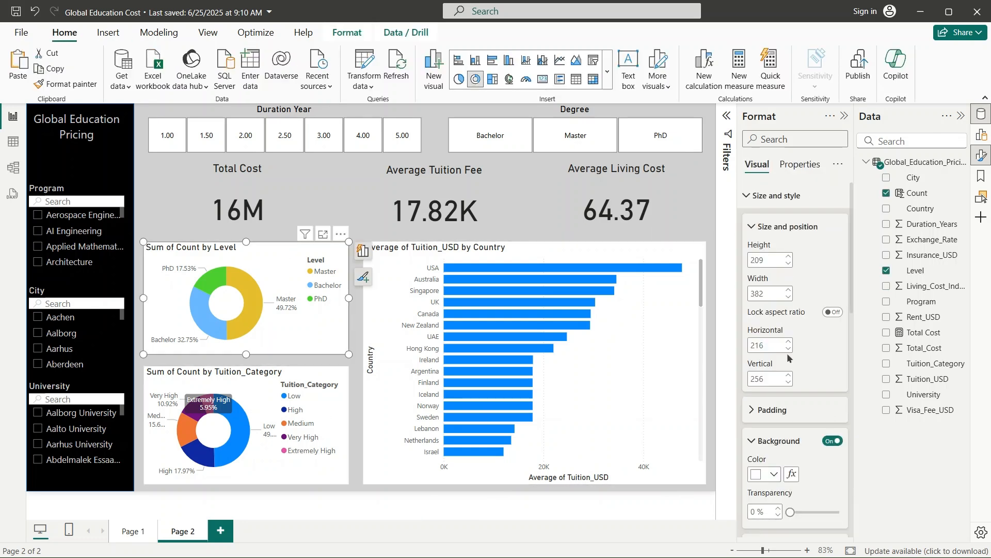
scroll(787, 353, "down", 3)
left_click(832, 379)
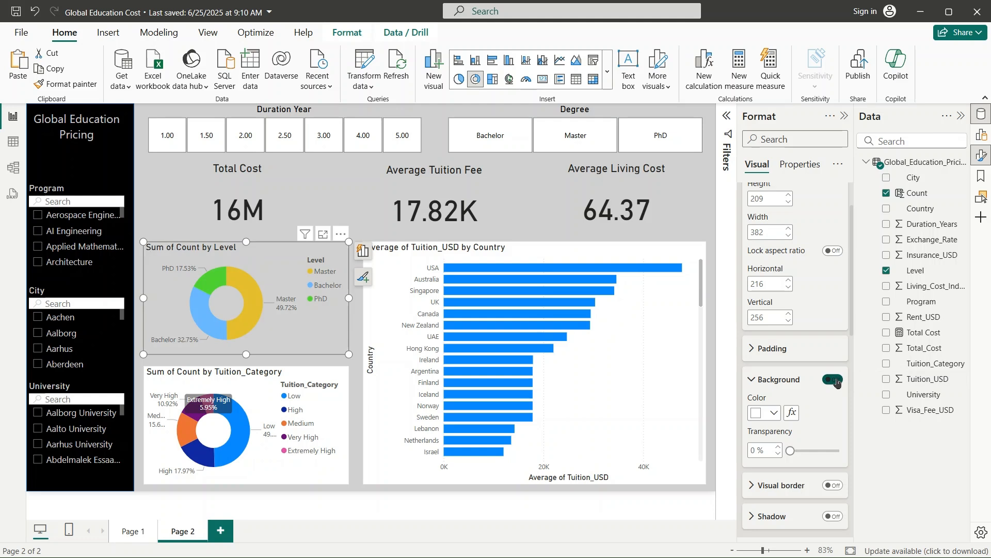
left_click(681, 259)
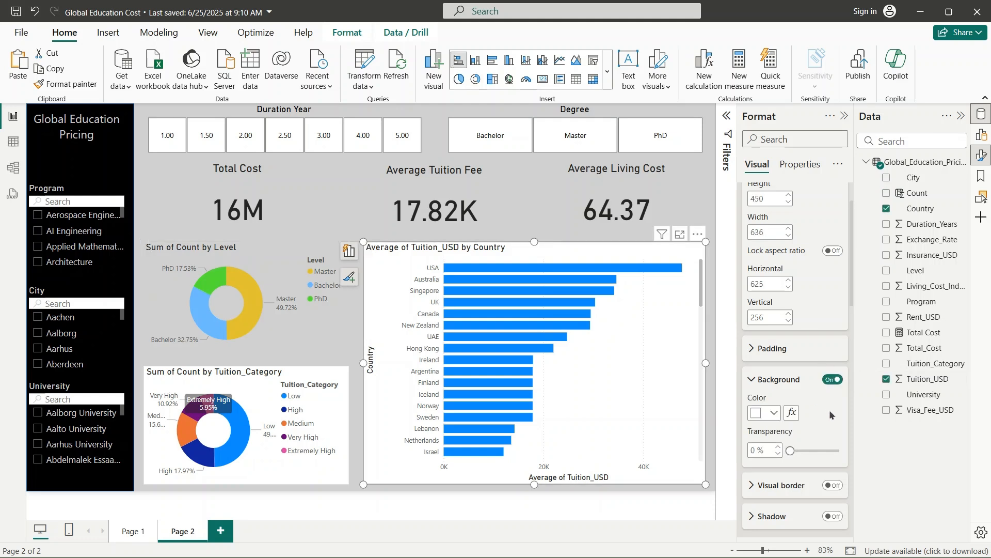
left_click(832, 379)
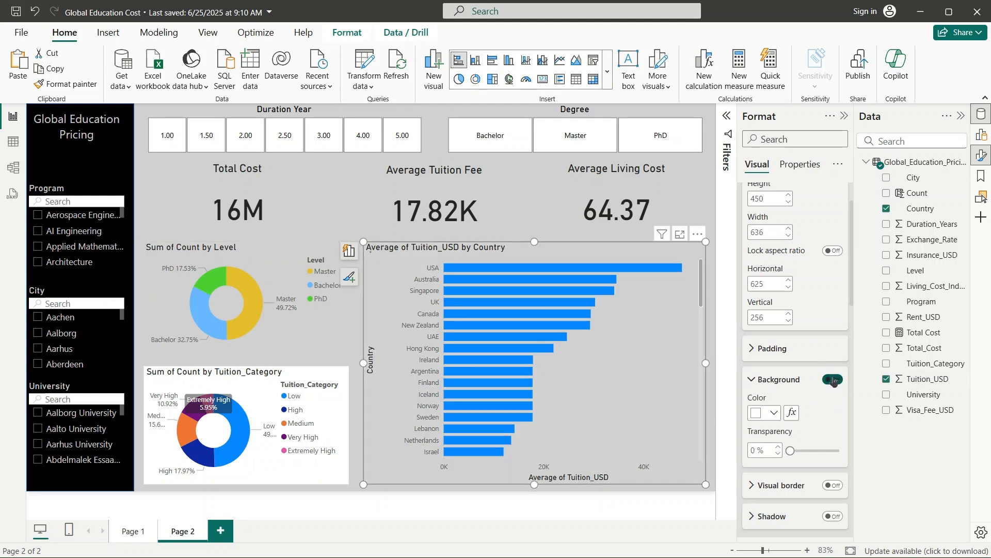
left_click(318, 416)
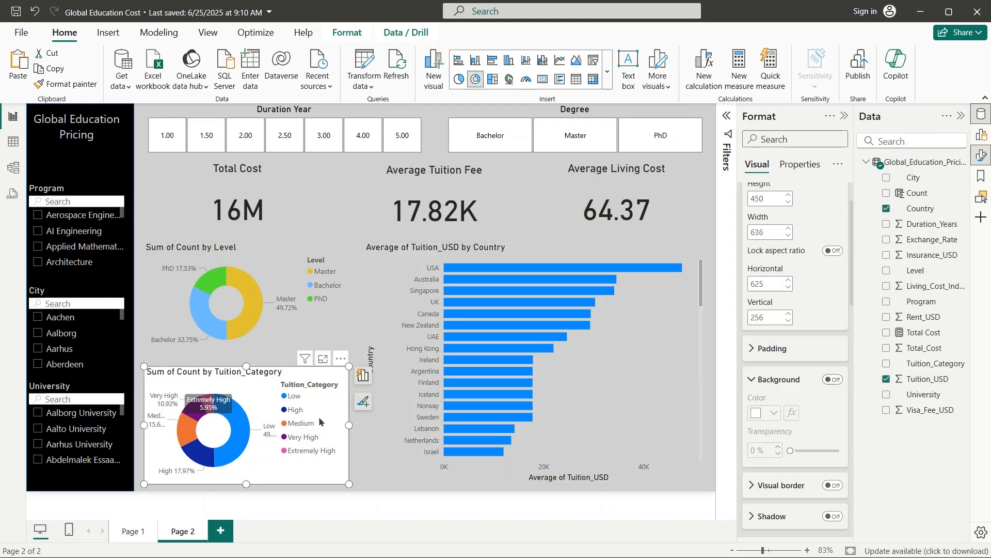
left_click(828, 379)
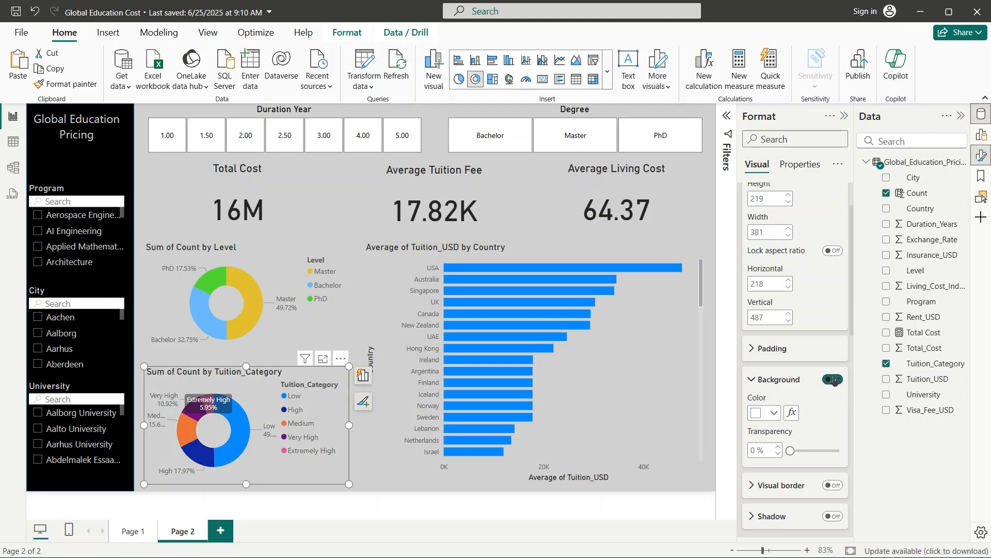
- Set the background color of the Duration Year slicer's values to the recently used light gray so it matches the page
left_click(364, 113)
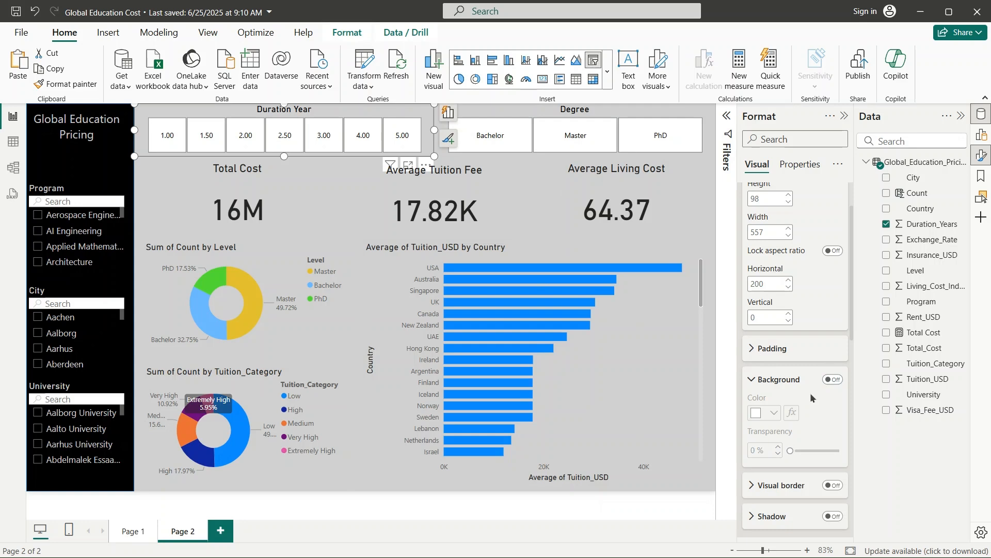
scroll(788, 458, "down", 6)
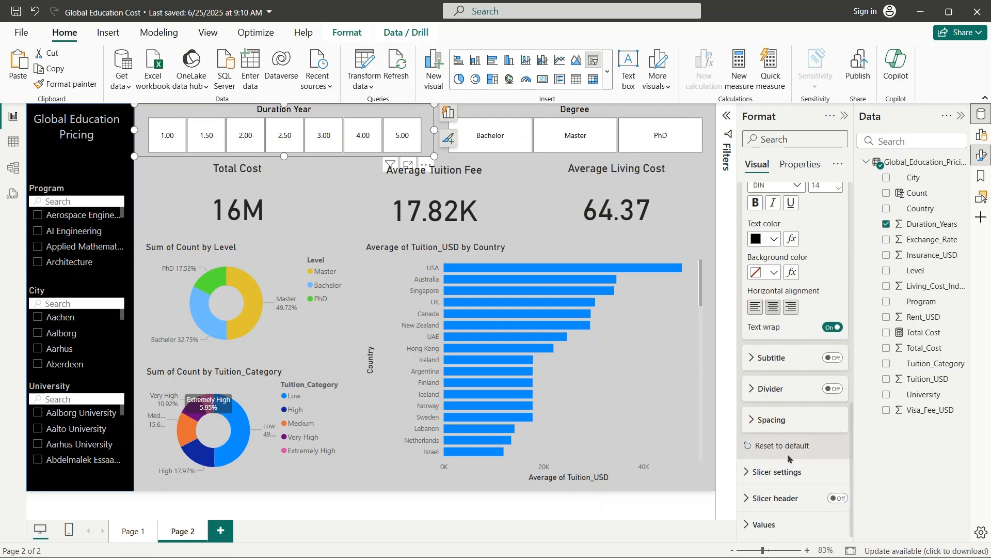
left_click(749, 519)
scroll(760, 464, "down", 5)
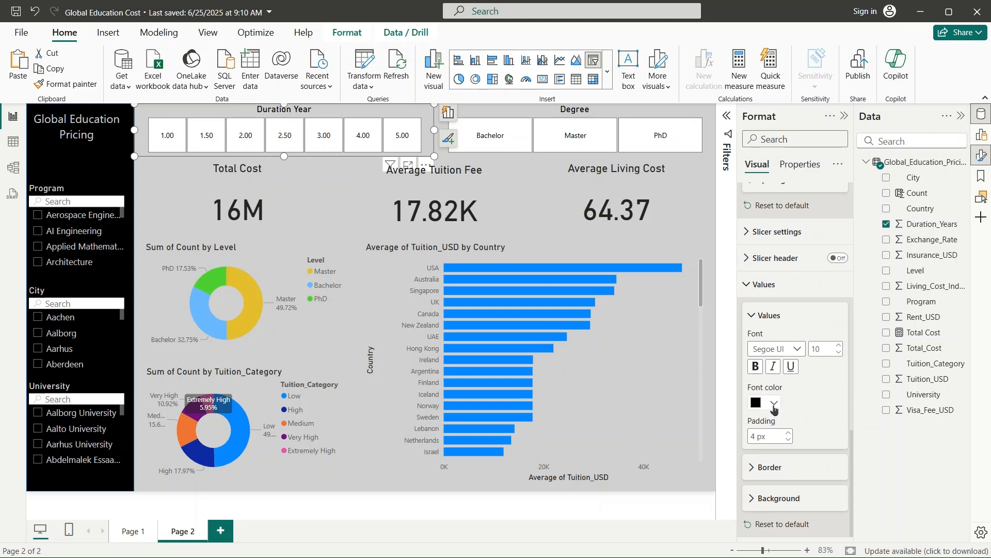
left_click(754, 499)
left_click(769, 498)
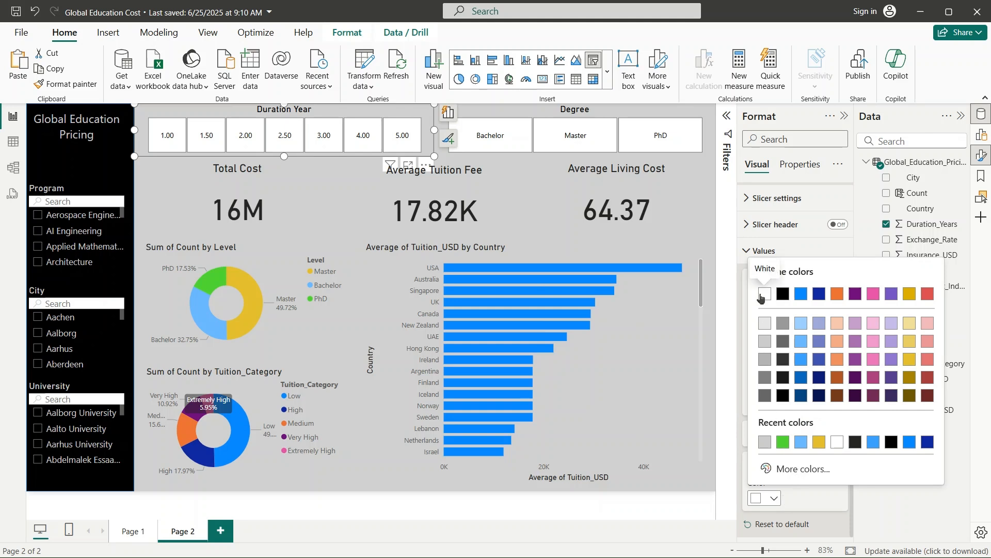
left_click(765, 442)
left_click(332, 202)
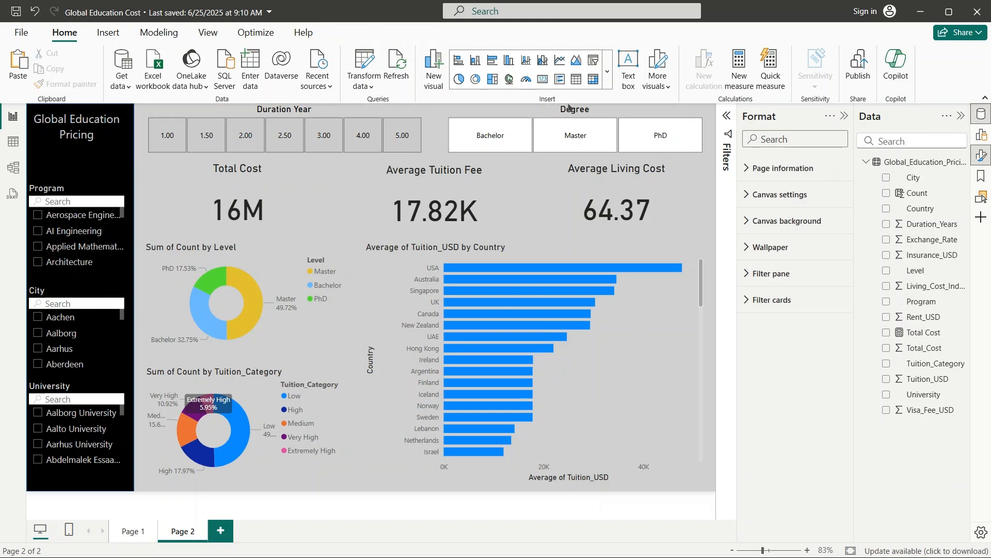
- Copy the Duration Year slicer's formatting onto the Degree slicer and clear the selection
left_click(519, 115)
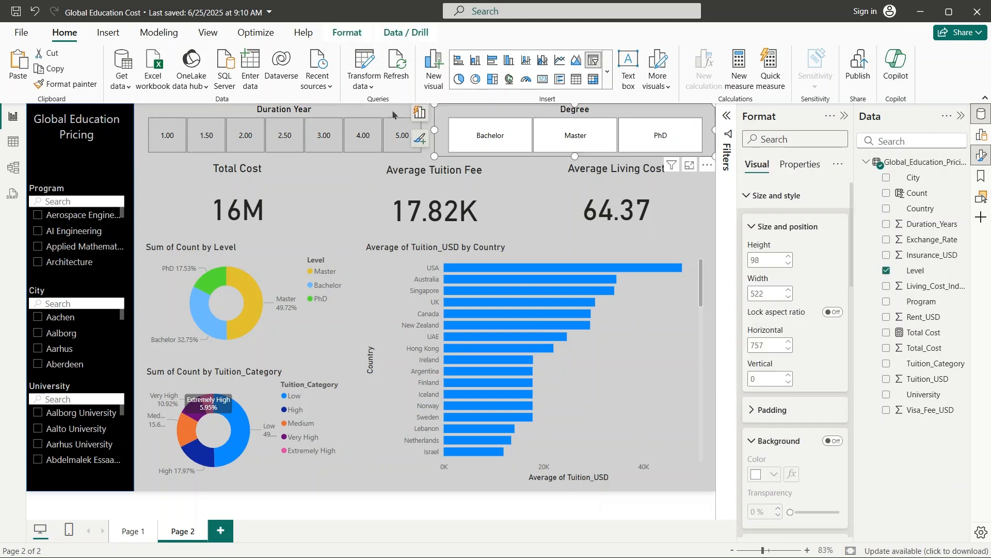
left_click(209, 115)
left_click(66, 83)
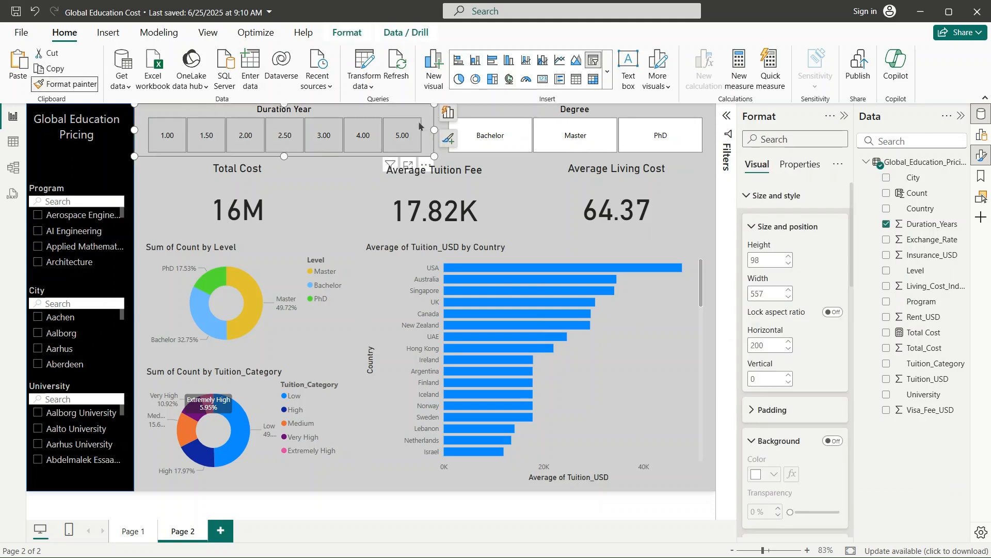
left_click(538, 118)
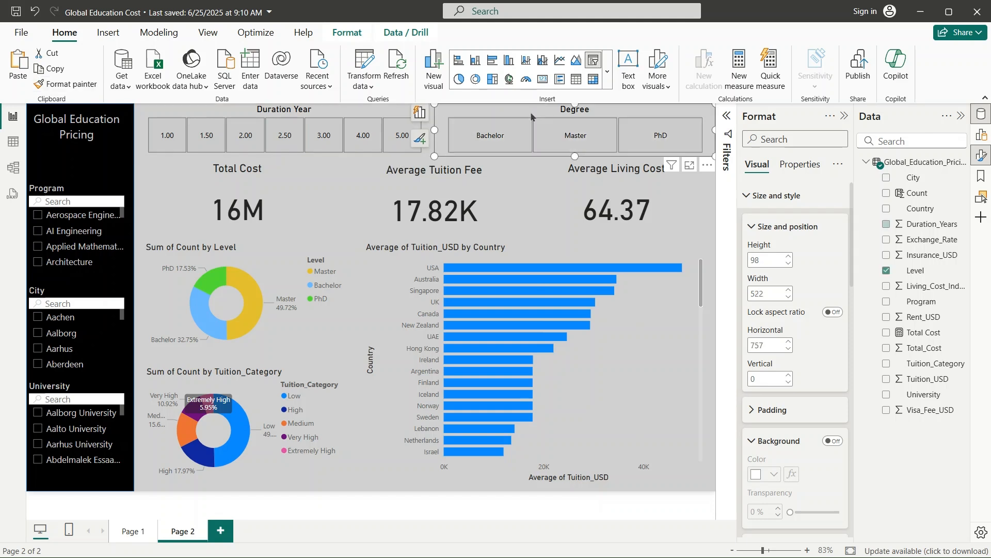
left_click(328, 213)
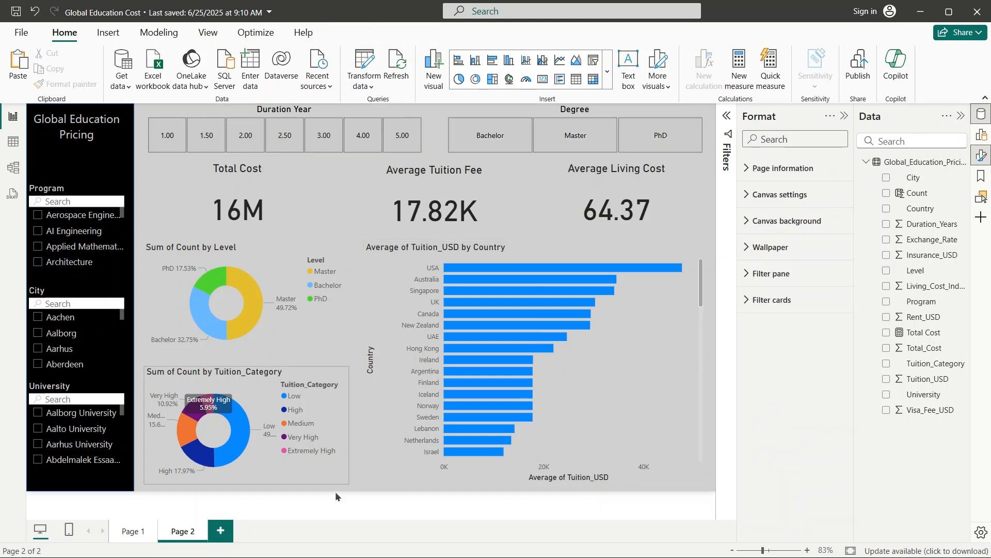
- View the finished dashboard on Page 1 for comparison and return to Page 2
left_click(129, 531)
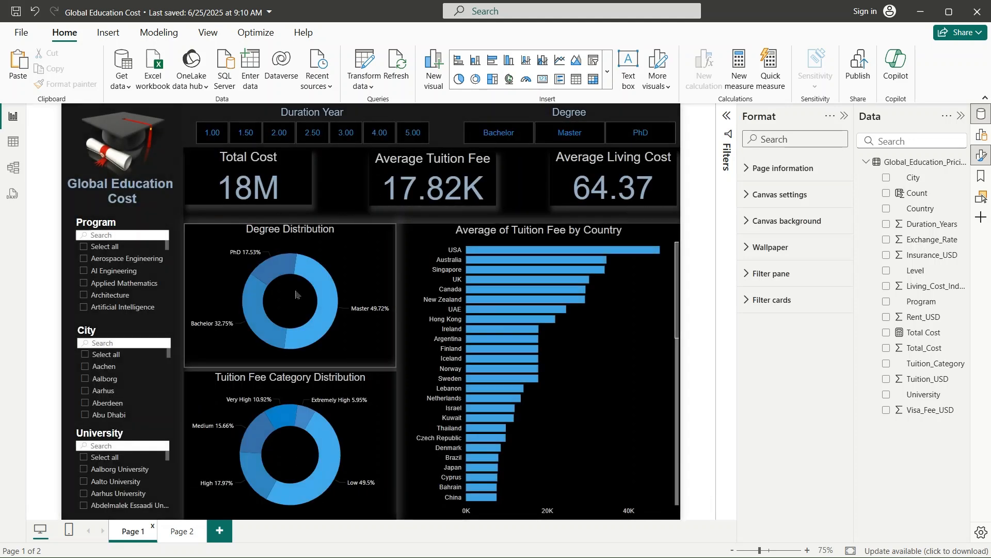
left_click(181, 532)
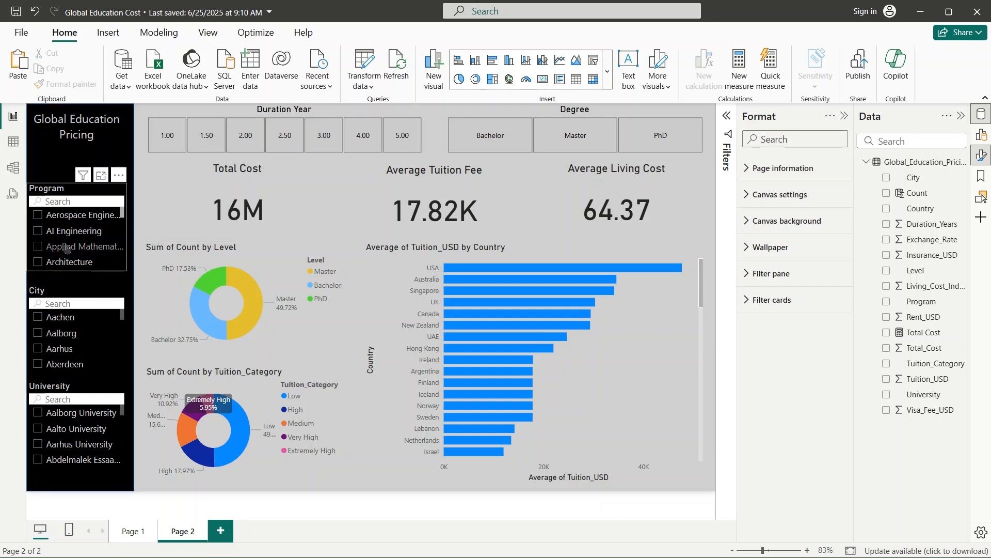
- Search the Program slicer for "Data" and filter the report by Data Analytics
left_click(70, 205)
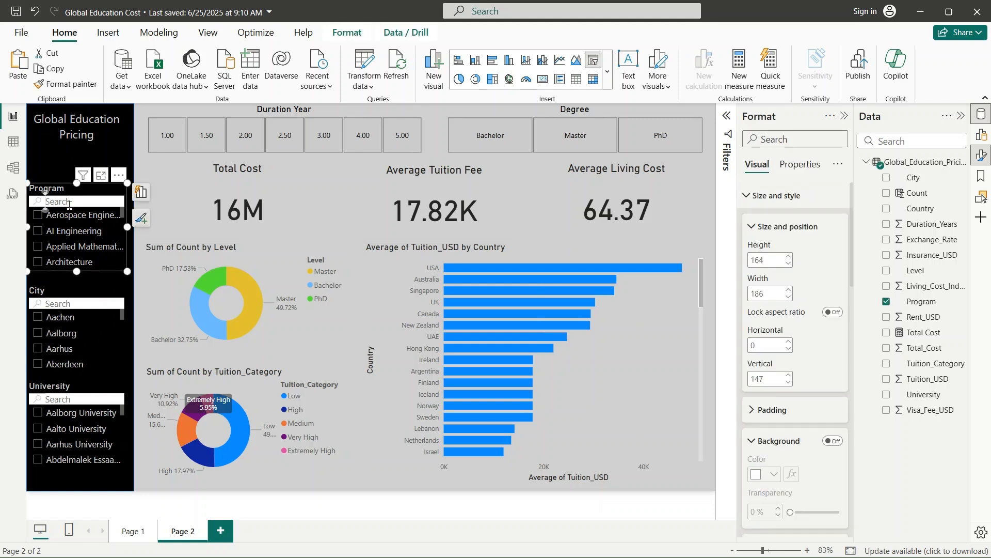
type("Data")
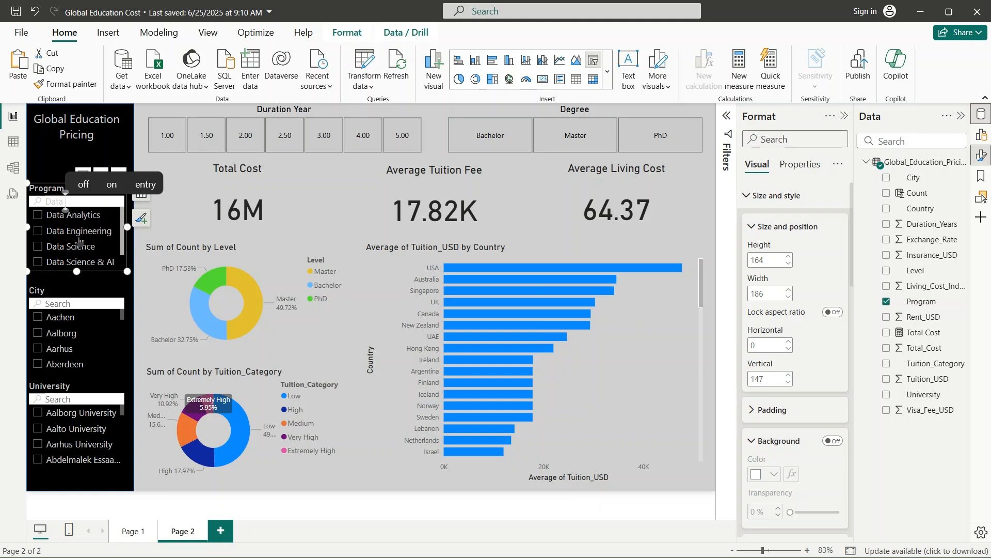
scroll(80, 242, "down", 1)
scroll(79, 242, "up", 1)
left_click(44, 218)
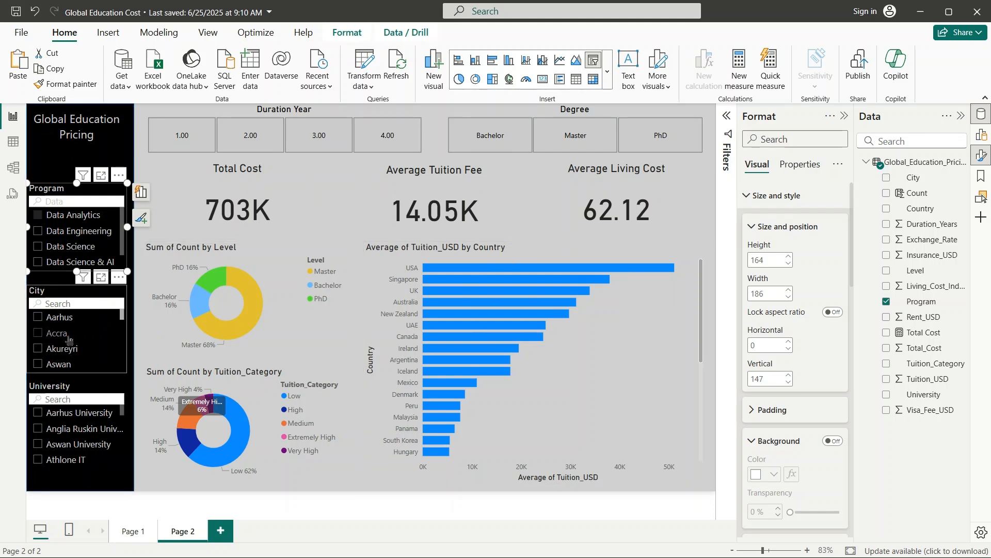
- Filter the report by Auckland in the City slicer, and clear the Auckland and Data Analytics filters
scroll(69, 339, "down", 3)
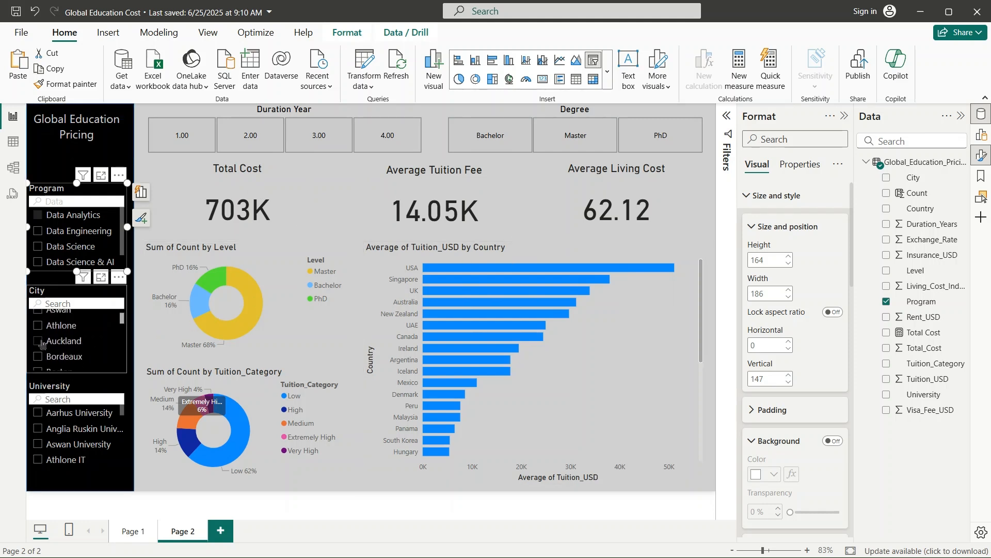
left_click(41, 341)
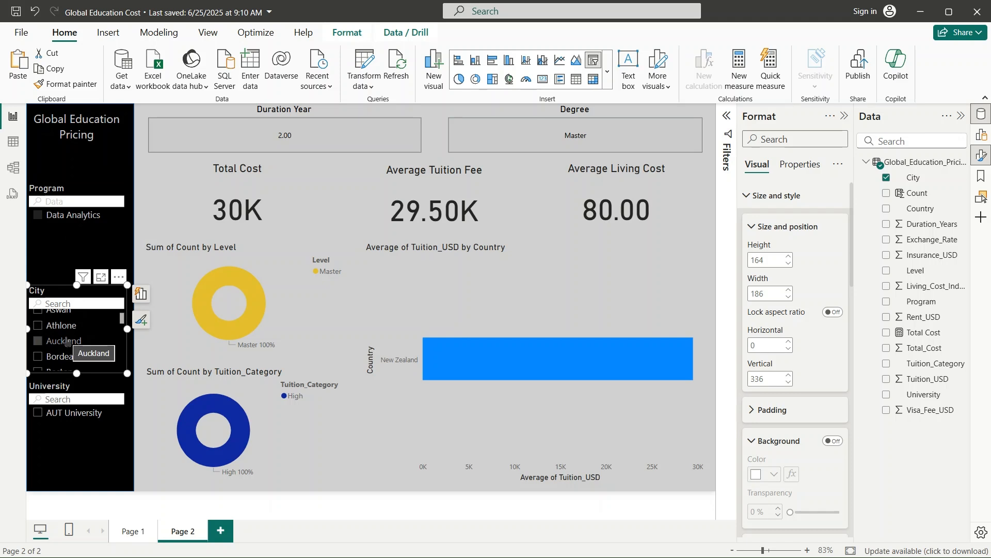
scroll(67, 341, "down", 1)
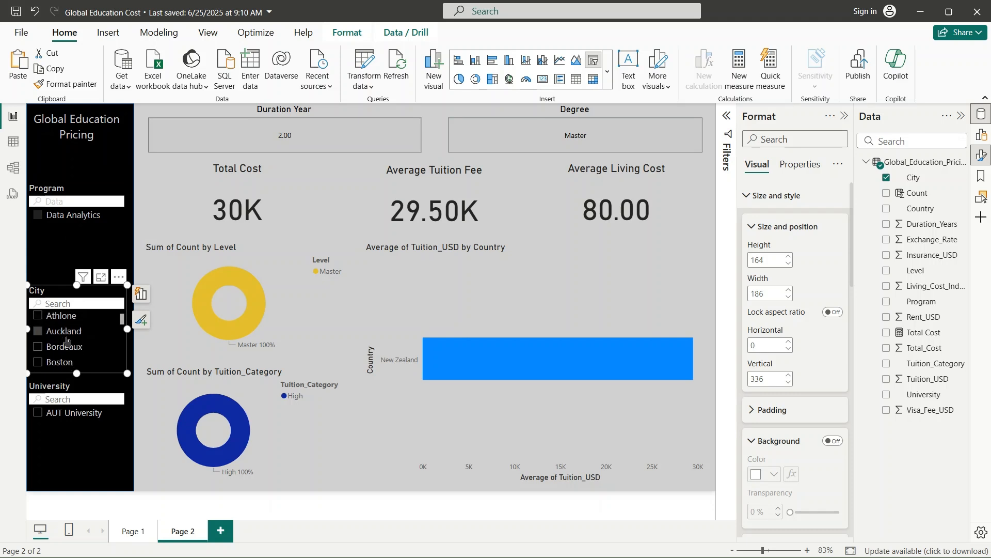
left_click(38, 331)
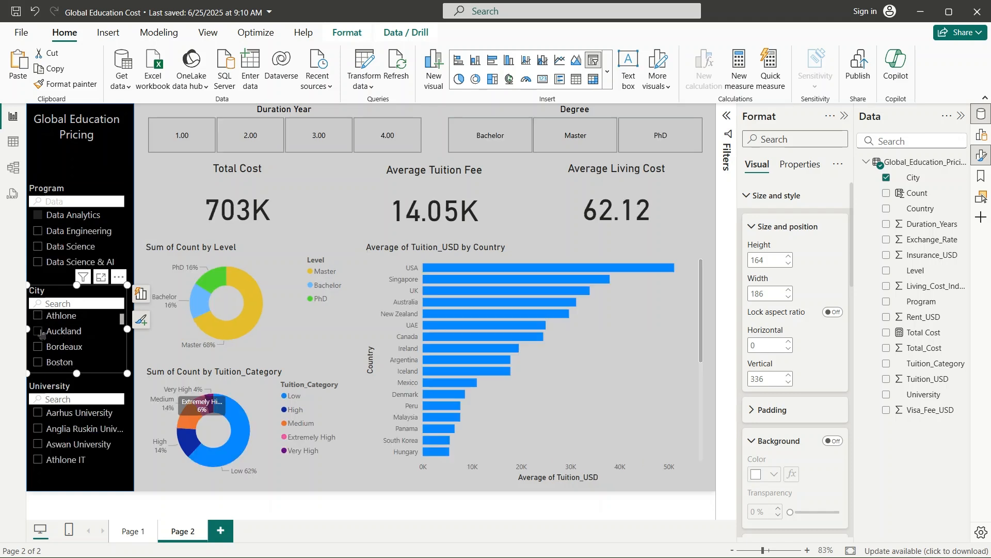
left_click(41, 217)
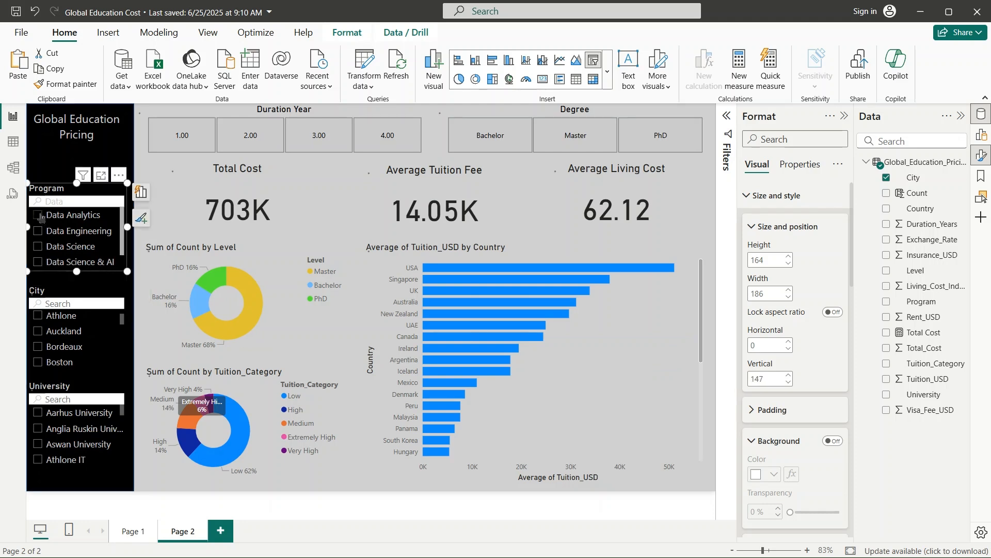
- Test cross-filtering the report with the Master slice of the Level donut chart, and clear that selection
left_click(255, 305)
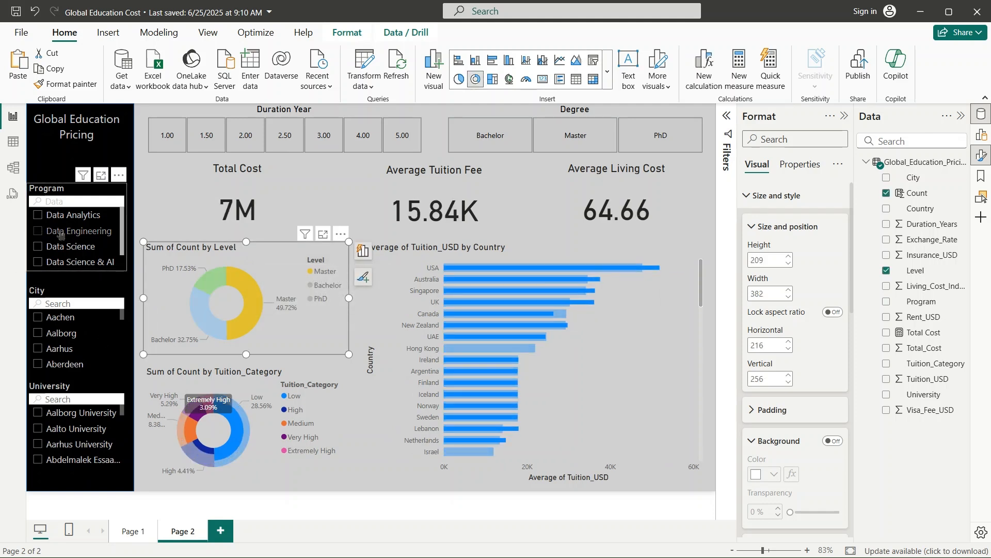
scroll(59, 230, "down", 1)
scroll(59, 230, "up", 1)
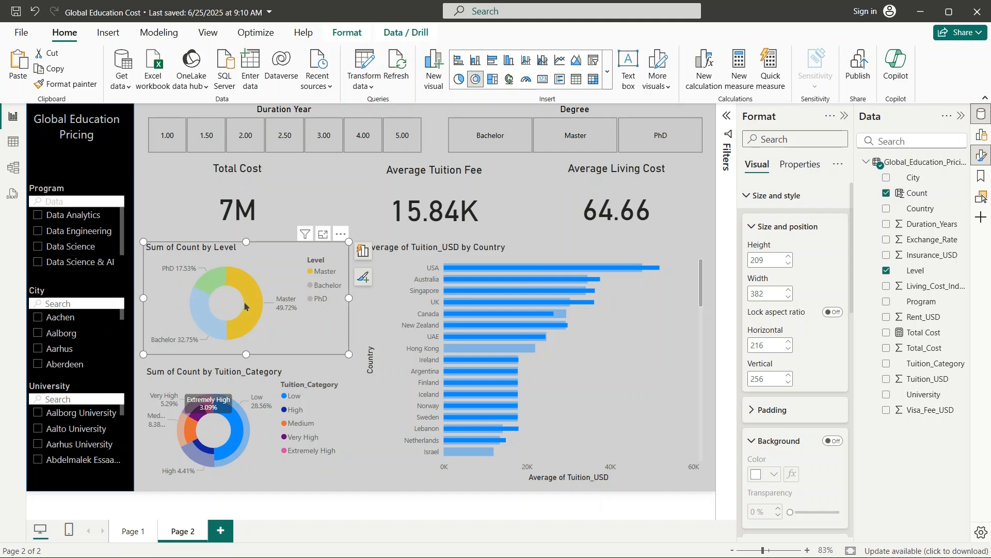
mouse_move(256, 307)
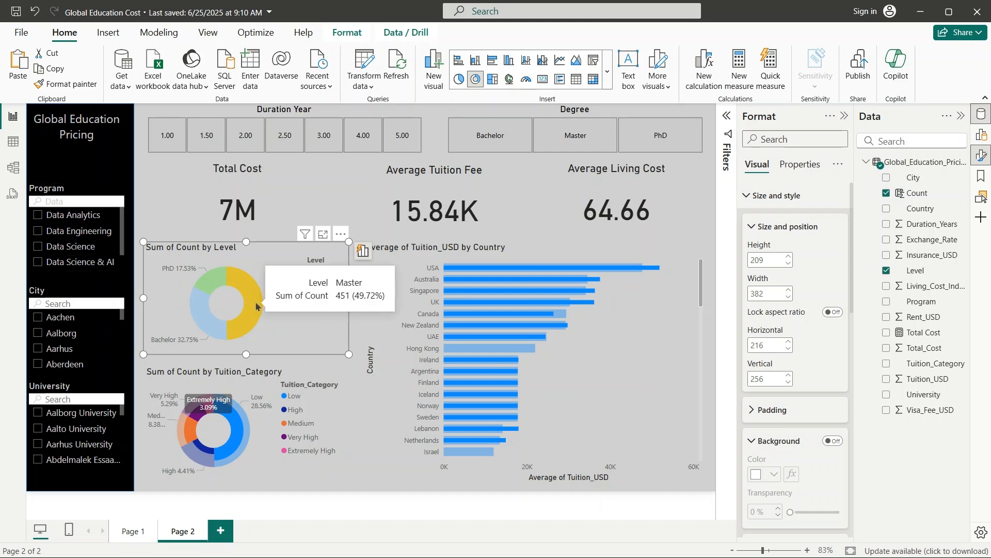
left_click(257, 306)
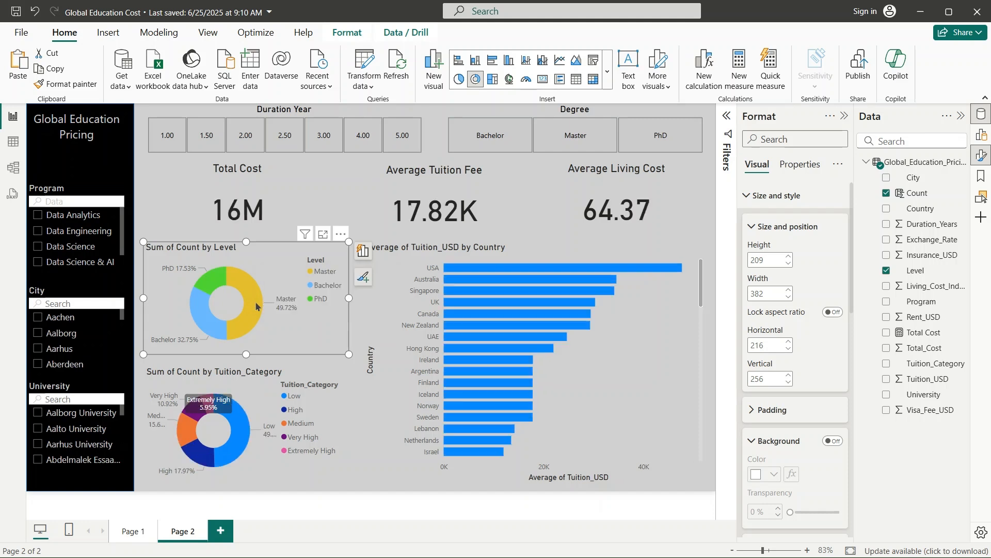
left_click(347, 205)
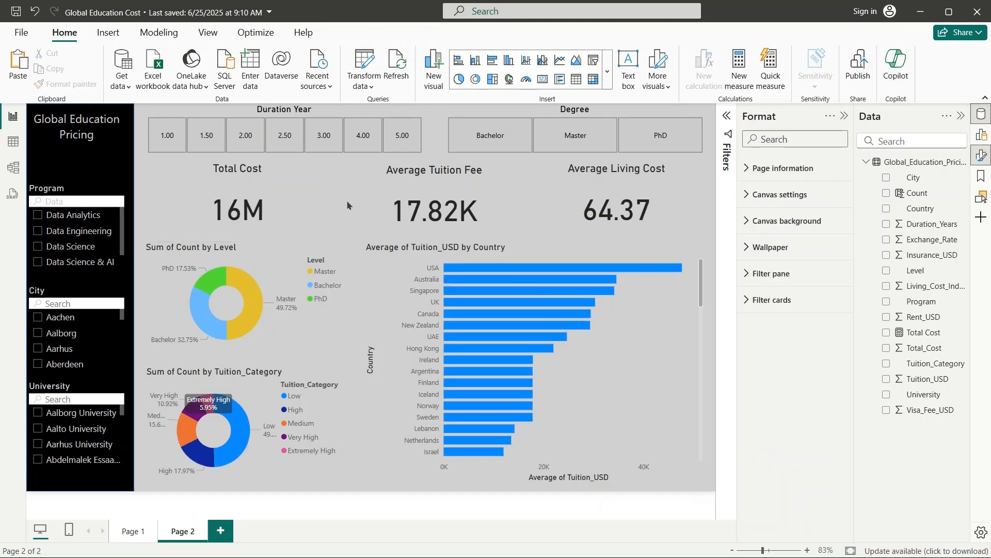
- Cross-filter the report by the USA bar and examine the other visuals and the Program and City slicer lists
left_click(485, 270)
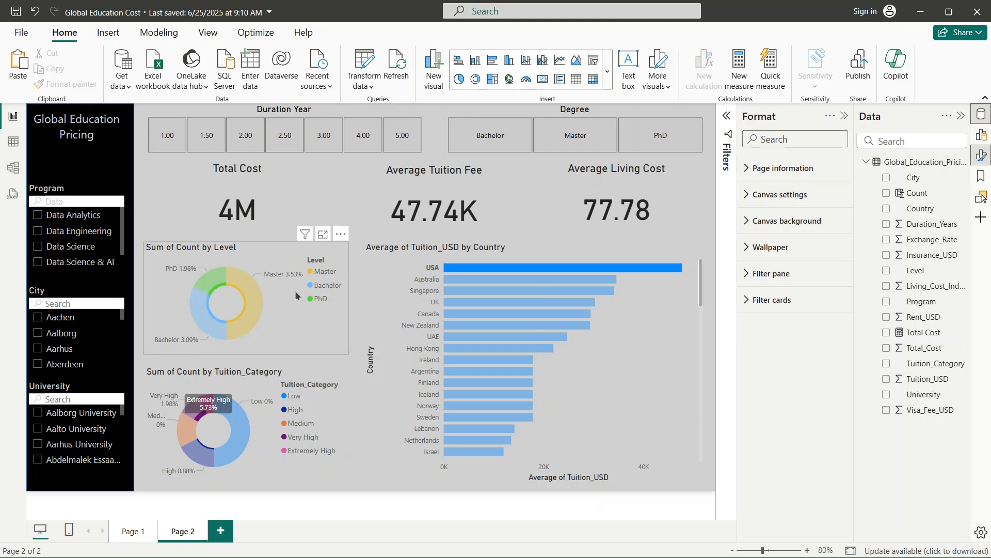
mouse_move(289, 282)
scroll(59, 240, "down", 1)
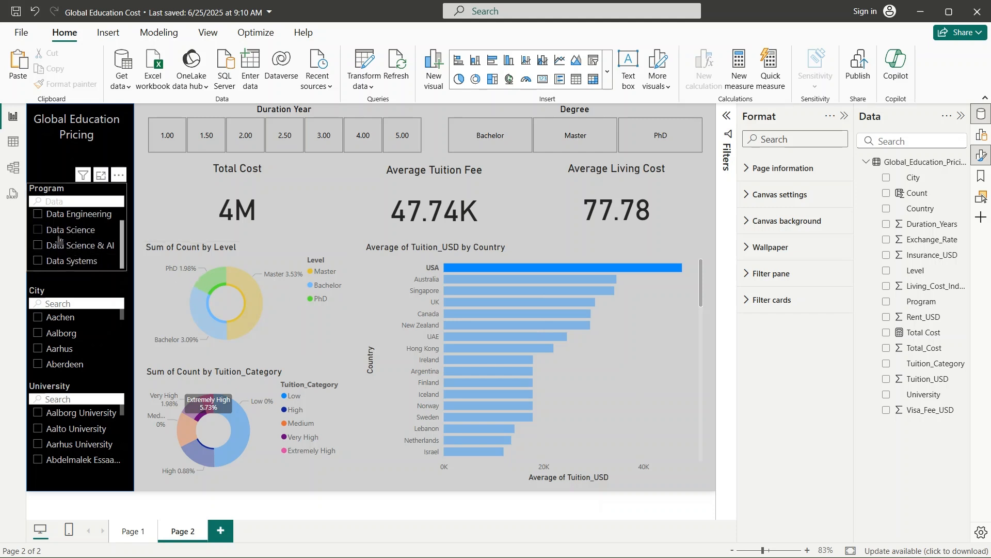
scroll(59, 240, "up", 1)
scroll(59, 240, "down", 1)
scroll(59, 240, "up", 1)
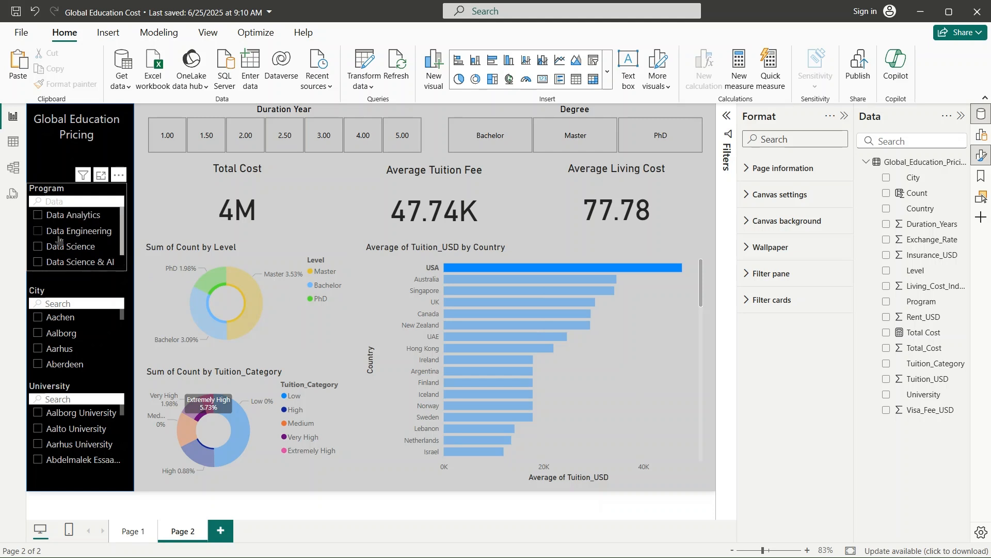
scroll(73, 355, "down", 1)
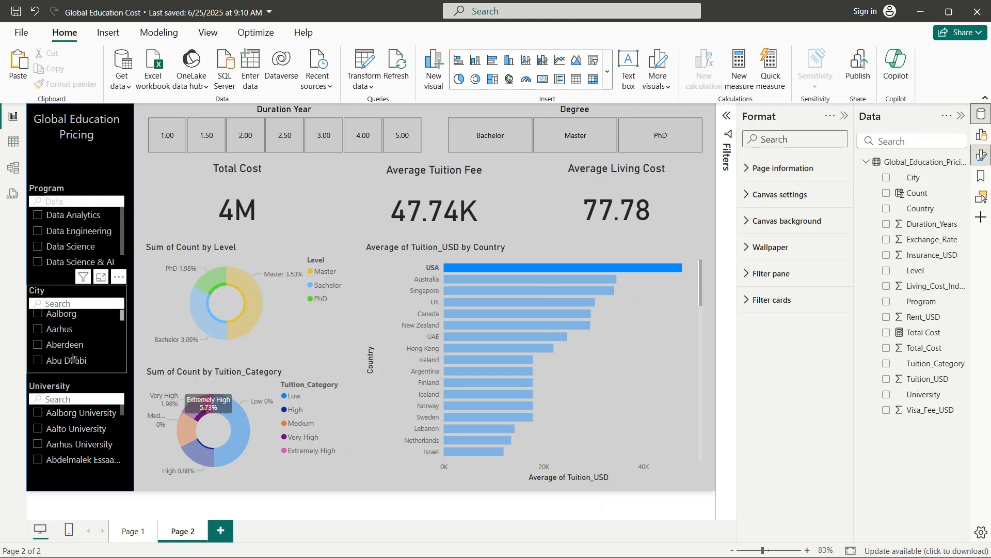
scroll(73, 358, "down", 5)
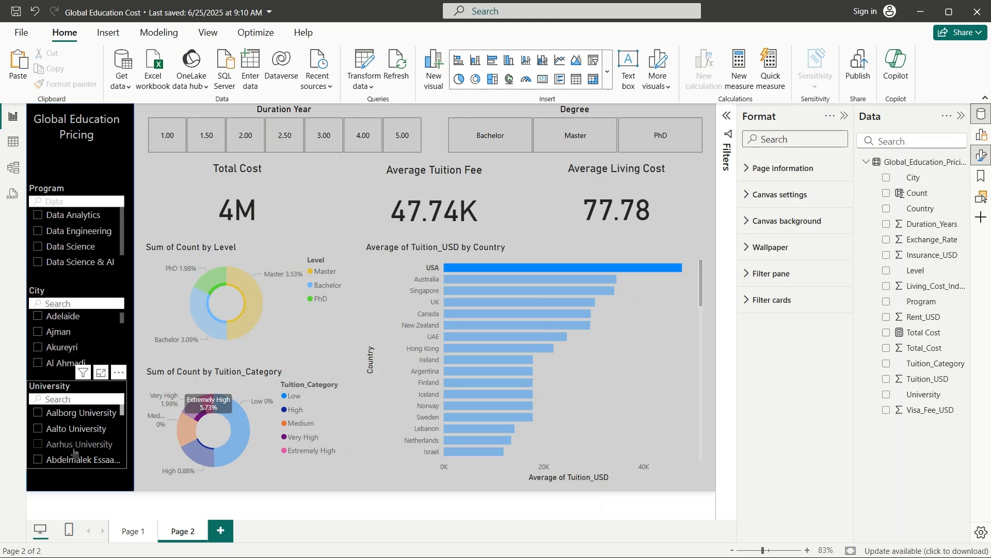
- Clear the USA selection in the country bar chart and collapse the Format and Data panes to enlarge the report view
scroll(74, 452, "down", 2)
scroll(74, 453, "up", 2)
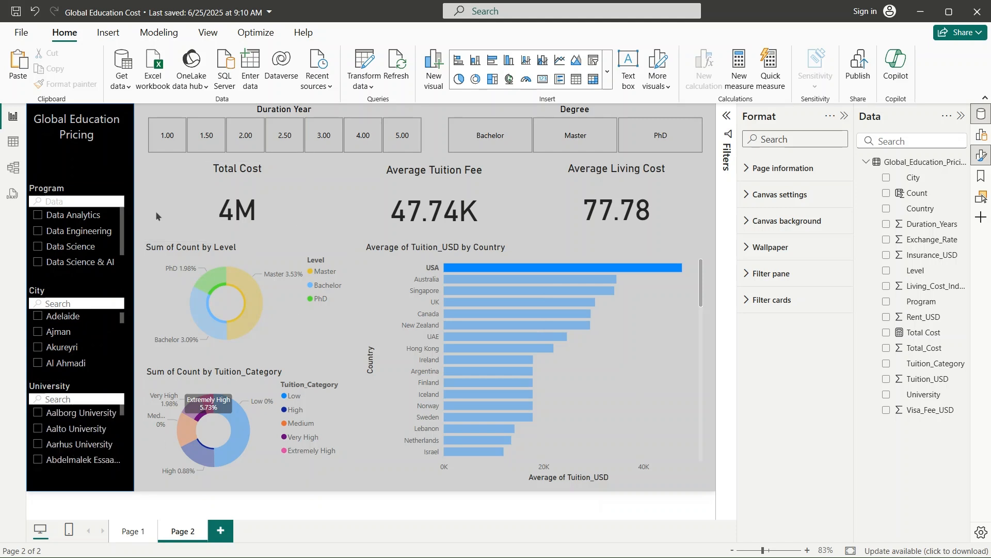
left_click(513, 268)
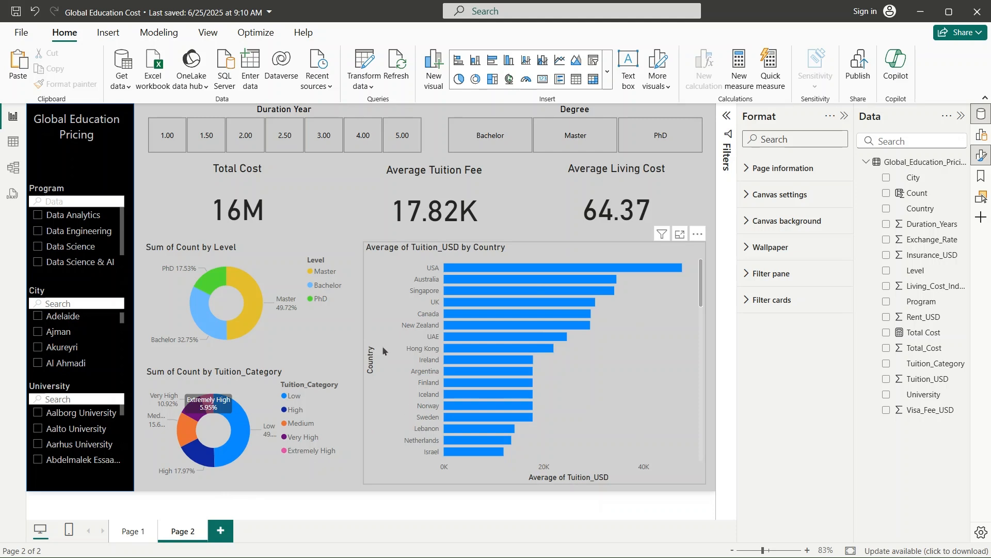
left_click(844, 116)
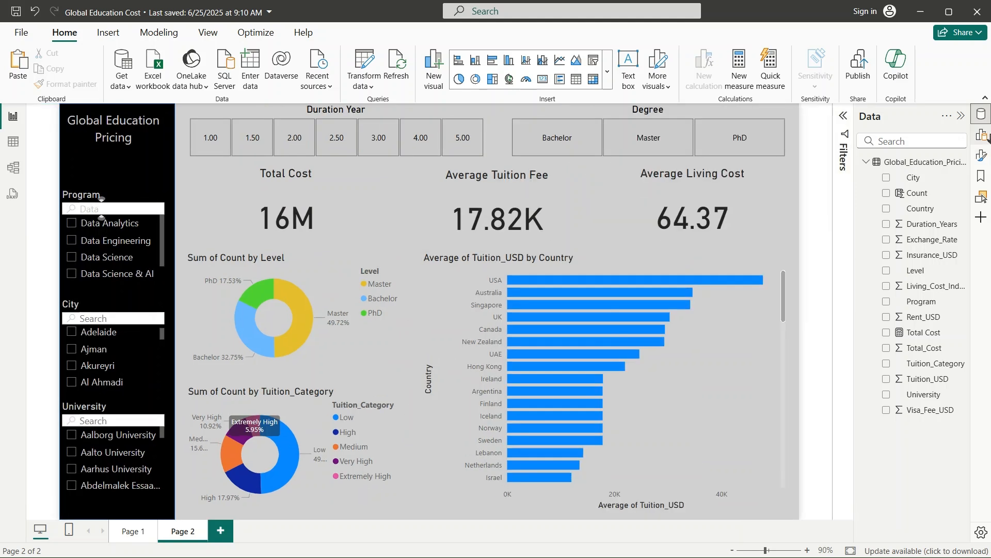
left_click(961, 115)
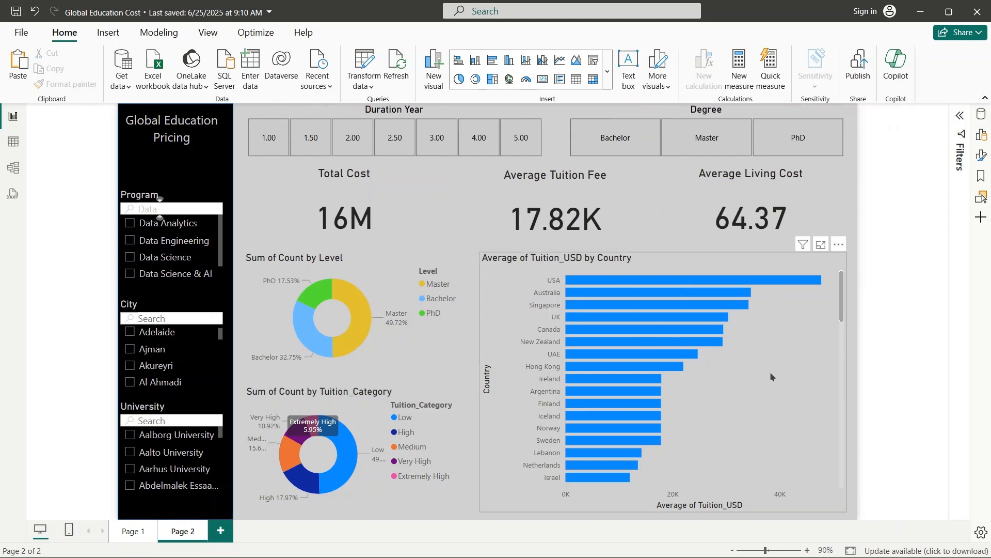
- Cross-filter the report by the India bar in the Average of Tuition_USD by Country chart
scroll(770, 370, "down", 10)
scroll(770, 370, "down", 5)
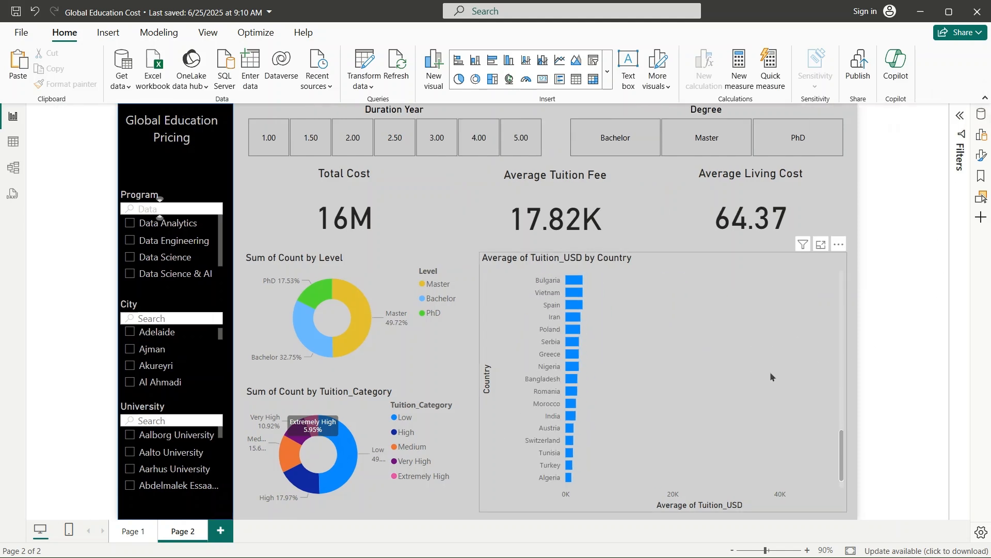
scroll(677, 344, "down", 1)
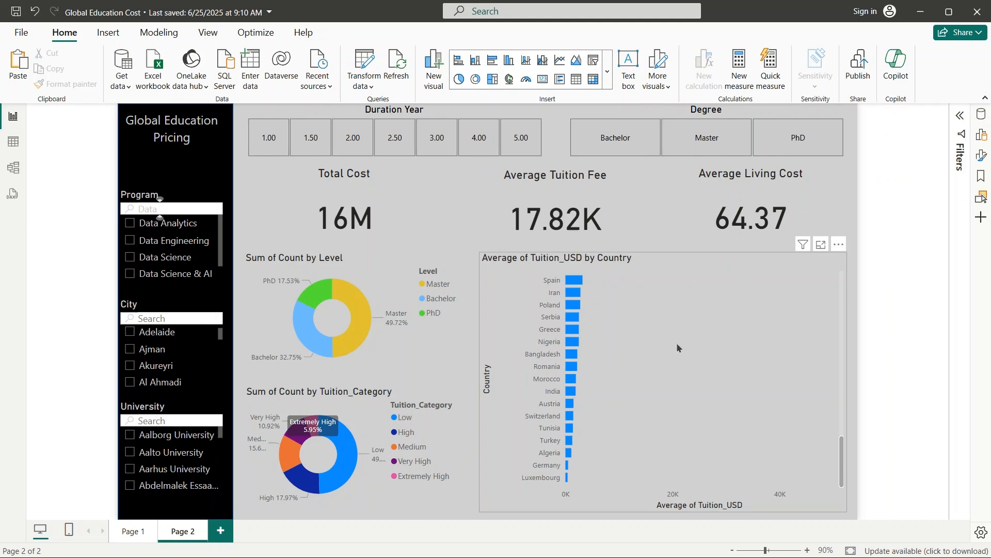
scroll(643, 382, "up", 1)
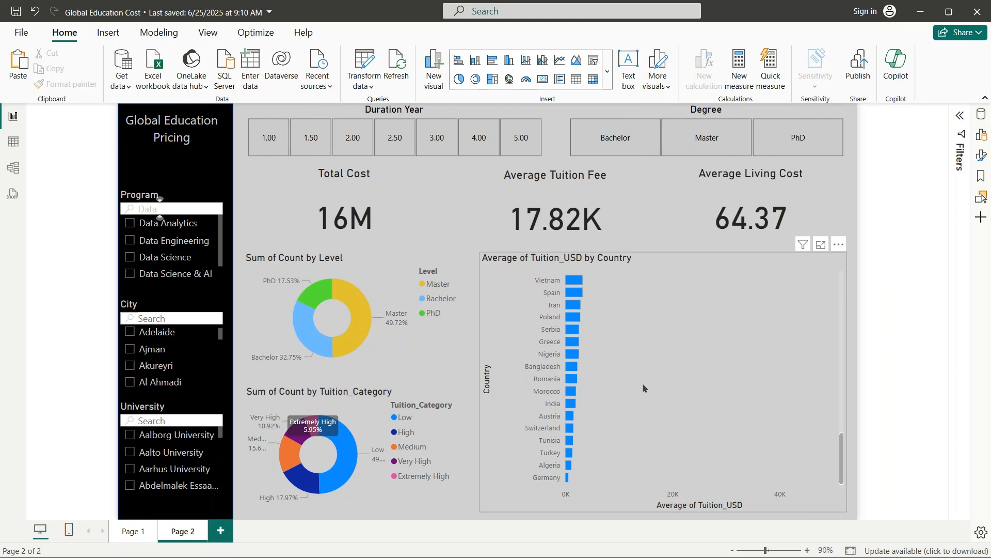
left_click(572, 406)
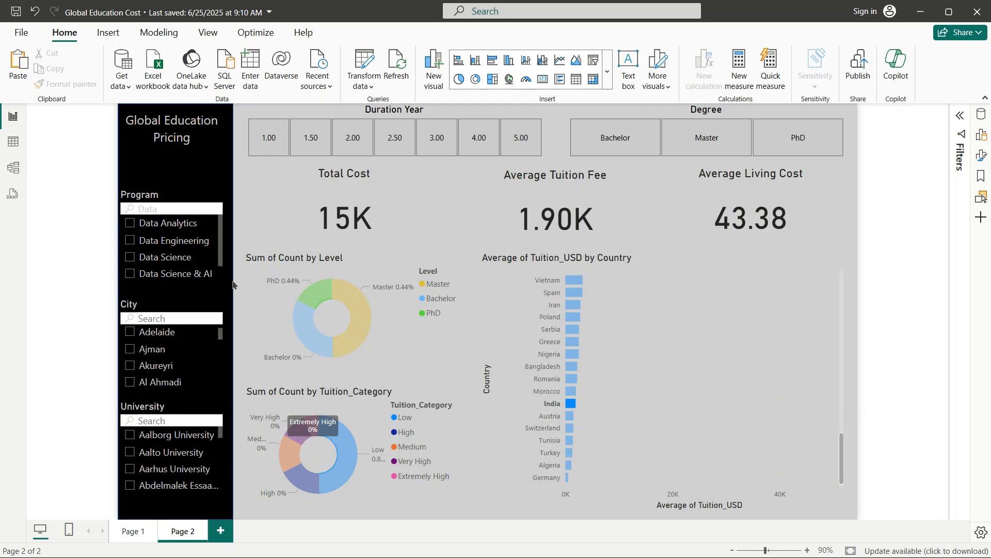
- Examine the City and University slicer lists under the India selection, and clear that selection
scroll(172, 244, "down", 1)
scroll(172, 244, "up", 1)
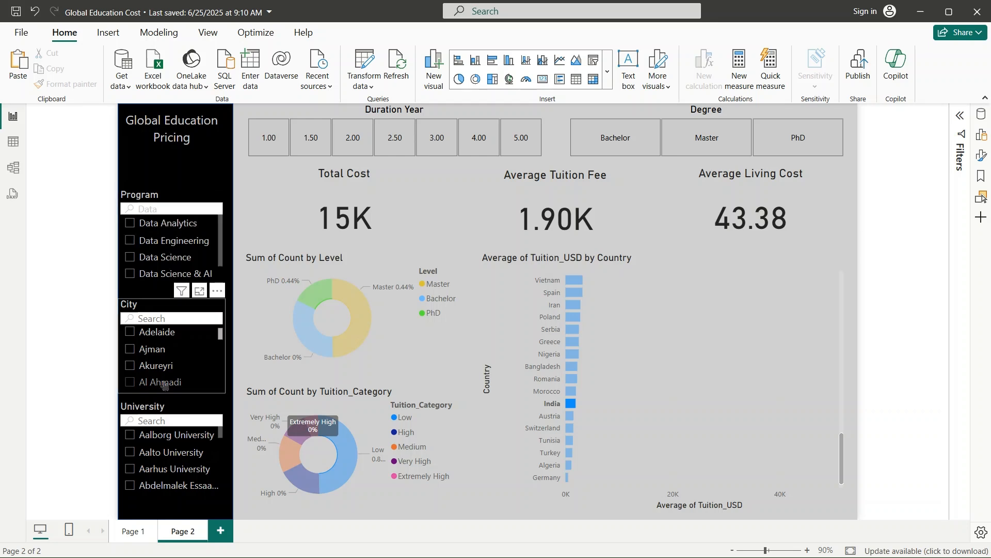
scroll(162, 382, "down", 3)
scroll(164, 383, "up", 5)
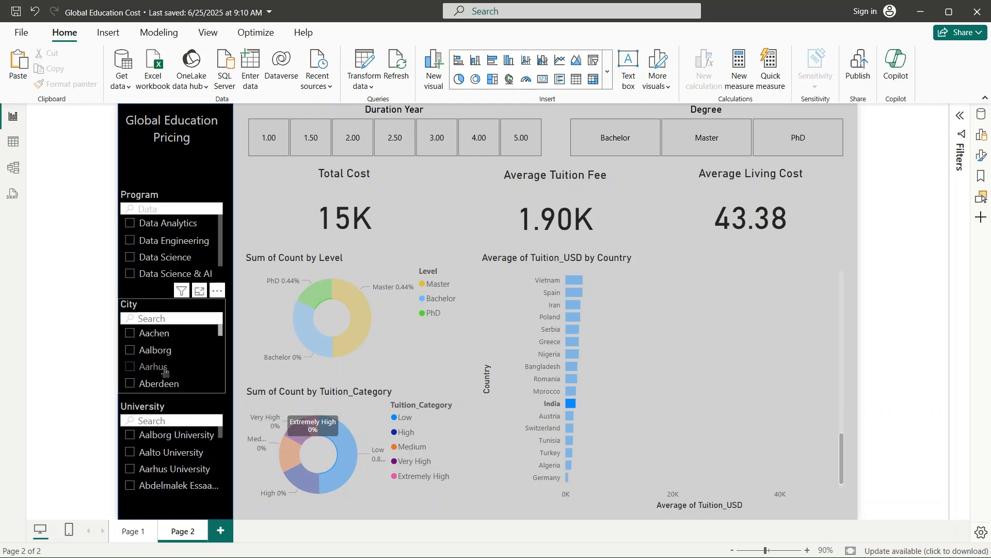
scroll(168, 354, "down", 3)
scroll(171, 355, "down", 9)
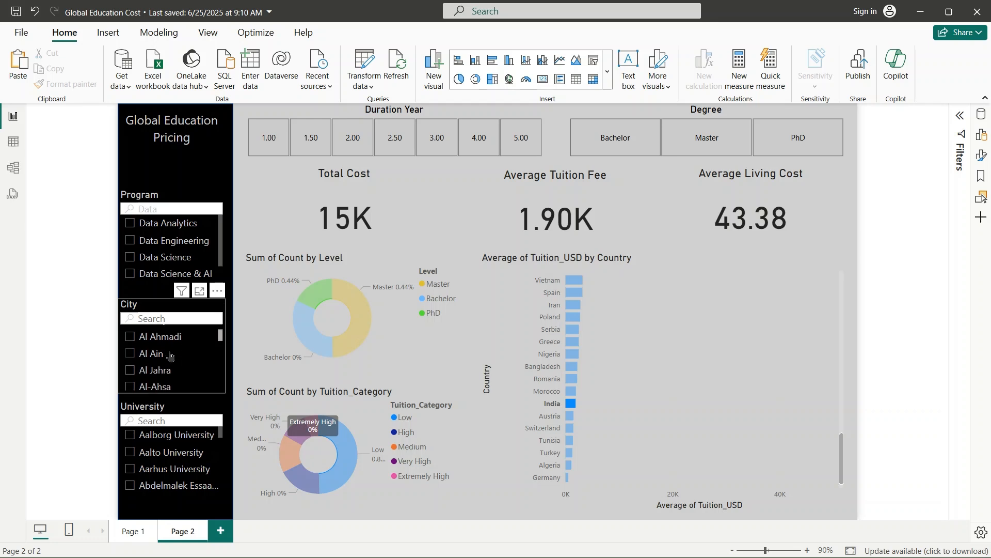
scroll(169, 356, "up", 10)
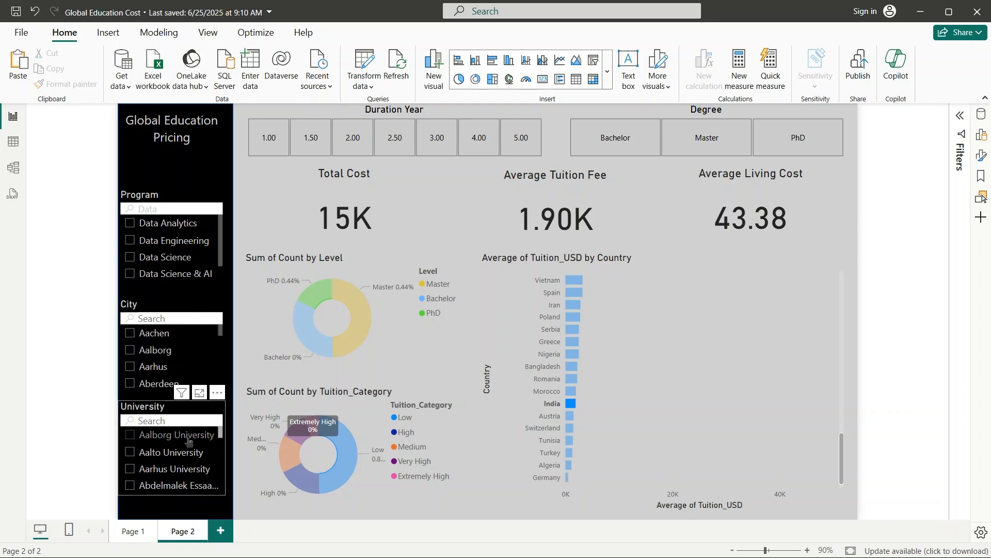
scroll(187, 474, "down", 2)
scroll(186, 474, "up", 2)
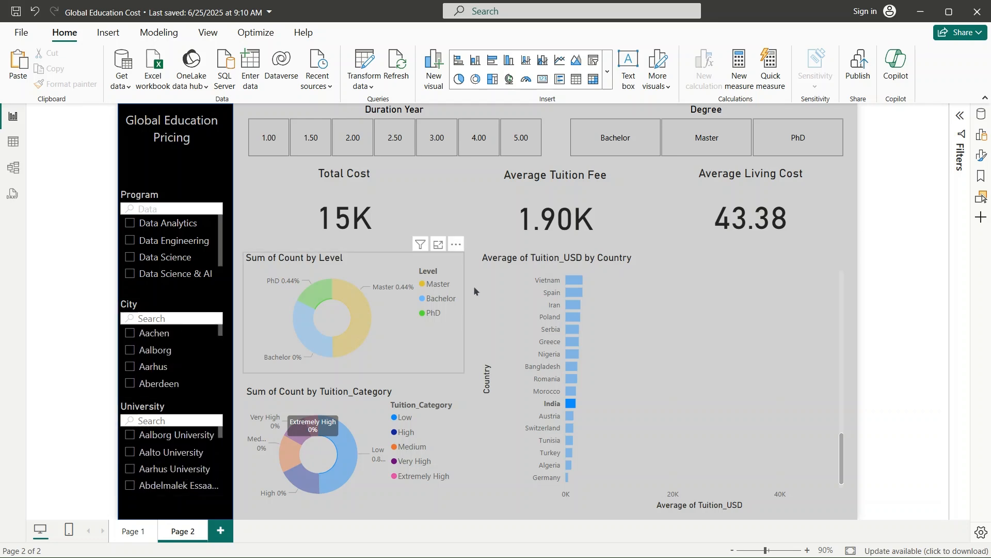
left_click(570, 405)
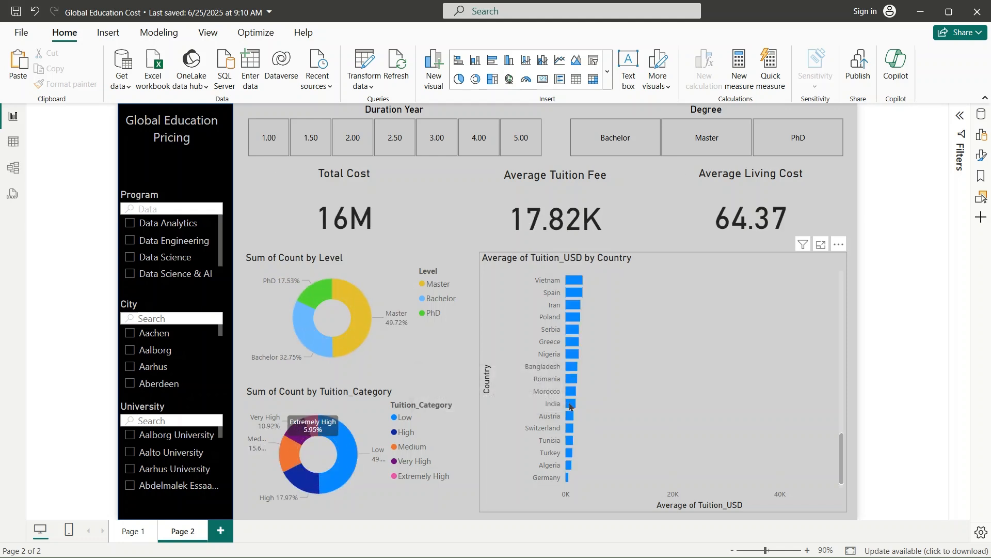
- Cross-filter the report by India again to check the Program slicer, and clear the India selection
left_click(570, 405)
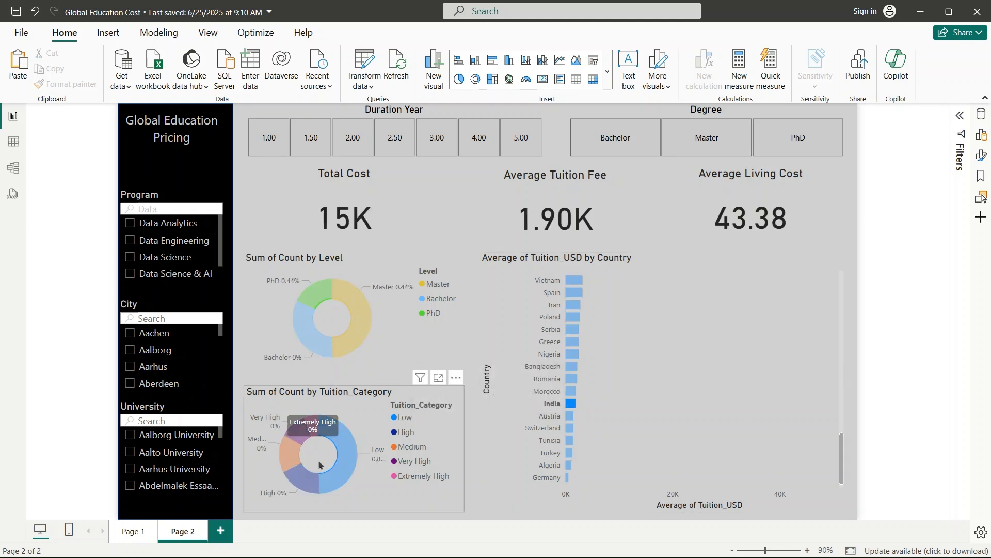
scroll(176, 455, "down", 2)
scroll(175, 414, "up", 2)
scroll(174, 242, "down", 1)
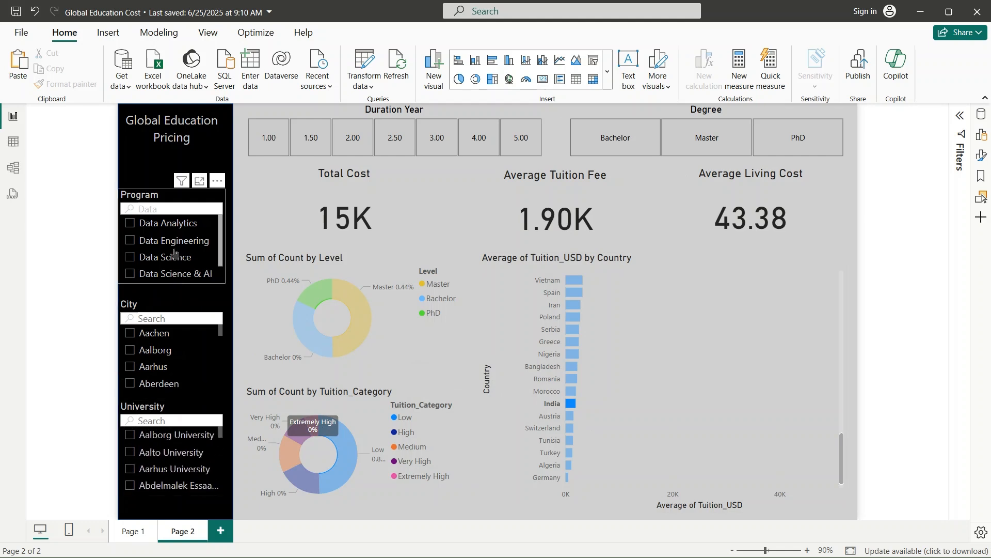
scroll(174, 241, "up", 1)
left_click(167, 207)
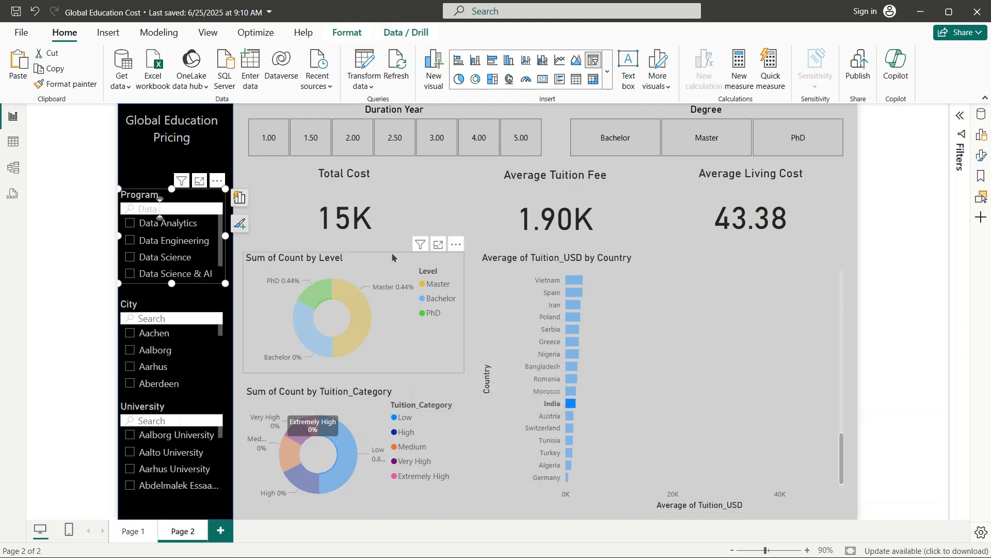
left_click(571, 406)
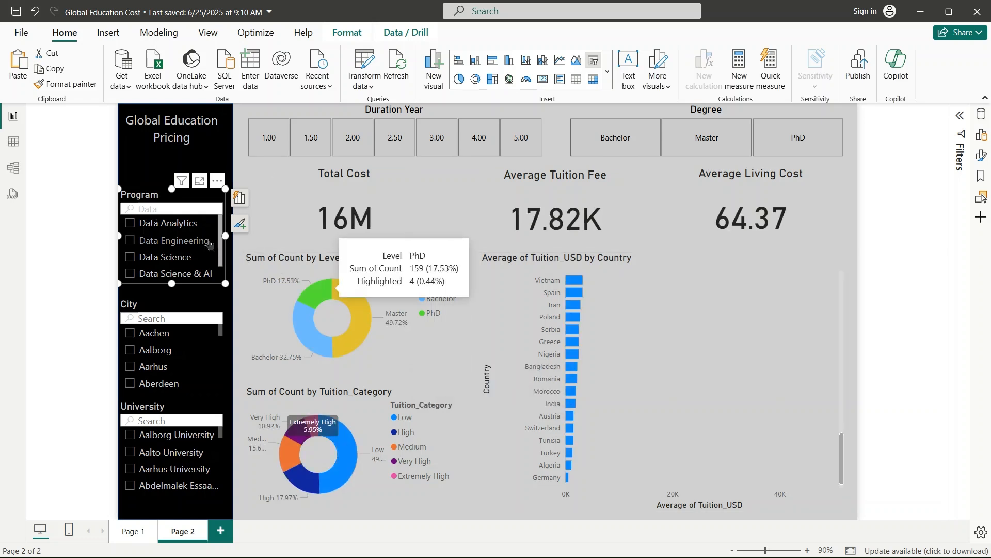
- Remove the "Data" search text from the Program slicer and browse its full list of programs
scroll(186, 270, "down", 1)
scroll(186, 270, "up", 1)
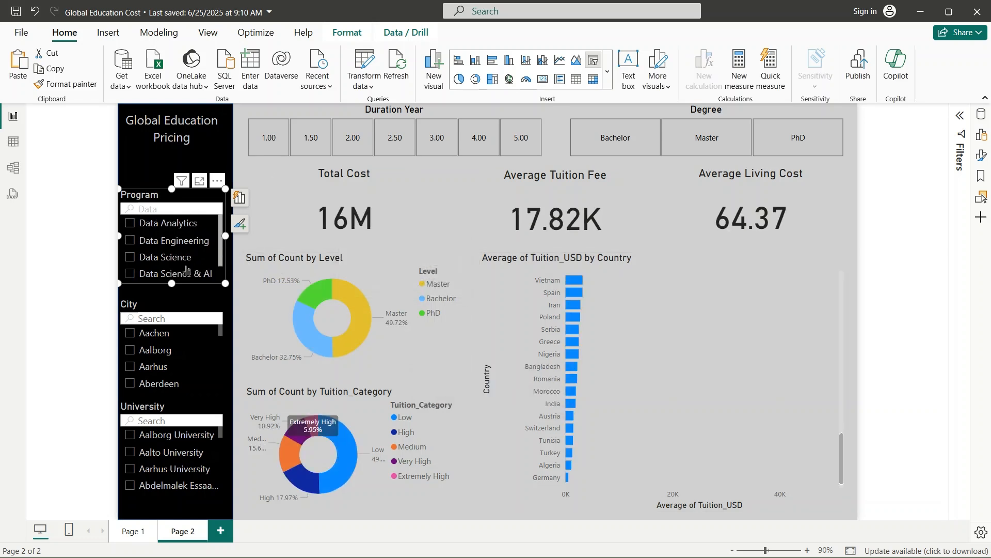
scroll(187, 270, "down", 1)
scroll(186, 270, "up", 1)
left_click(176, 208)
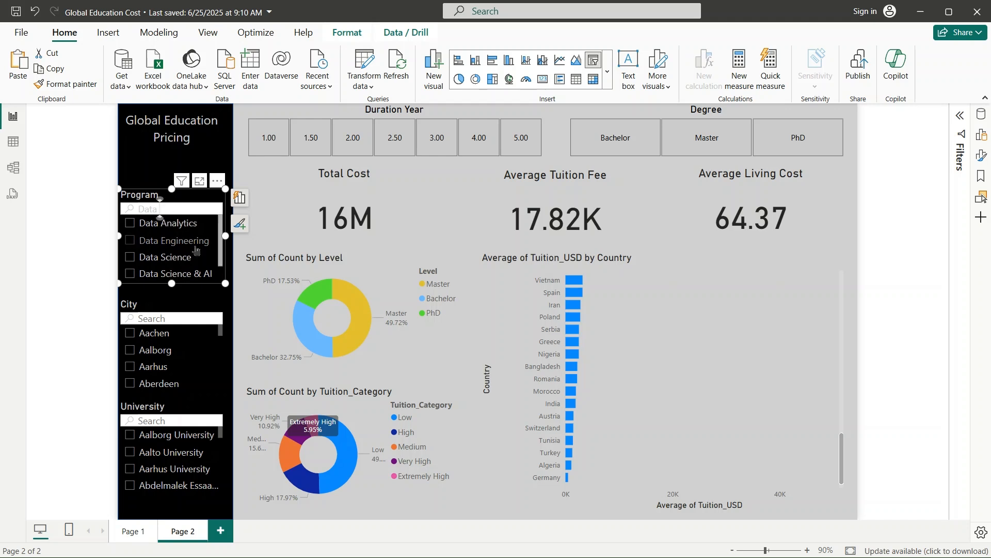
scroll(191, 253, "down", 1)
scroll(191, 253, "up", 1)
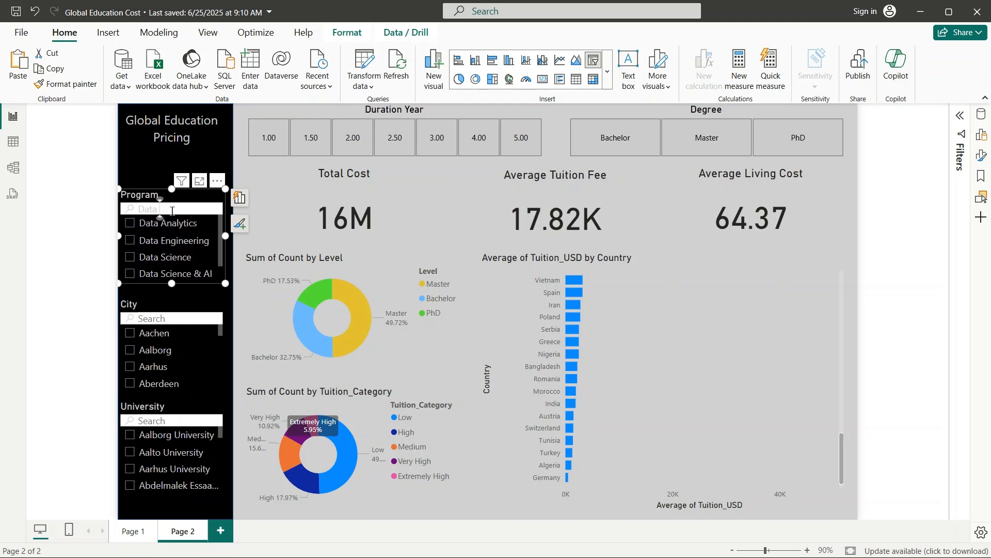
key("BackSpace")
key("BackSpace")
key("BackSpace")
key("BackSpace")
scroll(178, 248, "down", 10)
scroll(179, 251, "up", 4)
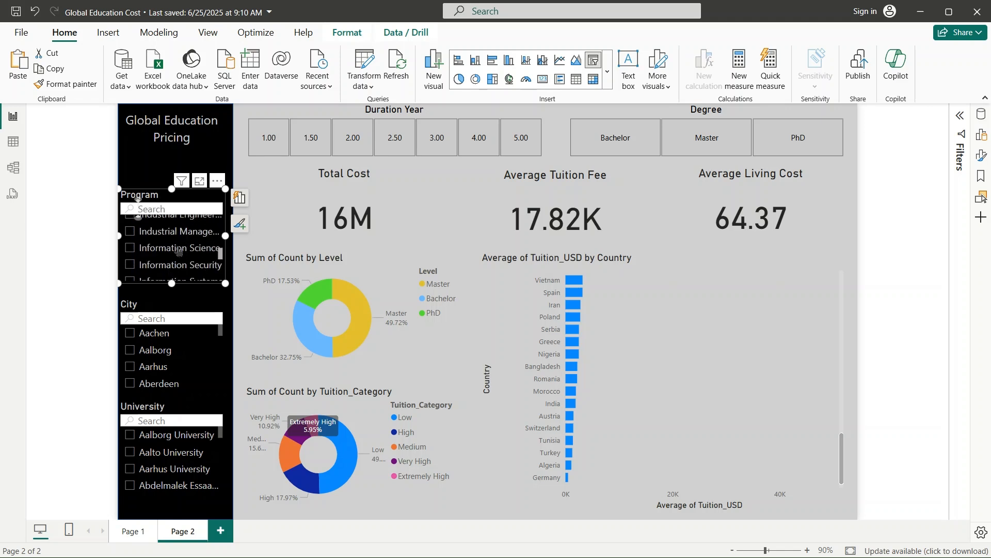
scroll(179, 252, "up", 6)
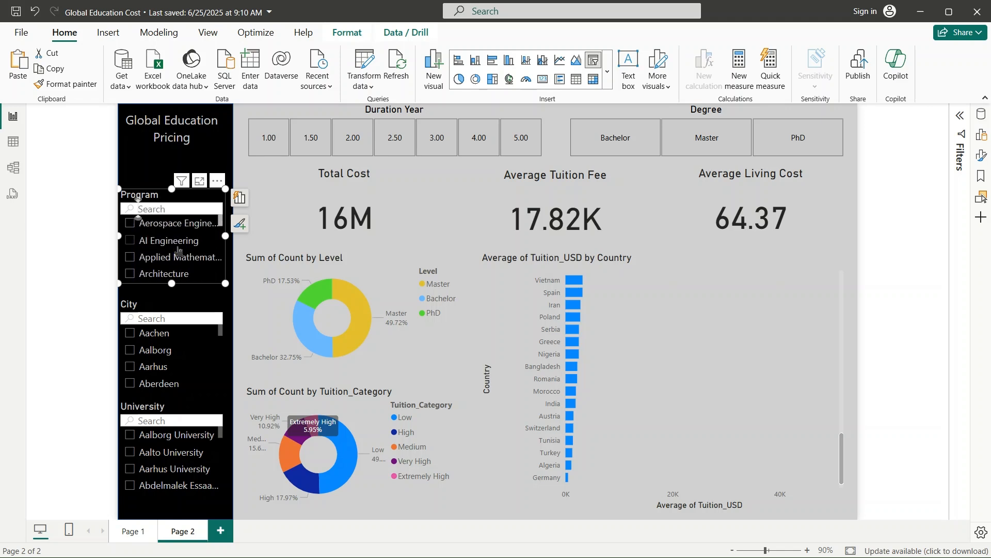
left_click(256, 213)
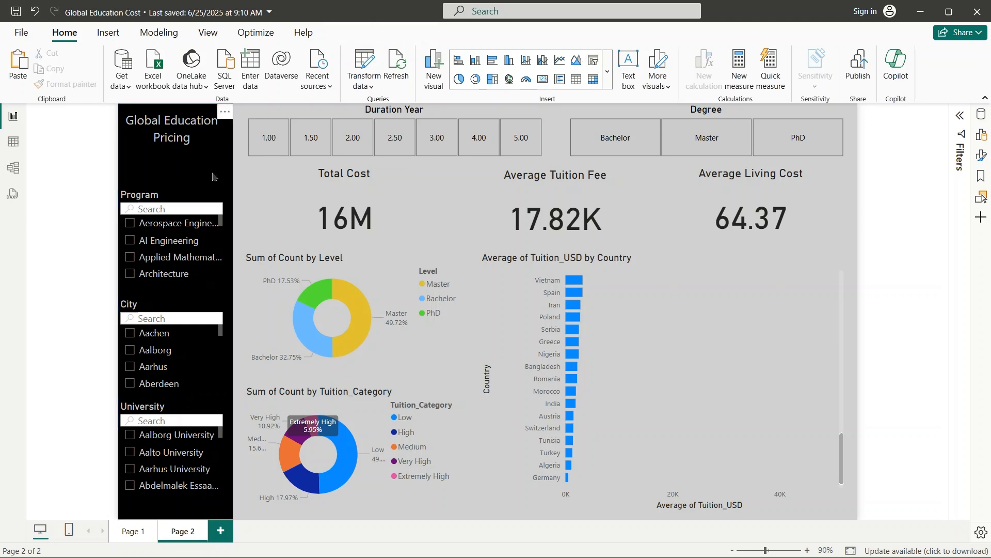
- Test the Duration Year slicer with 1.00 and 1.50, and clear the duration filter
left_click(283, 147)
left_click(283, 145)
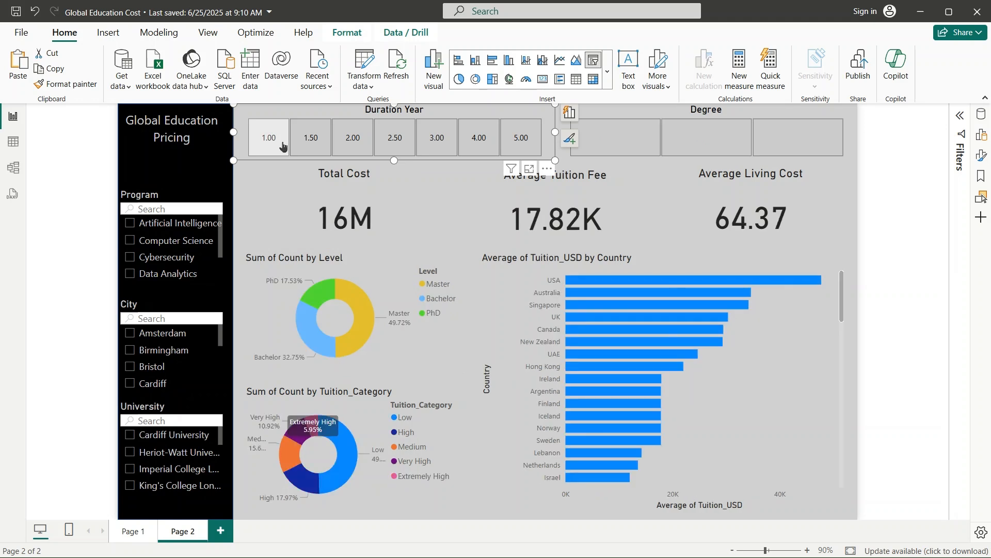
left_click(307, 141)
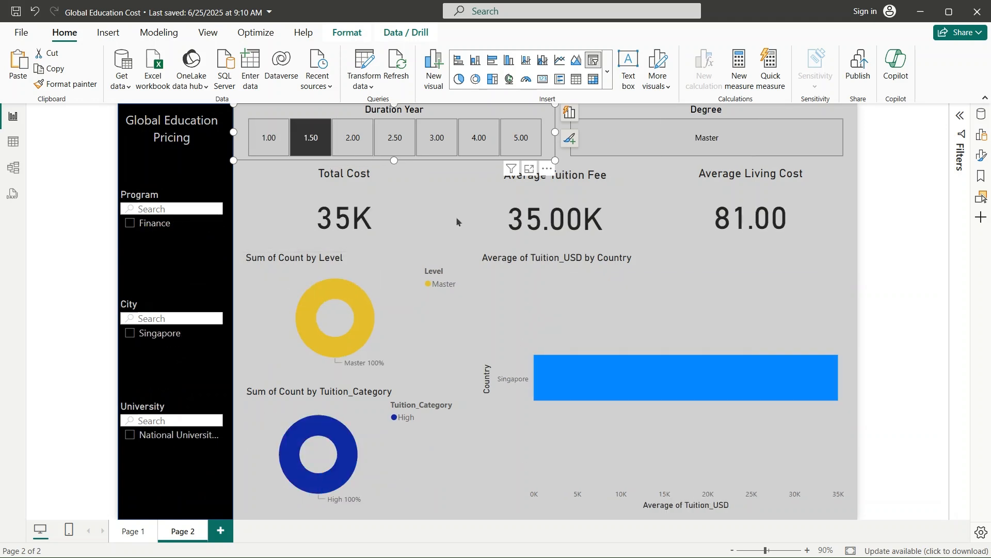
left_click(312, 140)
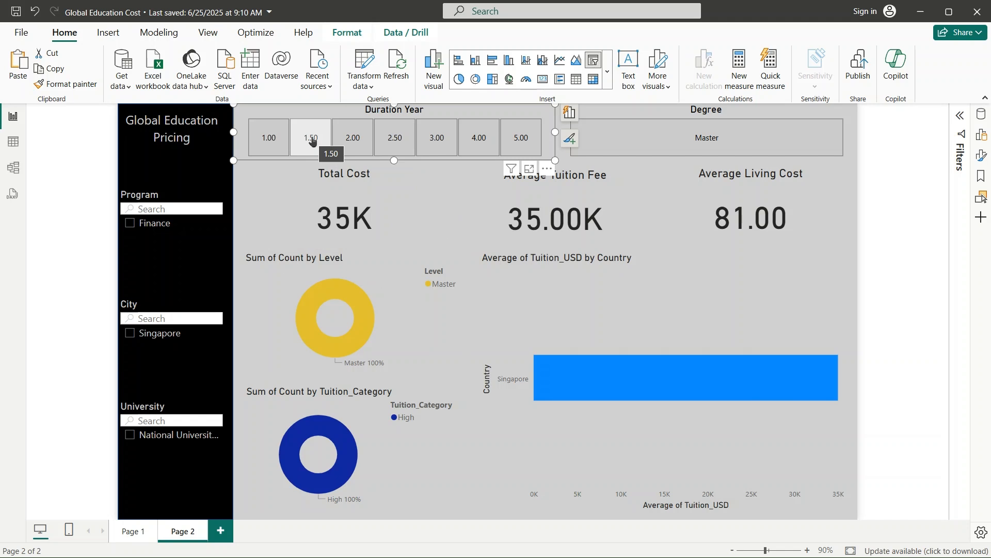
left_click(312, 142)
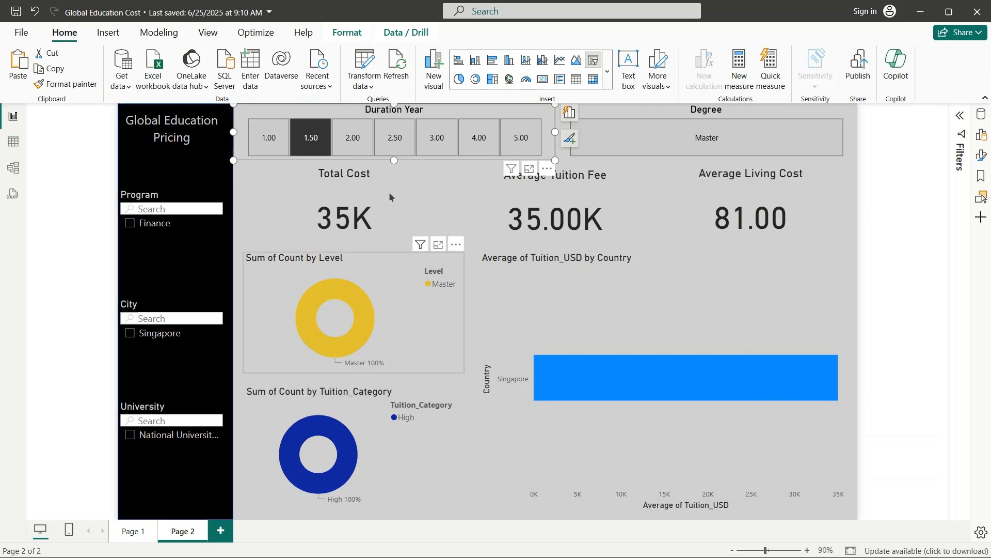
left_click(309, 143)
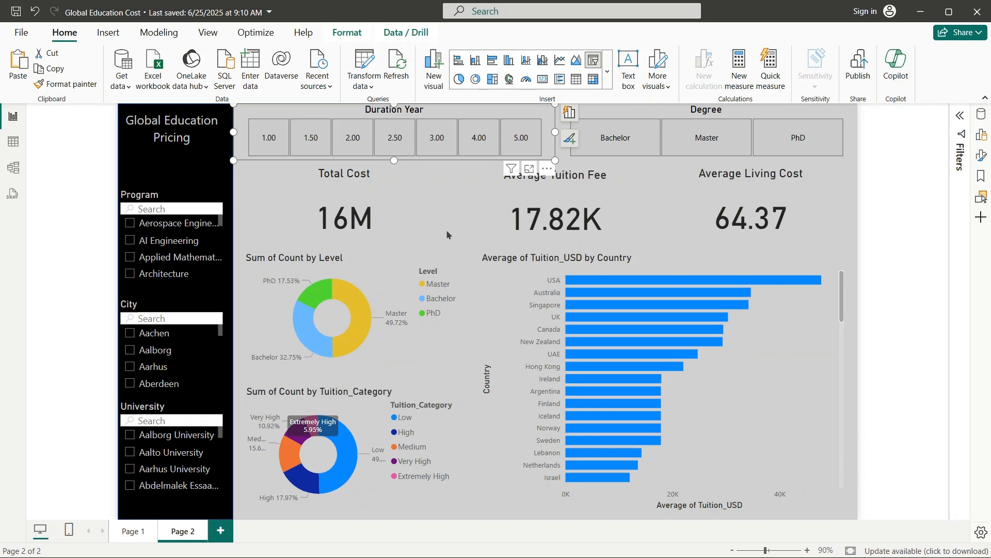
- Compare the Page 2 report with the finished Global Education Cost dashboard on Page 1, ending on Page 2
left_click(132, 530)
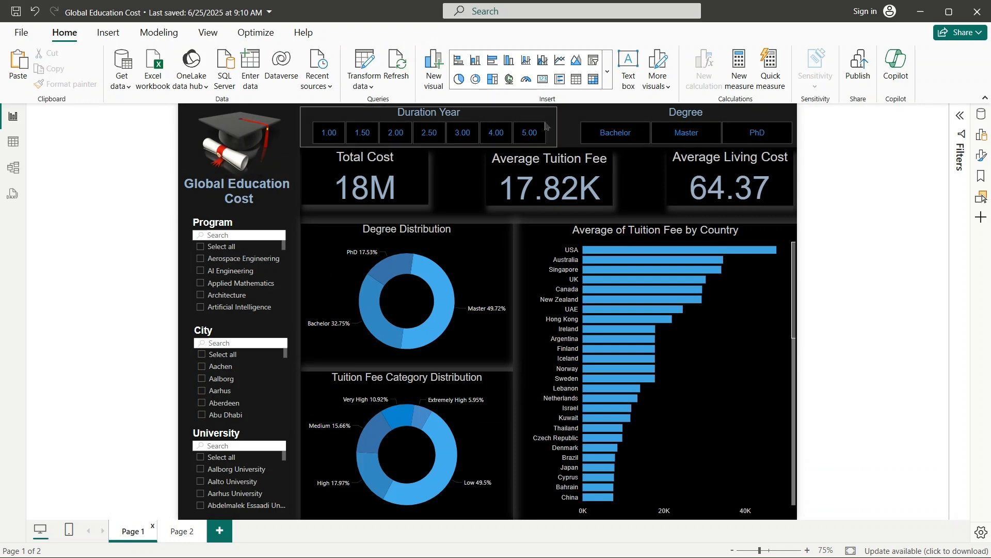
left_click(179, 533)
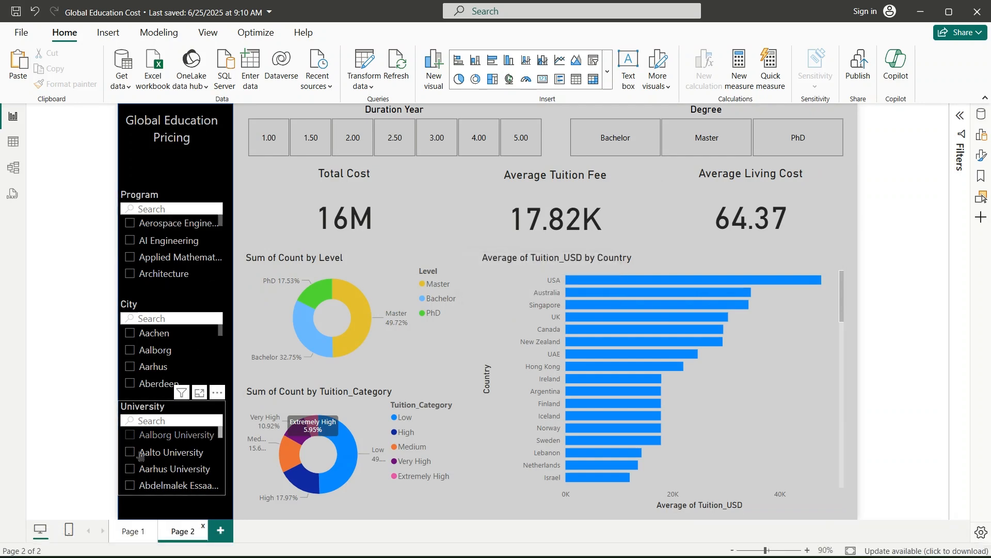
left_click(125, 534)
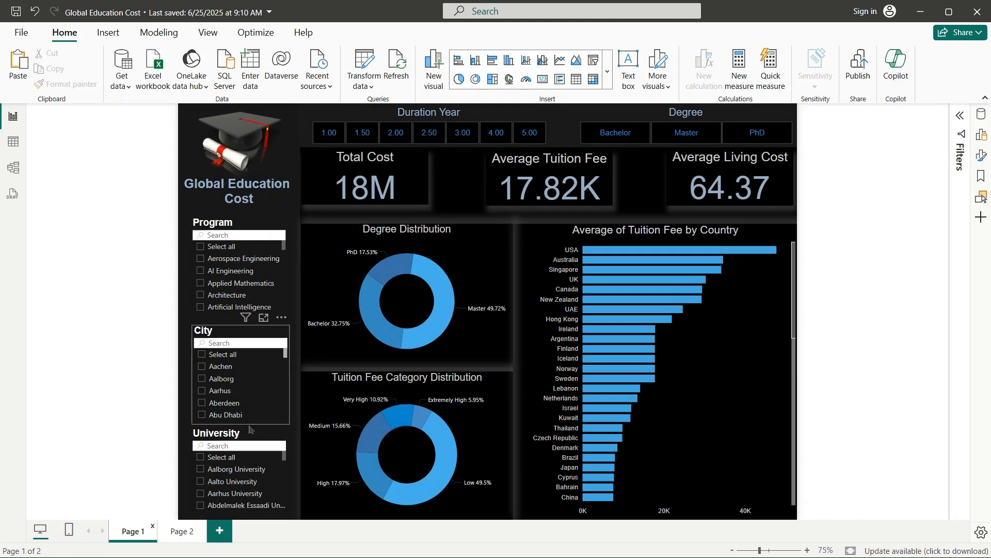
left_click(173, 532)
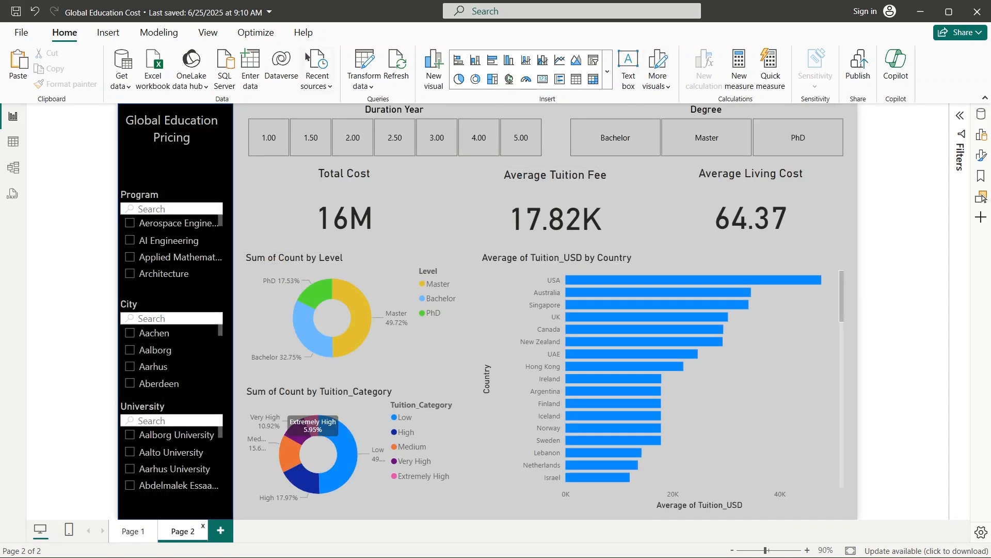
left_click(114, 32)
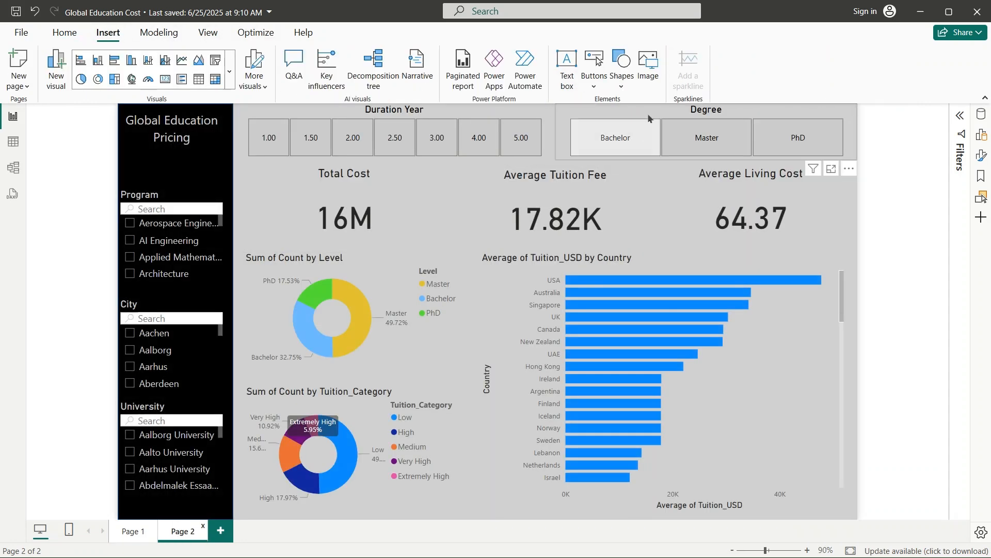
left_click(648, 61)
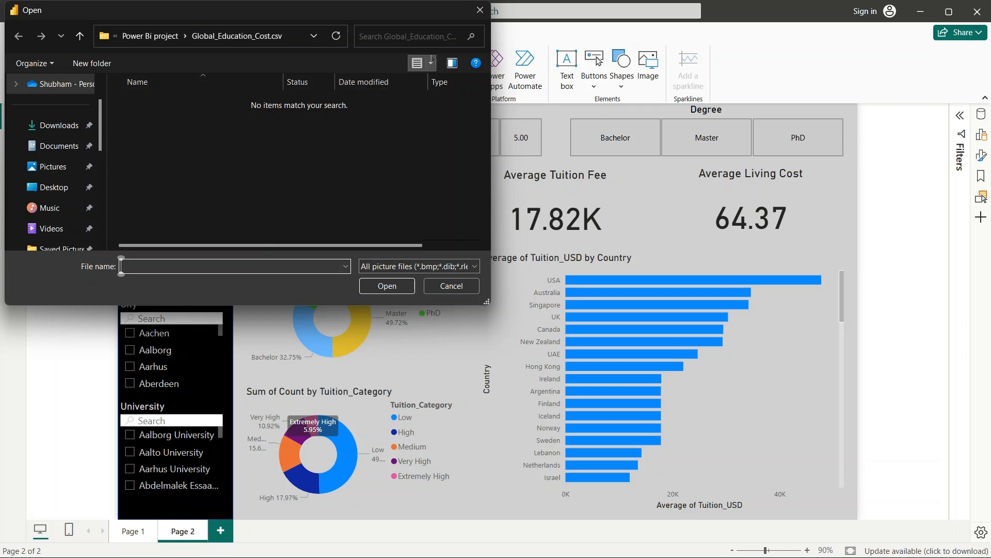
left_click(485, 11)
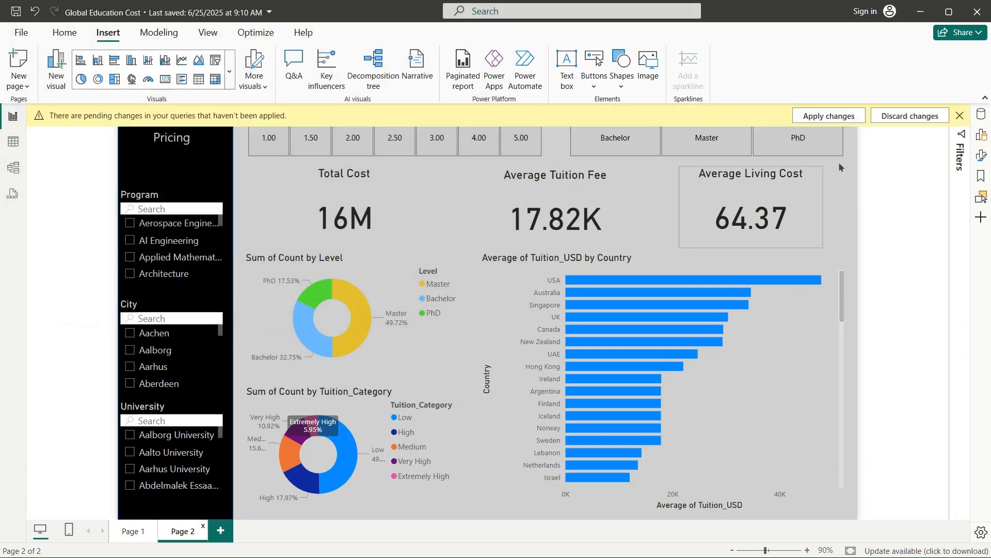
left_click(960, 119)
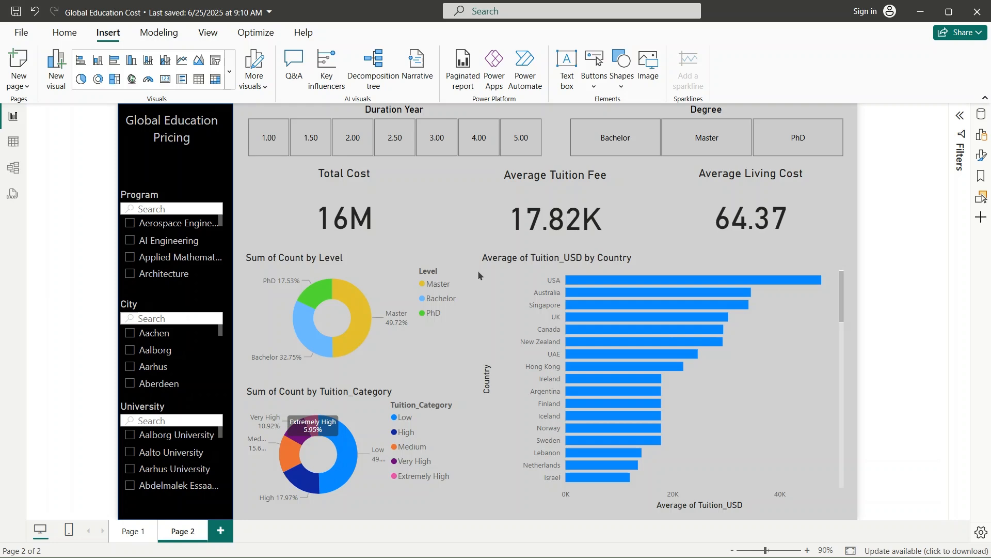
left_click(921, 12)
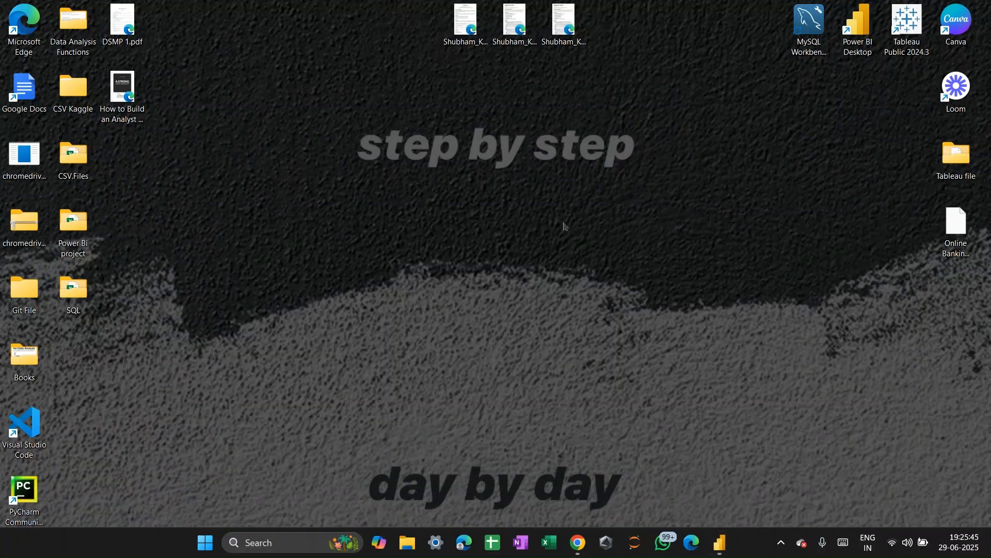
key("super+Tab")
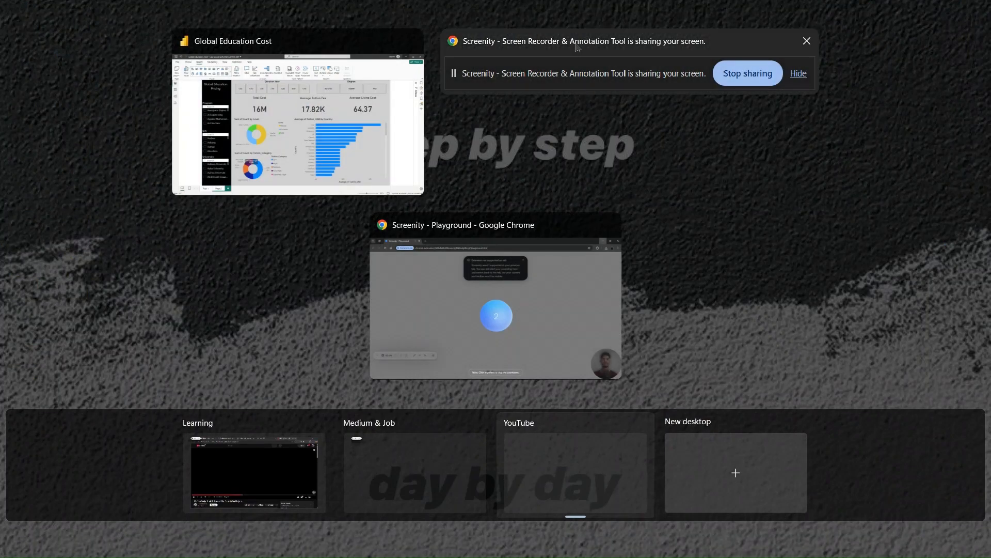
key("super+Tab")
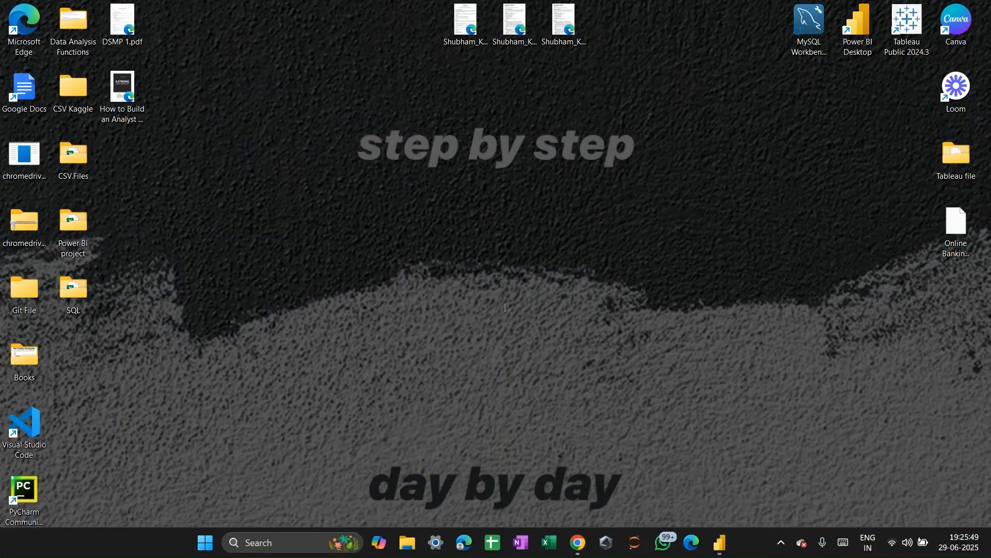
key("super+Tab")
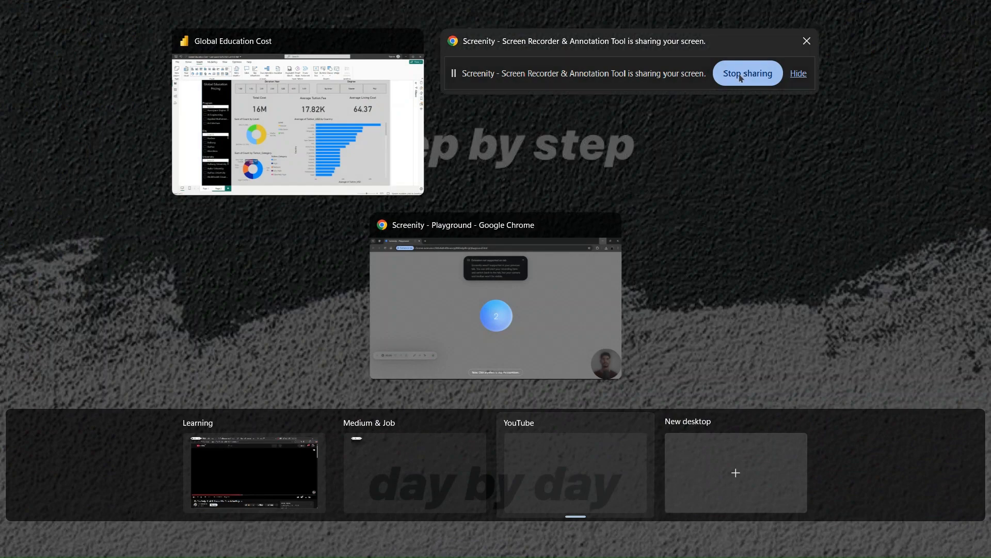
left_click(740, 78)
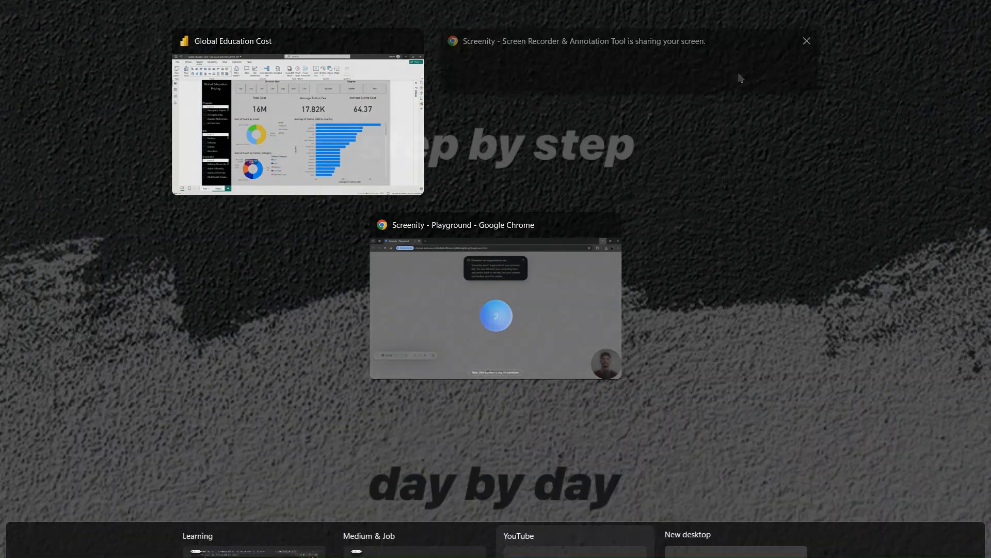